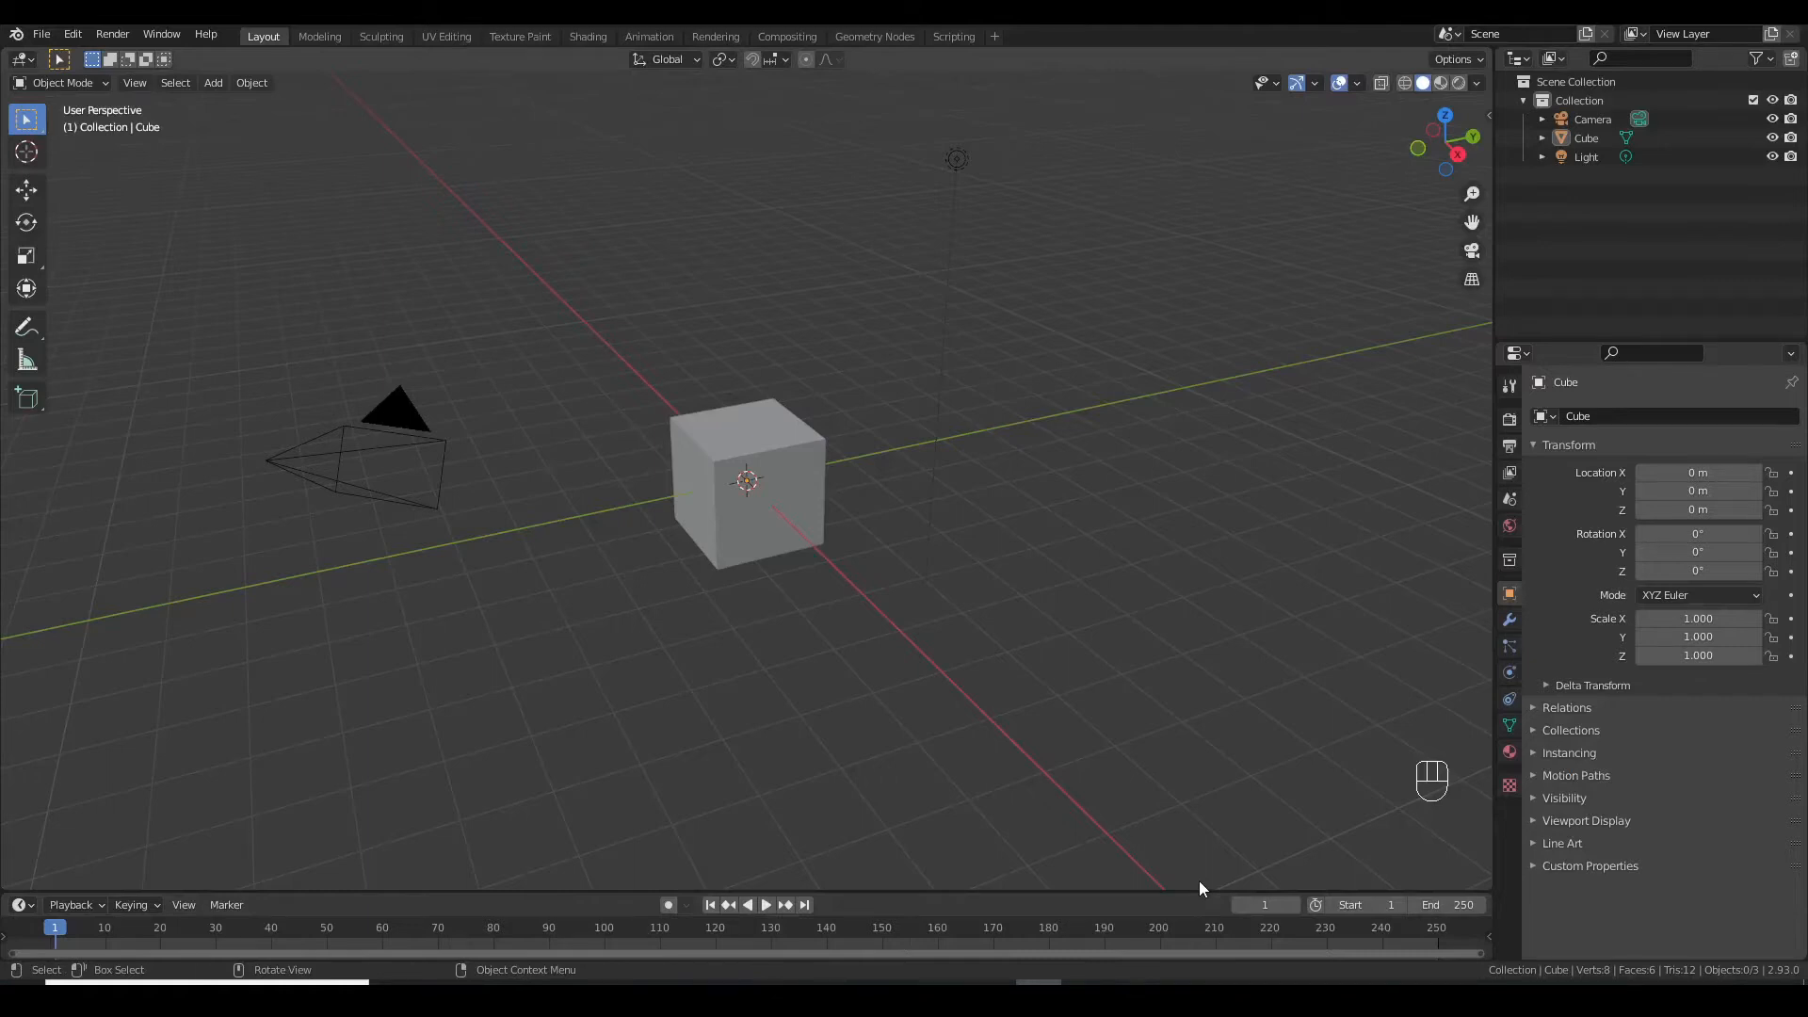
# Delete the default cube and add a text object at the world origin
pyautogui.click(782, 452)
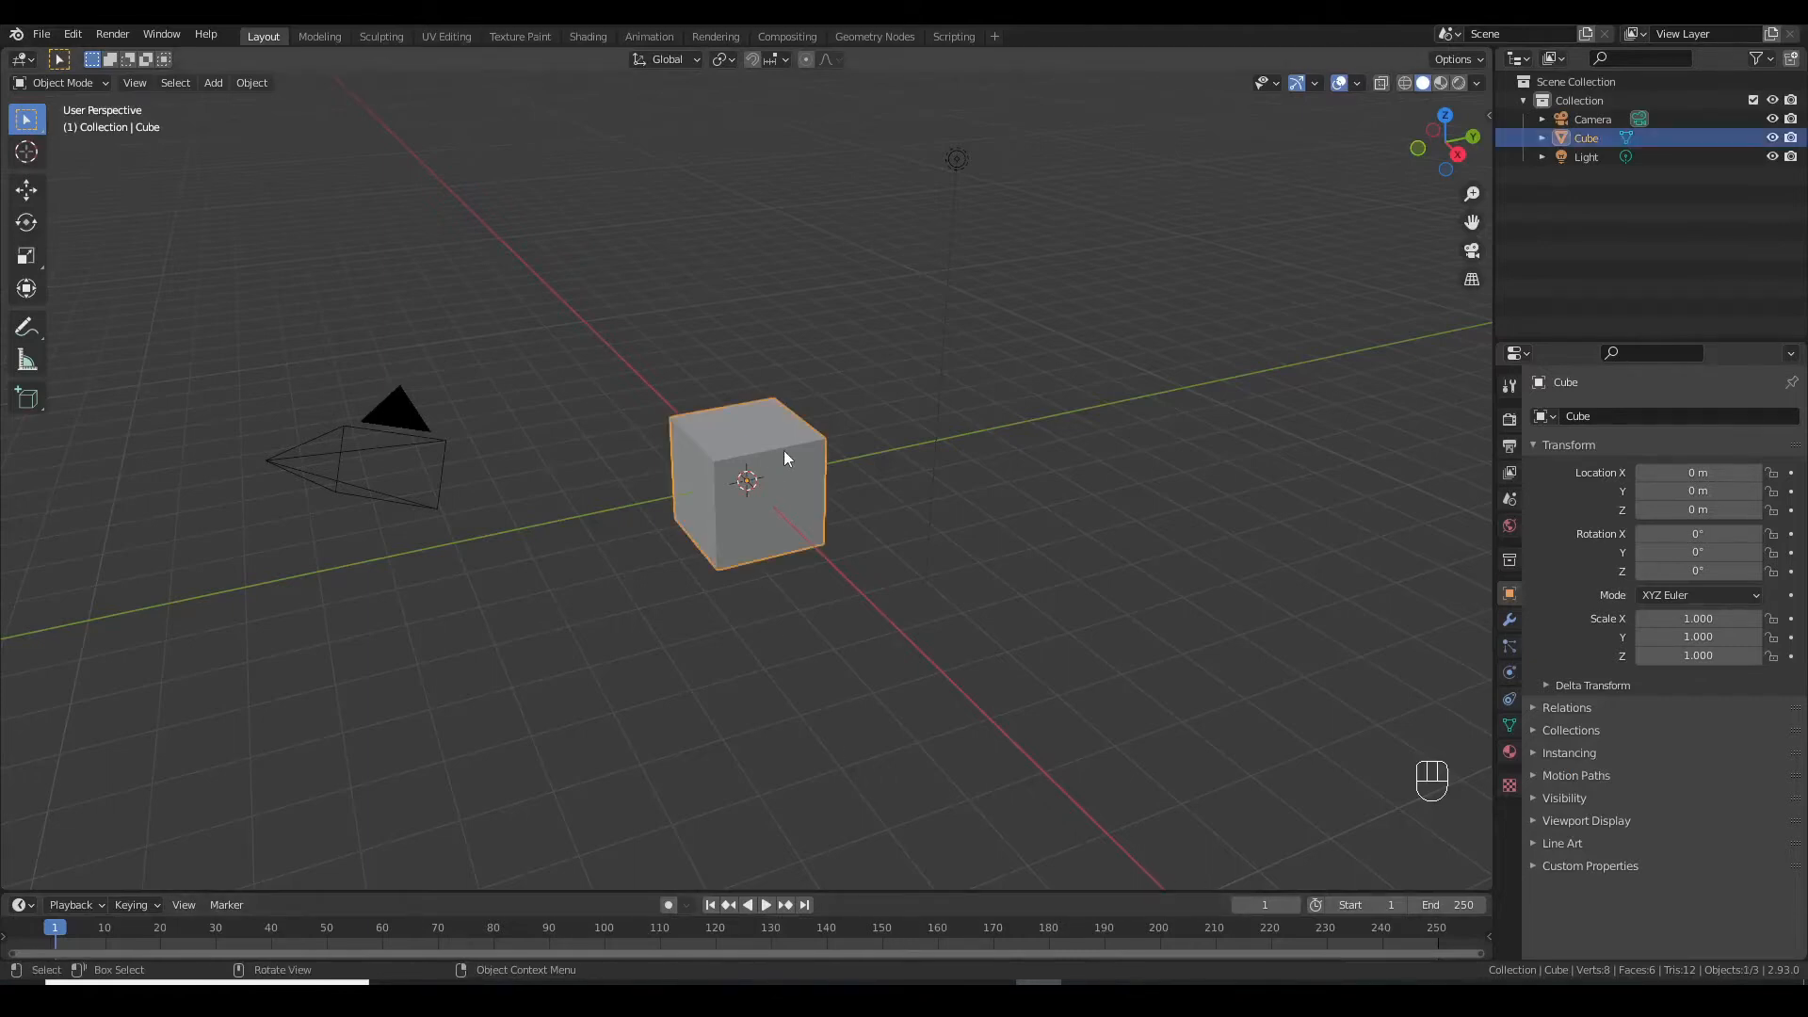
pyautogui.press('Delete')
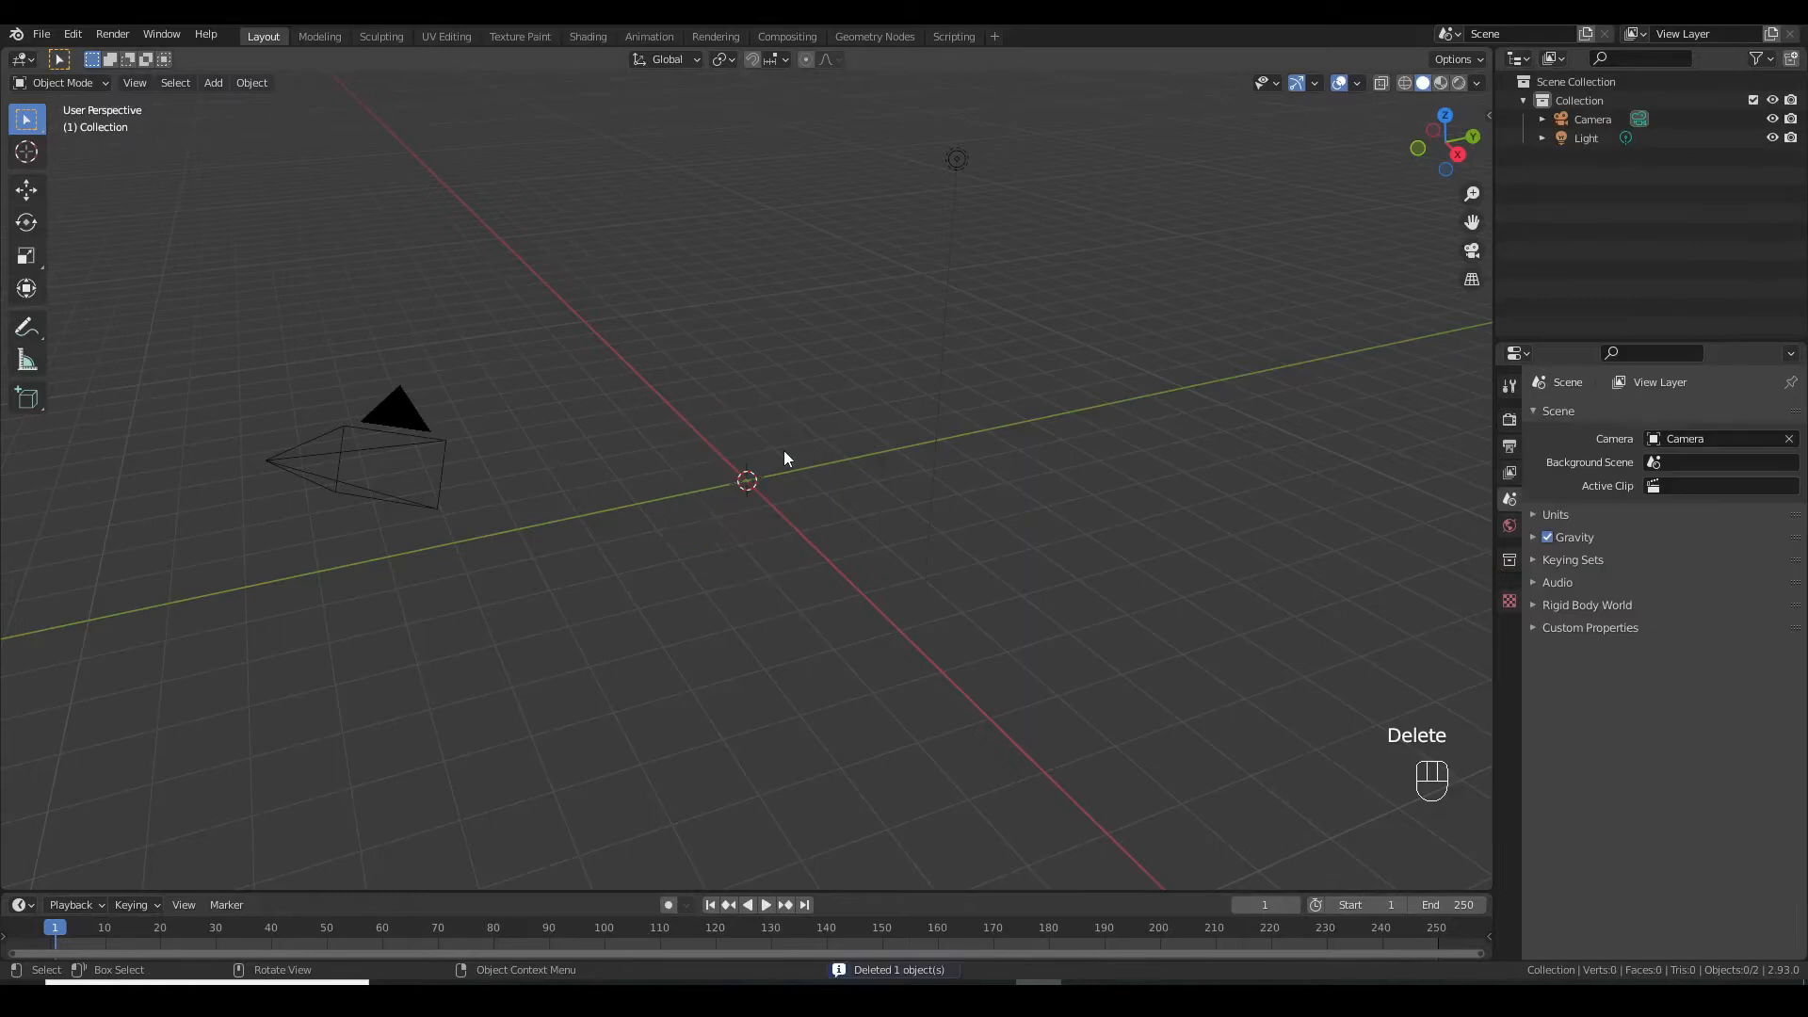
pyautogui.click(216, 85)
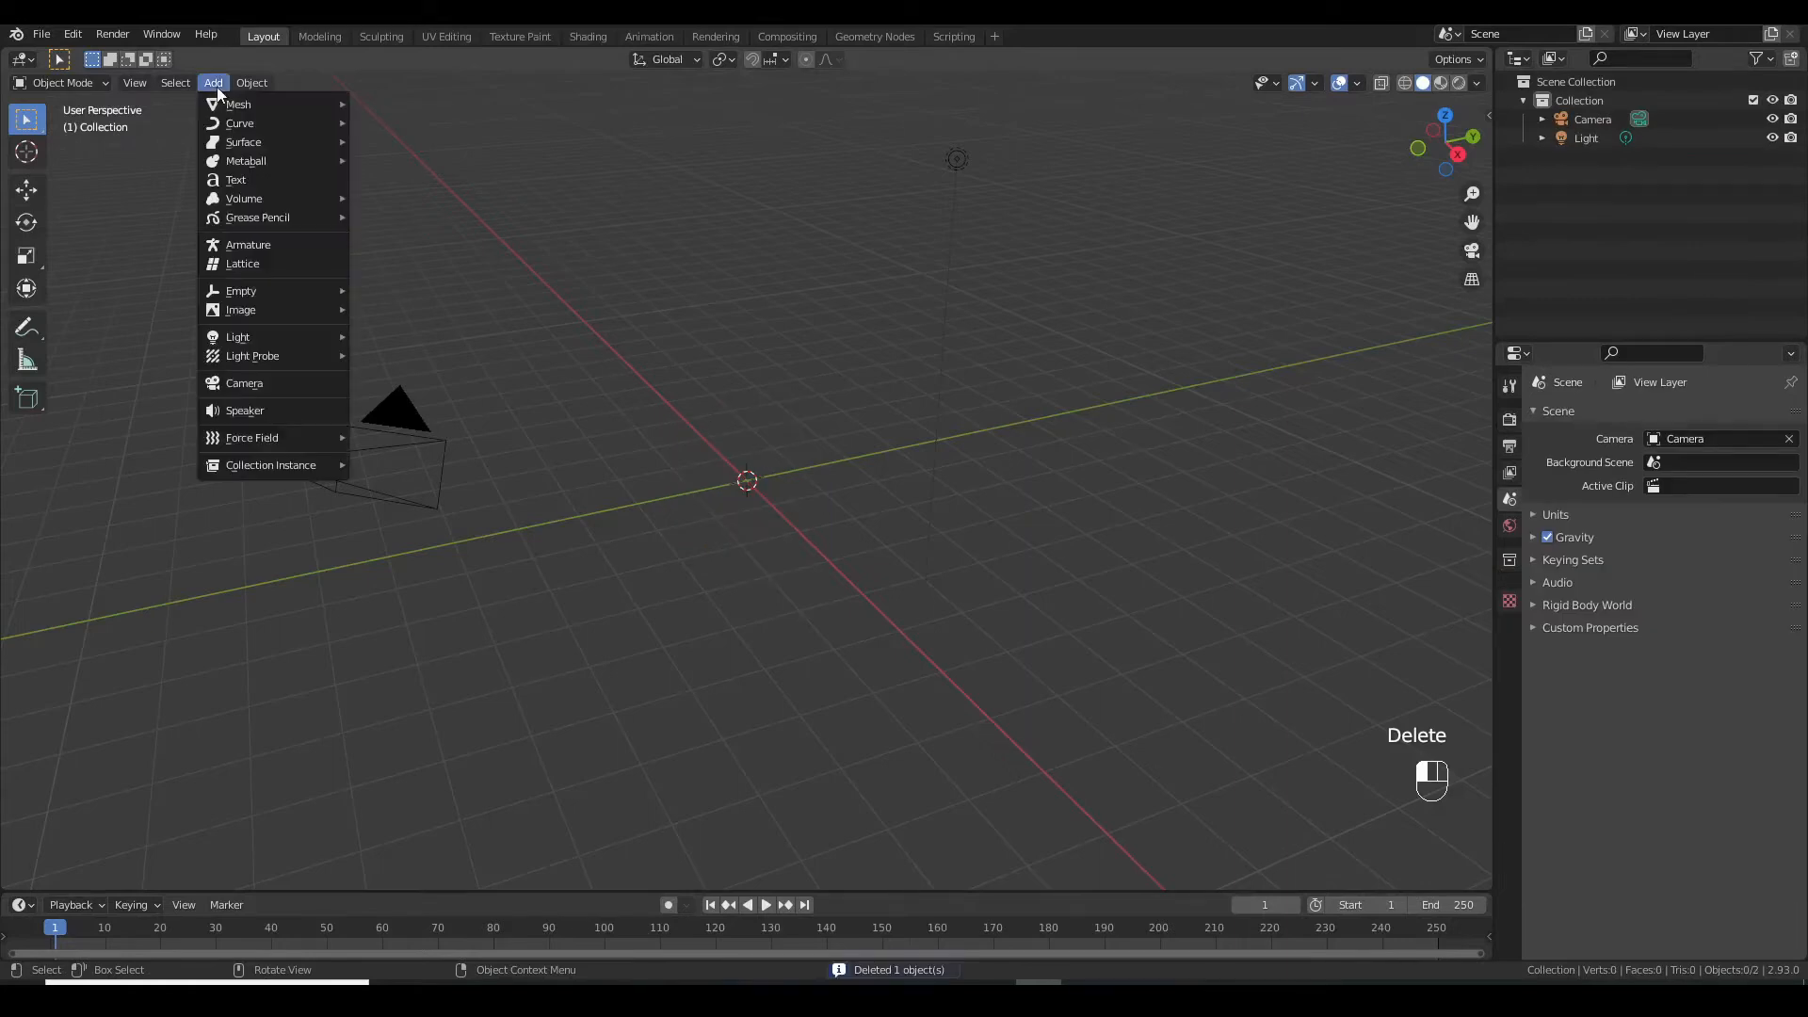
pyautogui.click(230, 181)
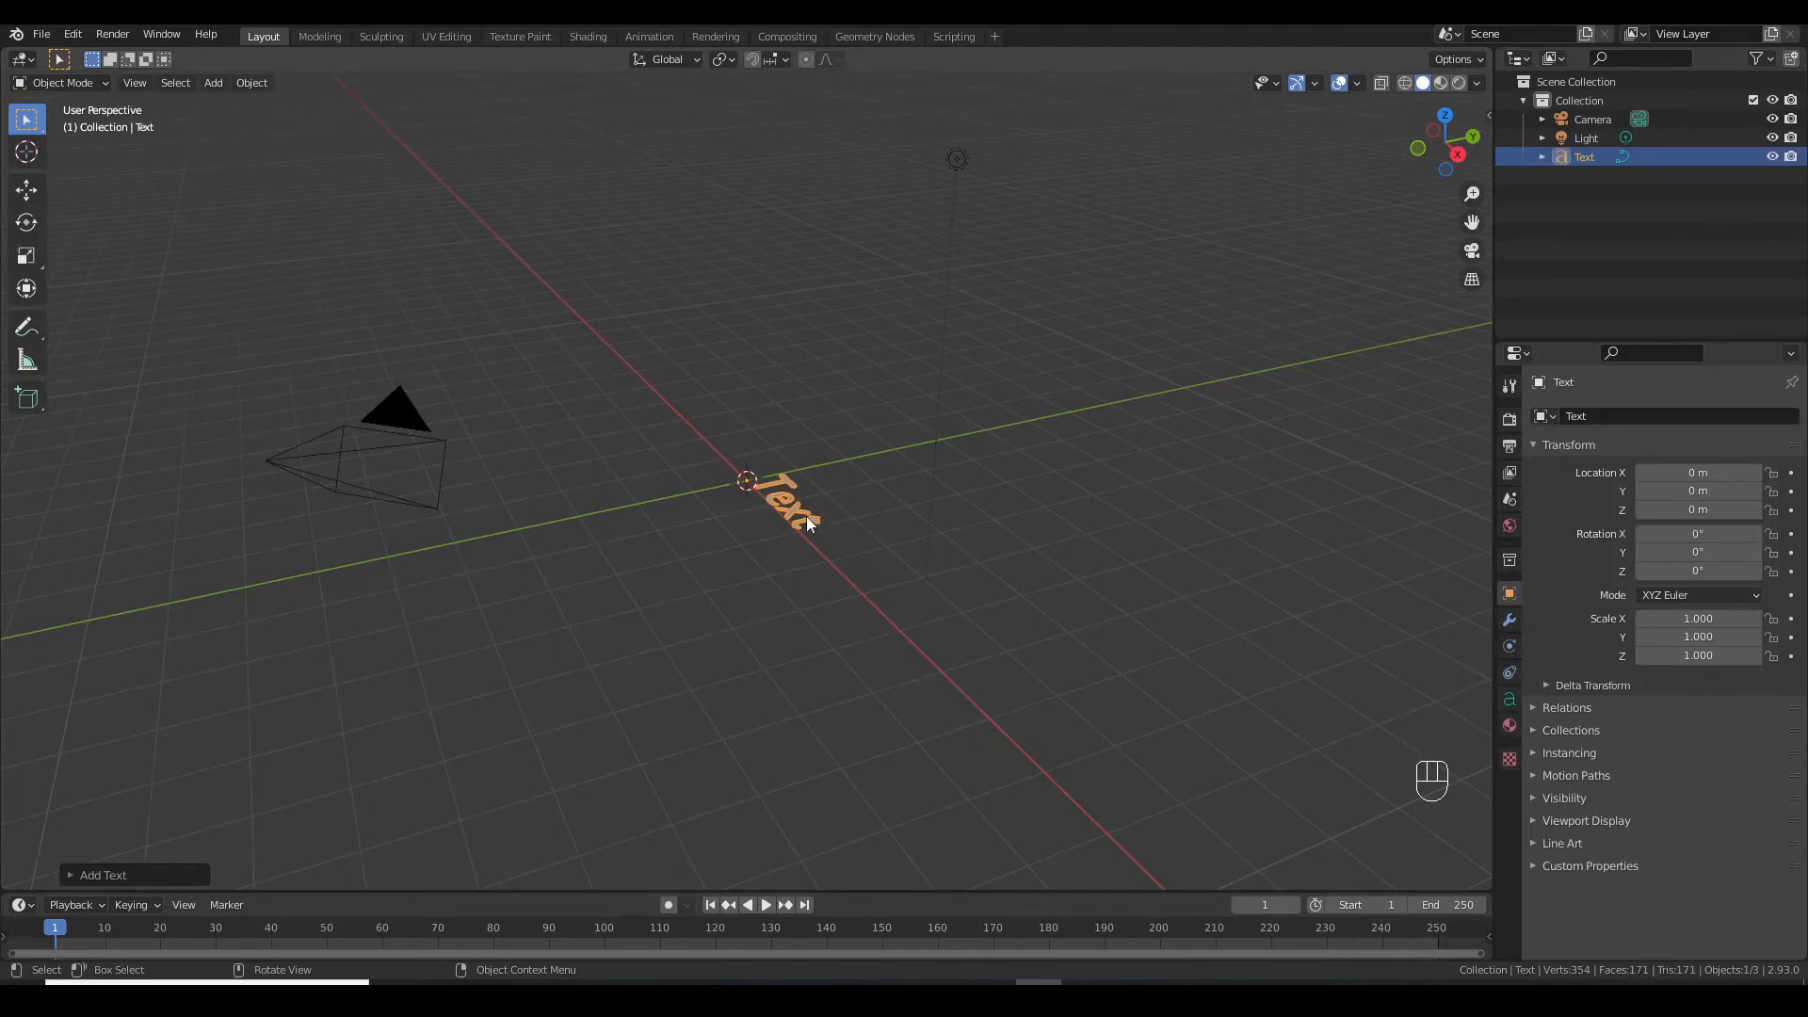
# Set the text object's X rotation to 90° so that it stands upright in the front view
pyautogui.click(1420, 150)
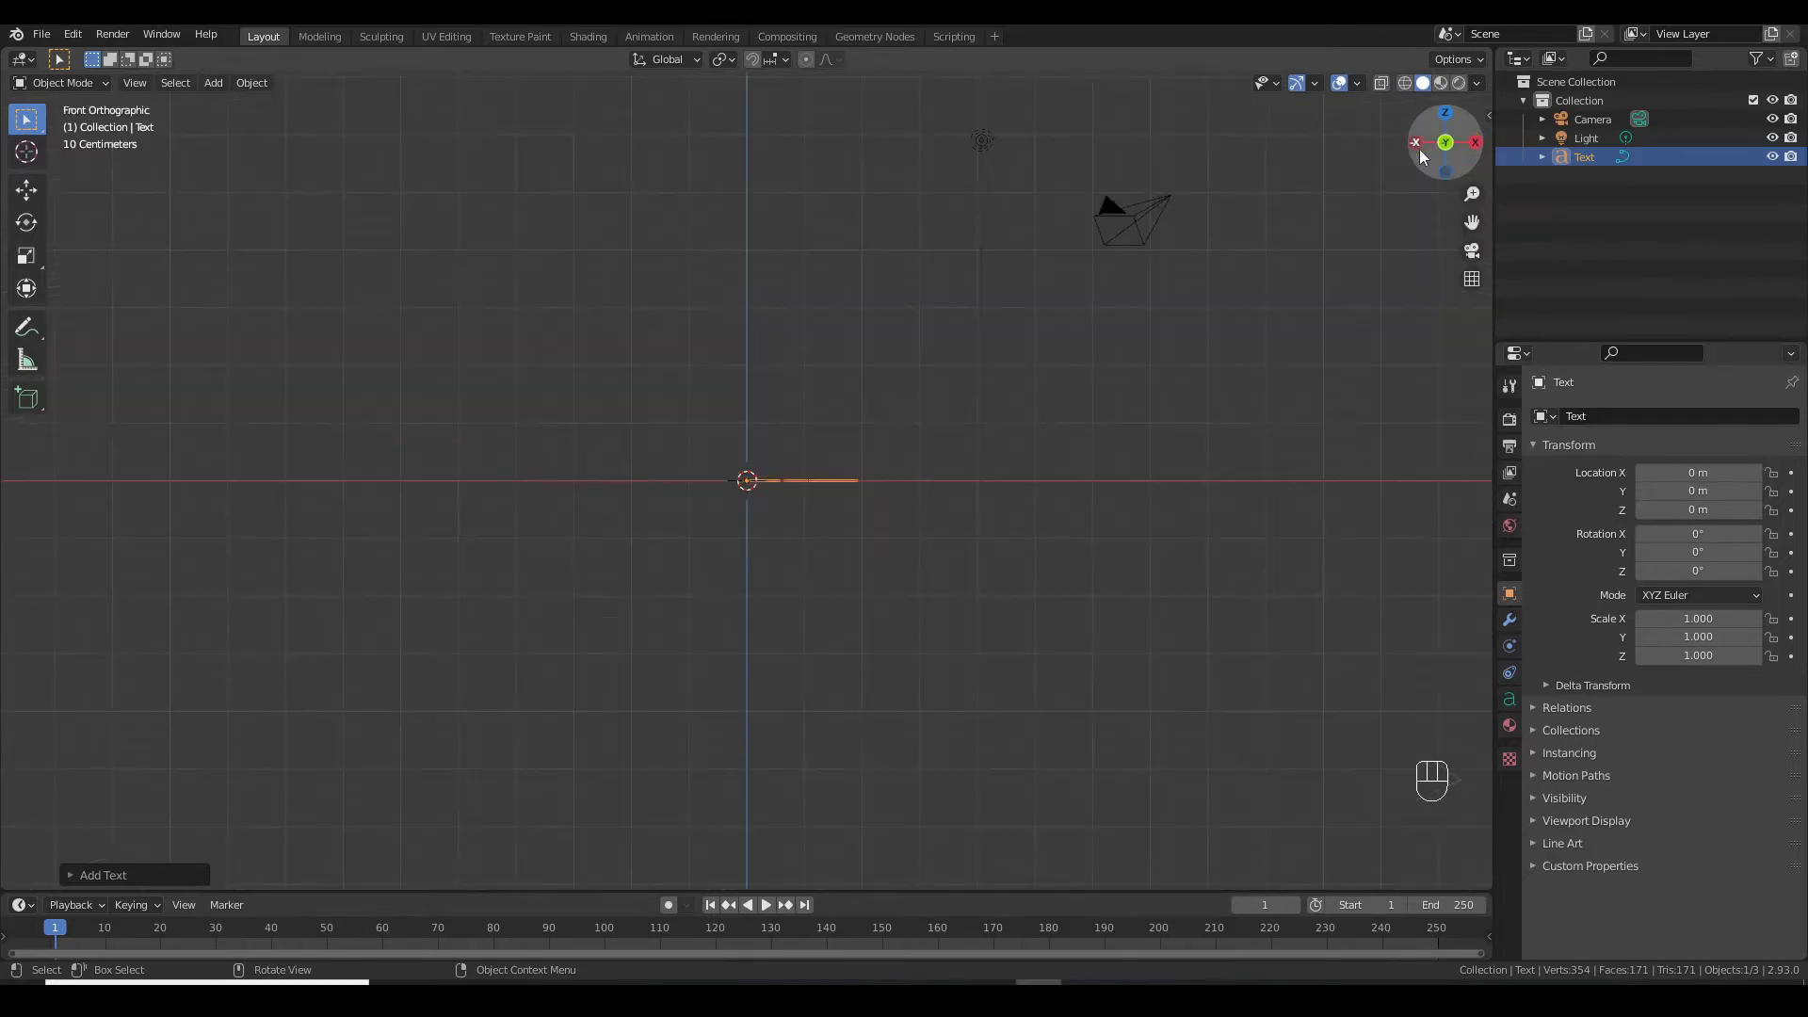
pyautogui.click(1712, 534)
pyautogui.write('90')
pyautogui.press('Return')
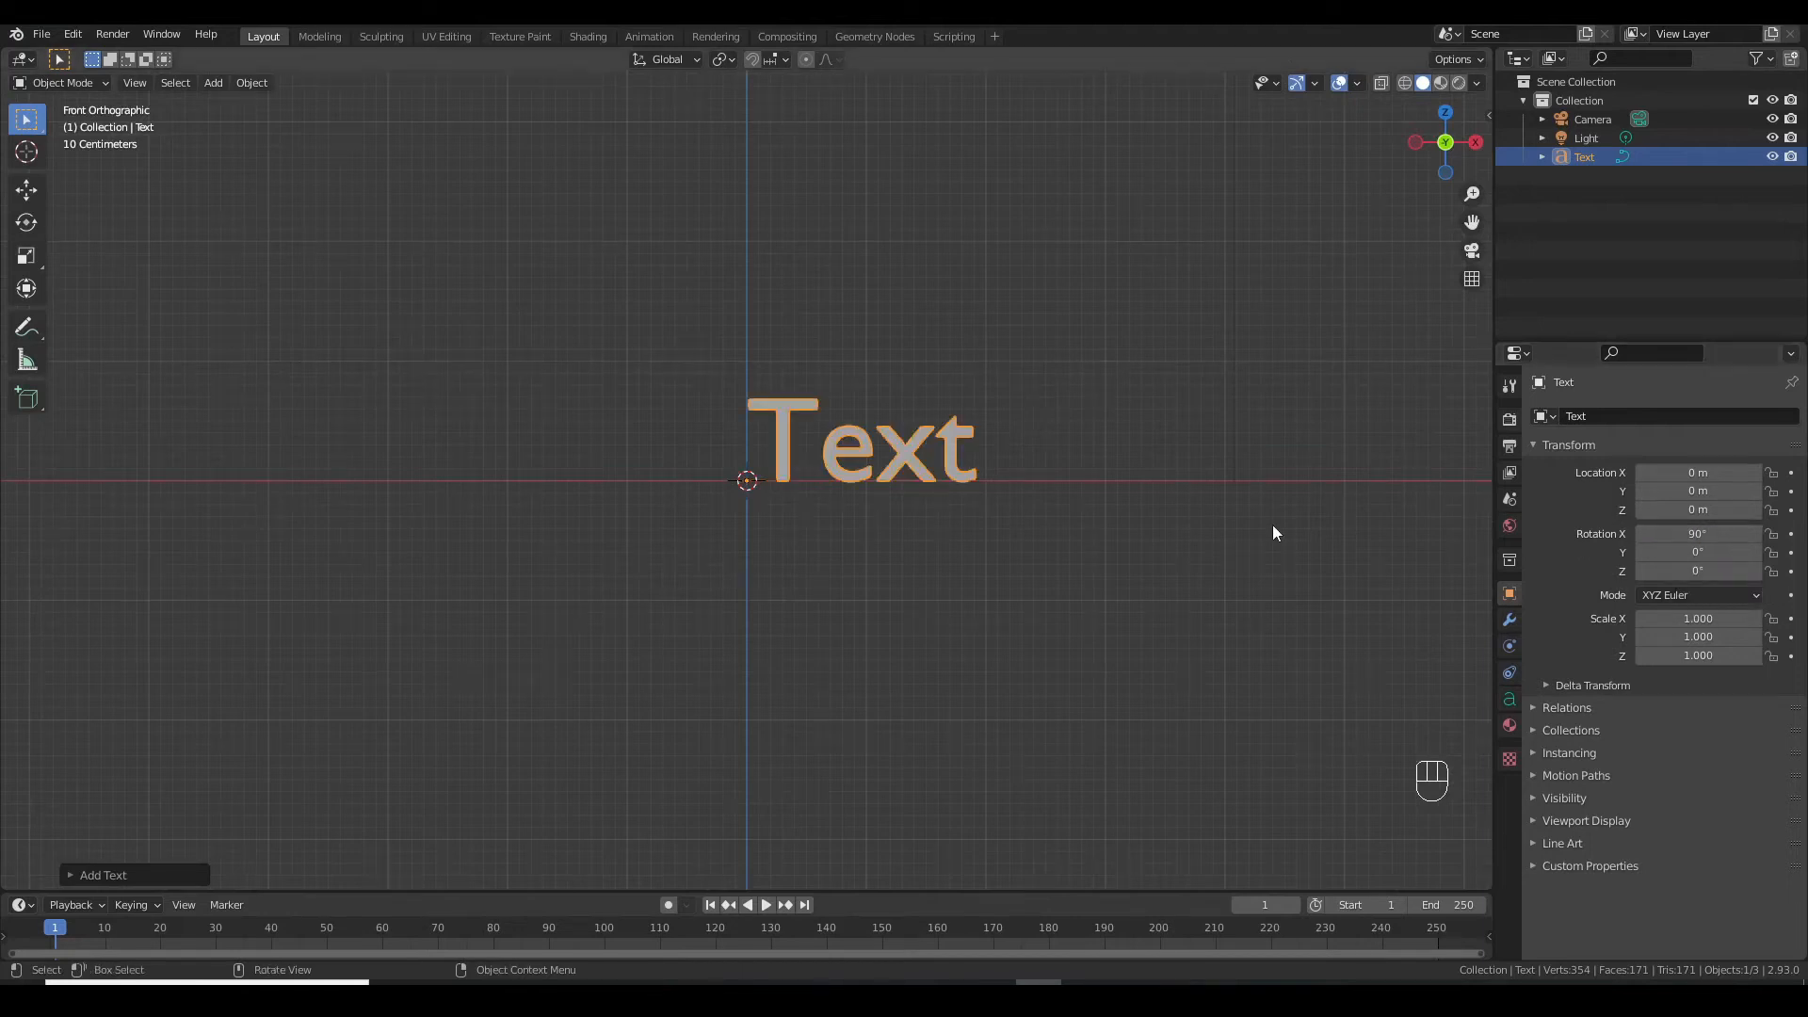
pyautogui.scroll(2, 1273, 524)
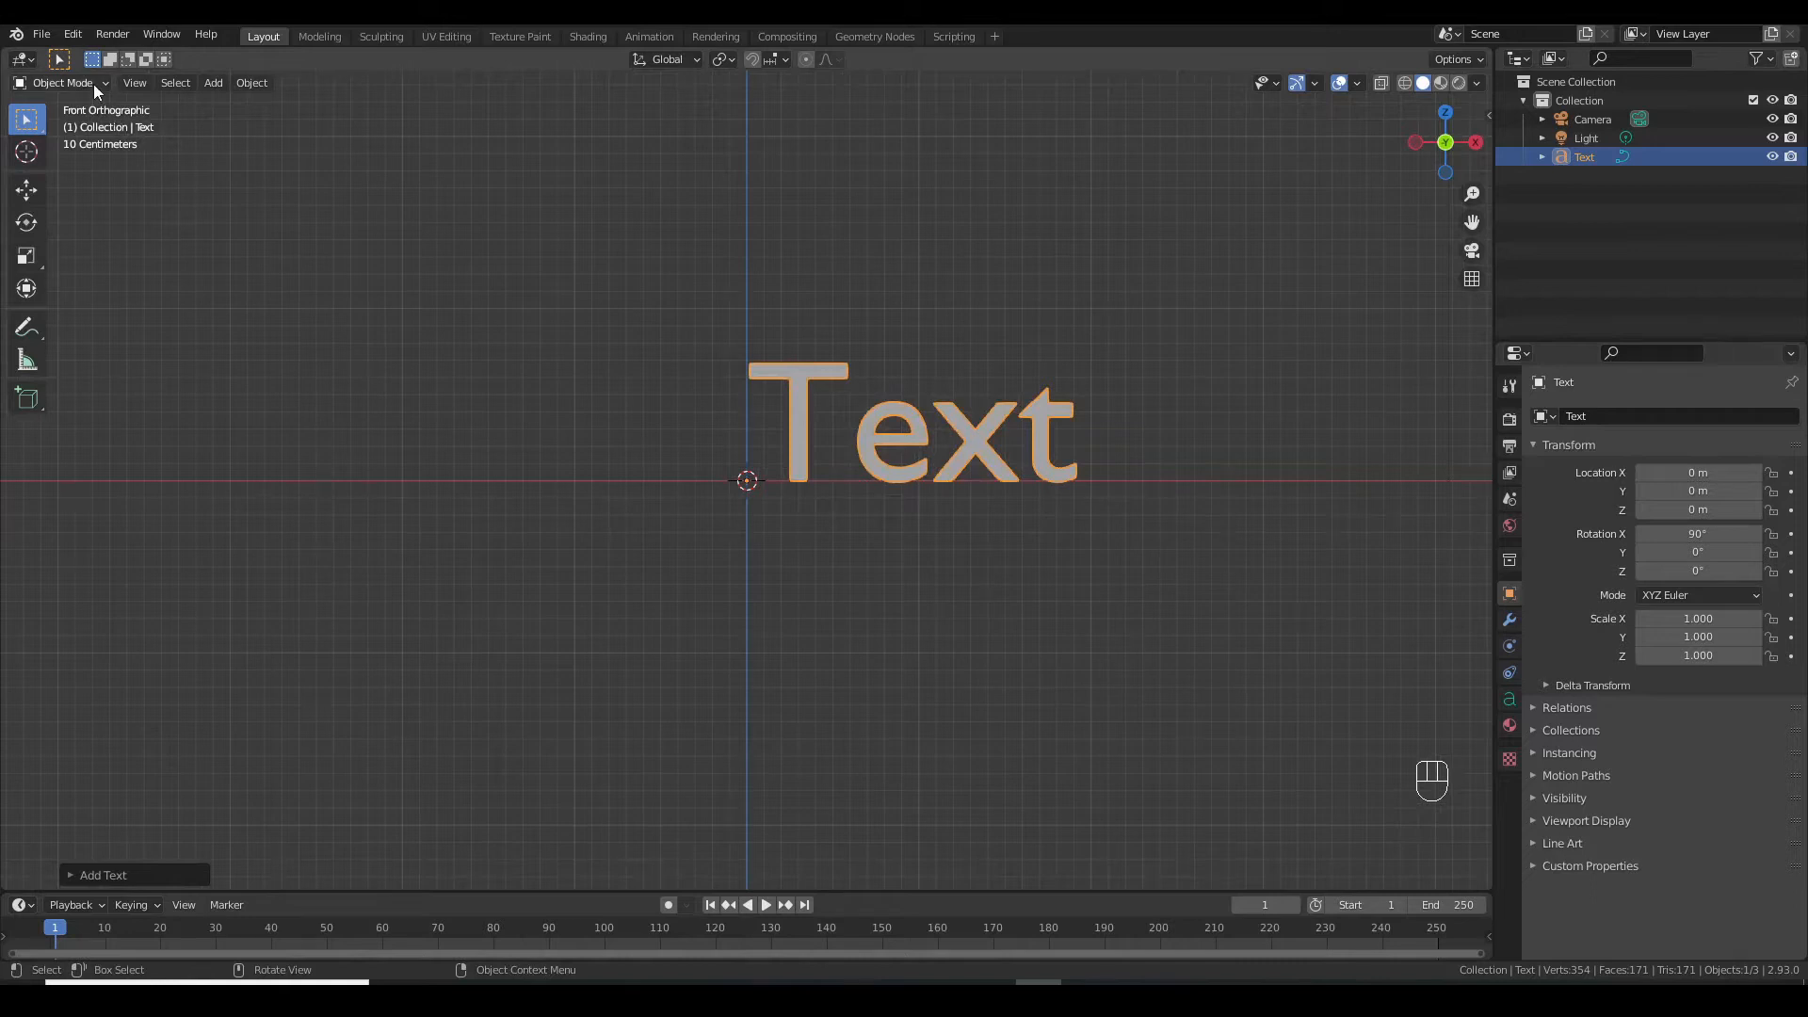
# Replace the text object's default wording with BLENDER and return to Object Mode
pyautogui.press('Tab')
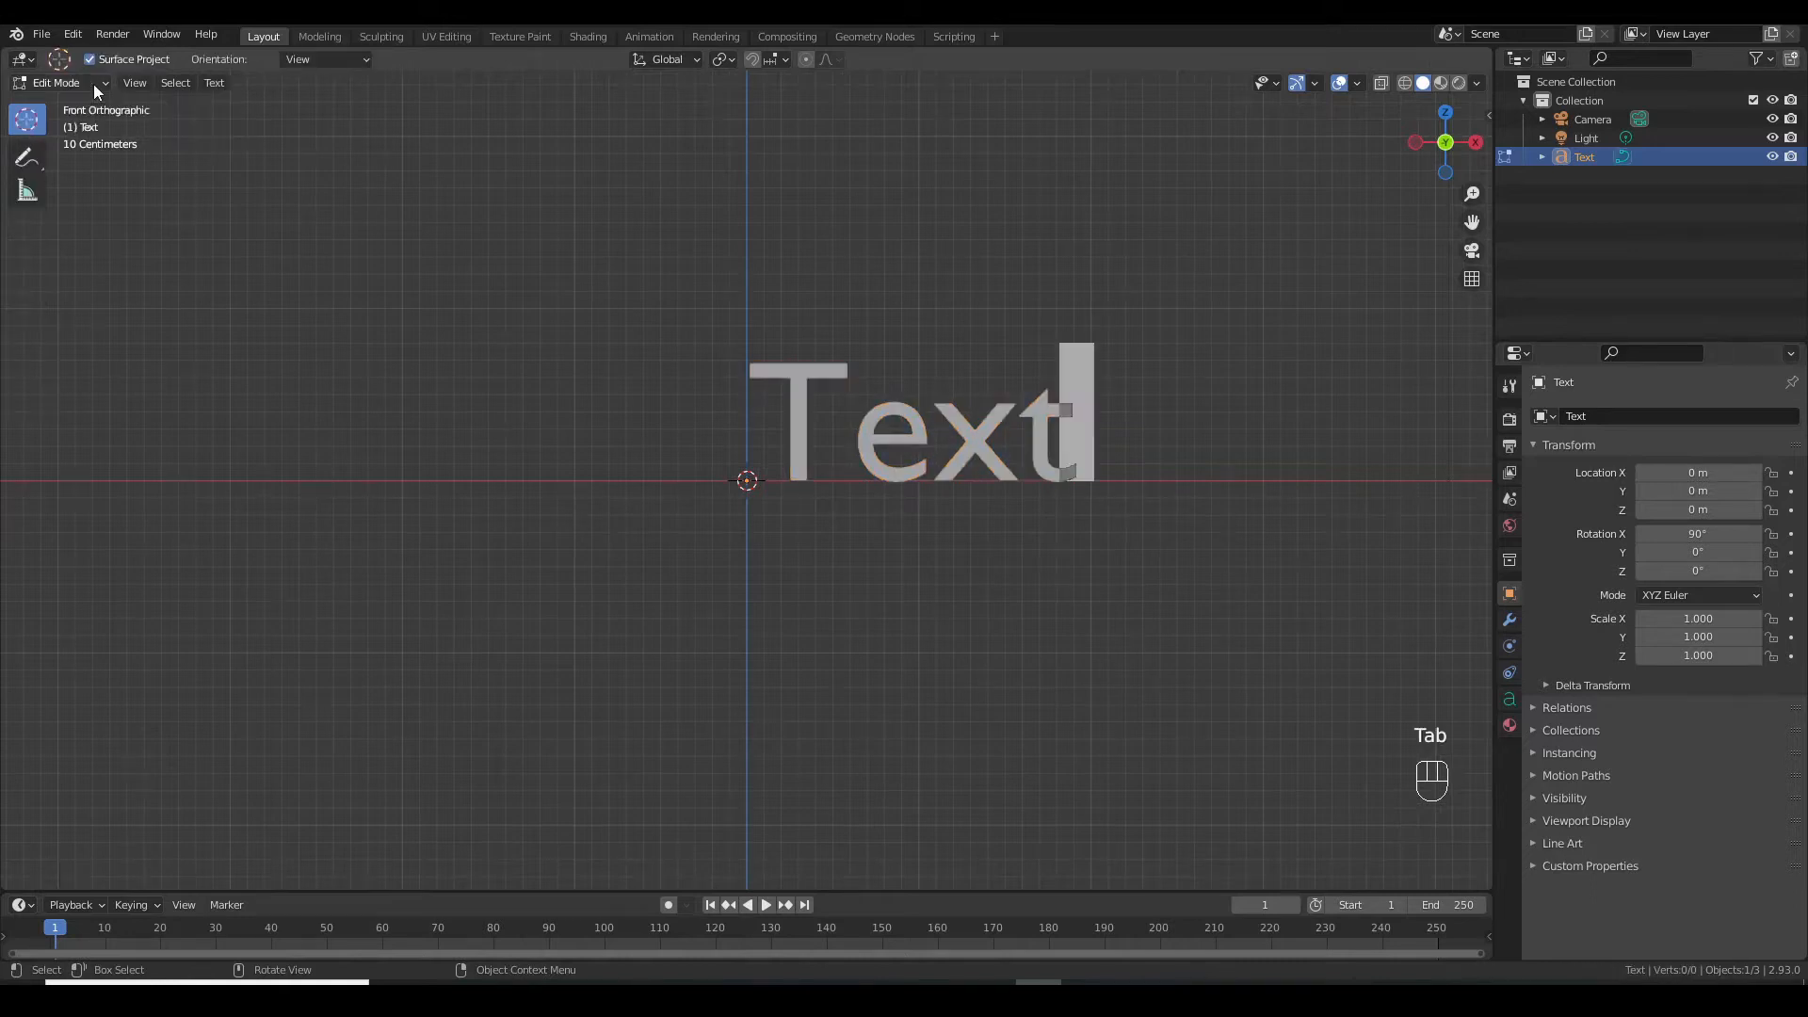
pyautogui.press('BackSpace')
pyautogui.press('BackSpace')
pyautogui.press('BackSpace')
pyautogui.press('BackSpace')
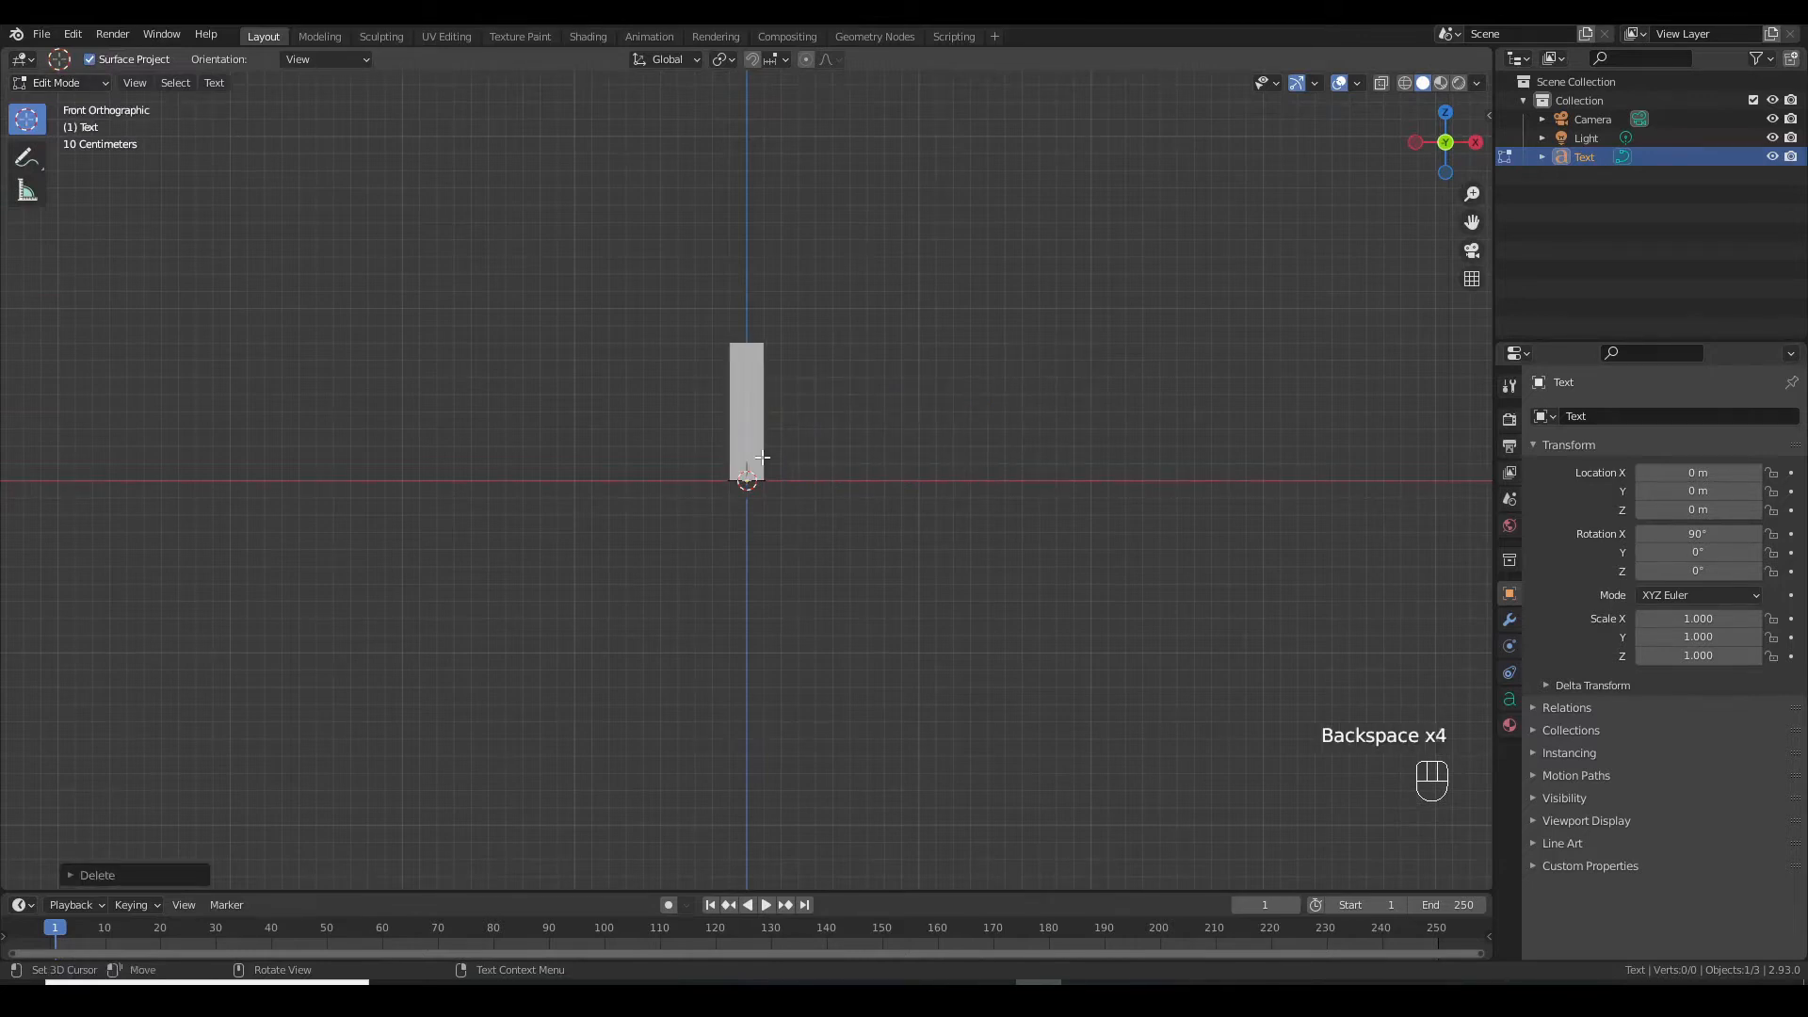
pyautogui.write('BLENDER')
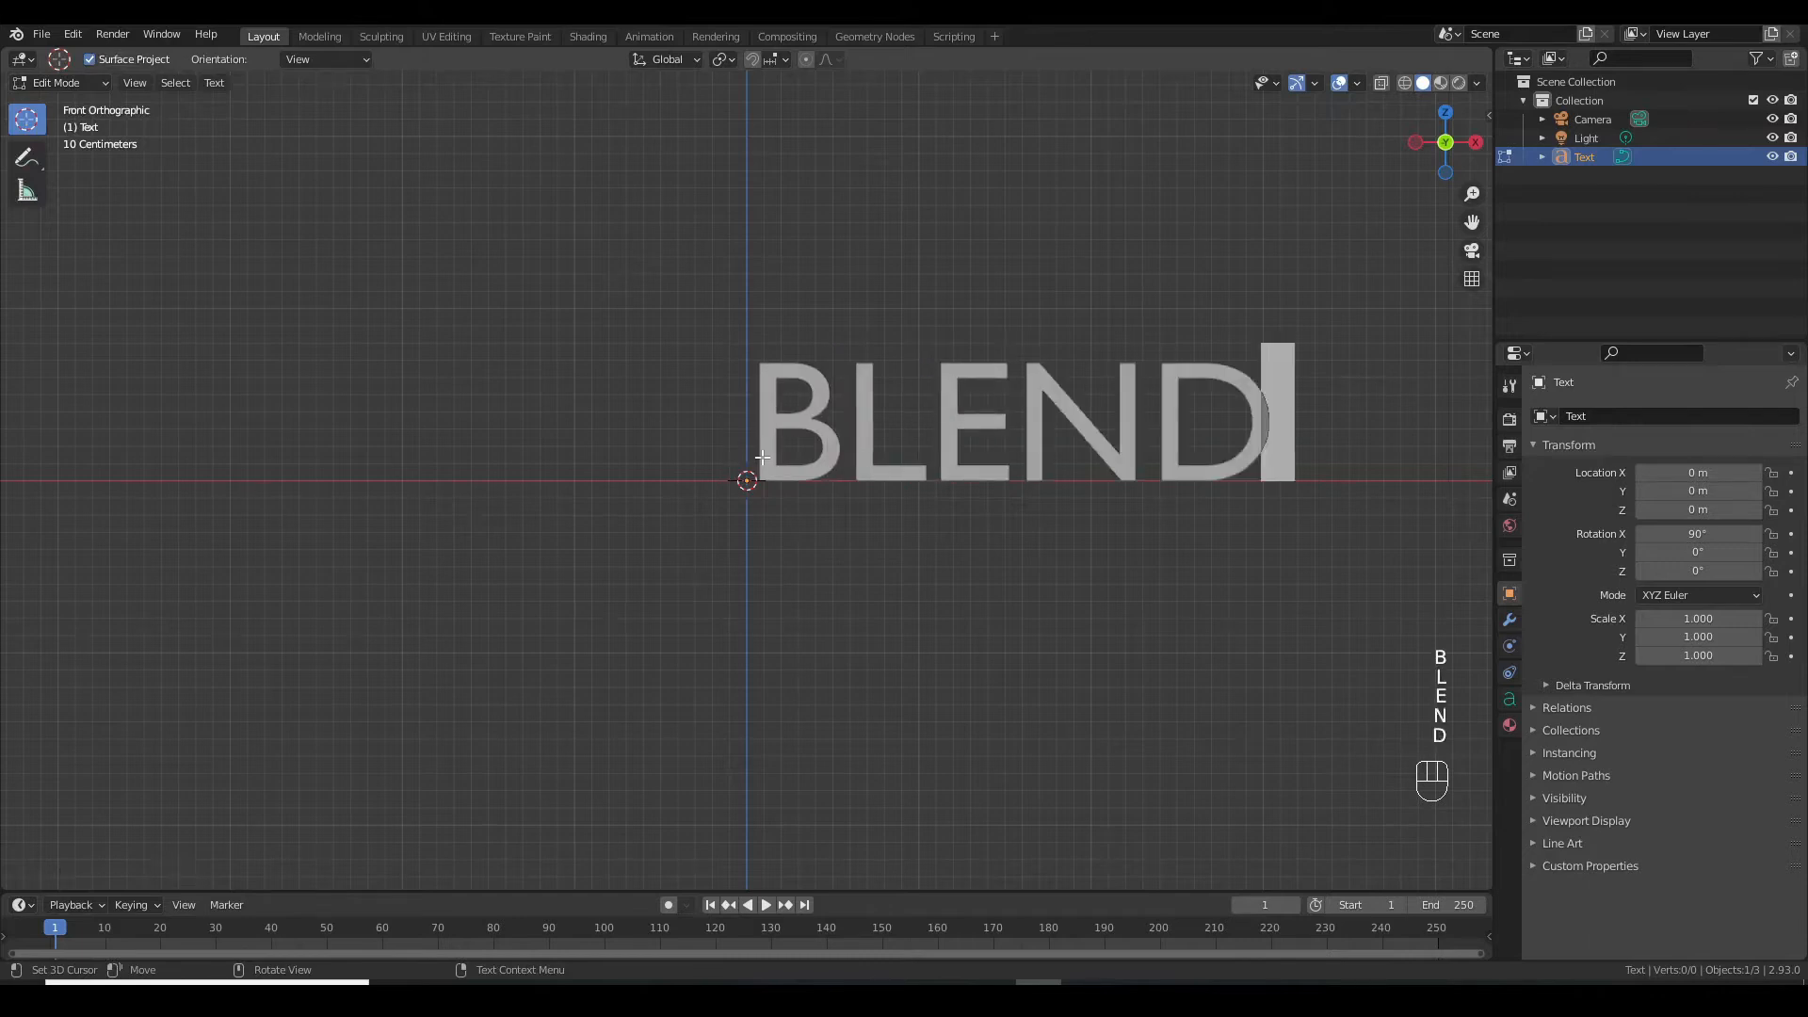
pyautogui.press('Tab')
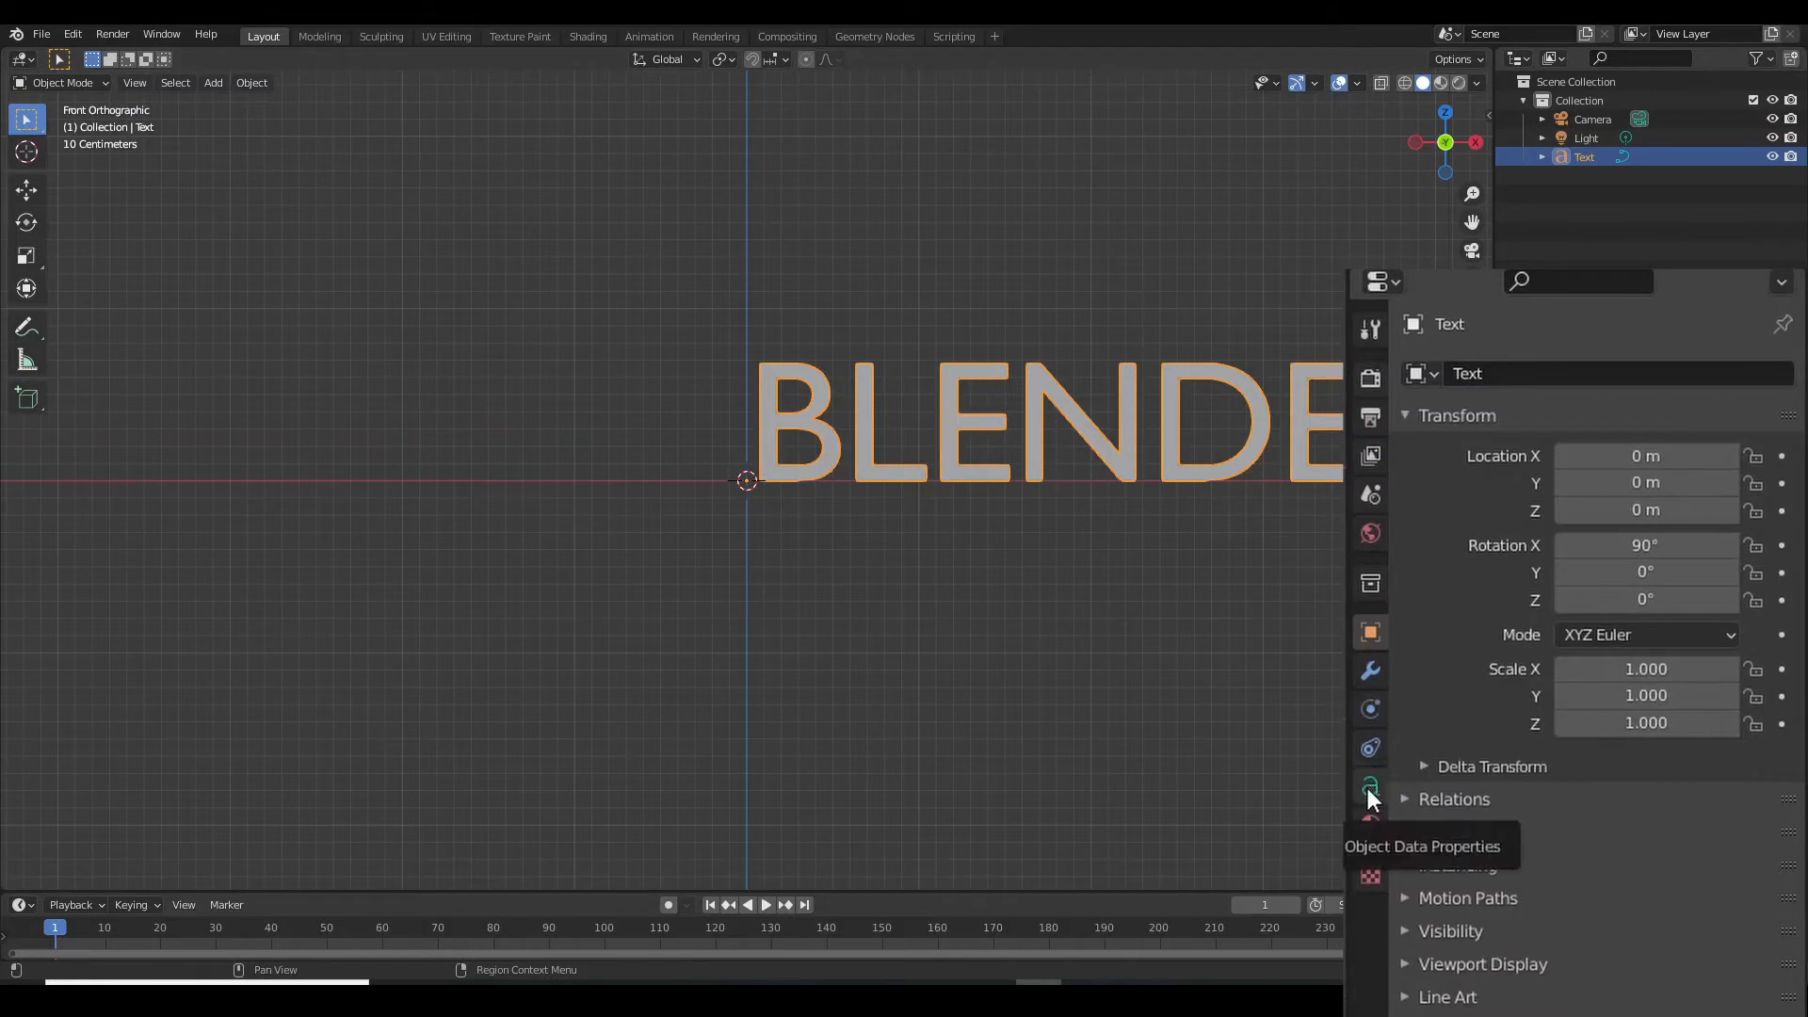
# Set the text's horizontal paragraph alignment to Center
pyautogui.click(1370, 788)
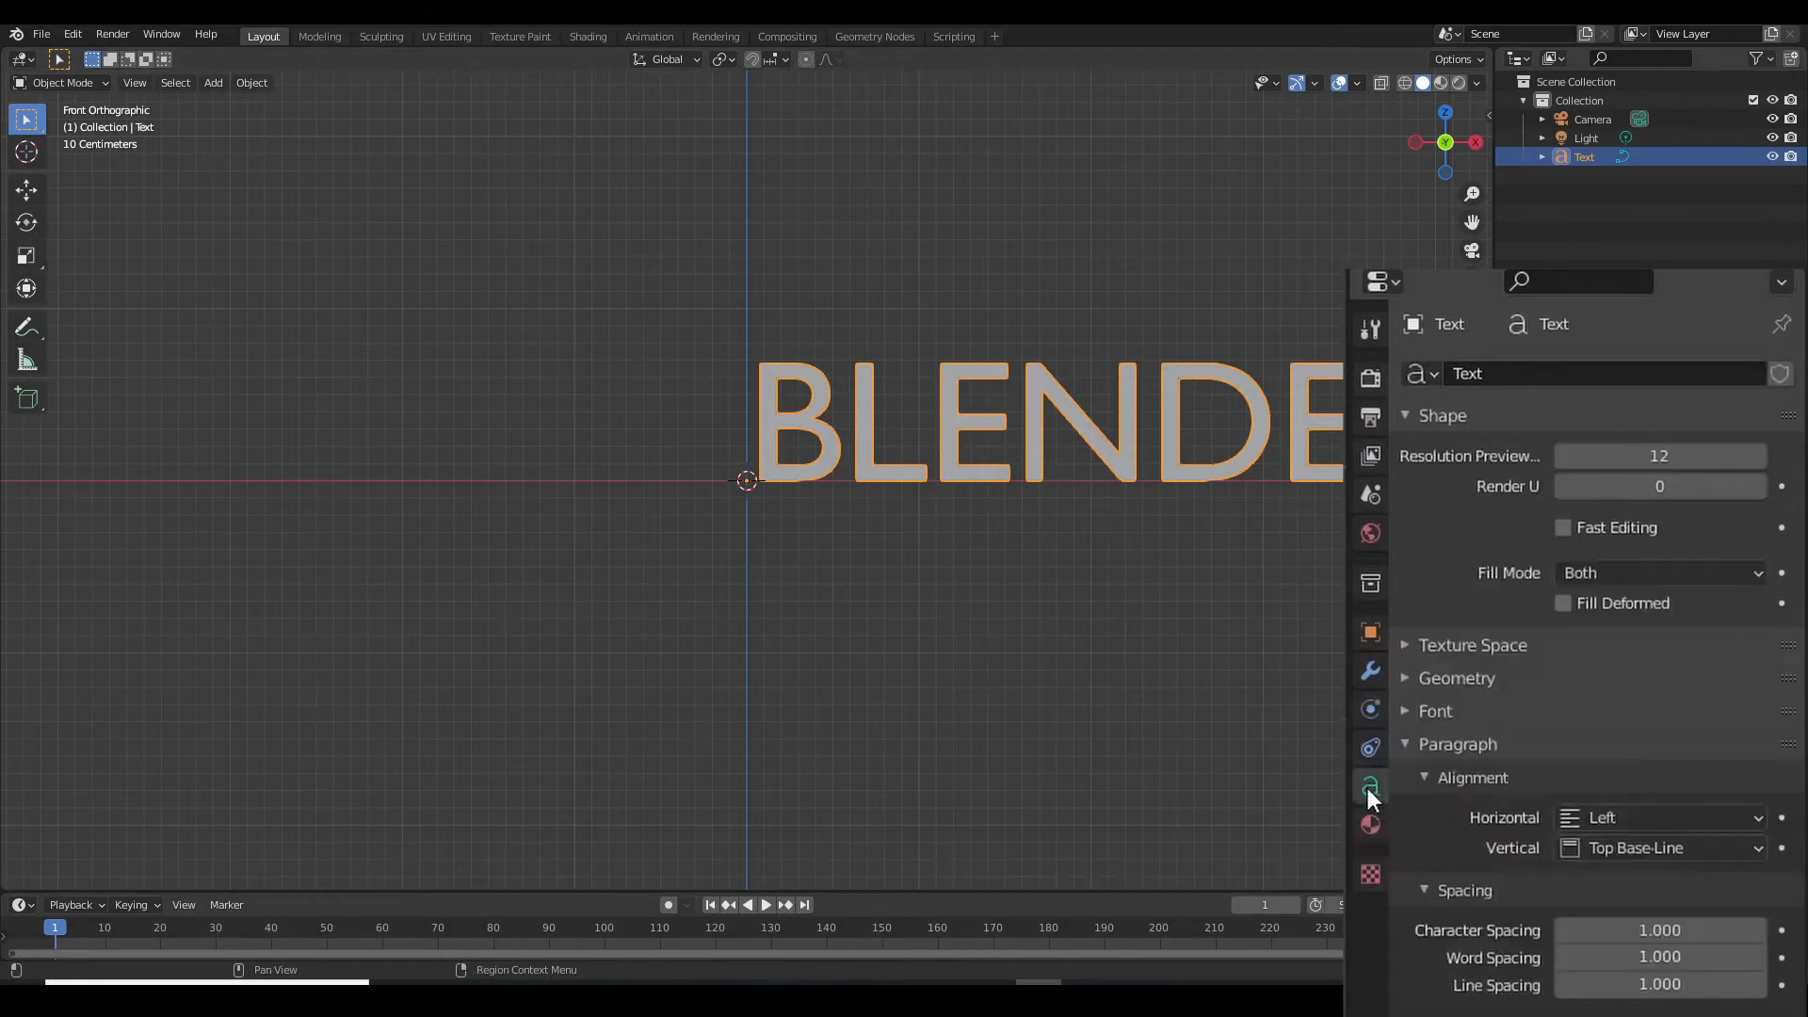
pyautogui.click(1631, 821)
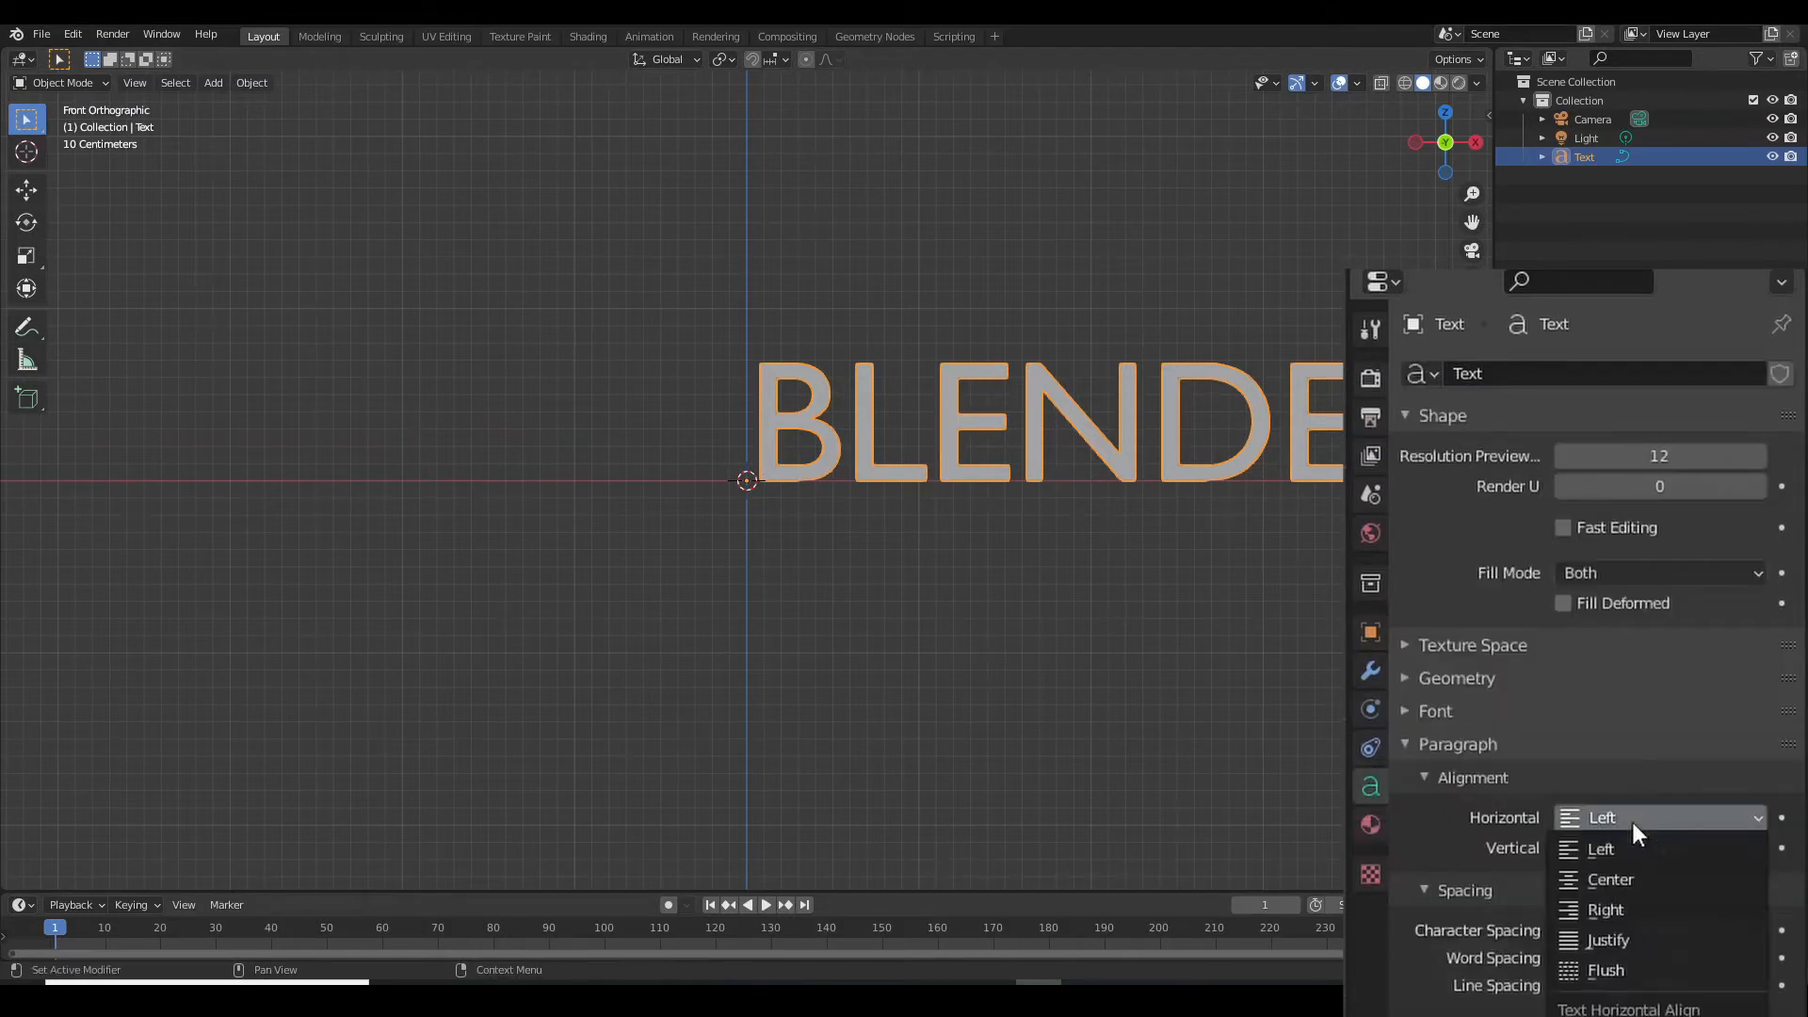
pyautogui.click(1614, 878)
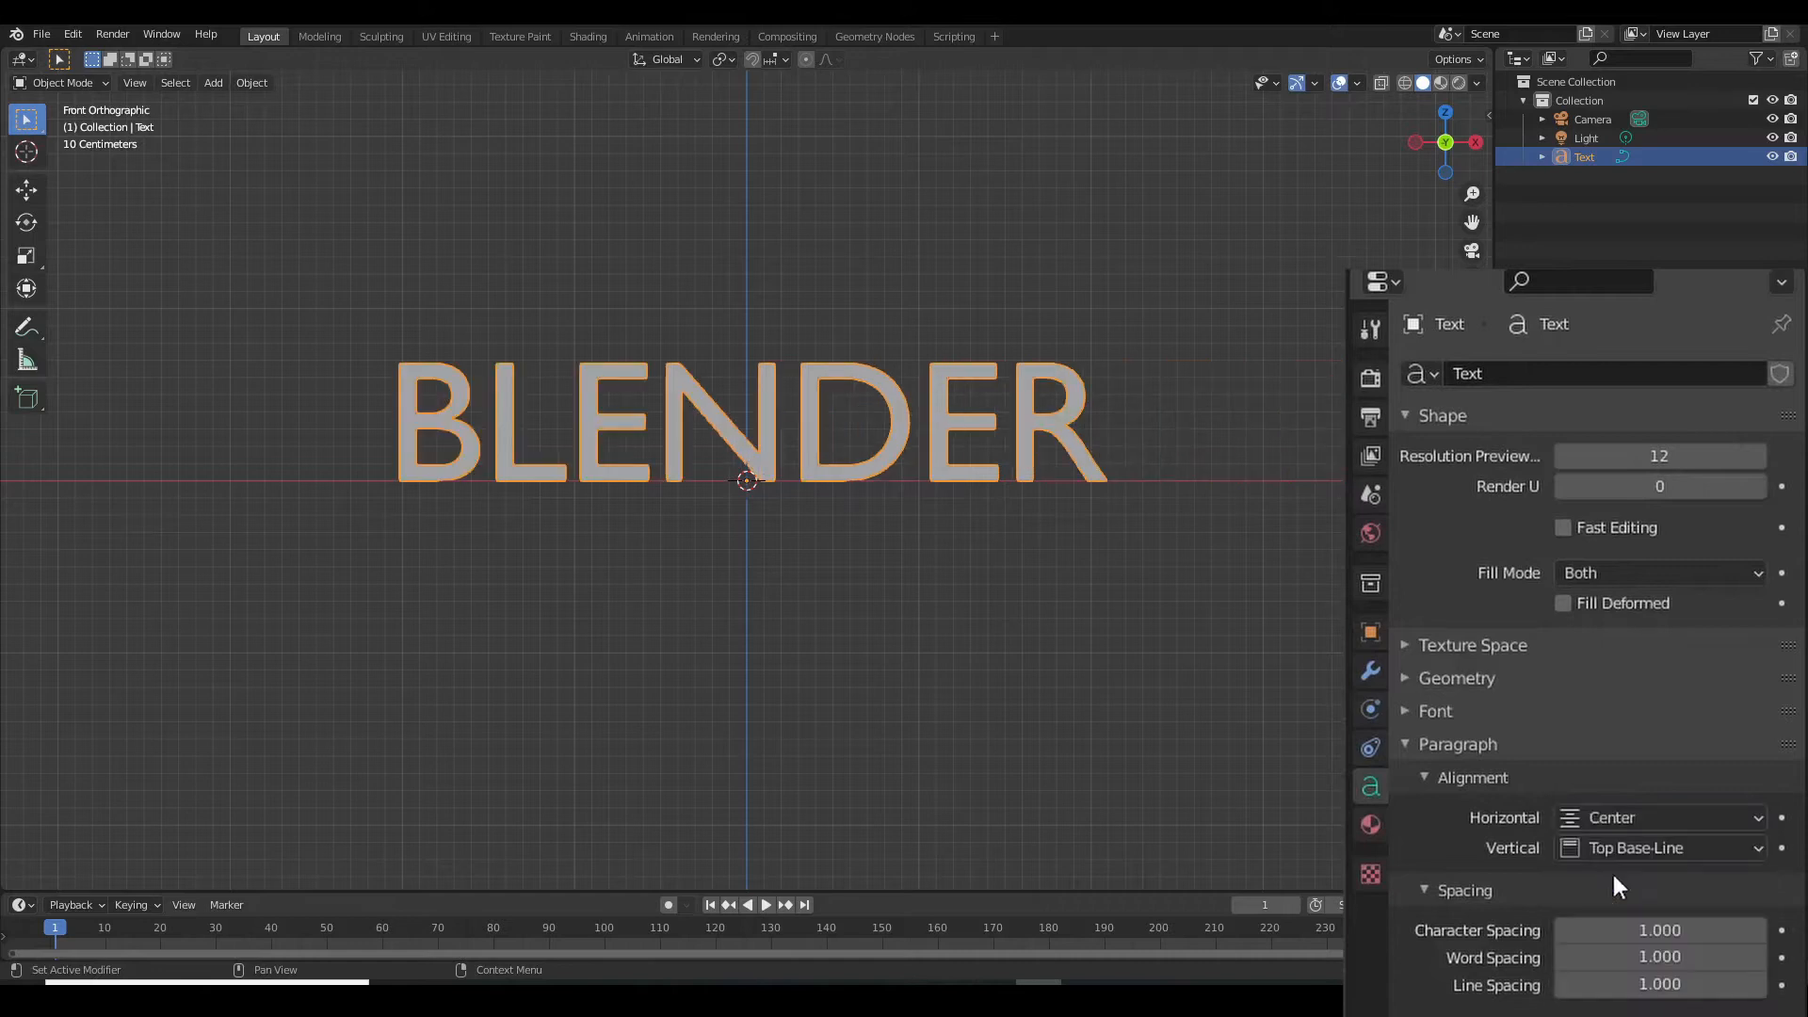
# Load arialbi.ttf from the Windows fonts folder as the text's Regular font
pyautogui.click(1432, 710)
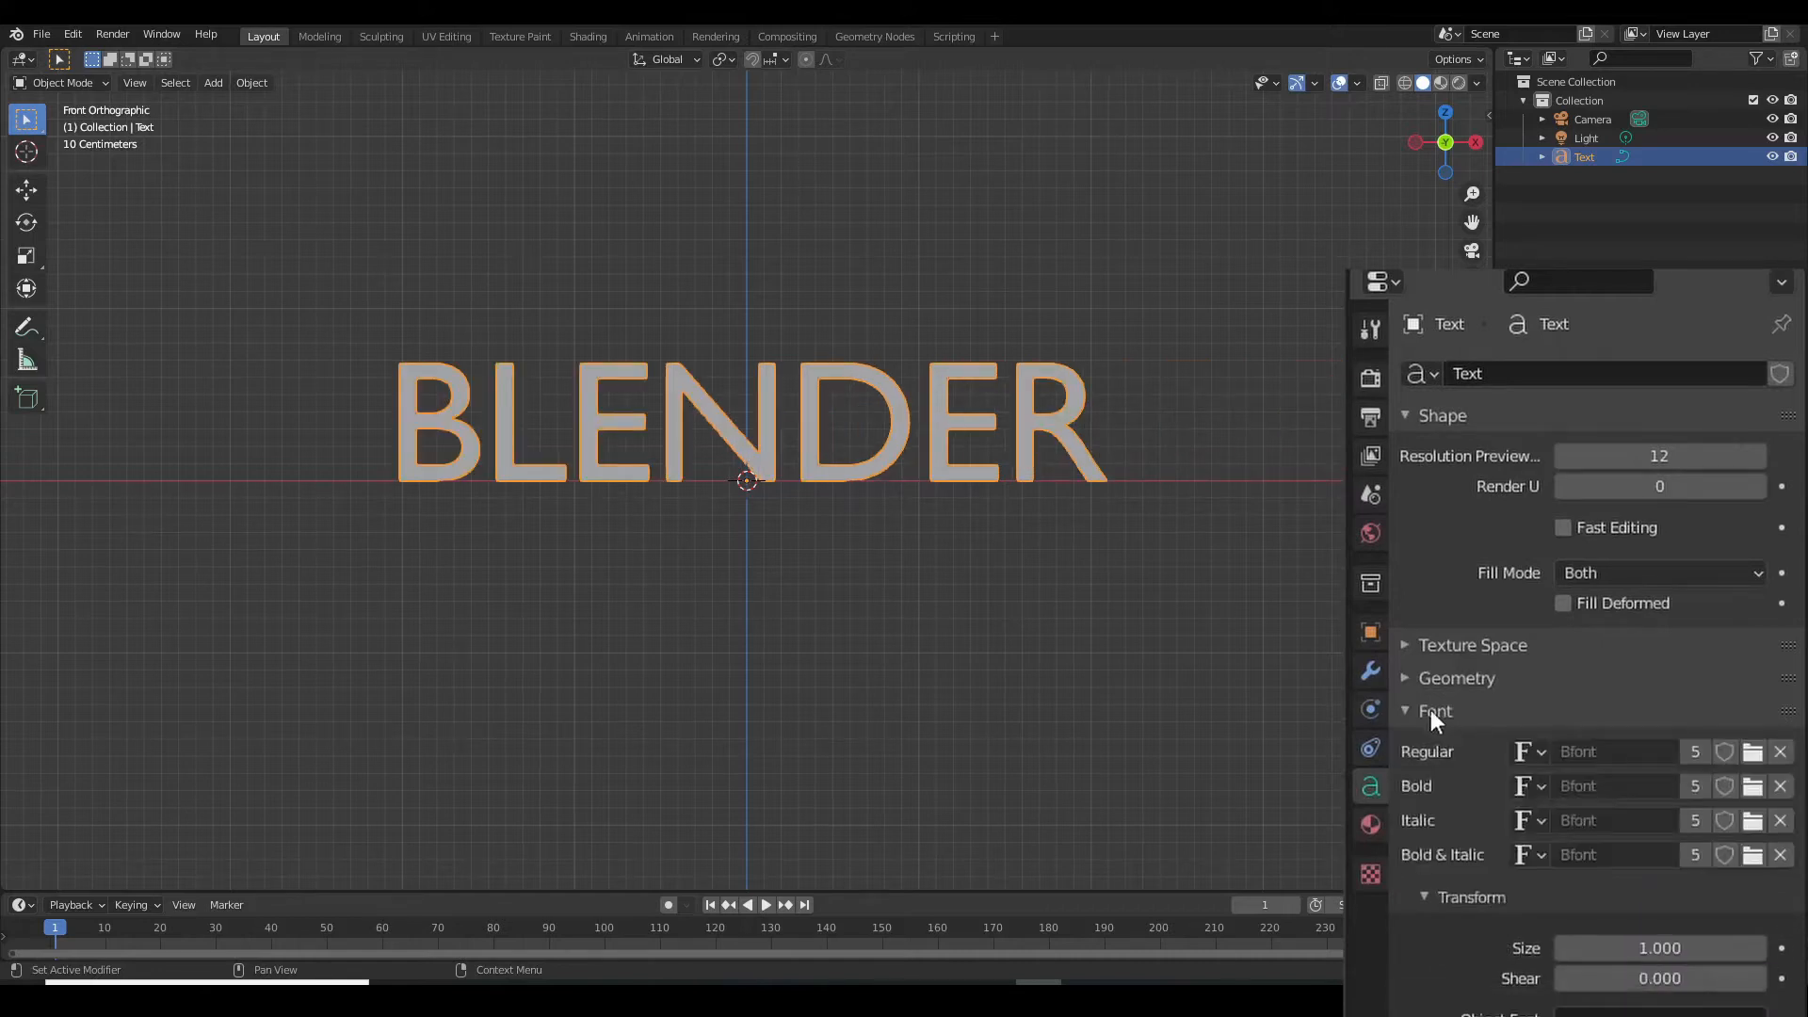
pyautogui.click(1749, 753)
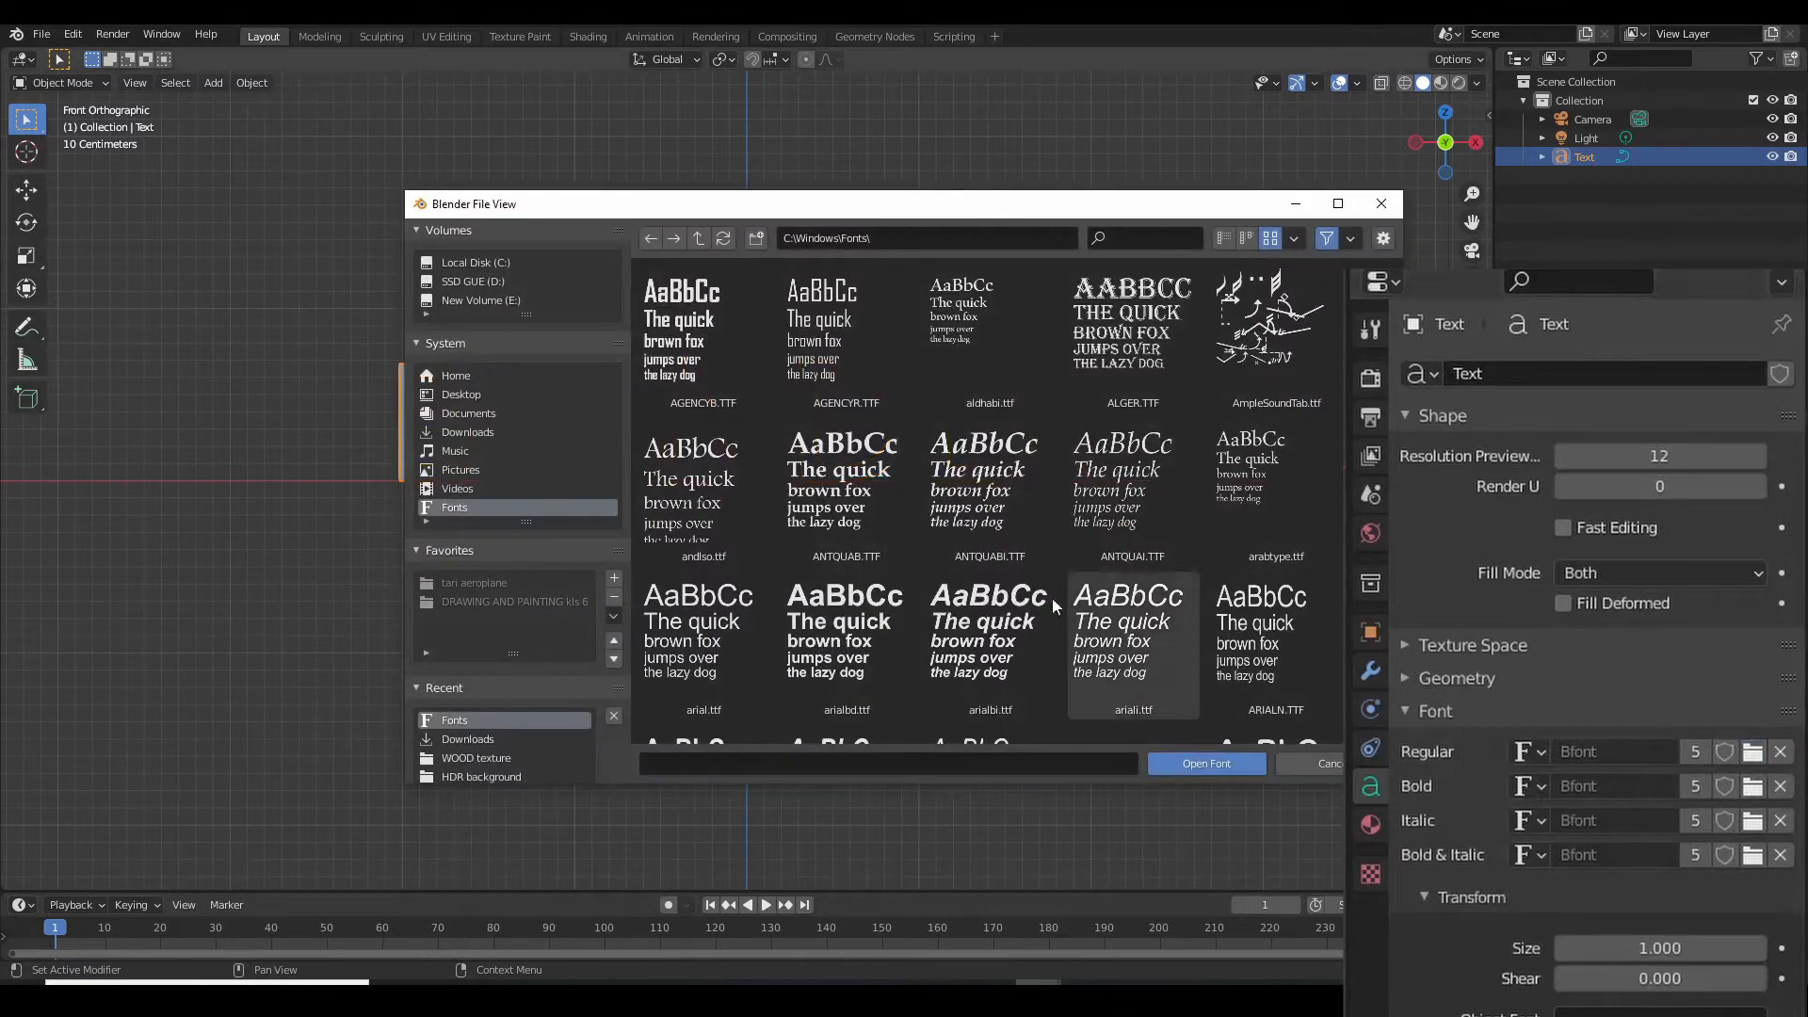
pyautogui.click(989, 650)
pyautogui.click(1177, 766)
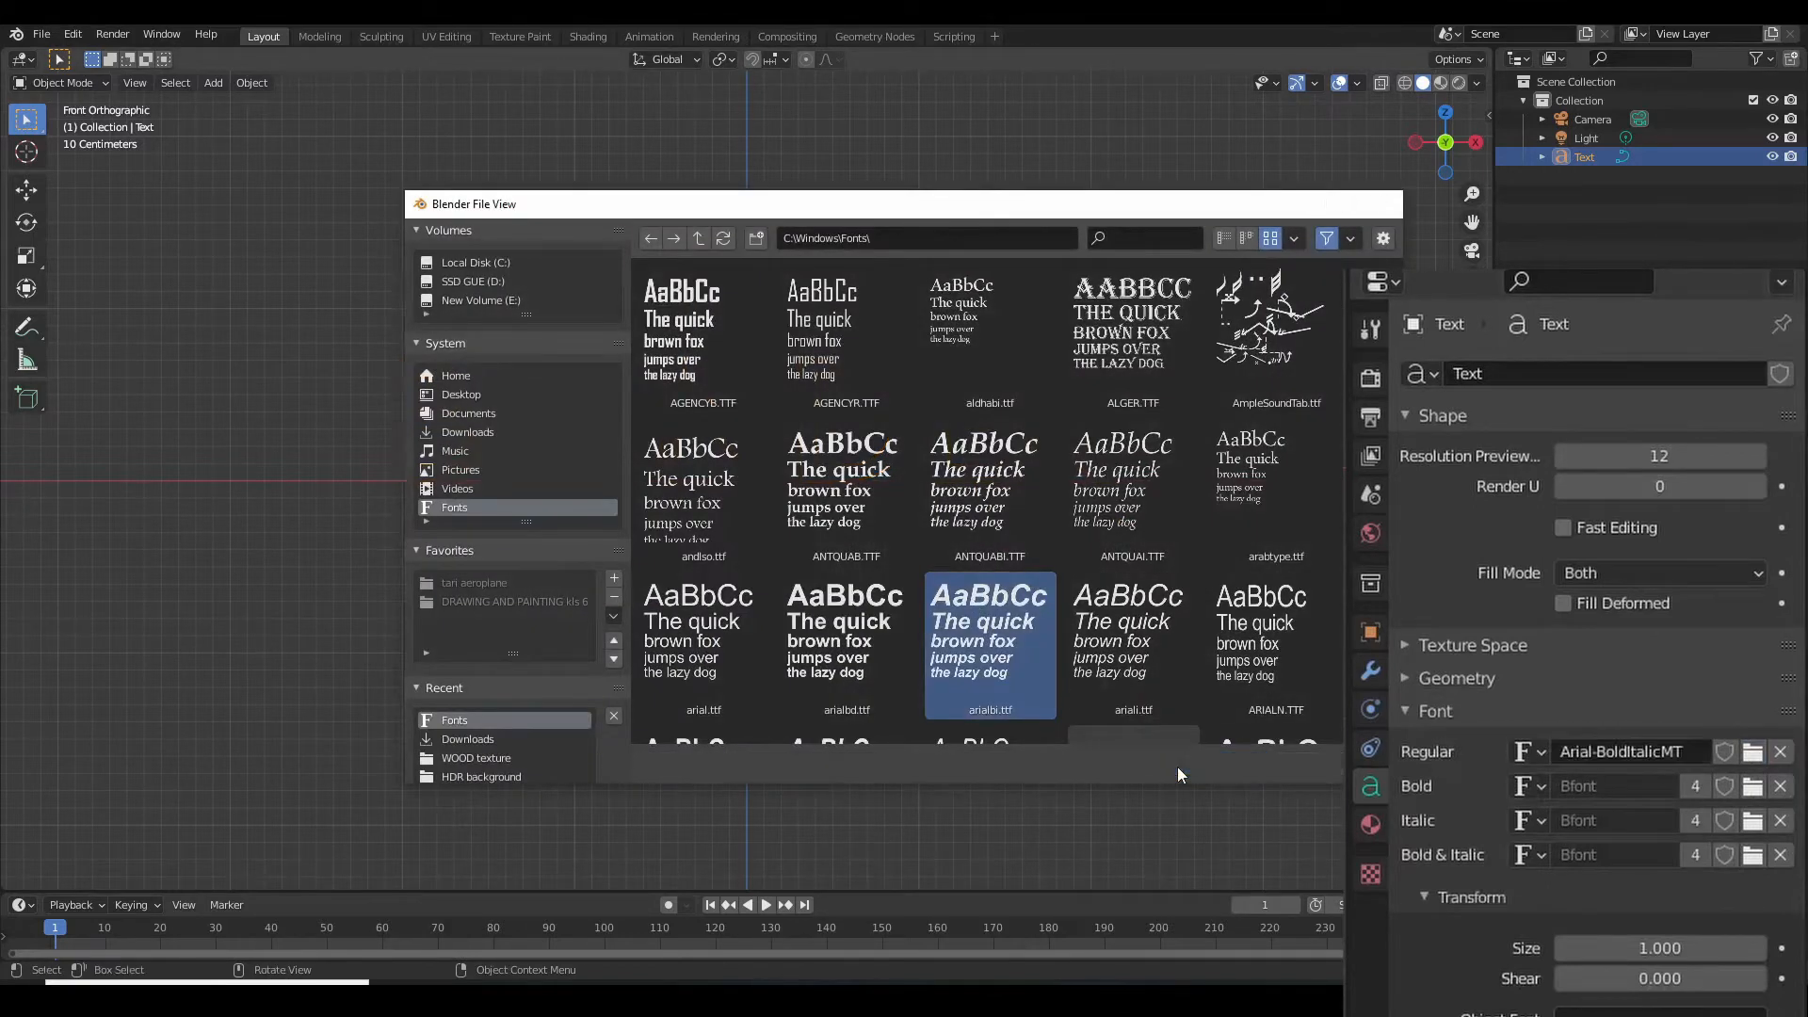
# Extrude the text geometry by 0.05 m and return to the front view
pyautogui.moveTo(1443, 143); pyautogui.dragTo(1303, 252)
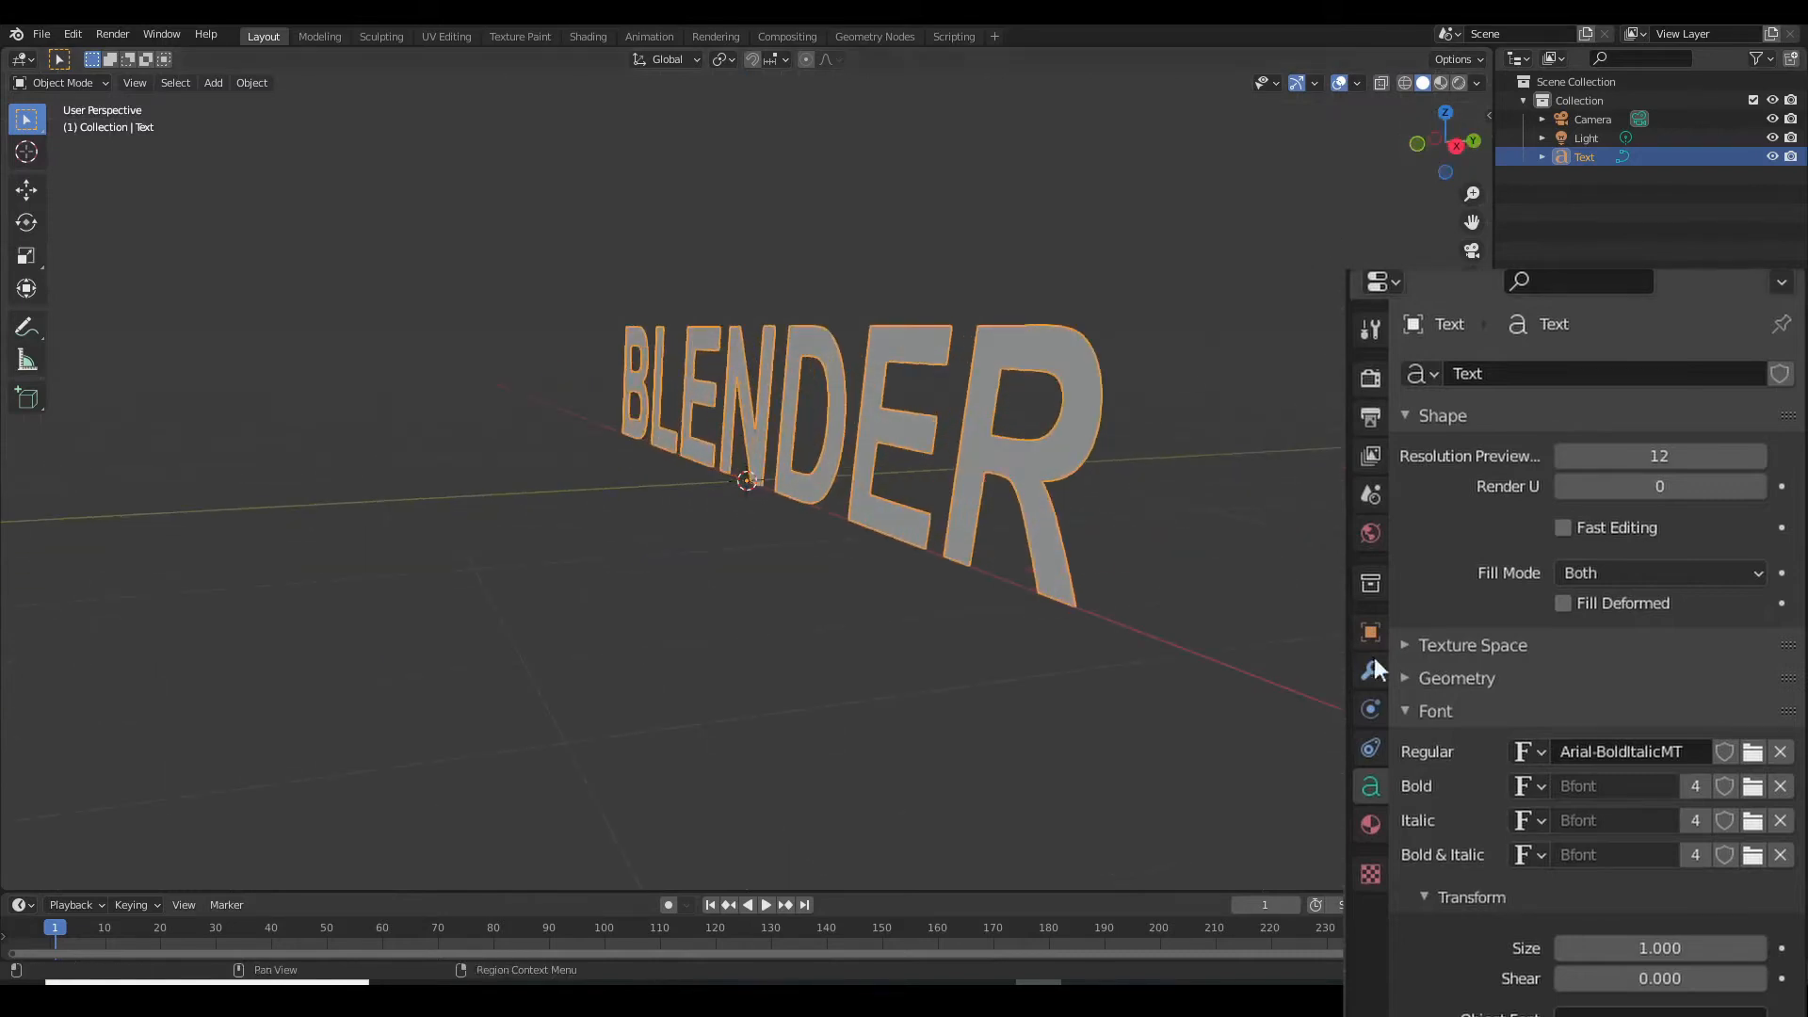
pyautogui.click(1479, 678)
pyautogui.moveTo(1601, 749); pyautogui.dragTo(1667, 749)
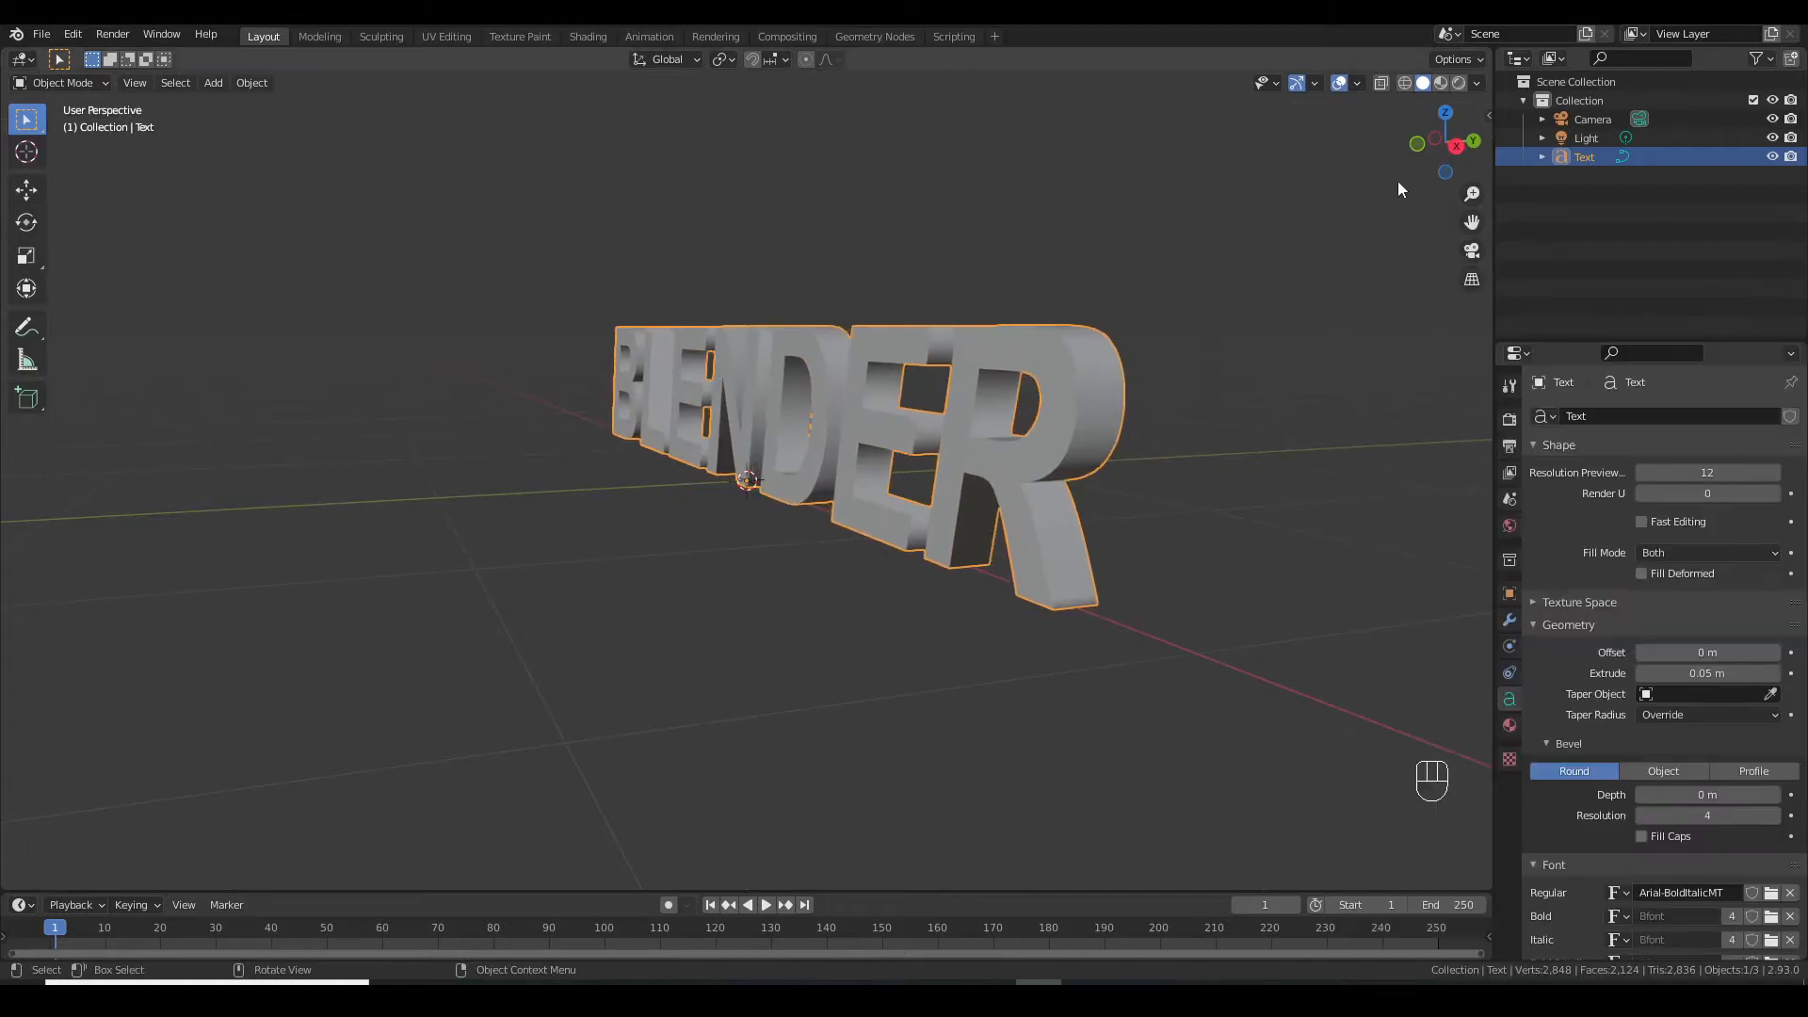
pyautogui.click(1412, 149)
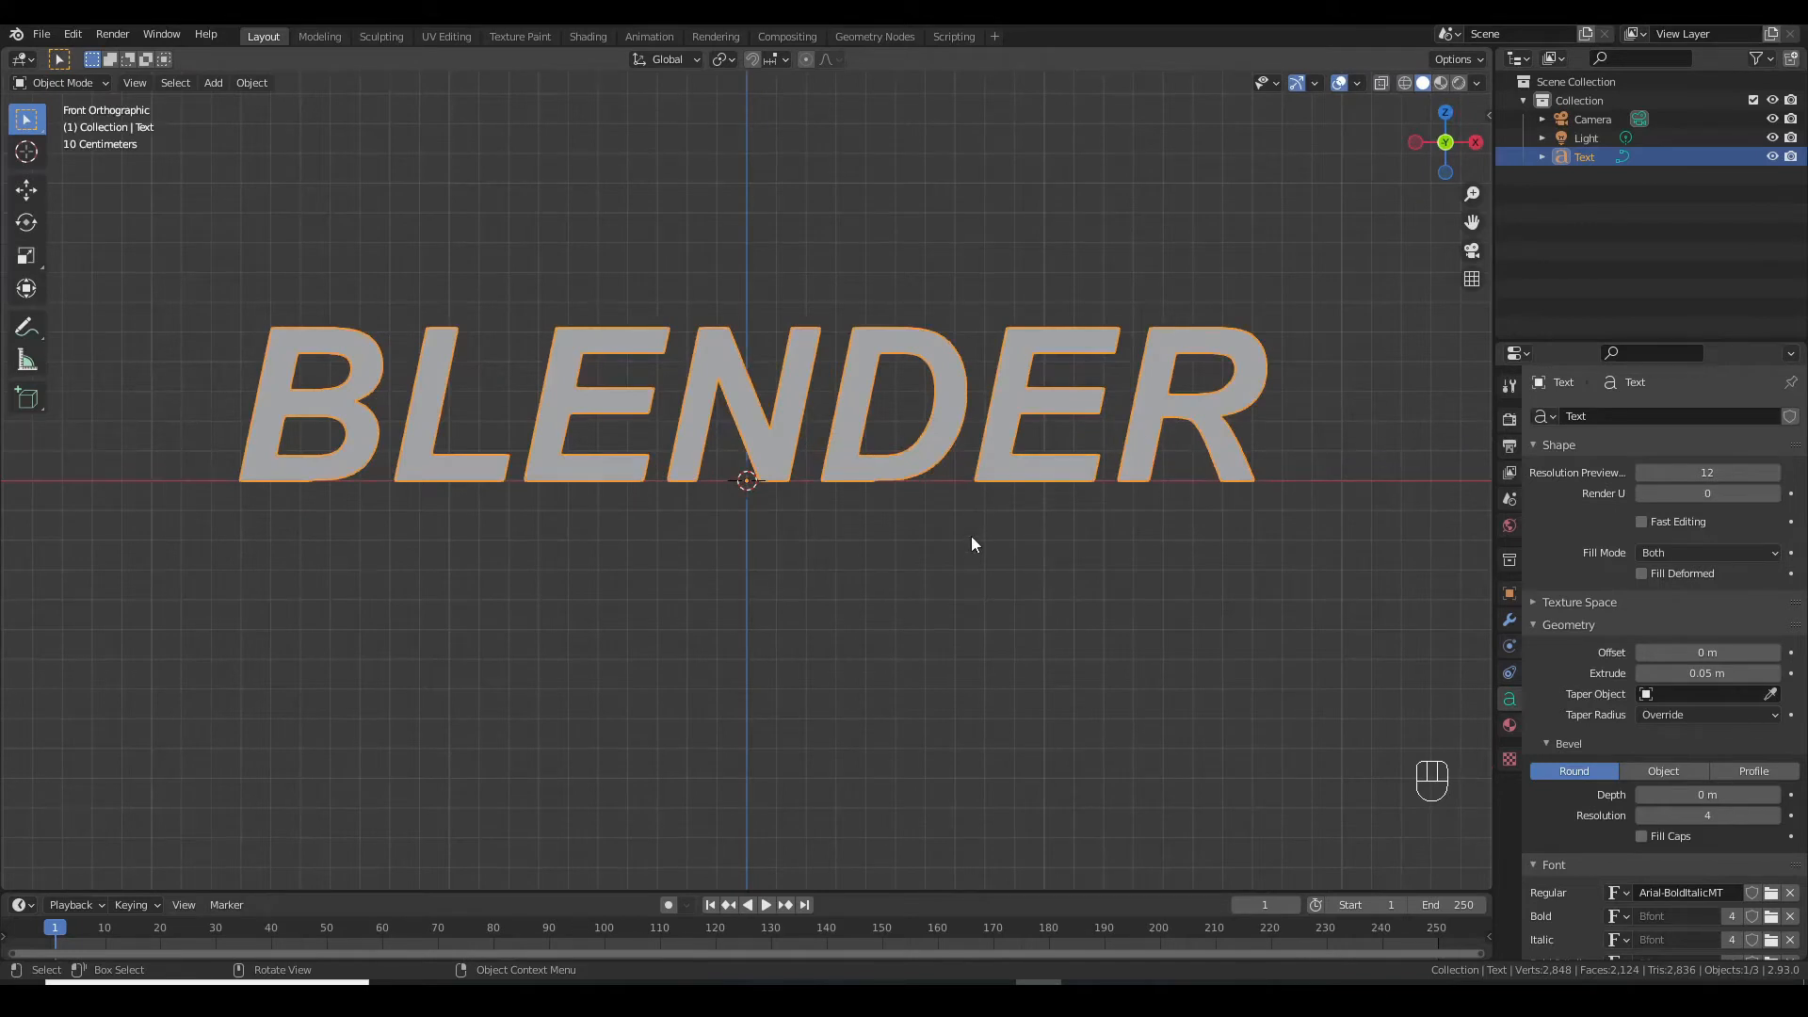
pyautogui.click(586, 36)
pyautogui.click(258, 39)
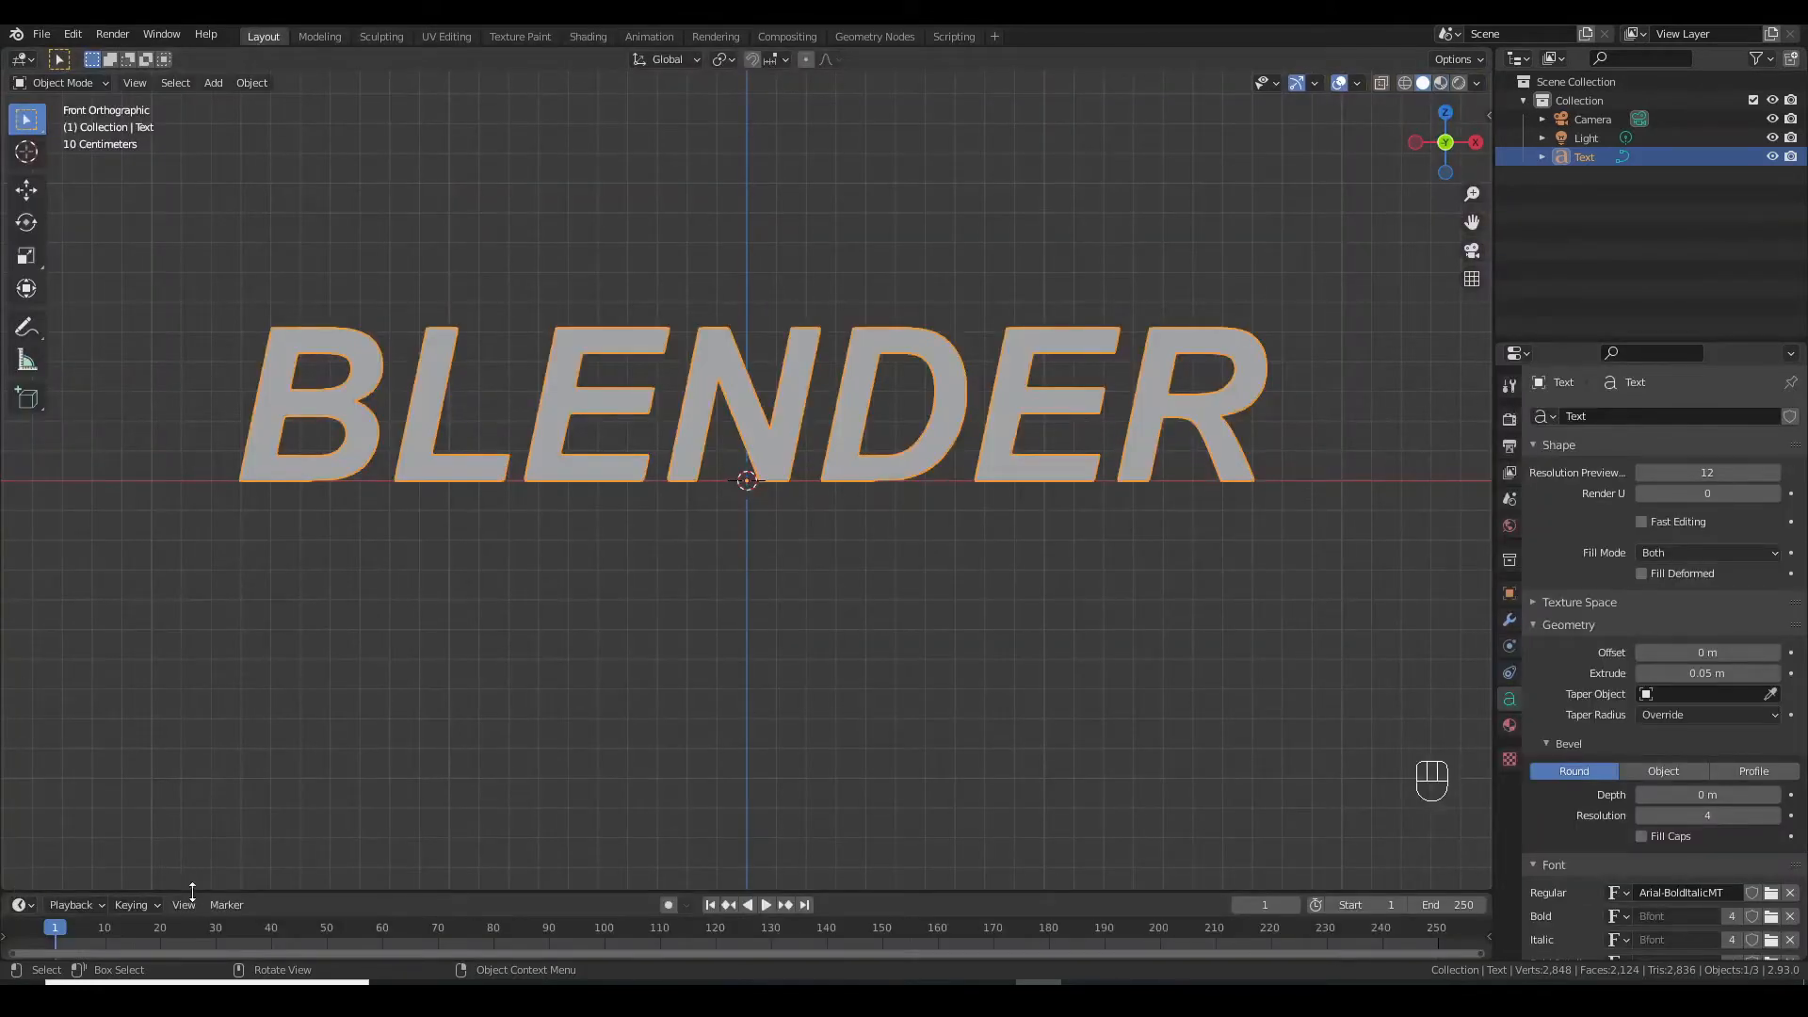
# Split the 3D viewport horizontally near its middle and turn the lower area into a Shader Editor
pyautogui.click(3, 885)
pyautogui.moveTo(3, 886); pyautogui.dragTo(3, 507)
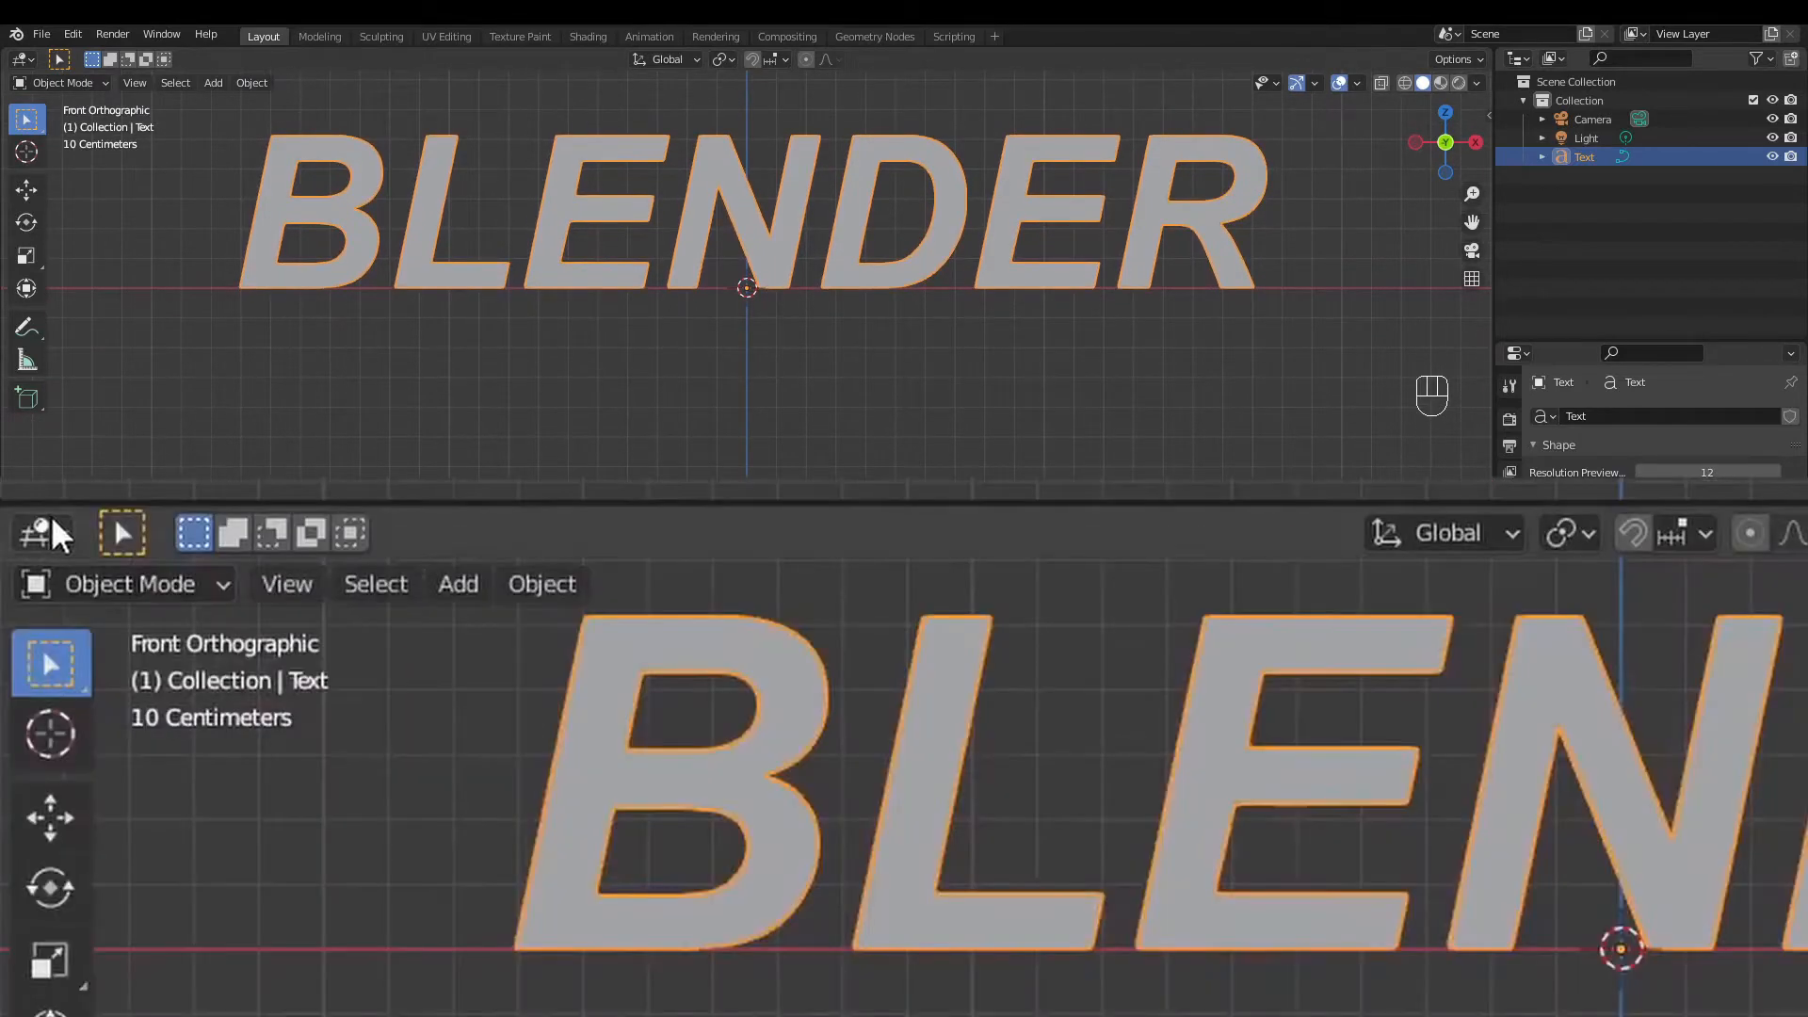
pyautogui.click(26, 519)
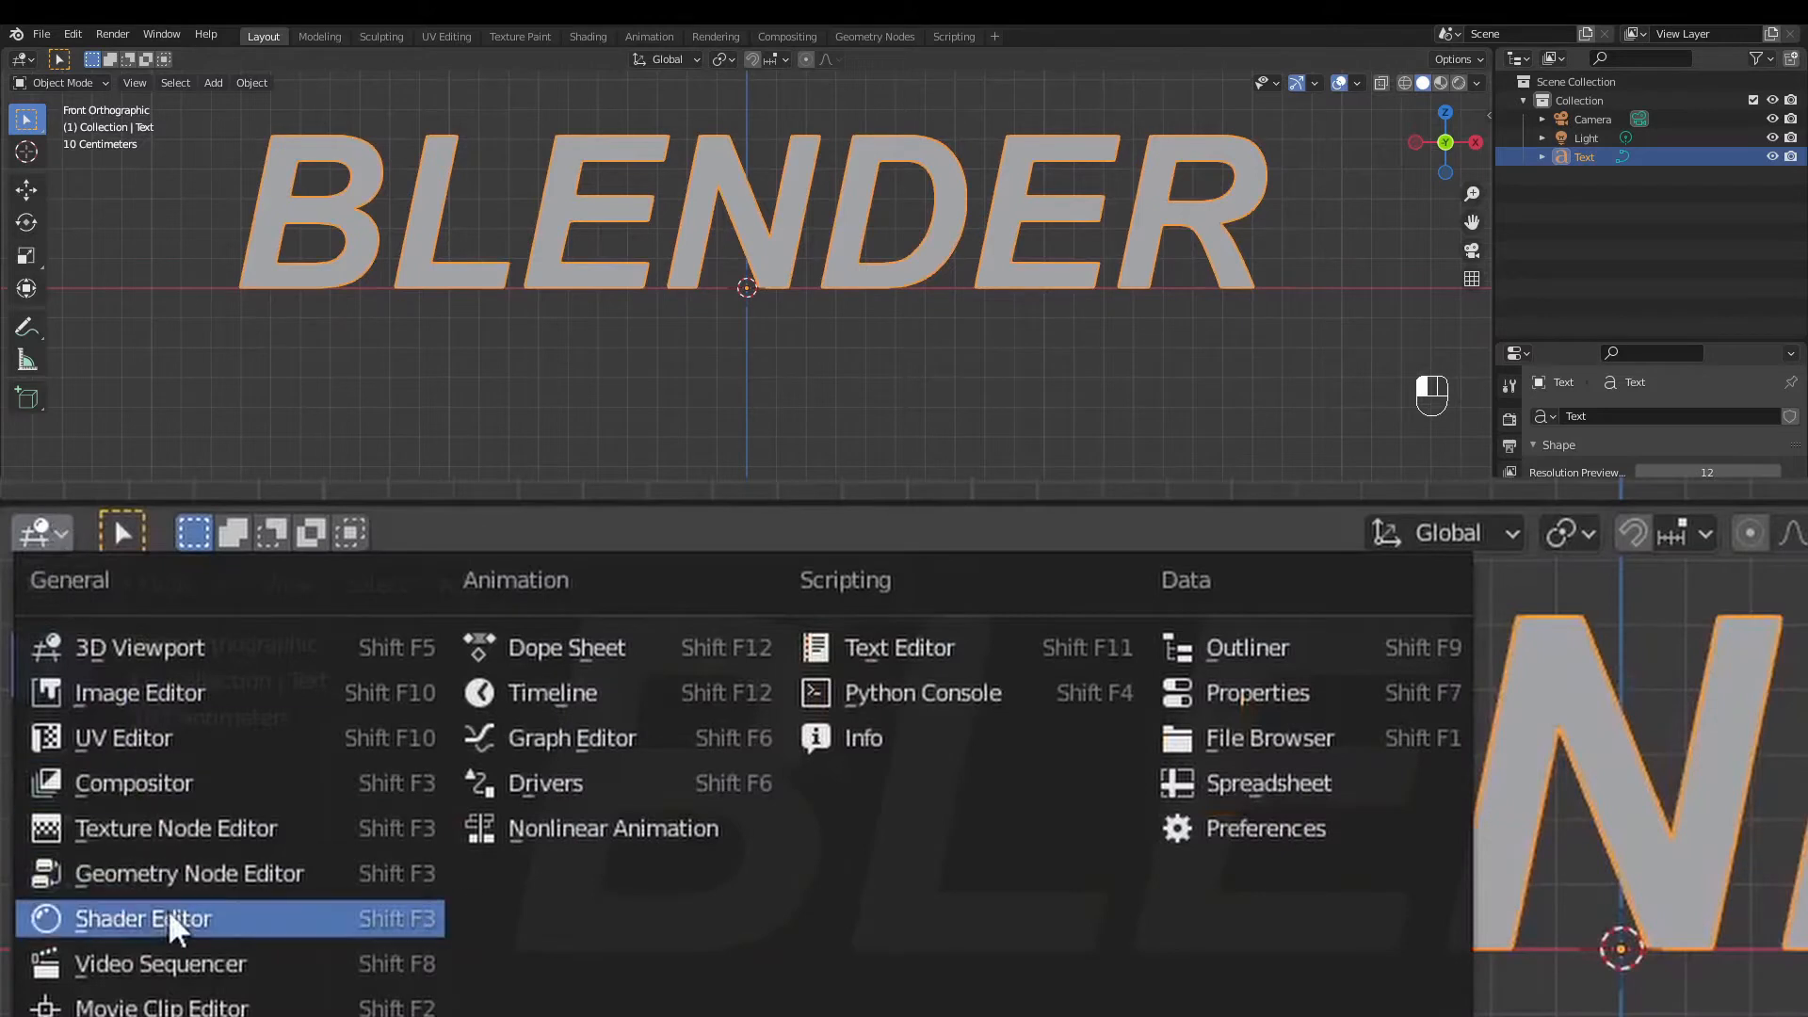
pyautogui.click(81, 695)
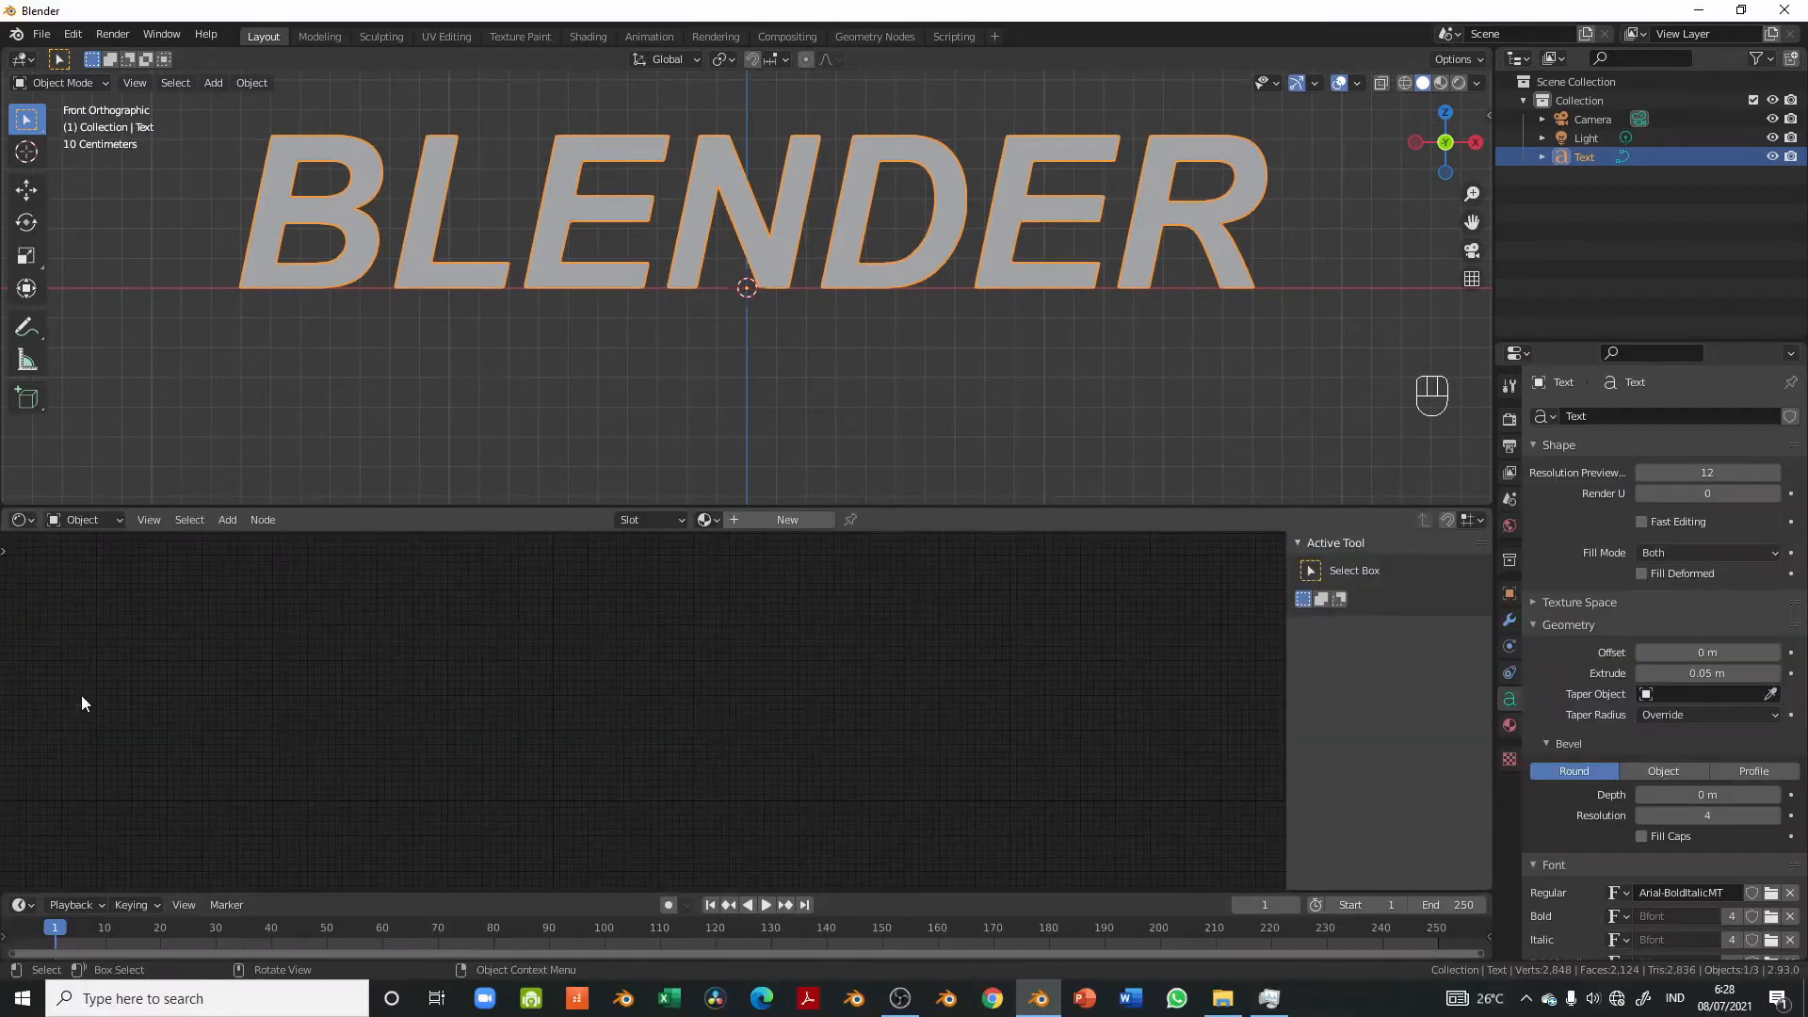
# Create a new material for the text and move its Principled BSDF node away from Material Output
pyautogui.click(790, 523)
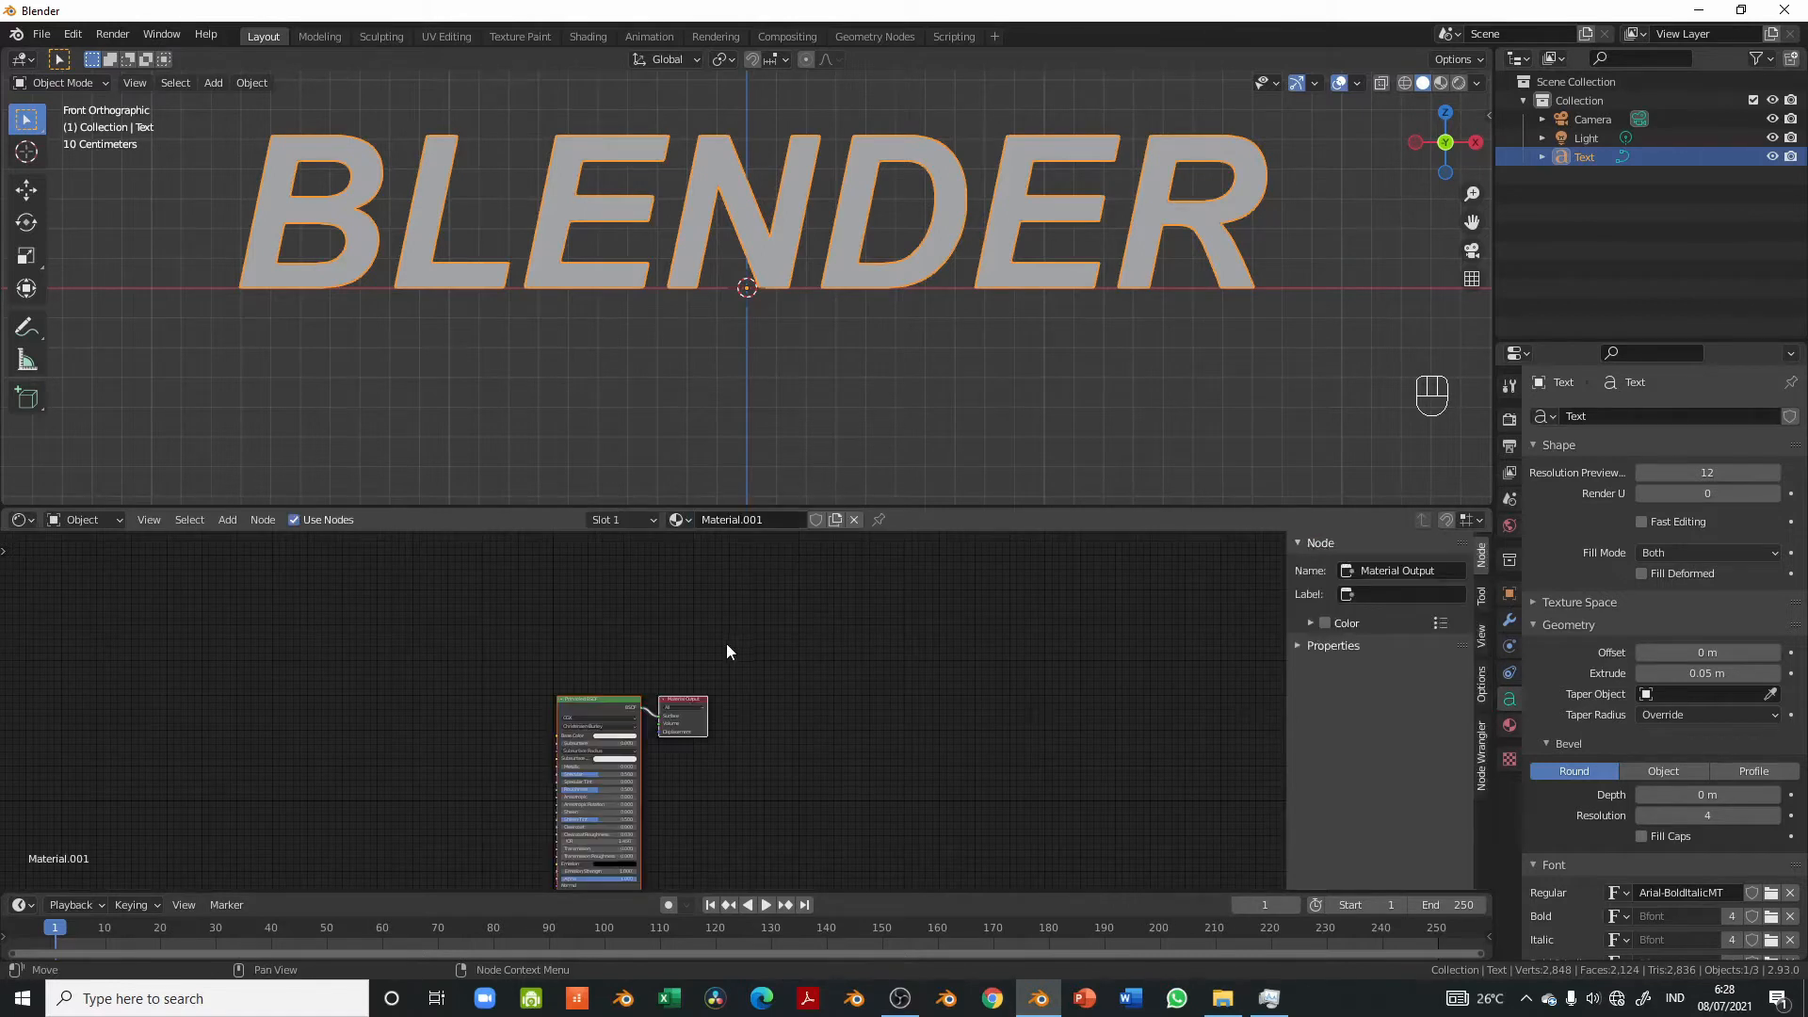
pyautogui.scroll(5, 726, 643)
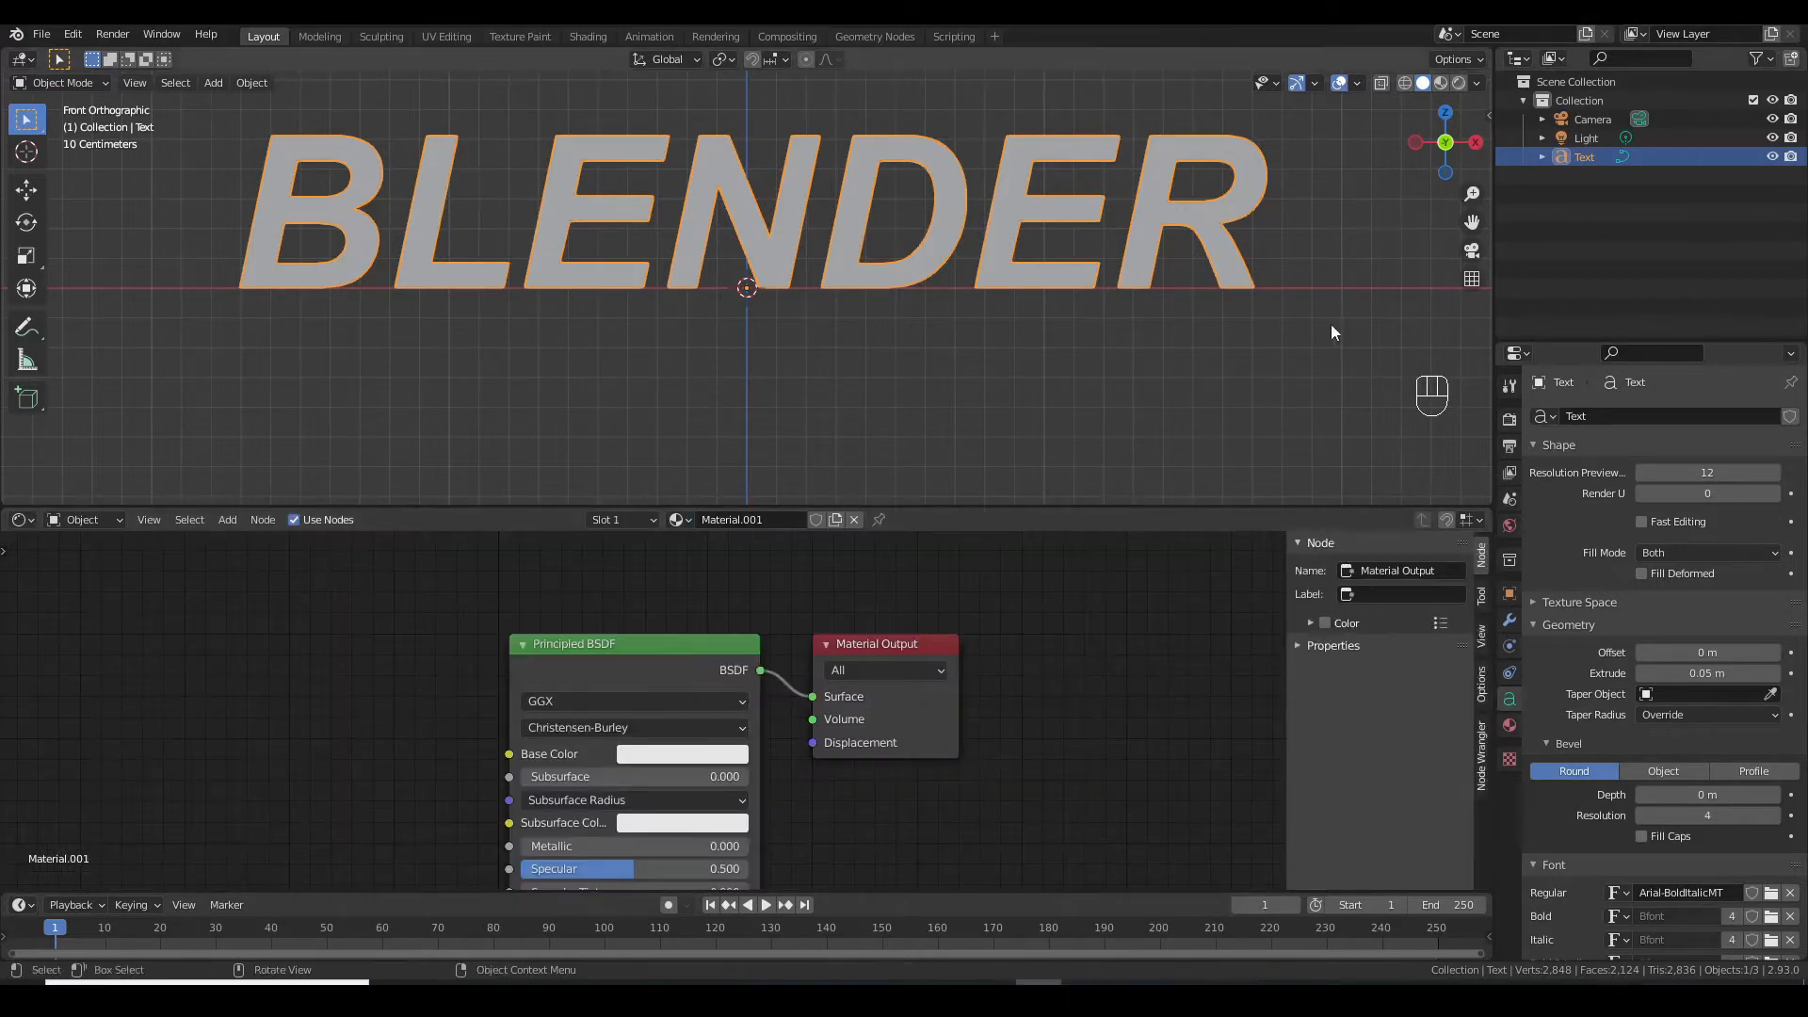
pyautogui.moveTo(622, 671); pyautogui.dragTo(438, 665)
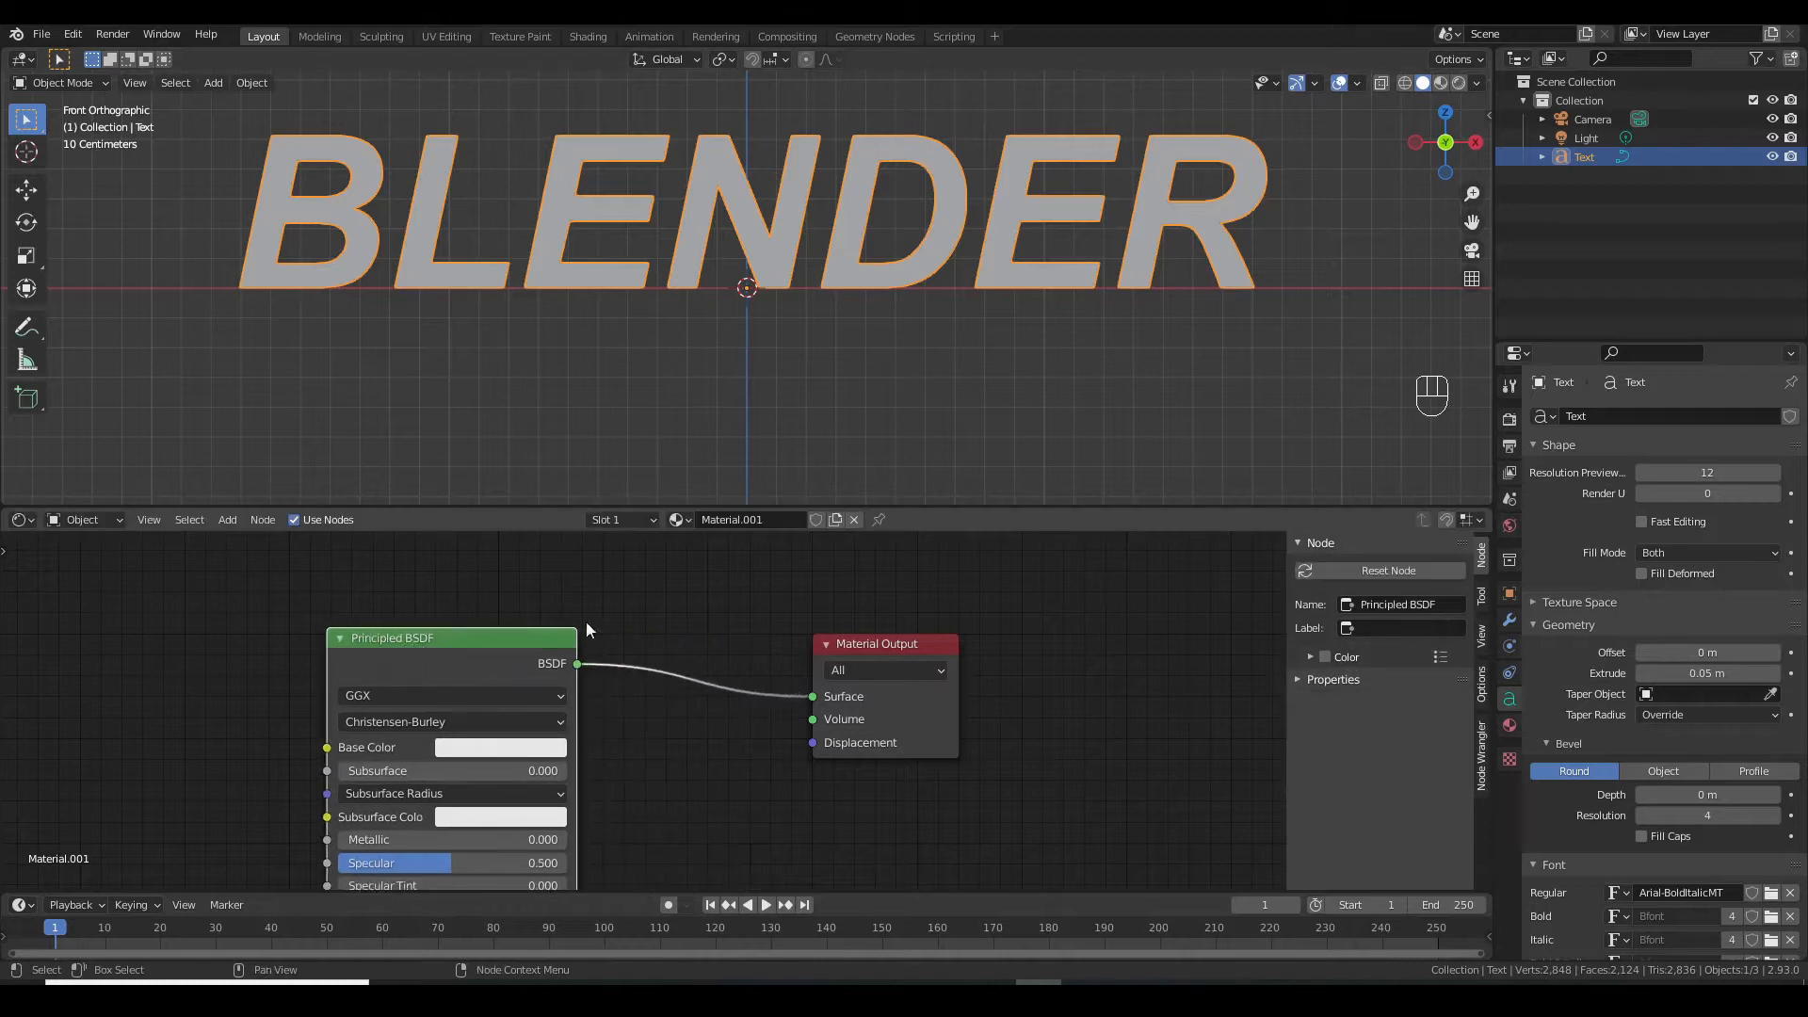
# Display the viewport in Material Preview shading and spread the Principled BSDF and Material Output nodes further apart
pyautogui.click(1443, 84)
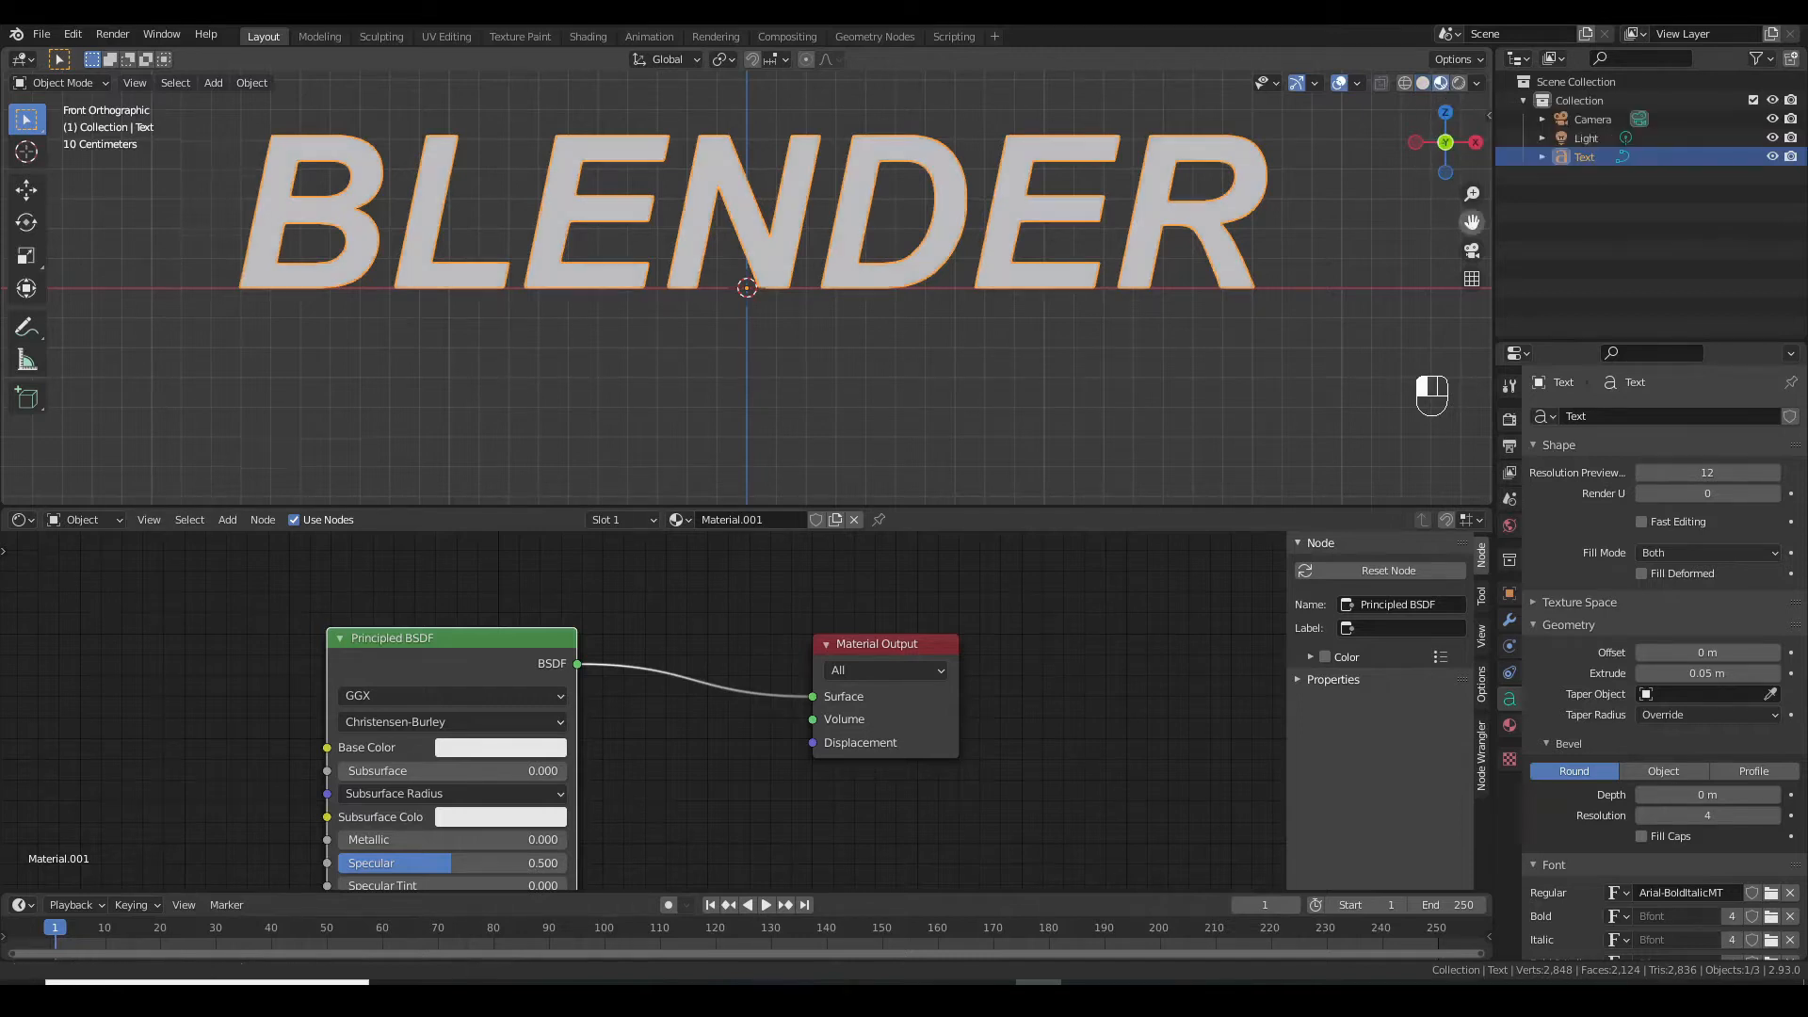
pyautogui.moveTo(1471, 221); pyautogui.dragTo(1433, 251)
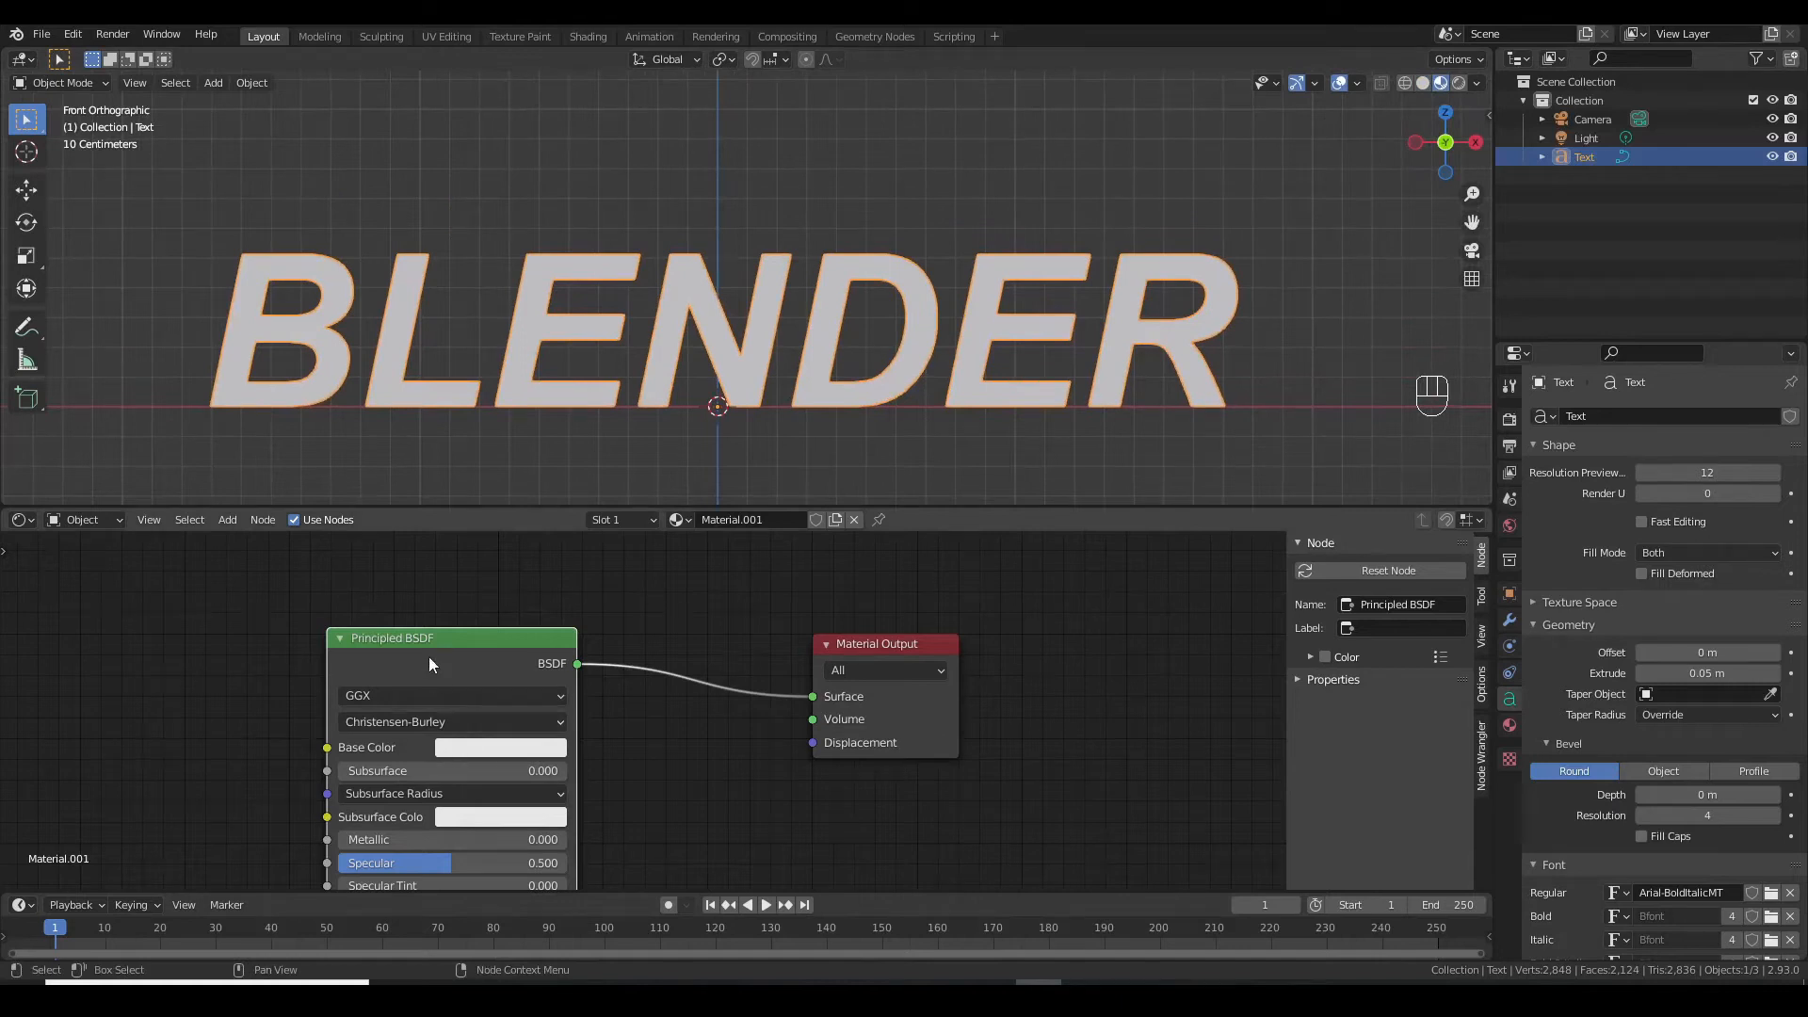
pyautogui.moveTo(430, 664); pyautogui.dragTo(398, 603)
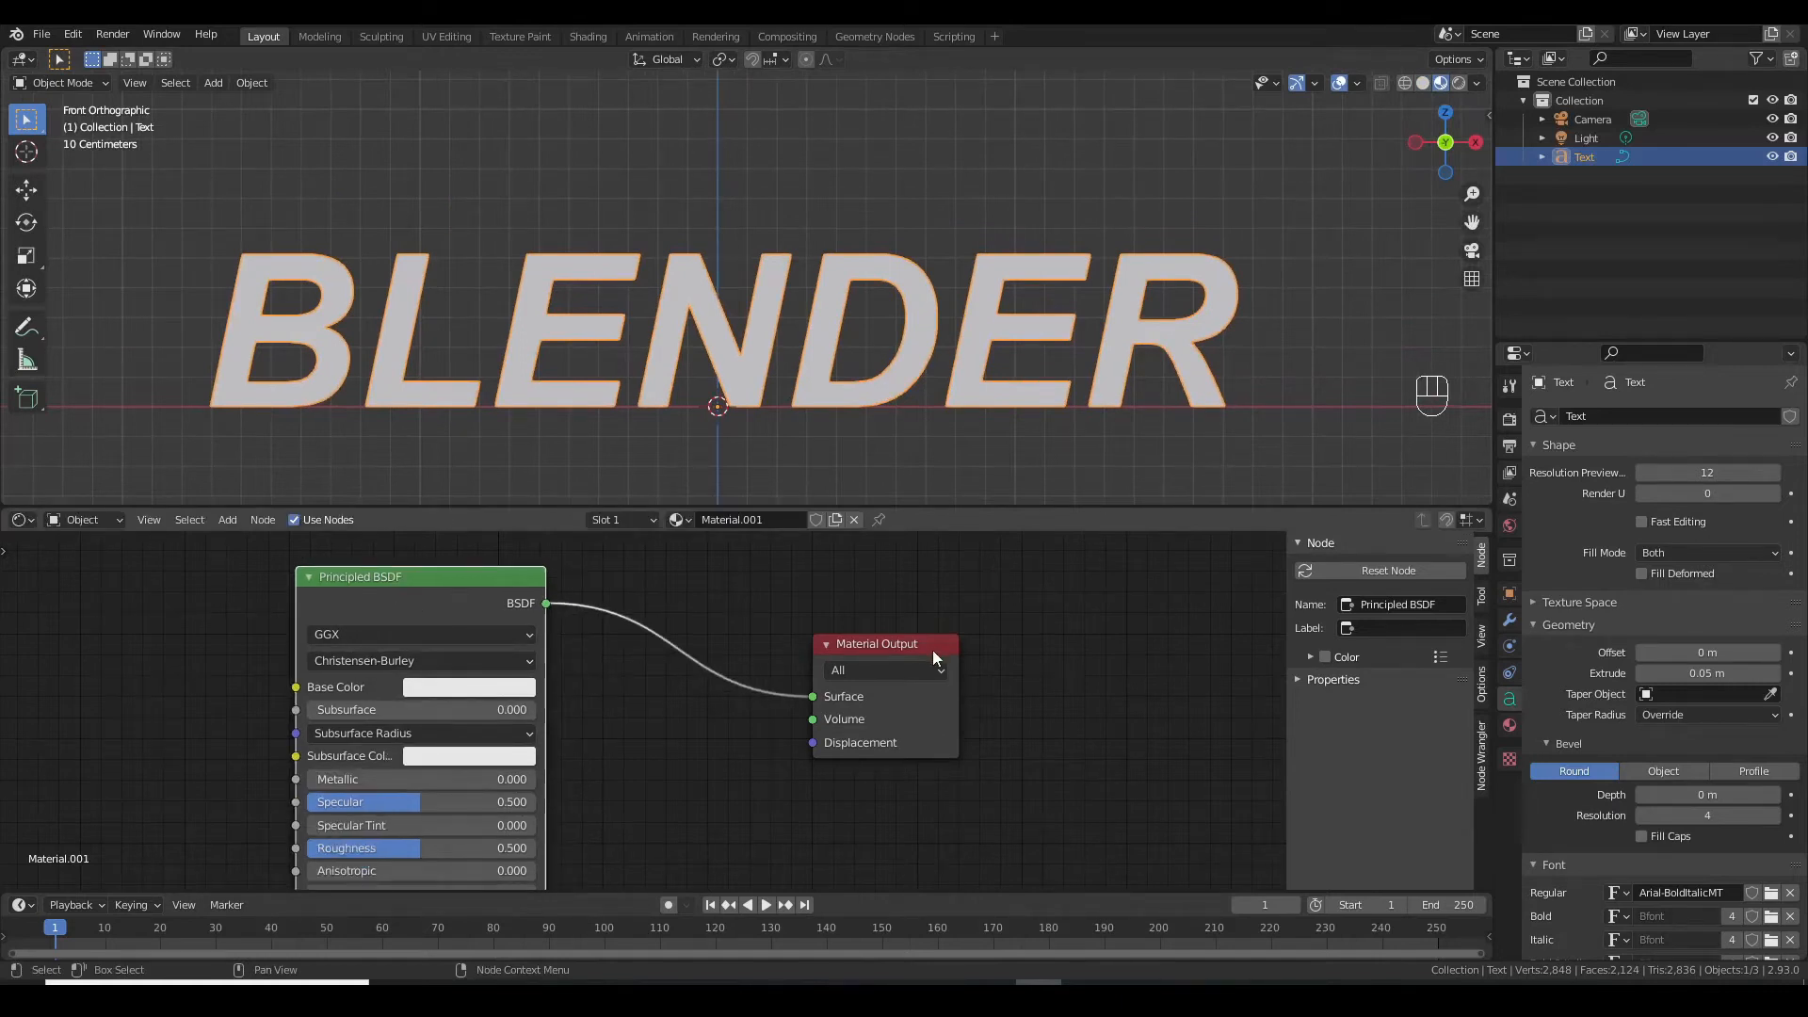
pyautogui.moveTo(932, 650); pyautogui.dragTo(1118, 613)
# Set the Principled BSDF base color to red and enlarge the Shader Editor area
pyautogui.click(480, 693)
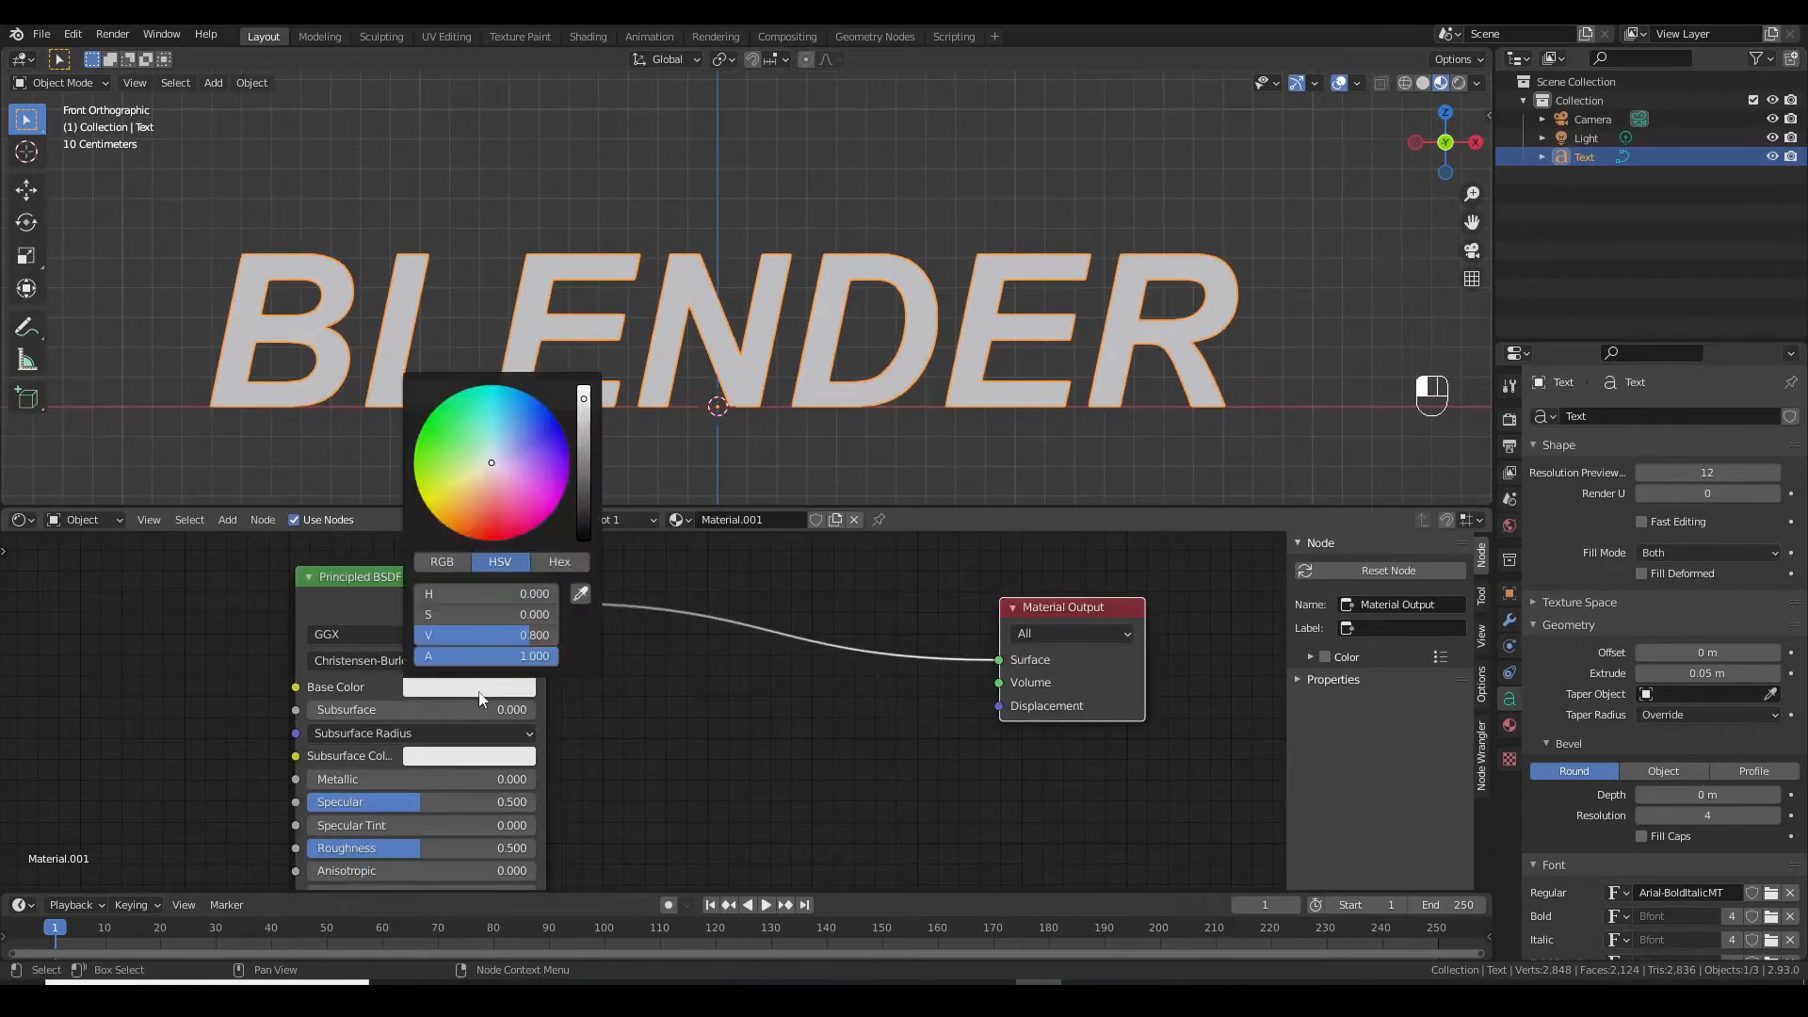
pyautogui.click(484, 527)
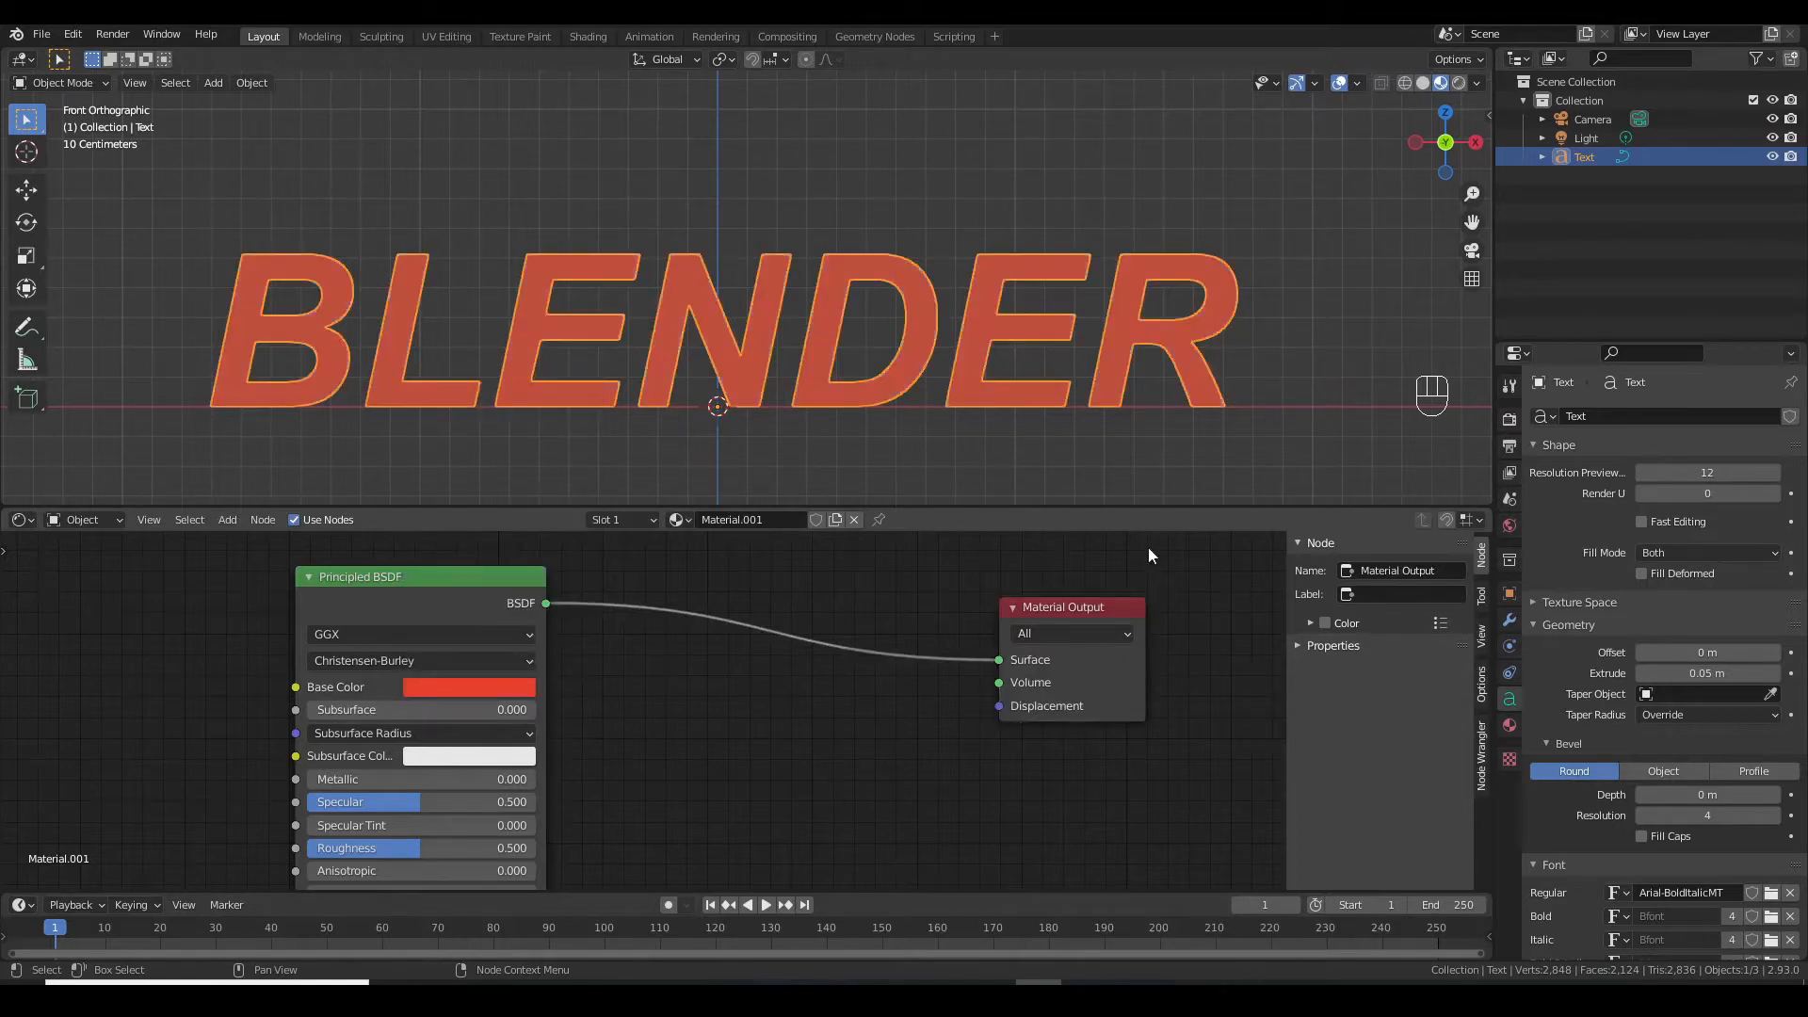
pyautogui.moveTo(1132, 506); pyautogui.dragTo(1132, 441)
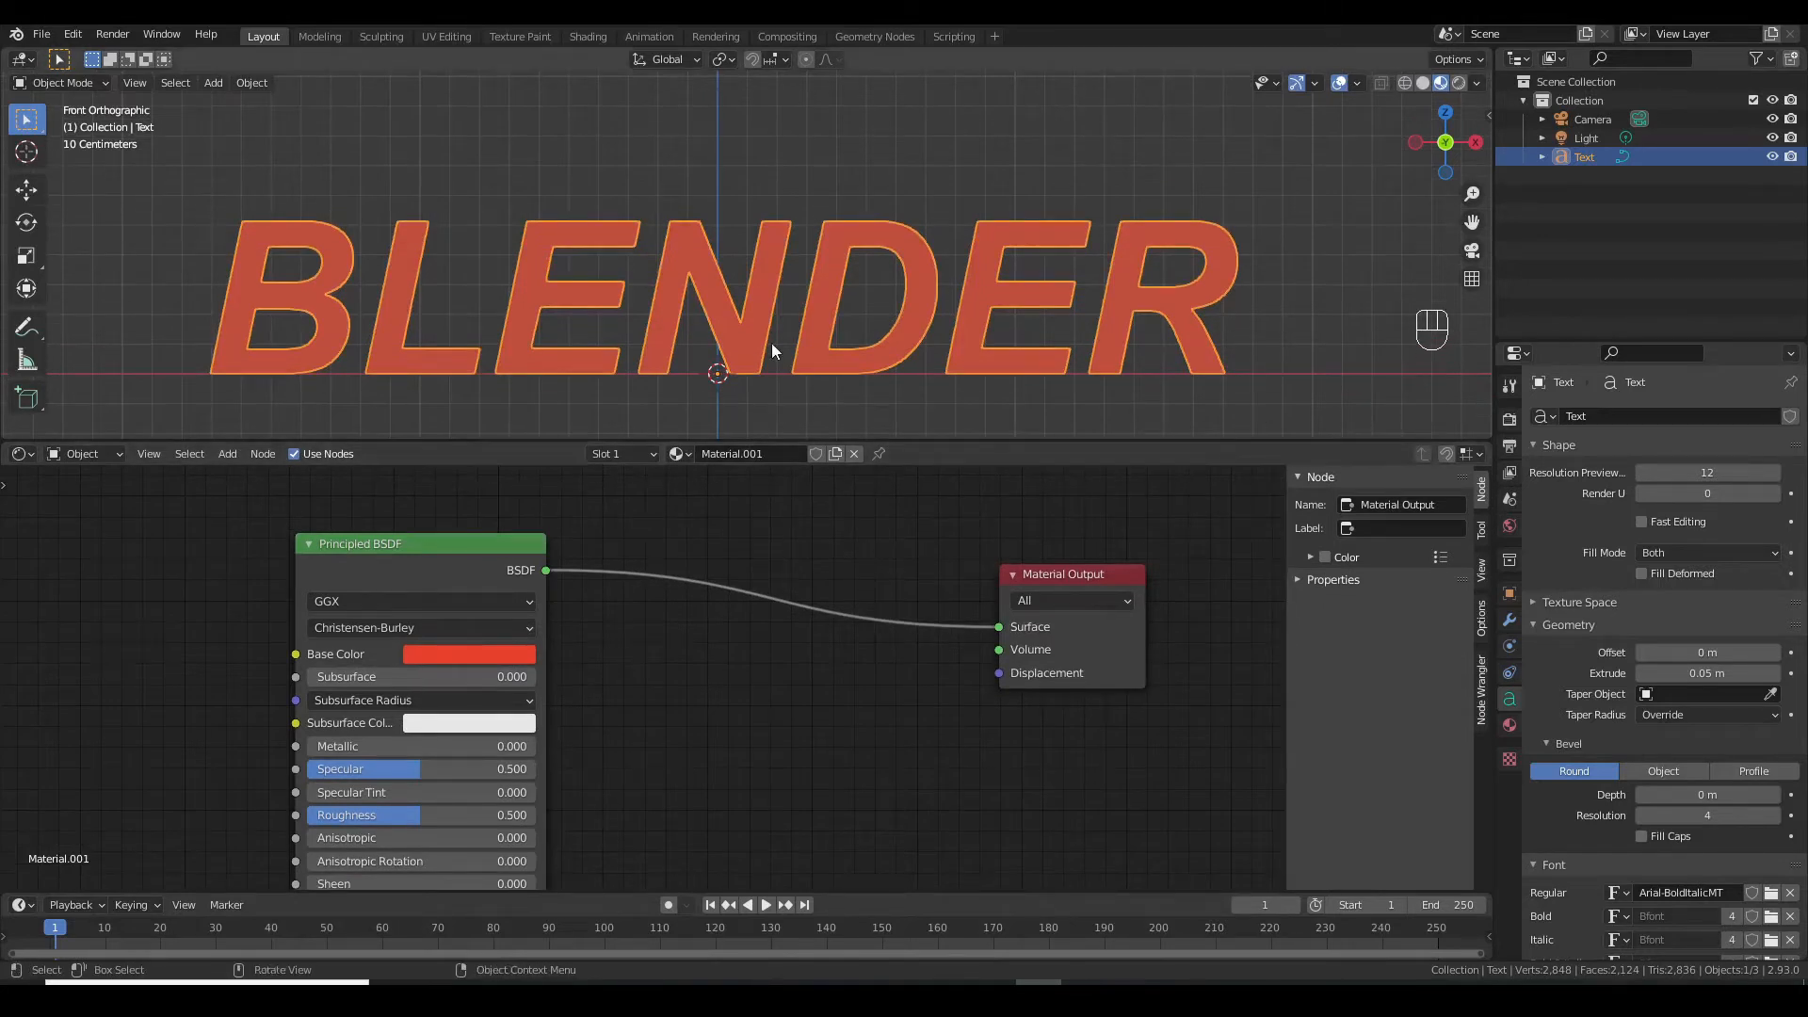
# Shift Principled BSDF away from Material Output, add an Emission node beside it, and set the Emission color to yellow
pyautogui.moveTo(461, 556); pyautogui.dragTo(361, 567)
pyautogui.click(228, 455)
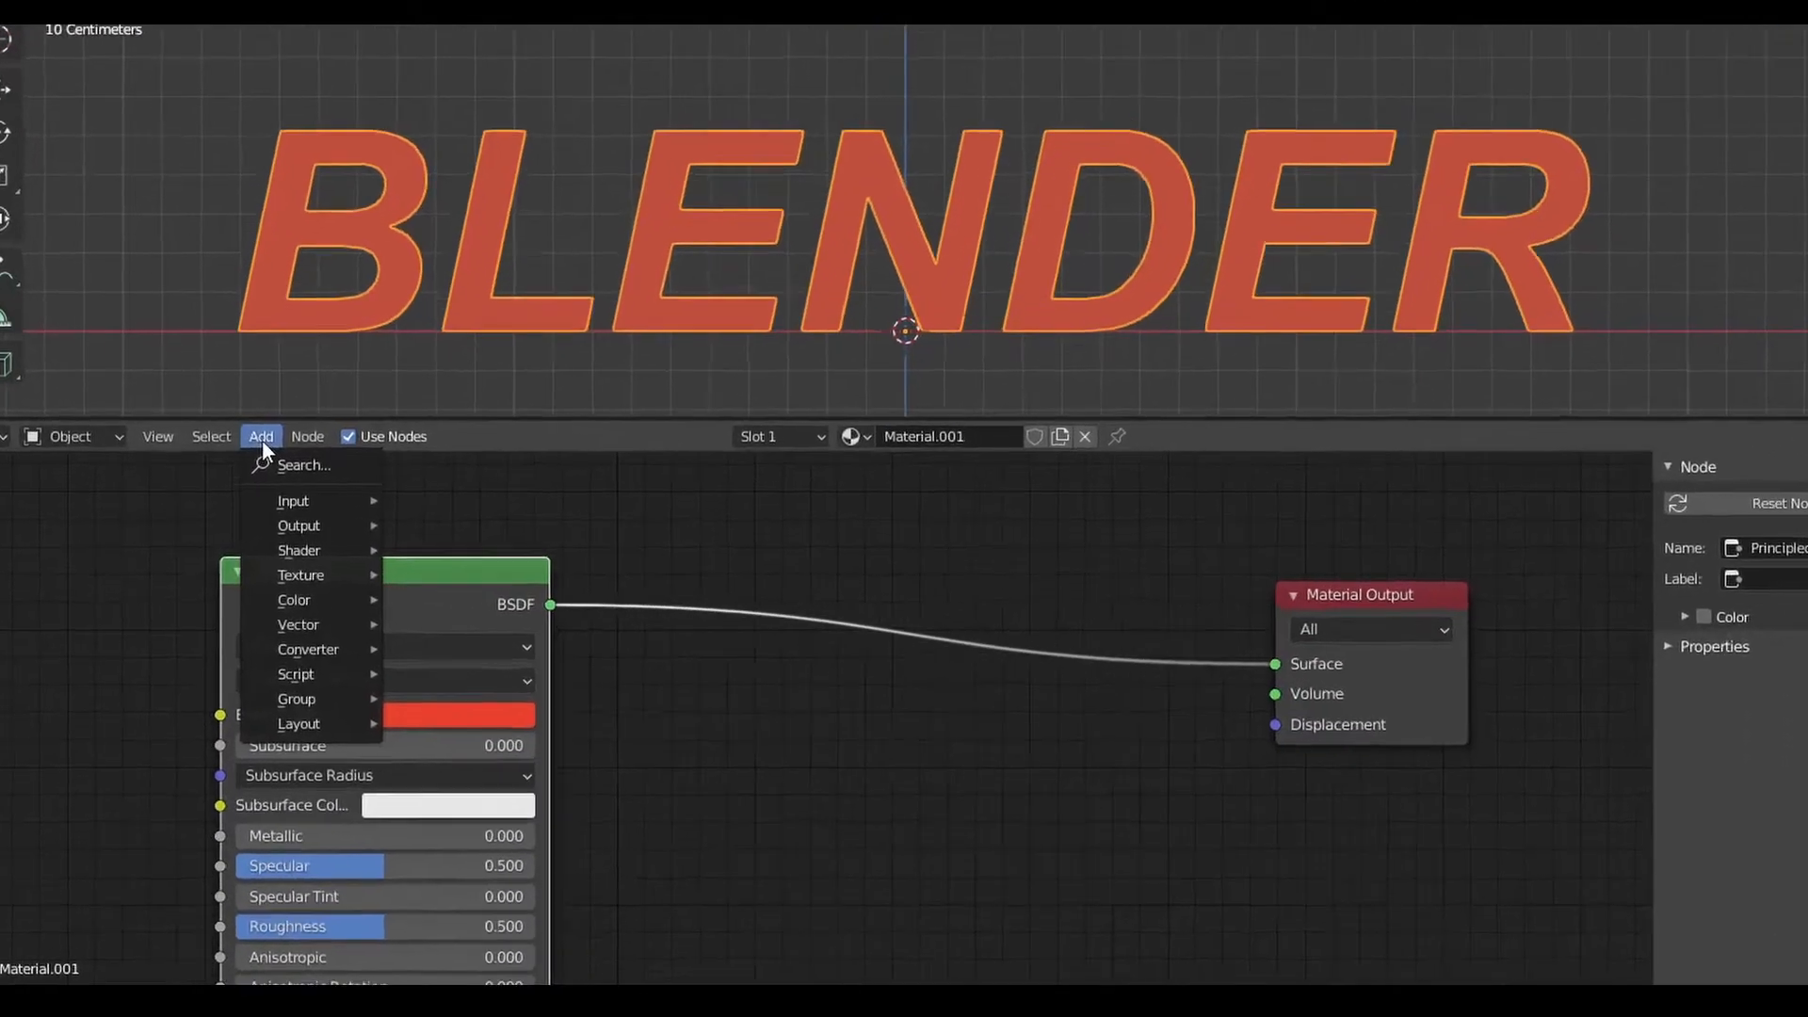
pyautogui.moveTo(299, 550)
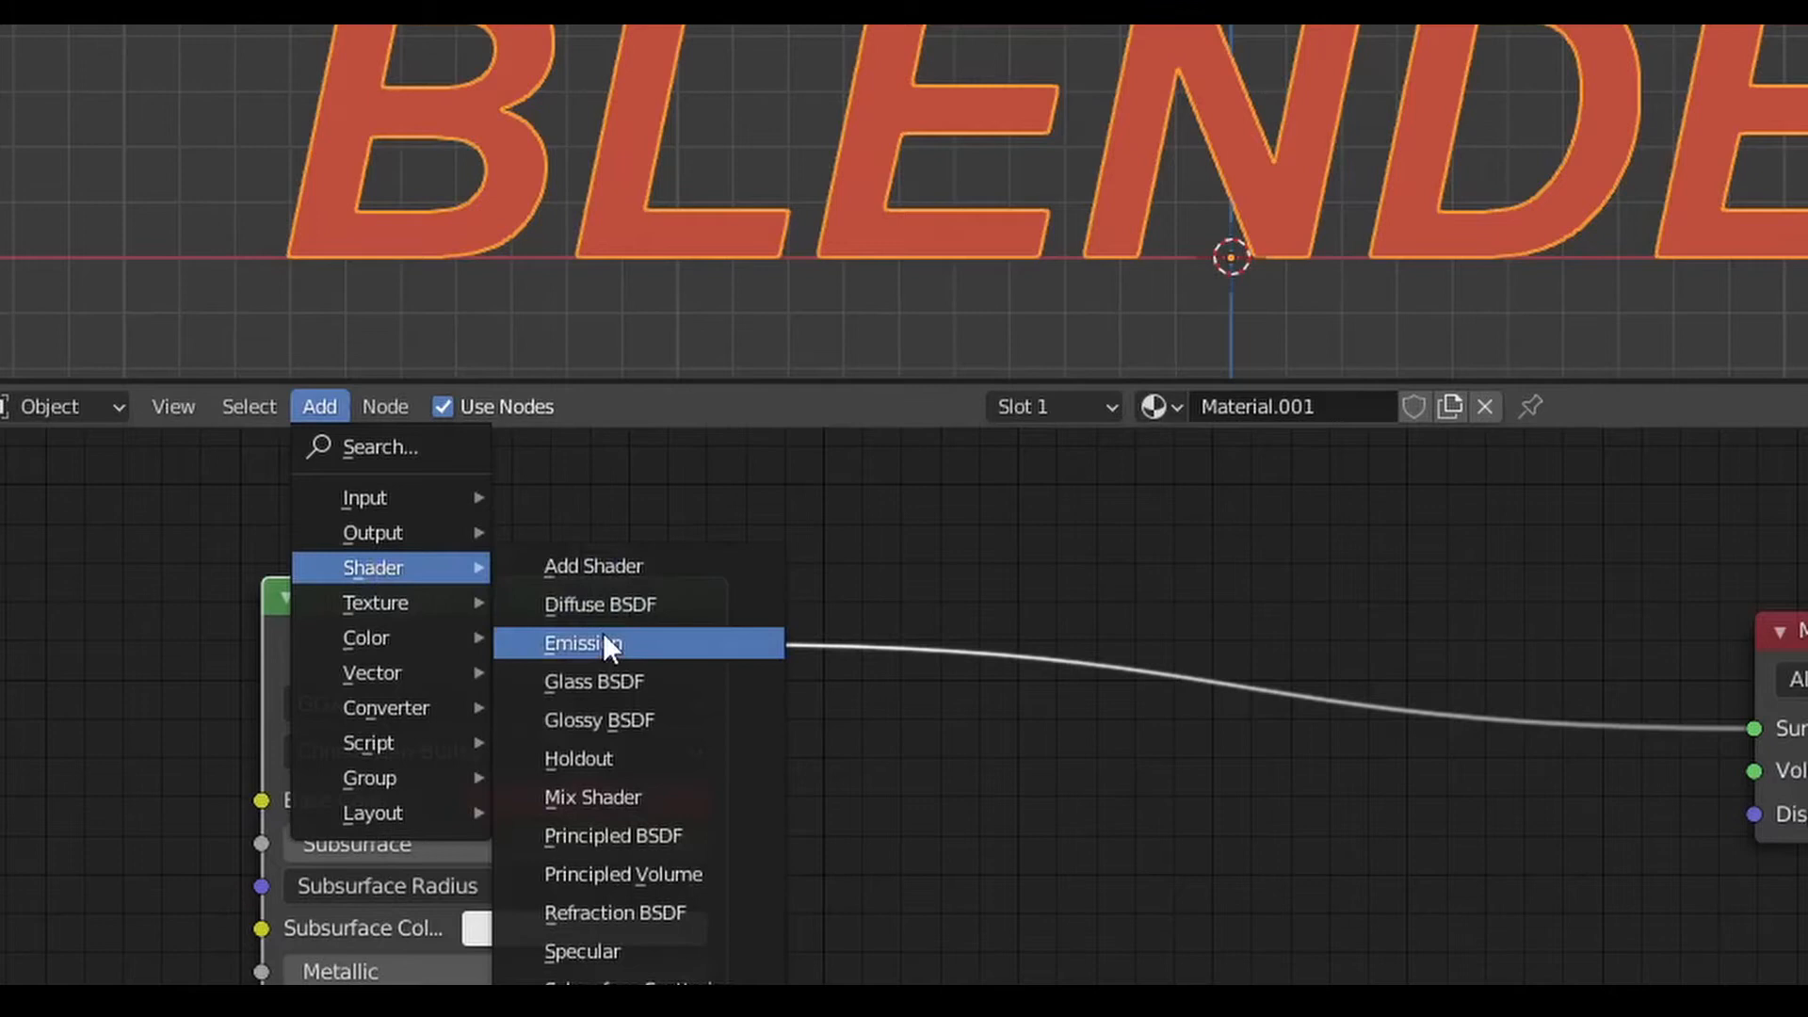
pyautogui.click(605, 643)
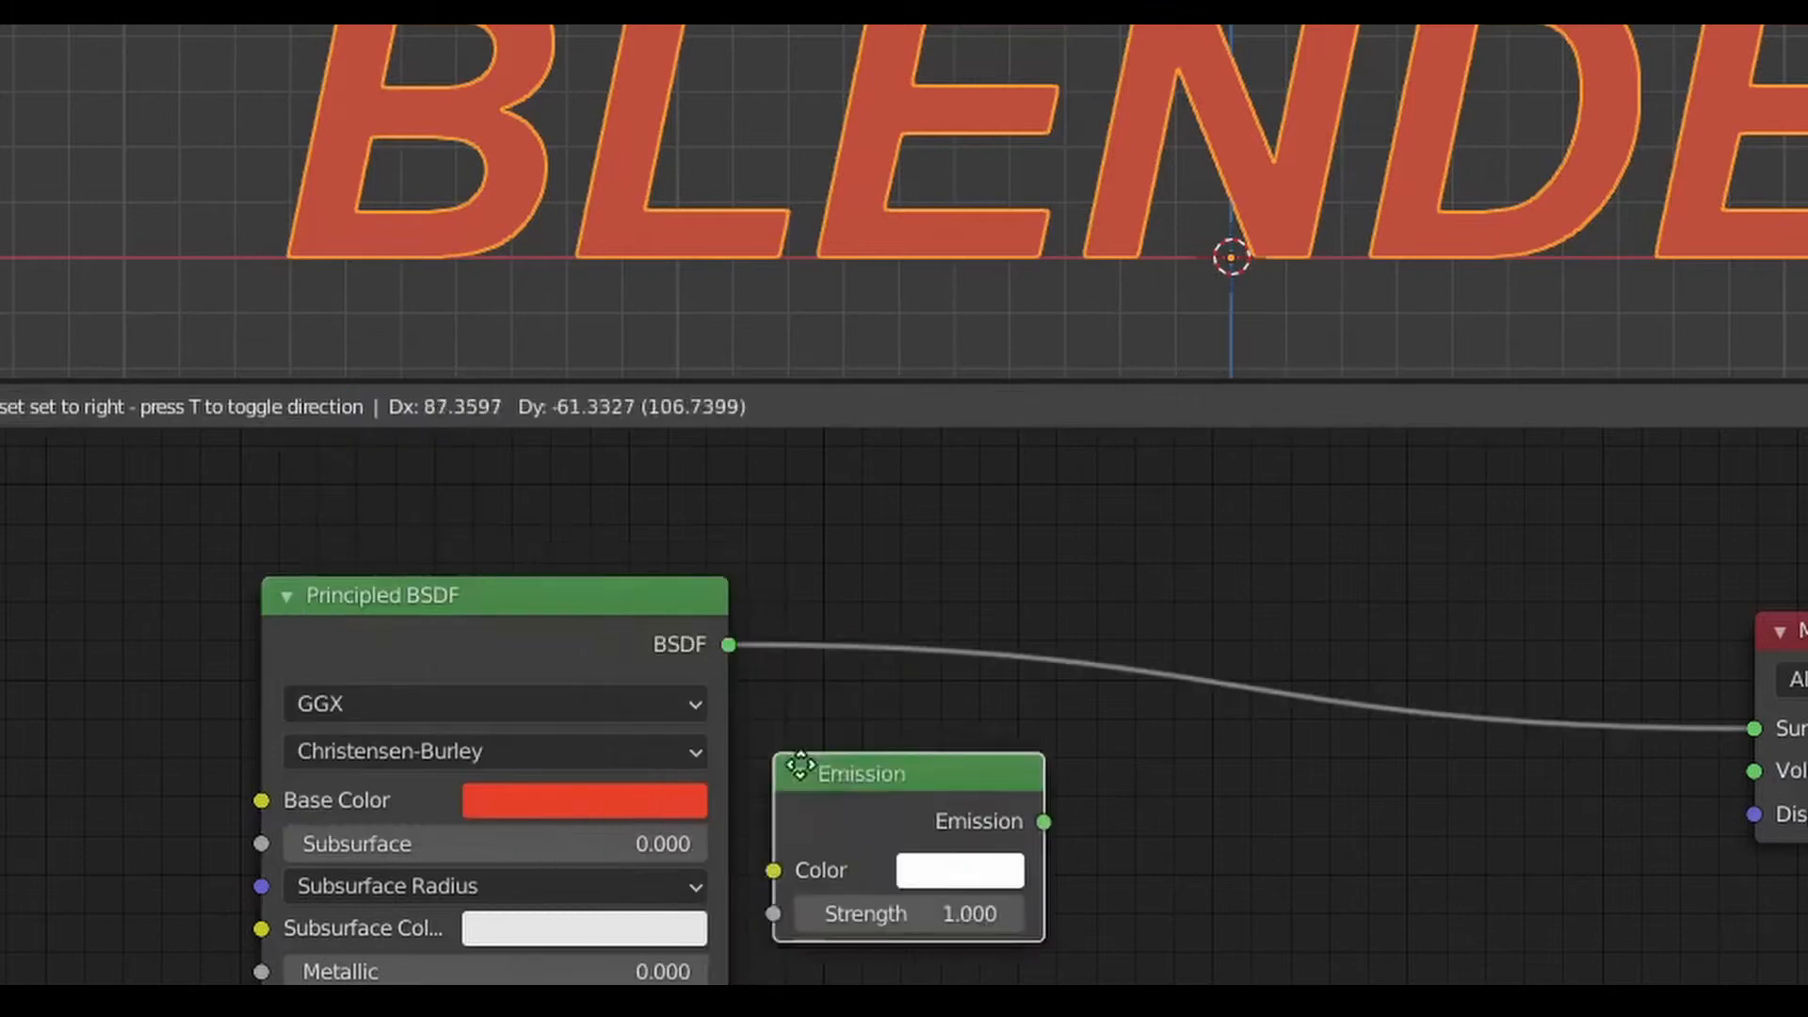
pyautogui.click(928, 856)
pyautogui.click(1097, 977)
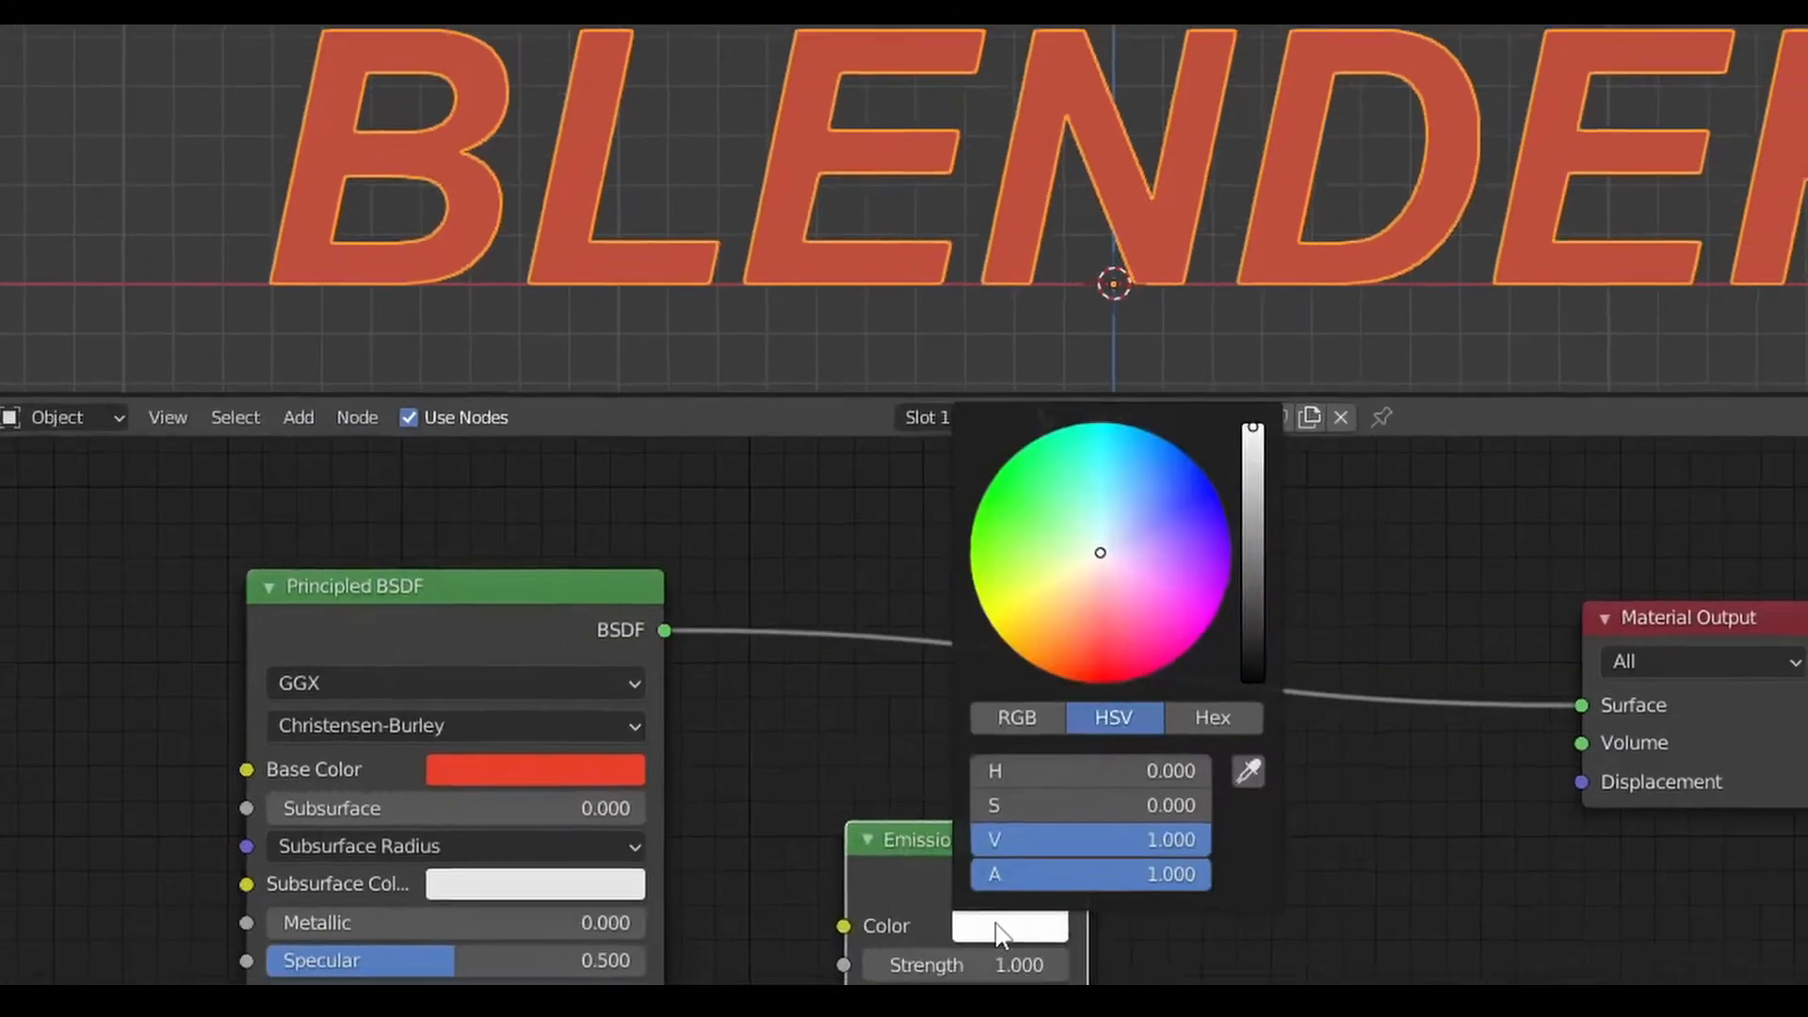
pyautogui.moveTo(1086, 573); pyautogui.dragTo(996, 599)
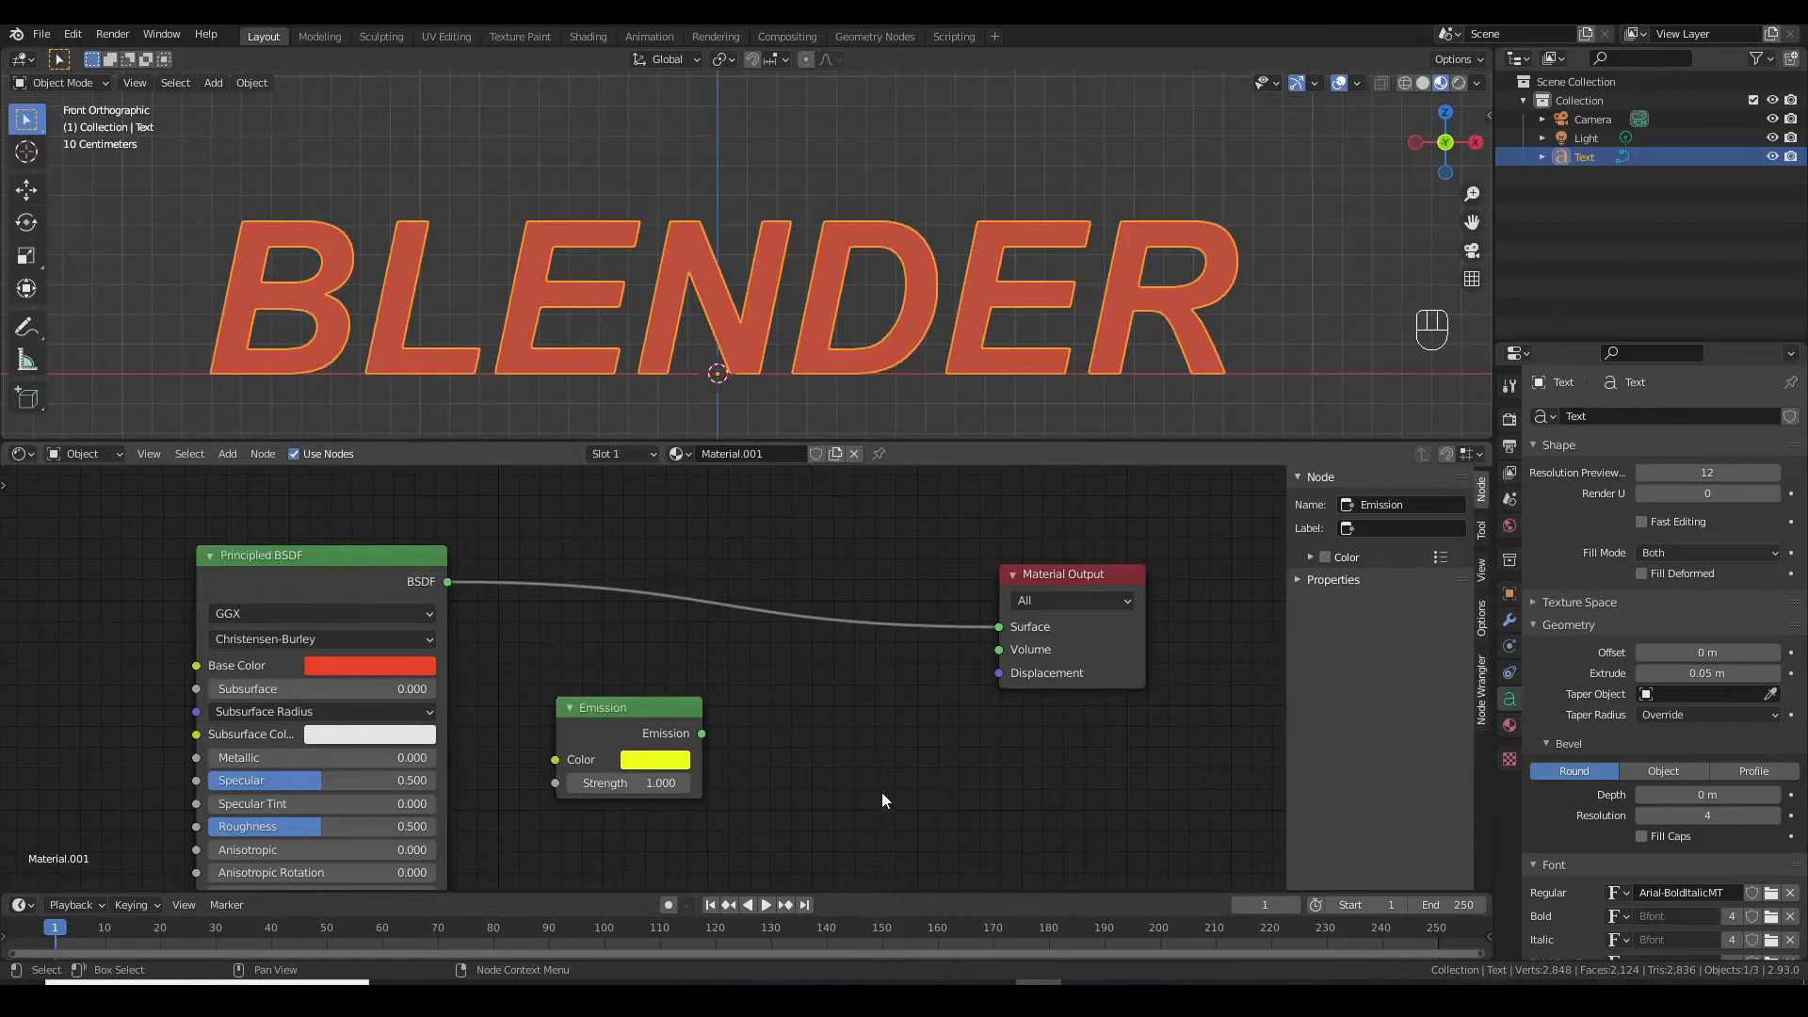
# Insert a Mix Shader between Principled BSDF and Material Output and connect Emission to its second Shader input
pyautogui.click(231, 456)
pyautogui.moveTo(241, 540)
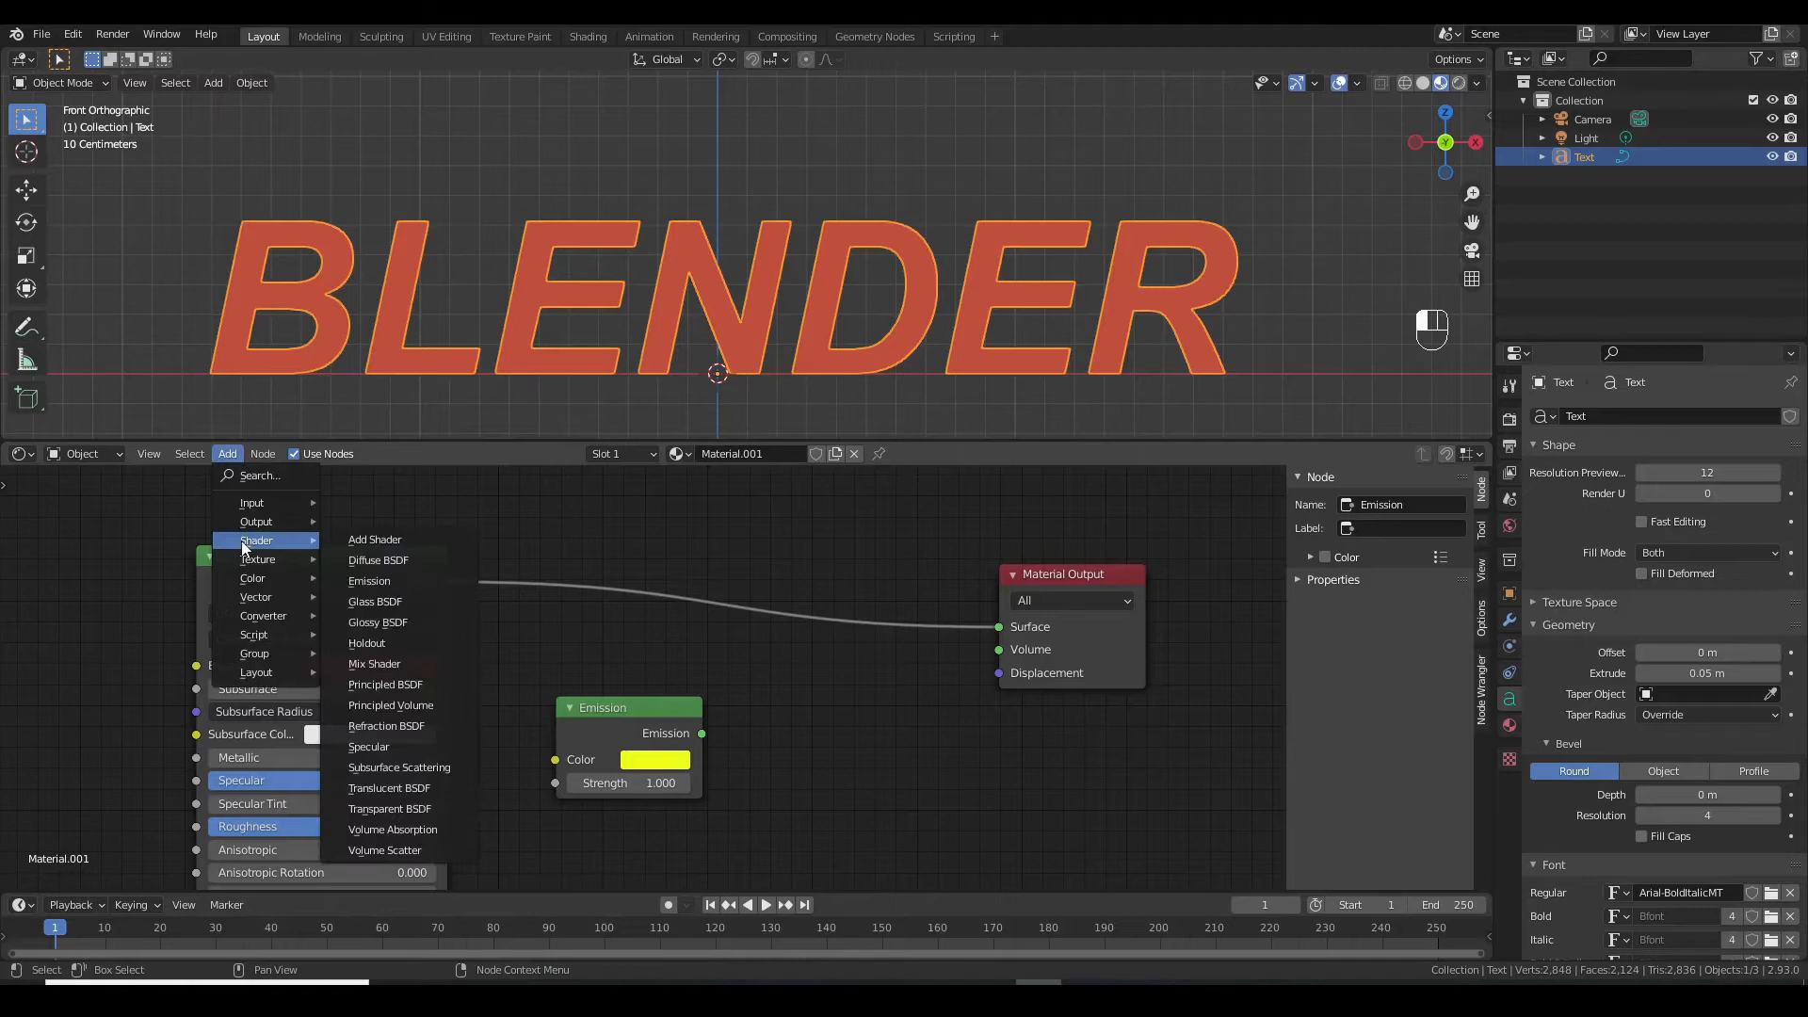
pyautogui.click(375, 664)
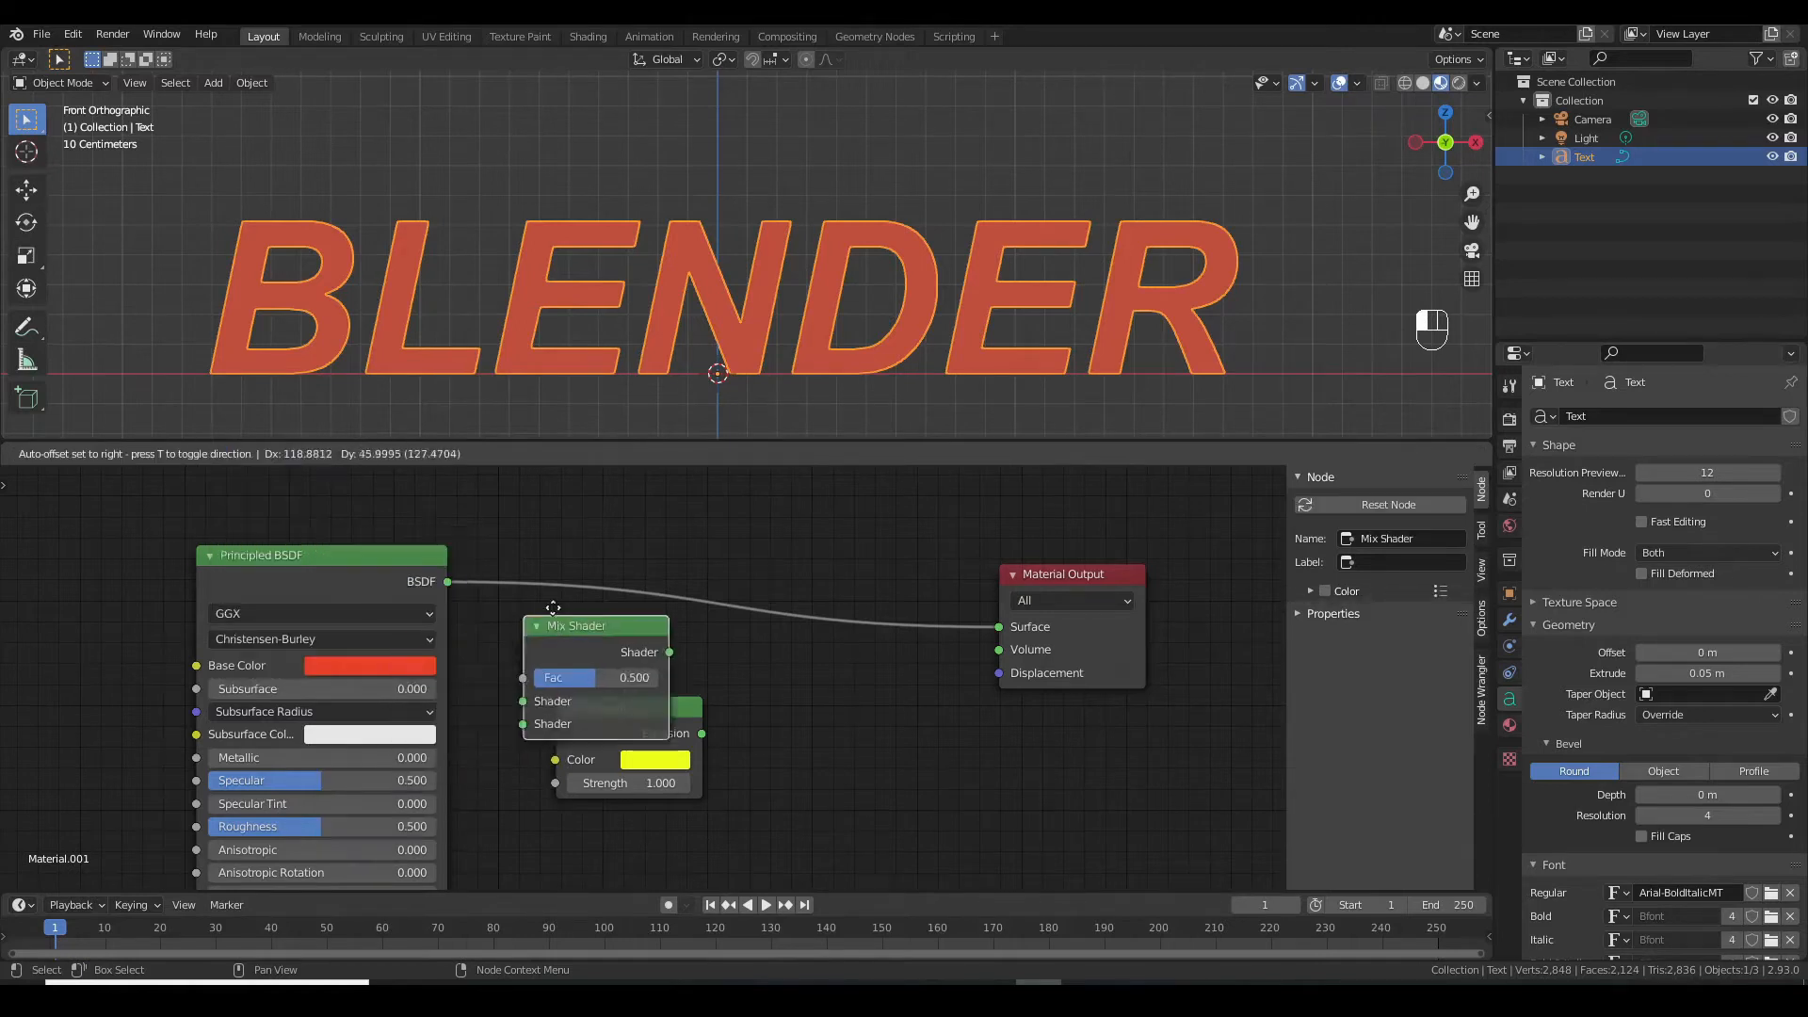
pyautogui.click(770, 543)
pyautogui.click(698, 727)
pyautogui.moveTo(702, 732); pyautogui.dragTo(738, 662)
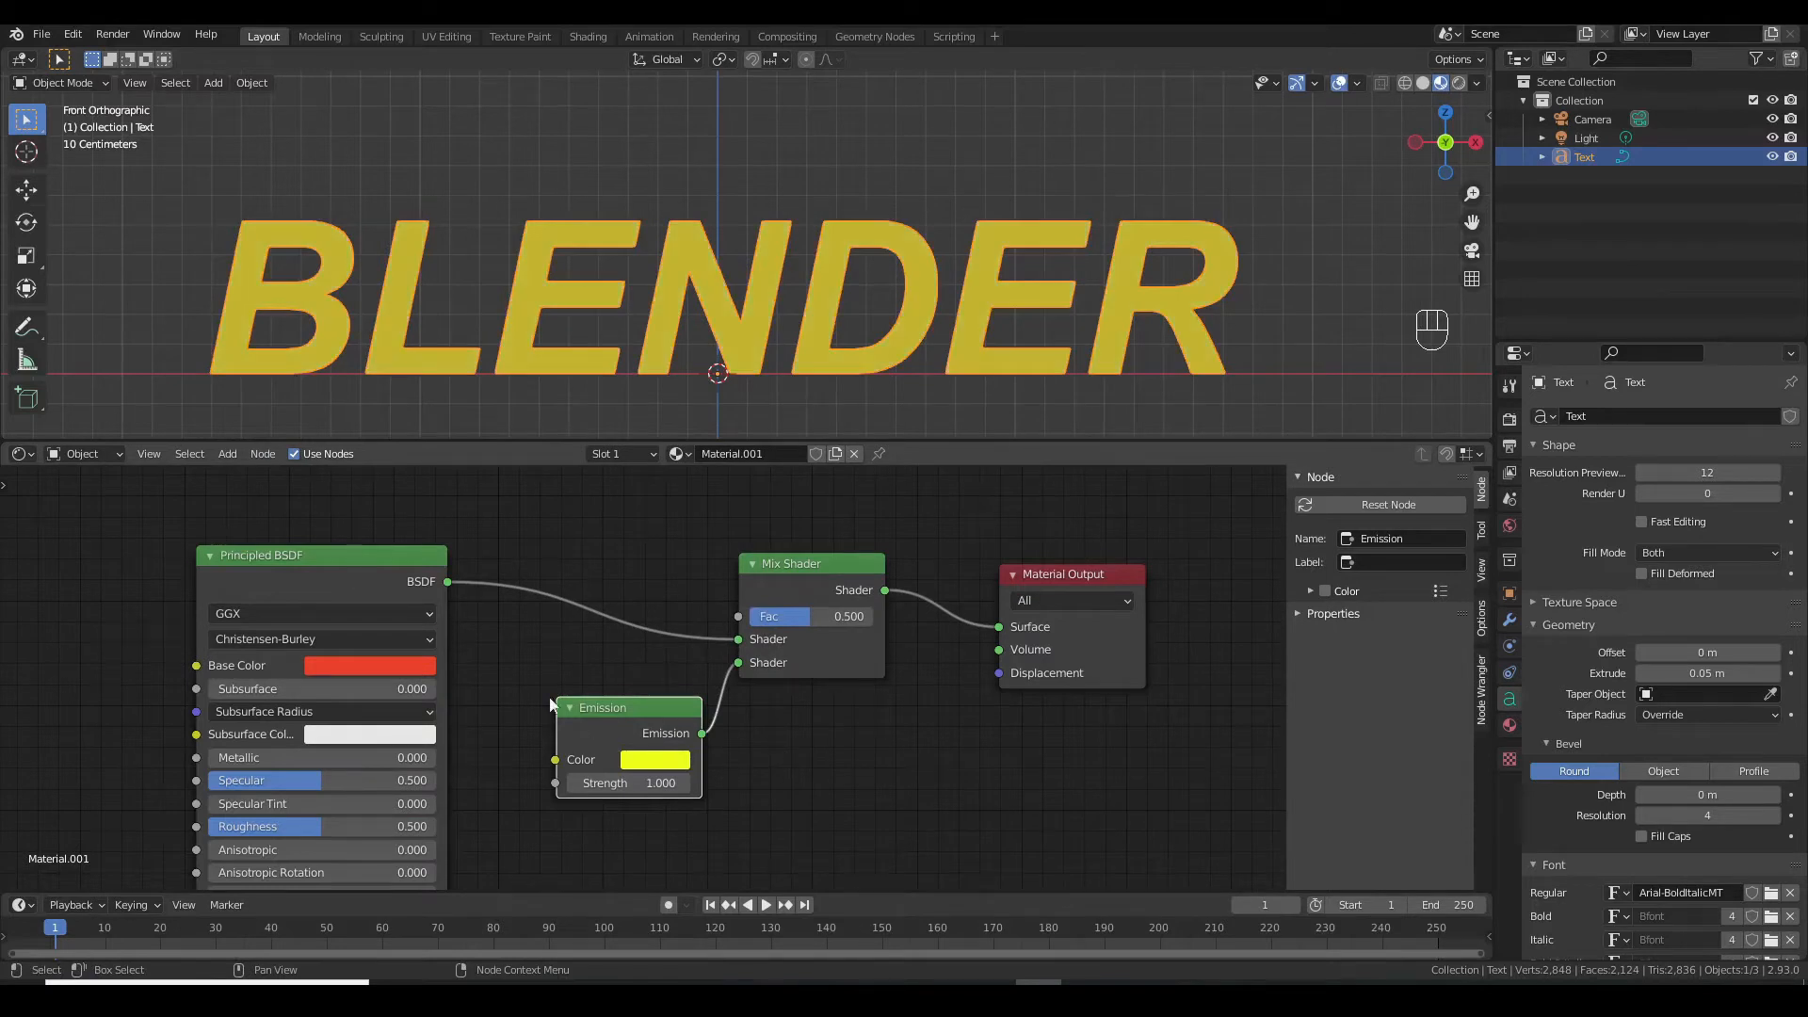
# Try lower values and 1.000 for the Mix Shader factor to compare the two shaders on the text
pyautogui.moveTo(810, 618); pyautogui.dragTo(750, 618)
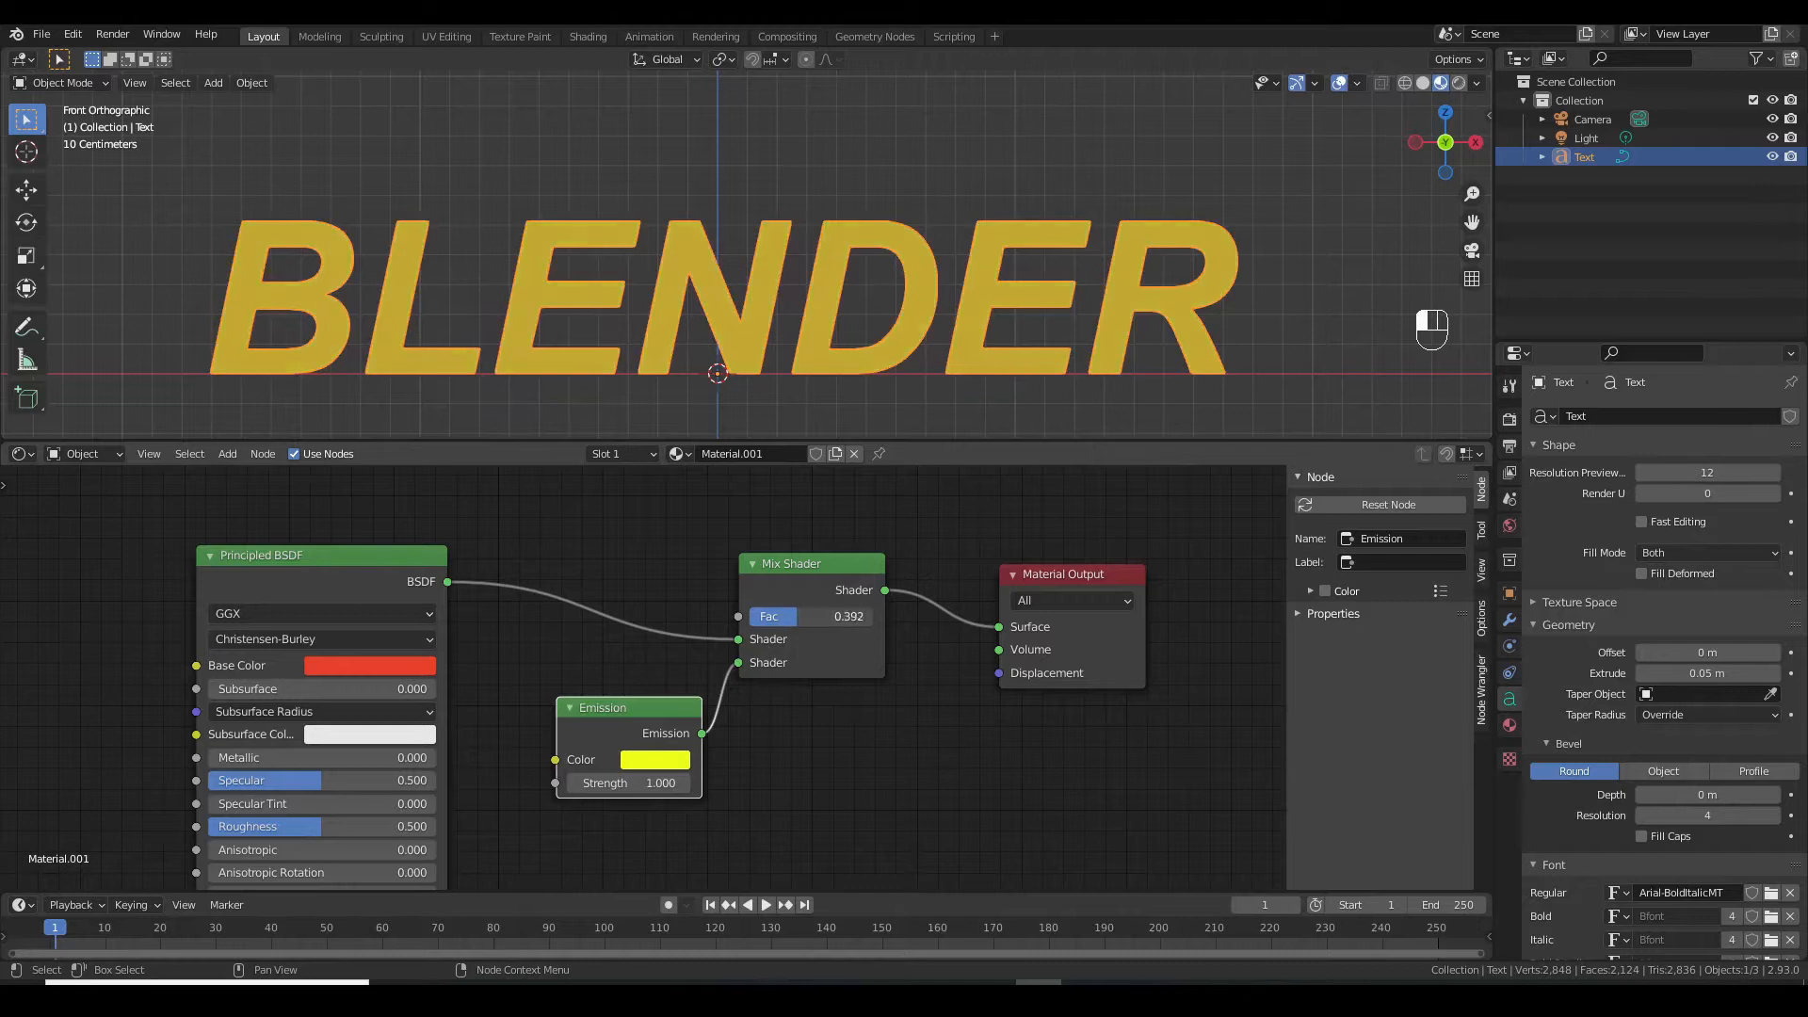
pyautogui.click(305, 583)
pyautogui.moveTo(759, 618); pyautogui.dragTo(876, 618)
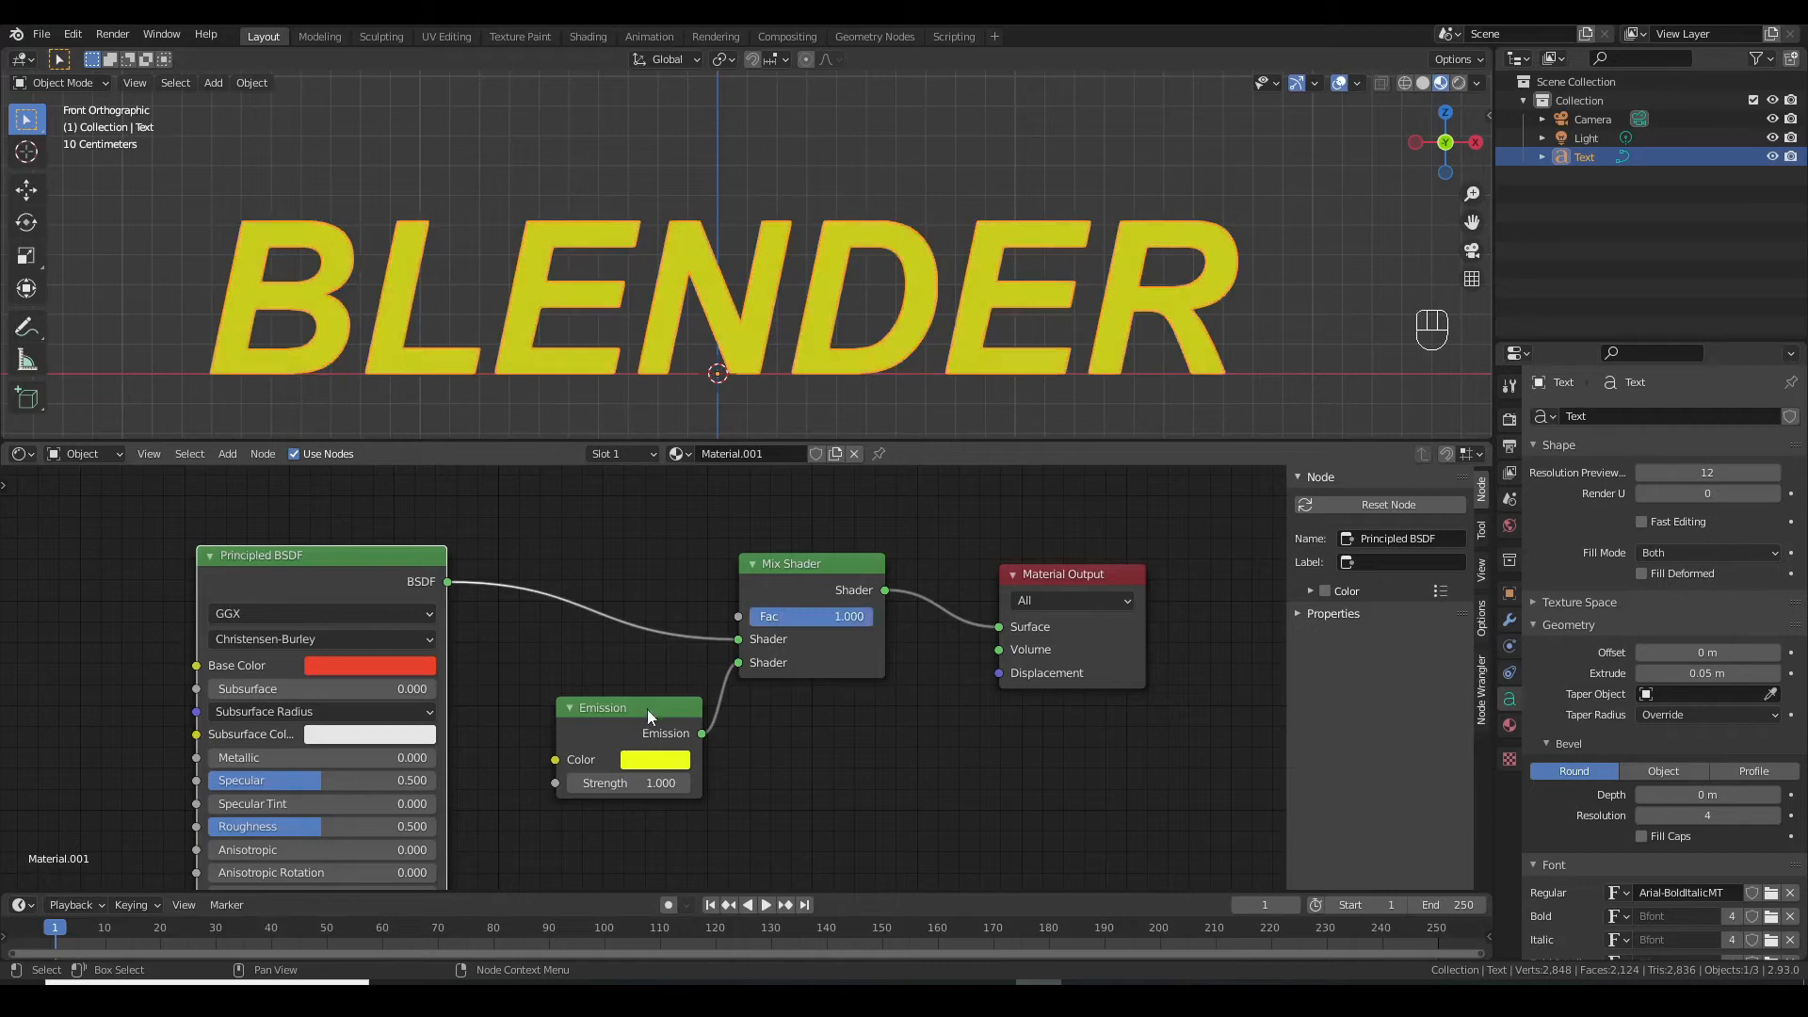
# Rearrange the nodes by lowering Principled BSDF and Emission and raising the Mix Shader above them
pyautogui.scroll(-3, 808, 713)
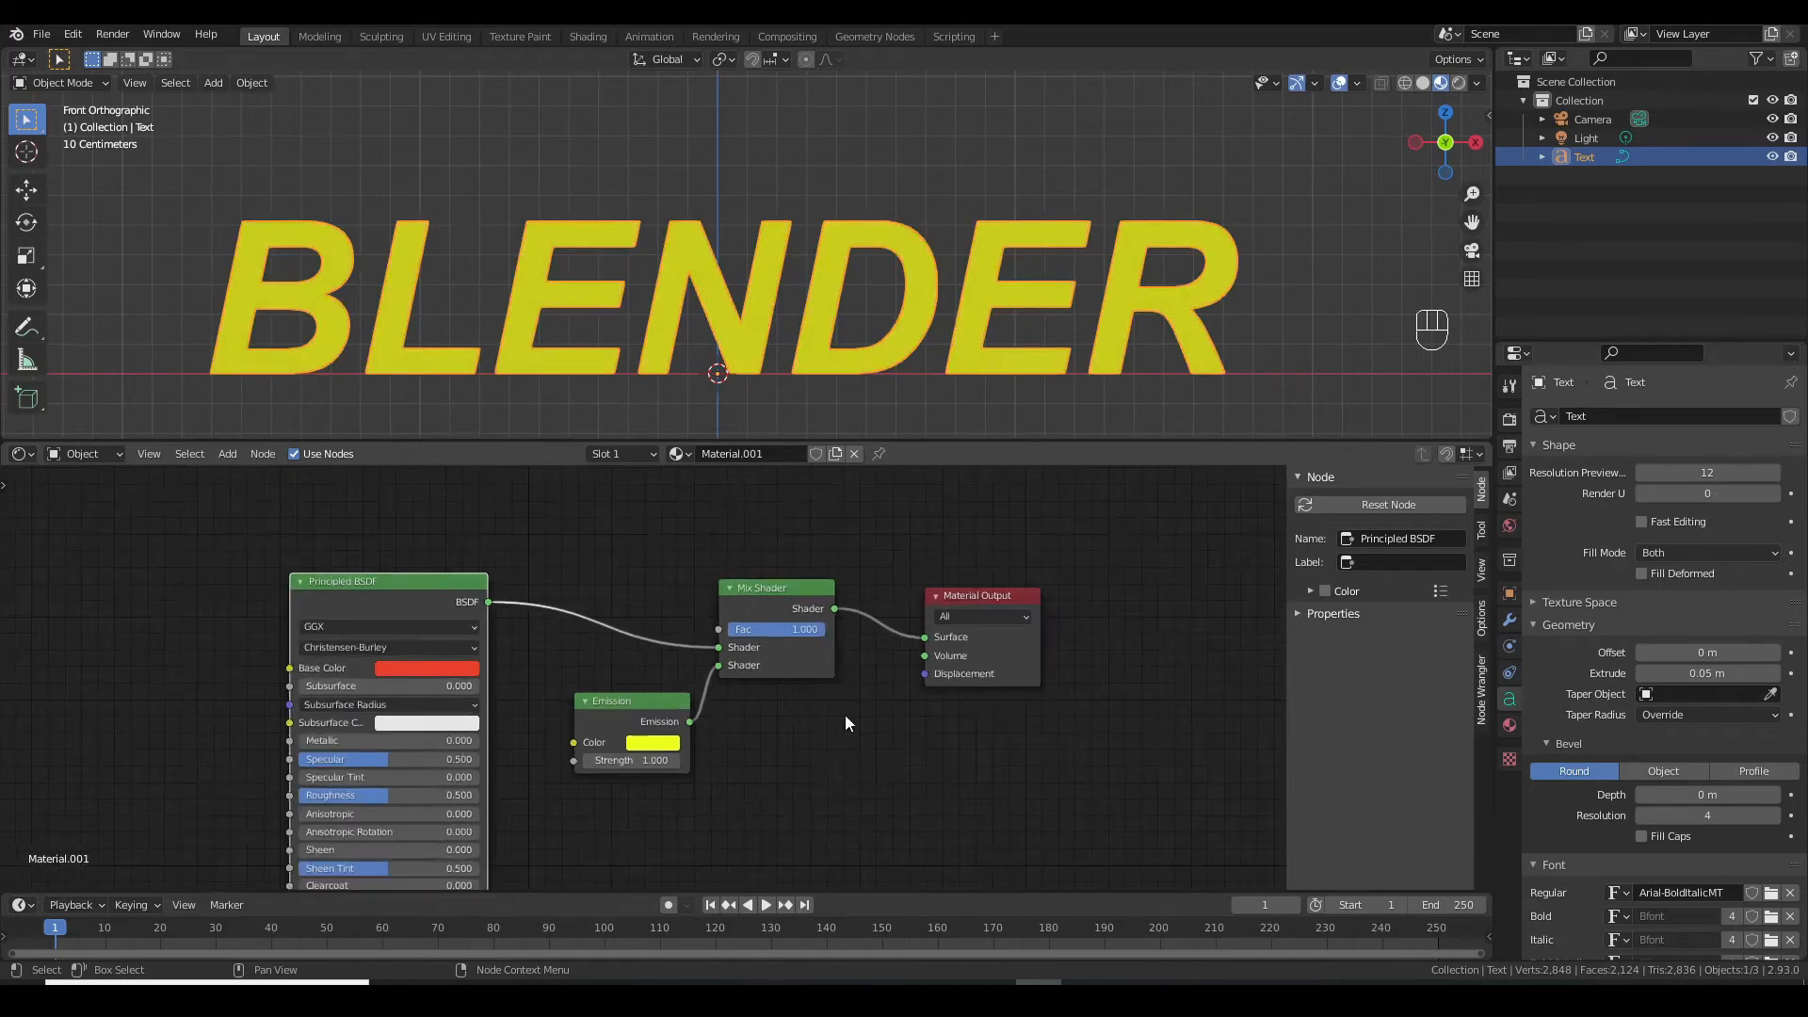
pyautogui.moveTo(807, 757); pyautogui.dragTo(971, 801, button='middle')
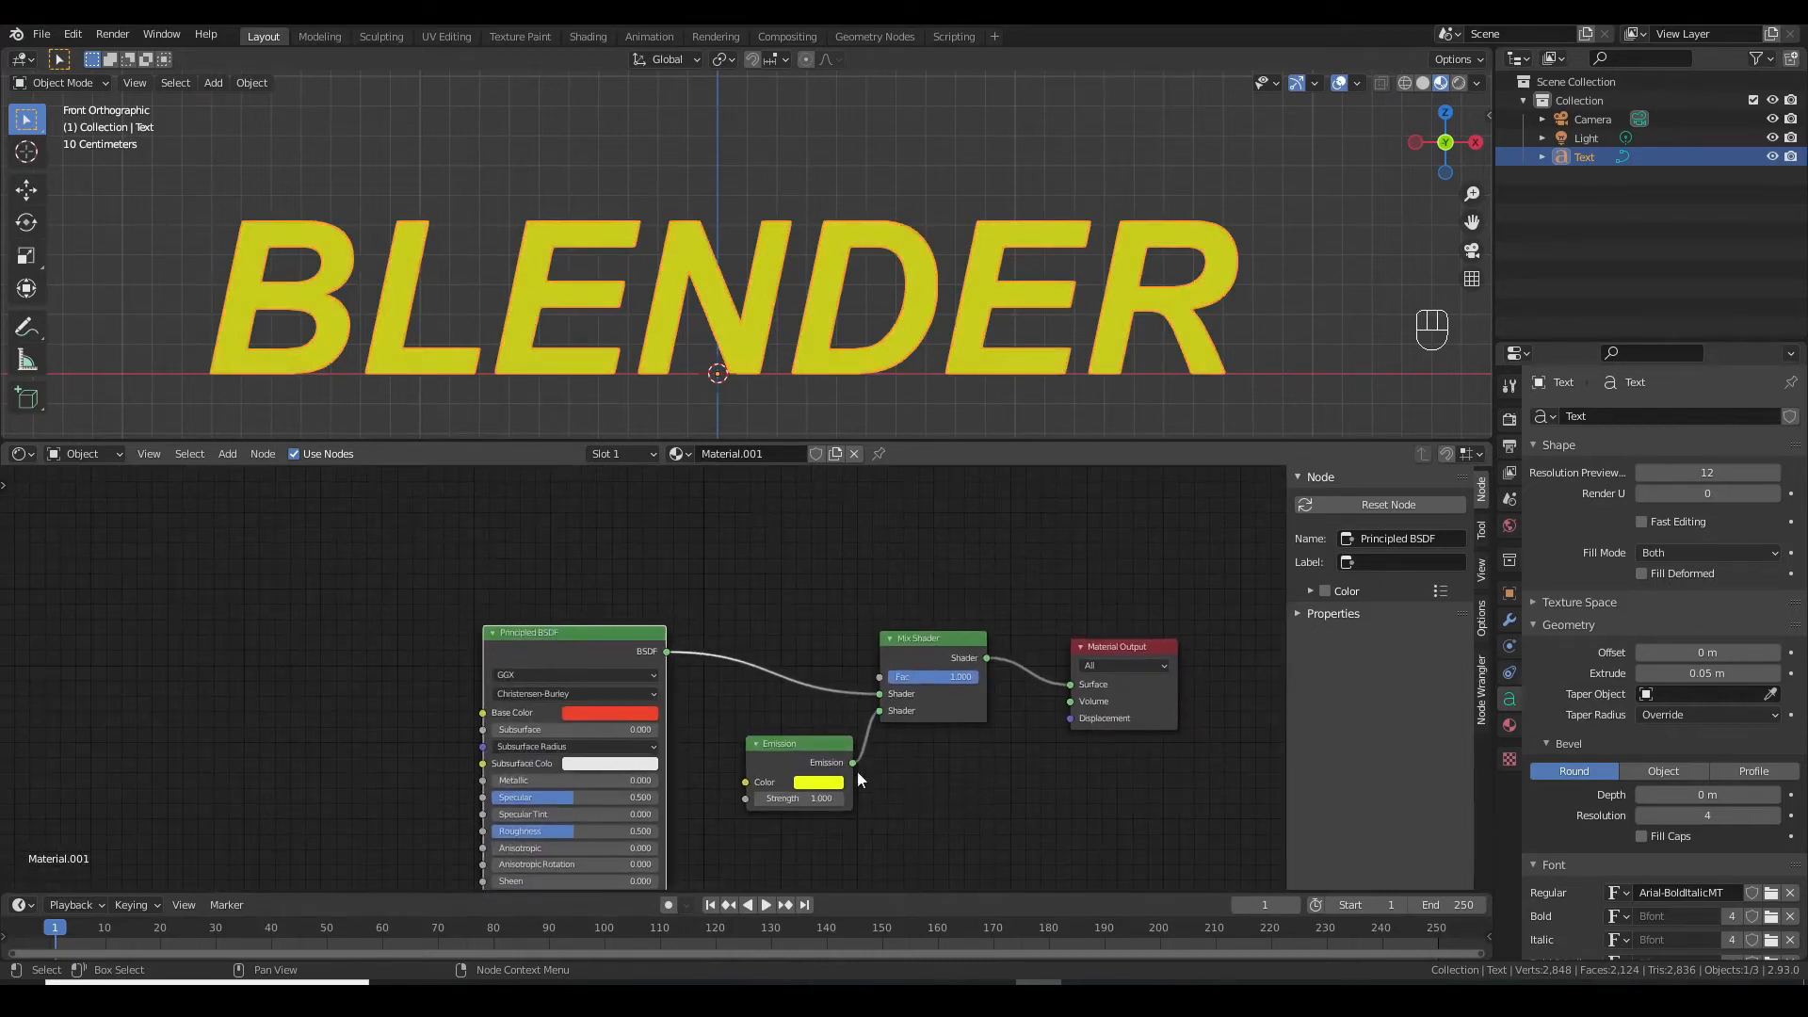
pyautogui.click(704, 697)
pyautogui.moveTo(597, 664); pyautogui.dragTo(605, 725)
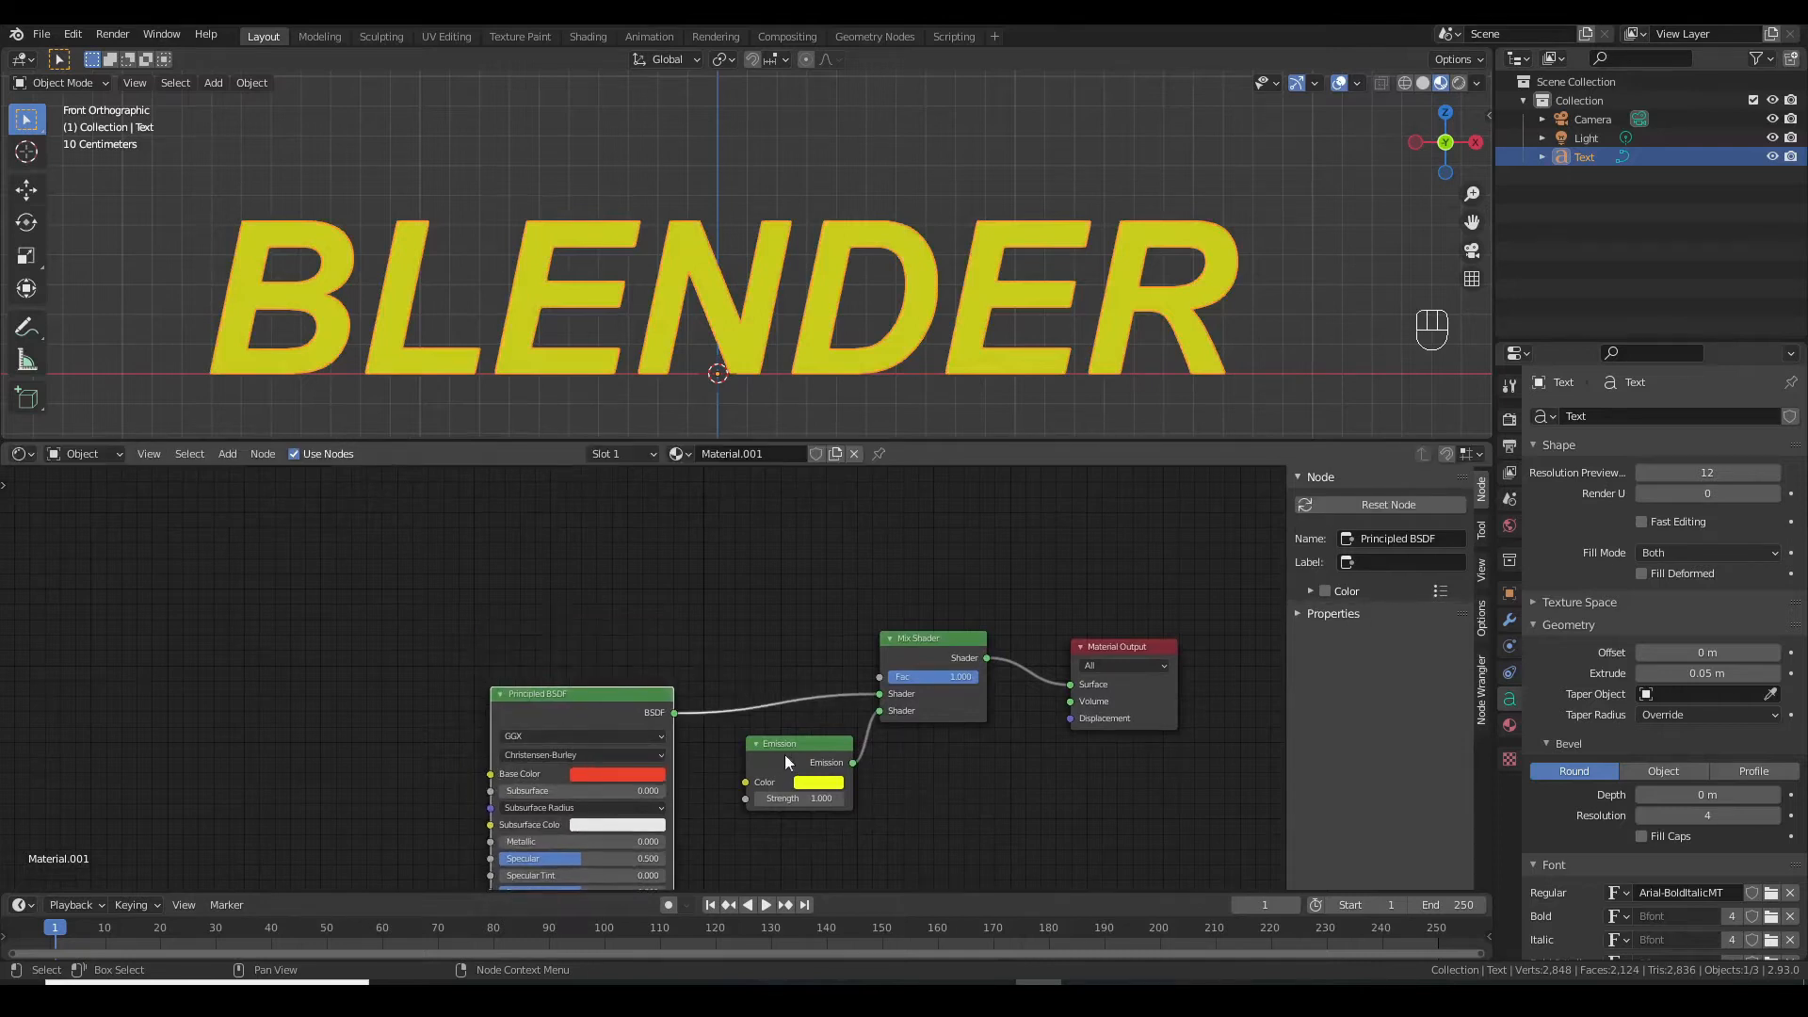
pyautogui.moveTo(783, 755); pyautogui.dragTo(780, 780)
pyautogui.moveTo(924, 646); pyautogui.dragTo(921, 557)
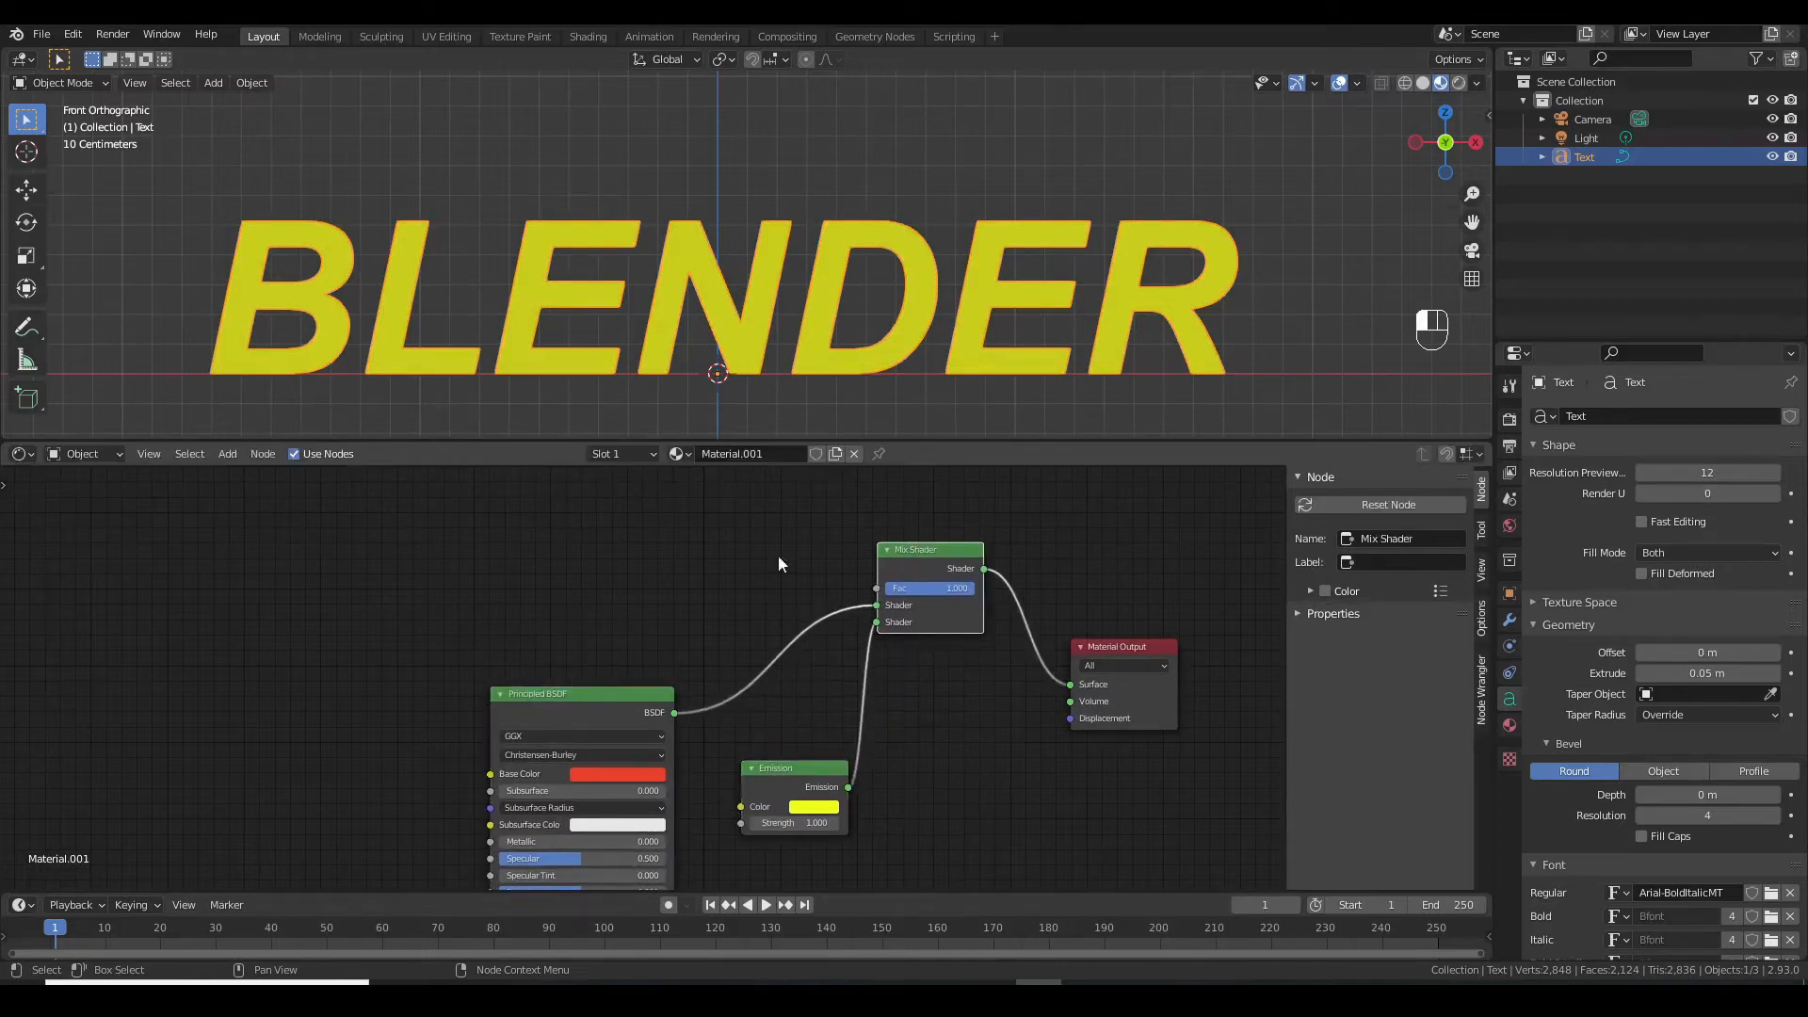
# Add a Noise Texture node in the free area above and to the left of Principled BSDF
pyautogui.click(228, 456)
pyautogui.moveTo(269, 563)
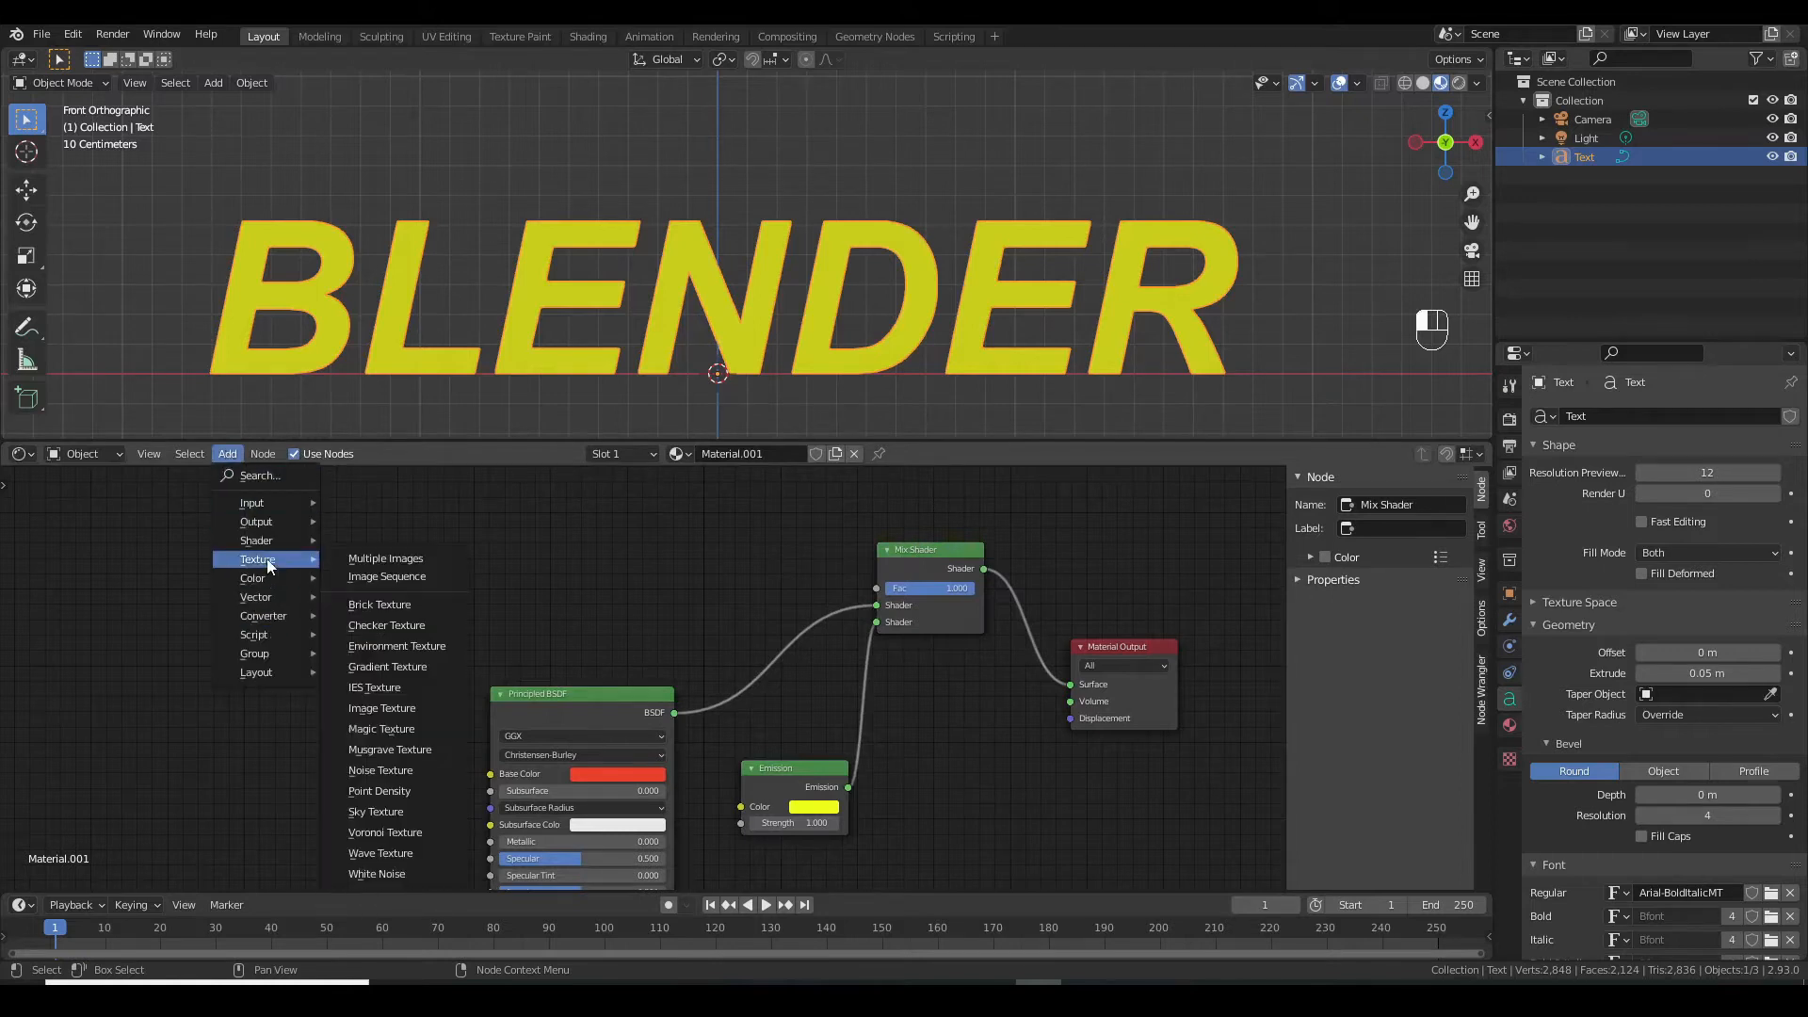
pyautogui.click(381, 770)
pyautogui.click(340, 513)
pyautogui.click(381, 522)
pyautogui.click(379, 519)
# Add a ColorRamp, feed it from the Noise Texture's Fac output, and connect its Color output to the Mix Shader's Fac
pyautogui.click(229, 456)
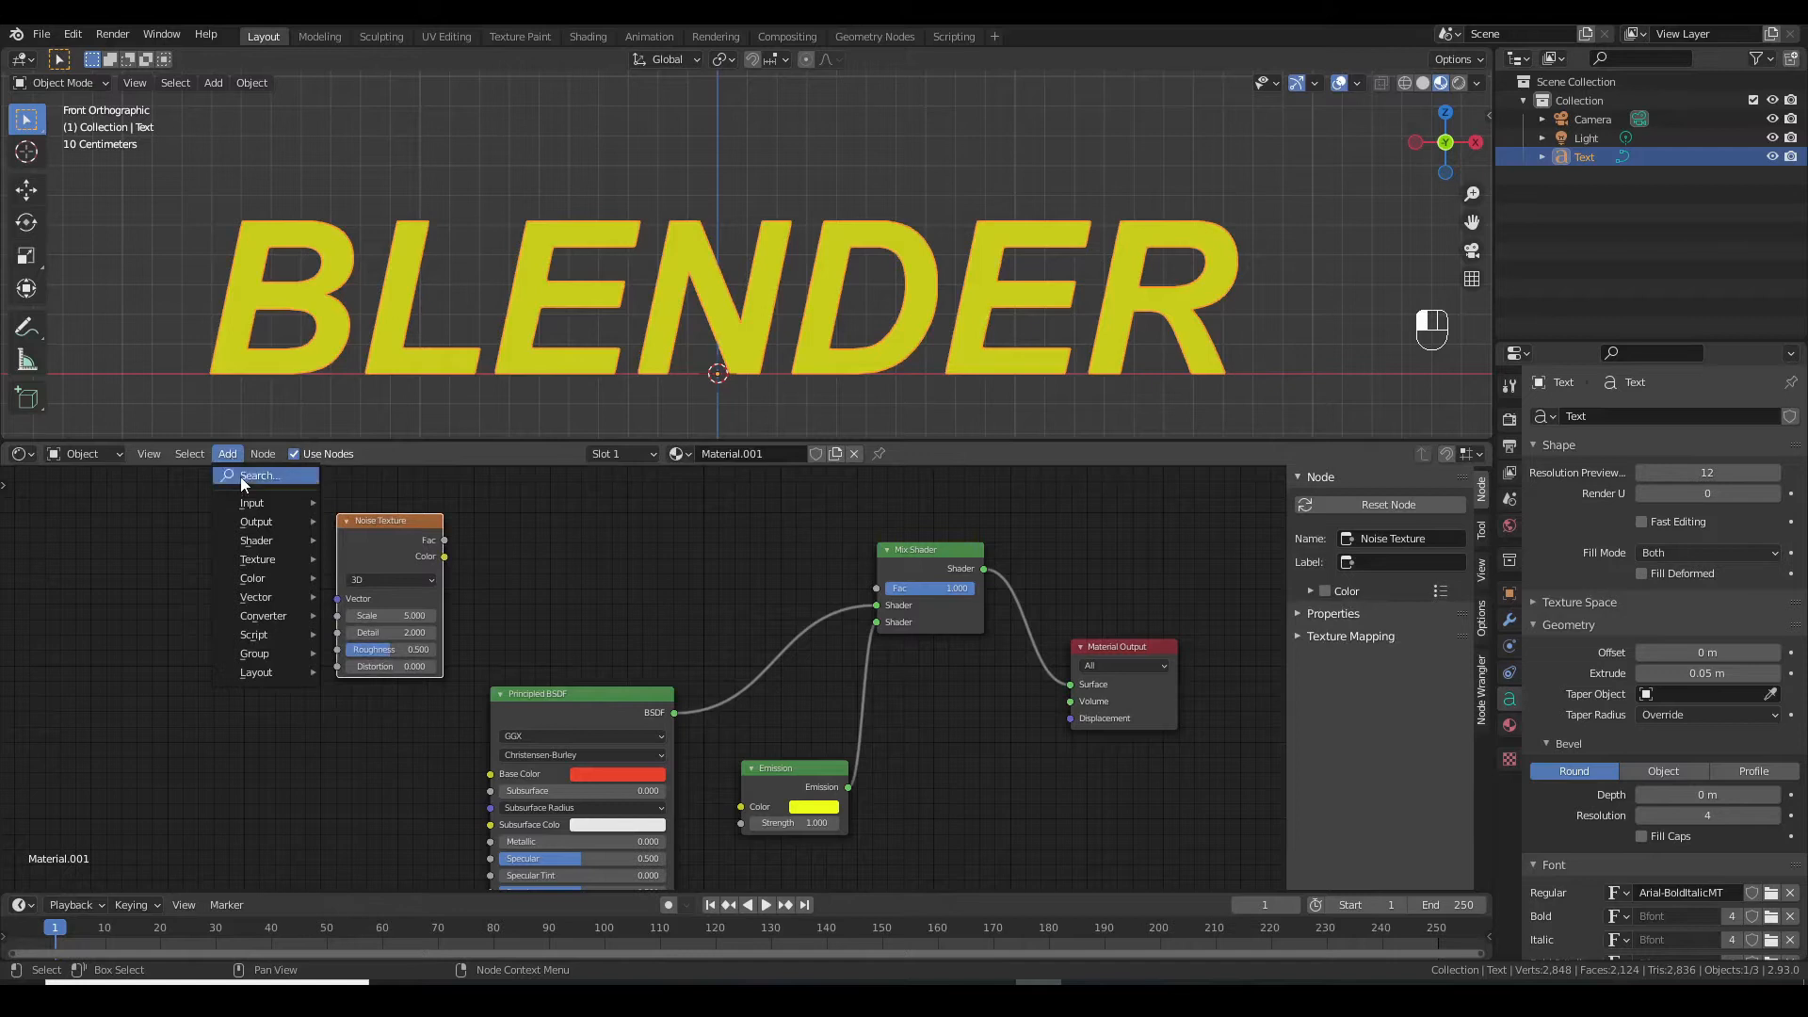
pyautogui.moveTo(265, 621)
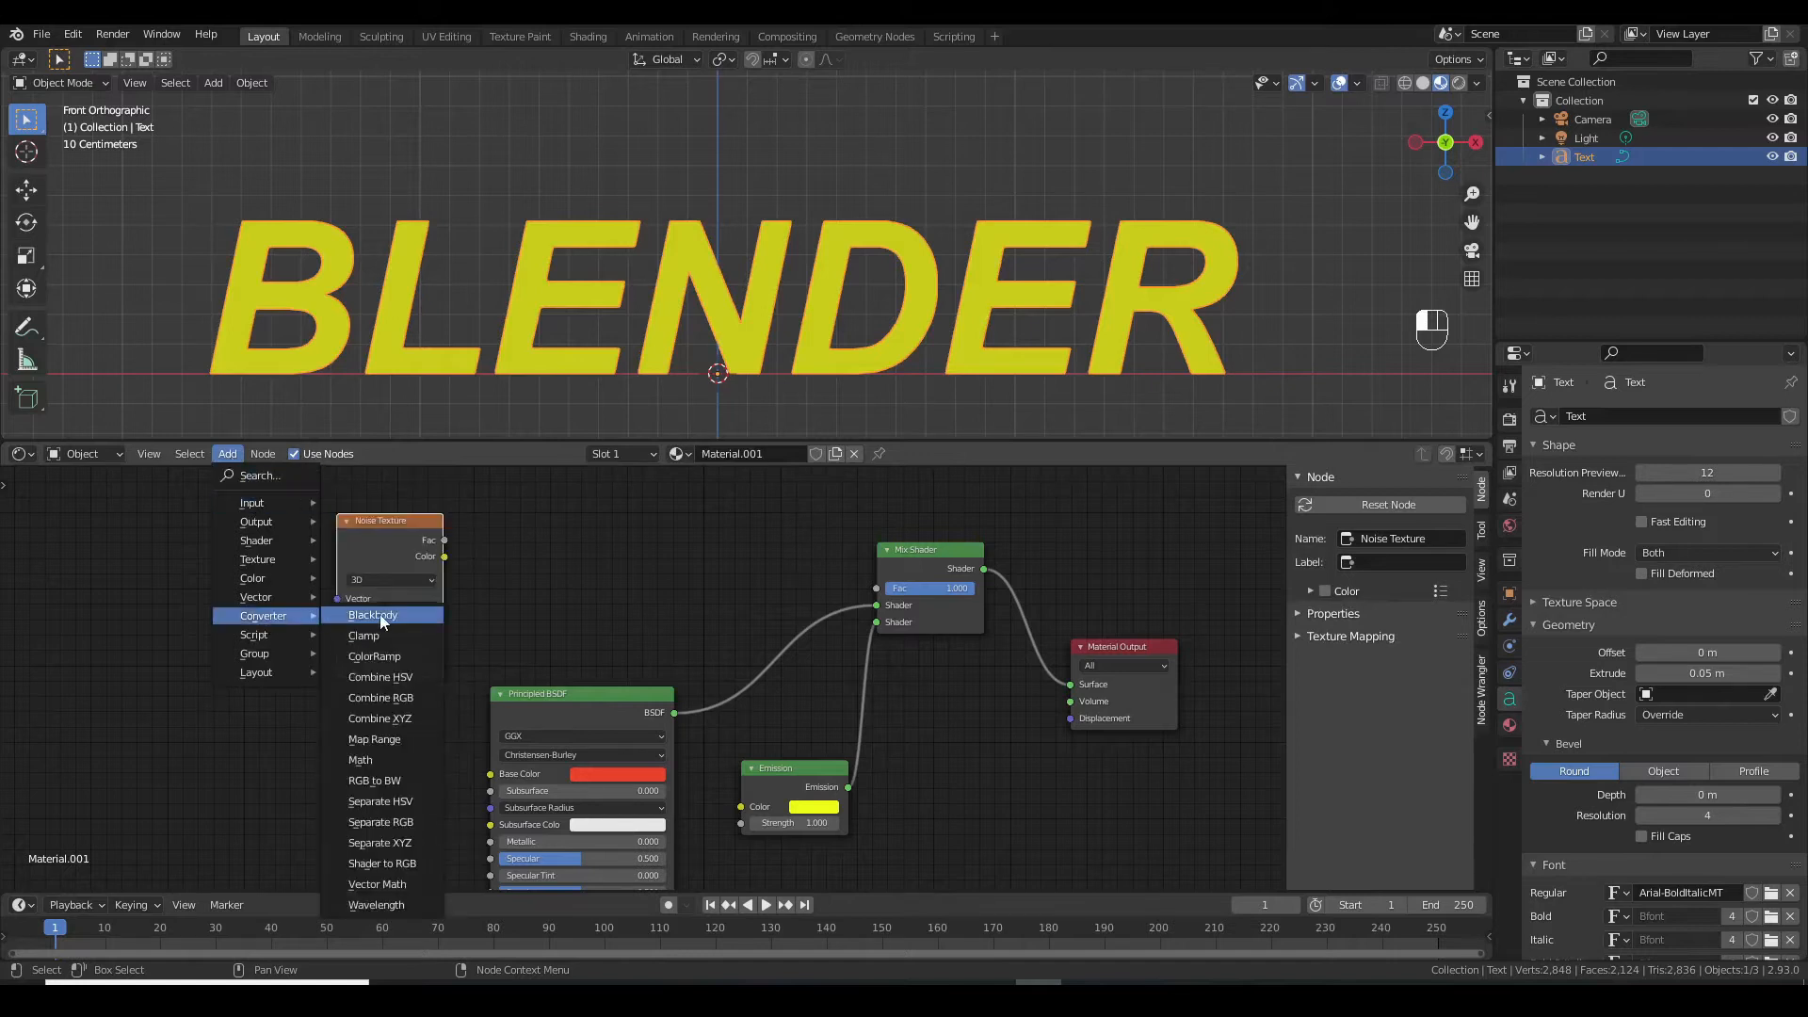
pyautogui.click(377, 658)
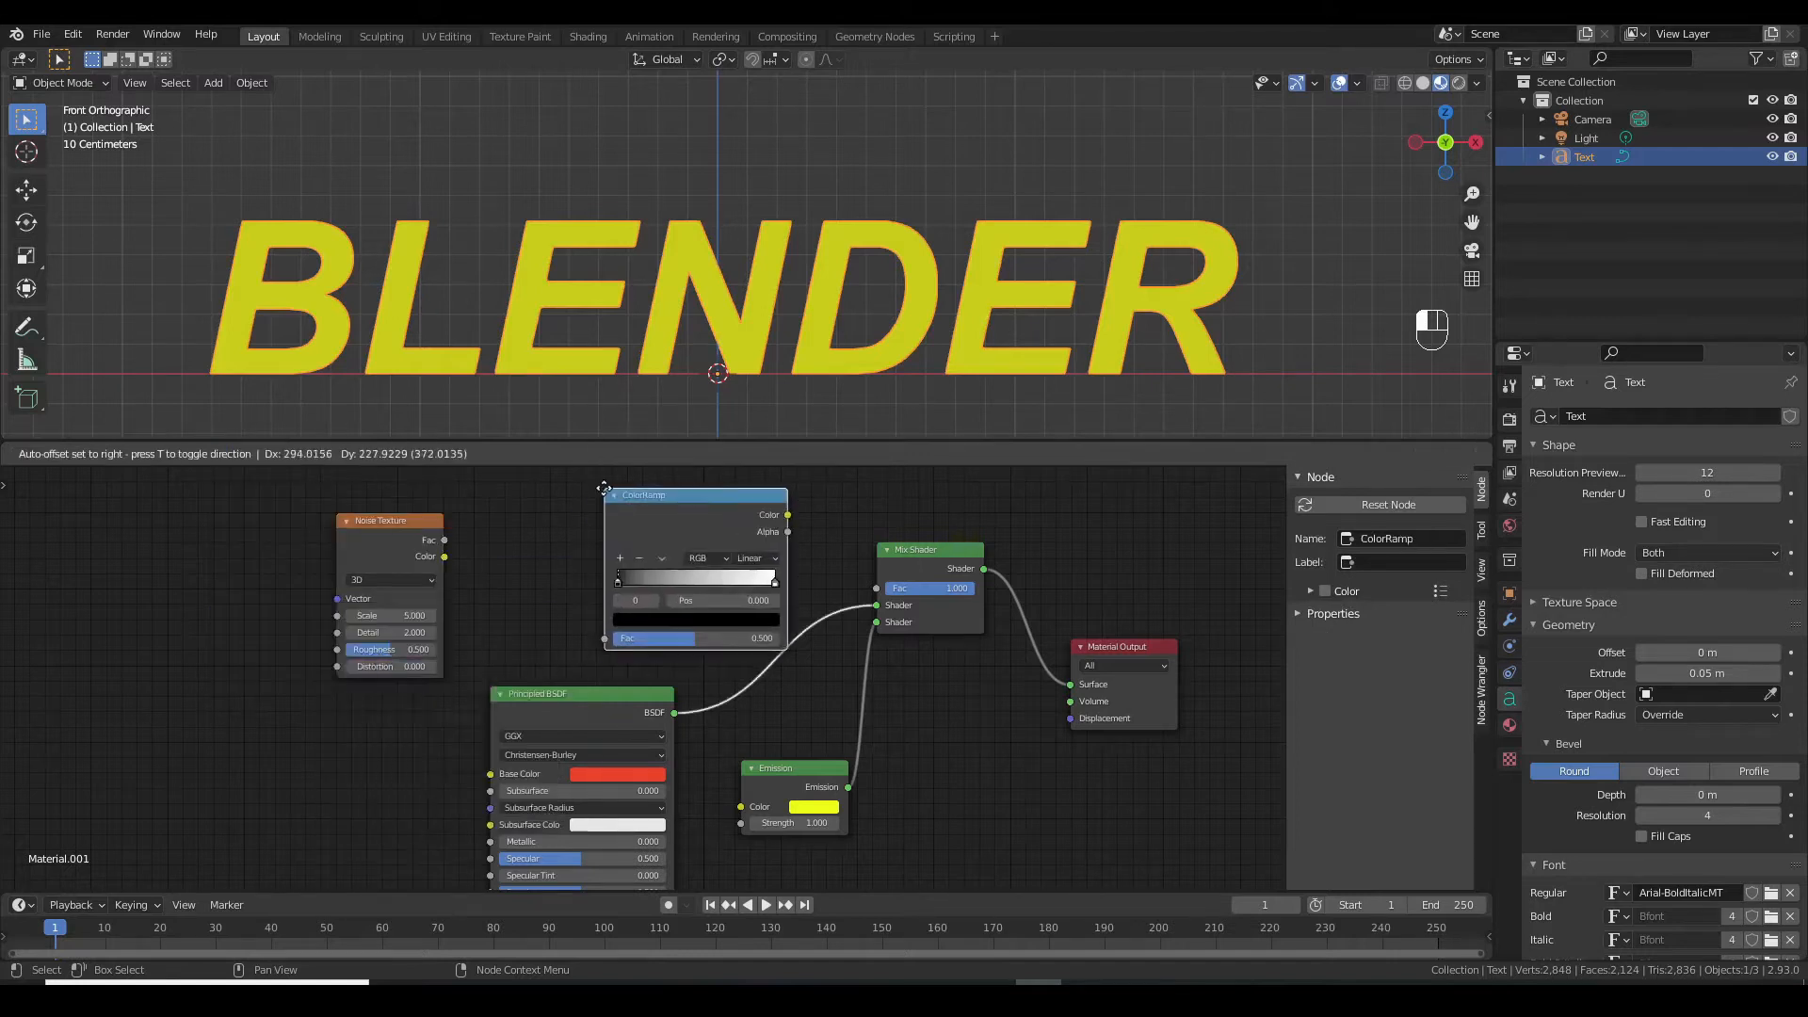
pyautogui.click(575, 487)
pyautogui.moveTo(444, 542); pyautogui.dragTo(574, 638)
pyautogui.moveTo(759, 515); pyautogui.dragTo(876, 588)
# Sharpen the ColorRamp transition by placing the white stop at 0.550 and the black stop at 0.514
pyautogui.moveTo(591, 581); pyautogui.dragTo(673, 580)
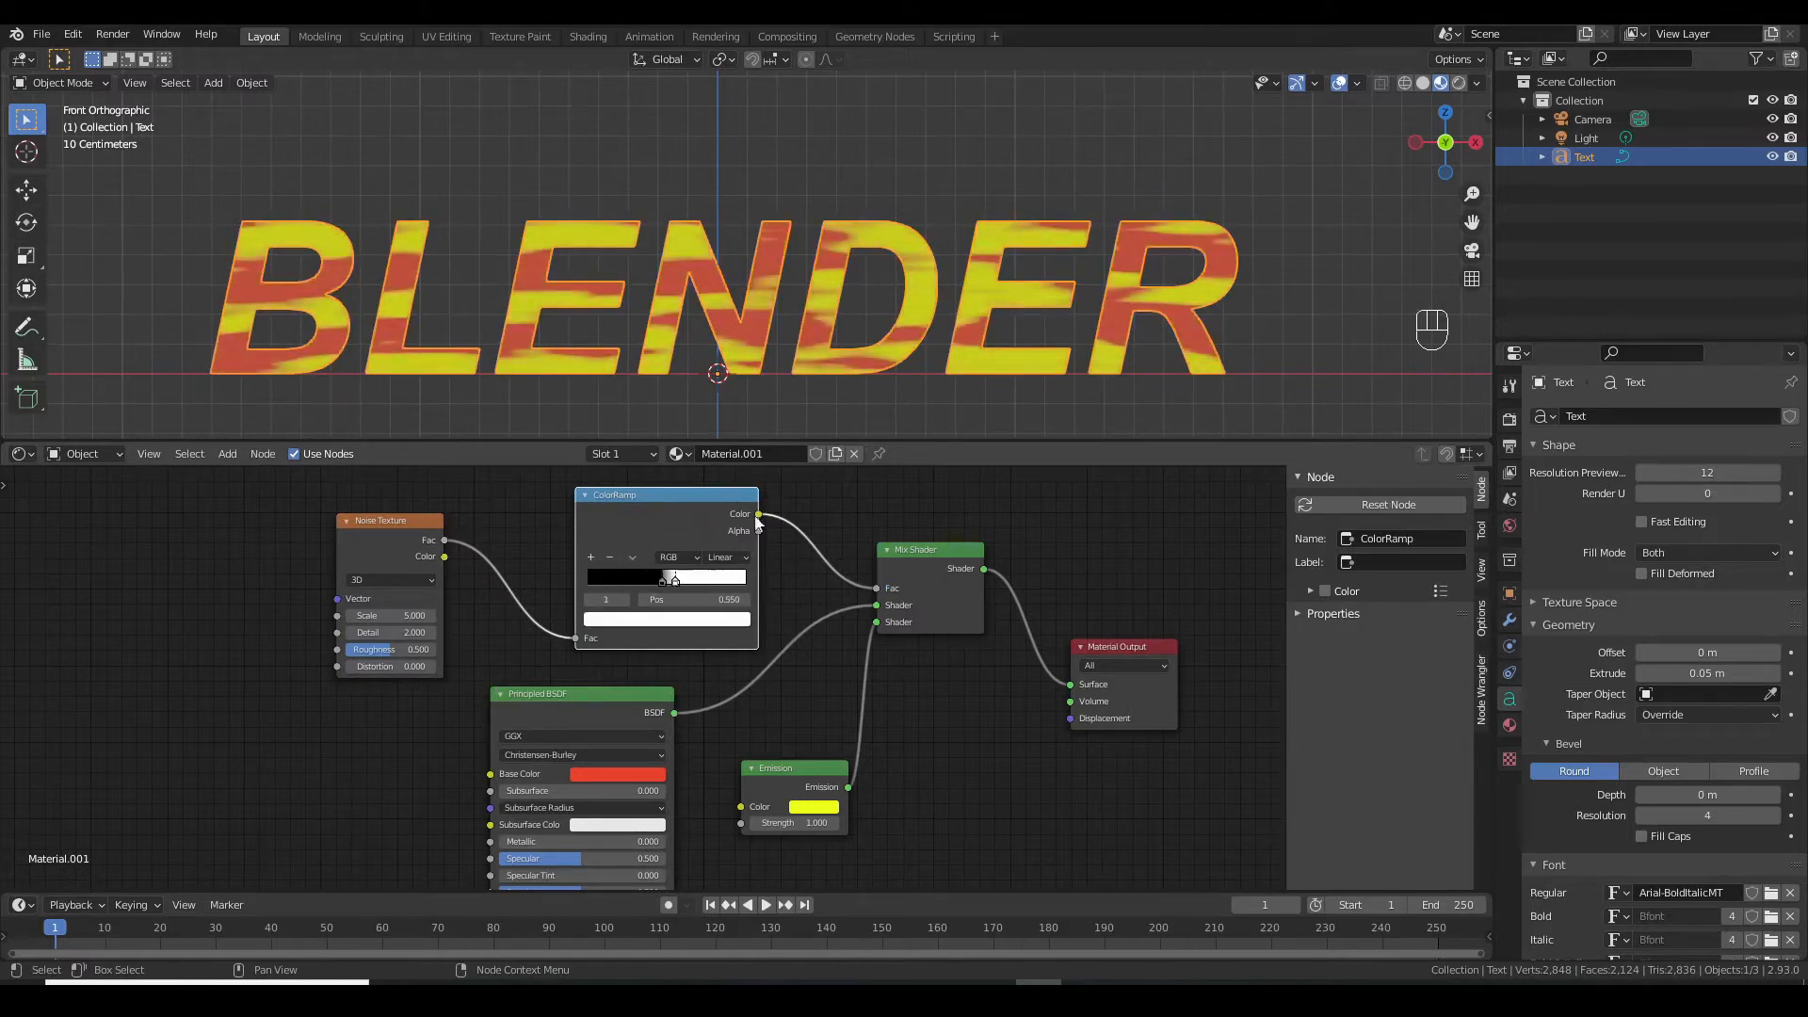
pyautogui.scroll(5, 868, 353)
pyautogui.scroll(-5, 776, 371)
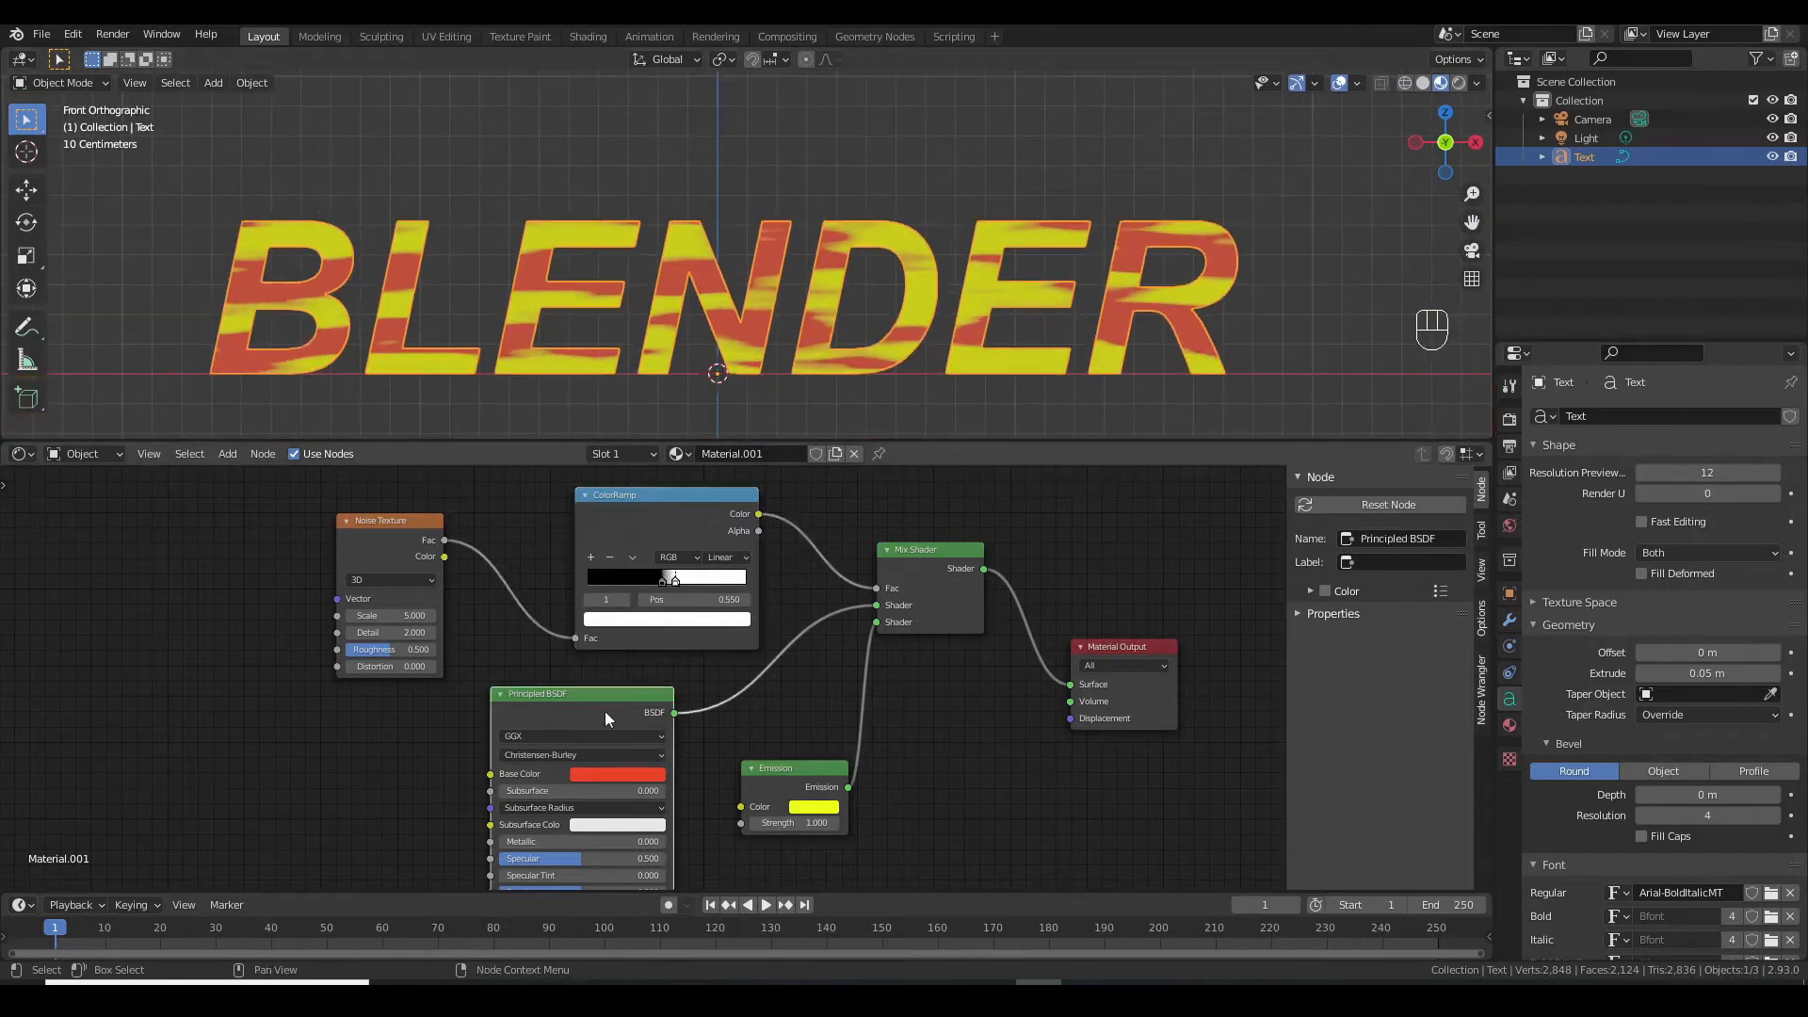
pyautogui.click(775, 767)
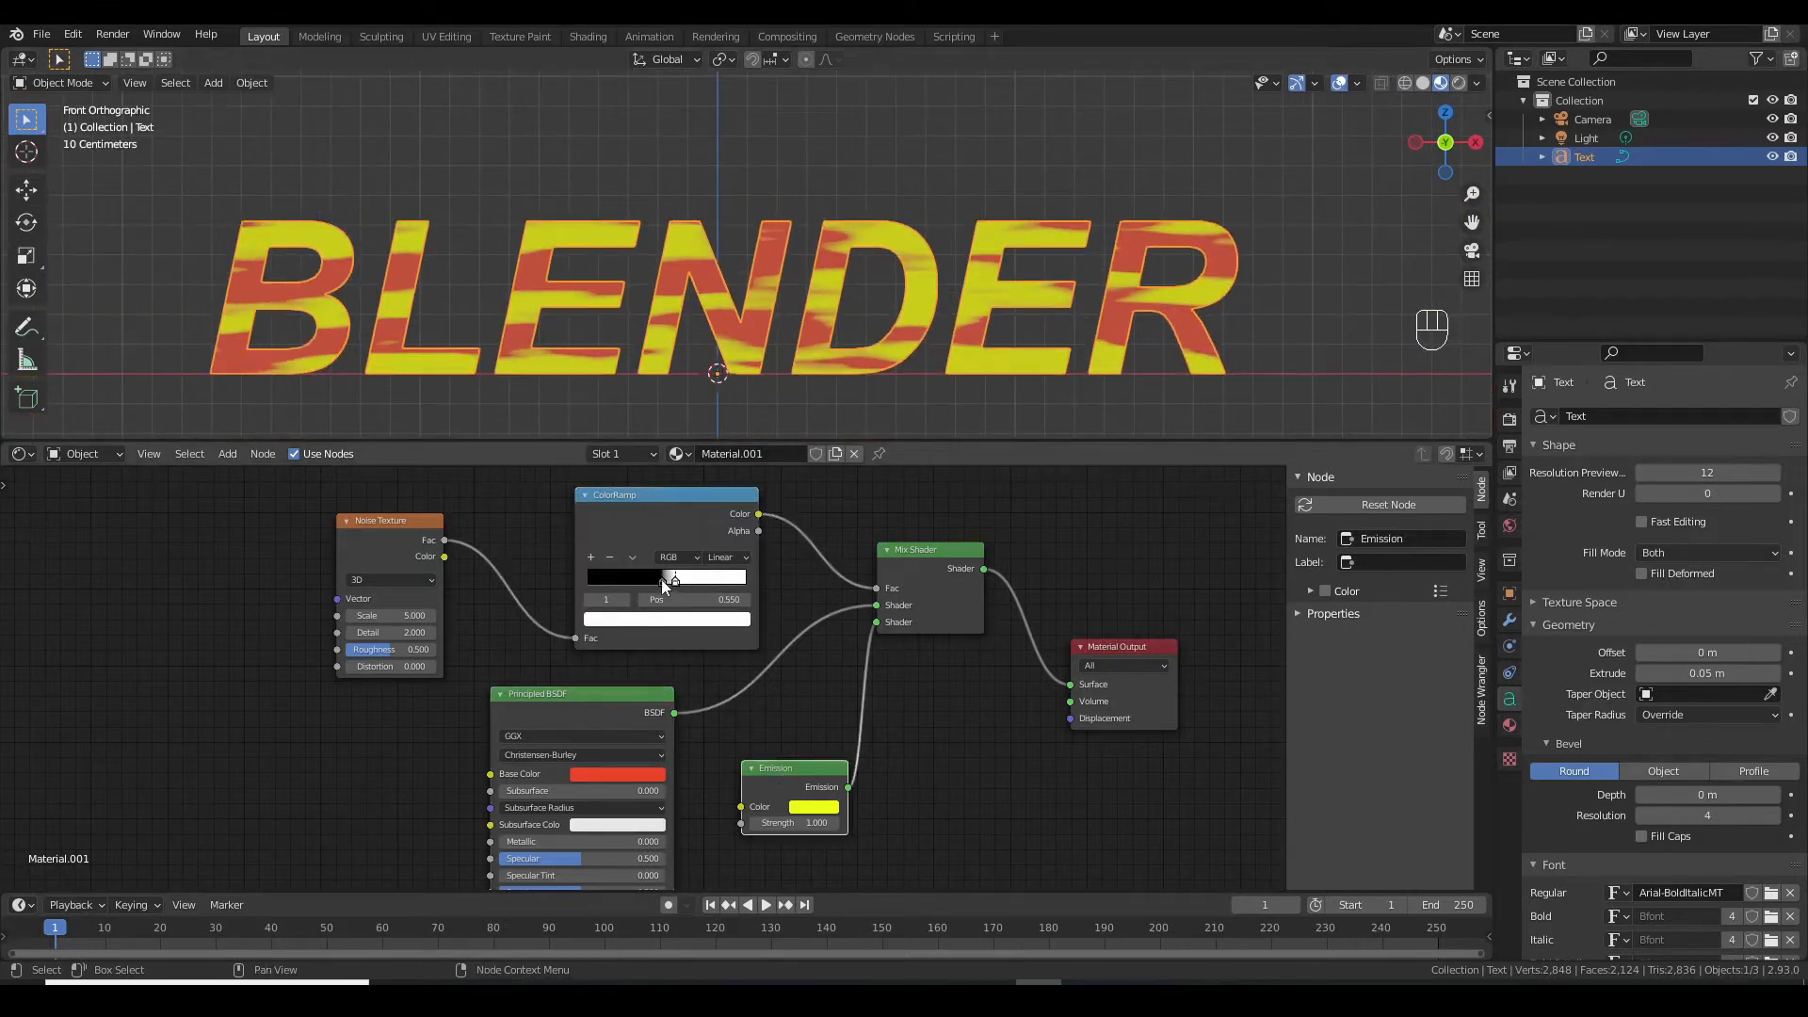
pyautogui.moveTo(661, 580); pyautogui.dragTo(672, 580)
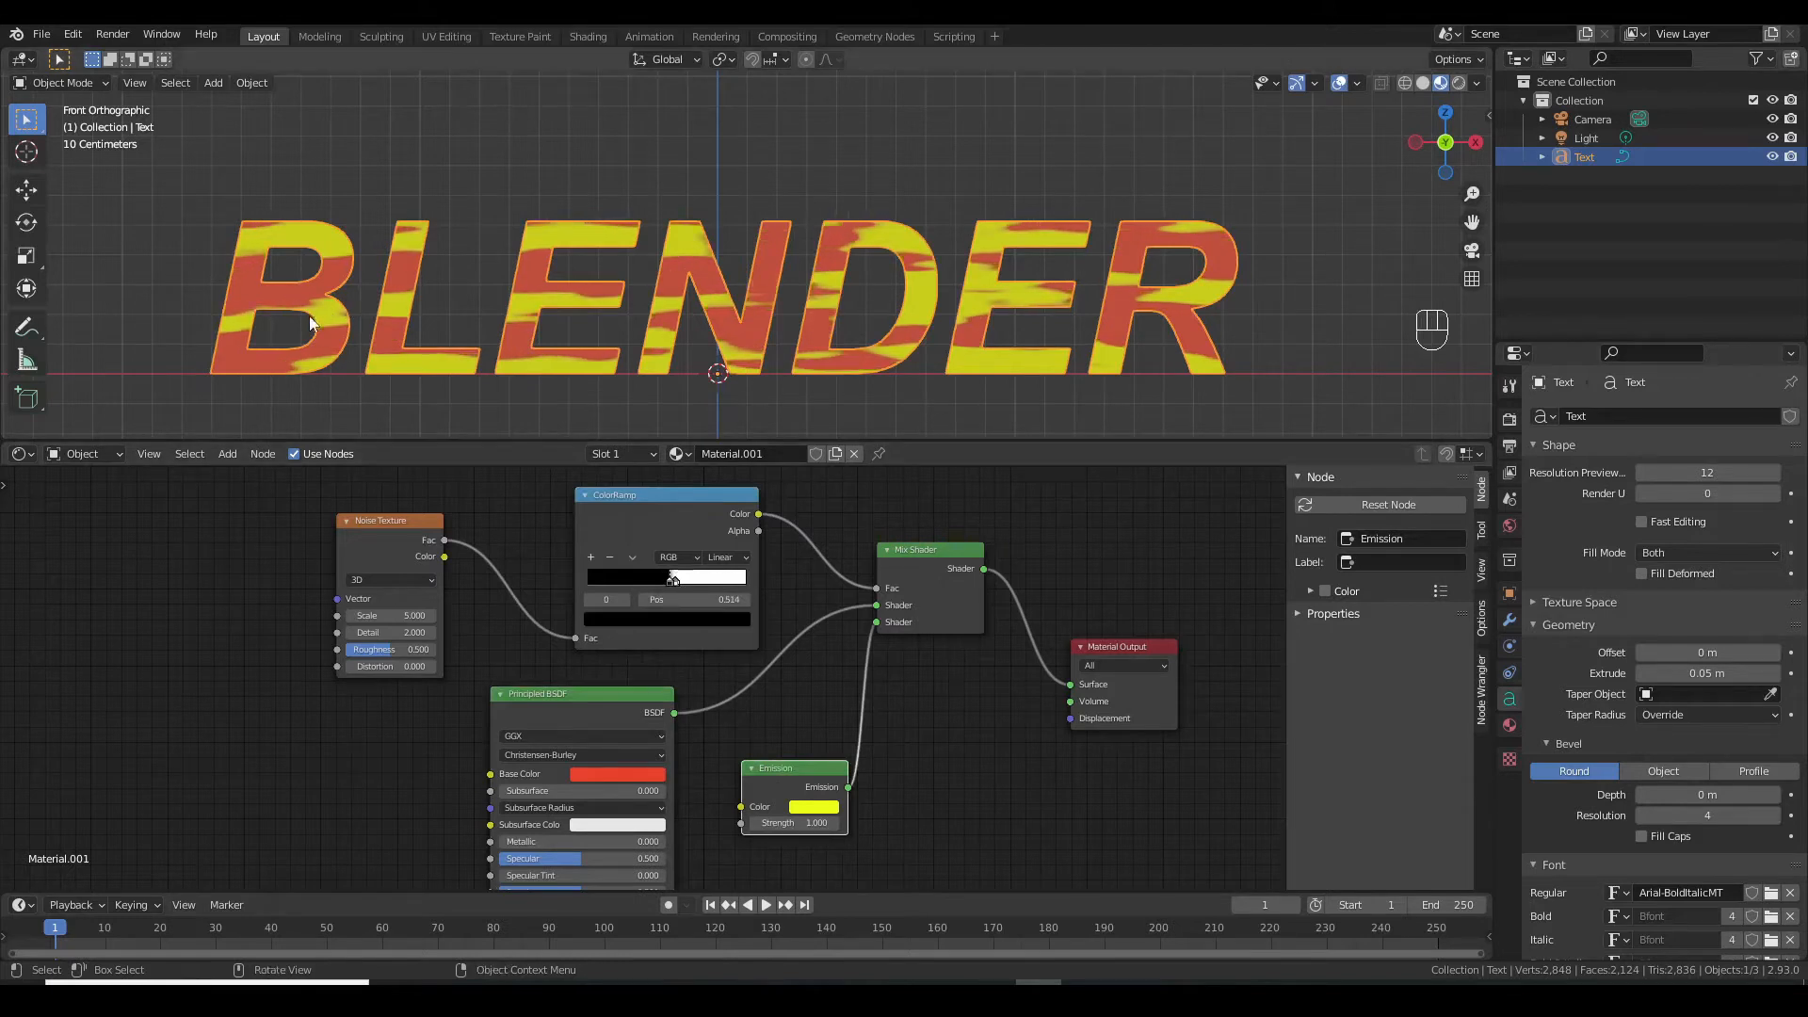
# Add linked Texture Coordinate and Mapping nodes to the Noise Texture with Node Wrangler
pyautogui.moveTo(522, 544); pyautogui.dragTo(864, 573, button='middle')
pyautogui.click(725, 550)
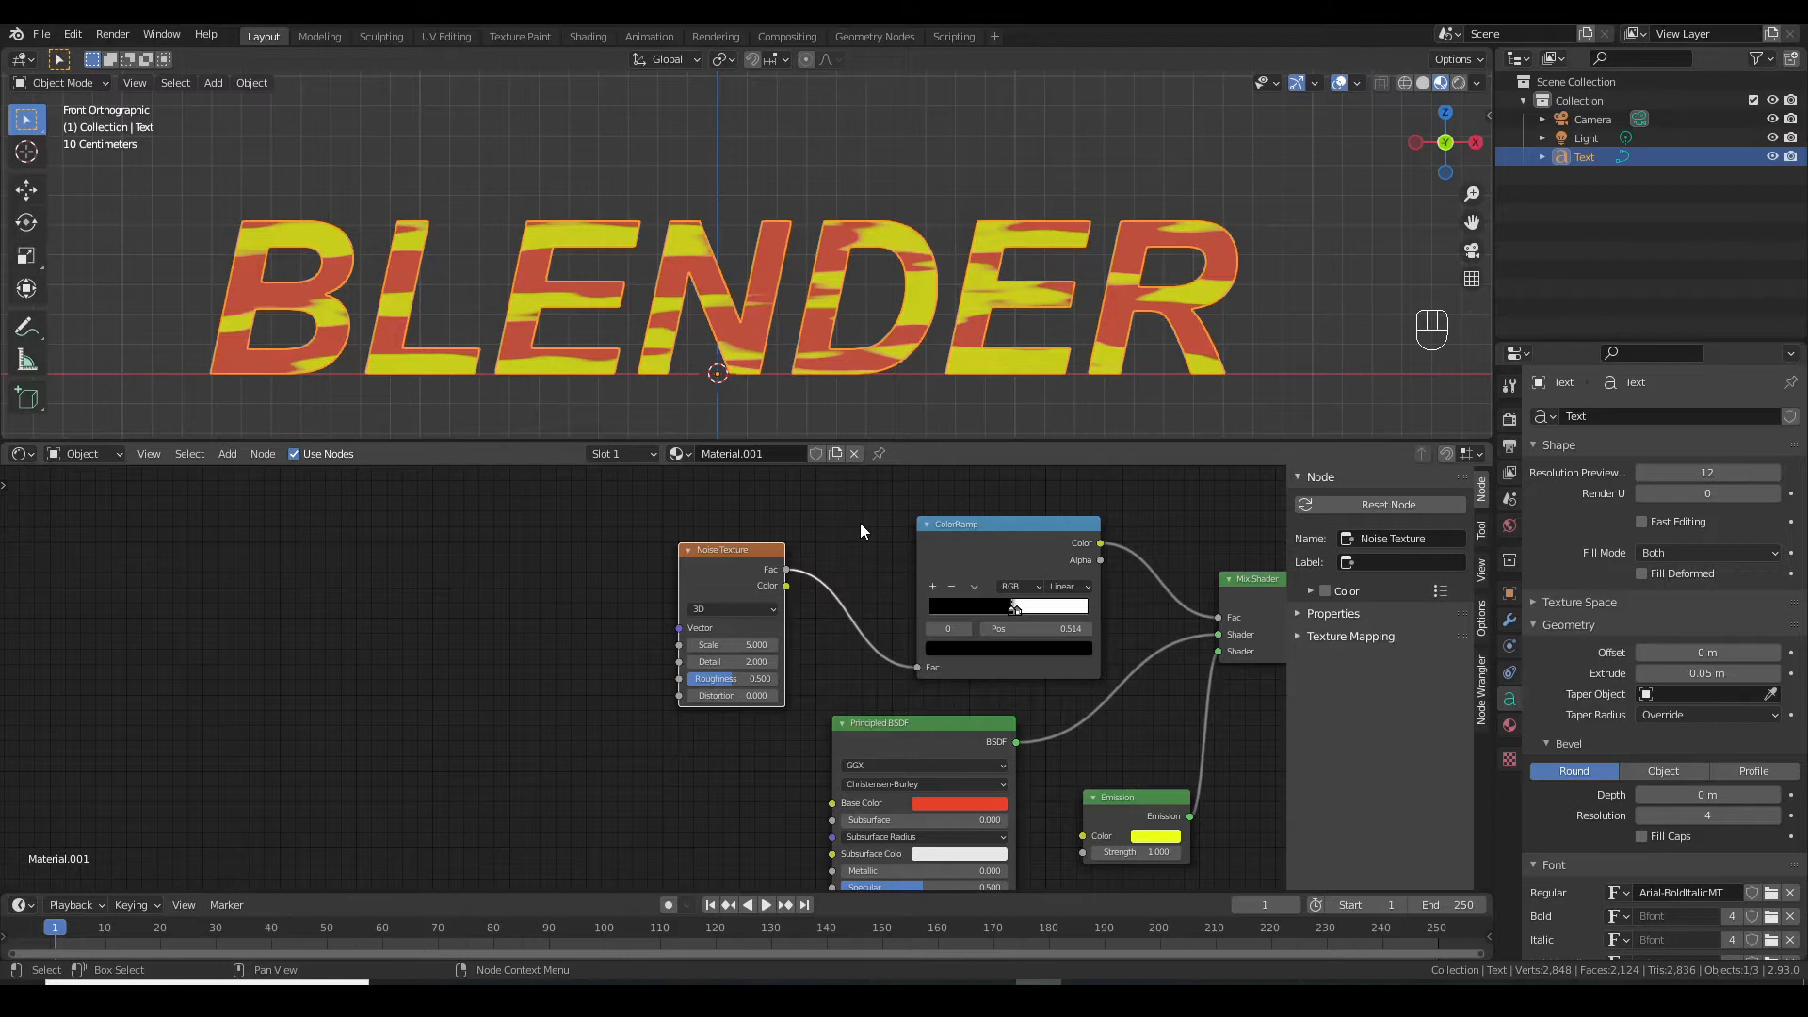
pyautogui.hotkey('ctrl', 't')
pyautogui.hotkey('ctrl', 't')
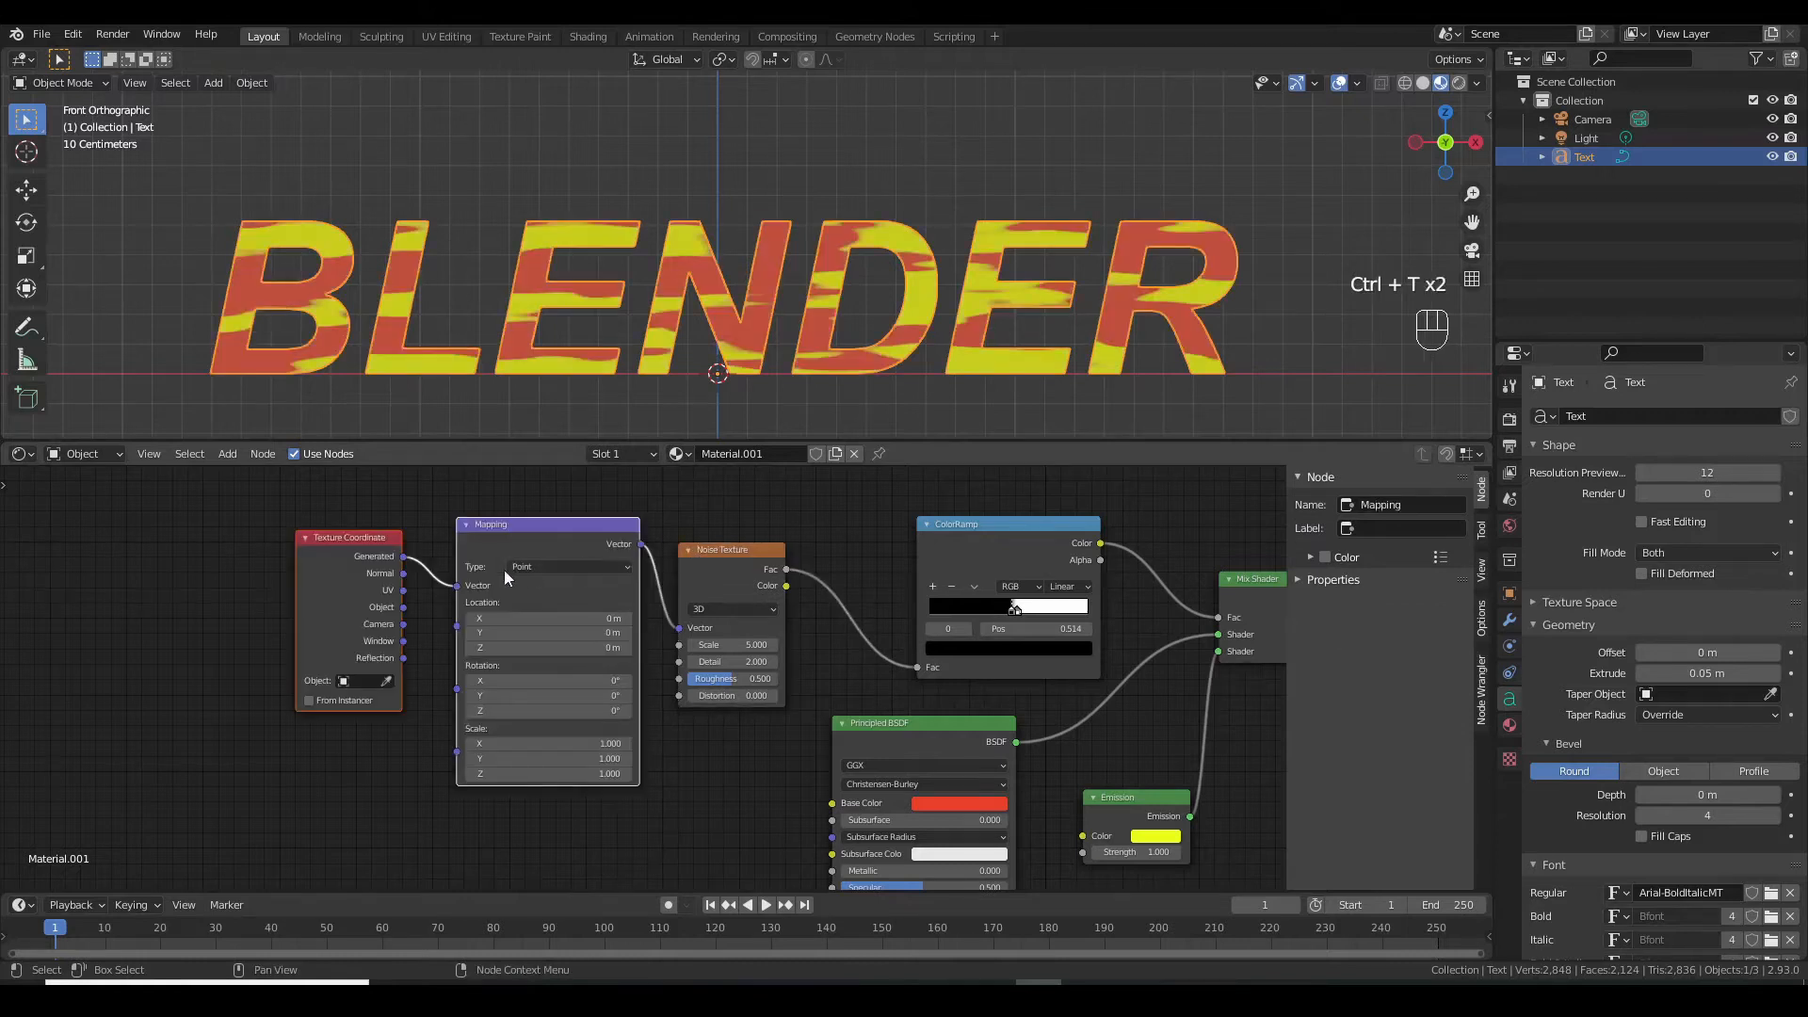
pyautogui.scroll(2, 488, 573)
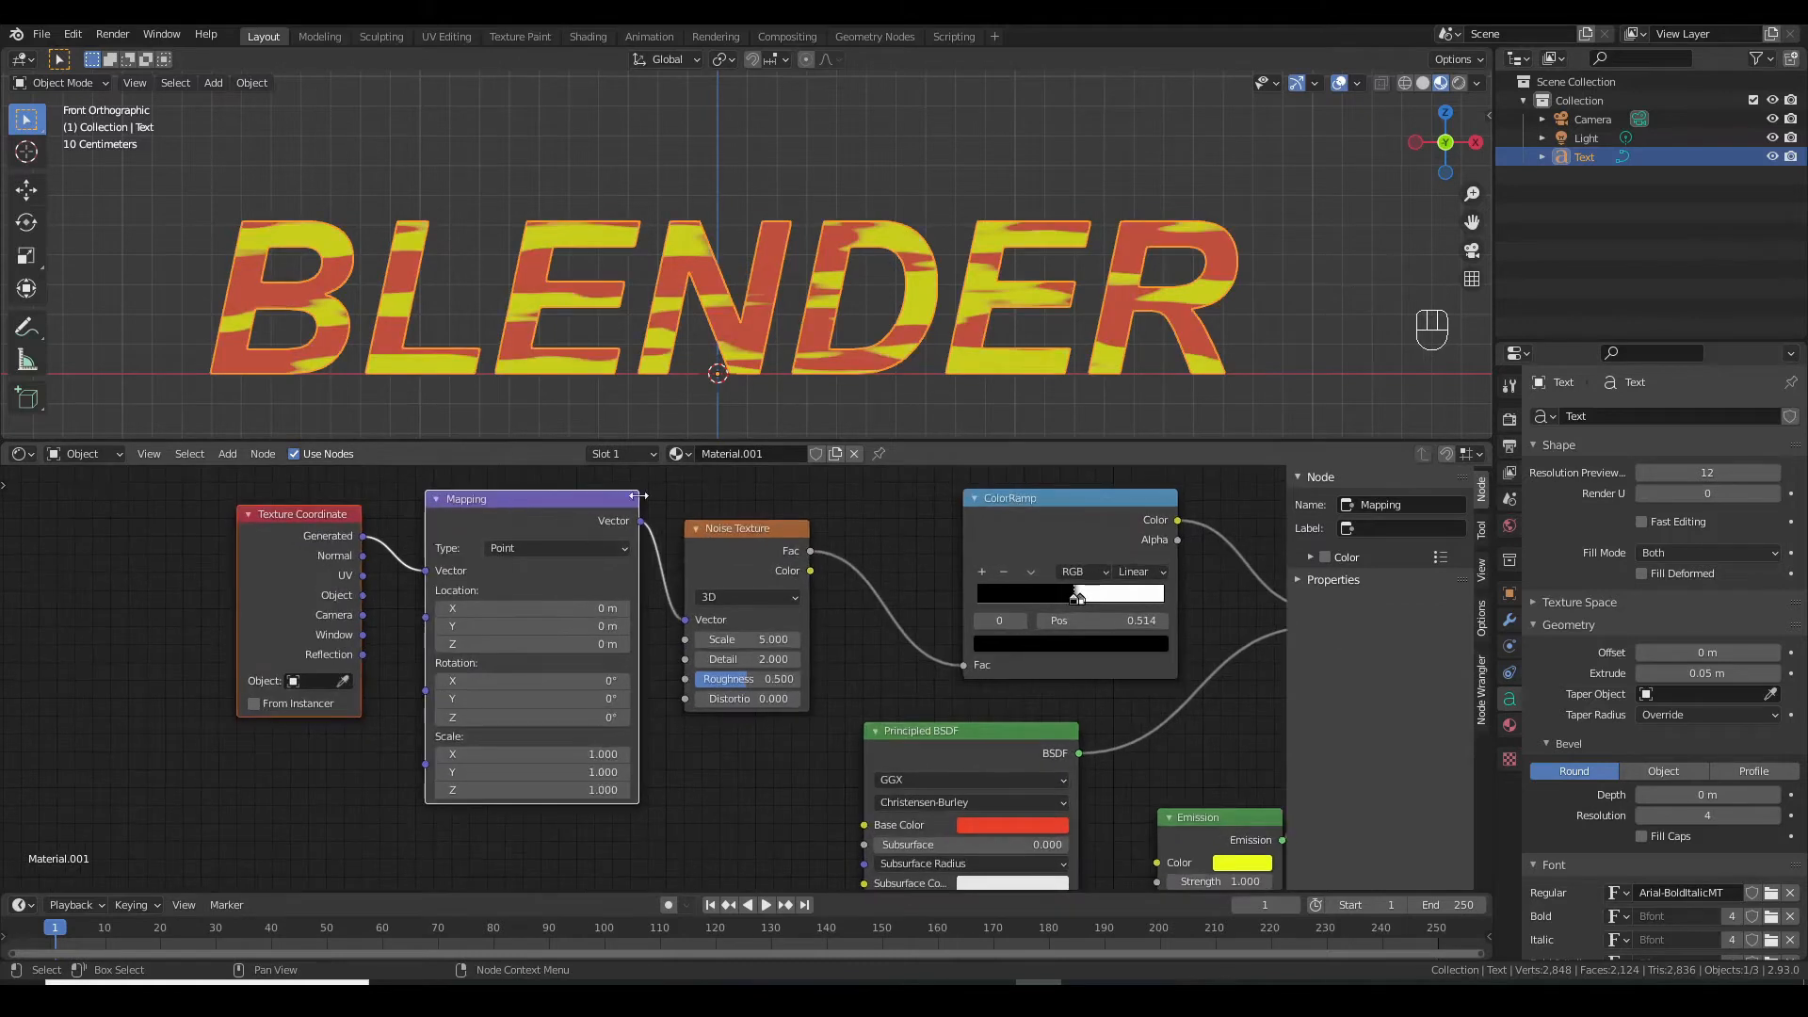
pyautogui.moveTo(687, 507); pyautogui.dragTo(781, 593, button='middle')
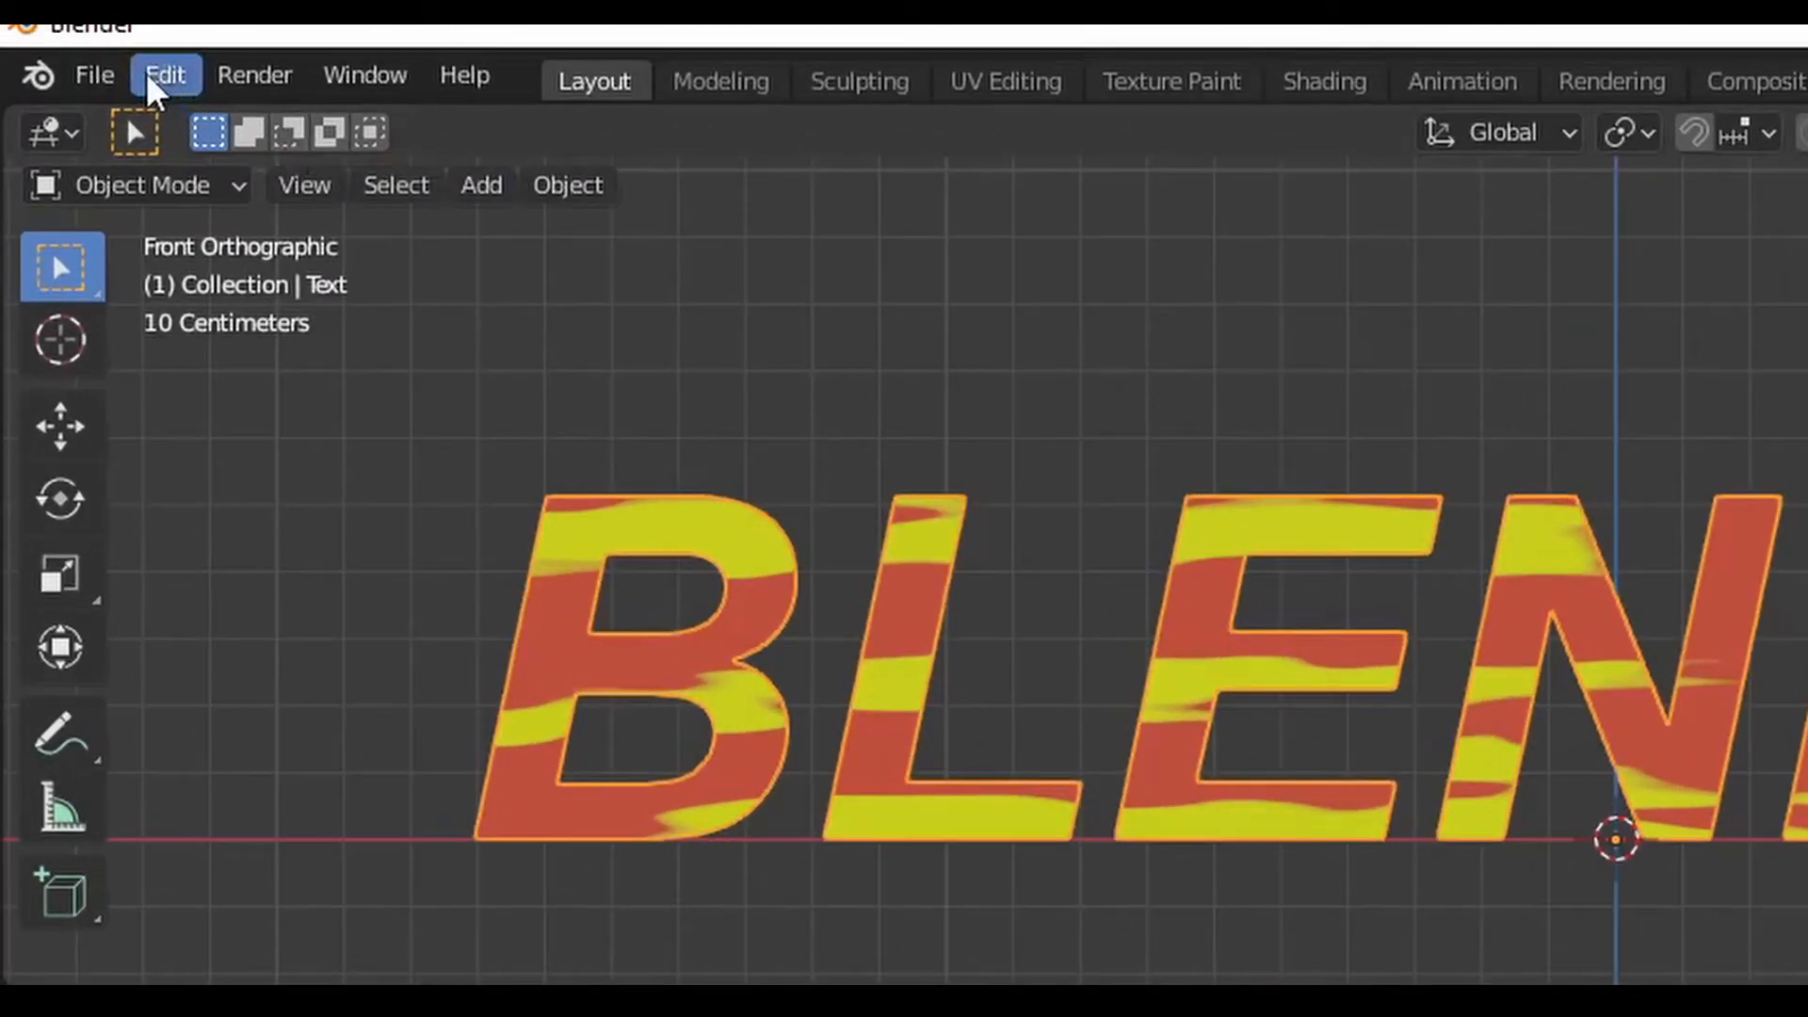
# Search the add-on preferences for NODE, check that Node Wrangler is enabled, and close the preferences
pyautogui.click(68, 35)
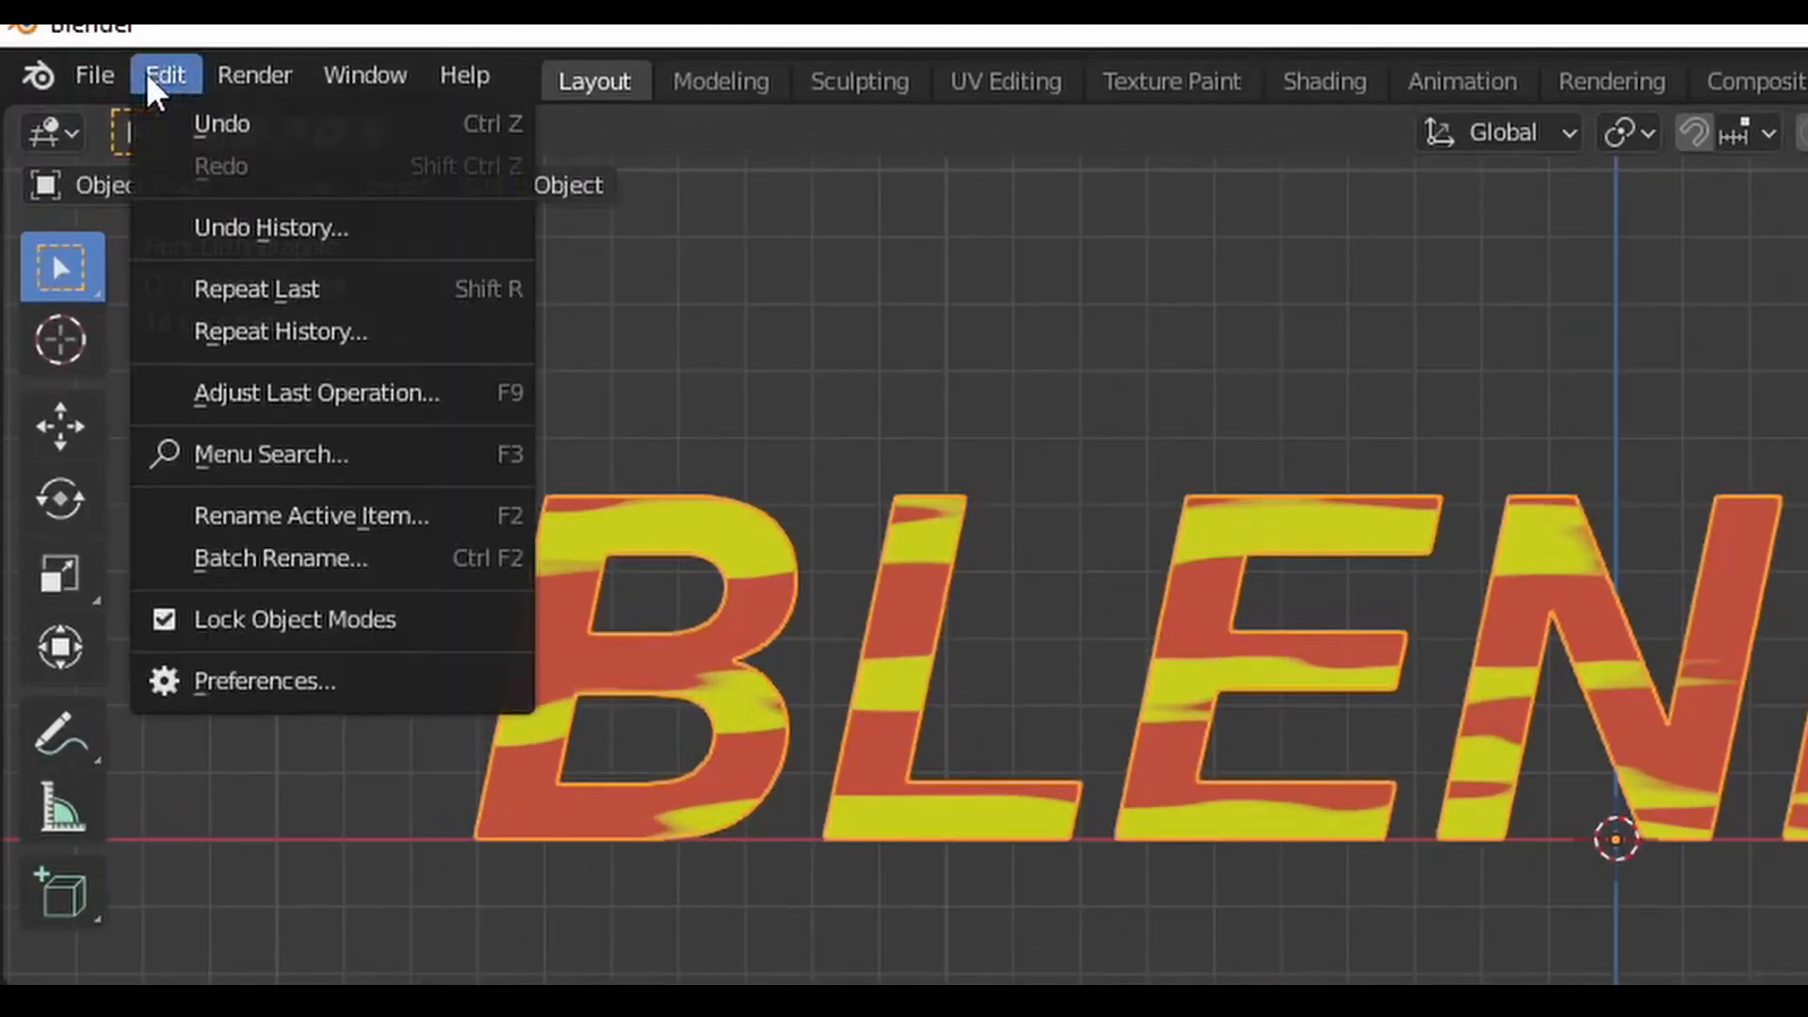
pyautogui.click(314, 678)
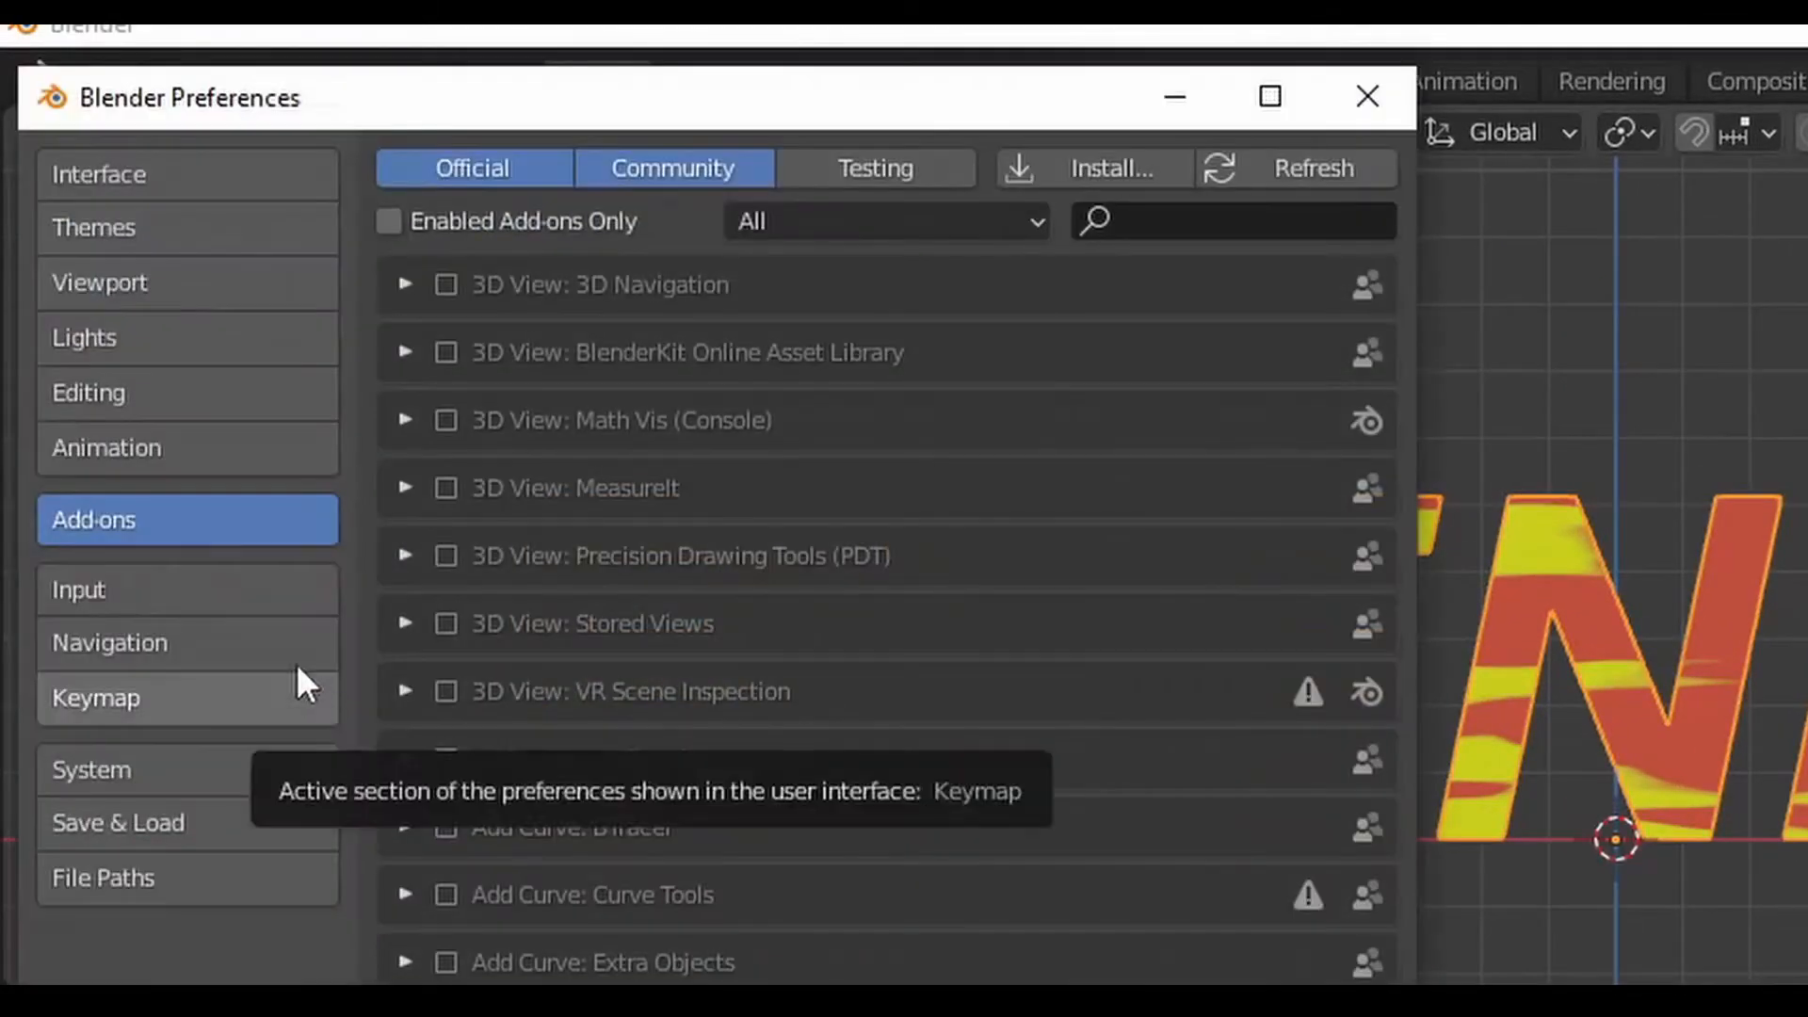
pyautogui.click(1221, 216)
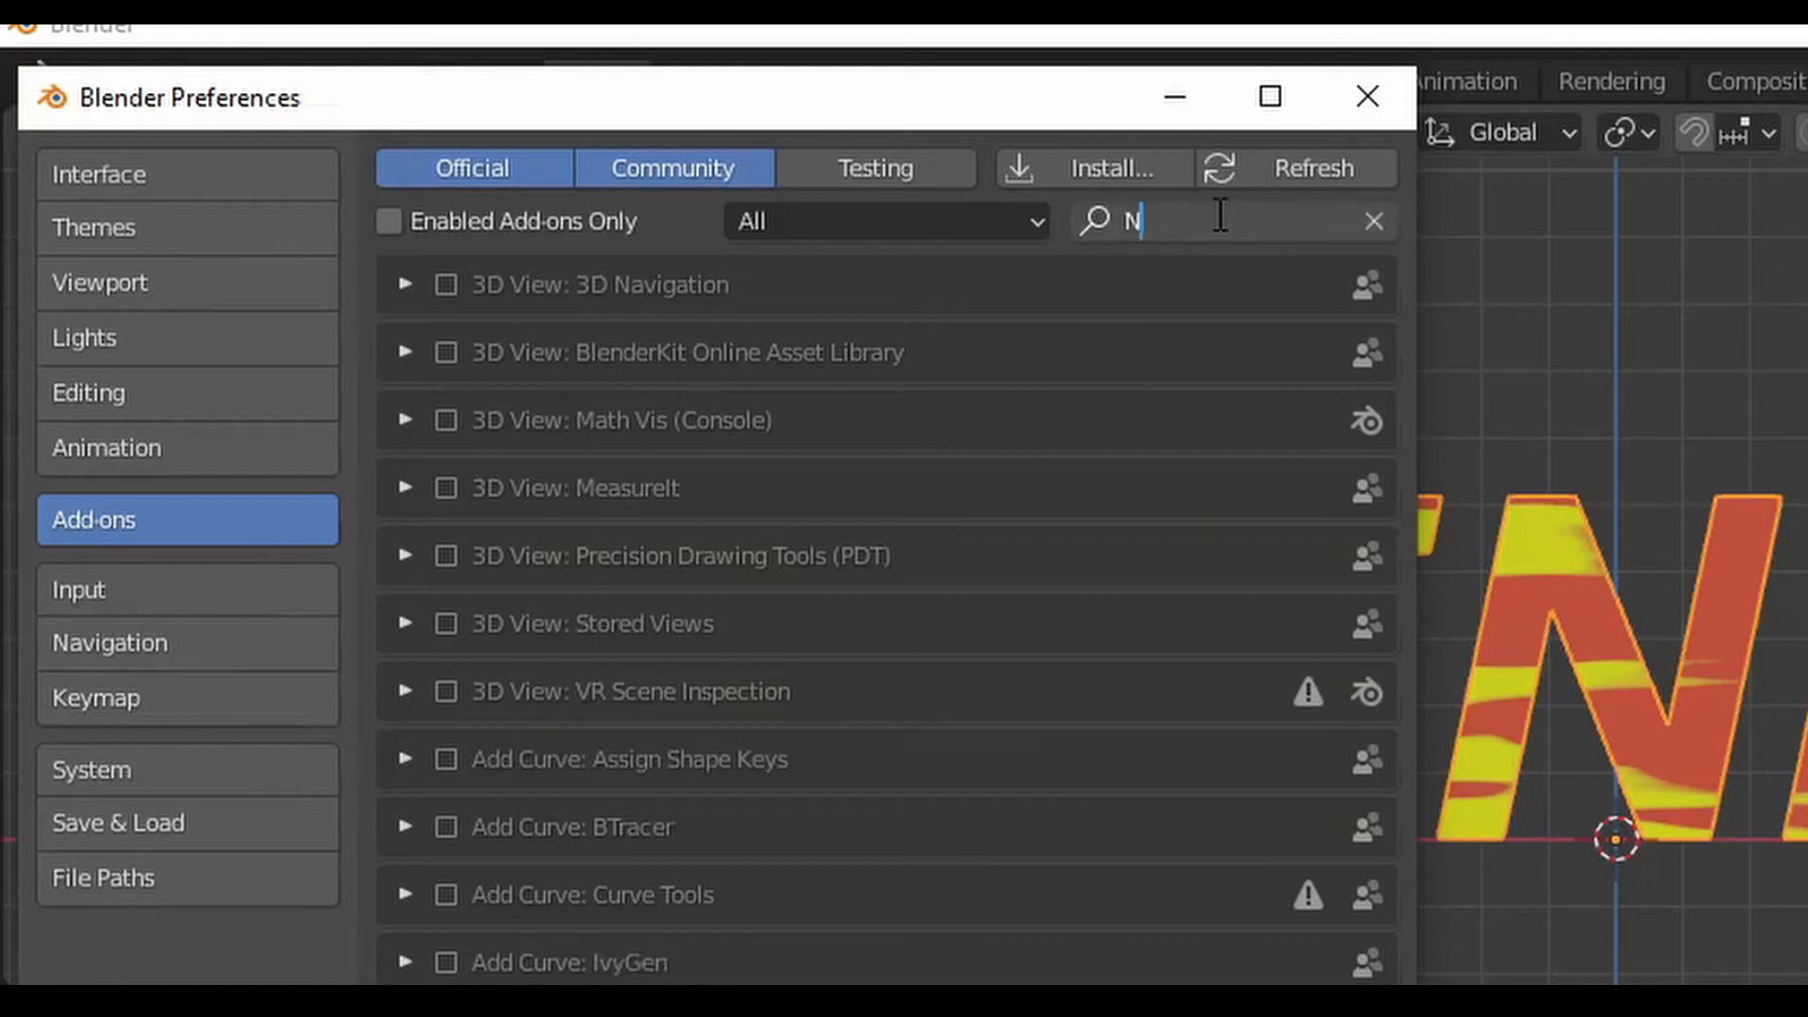
pyautogui.write('NODE')
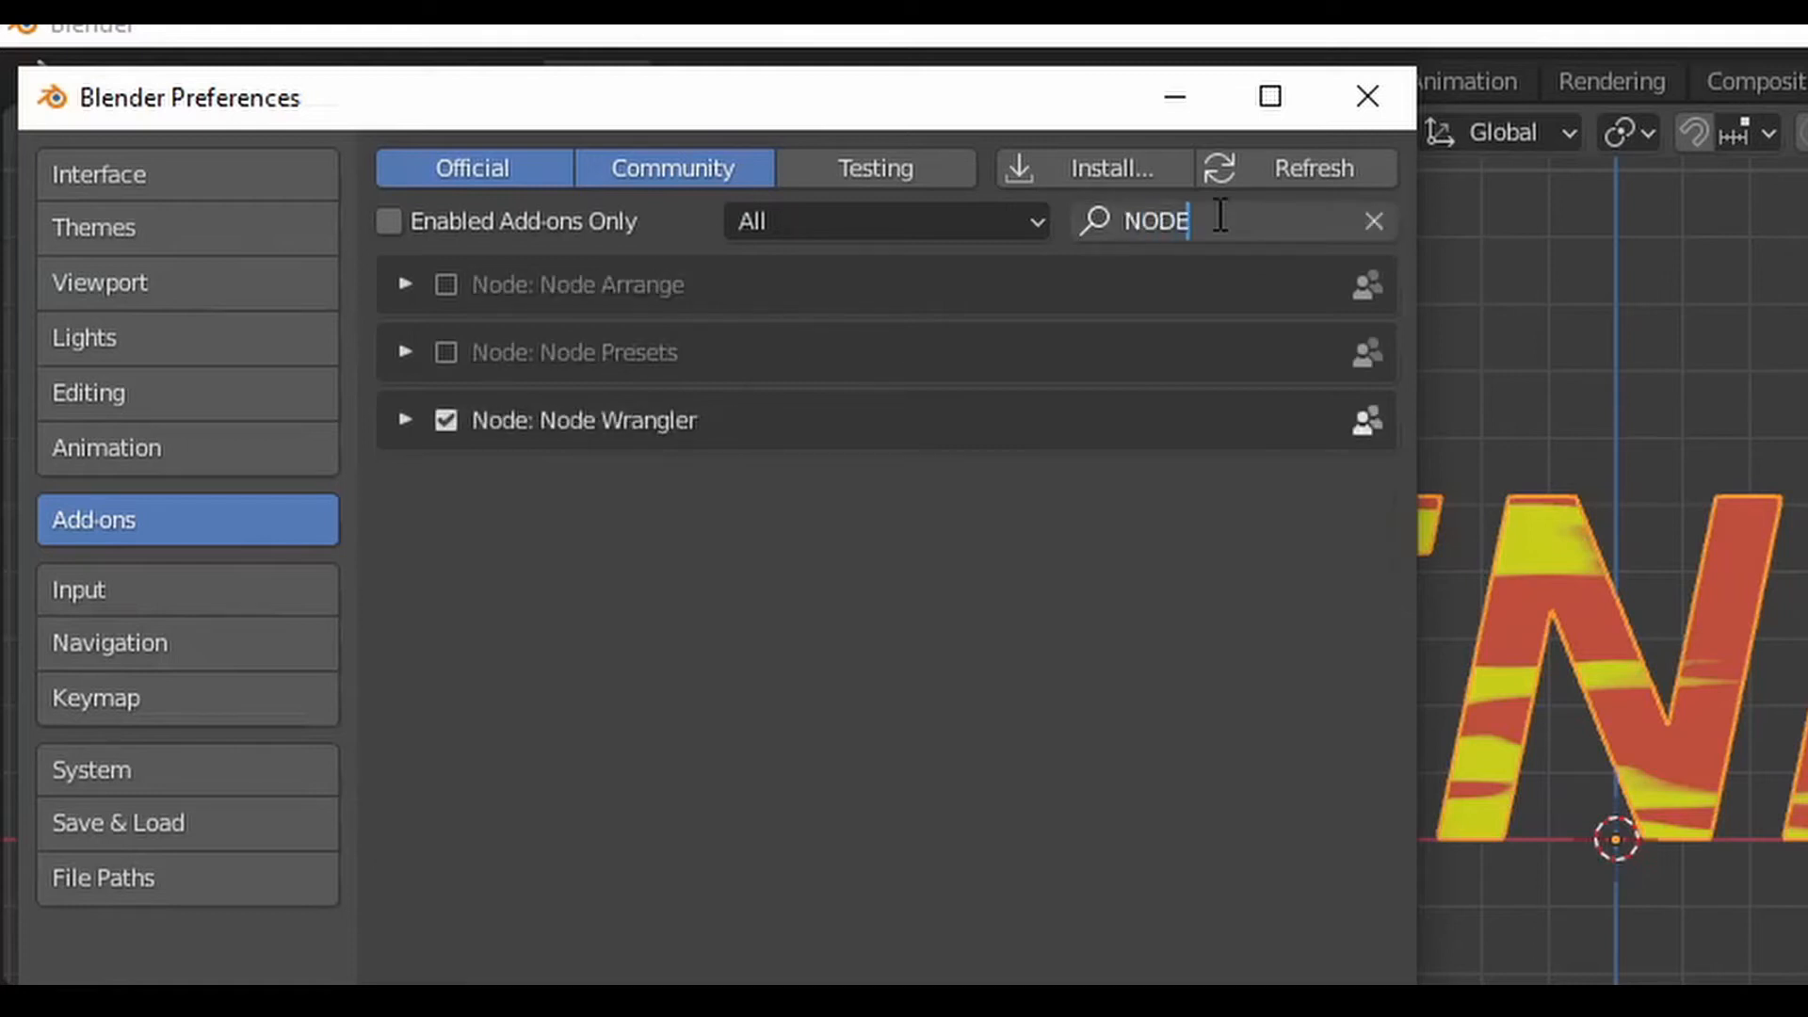
pyautogui.click(445, 424)
pyautogui.click(444, 424)
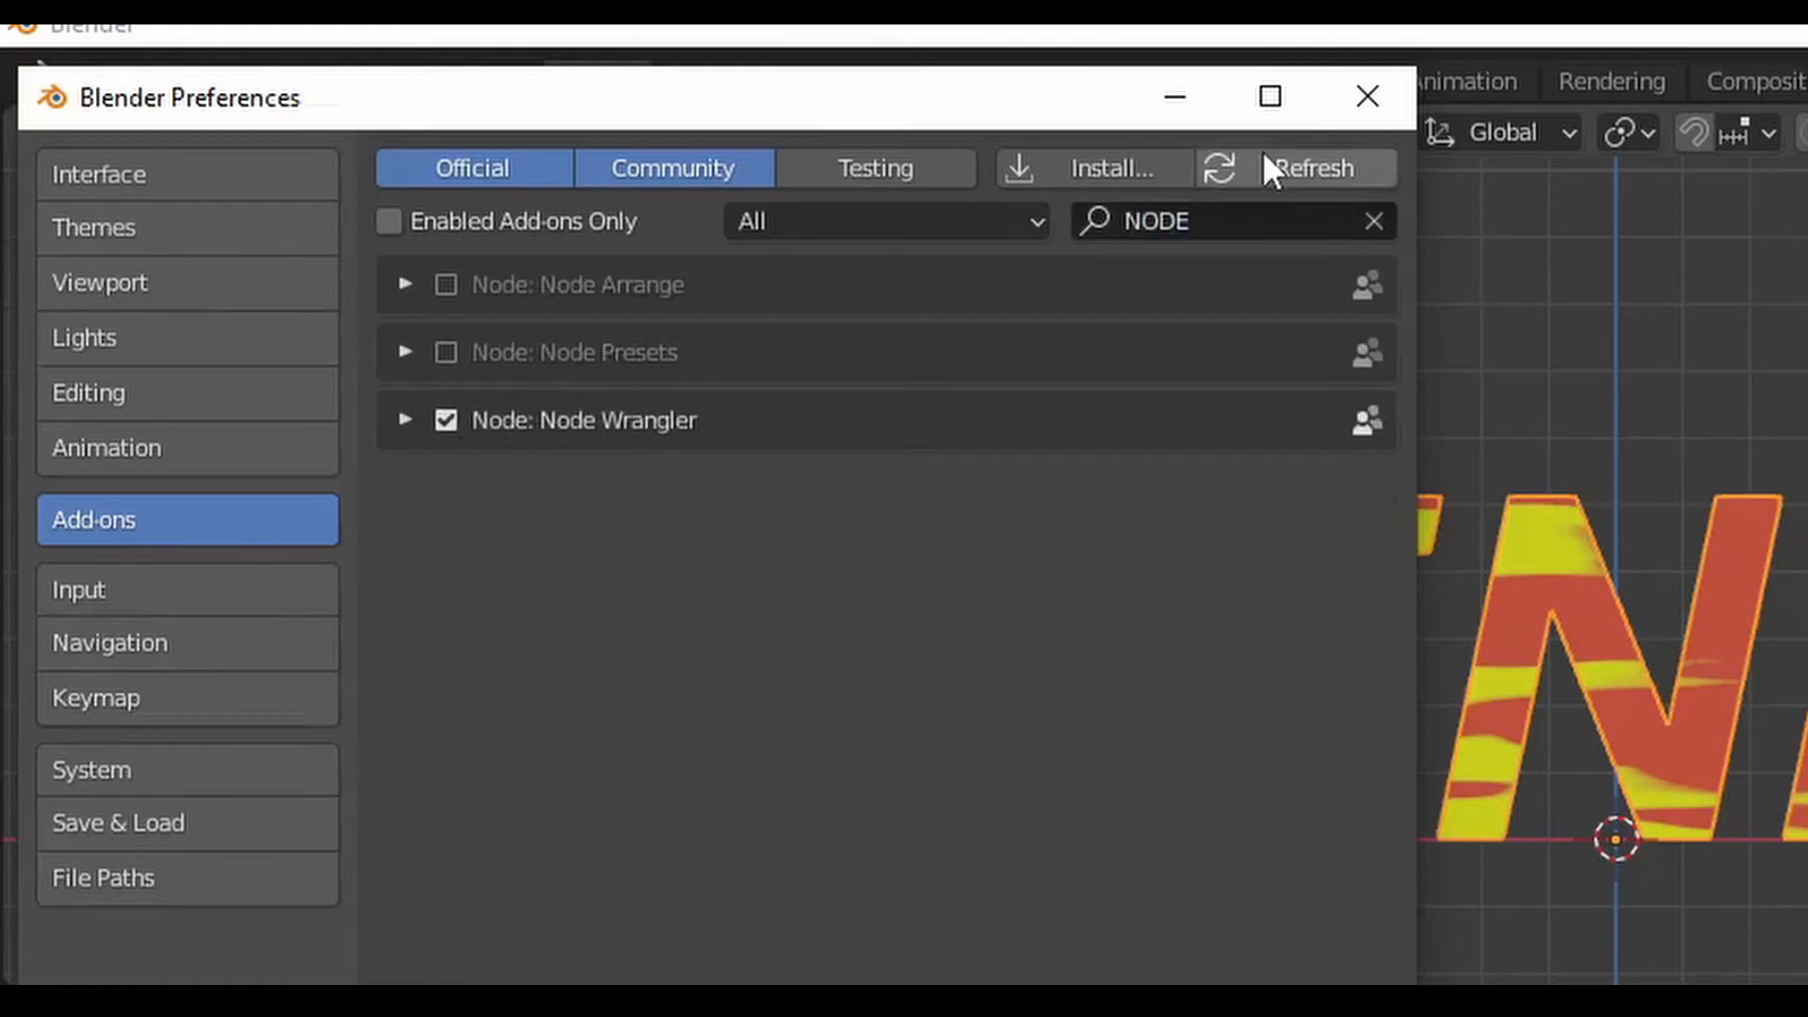
pyautogui.click(1336, 106)
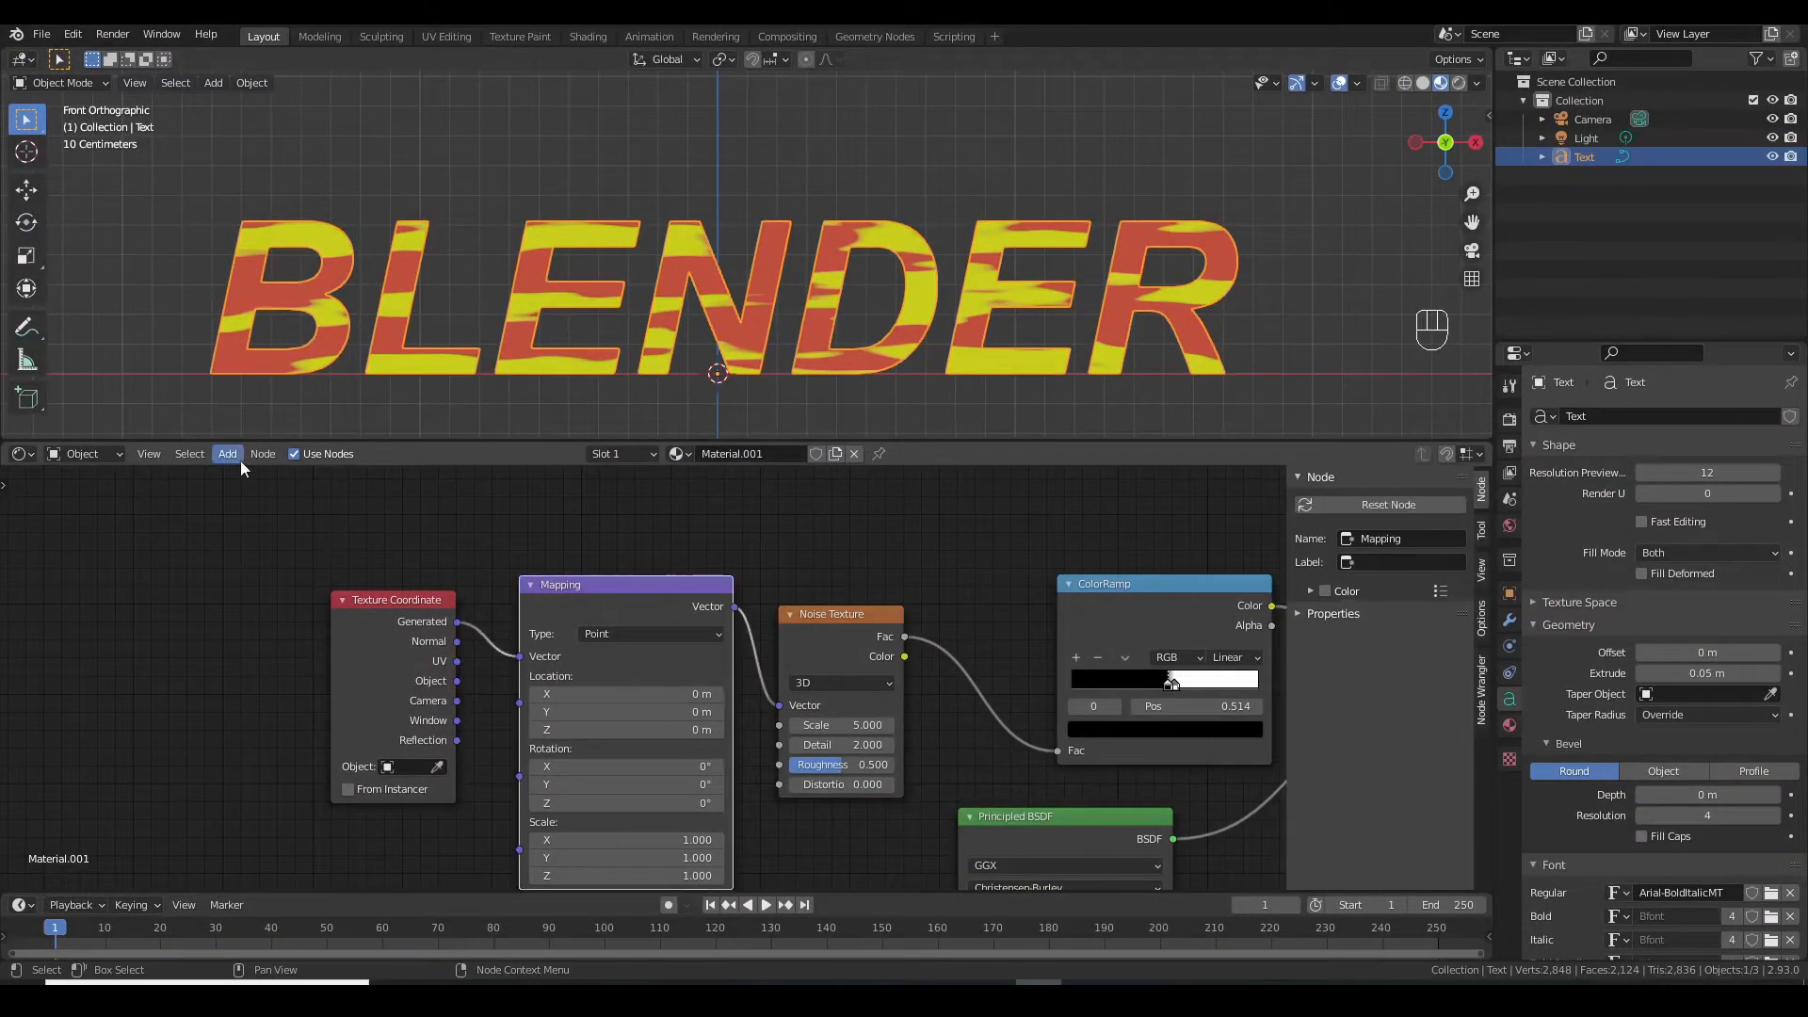
pyautogui.click(280, 558)
pyautogui.click(230, 458)
pyautogui.click(252, 476)
pyautogui.write('MAPPI')
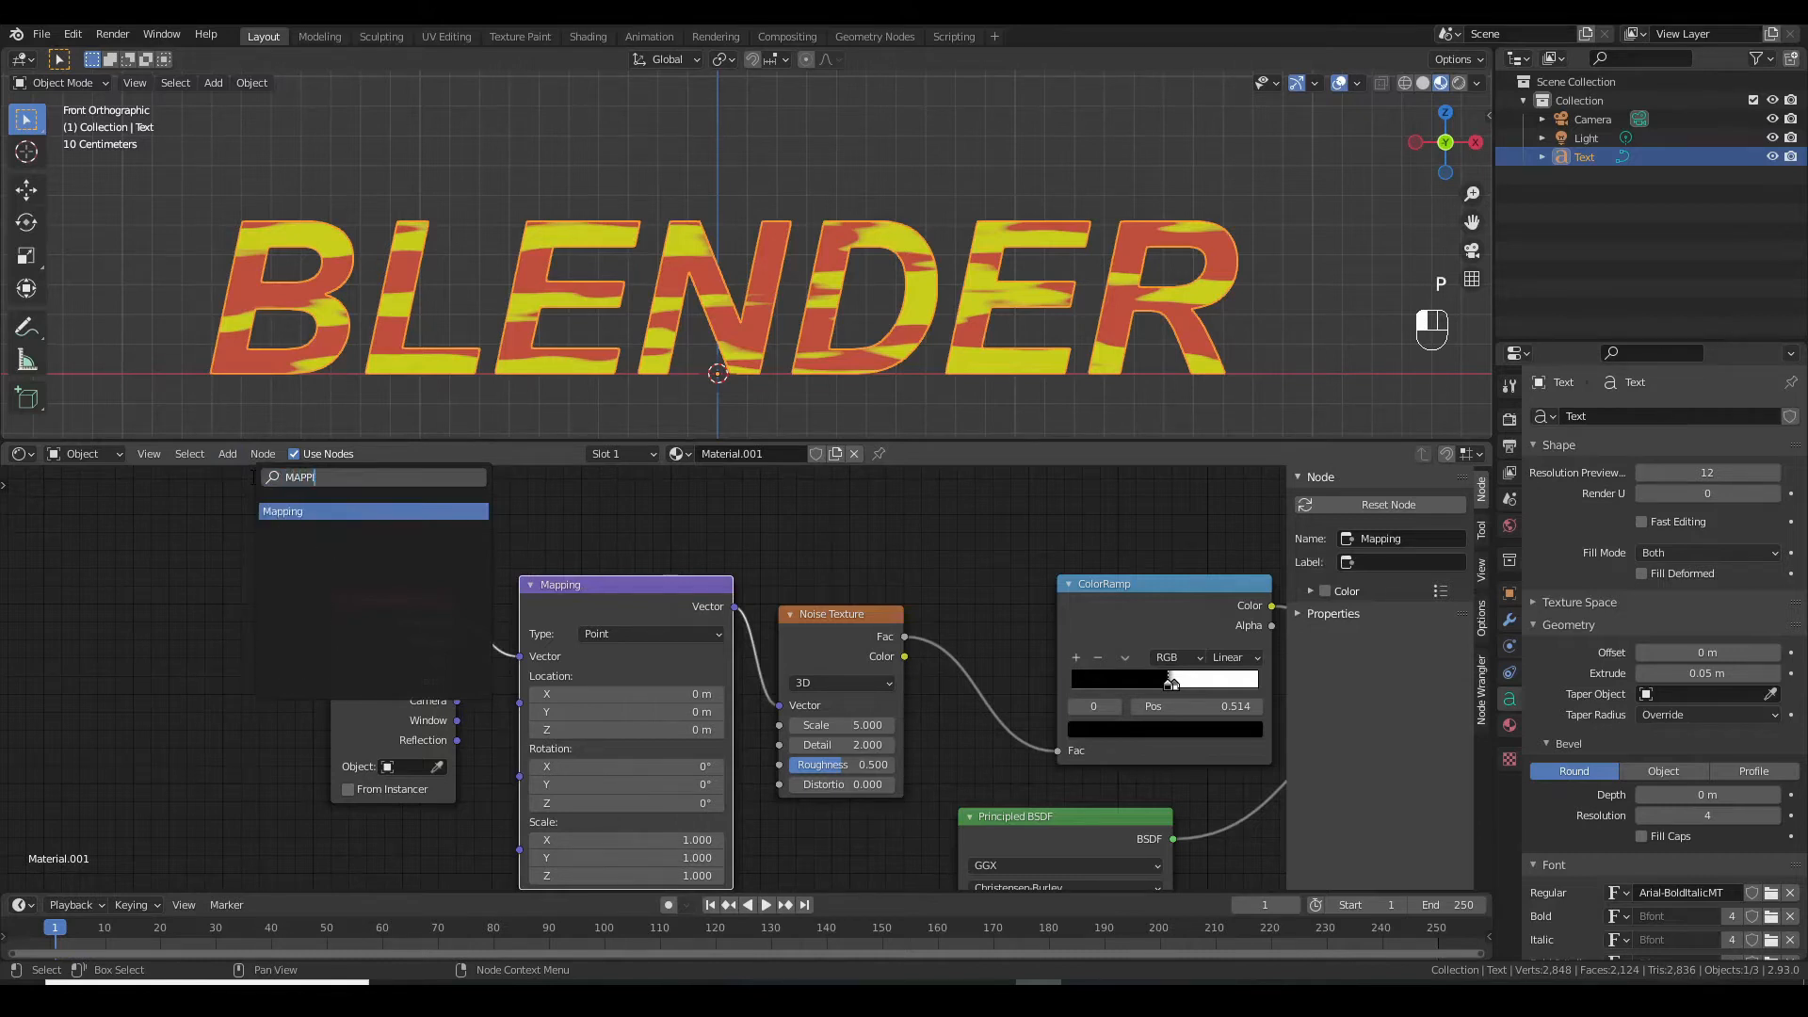
pyautogui.click(224, 538)
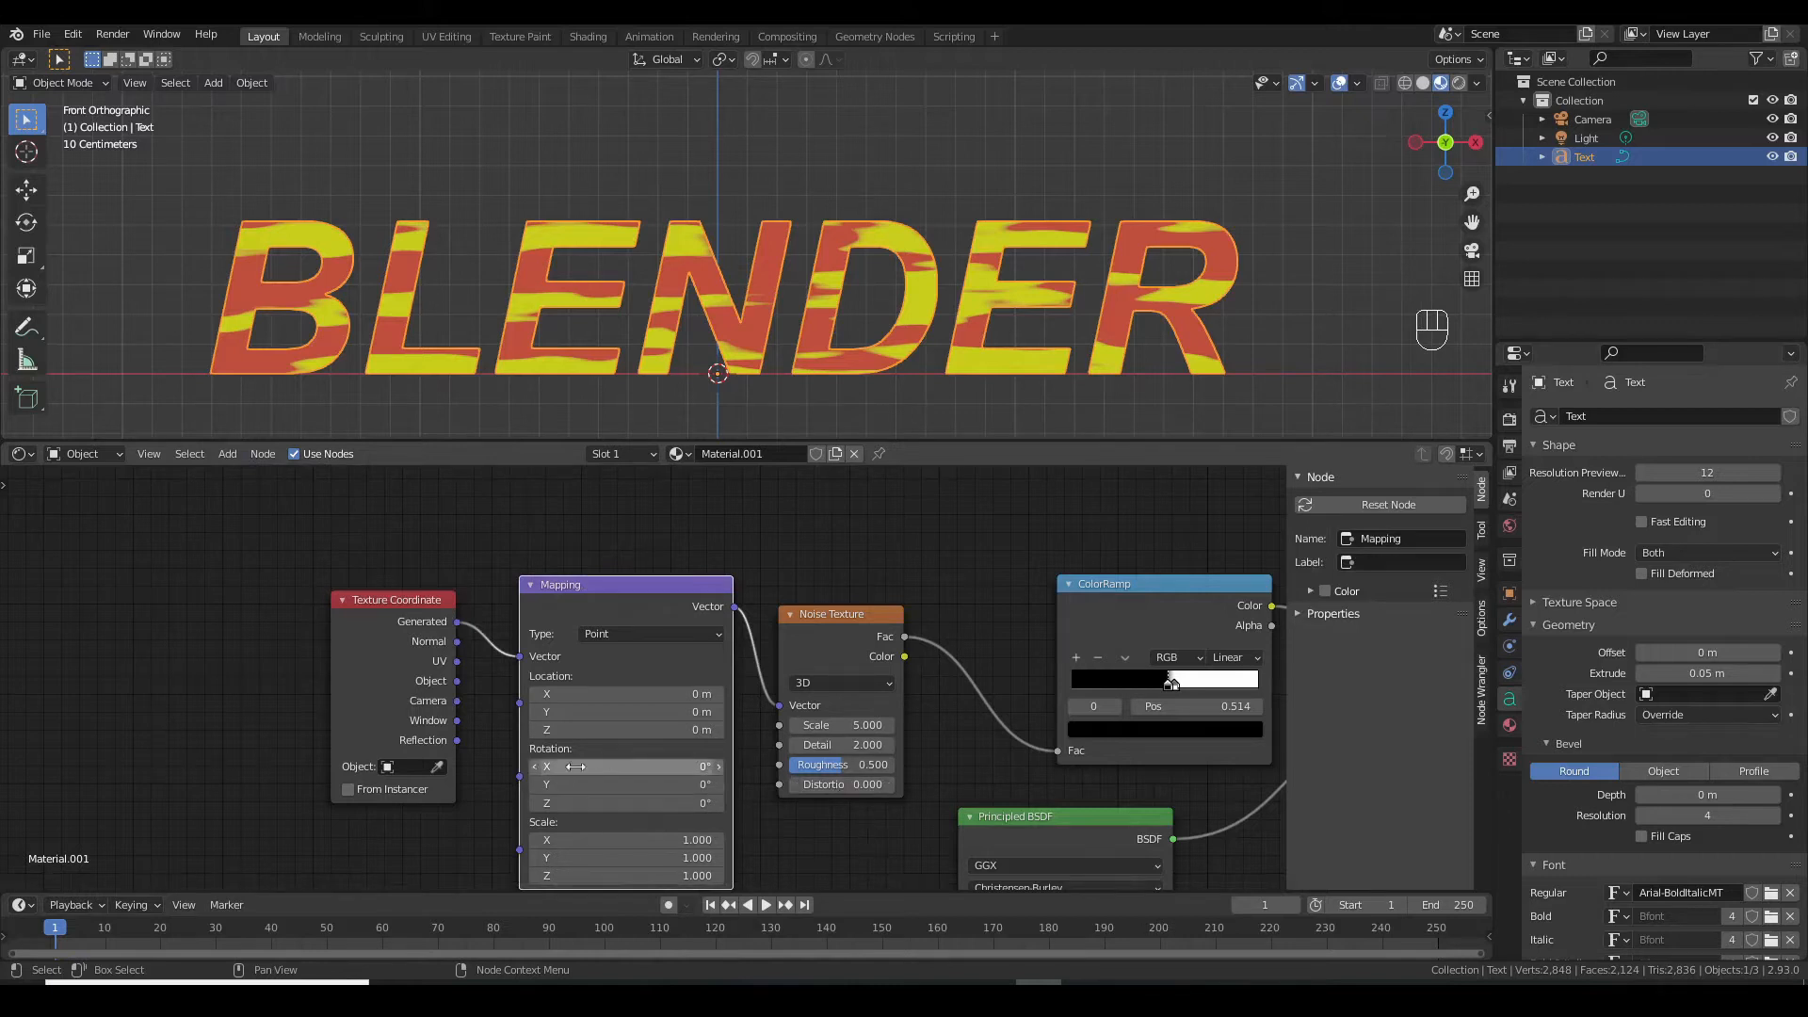
pyautogui.click(362, 641)
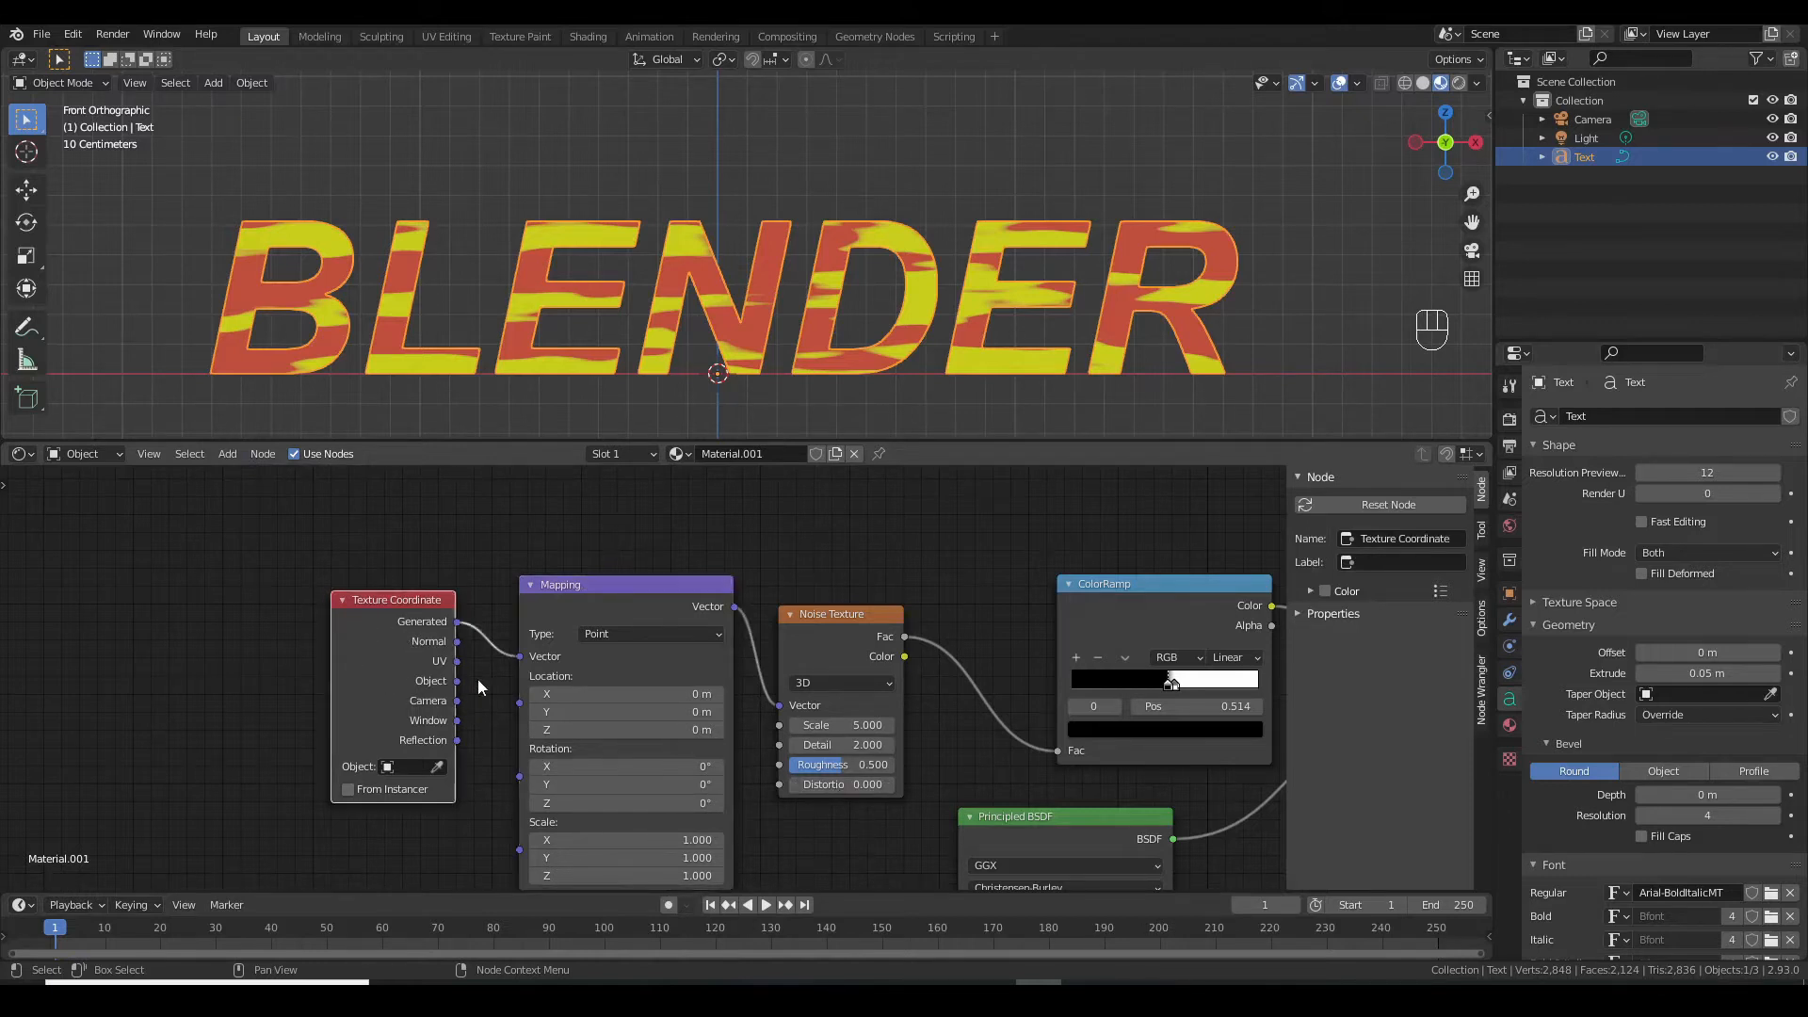
# Connect the Texture Coordinate node's Object output to the Mapping node's Vector input, and deselect the text
pyautogui.moveTo(458, 681); pyautogui.dragTo(518, 657)
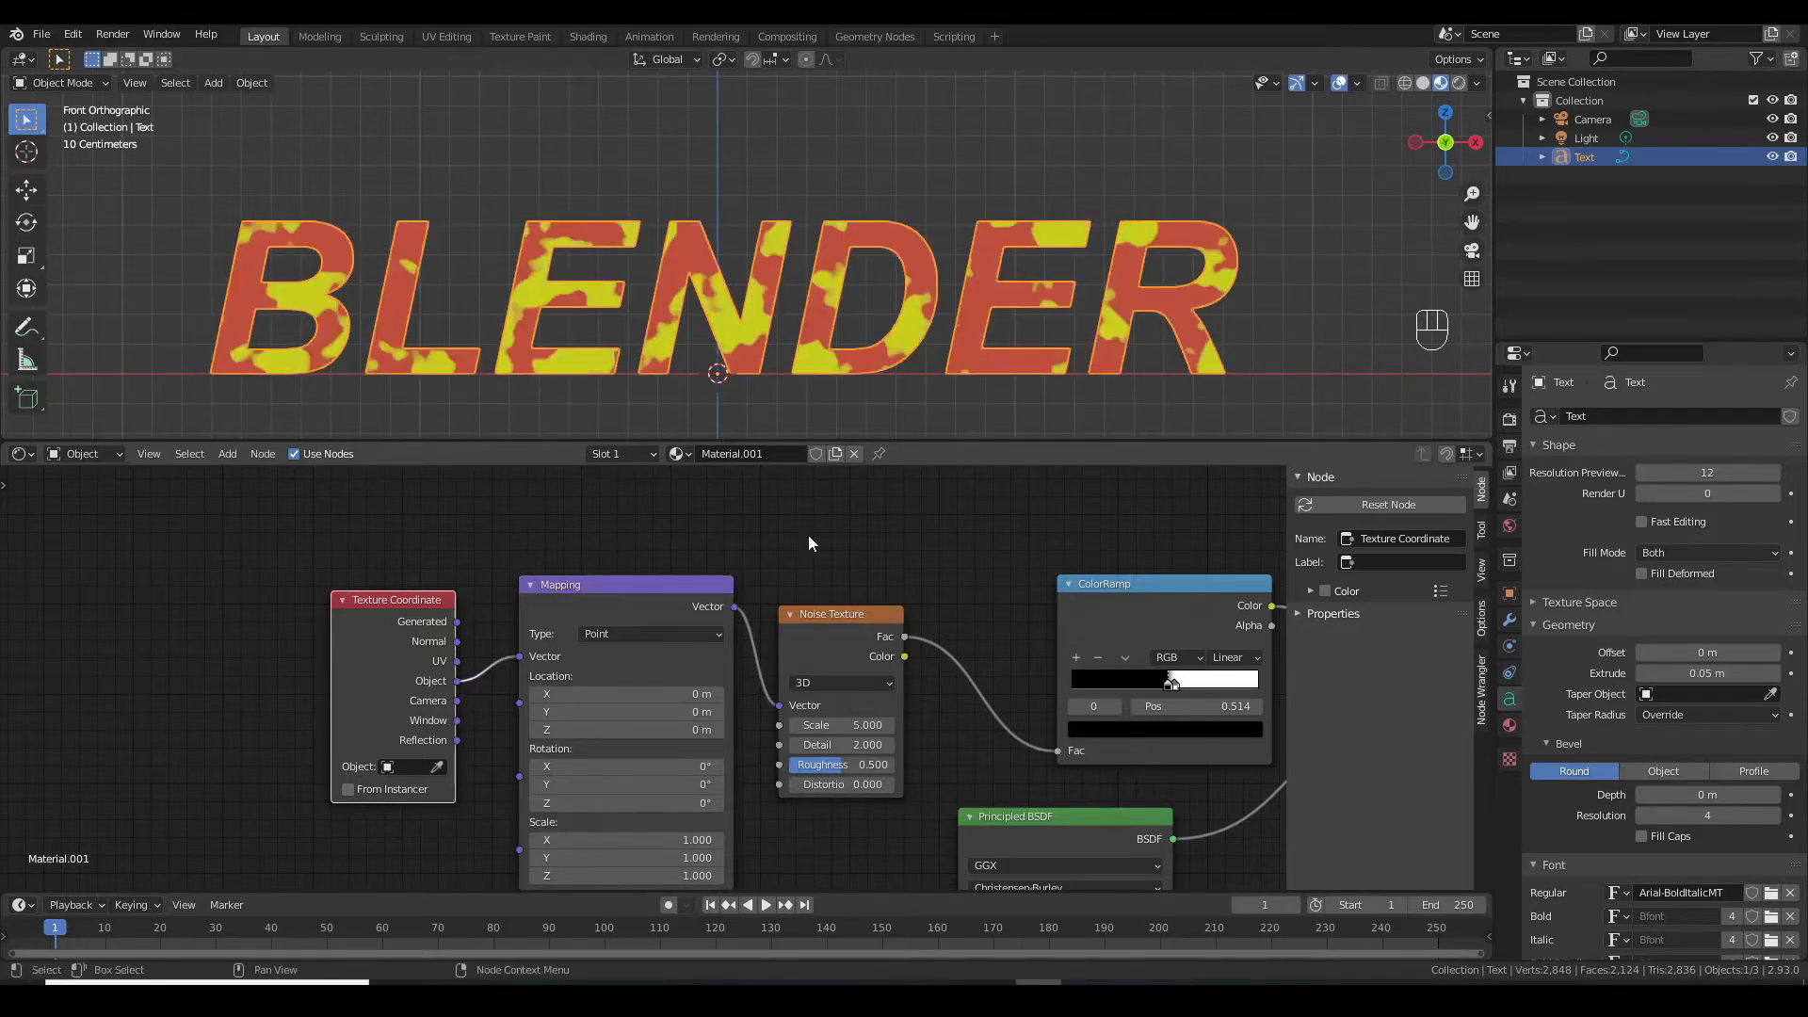
pyautogui.scroll(2, 802, 361)
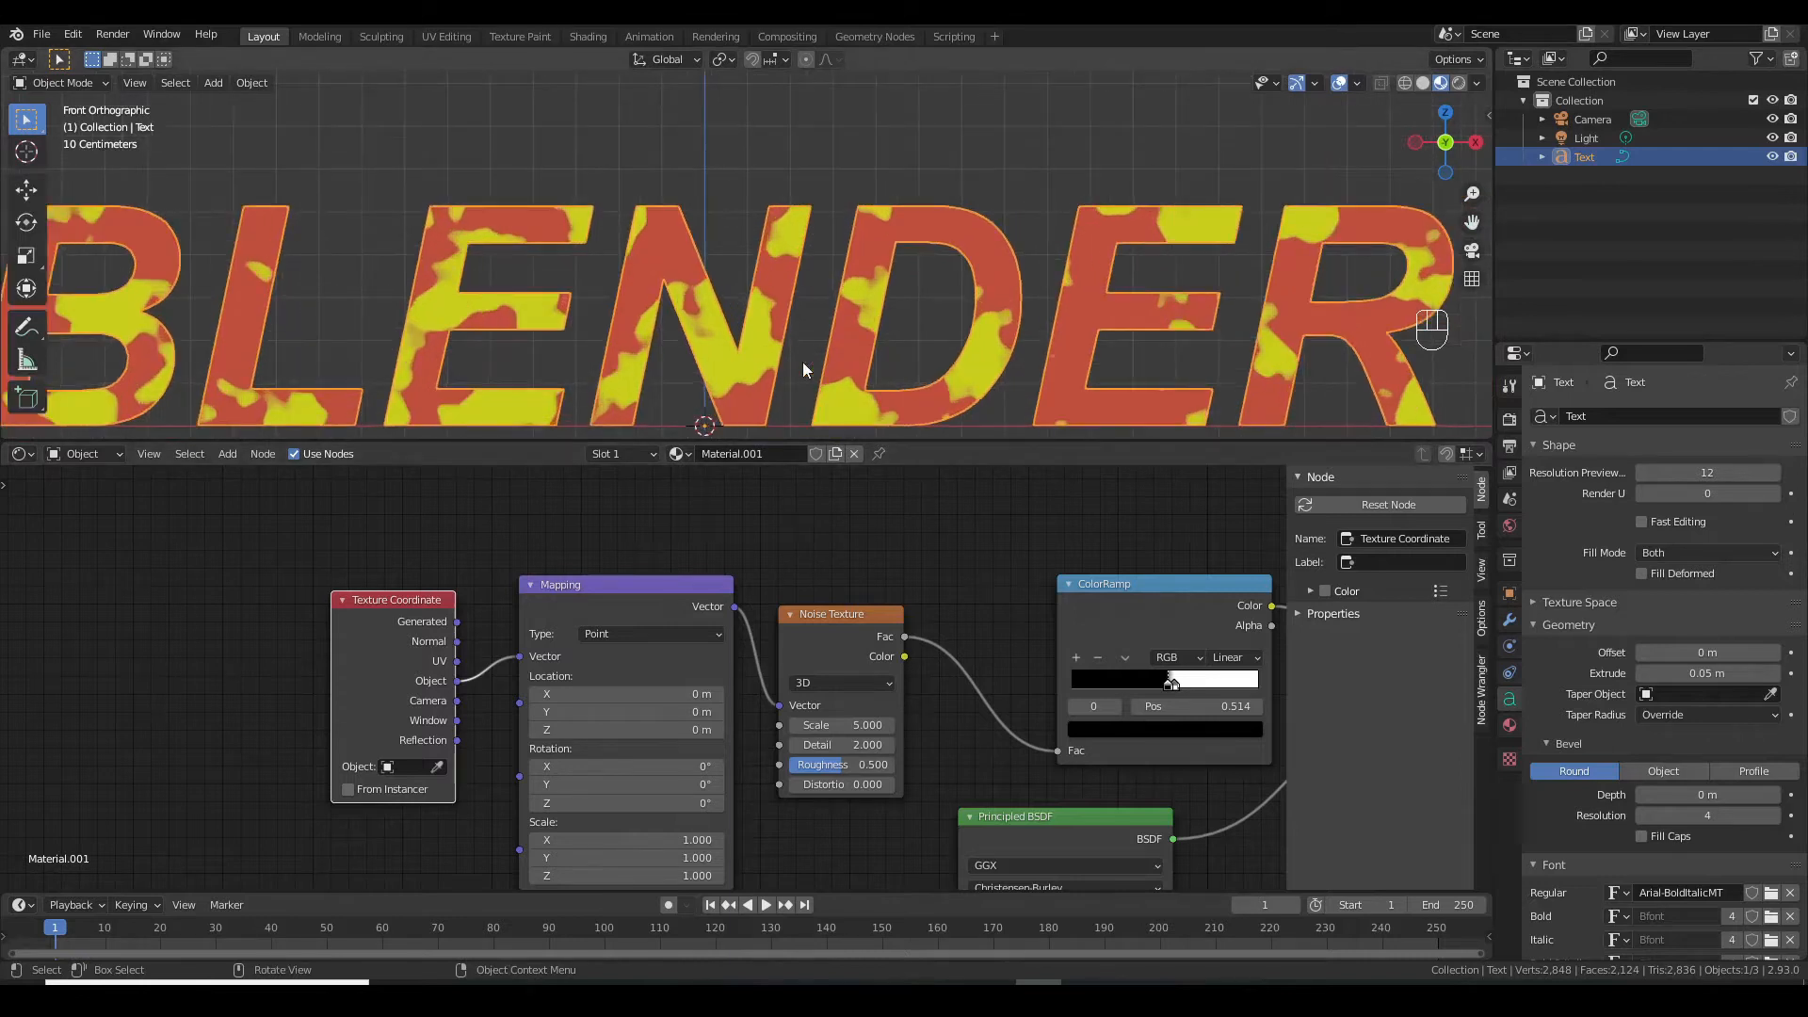
pyautogui.scroll(-3, 802, 361)
pyautogui.click(801, 386)
# Move the Material Output away from the Mix Shader and add a Transparent BSDF node in the free space between them
pyautogui.moveTo(781, 612); pyautogui.dragTo(167, 497, button='middle')
pyautogui.moveTo(1088, 640); pyautogui.dragTo(1232, 571)
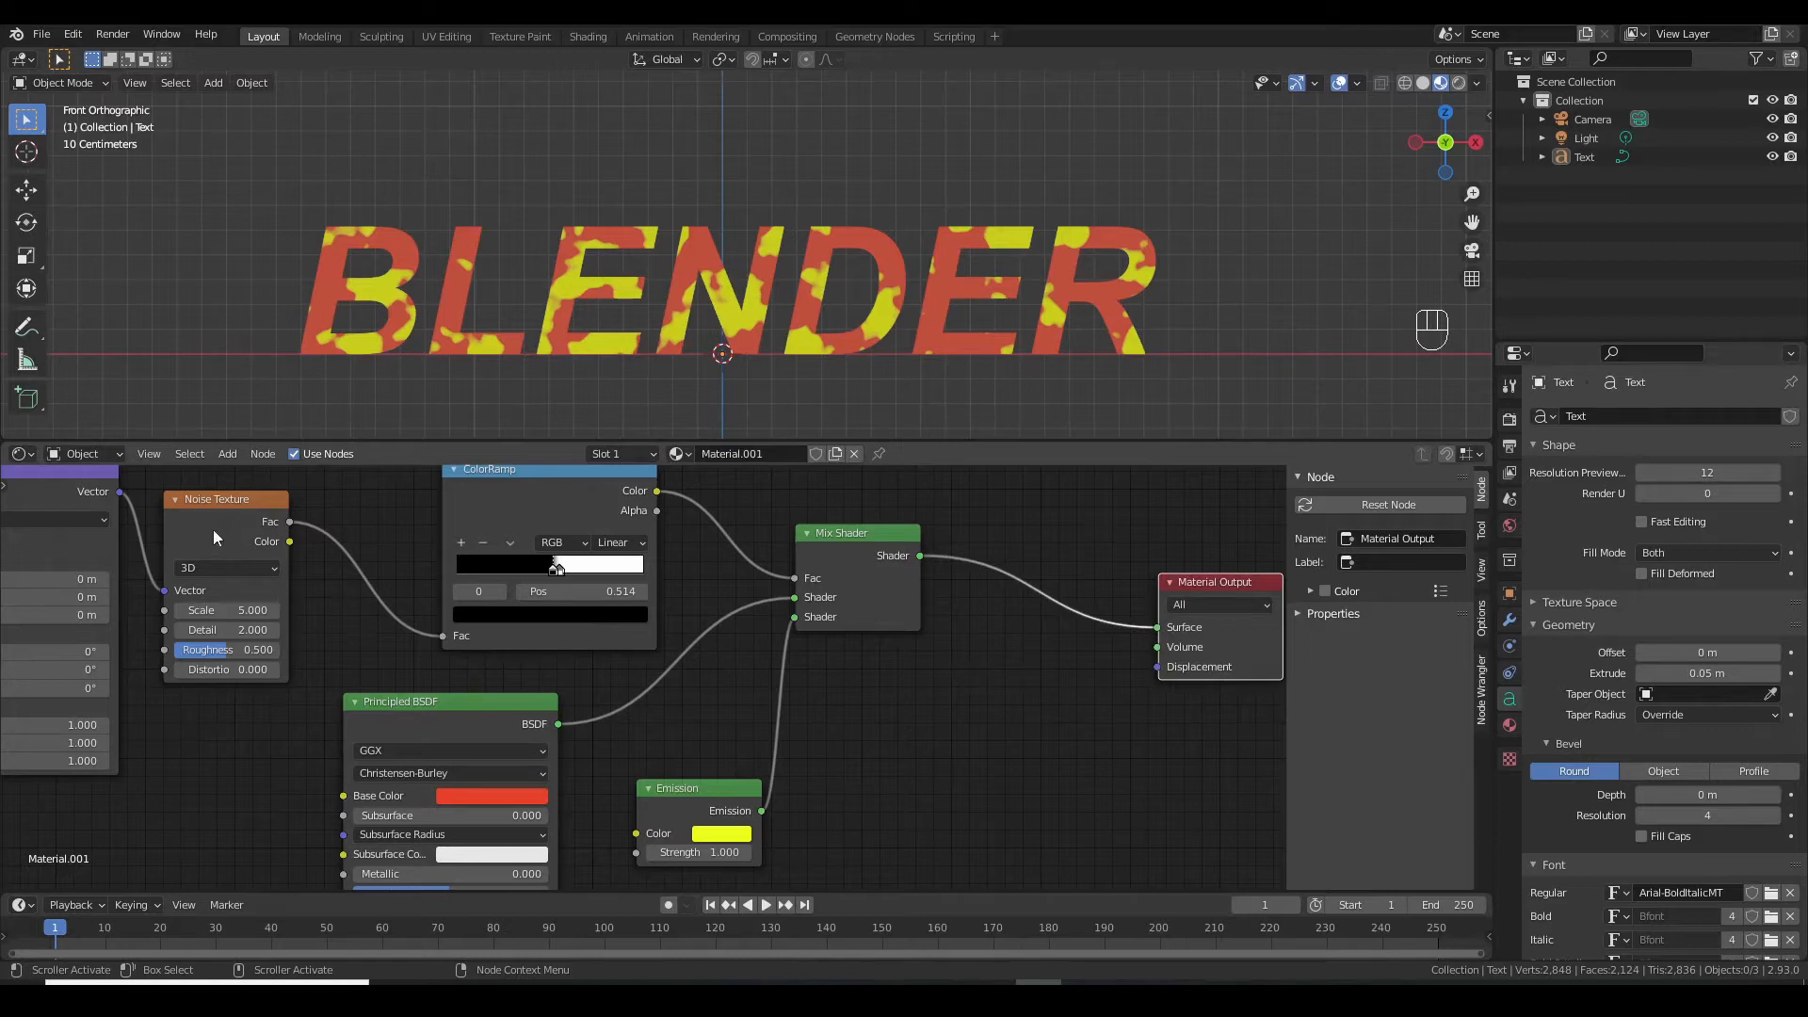
pyautogui.click(225, 455)
pyautogui.moveTo(263, 541)
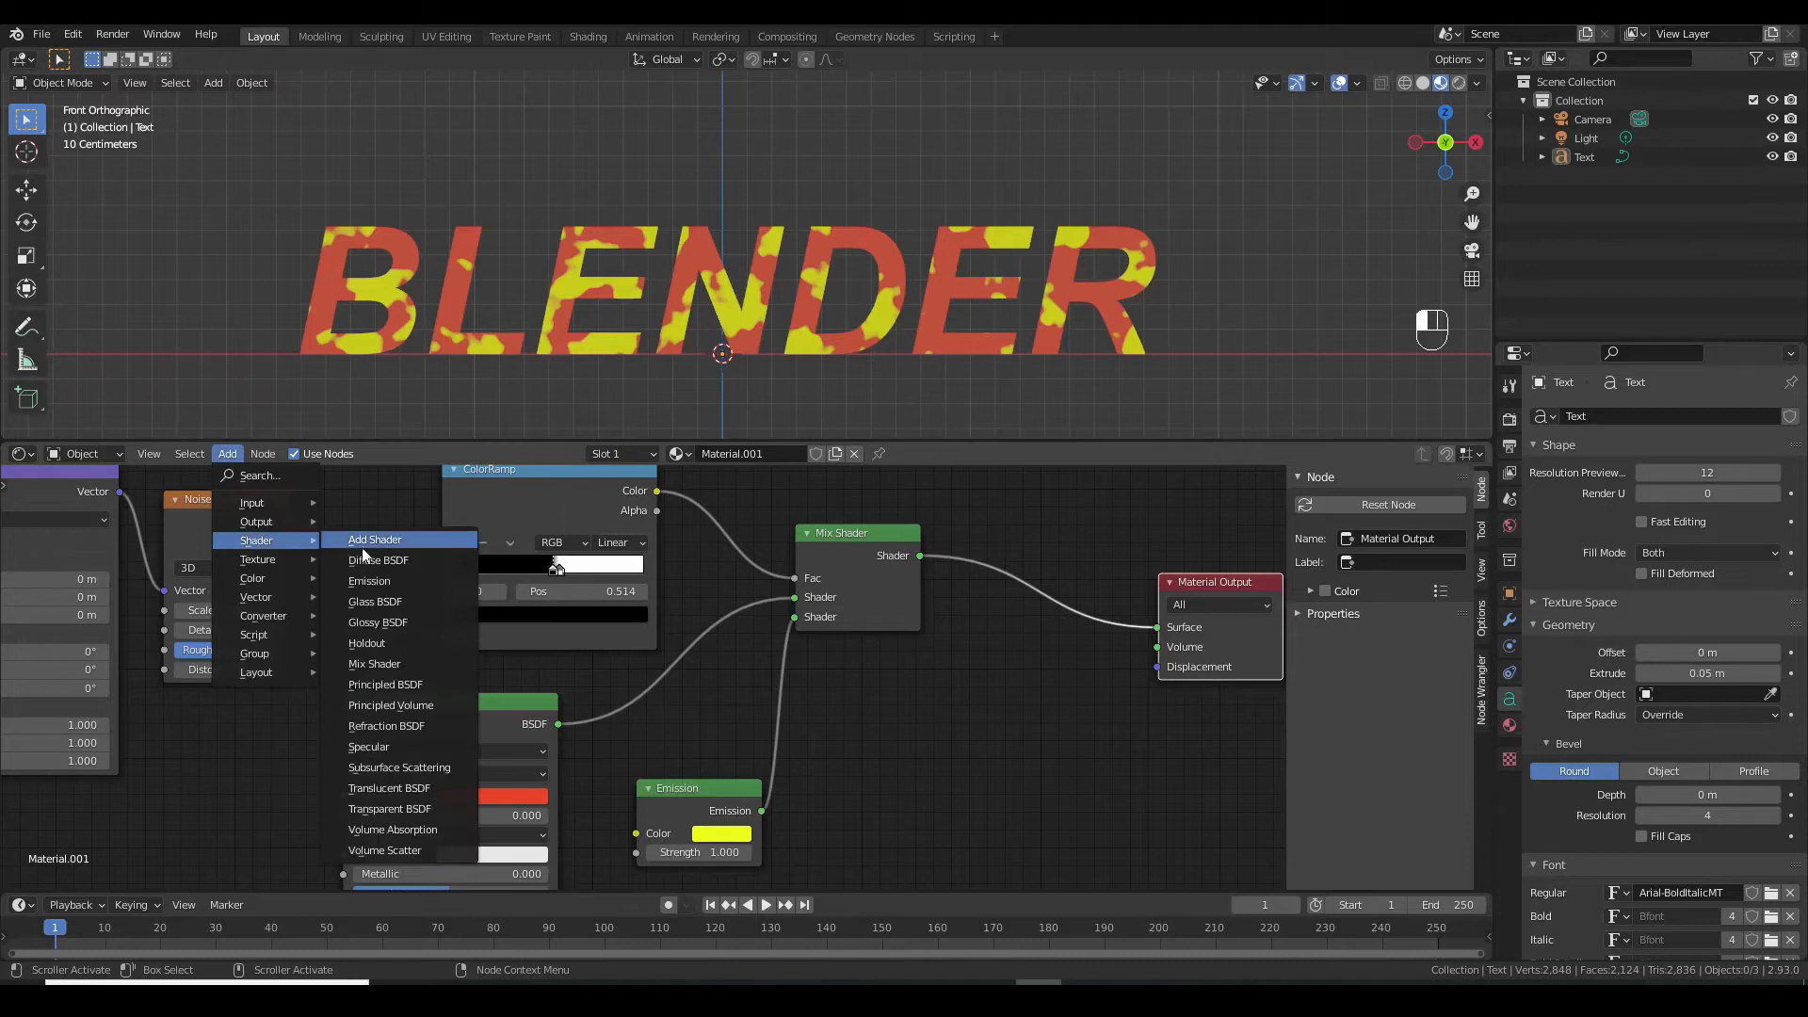
pyautogui.click(390, 811)
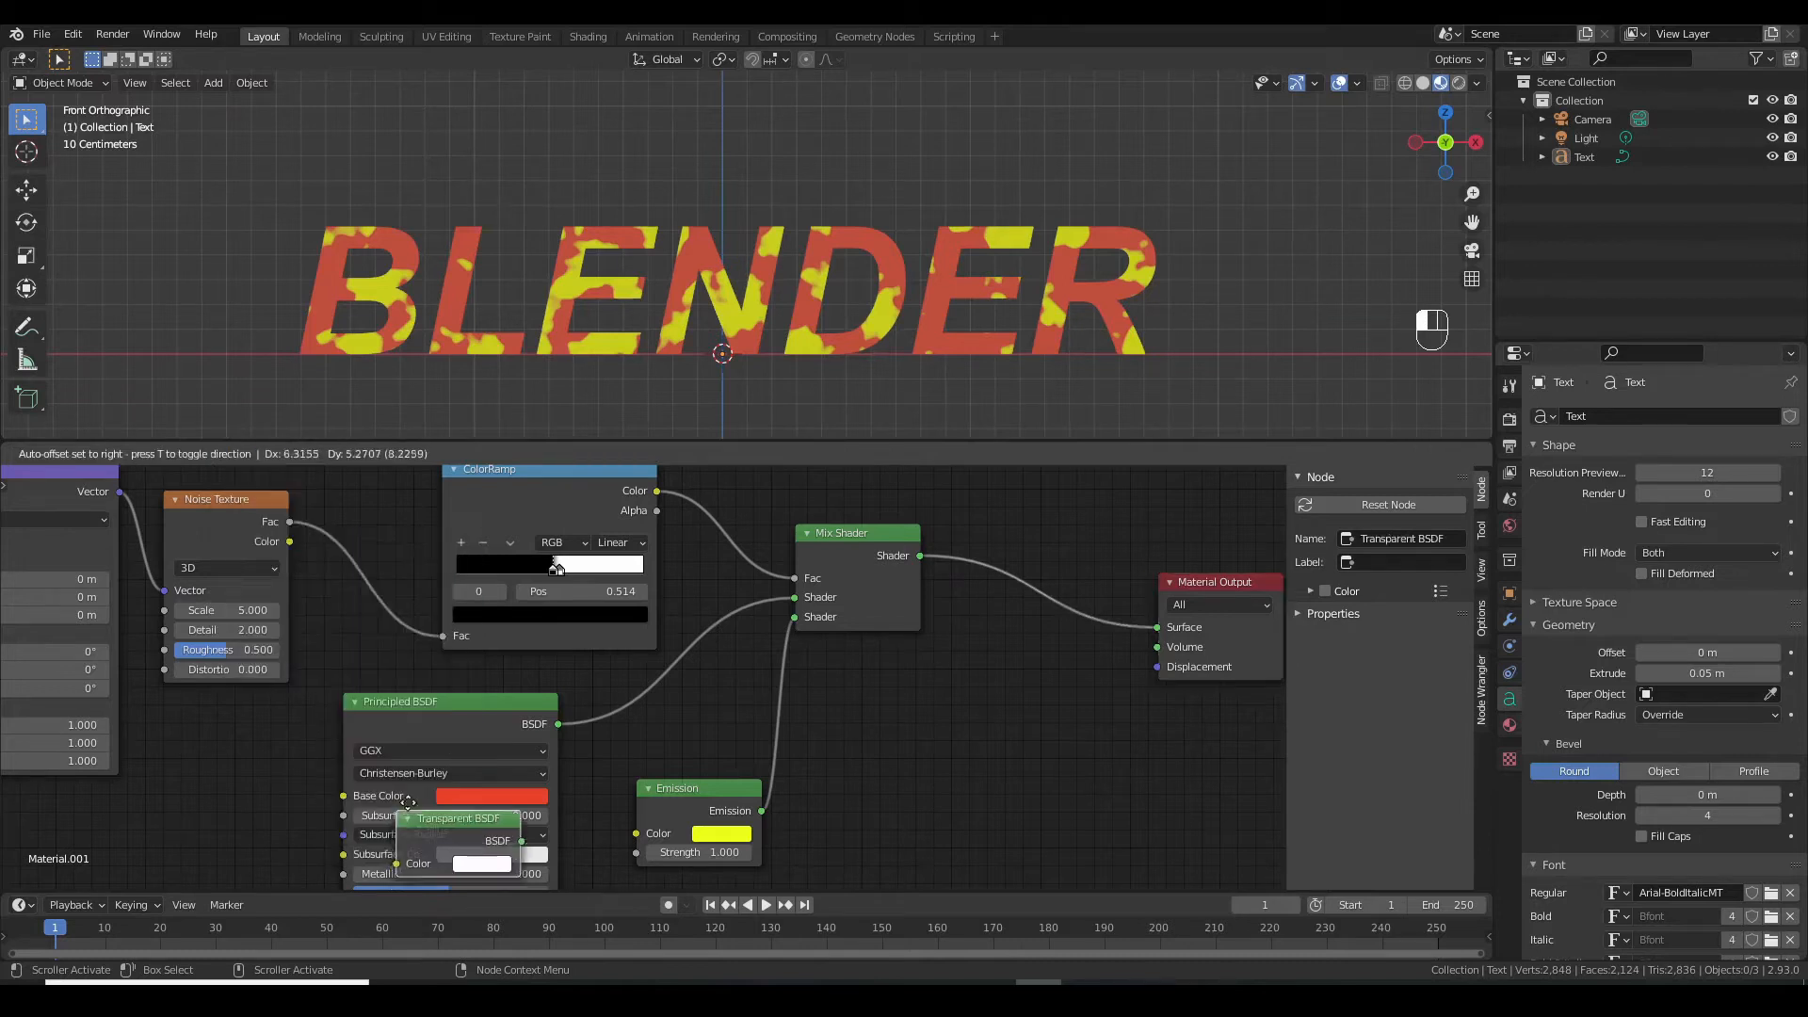
pyautogui.click(970, 676)
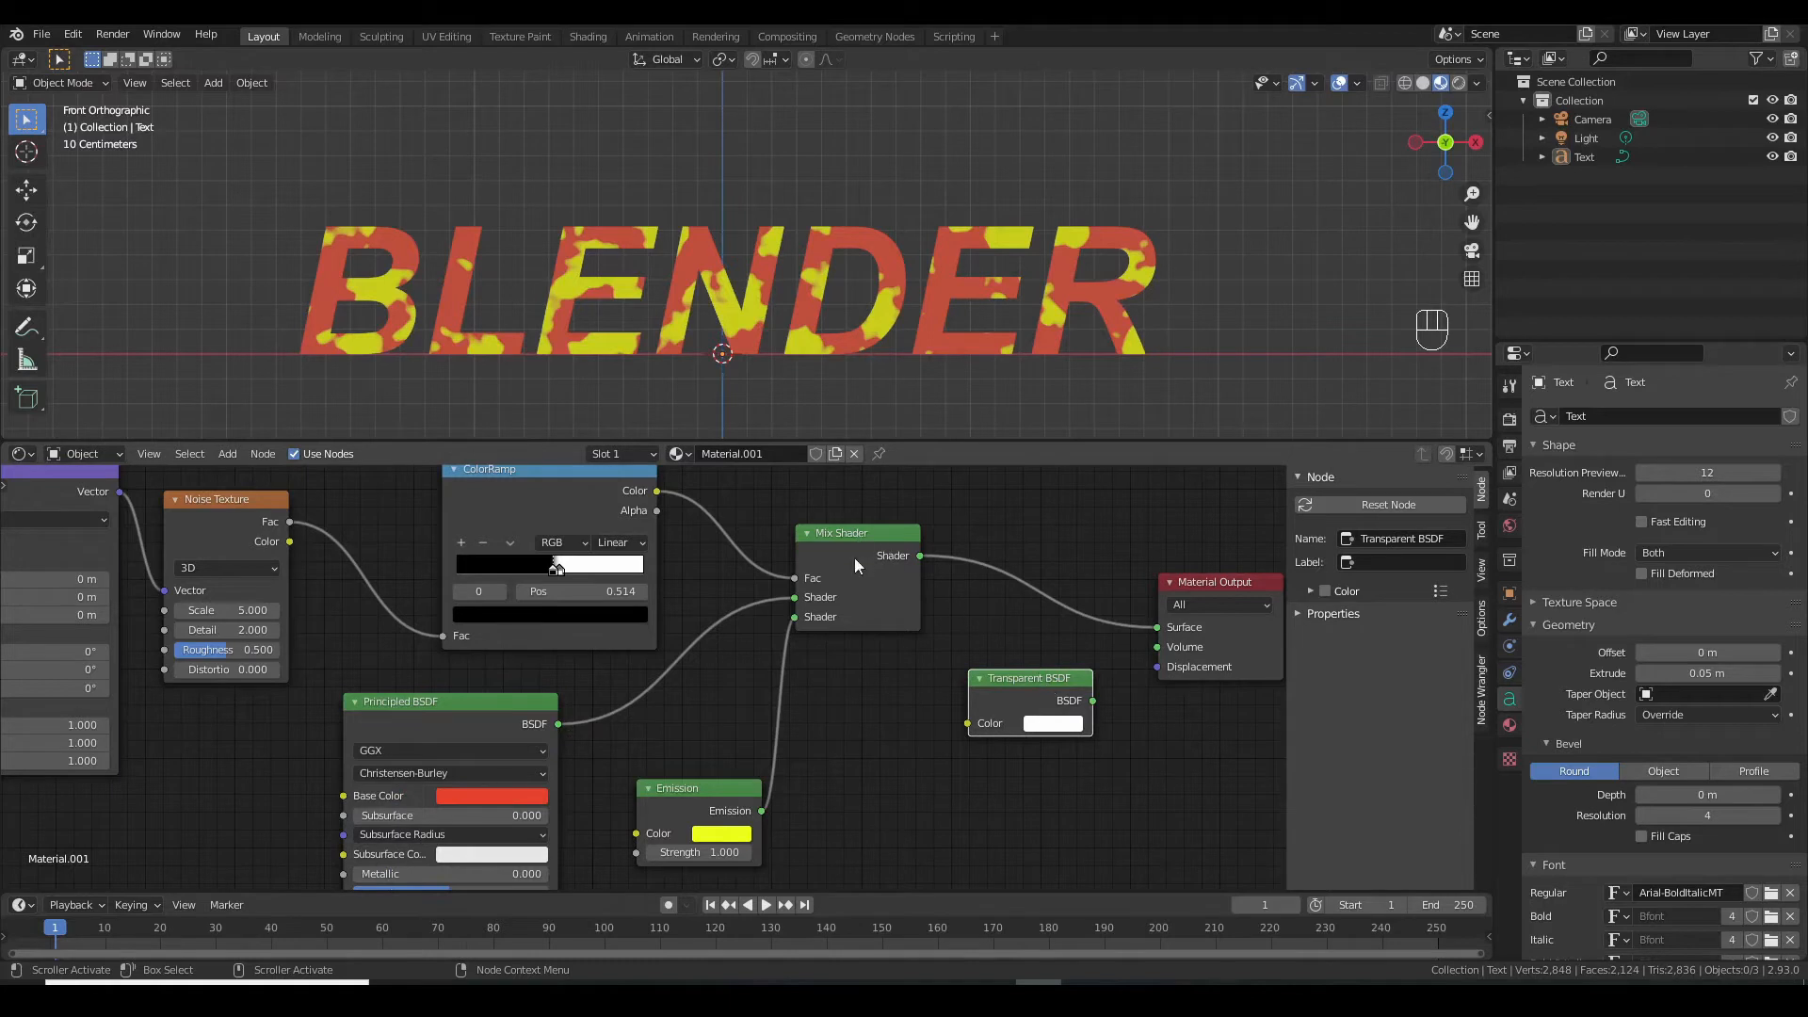
# Duplicate the Mix Shader and insert the copy into the link between the original Mix Shader and the Material Output
pyautogui.click(868, 534)
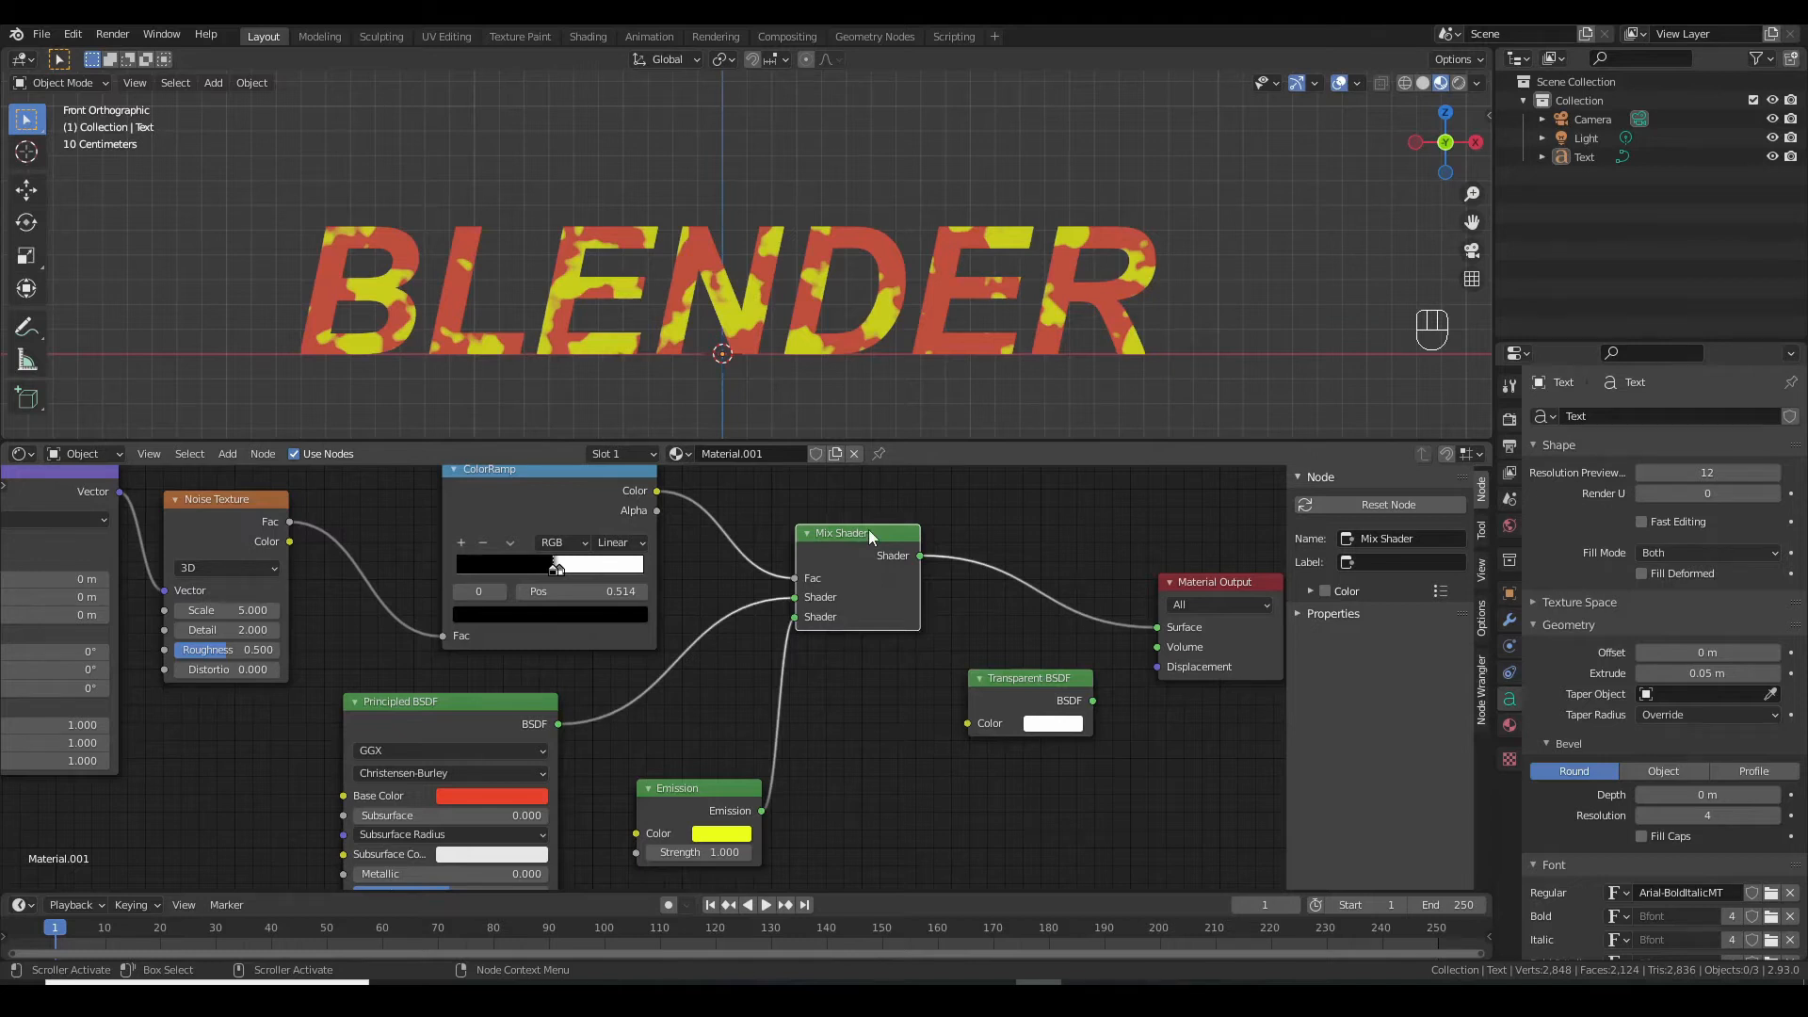
pyautogui.hotkey('shift', 'd')
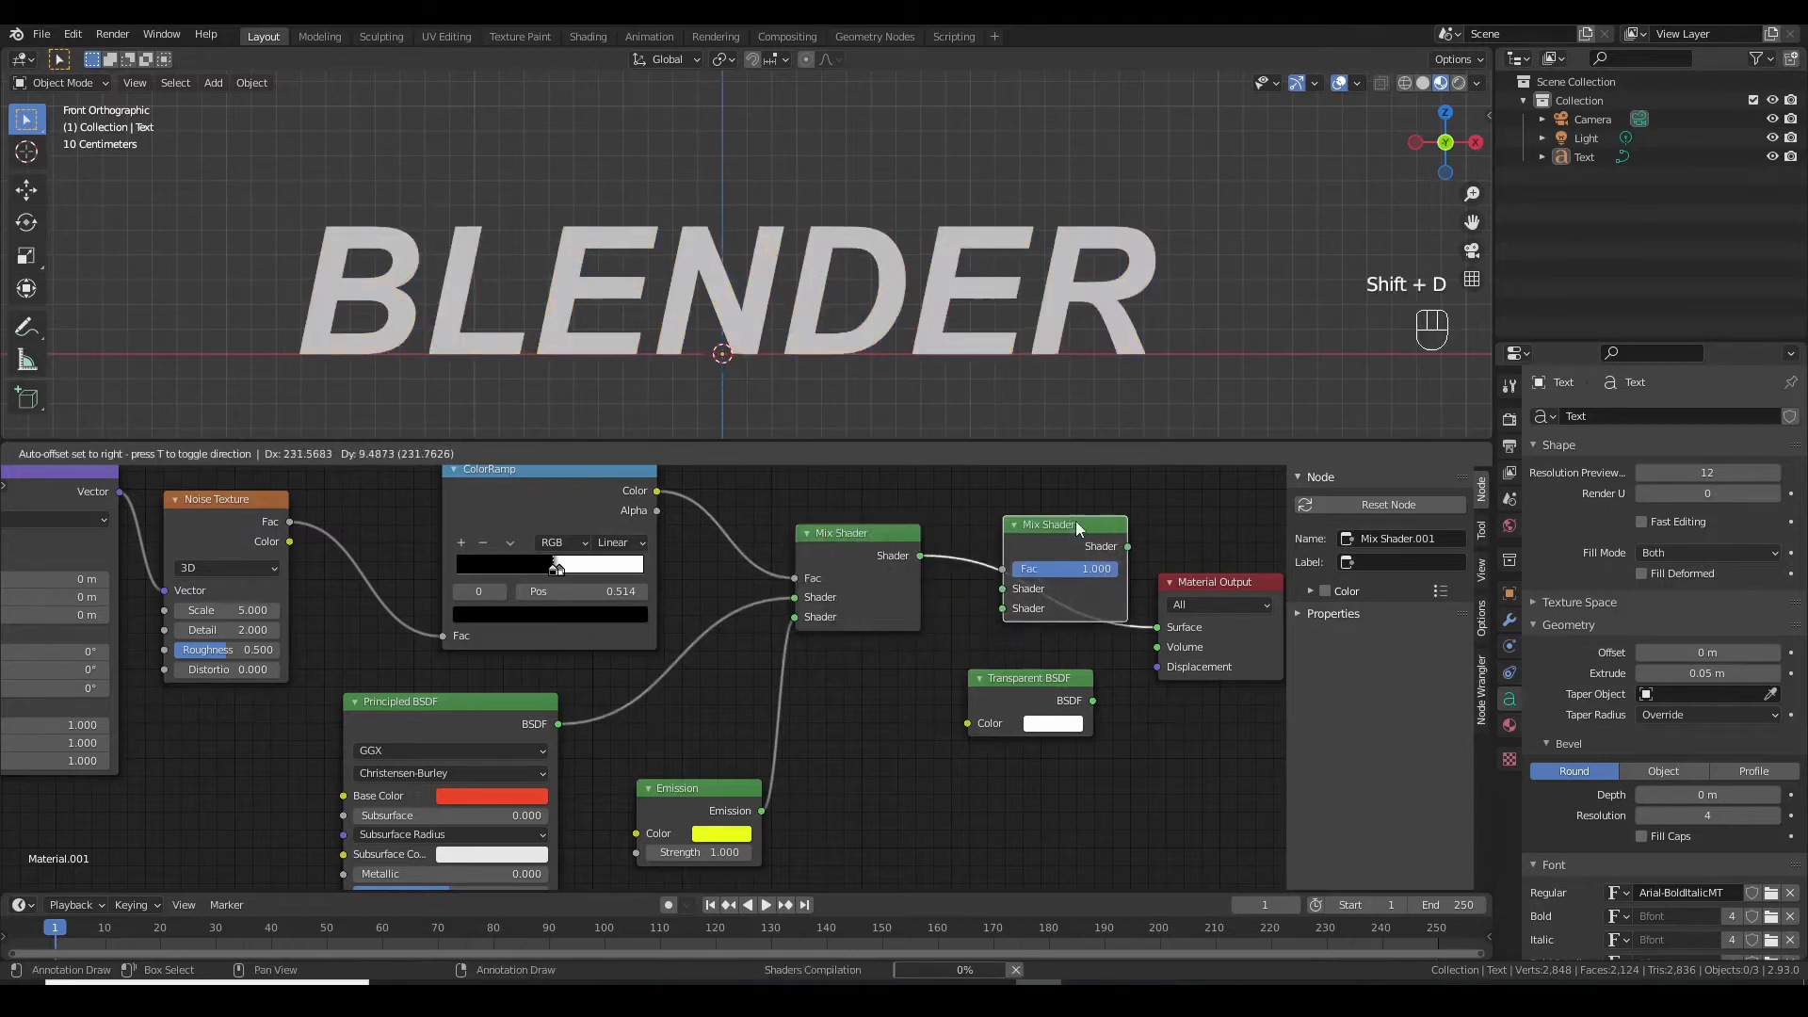
pyautogui.click(1075, 522)
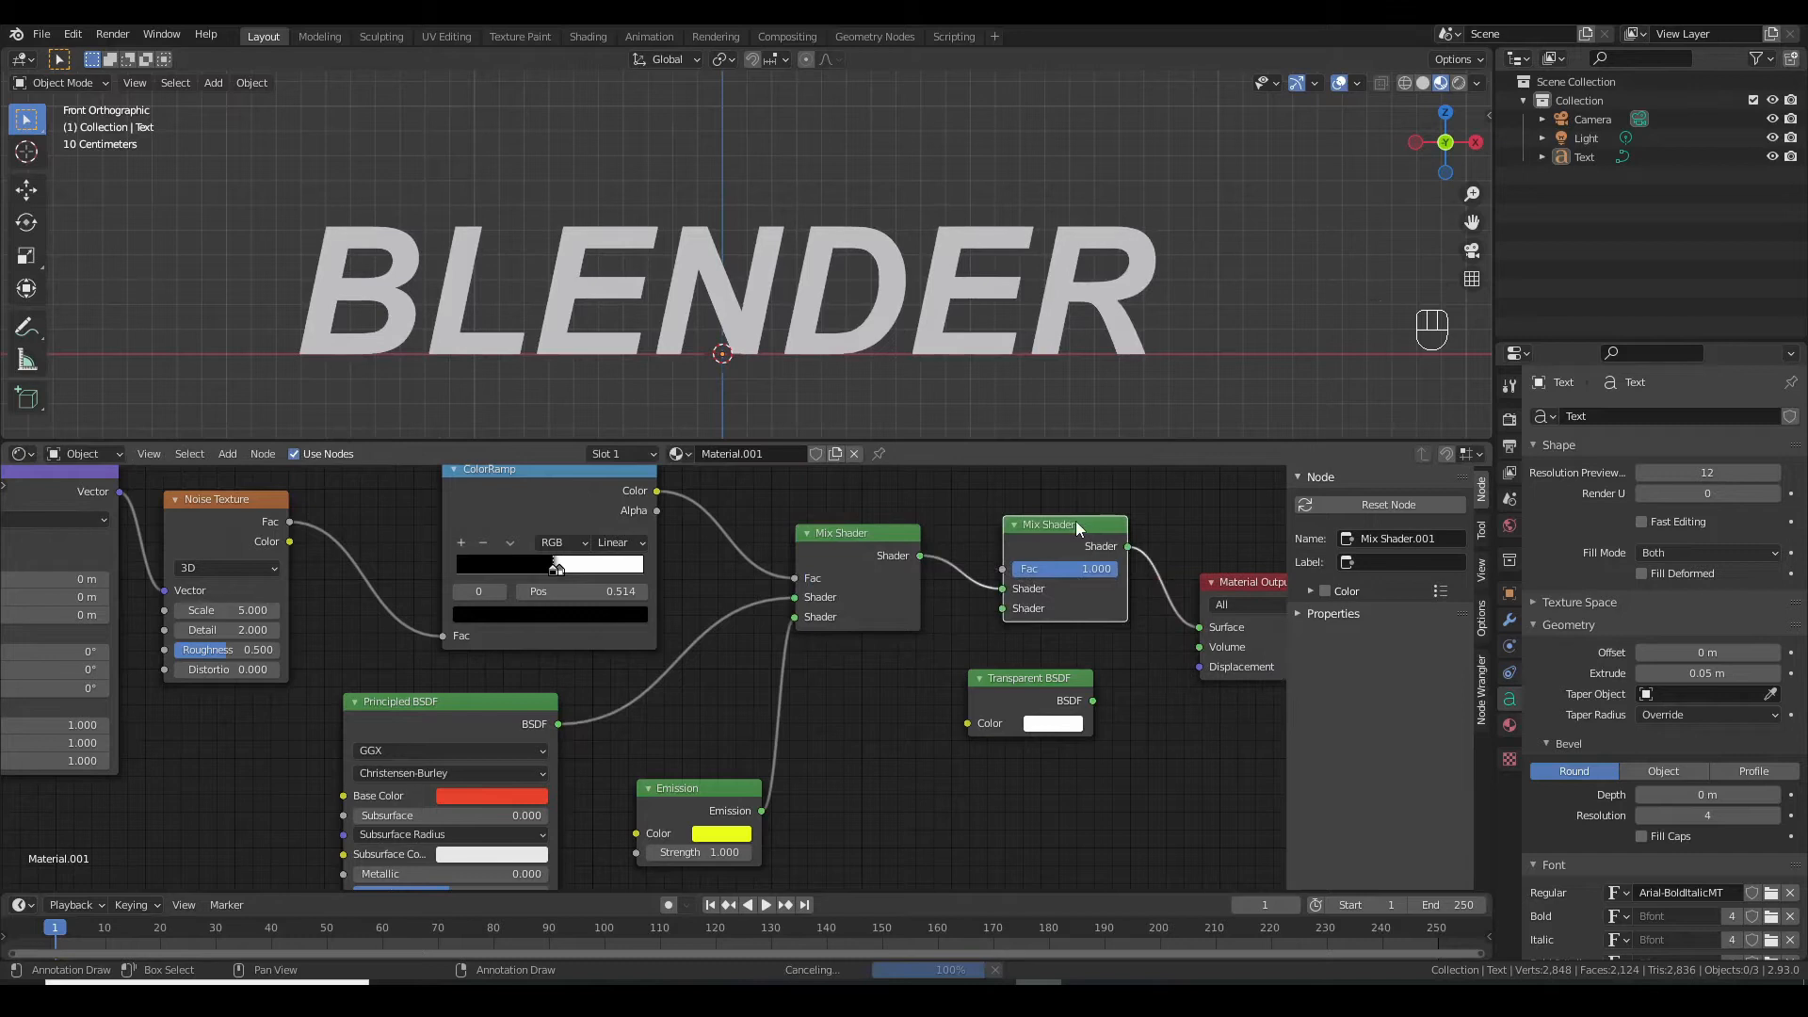
# Connect the Transparent BSDF to the duplicated Mix Shader's second Shader input, set that mixer's Fac to 1.000, and place the Transparent BSDF below it
pyautogui.moveTo(1007, 690); pyautogui.dragTo(879, 716)
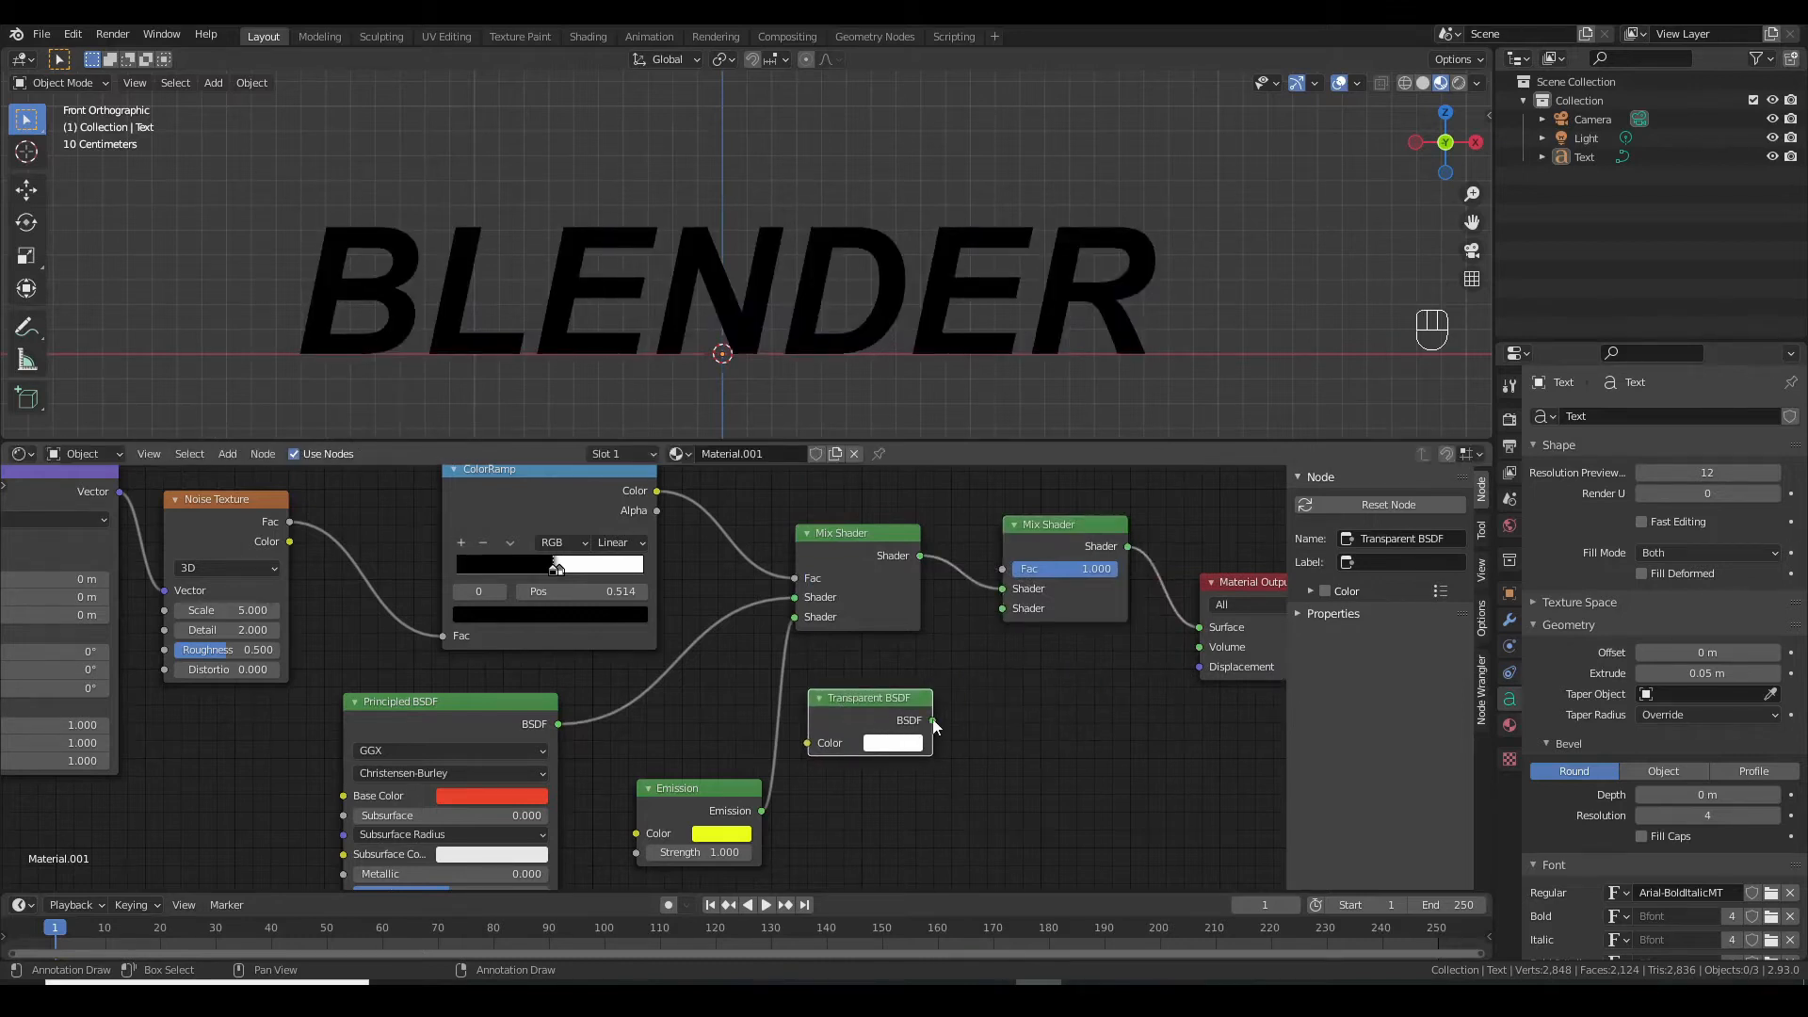
pyautogui.moveTo(933, 721); pyautogui.dragTo(959, 568)
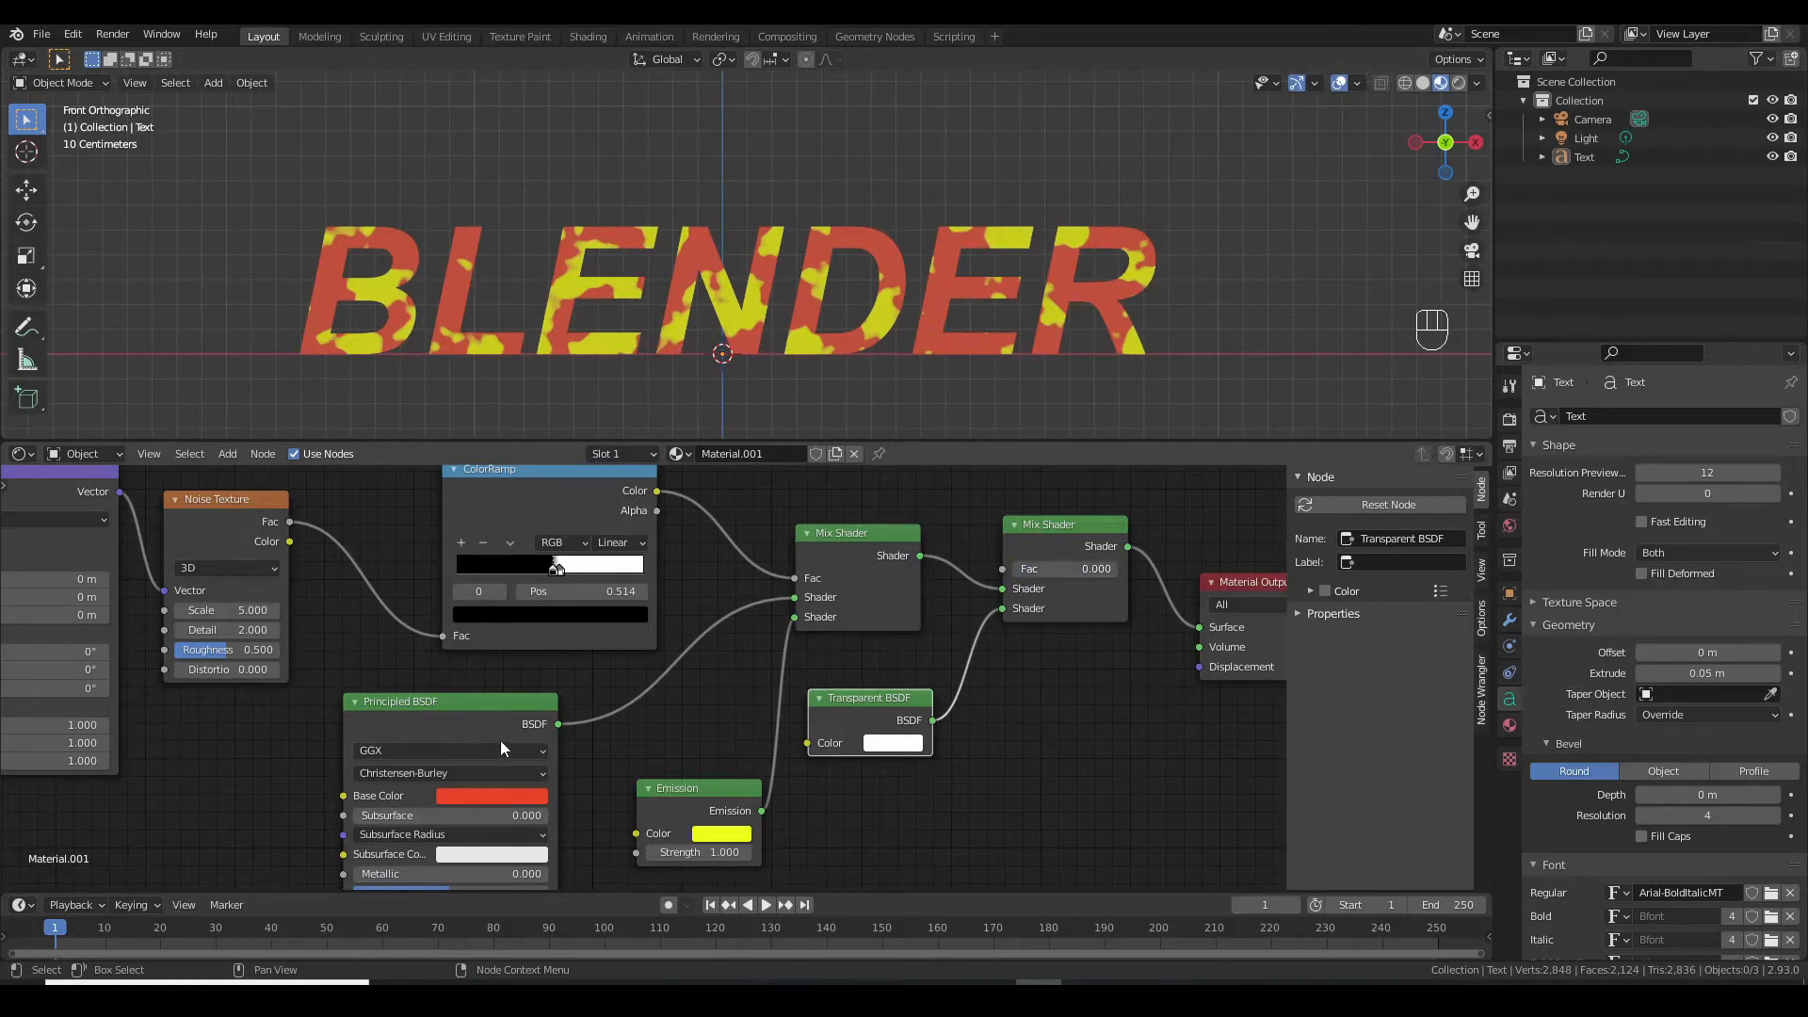
pyautogui.moveTo(1022, 569); pyautogui.dragTo(1116, 569)
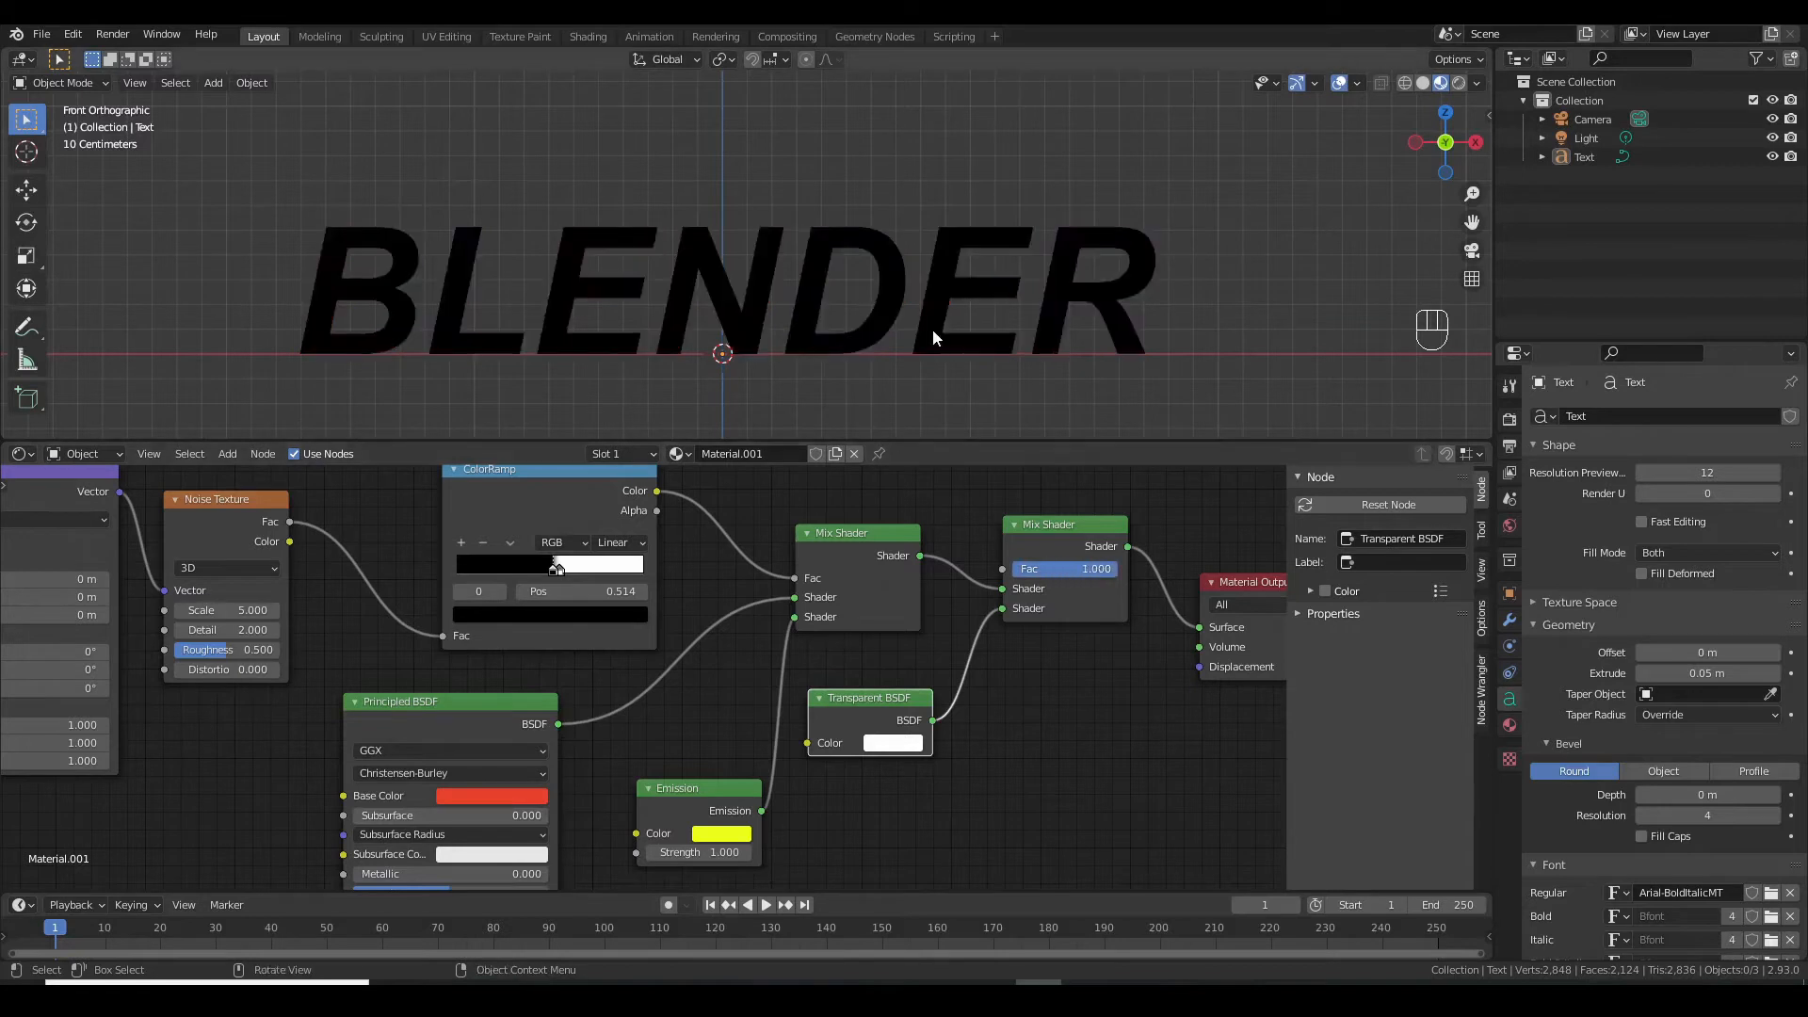
pyautogui.moveTo(882, 704); pyautogui.dragTo(952, 729)
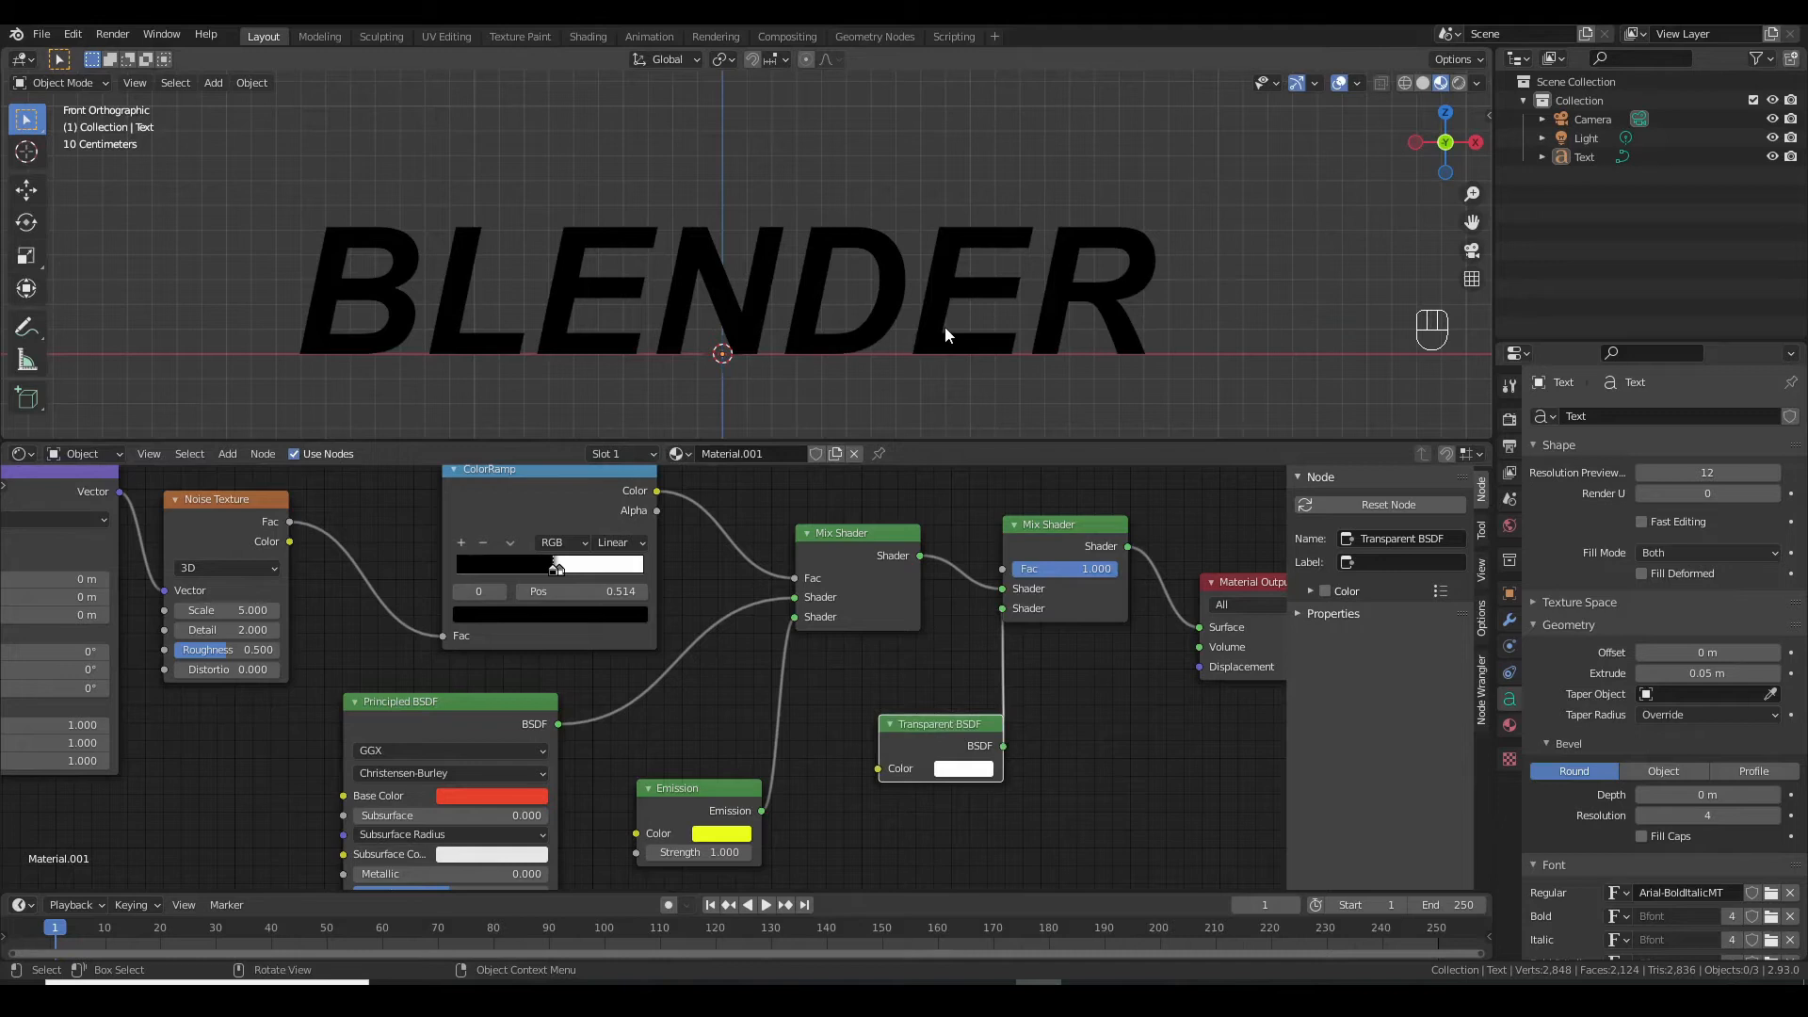
# Set the material's Blend Mode to Alpha Clip and the duplicated Mix Shader's Fac to 0.475
pyautogui.click(1509, 726)
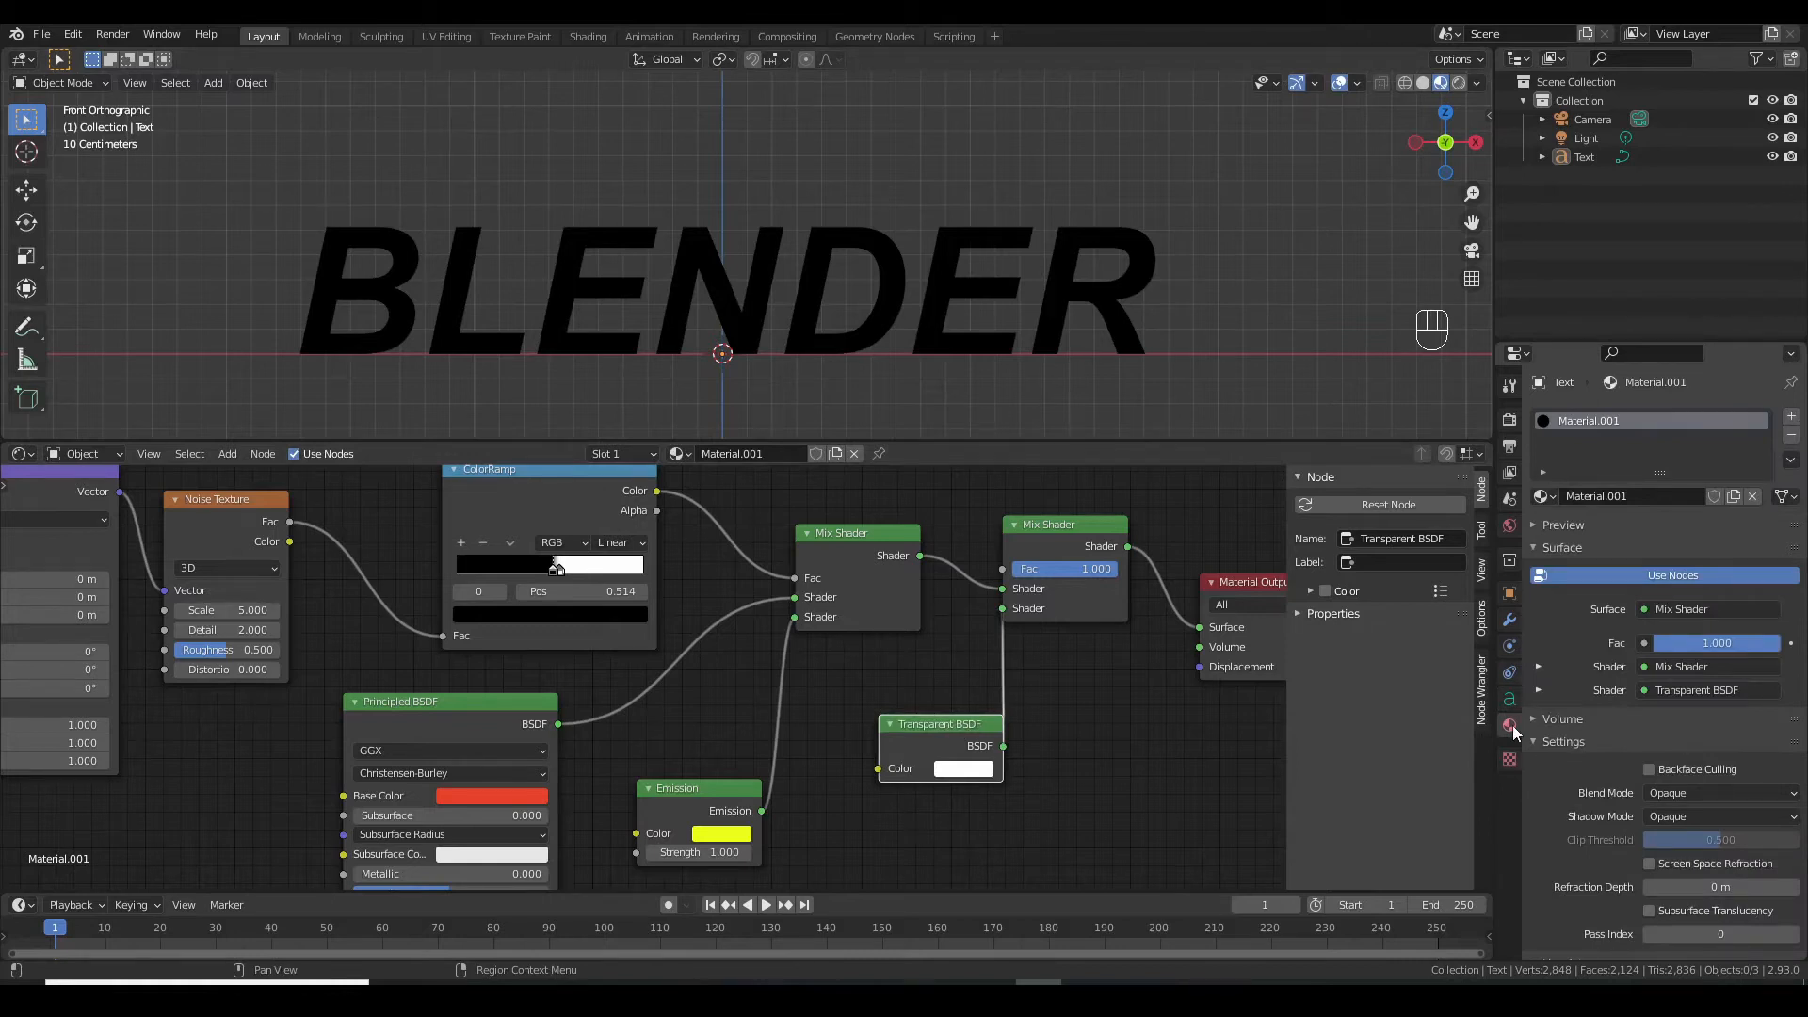
pyautogui.click(1695, 794)
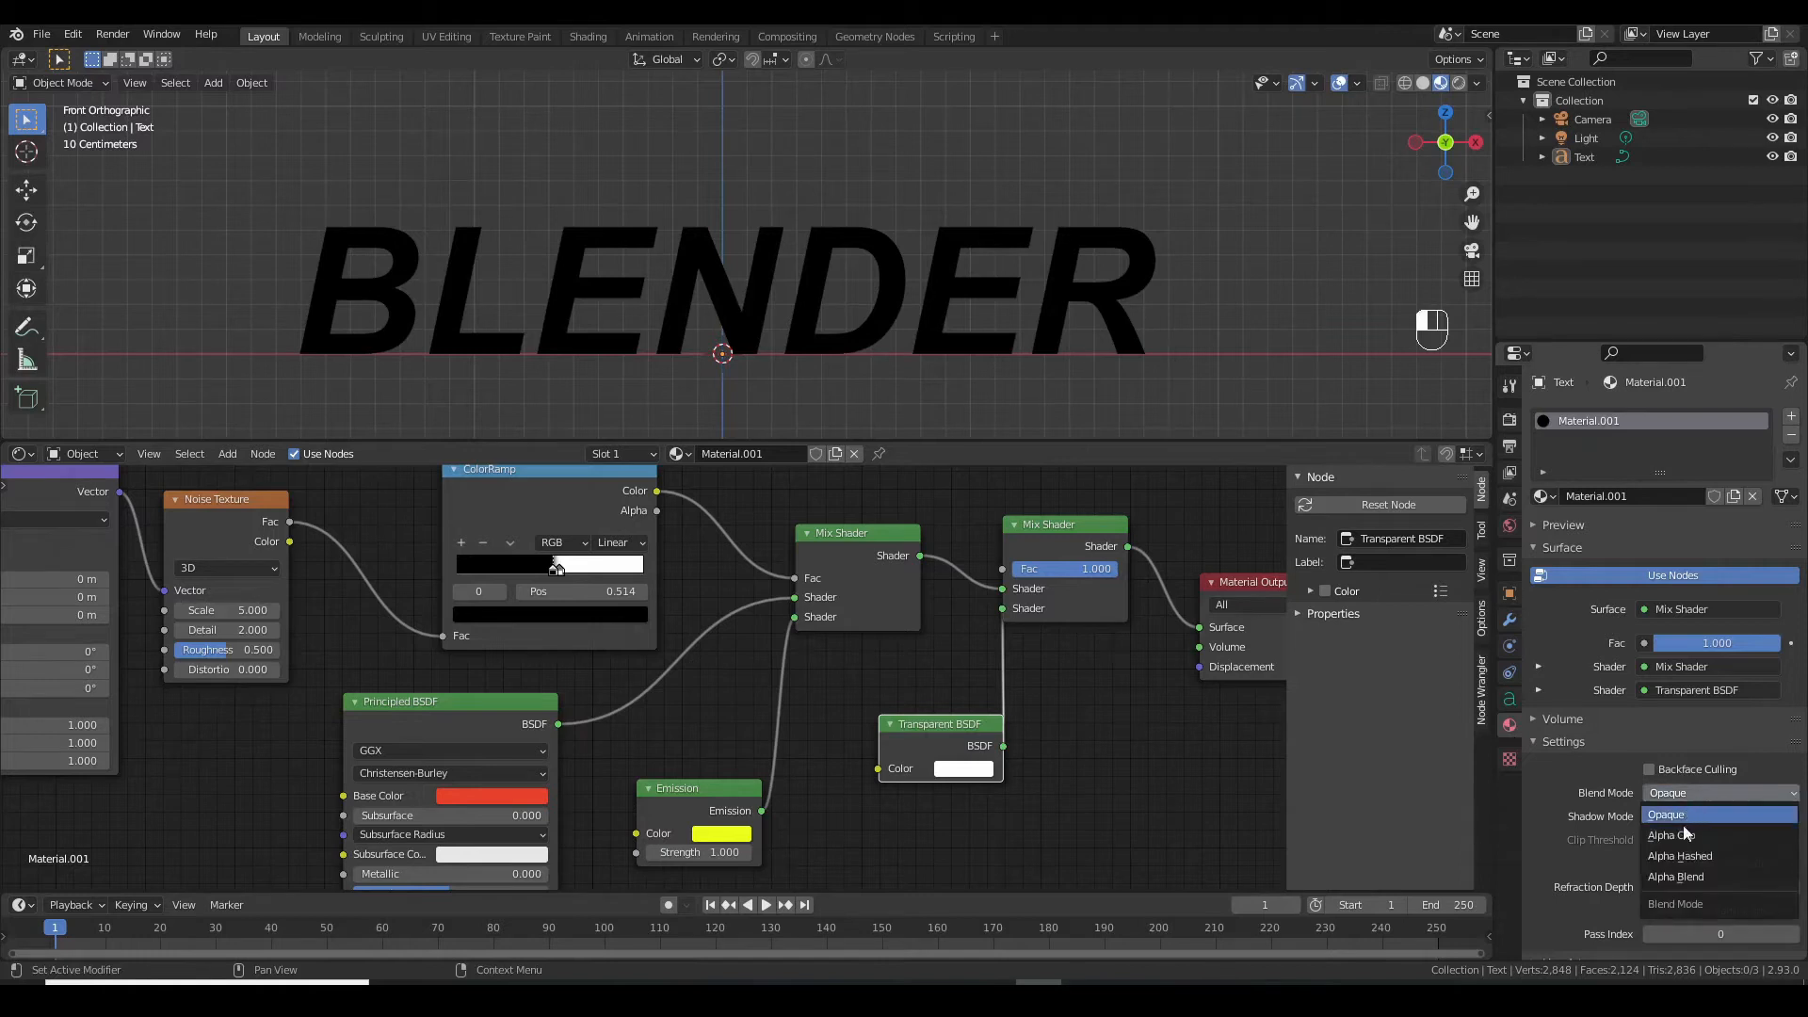
pyautogui.click(1685, 834)
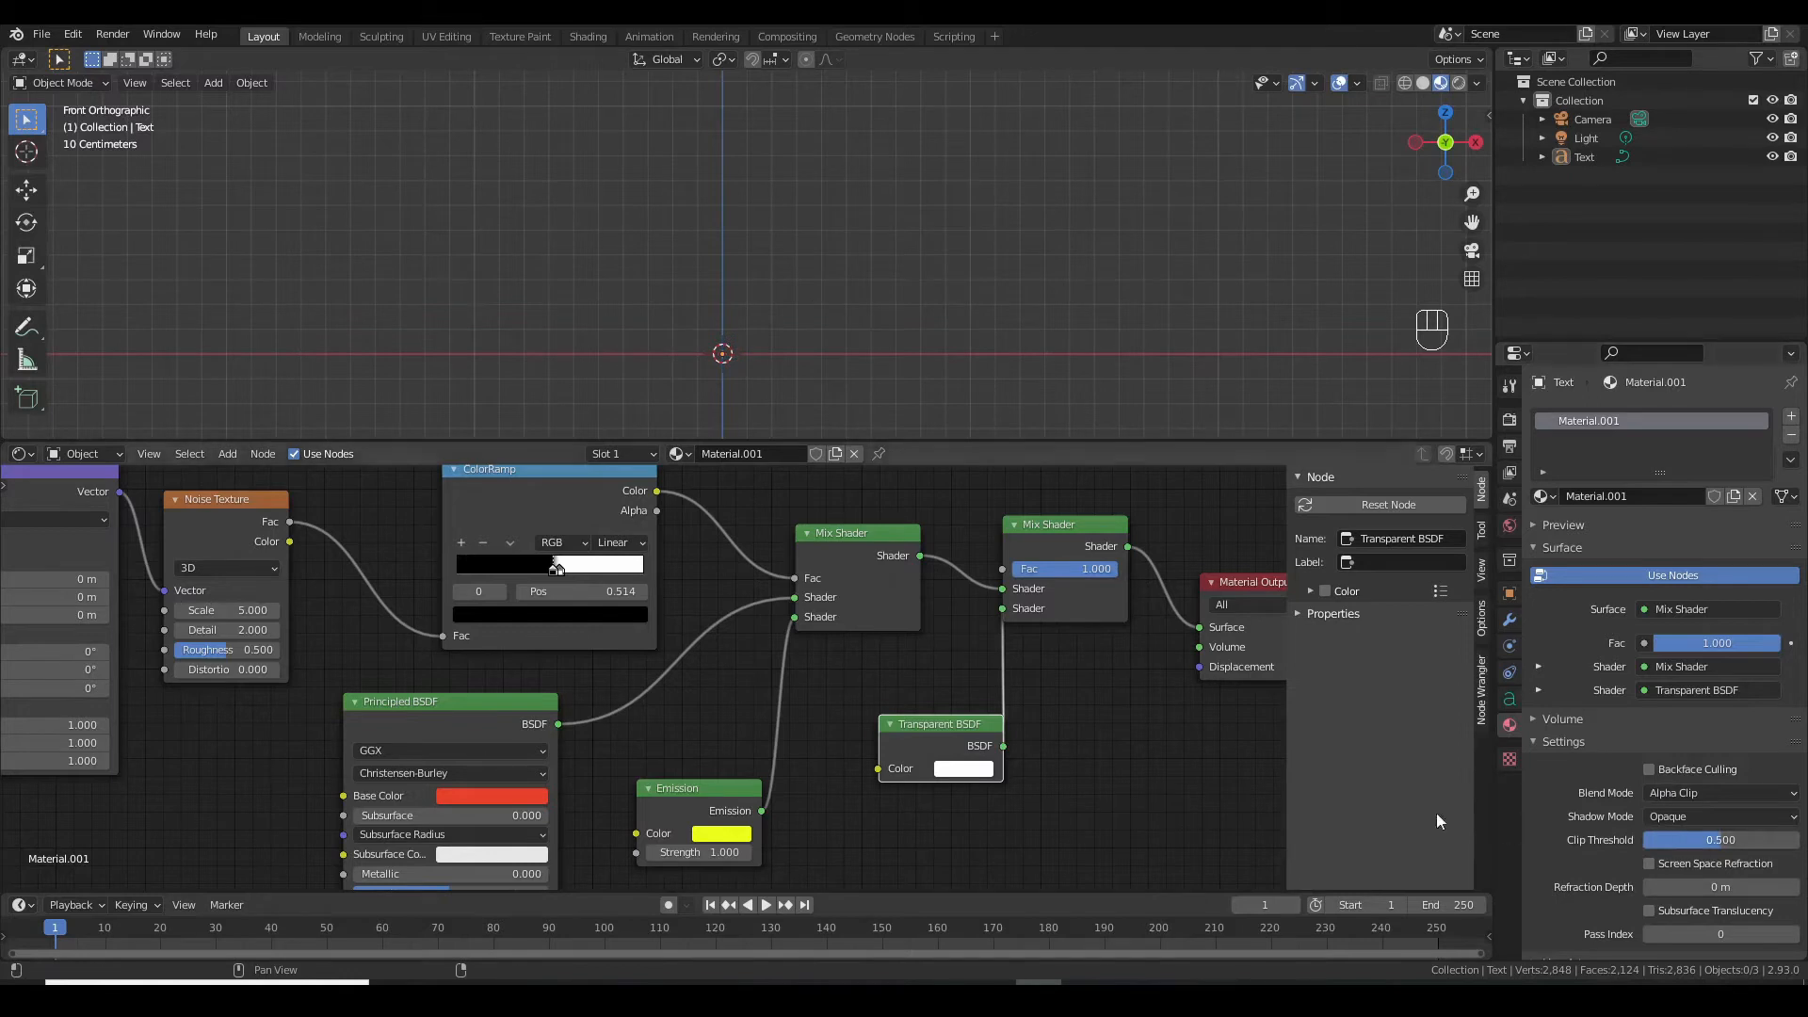
pyautogui.moveTo(1106, 568); pyautogui.dragTo(1053, 568)
# Move the duplicated Mix Shader up and connect the ColorRamp's Color output to its Fac input
pyautogui.moveTo(1057, 712); pyautogui.dragTo(1107, 788, button='middle')
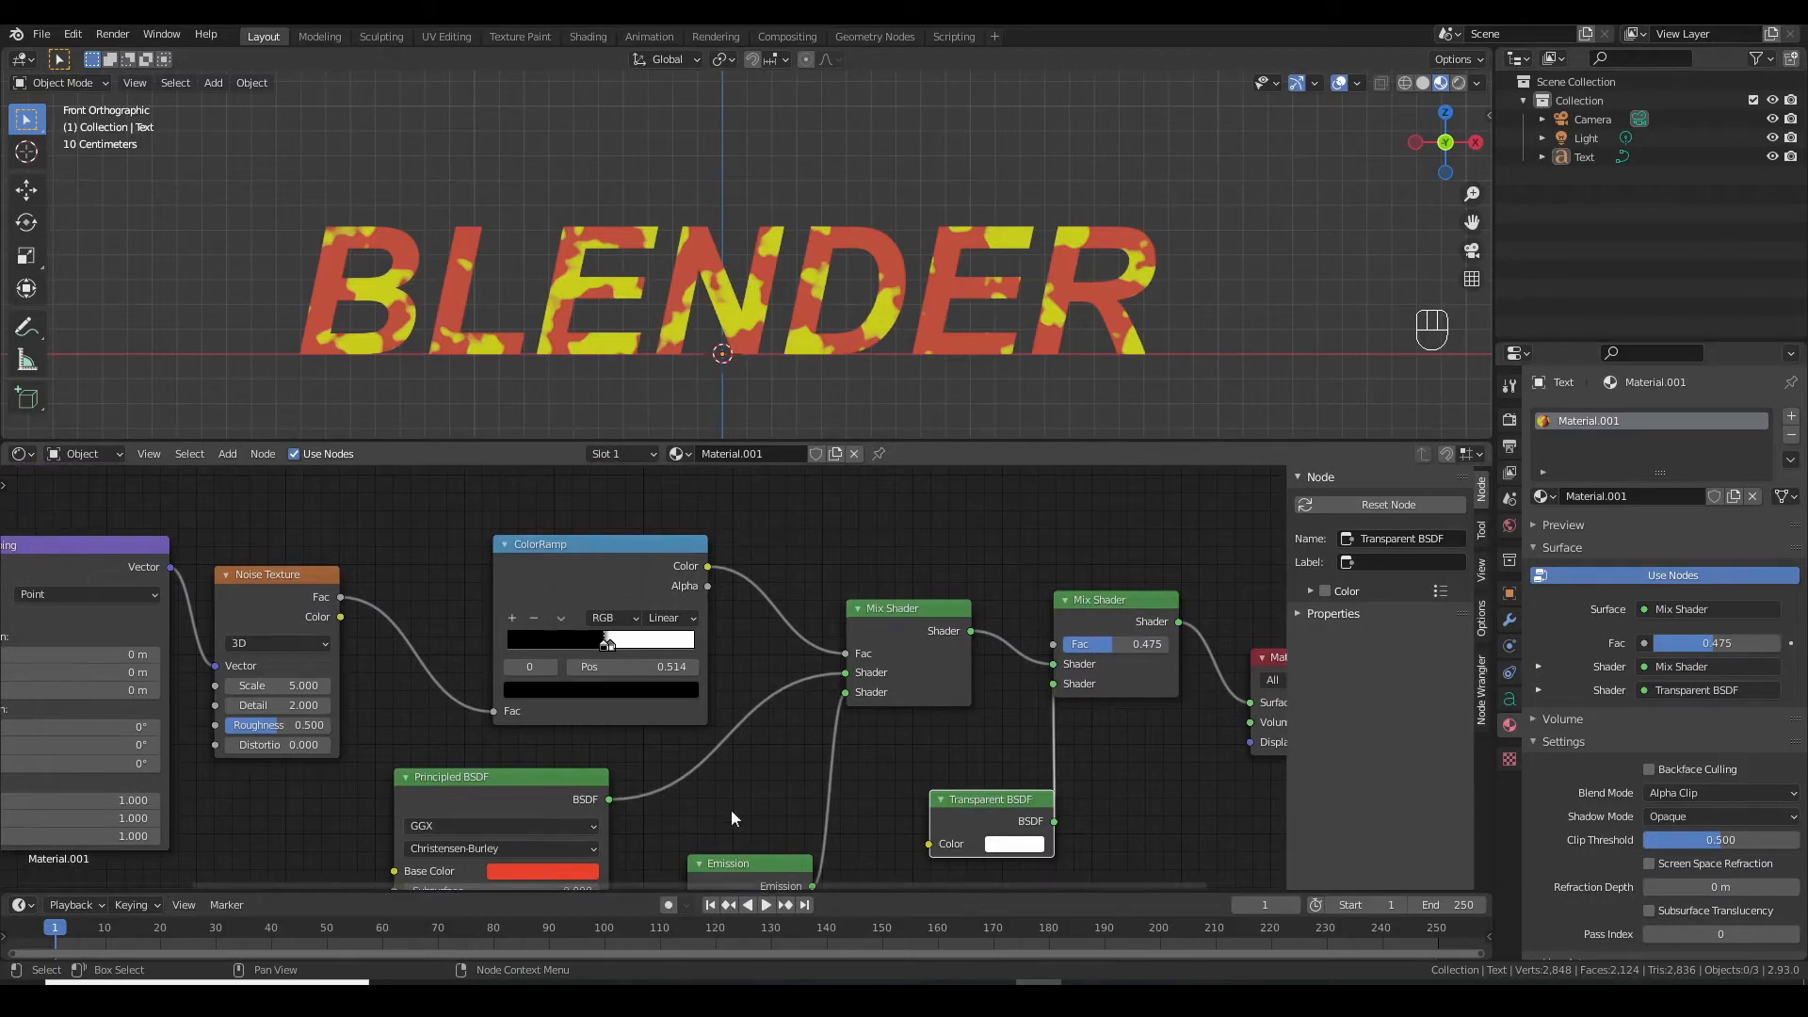
pyautogui.moveTo(1107, 604); pyautogui.dragTo(1119, 531)
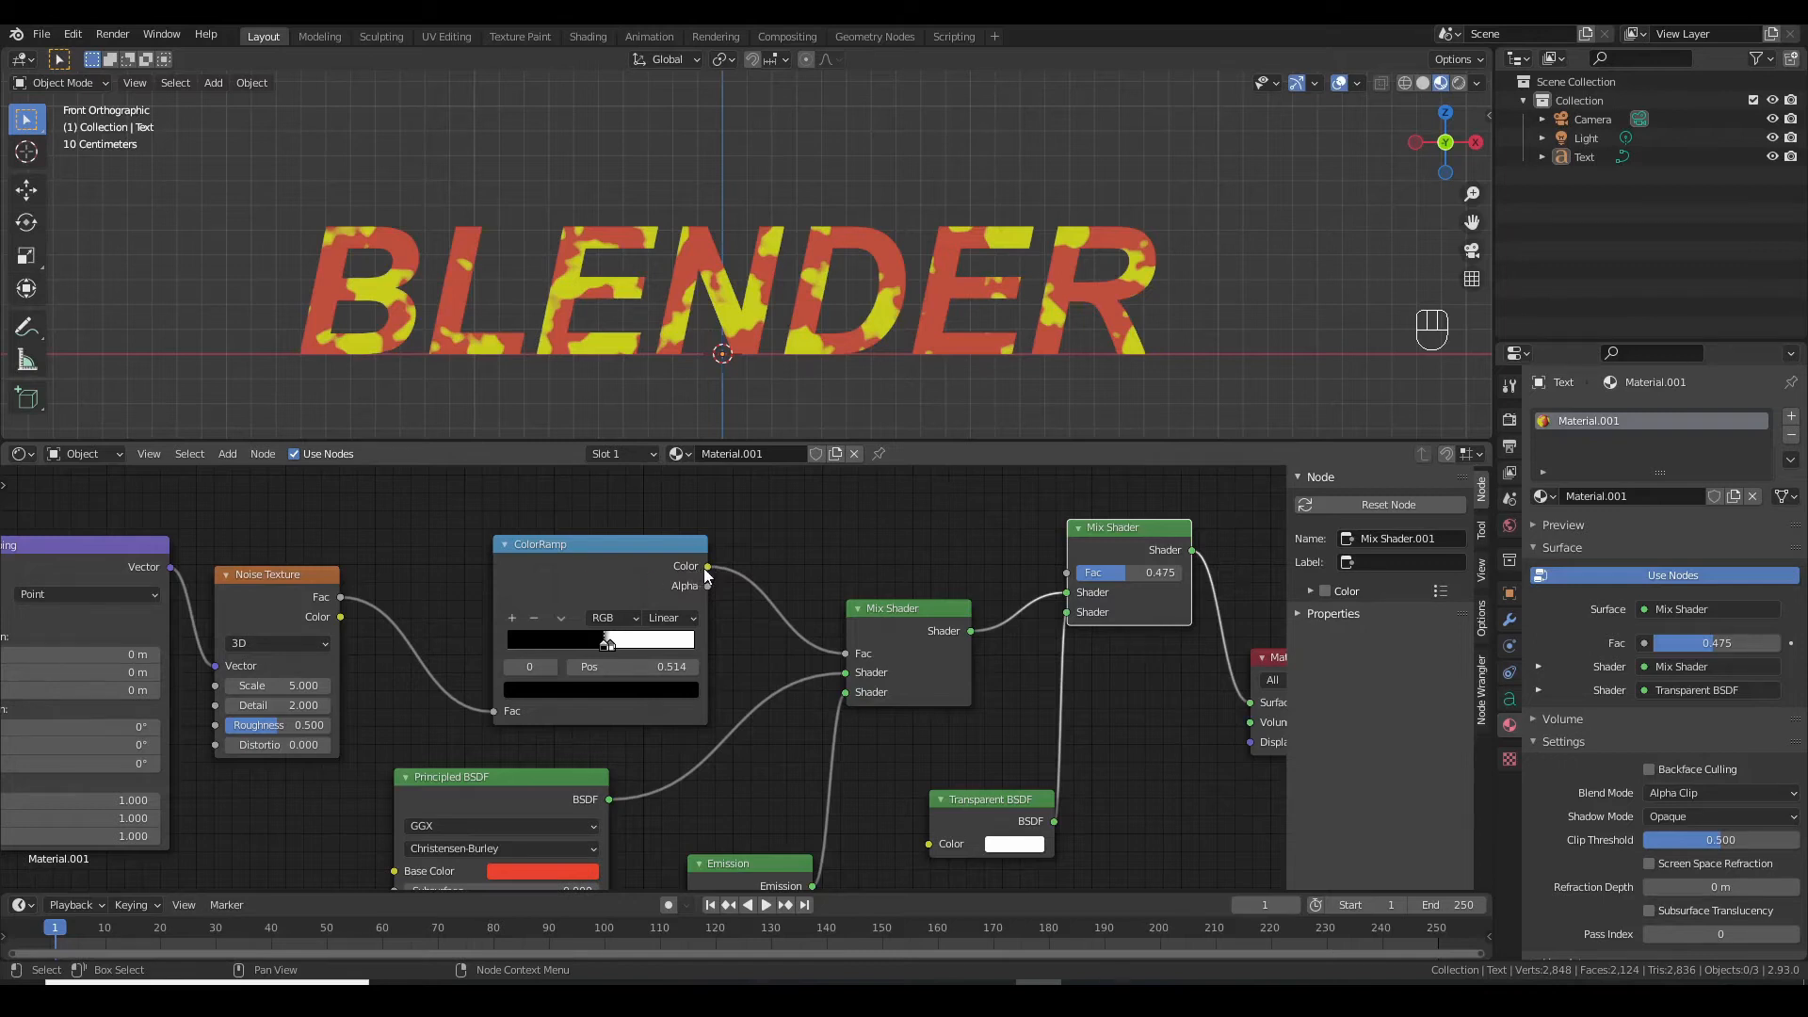
pyautogui.moveTo(706, 567); pyautogui.dragTo(1075, 573)
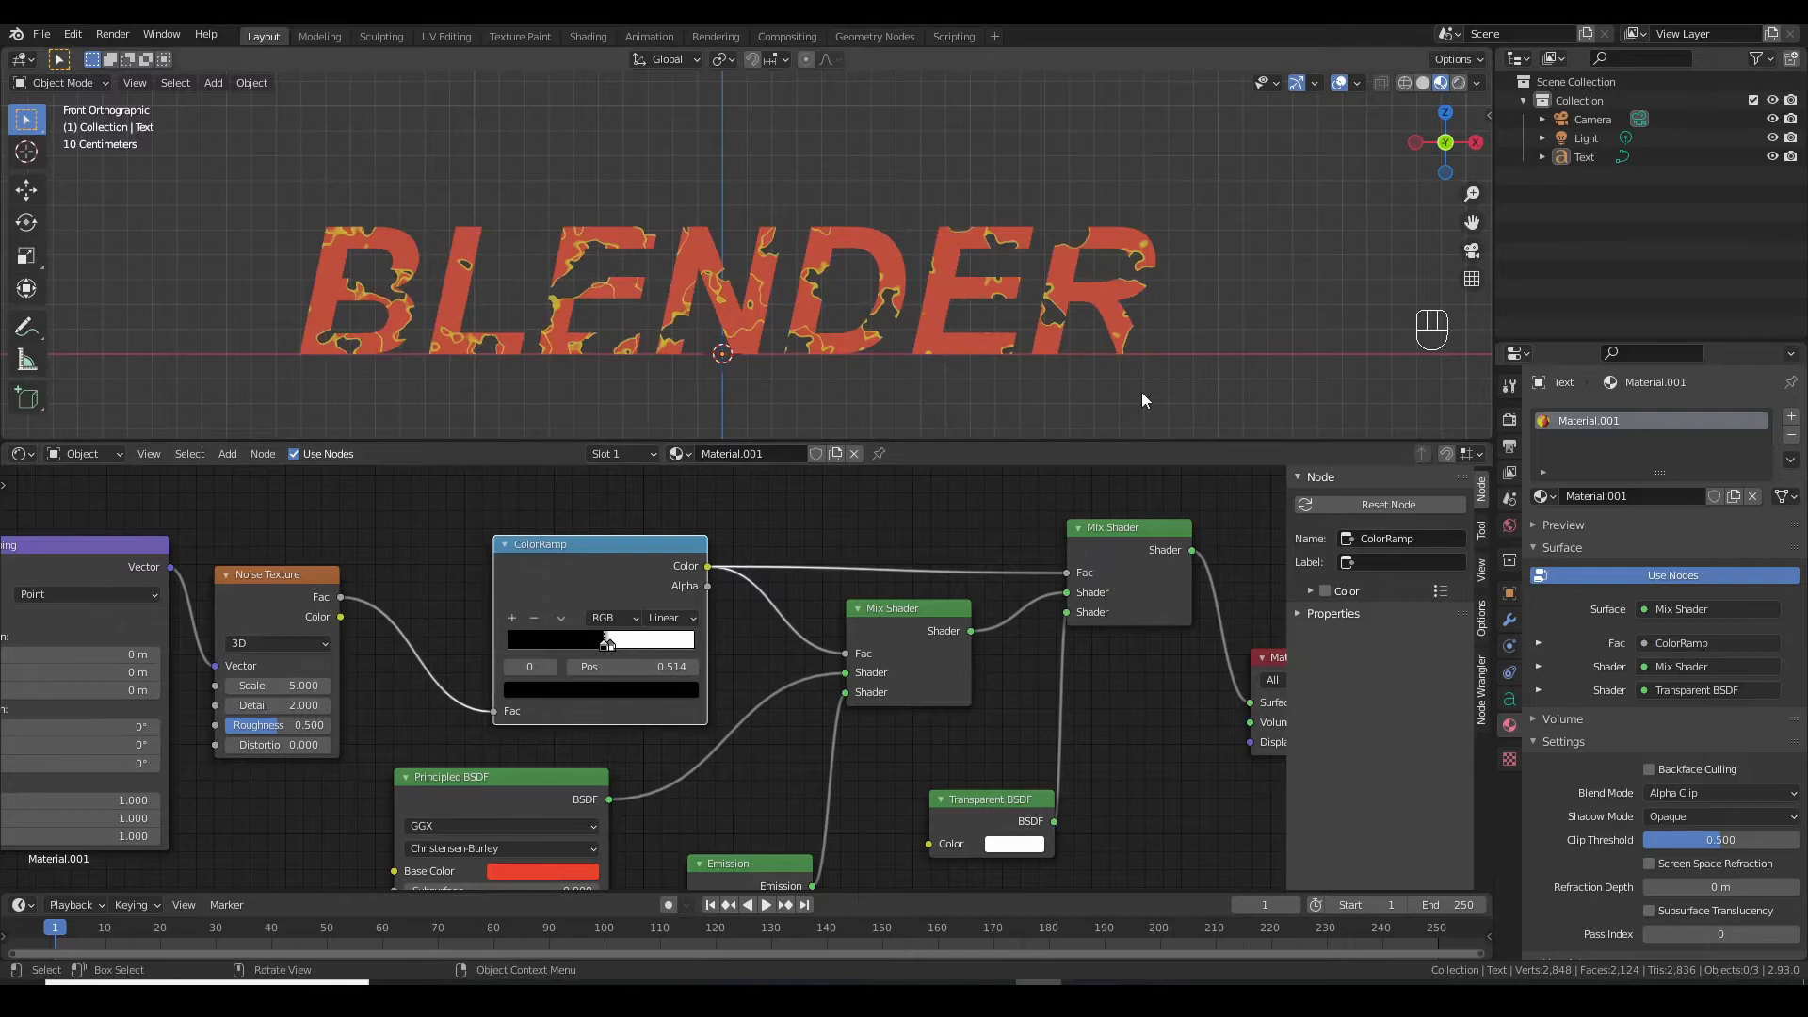
# View the dissolved text close up from an angle and set the Emission node's Strength to 25
pyautogui.scroll(2, 1141, 392)
pyautogui.scroll(1, 1141, 392)
pyautogui.moveTo(1443, 144); pyautogui.dragTo(1347, 131)
pyautogui.scroll(2, 1383, 207)
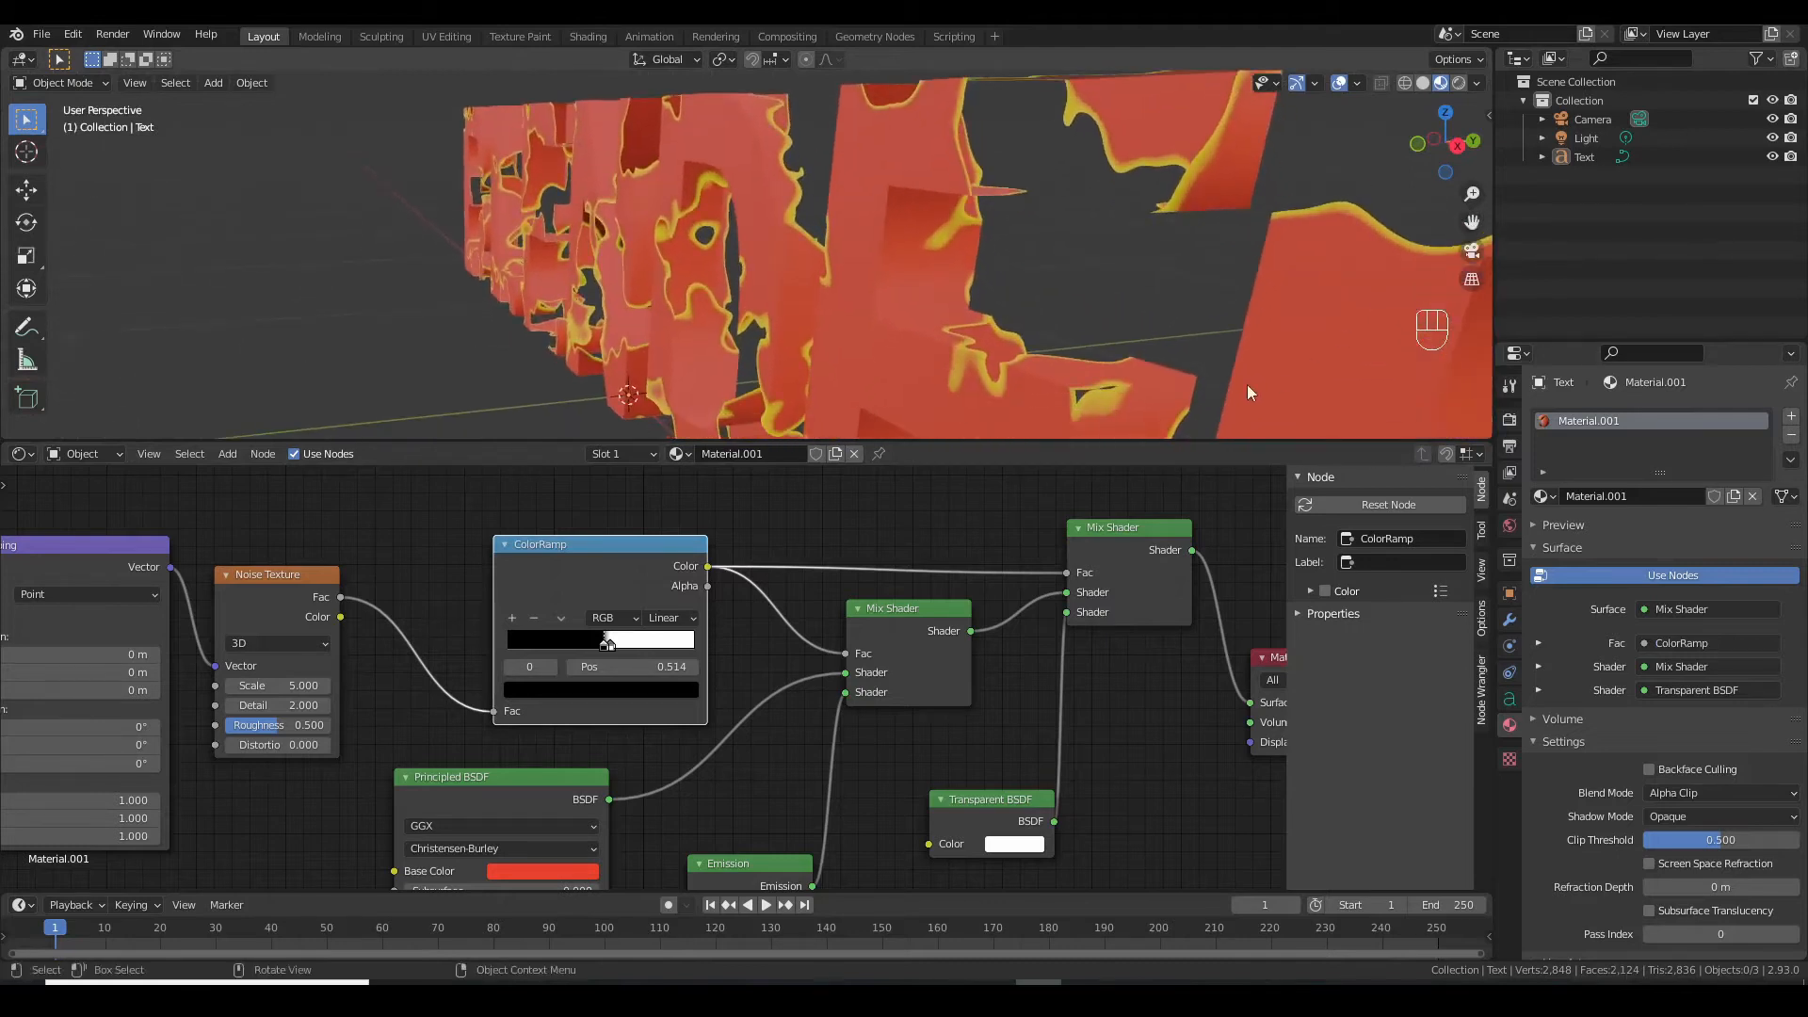
pyautogui.moveTo(997, 732); pyautogui.dragTo(929, 574, button='middle')
pyautogui.click(714, 769)
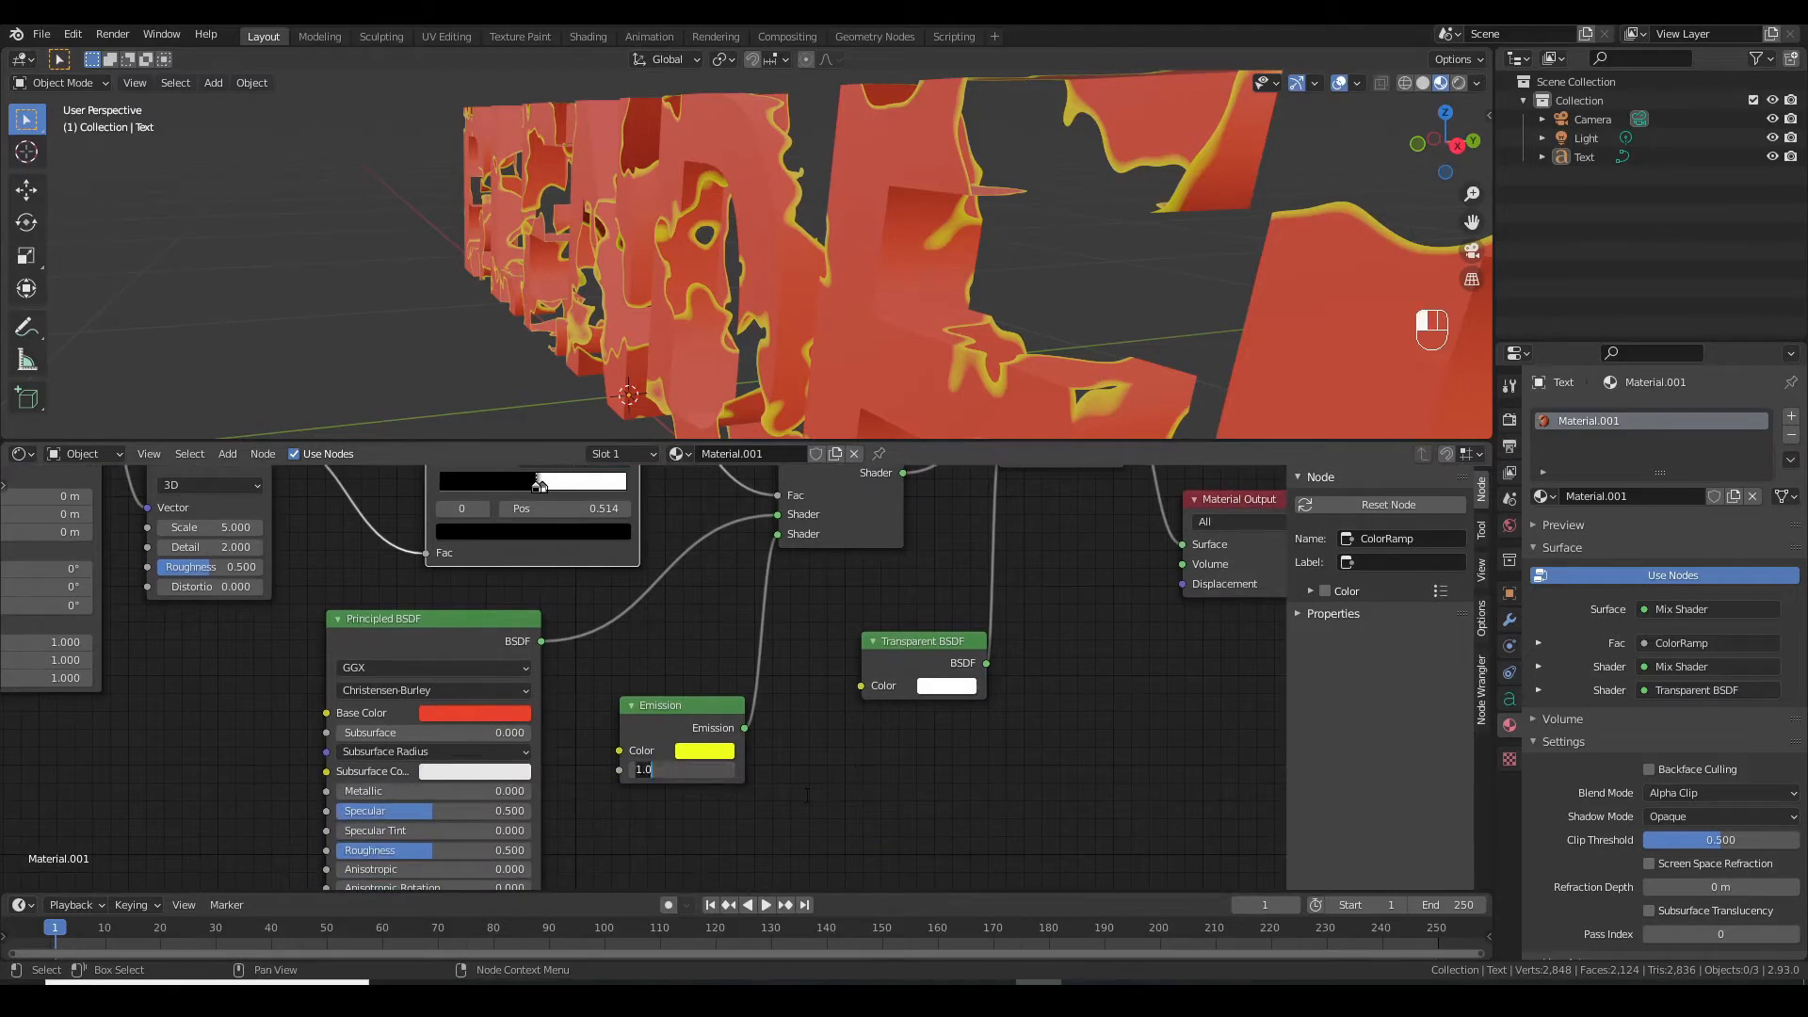
pyautogui.write('25')
pyautogui.press('Return')
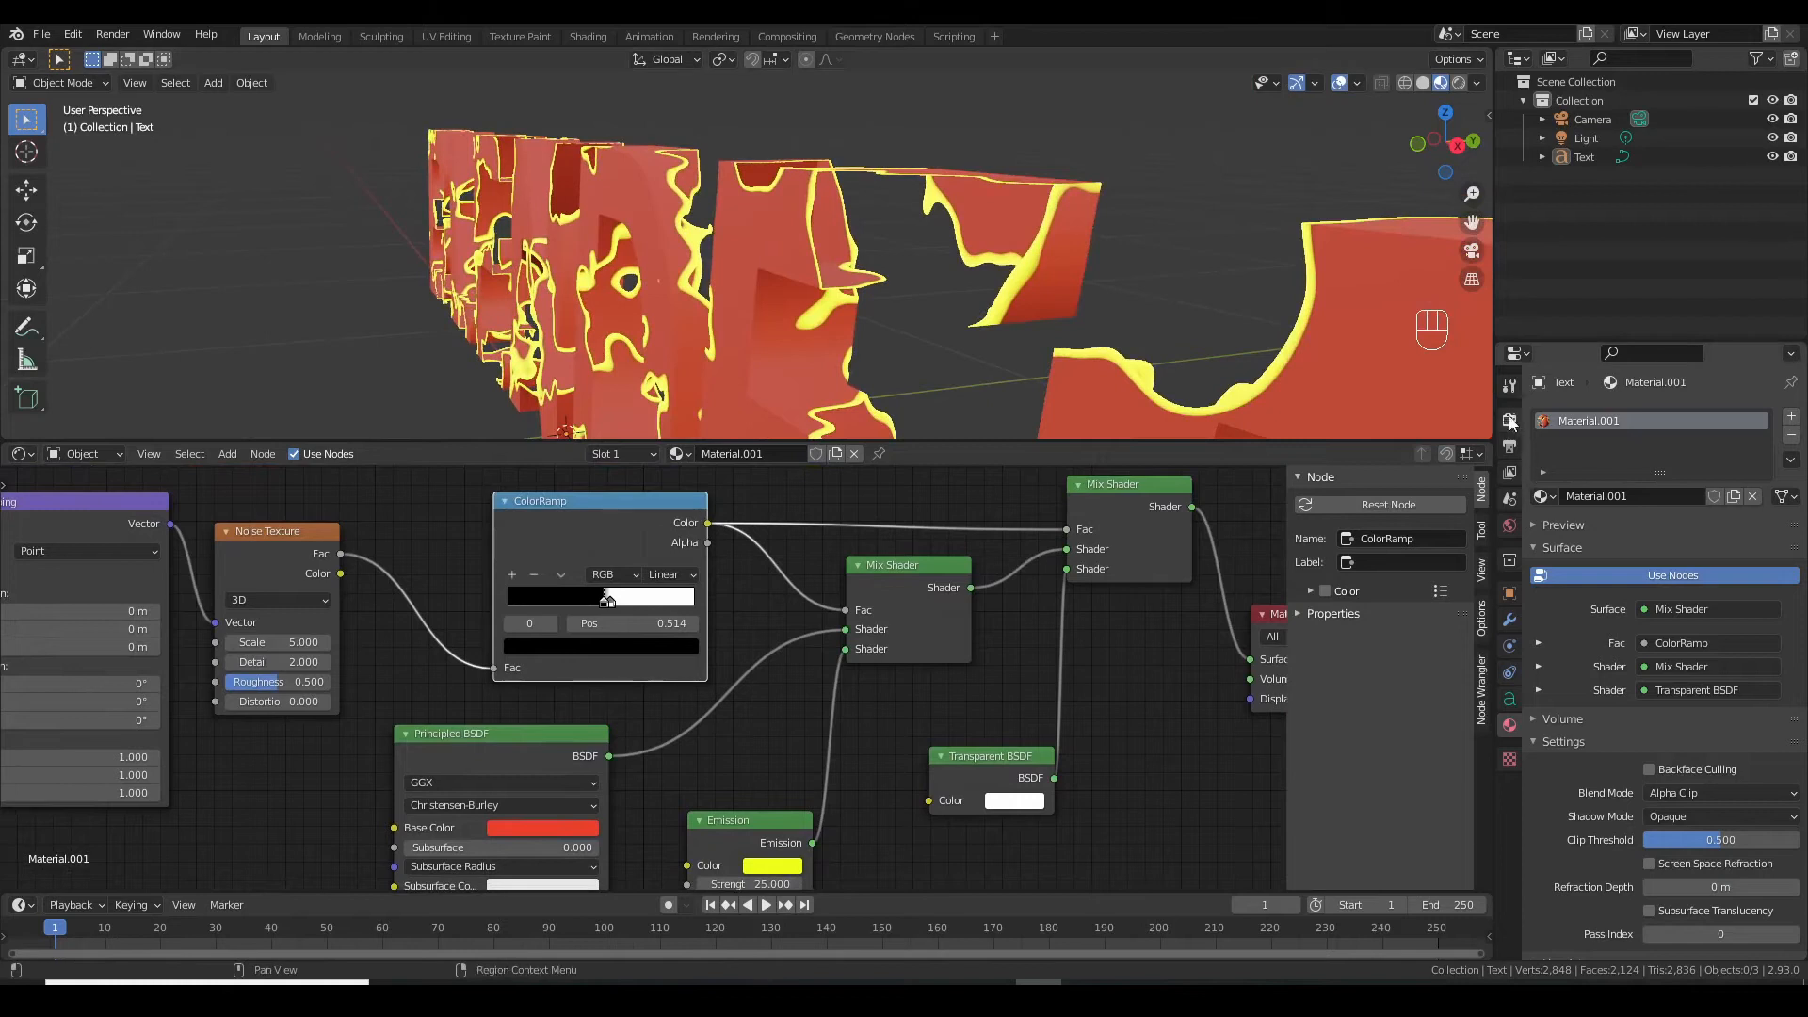
# Enable Ambient Occlusion with a Distance of 0.71 m and turn on Screen Space Reflections in the Eevee render settings
pyautogui.click(1510, 419)
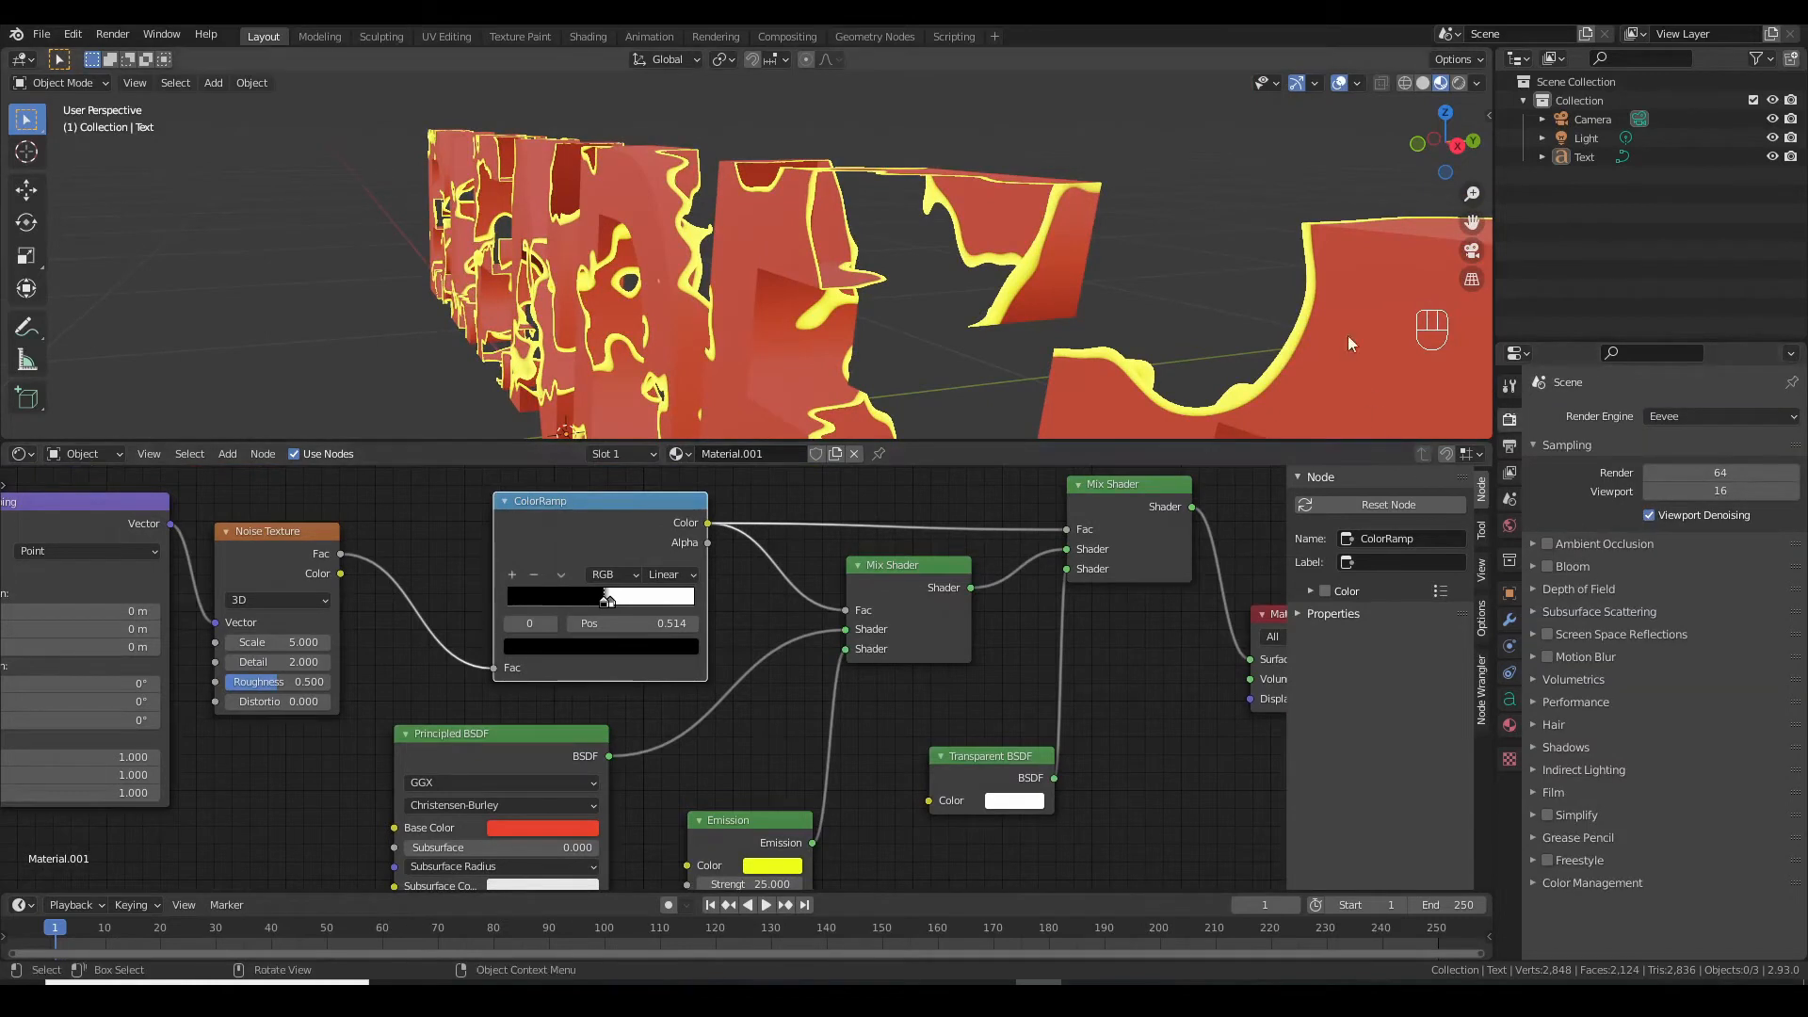
pyautogui.moveTo(1472, 193); pyautogui.dragTo(1472, 132)
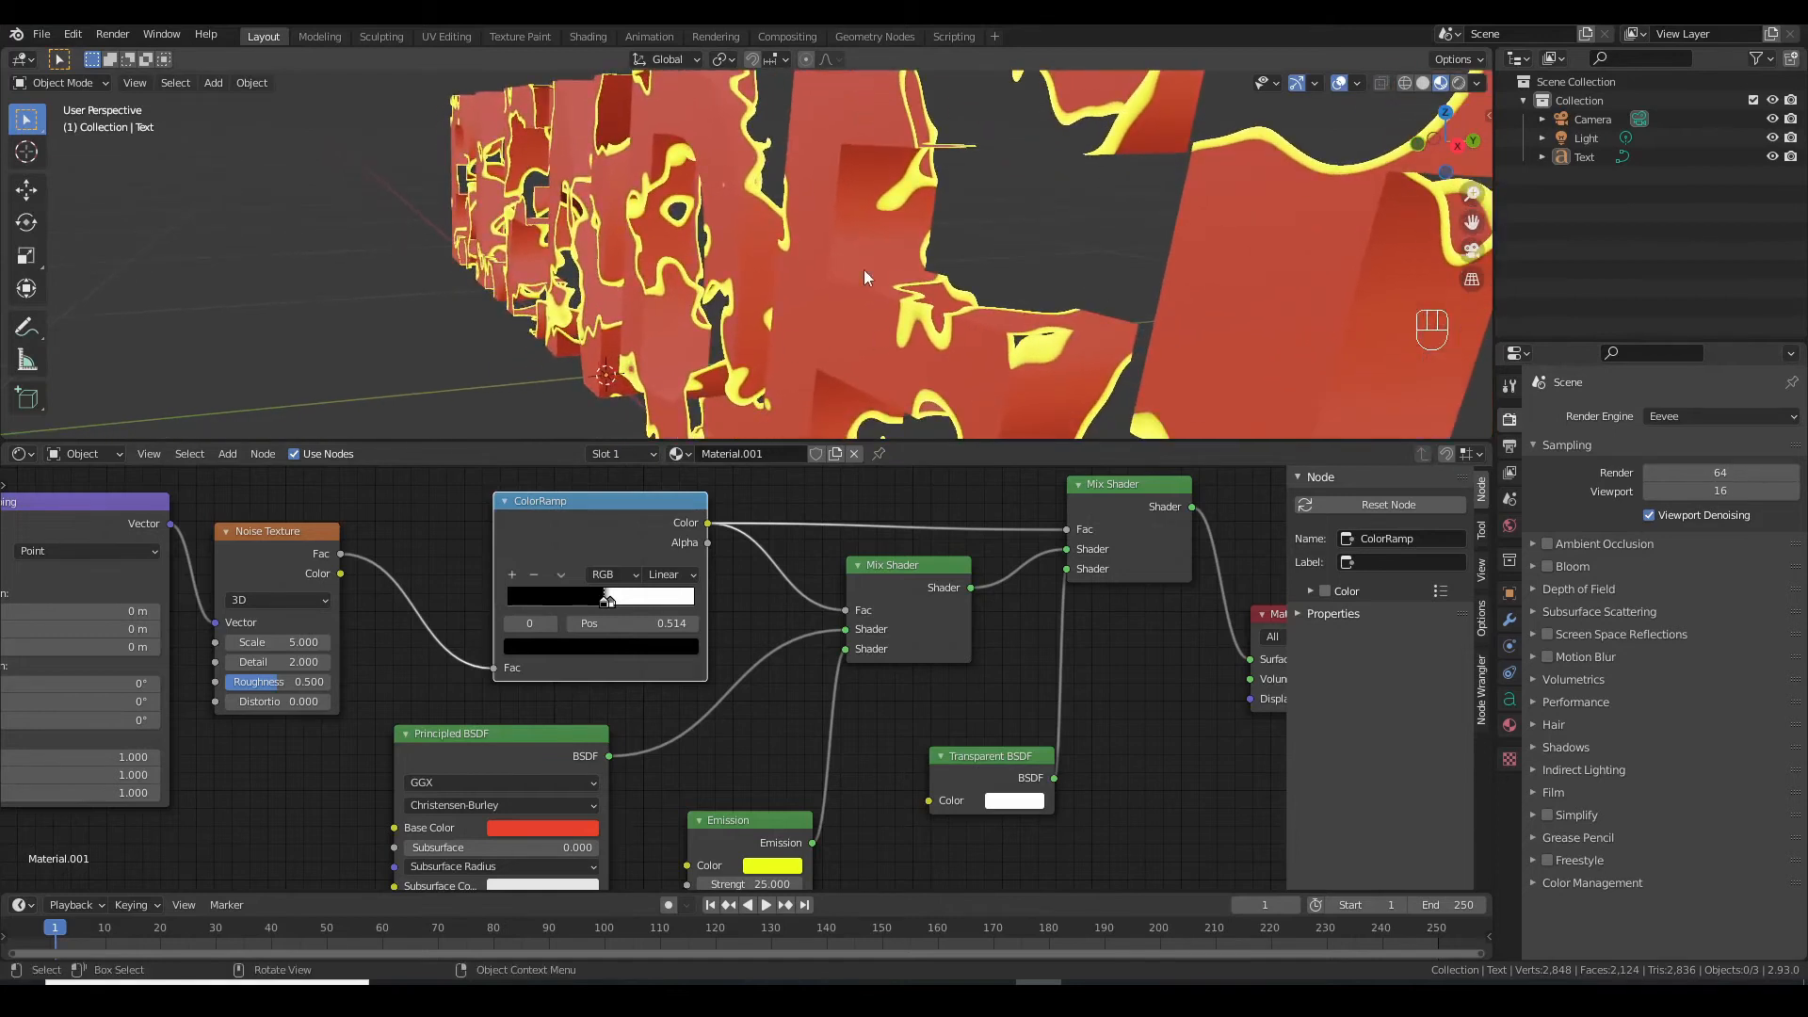
pyautogui.click(1548, 544)
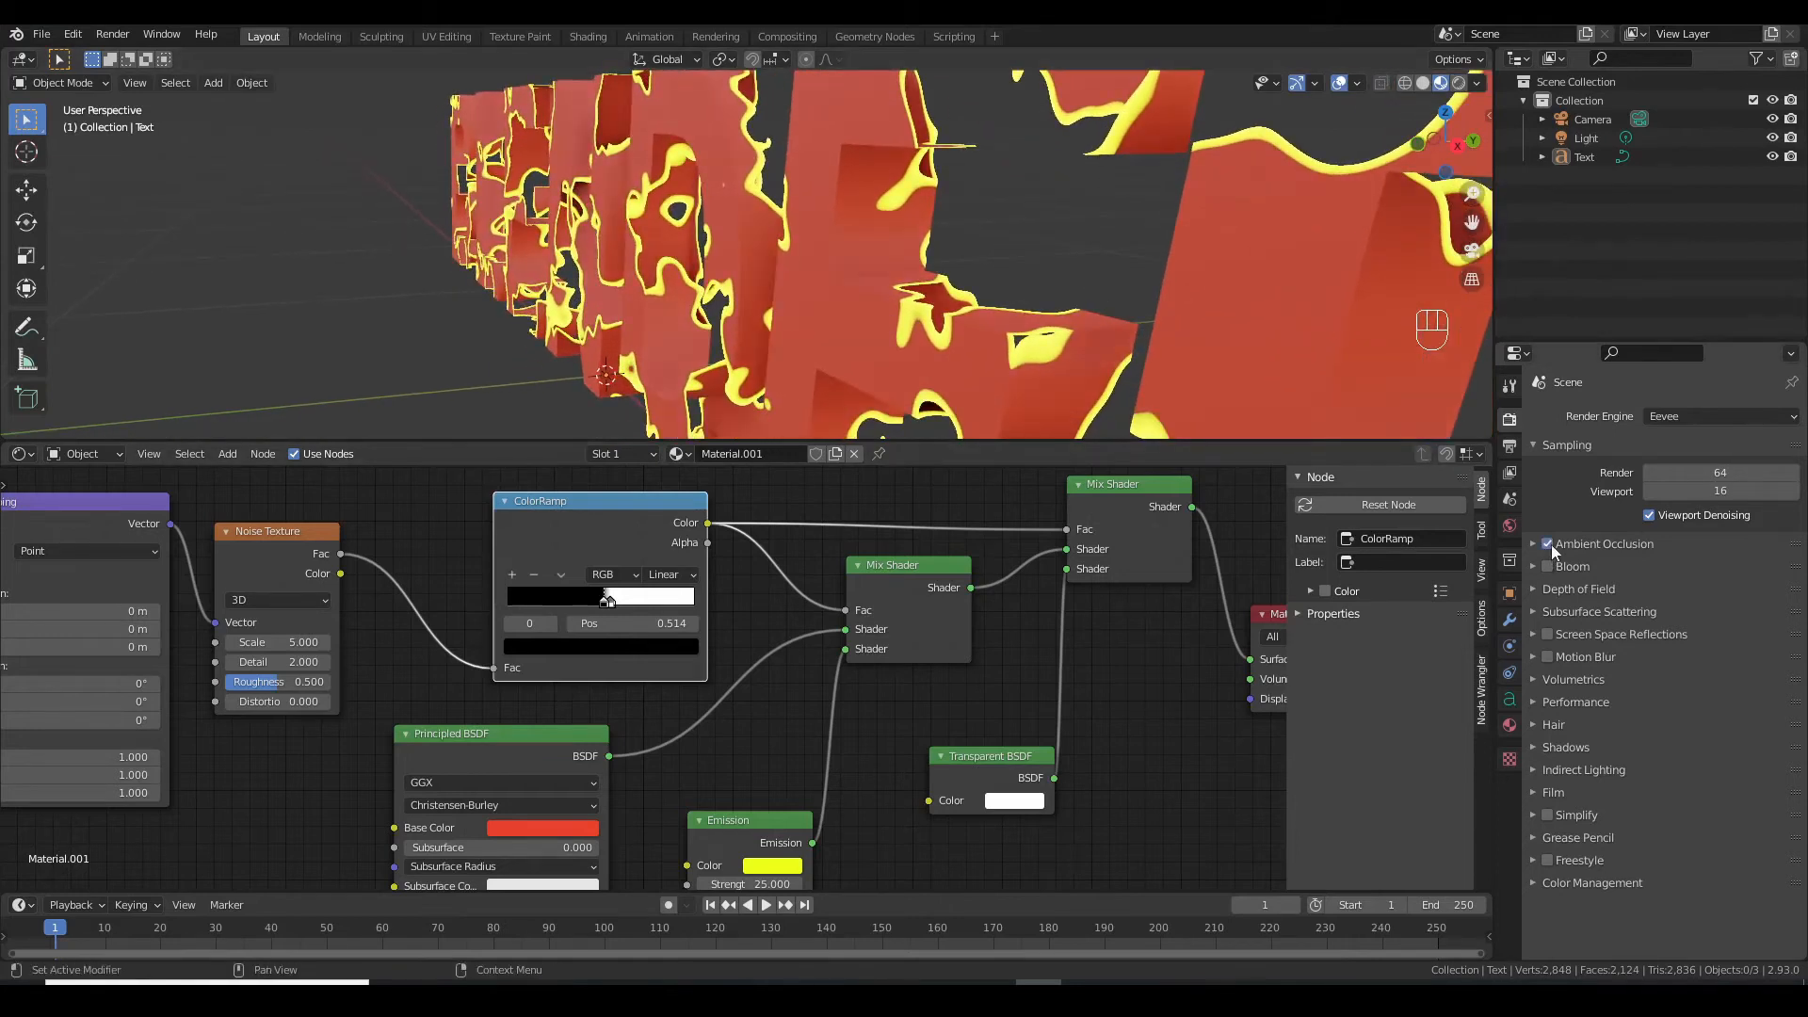
pyautogui.click(1585, 541)
pyautogui.moveTo(1707, 572); pyautogui.dragTo(1667, 572)
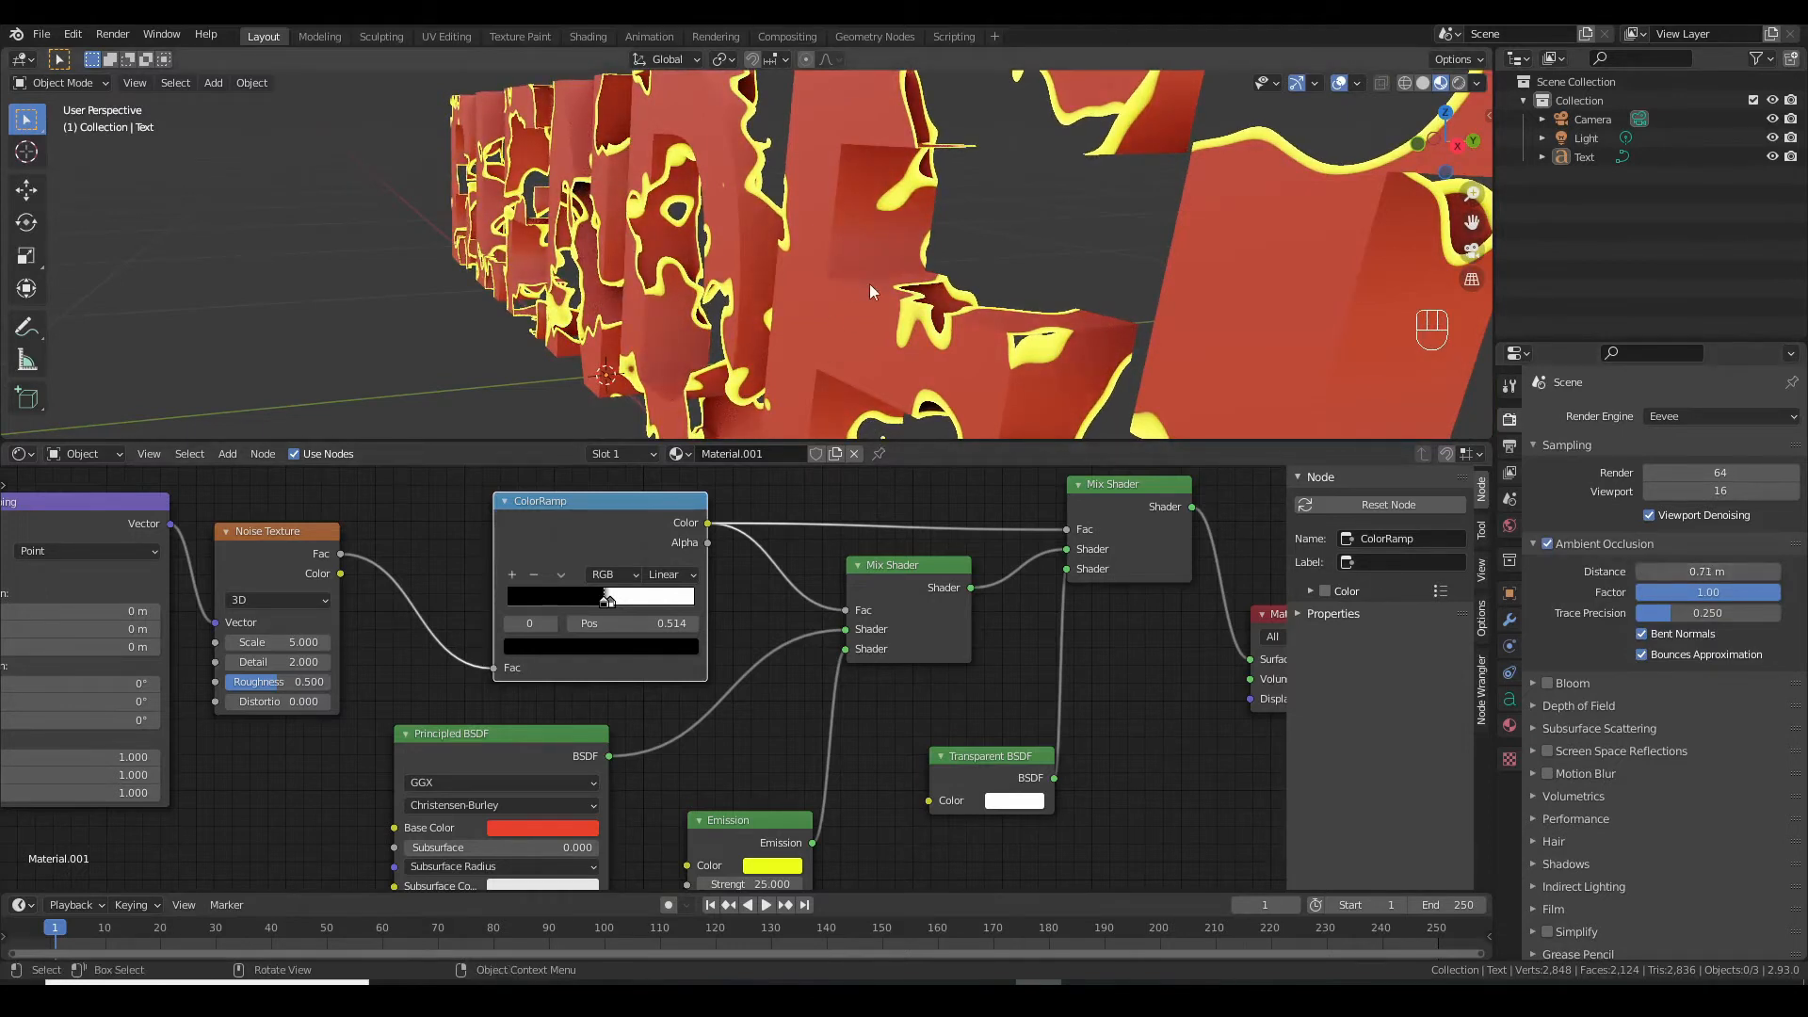
pyautogui.click(1550, 752)
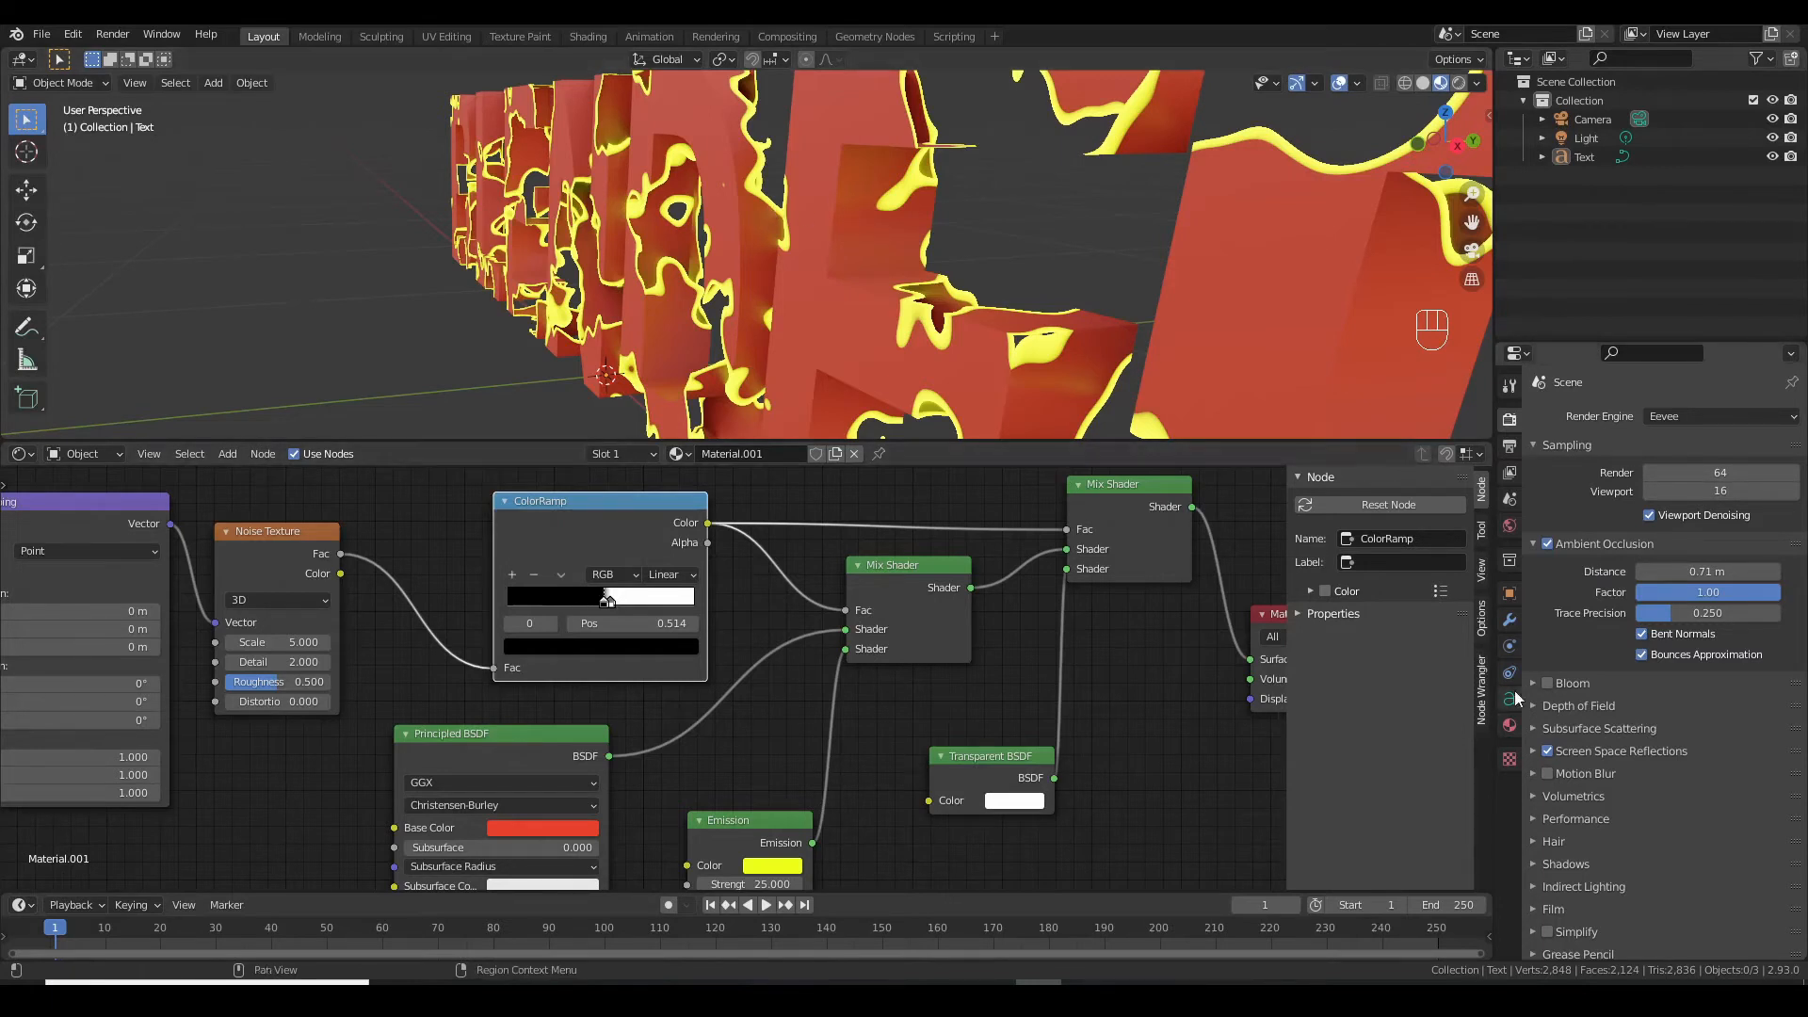
# Enable Bloom in the render settings with a Radius of 2.910 and an Intensity of 0.062
pyautogui.scroll(-2, 1022, 305)
pyautogui.scroll(-2, 1023, 305)
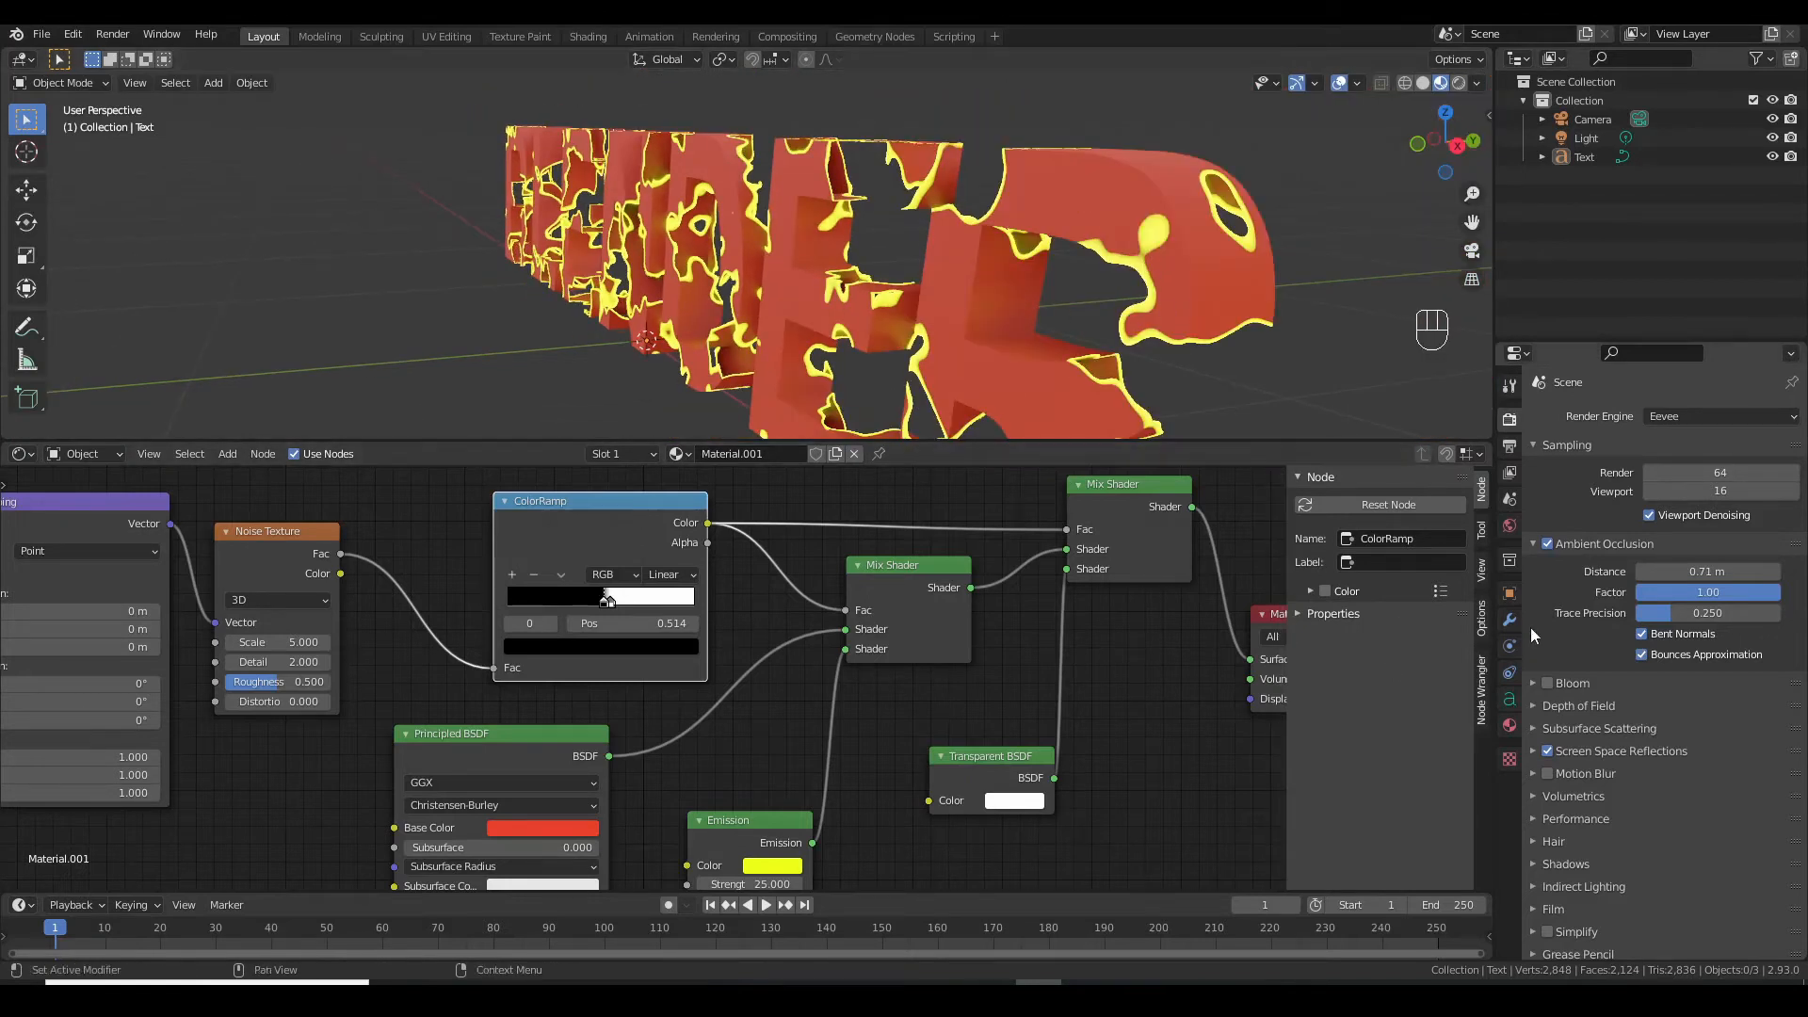
pyautogui.click(1547, 684)
pyautogui.click(1537, 686)
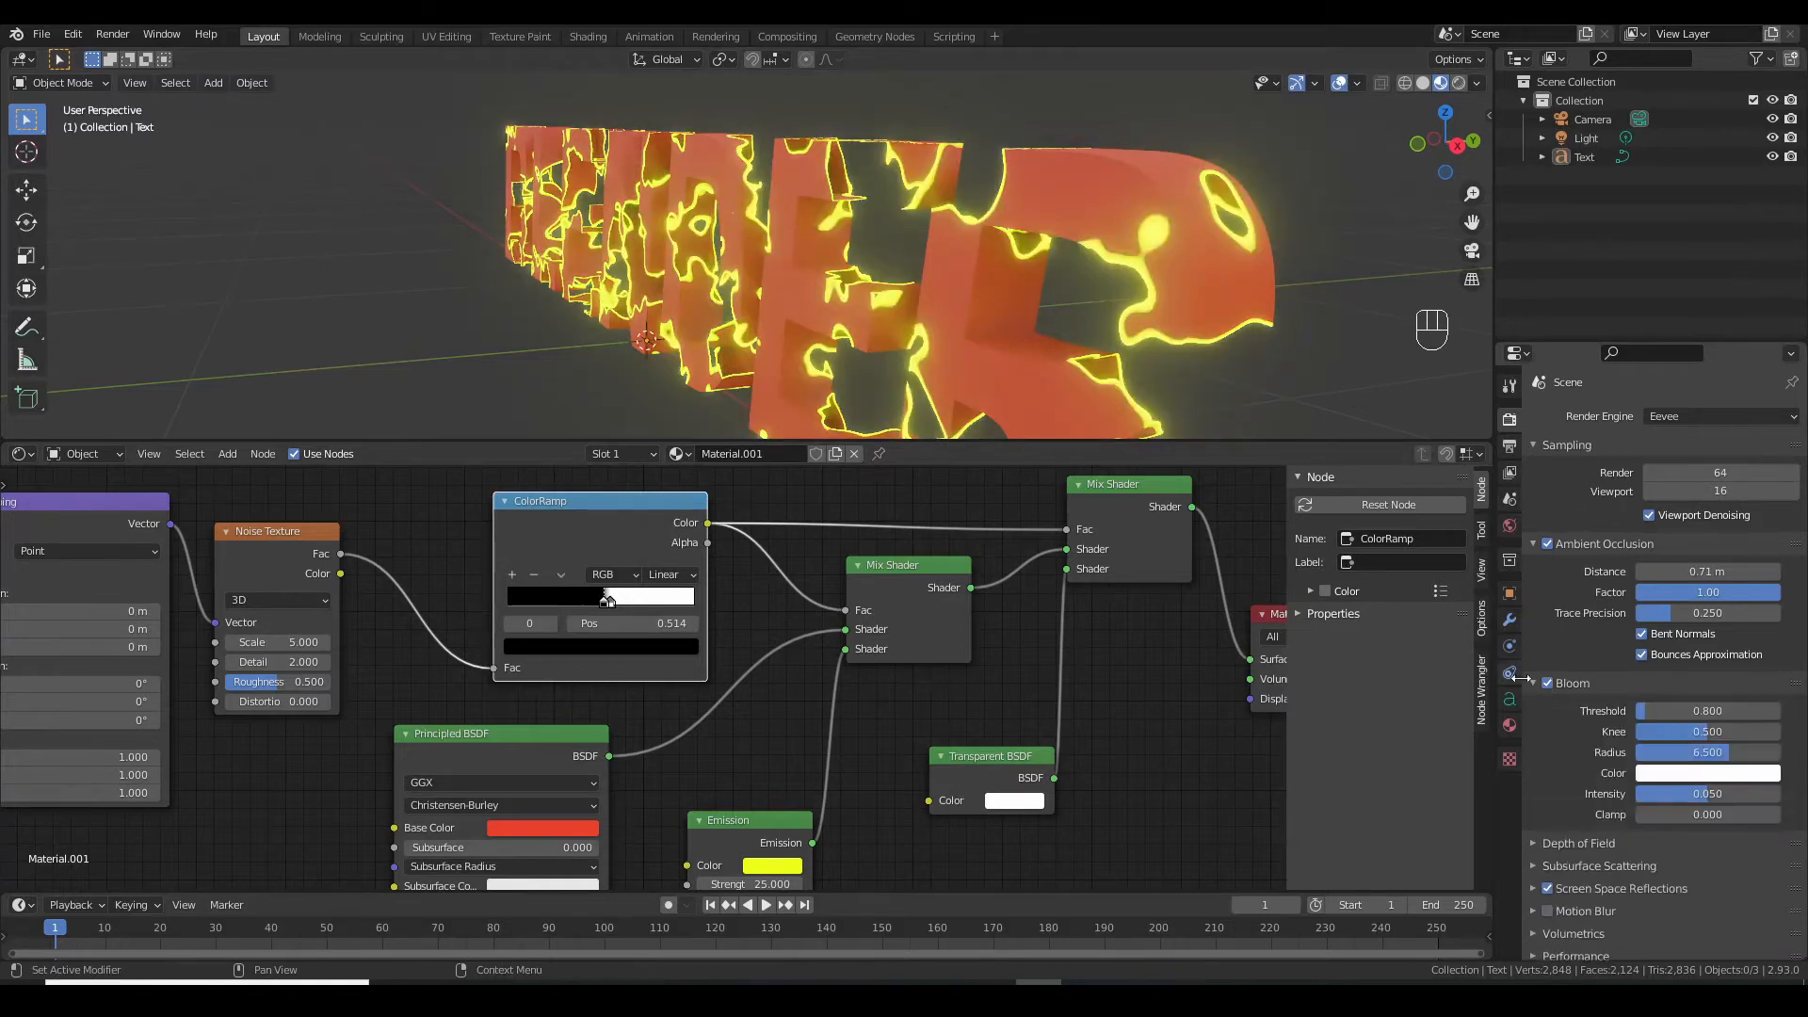
pyautogui.moveTo(1722, 754)
pyautogui.mouseDown()
pyautogui.moveTo(1676, 753)
pyautogui.moveTo(1692, 795)
pyautogui.moveTo(1712, 753)
pyautogui.mouseUp()
# Lower the Noise Texture's Scale to about 1.8 and raise its Detail for larger holes with finer edges
pyautogui.moveTo(386, 698); pyautogui.dragTo(795, 701, button='middle')
pyautogui.scroll(3, 795, 700)
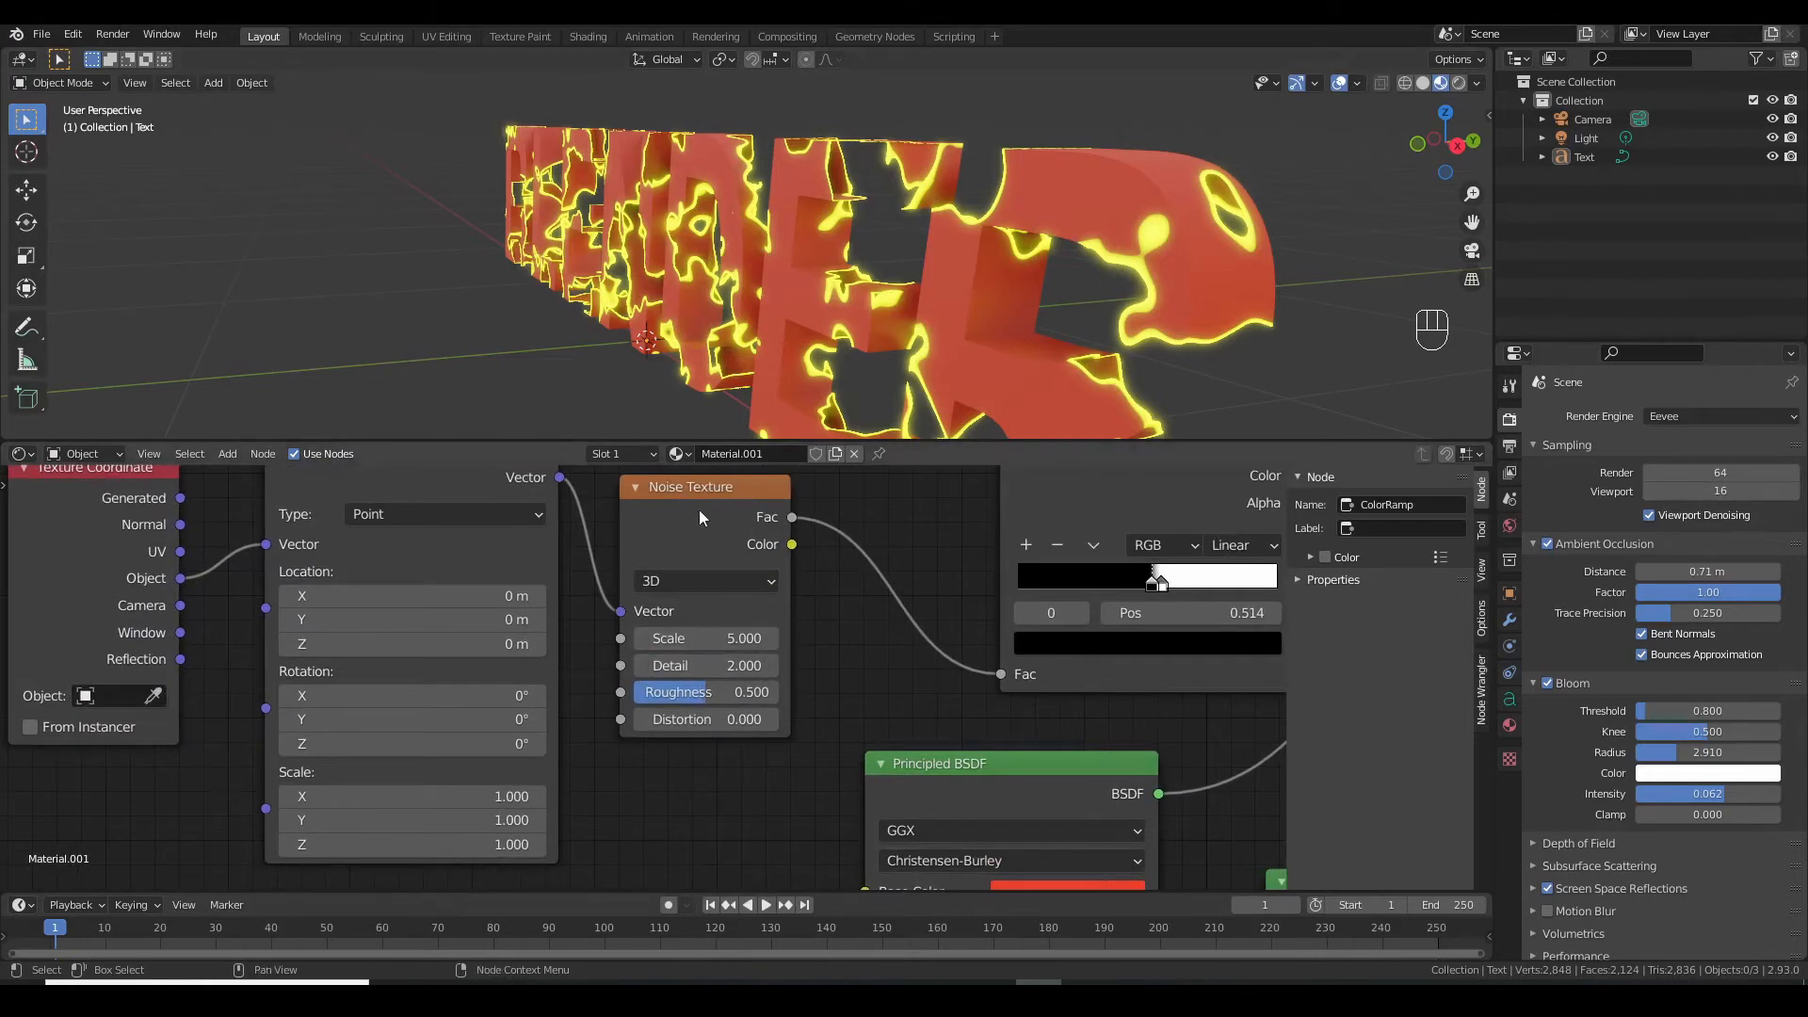
pyautogui.moveTo(704, 640); pyautogui.dragTo(706, 693)
pyautogui.moveTo(1297, 292); pyautogui.dragTo(959, 391, button='middle')
pyautogui.moveTo(728, 639); pyautogui.dragTo(791, 639)
pyautogui.scroll(-5, 872, 681)
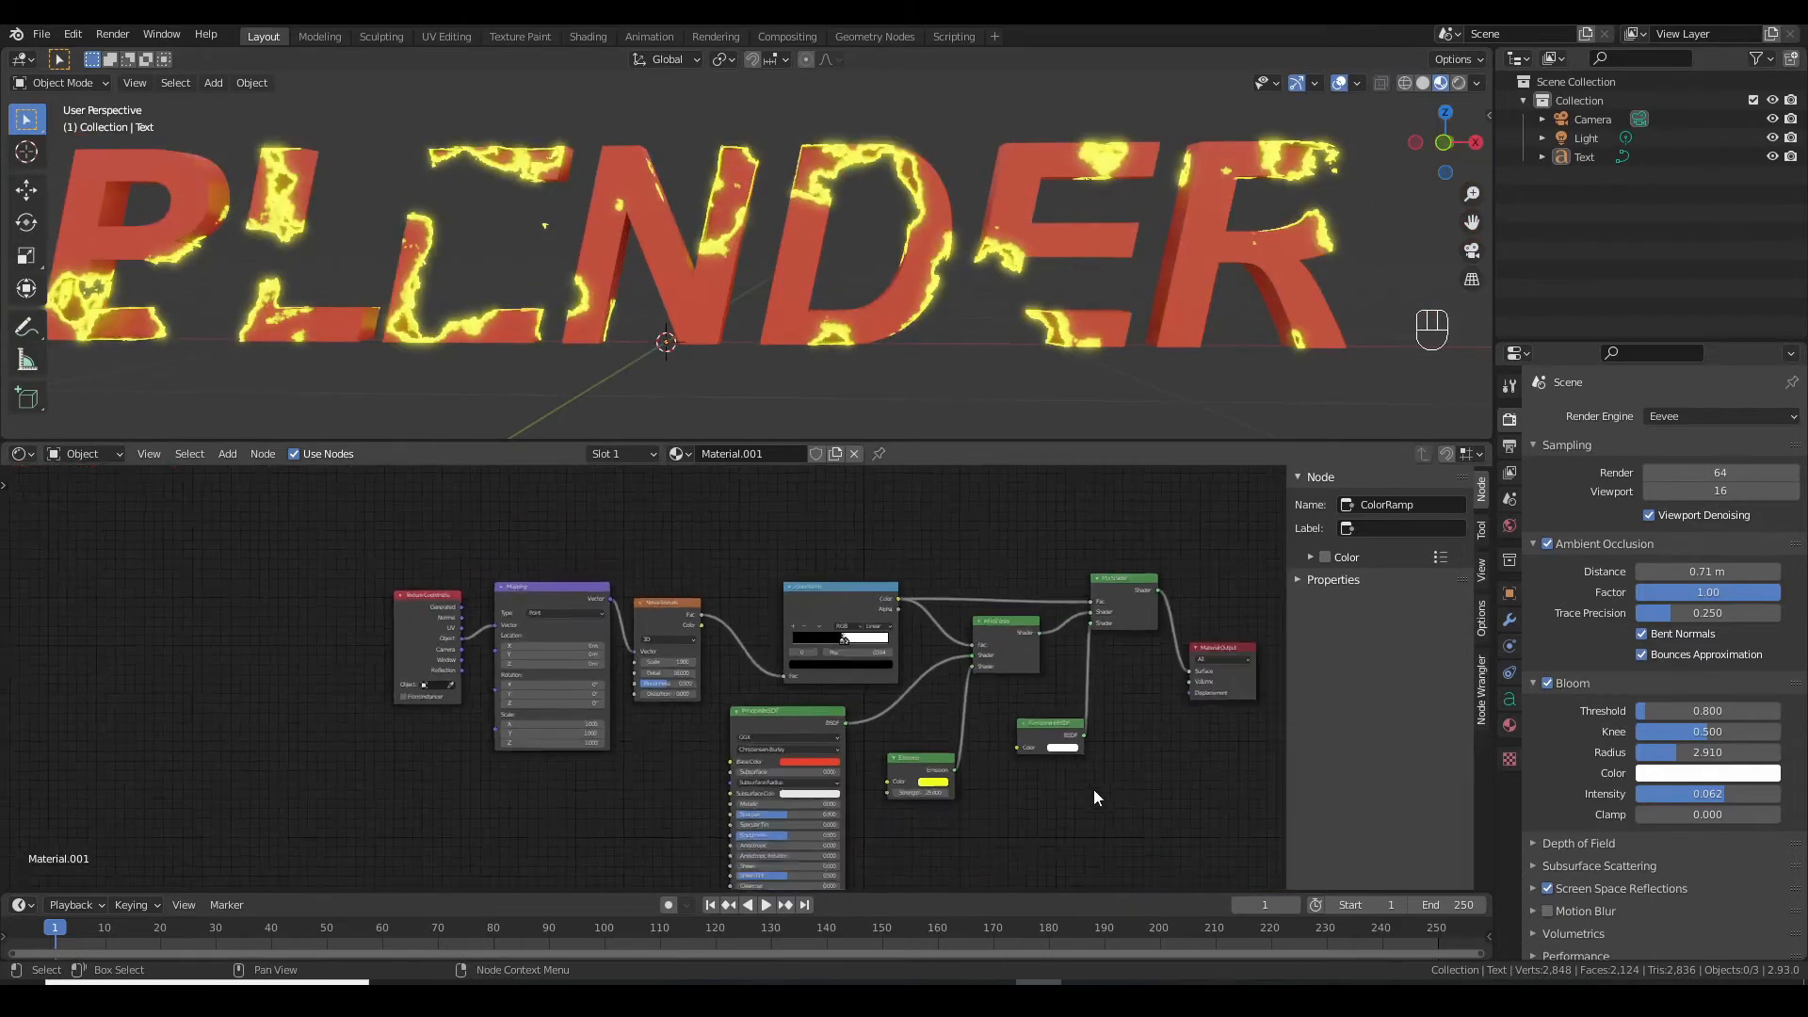
# Enlarge the timeline area beneath the node editor while keeping the whole text in view
pyautogui.scroll(1, 840, 742)
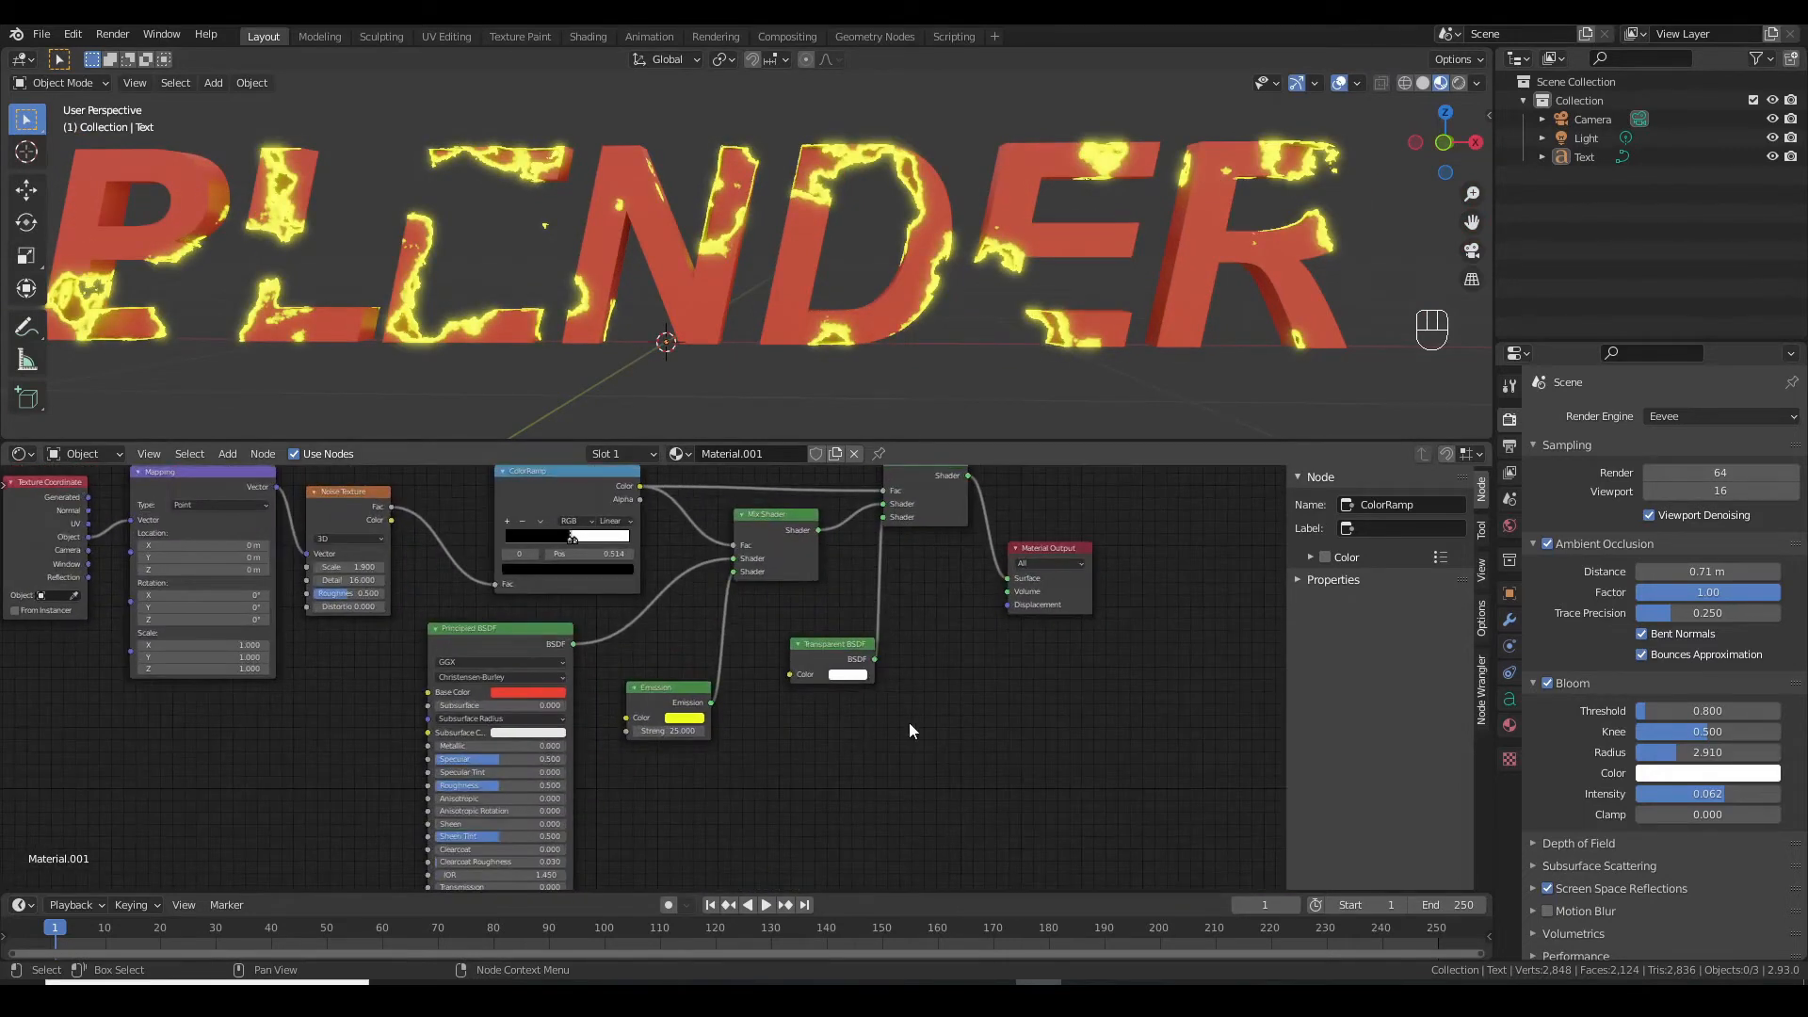
pyautogui.scroll(1, 910, 730)
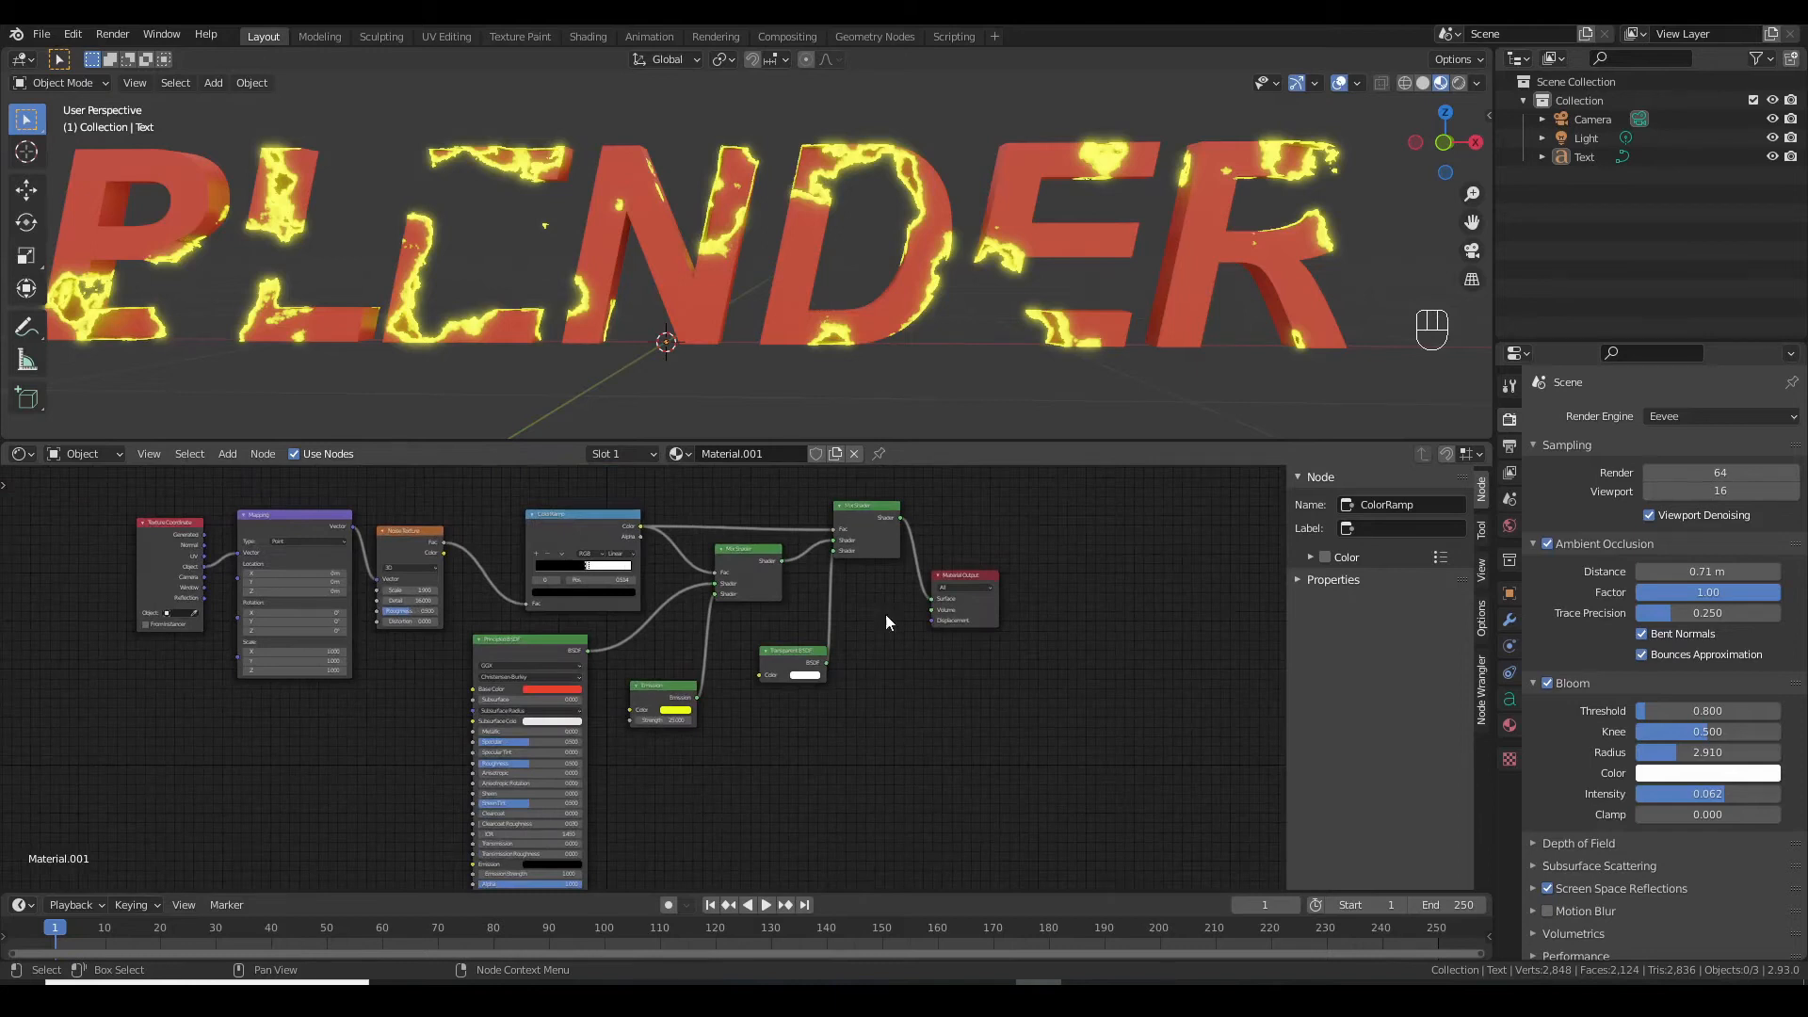
pyautogui.scroll(-3, 622, 367)
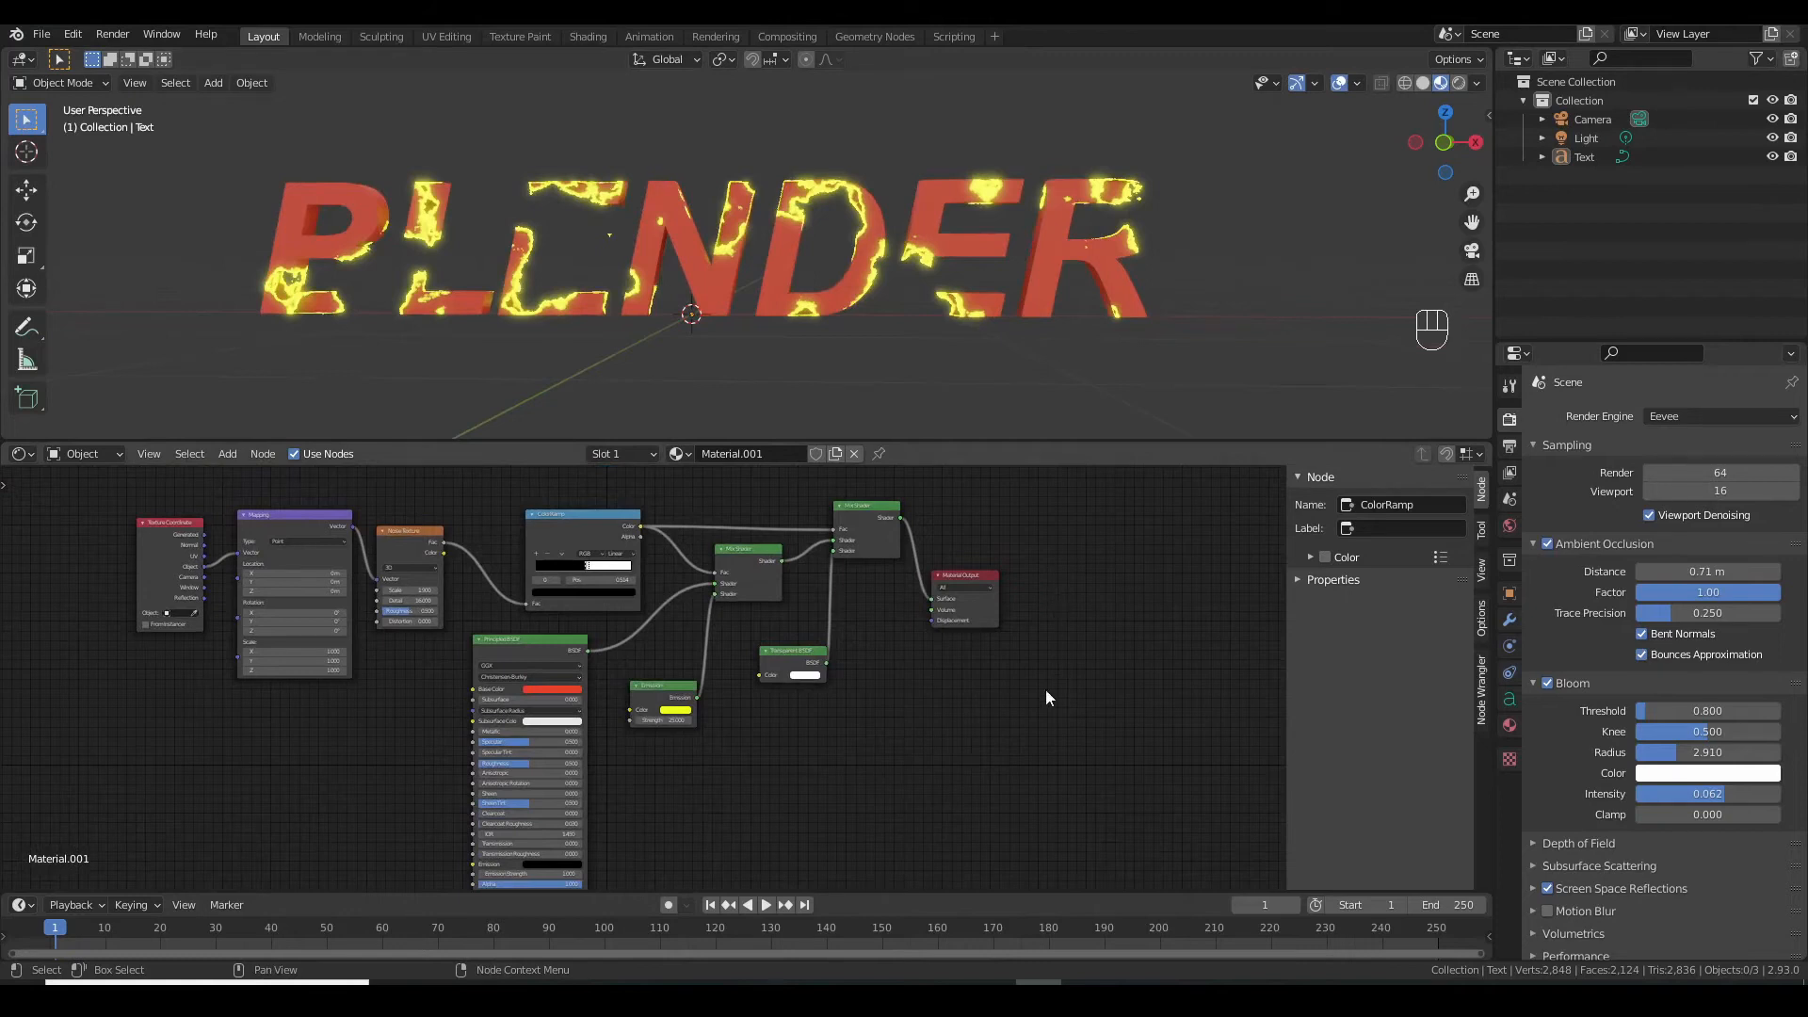
pyautogui.moveTo(979, 892); pyautogui.dragTo(989, 731)
pyautogui.scroll(2, 972, 670)
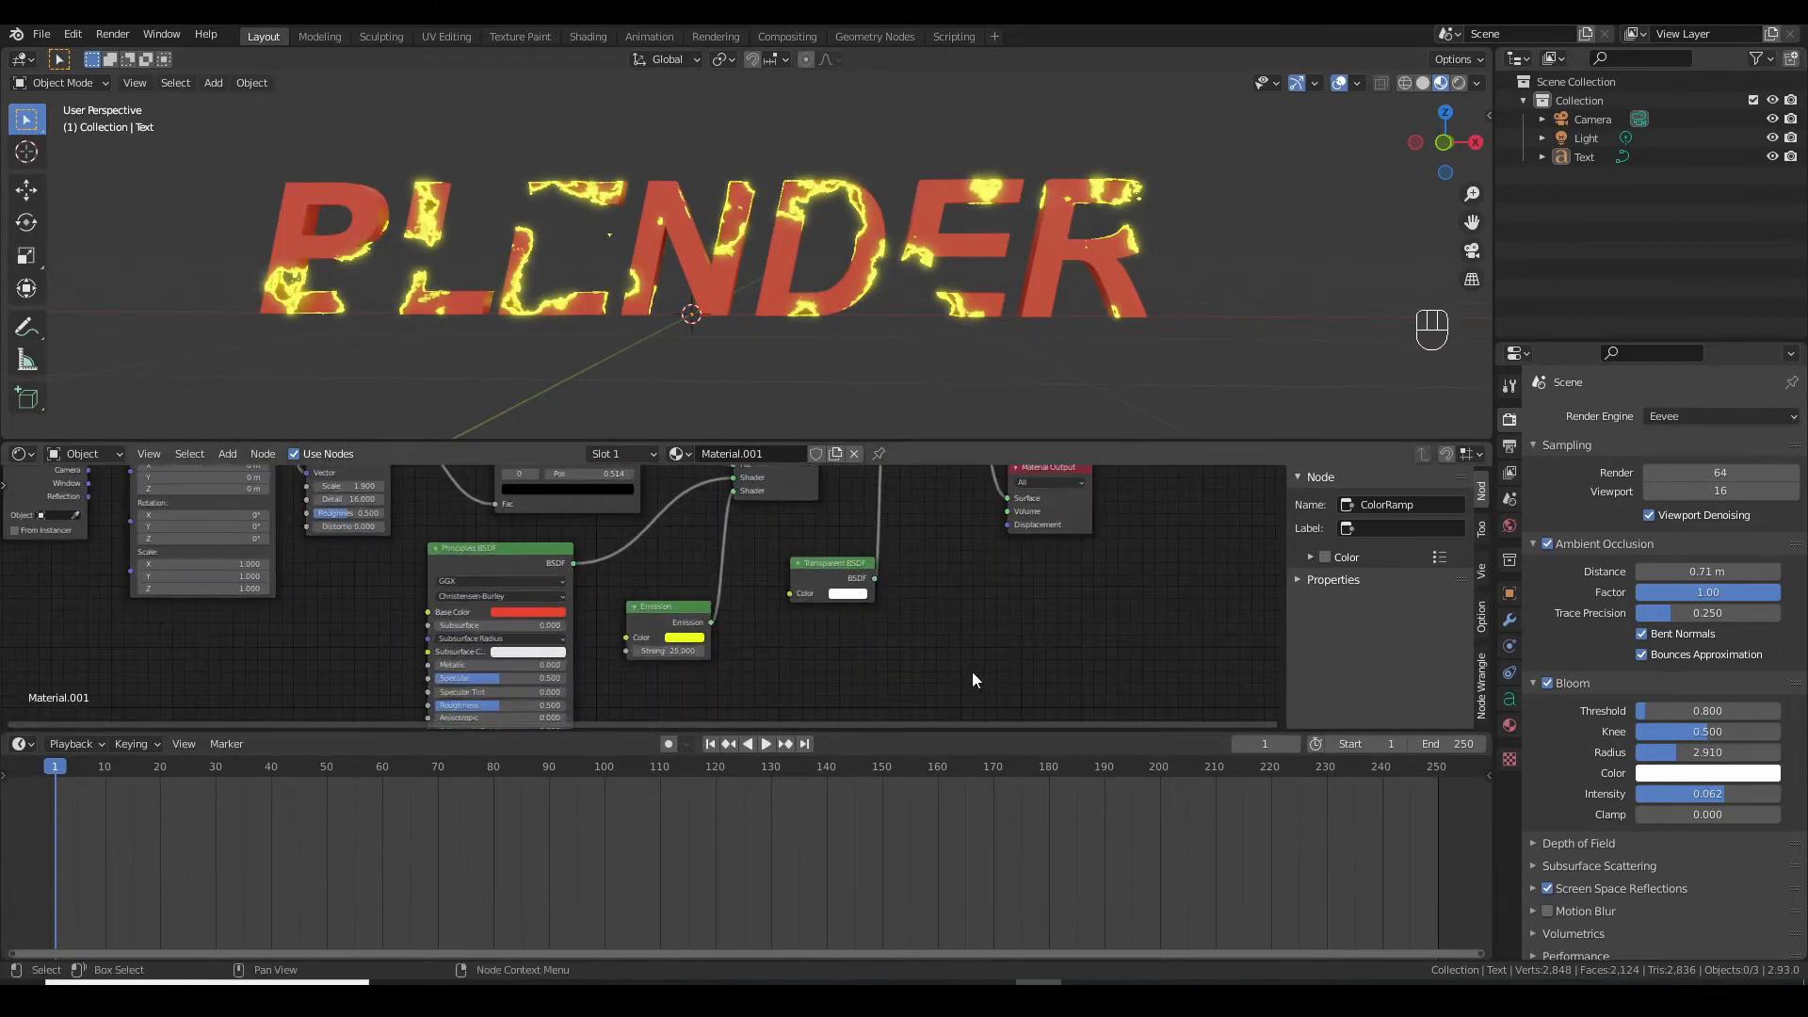
# Set the ColorRamp's black stop to position 0.5 in the text material
pyautogui.moveTo(965, 651); pyautogui.dragTo(1178, 736, button='middle')
pyautogui.scroll(2, 855, 551)
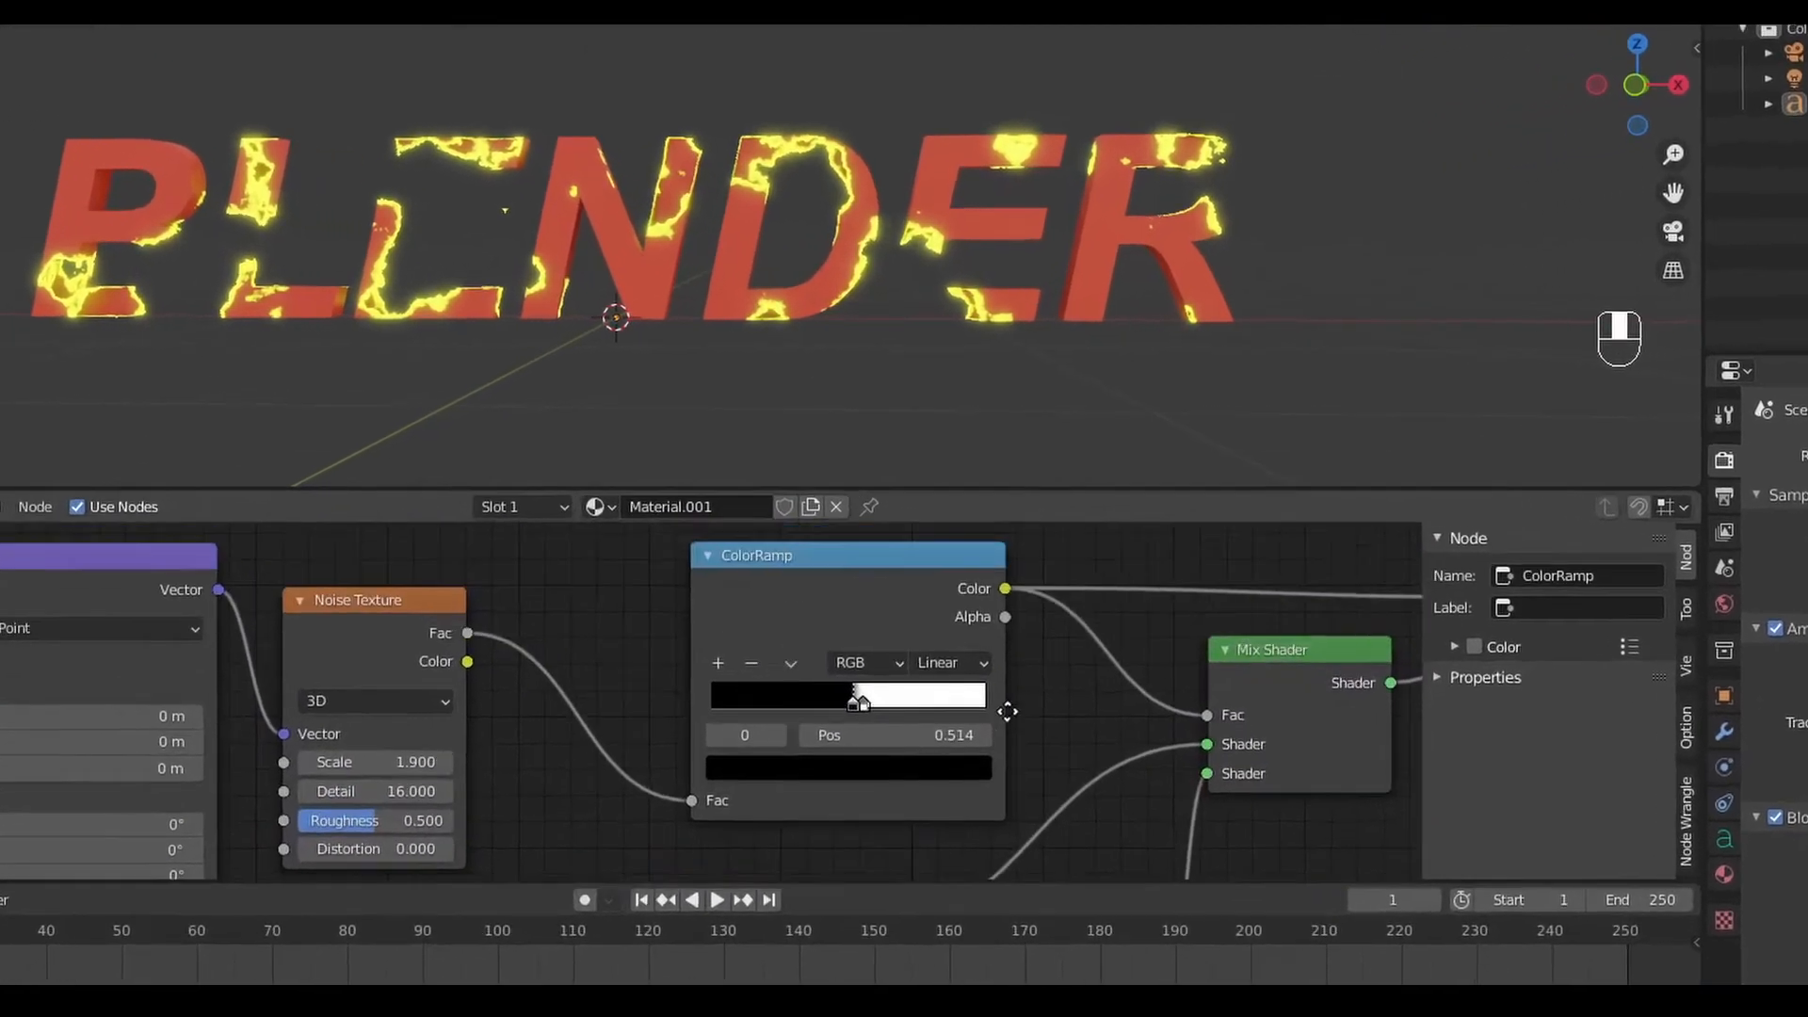
pyautogui.scroll(8, 1050, 348)
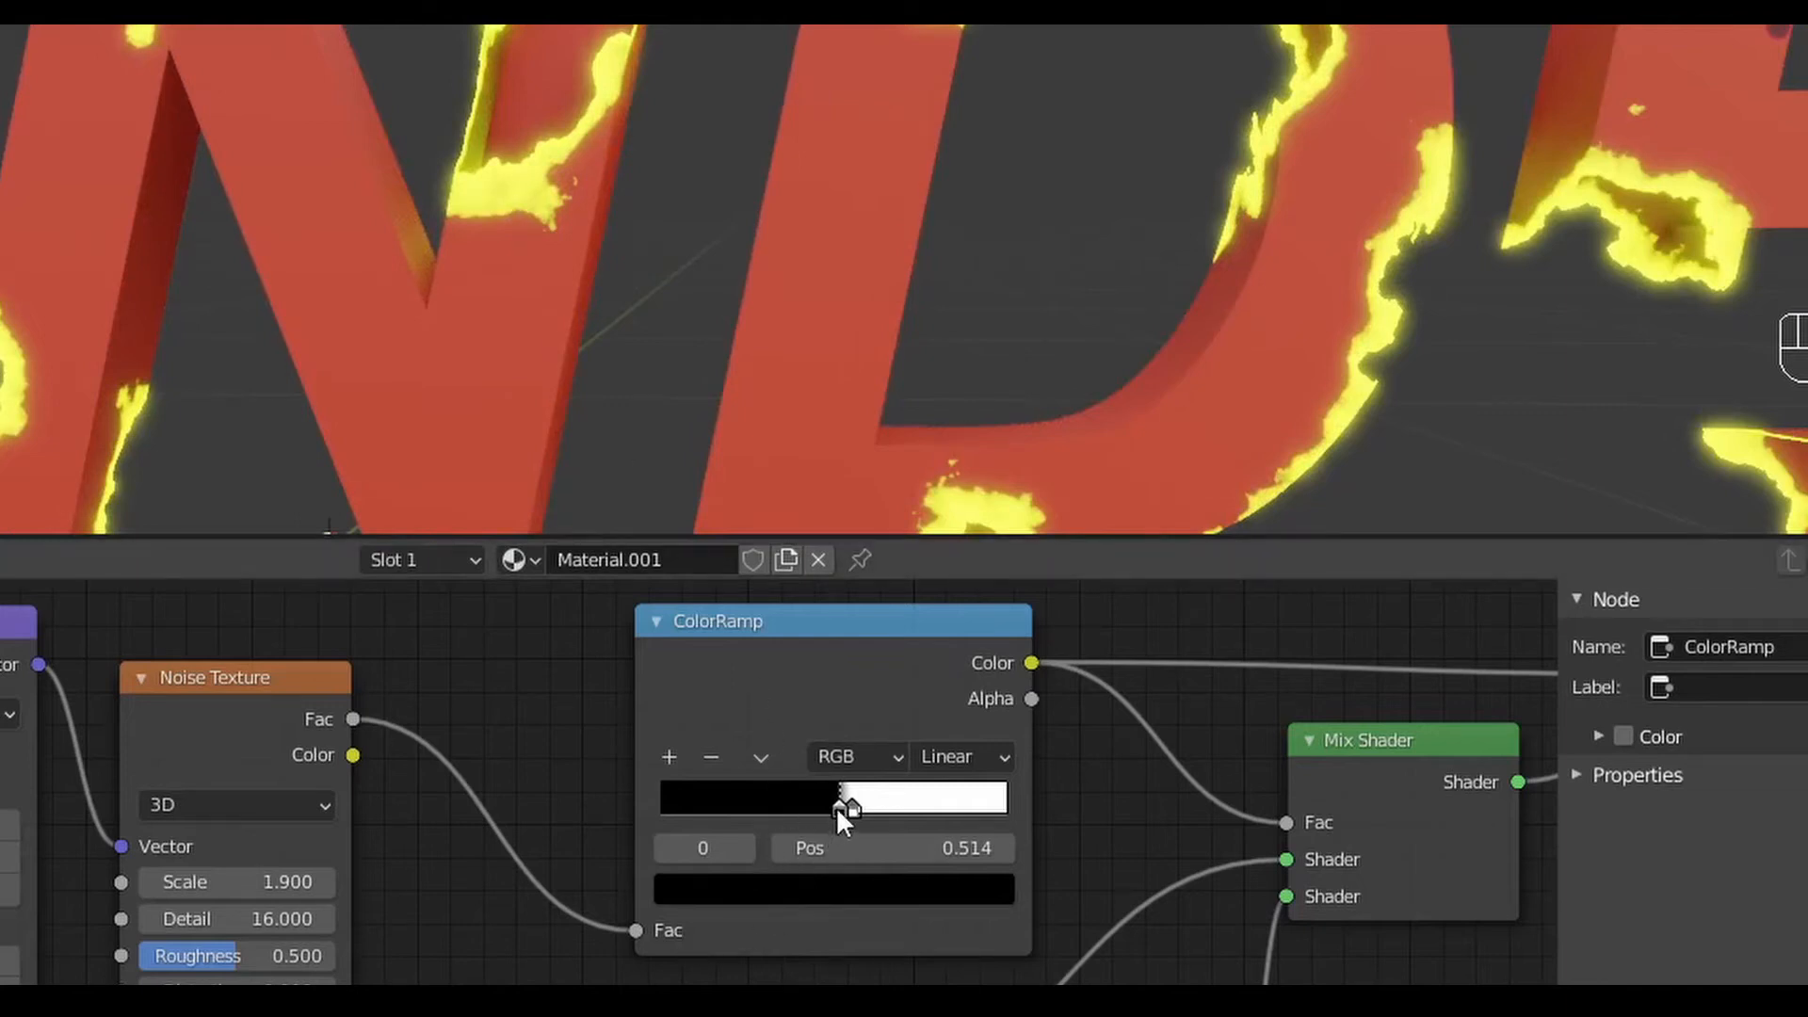
pyautogui.click(997, 845)
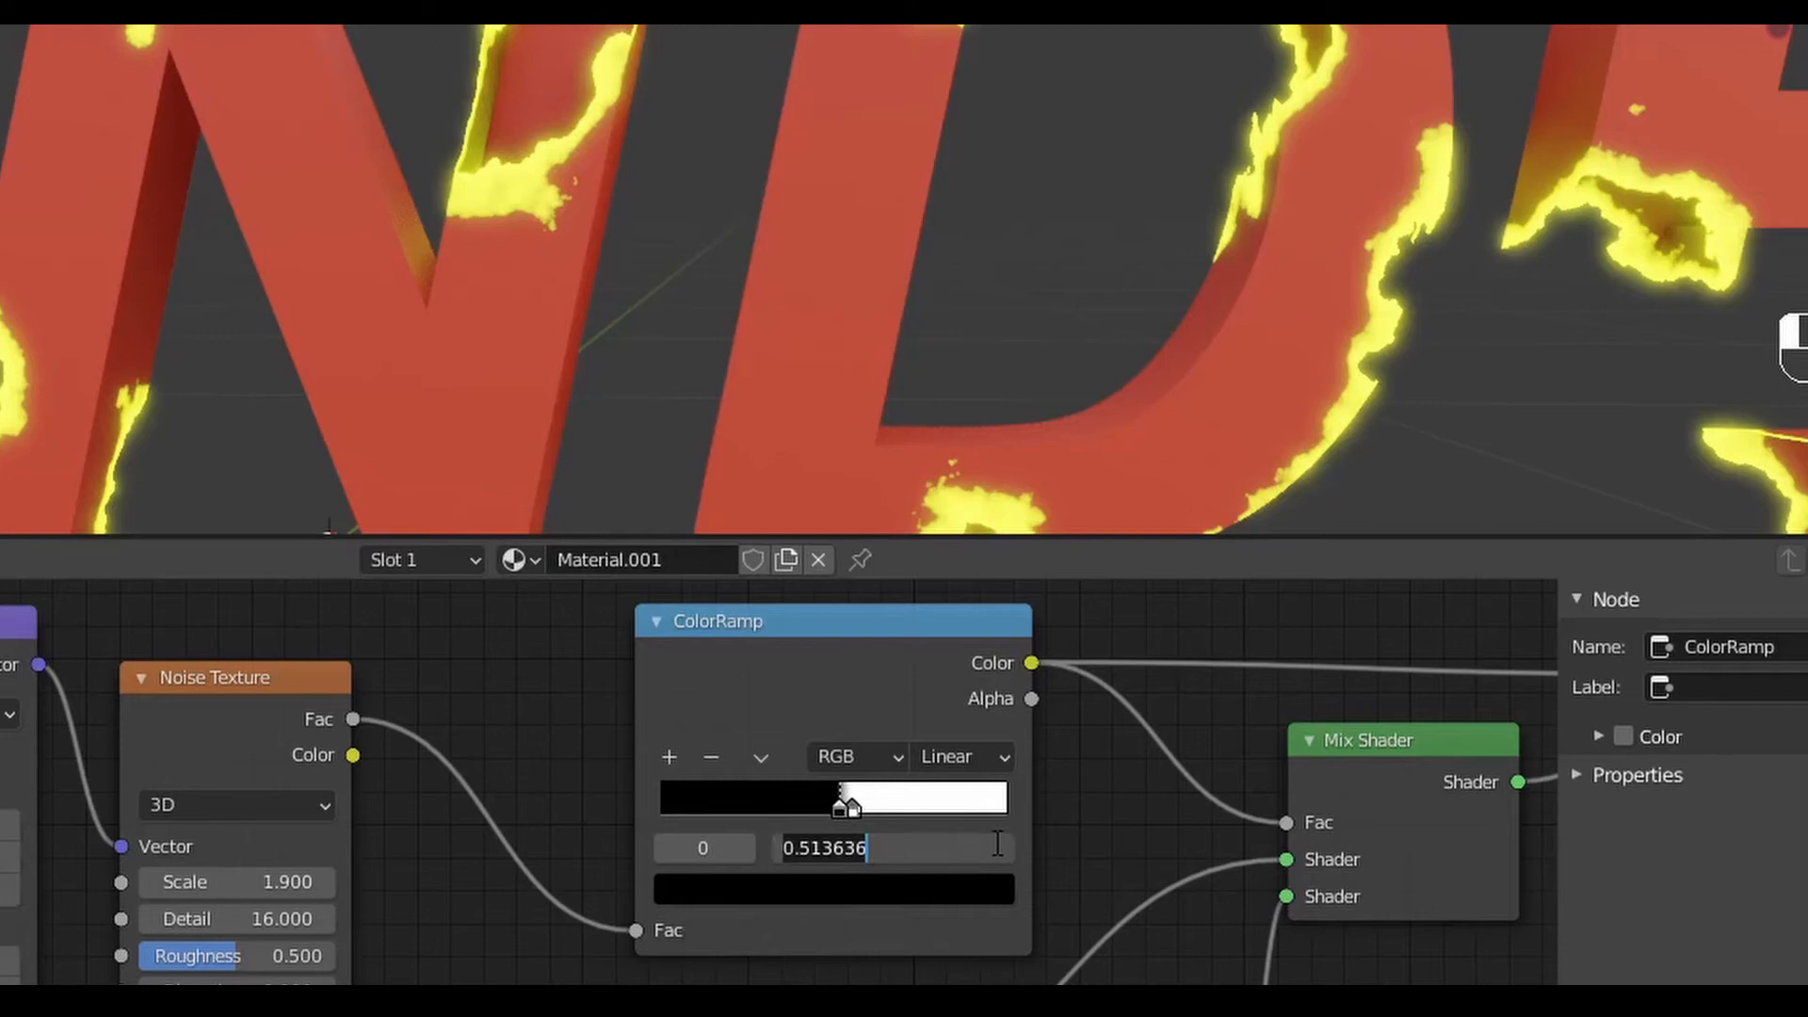
pyautogui.write('.5')
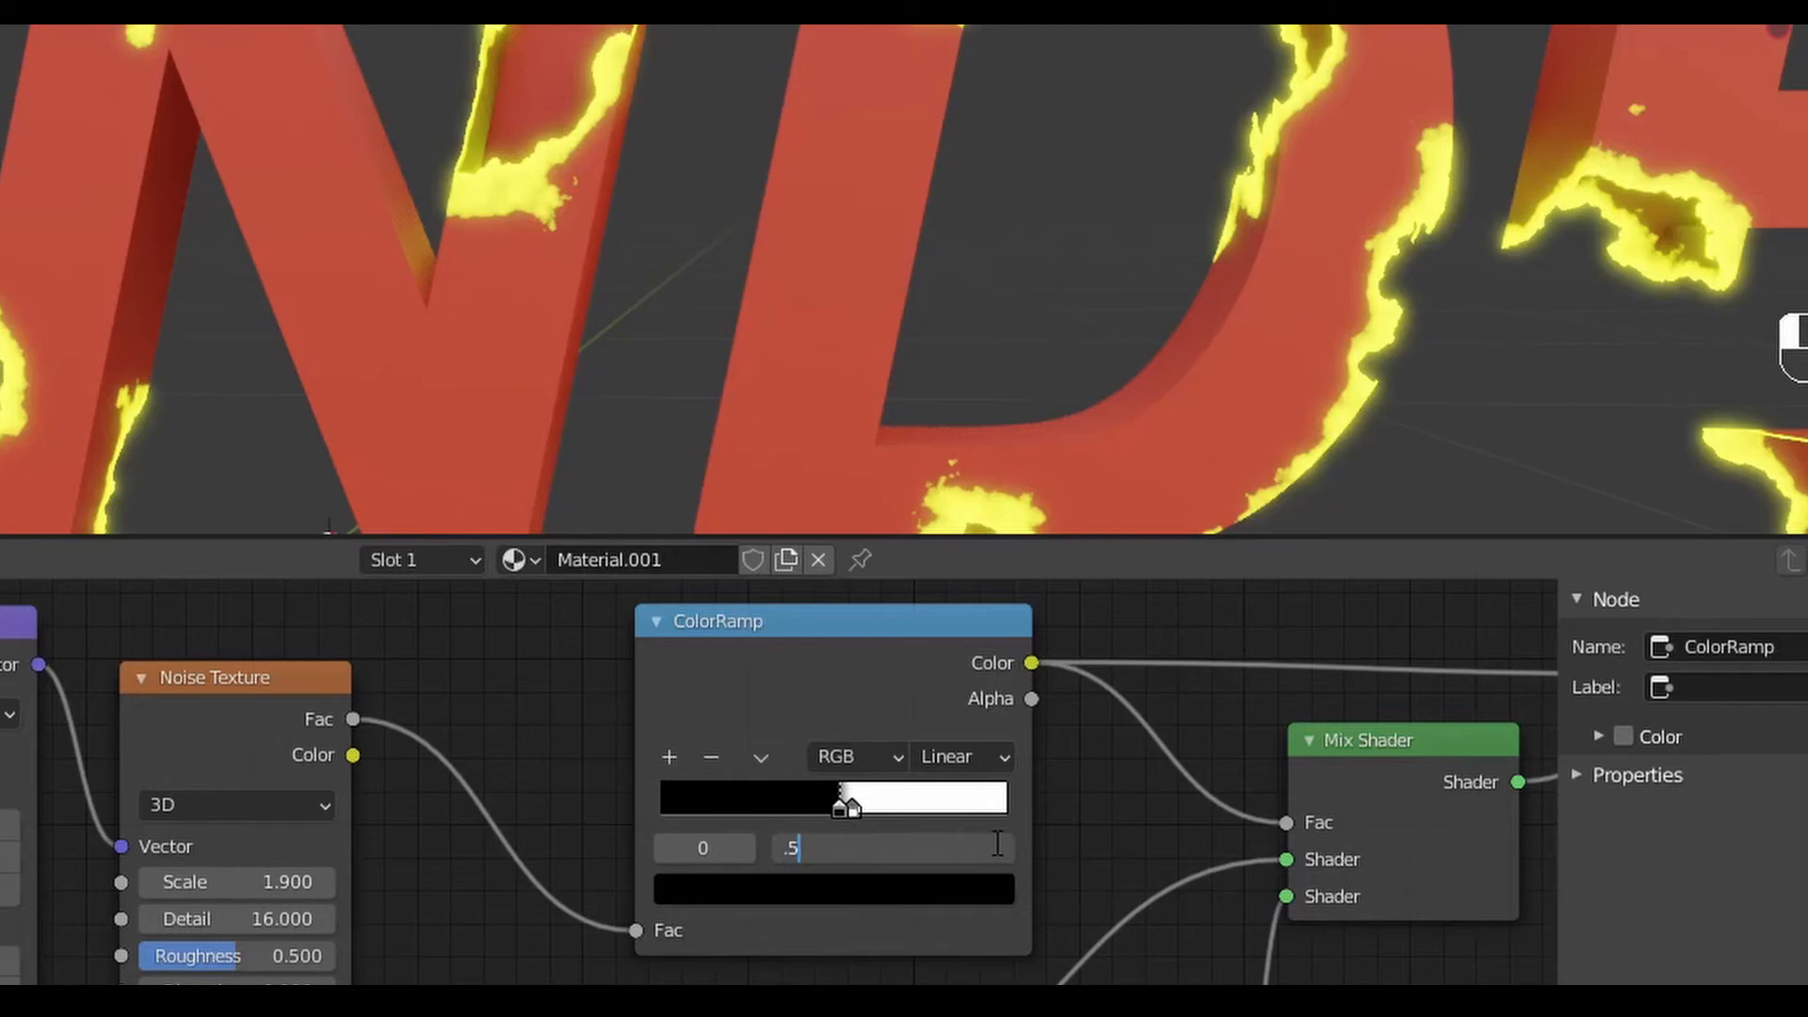
pyautogui.press('Return')
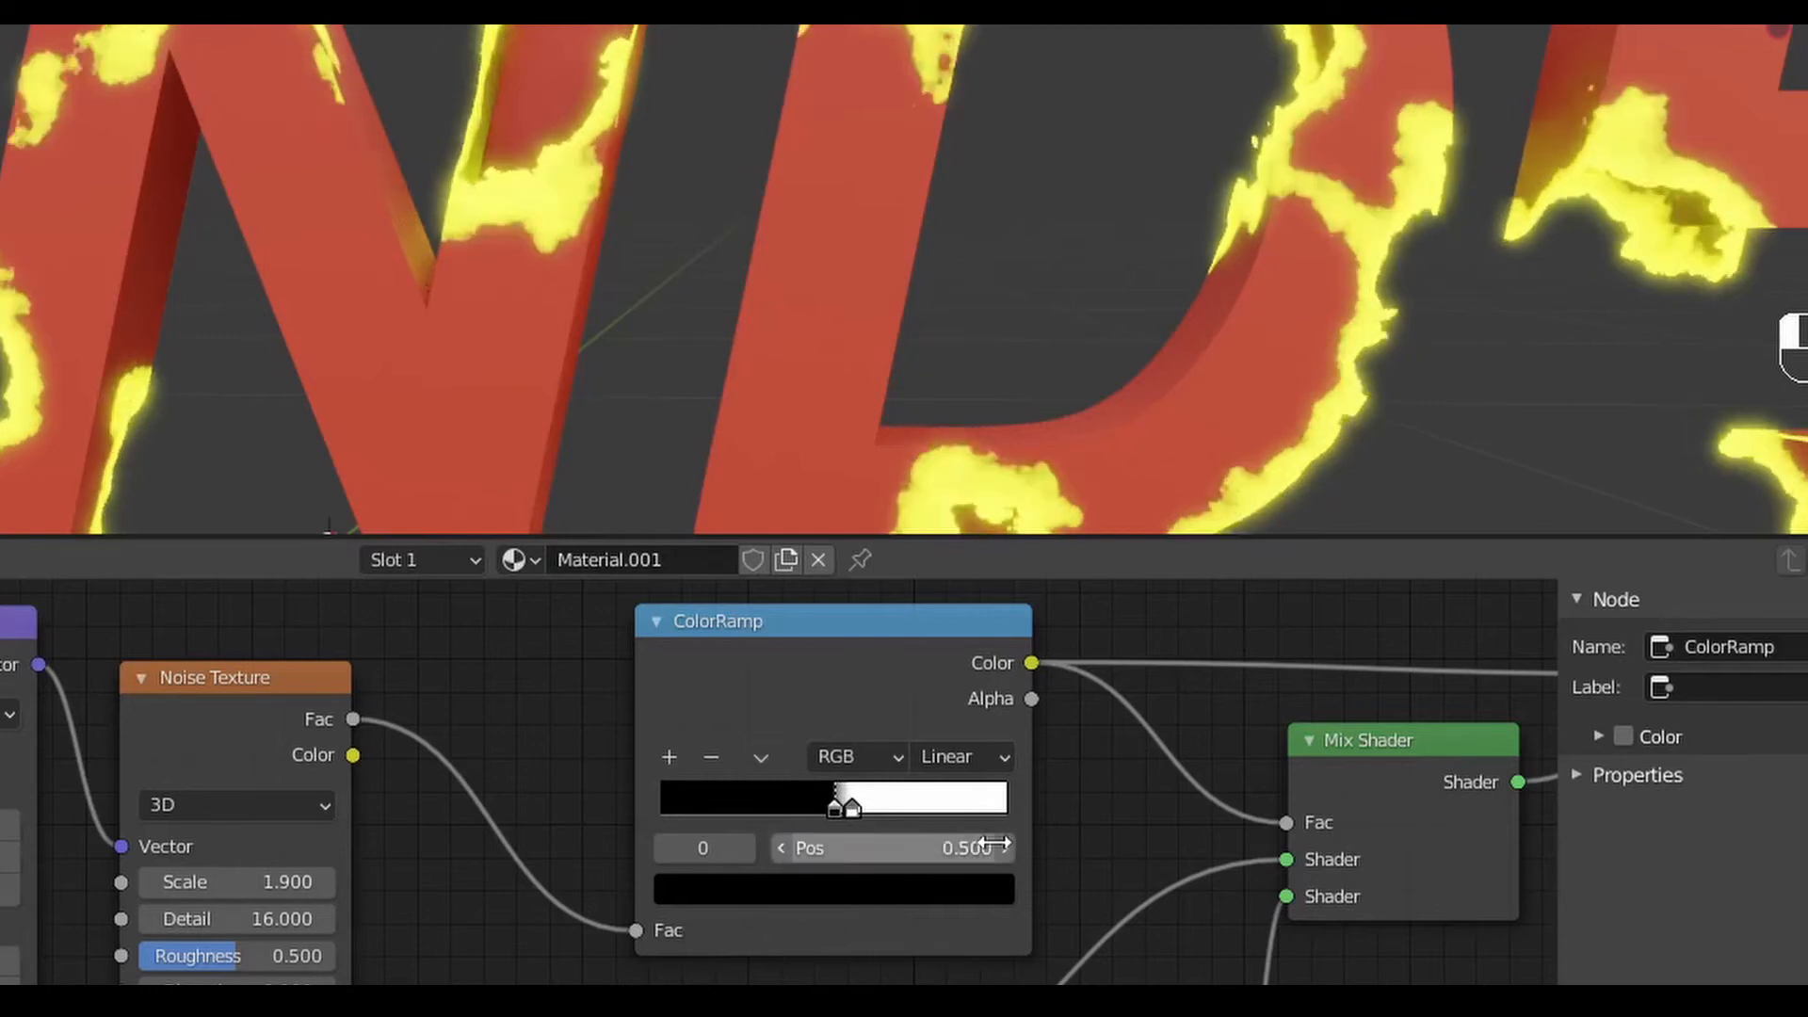
# Bring the ColorRamp's white stop down to position 0.52 for a thin glowing edge around the holes
pyautogui.click(855, 802)
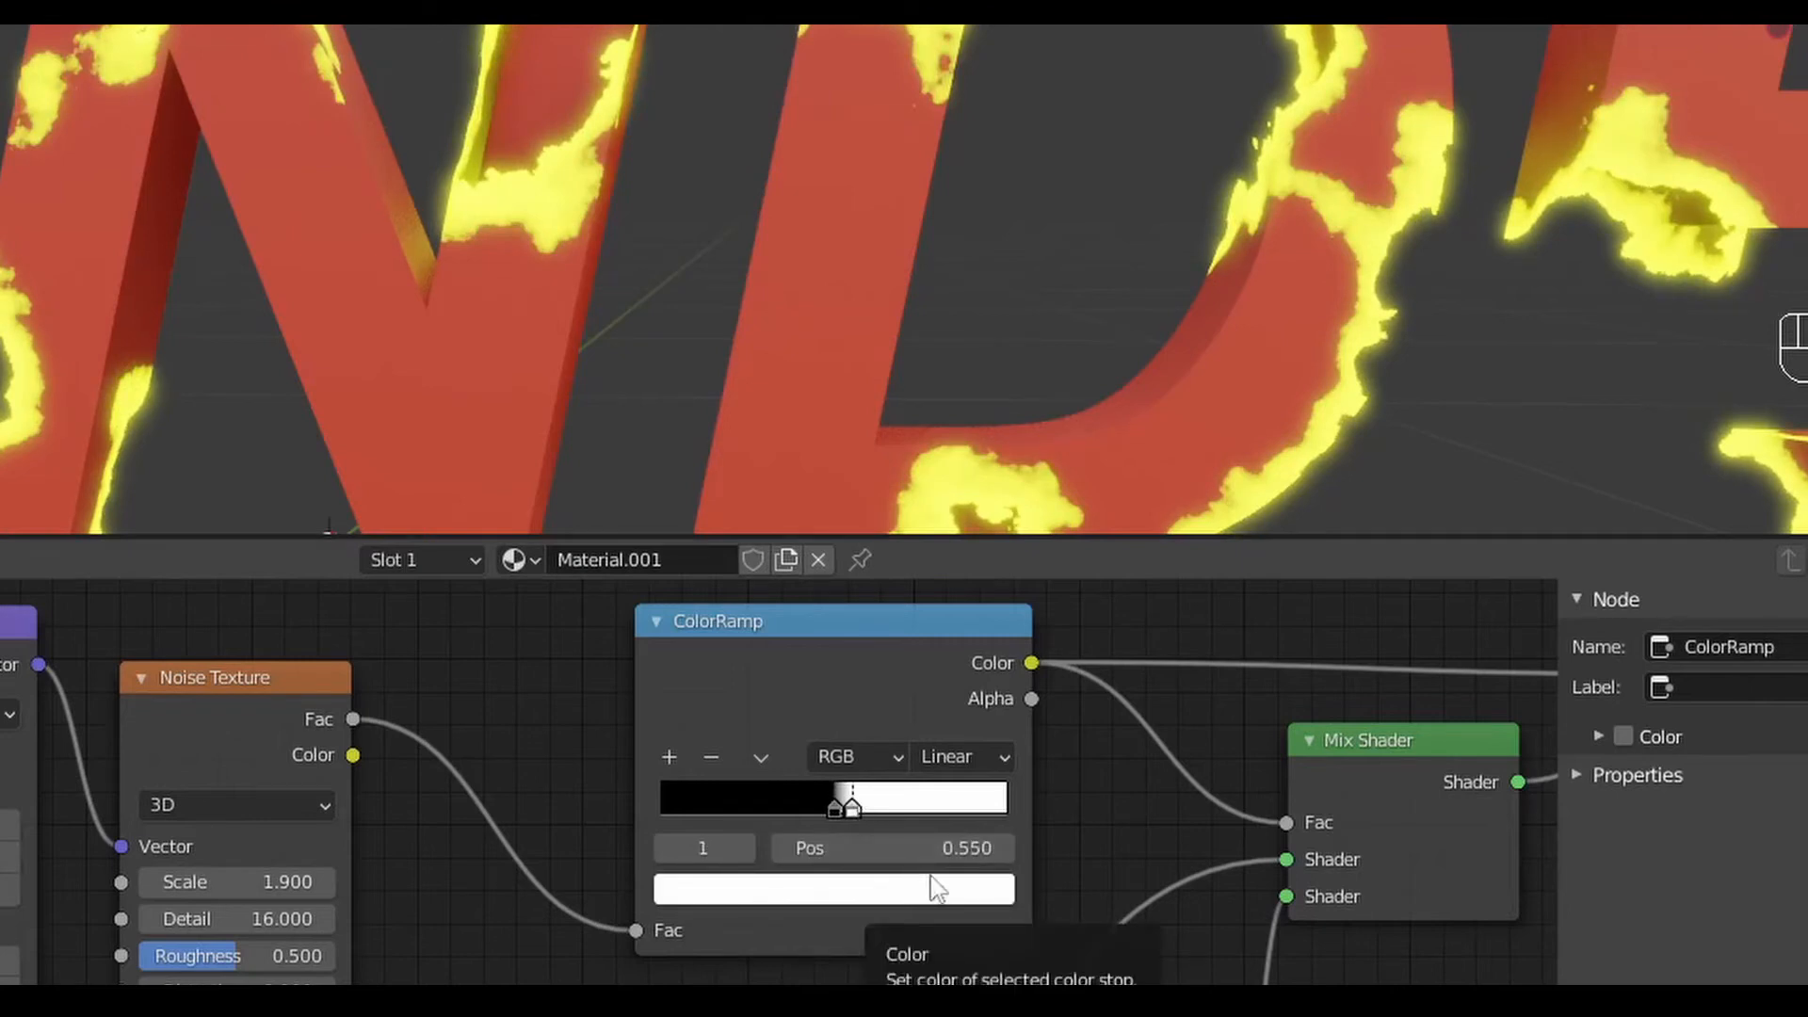
pyautogui.click(785, 856)
pyautogui.click(781, 857)
pyautogui.click(780, 857)
pyautogui.click(780, 857)
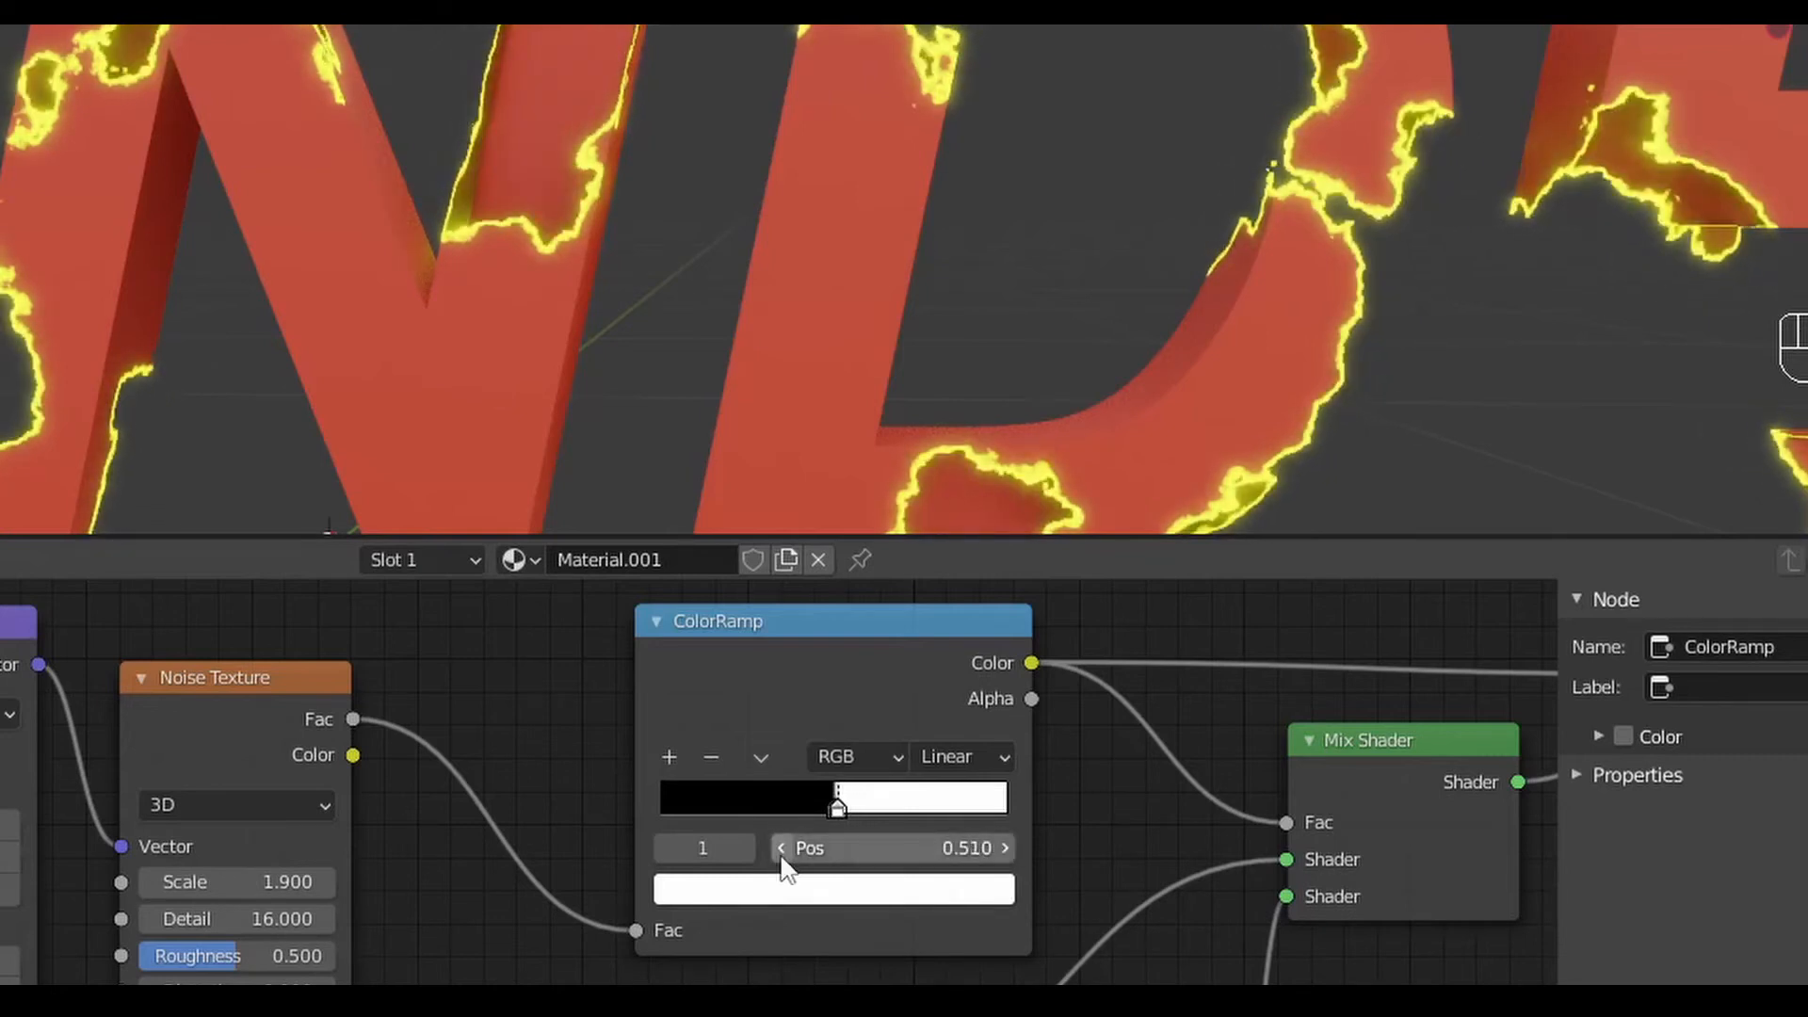
pyautogui.click(1002, 853)
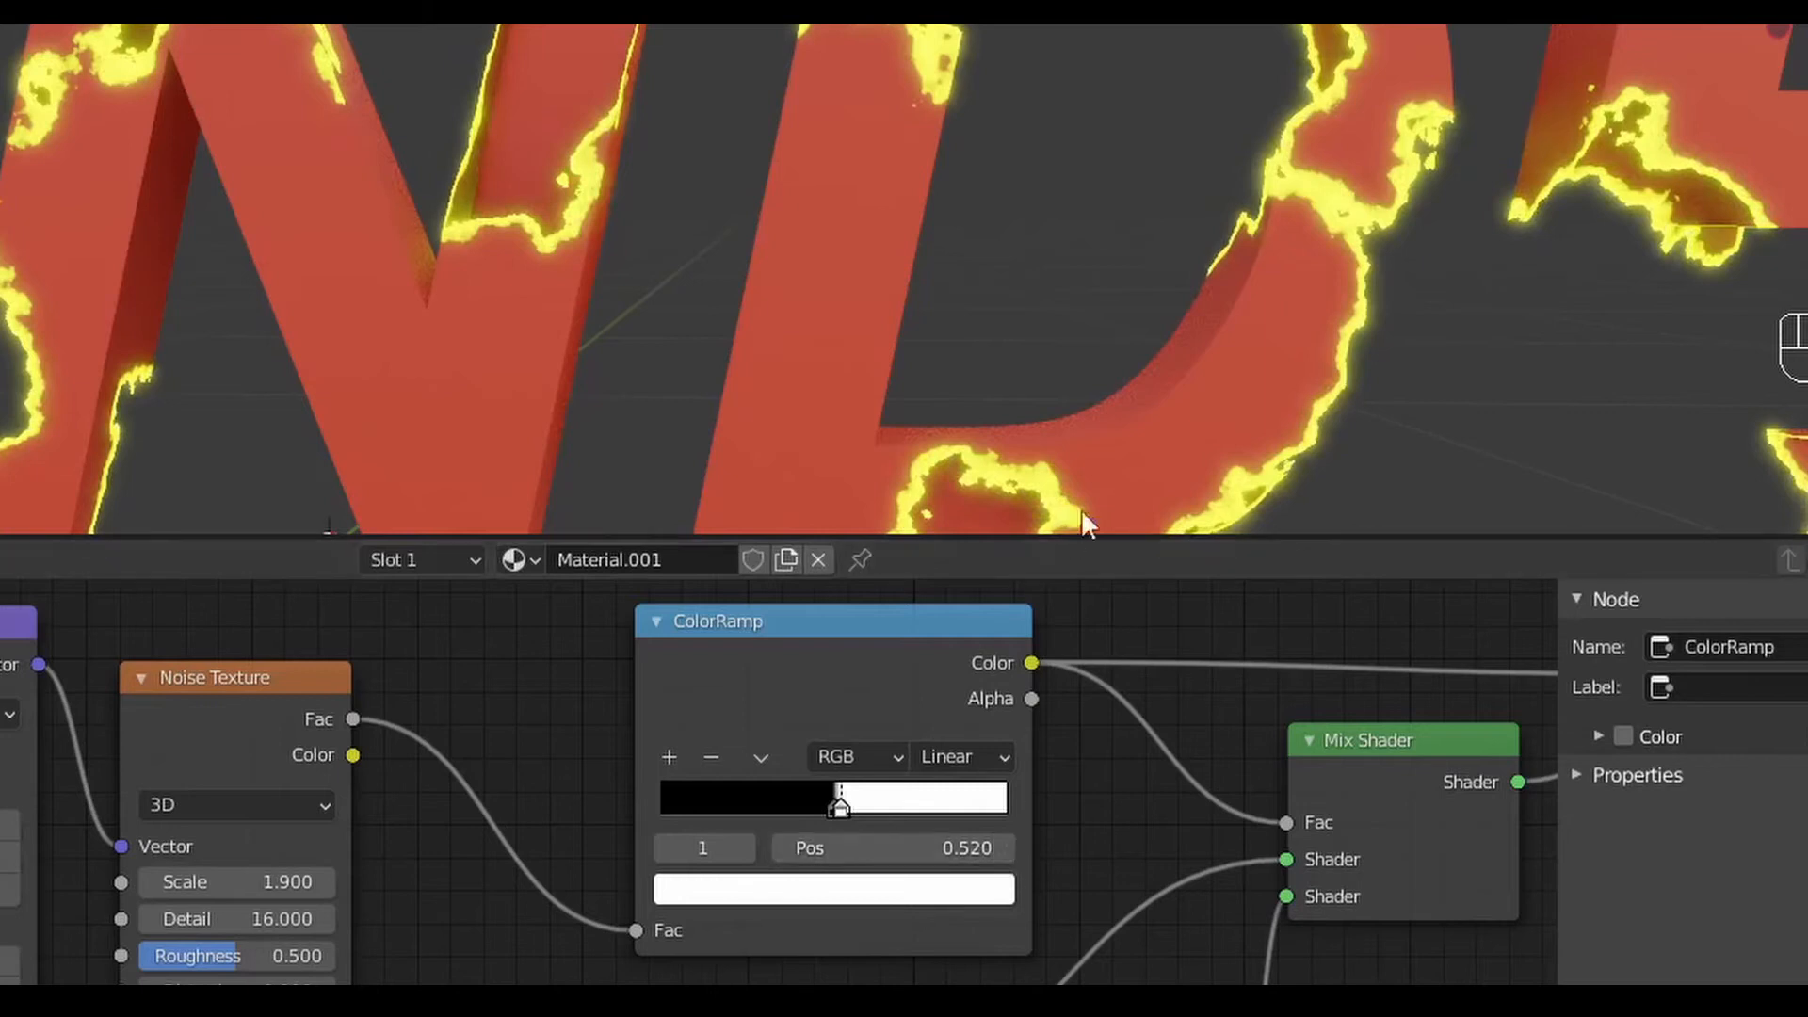
pyautogui.scroll(-1, 978, 420)
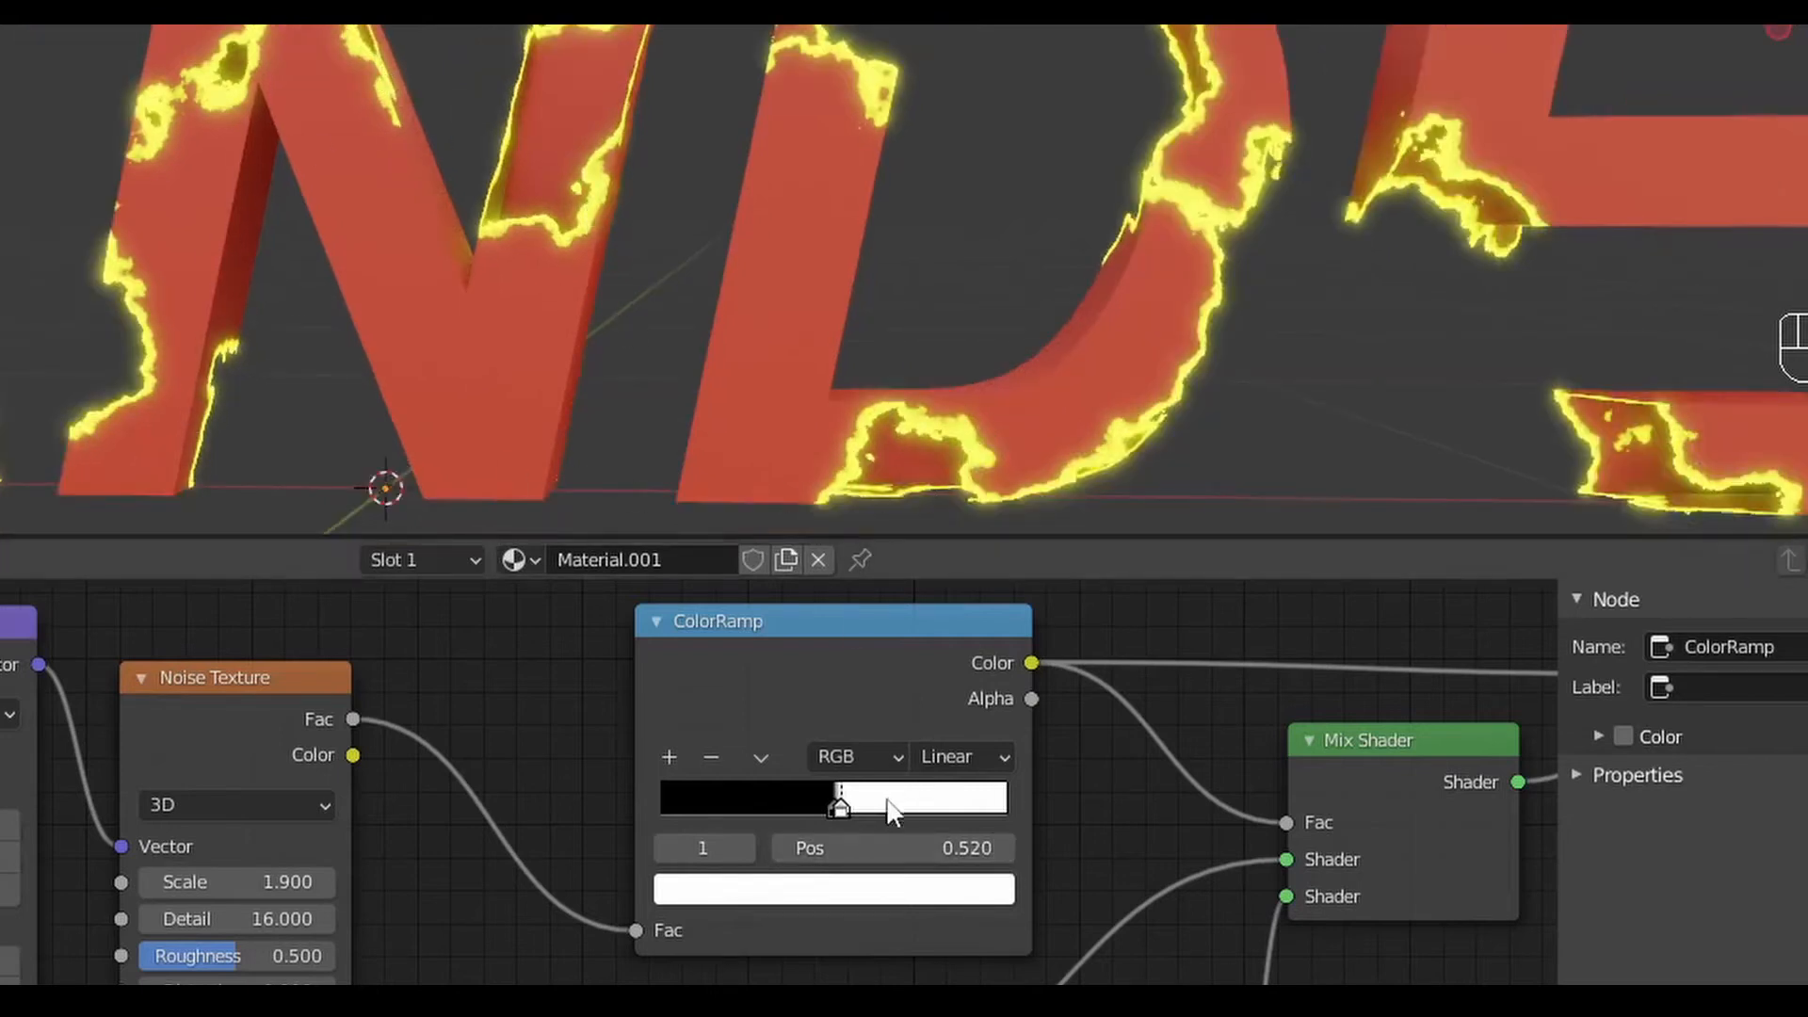
pyautogui.moveTo(847, 805)
pyautogui.mouseDown()
pyautogui.moveTo(912, 800)
pyautogui.moveTo(822, 794)
pyautogui.moveTo(841, 795)
pyautogui.mouseUp()
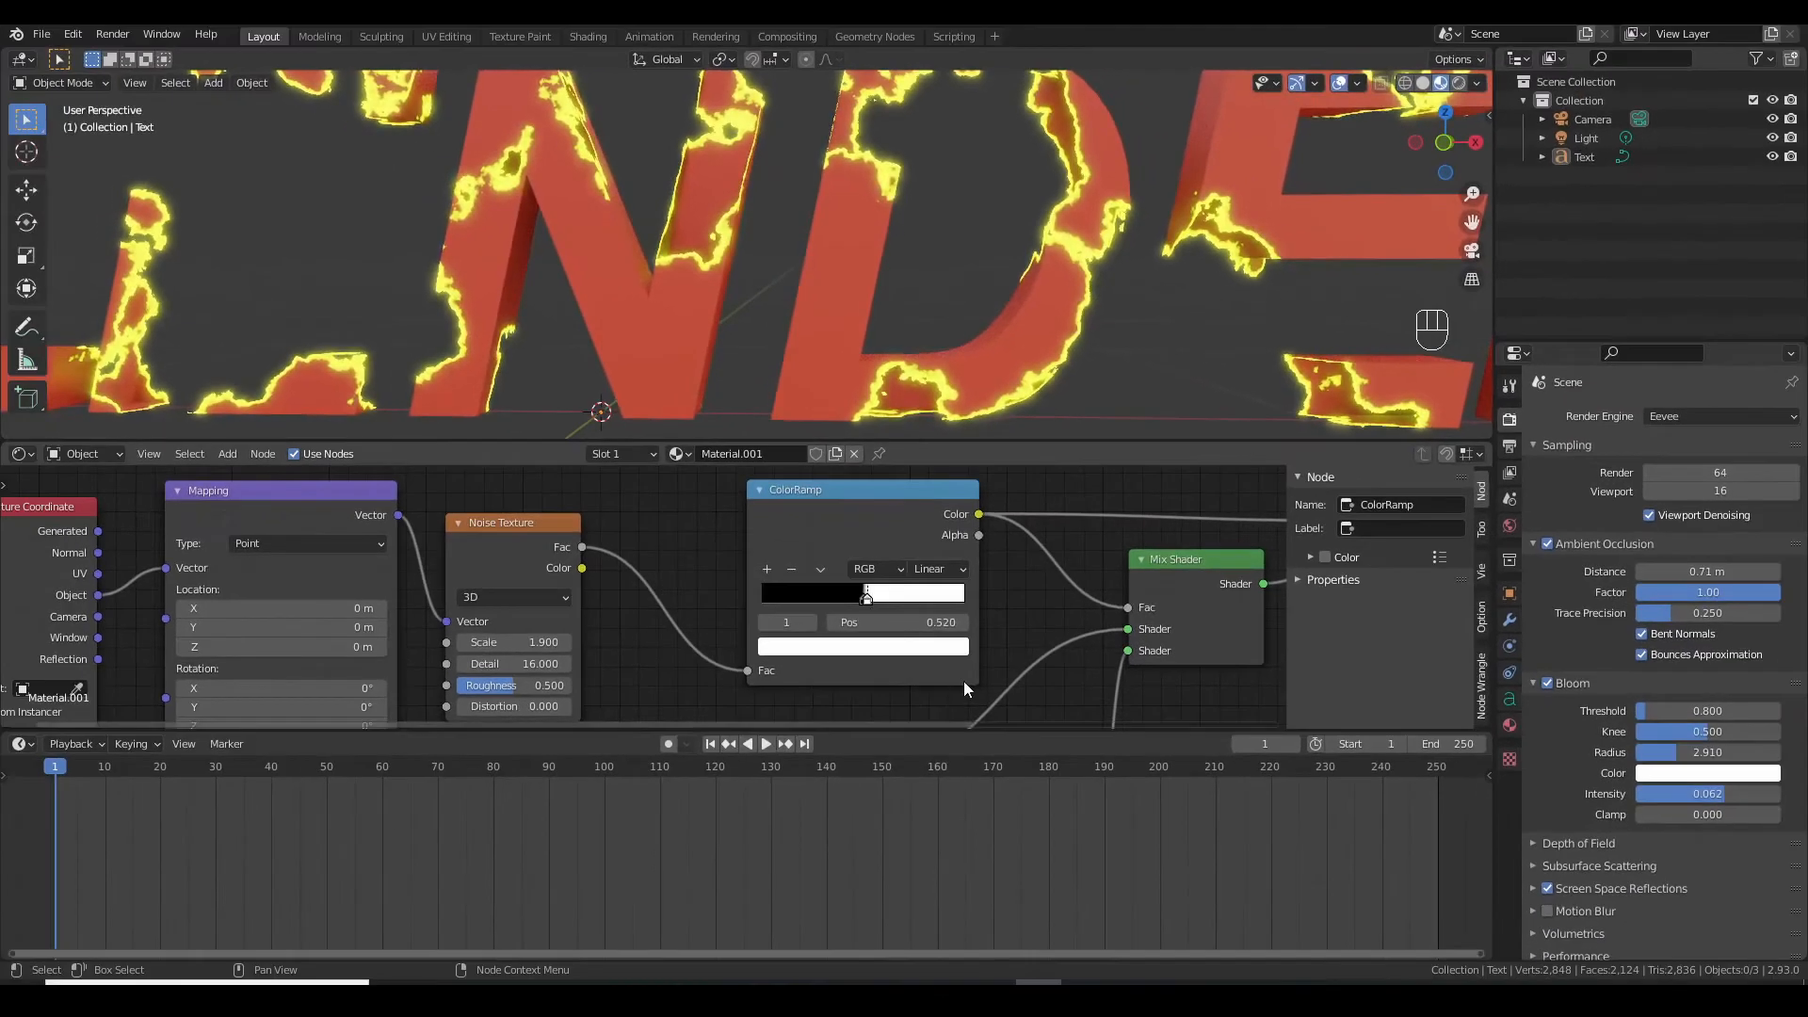
# Move the ColorRamp's black stop to position 0 and keyframe its position at frame 1
pyautogui.click(866, 600)
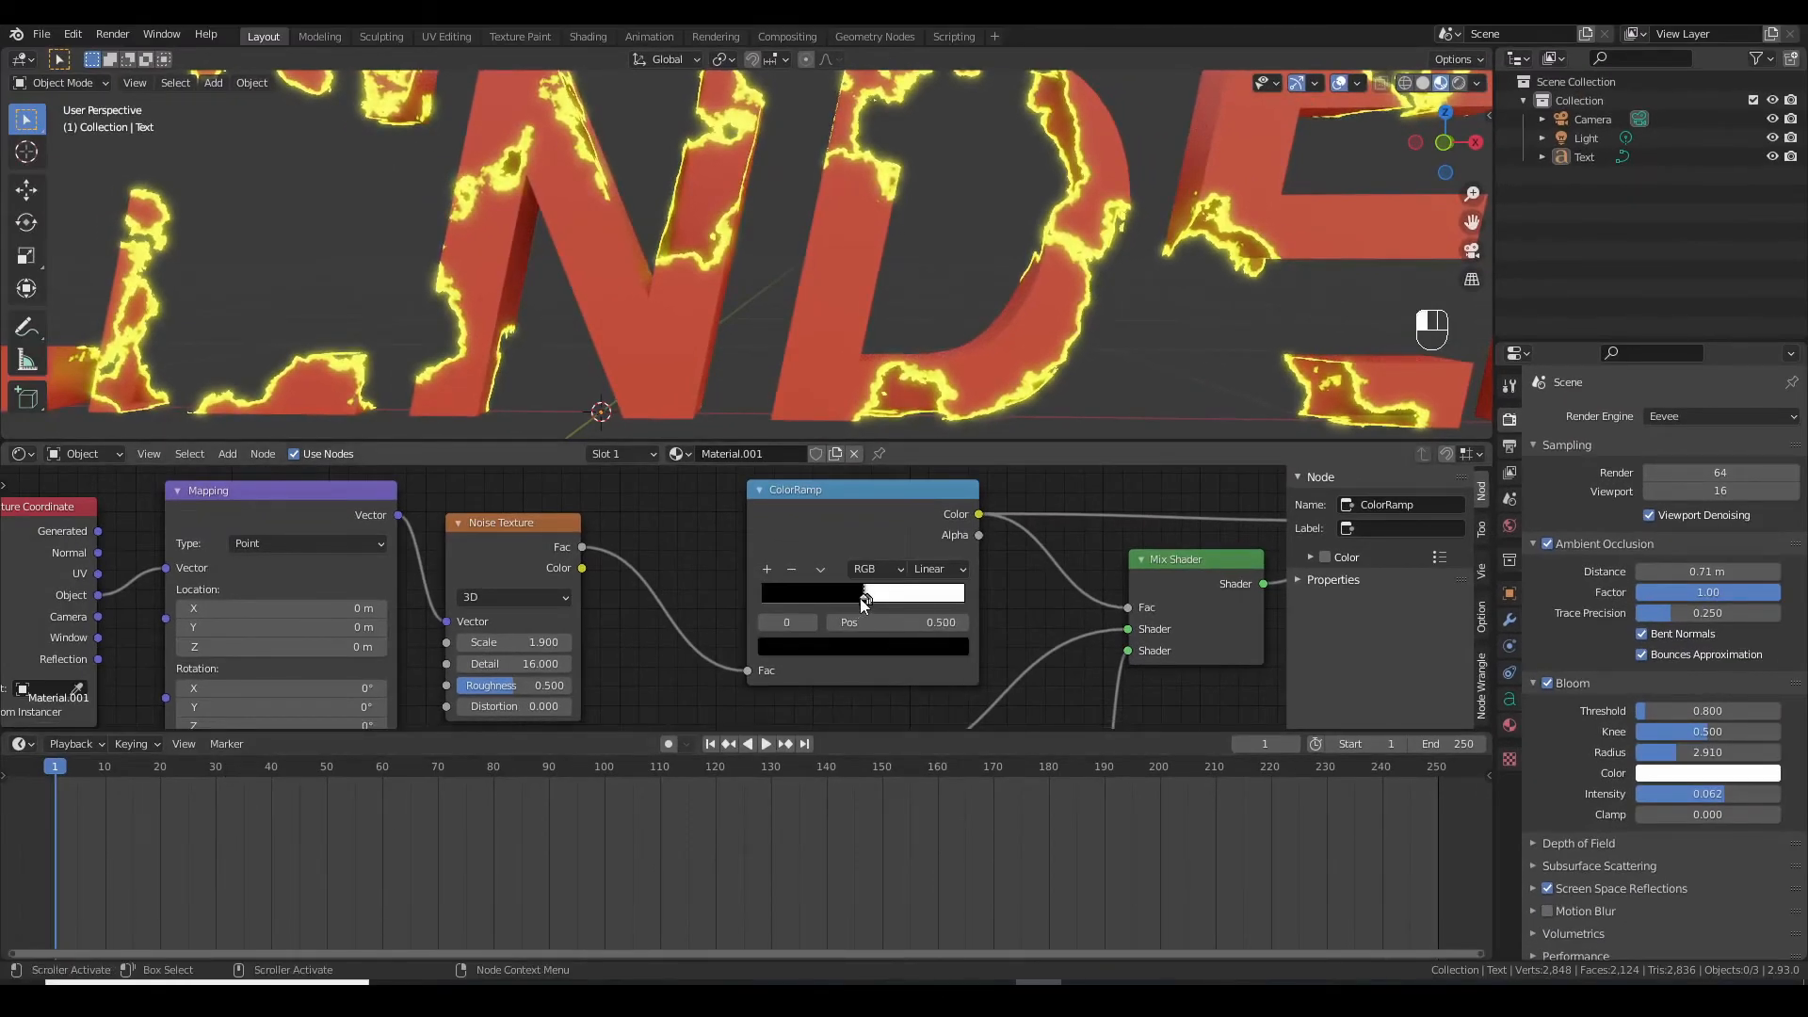
pyautogui.moveTo(859, 600); pyautogui.dragTo(779, 601)
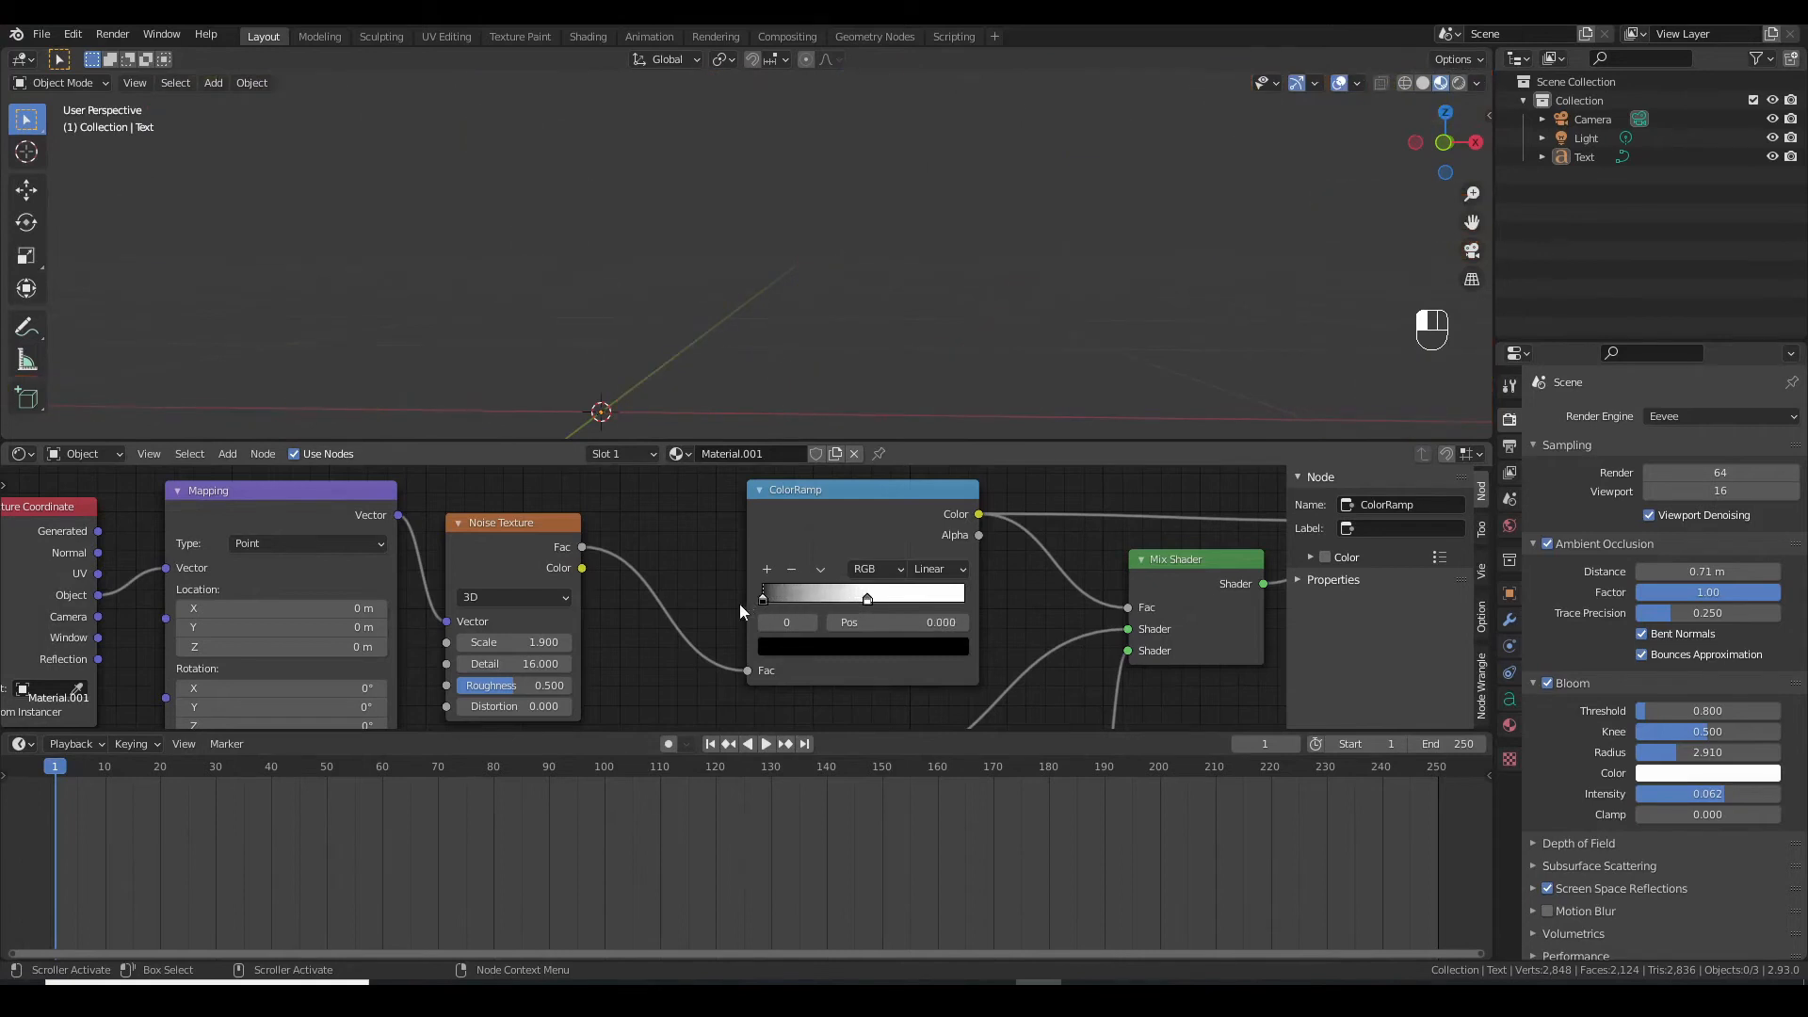
pyautogui.rightClick(911, 623)
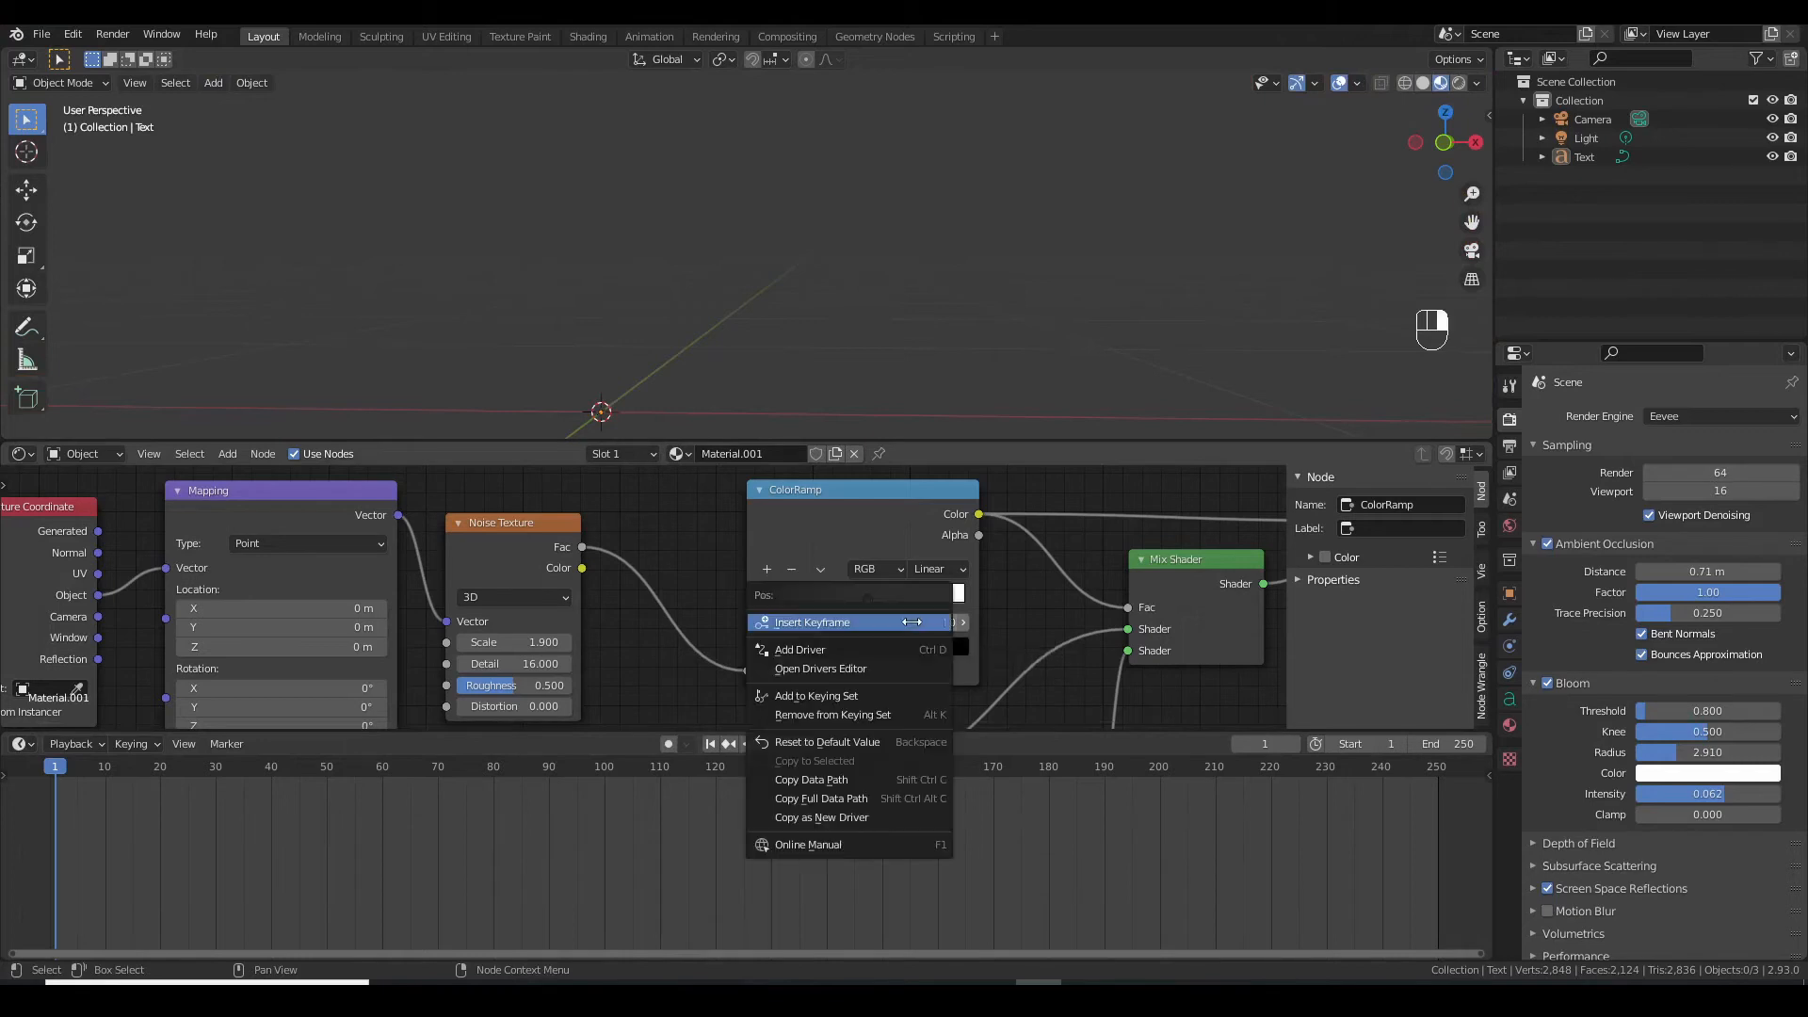
pyautogui.click(859, 624)
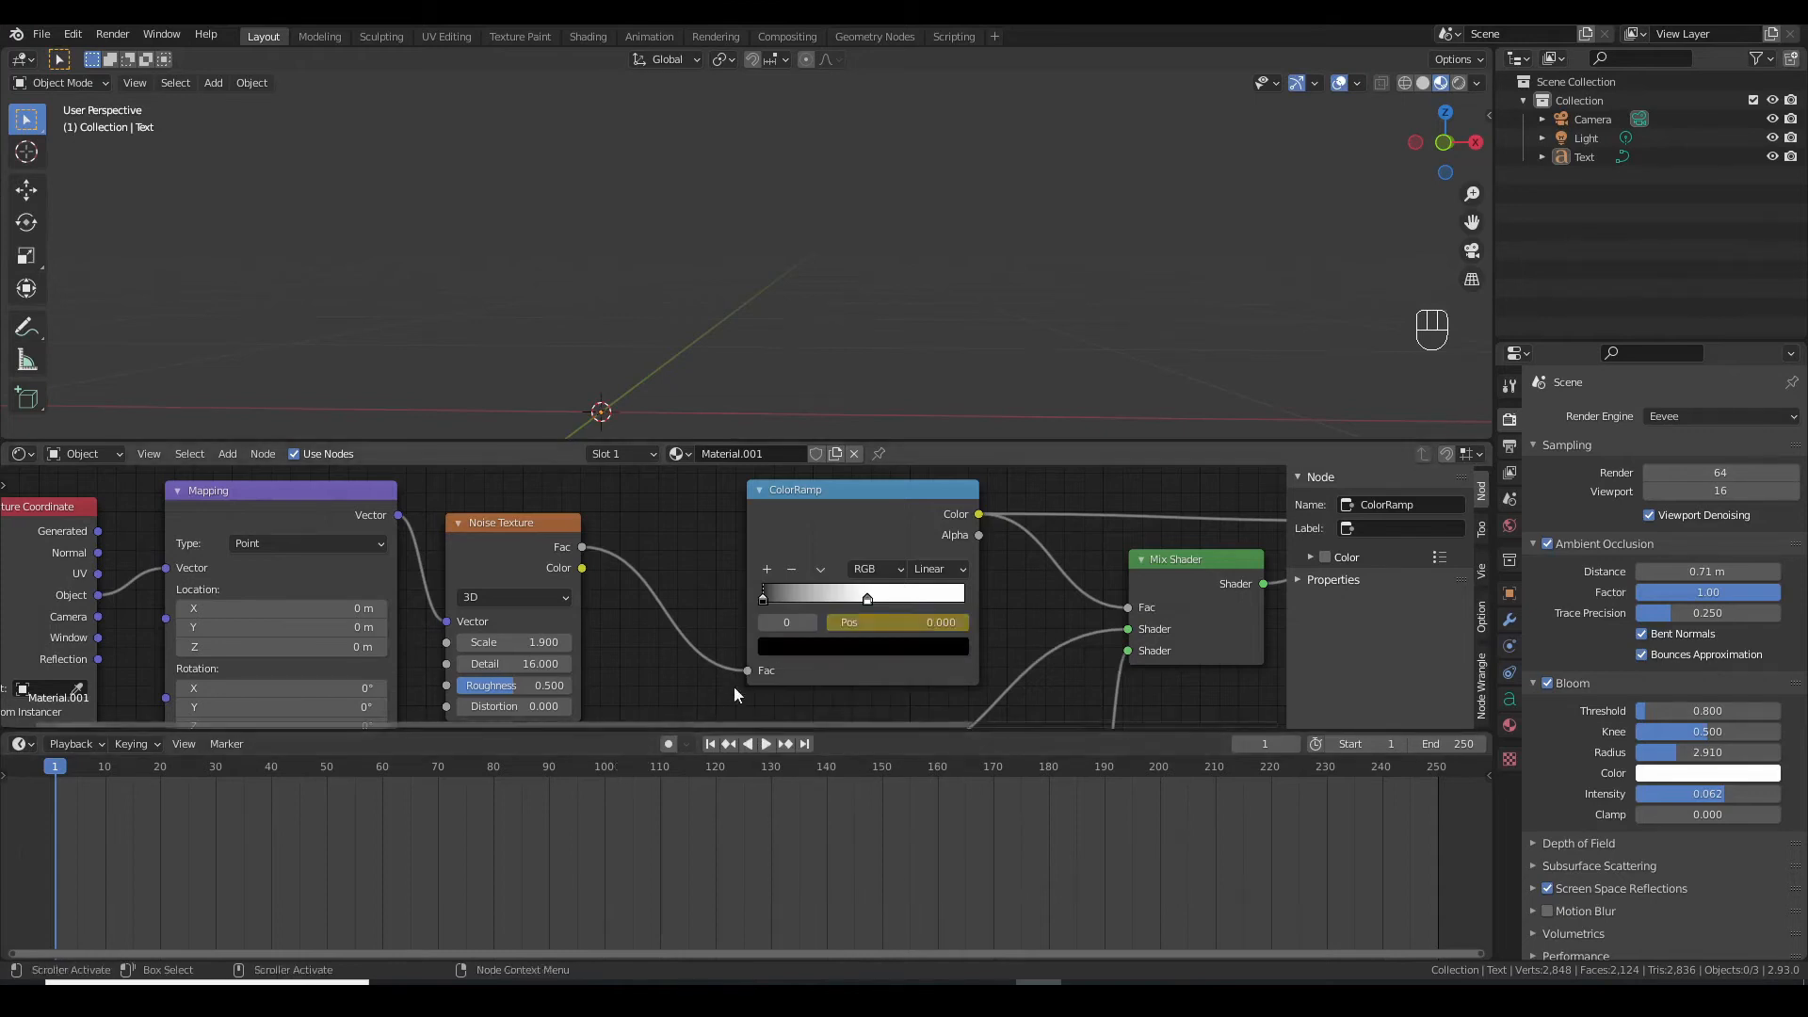
# Move the ColorRamp's white stop to position 0.020 and keyframe its position at frame 1
pyautogui.moveTo(867, 601); pyautogui.dragTo(766, 608)
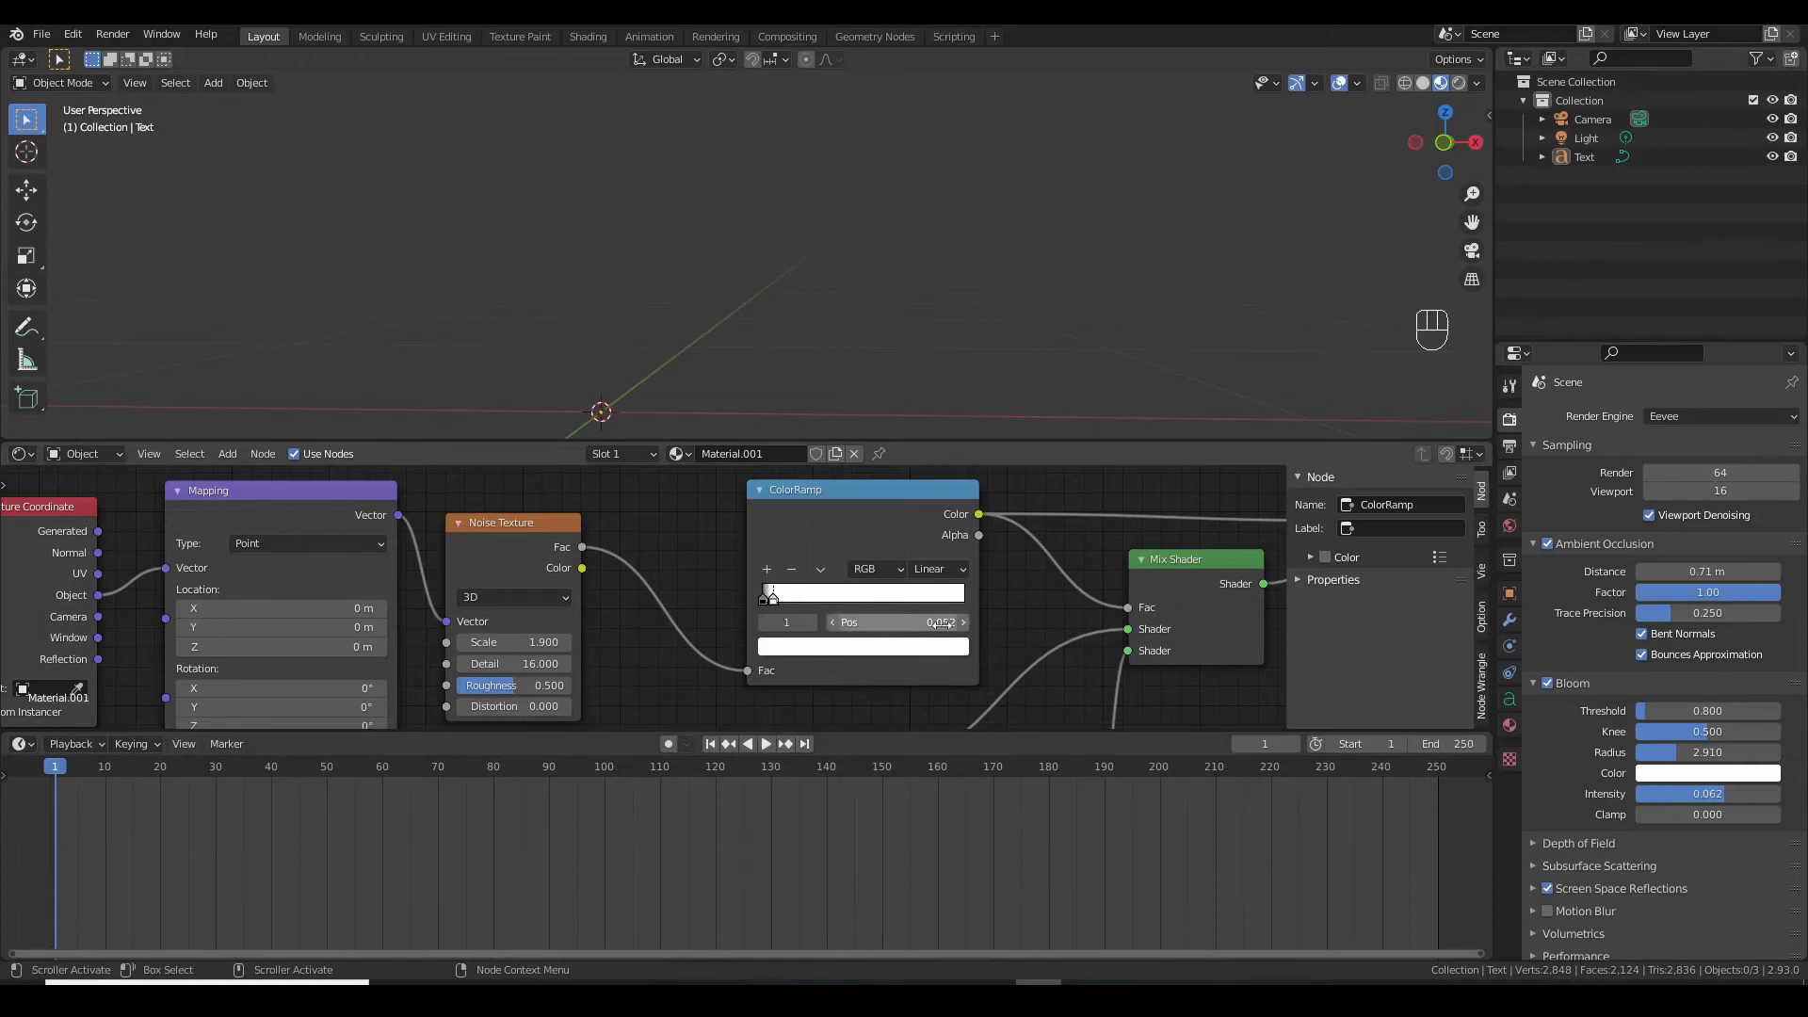
pyautogui.moveTo(915, 624); pyautogui.dragTo(902, 623)
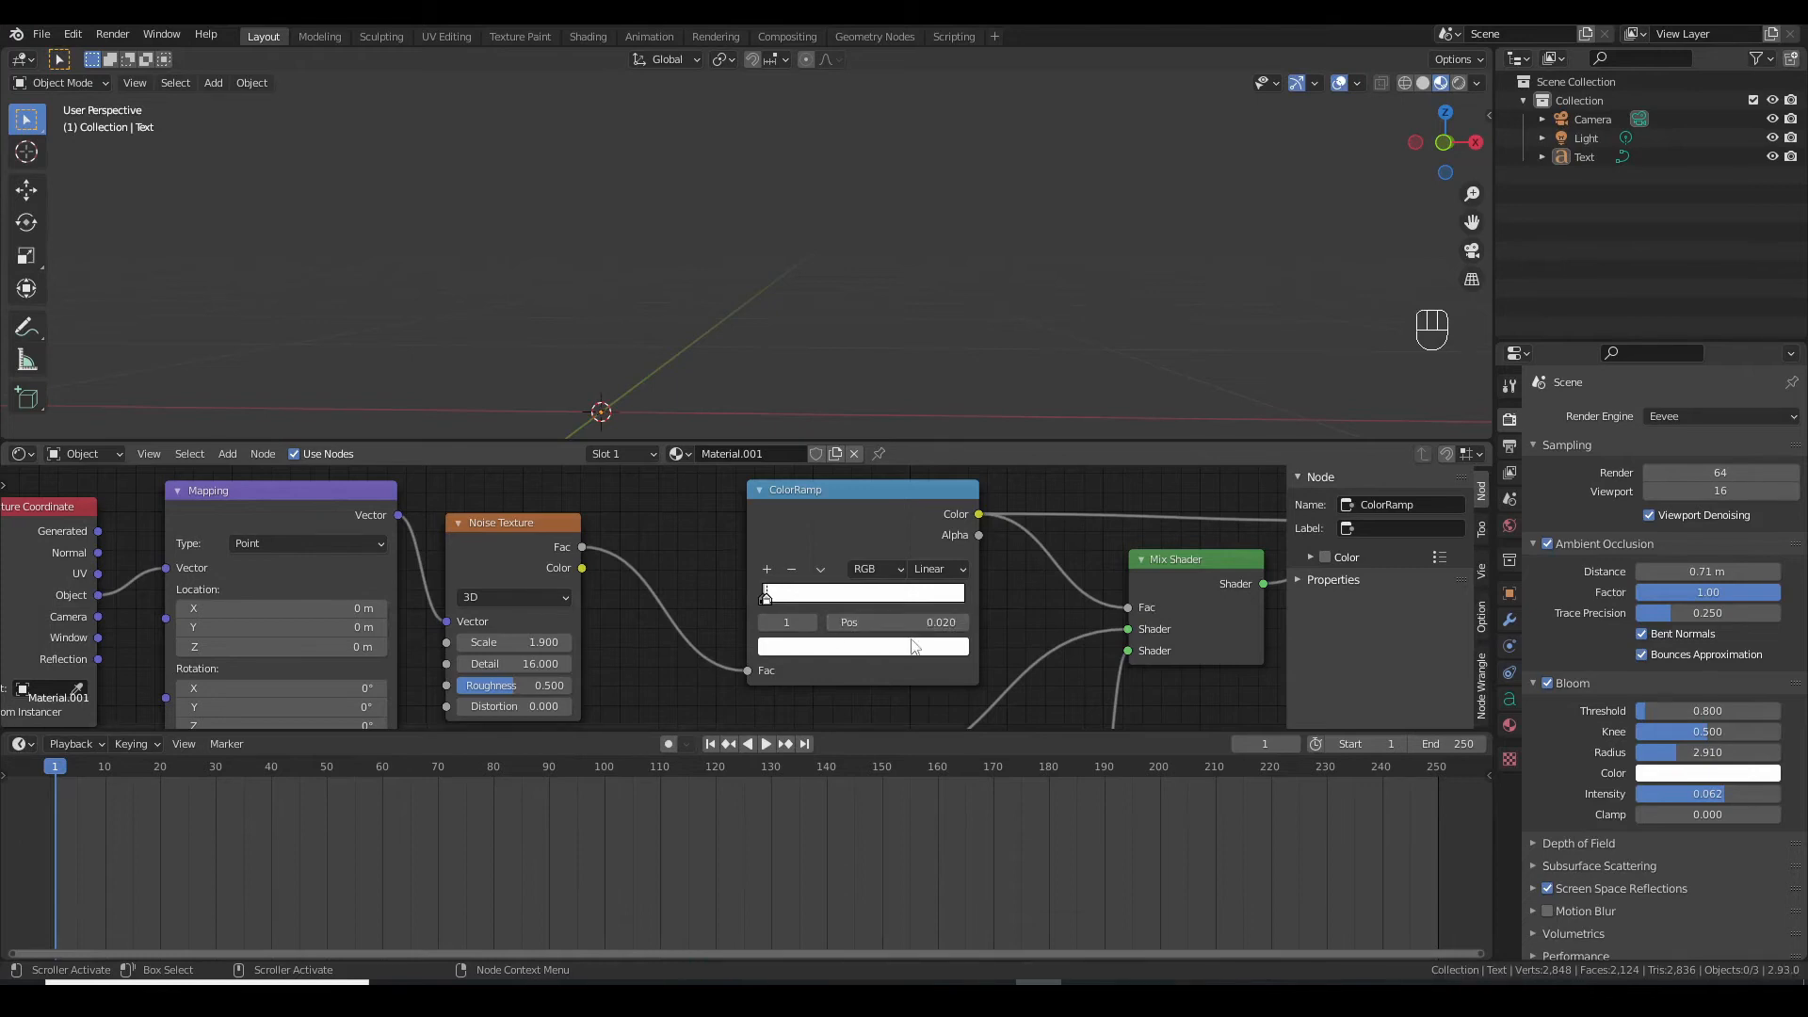
pyautogui.rightClick(915, 624)
pyautogui.click(915, 624)
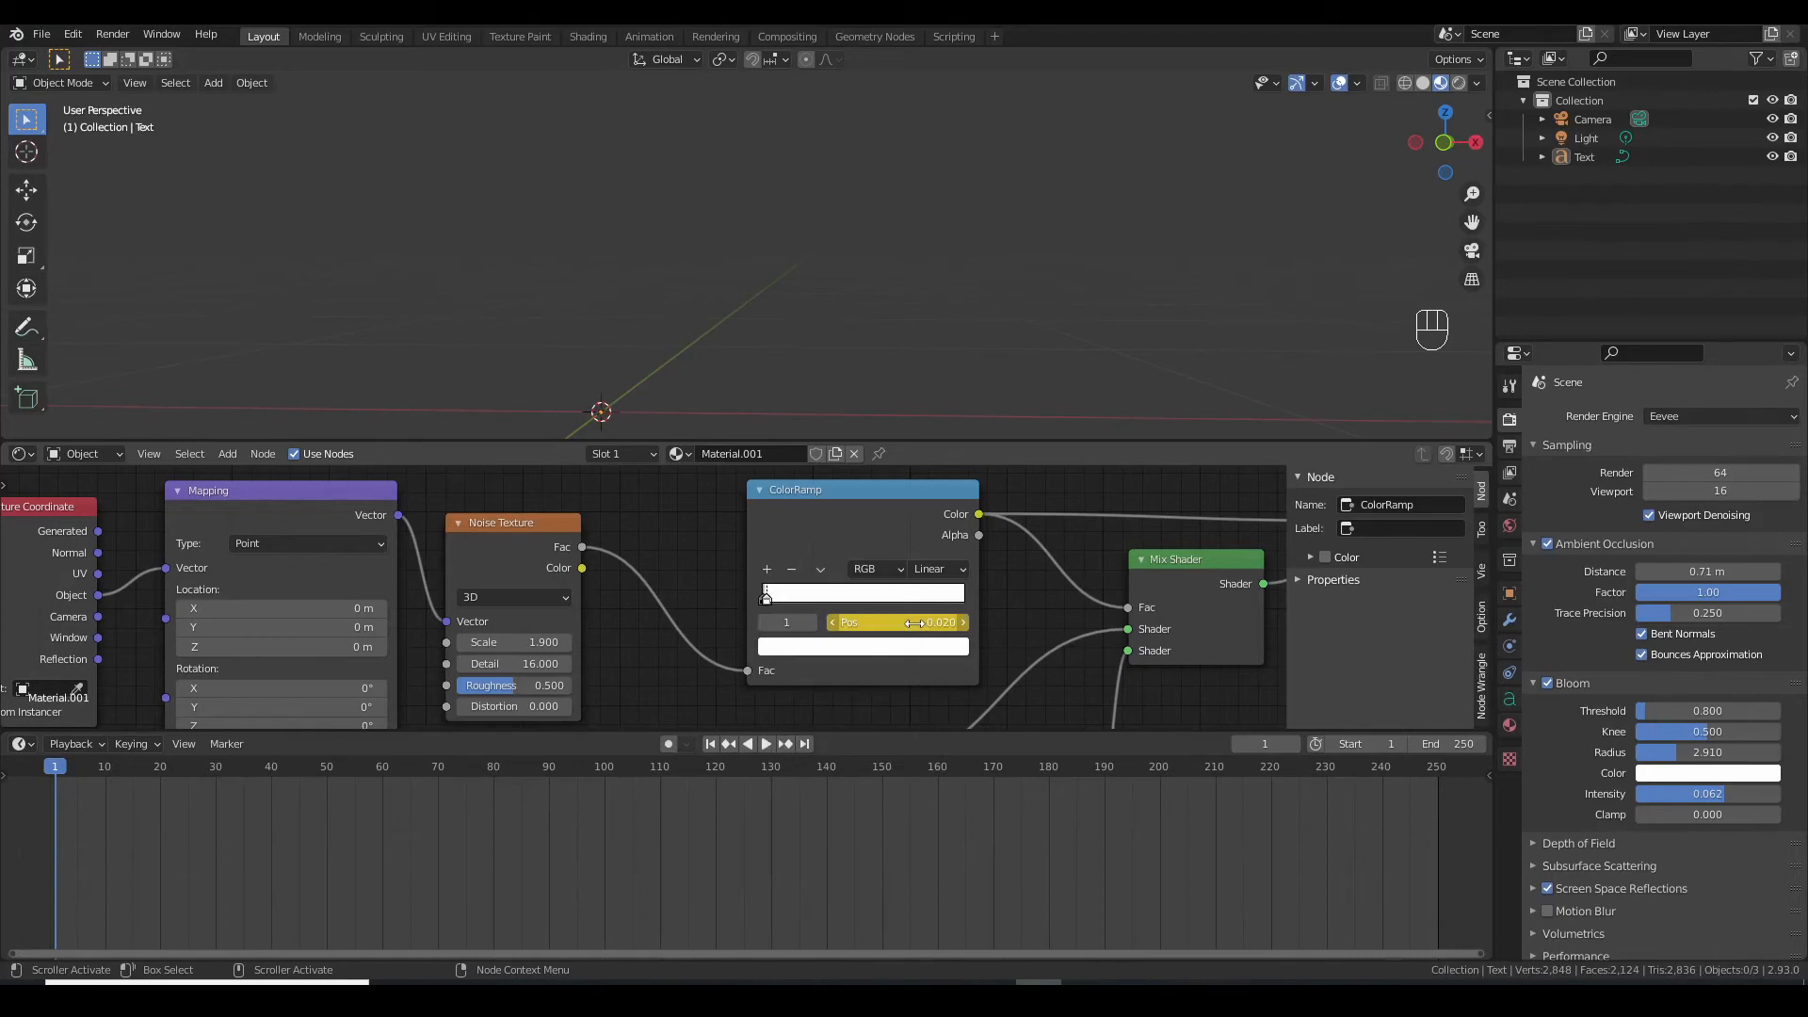
# Go to frame 250, move the ColorRamp's white stop to position 1.000 and keyframe its position
pyautogui.click(805, 745)
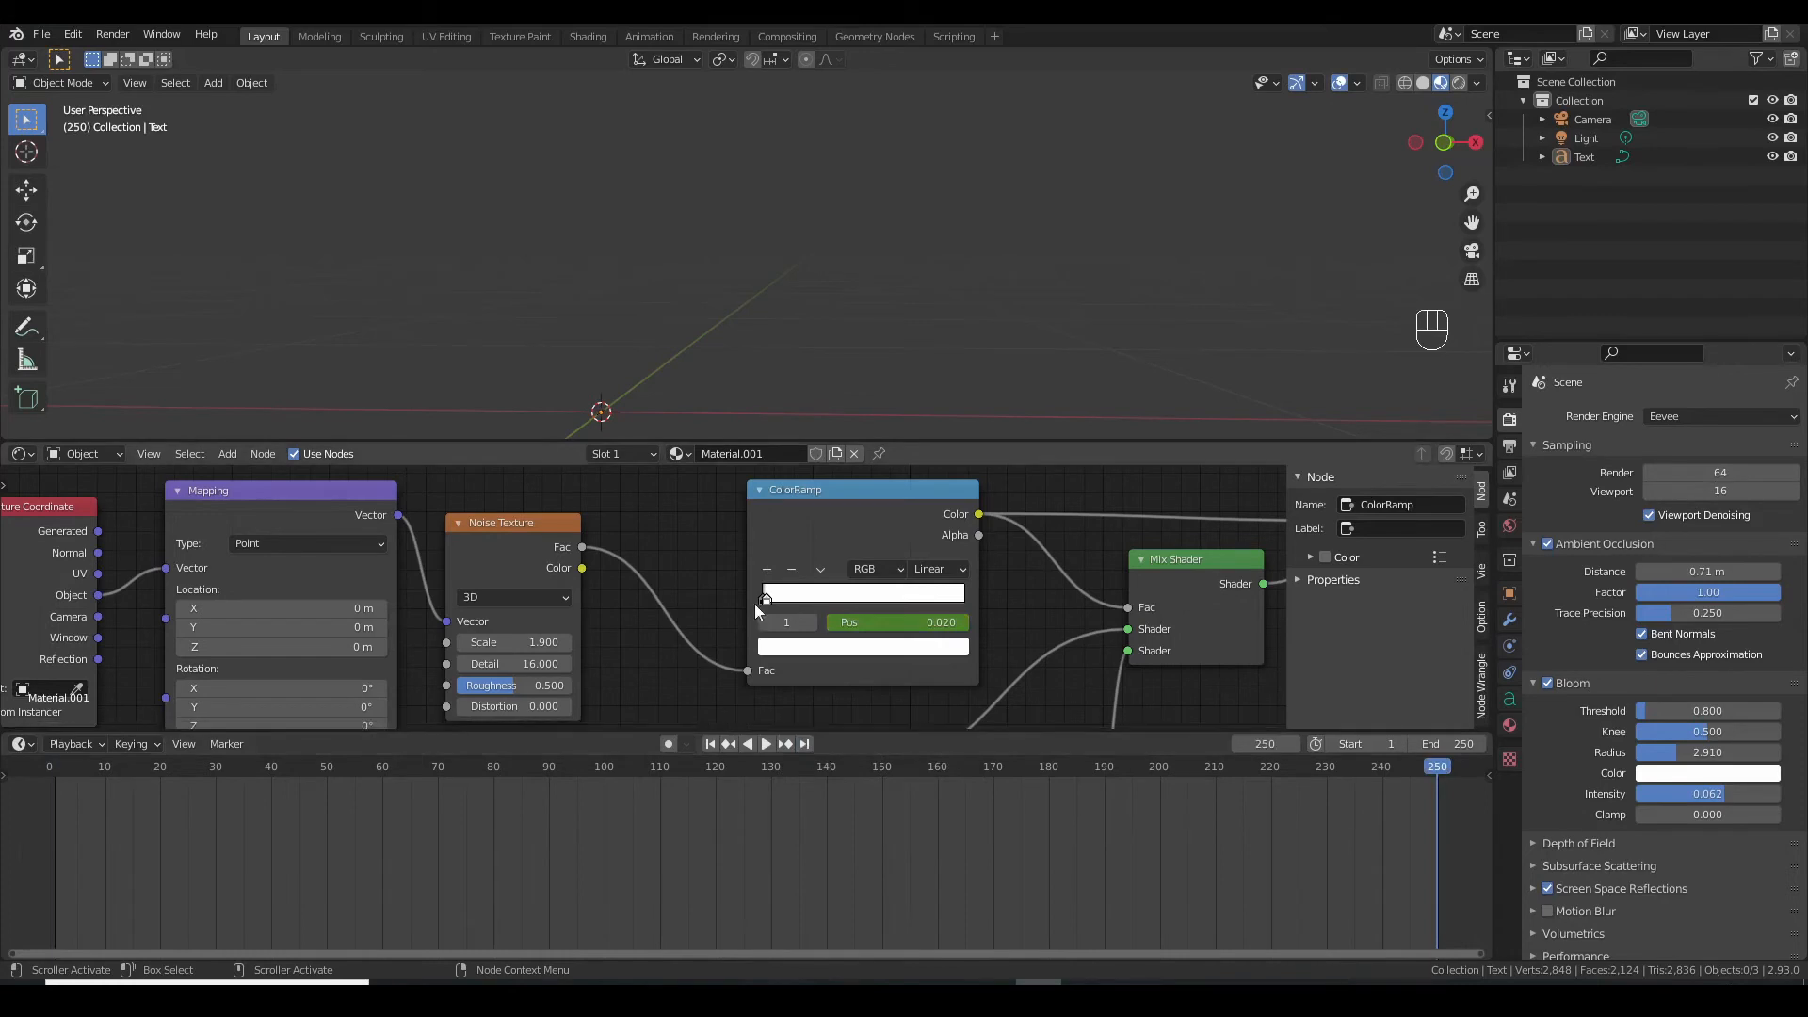
pyautogui.moveTo(767, 602); pyautogui.dragTo(983, 602)
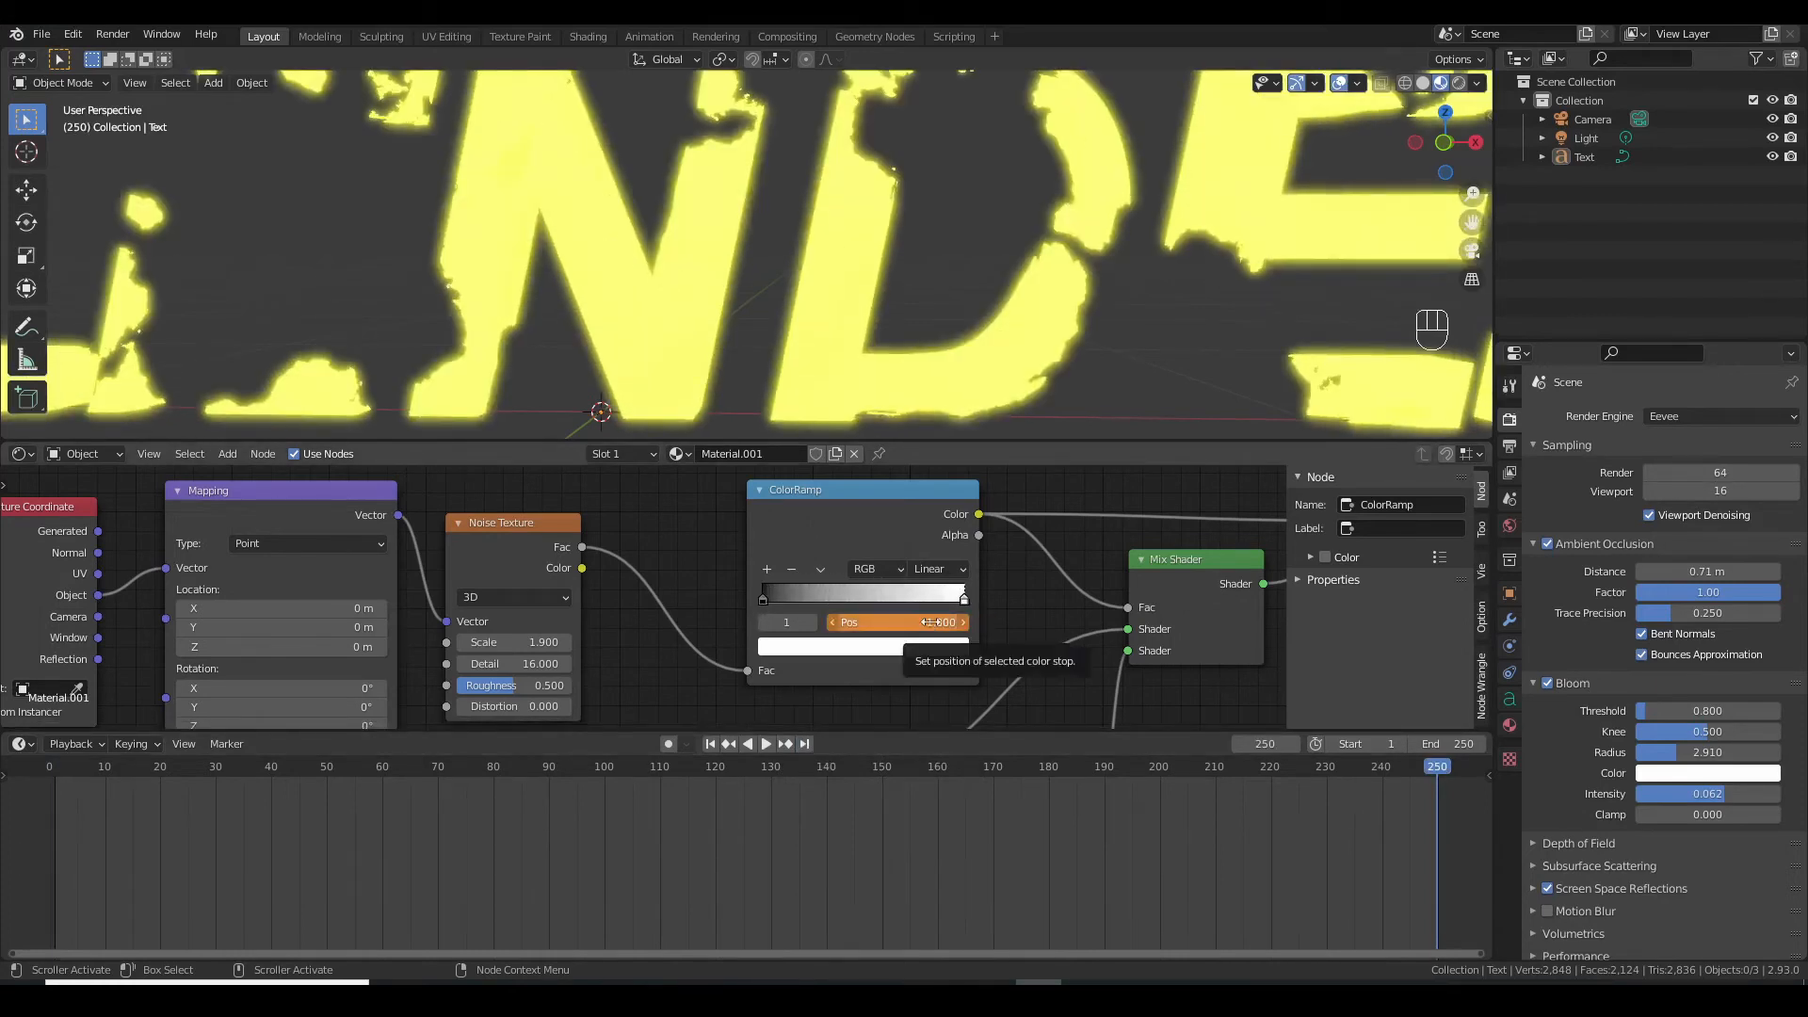
pyautogui.rightClick(929, 625)
pyautogui.click(930, 622)
# Move the ColorRamp's black stop to just before the white stop, keyframe it at frame 250 and scrub the animation
pyautogui.moveTo(763, 597); pyautogui.dragTo(964, 607)
pyautogui.click(947, 623)
pyautogui.press('BackSpace')
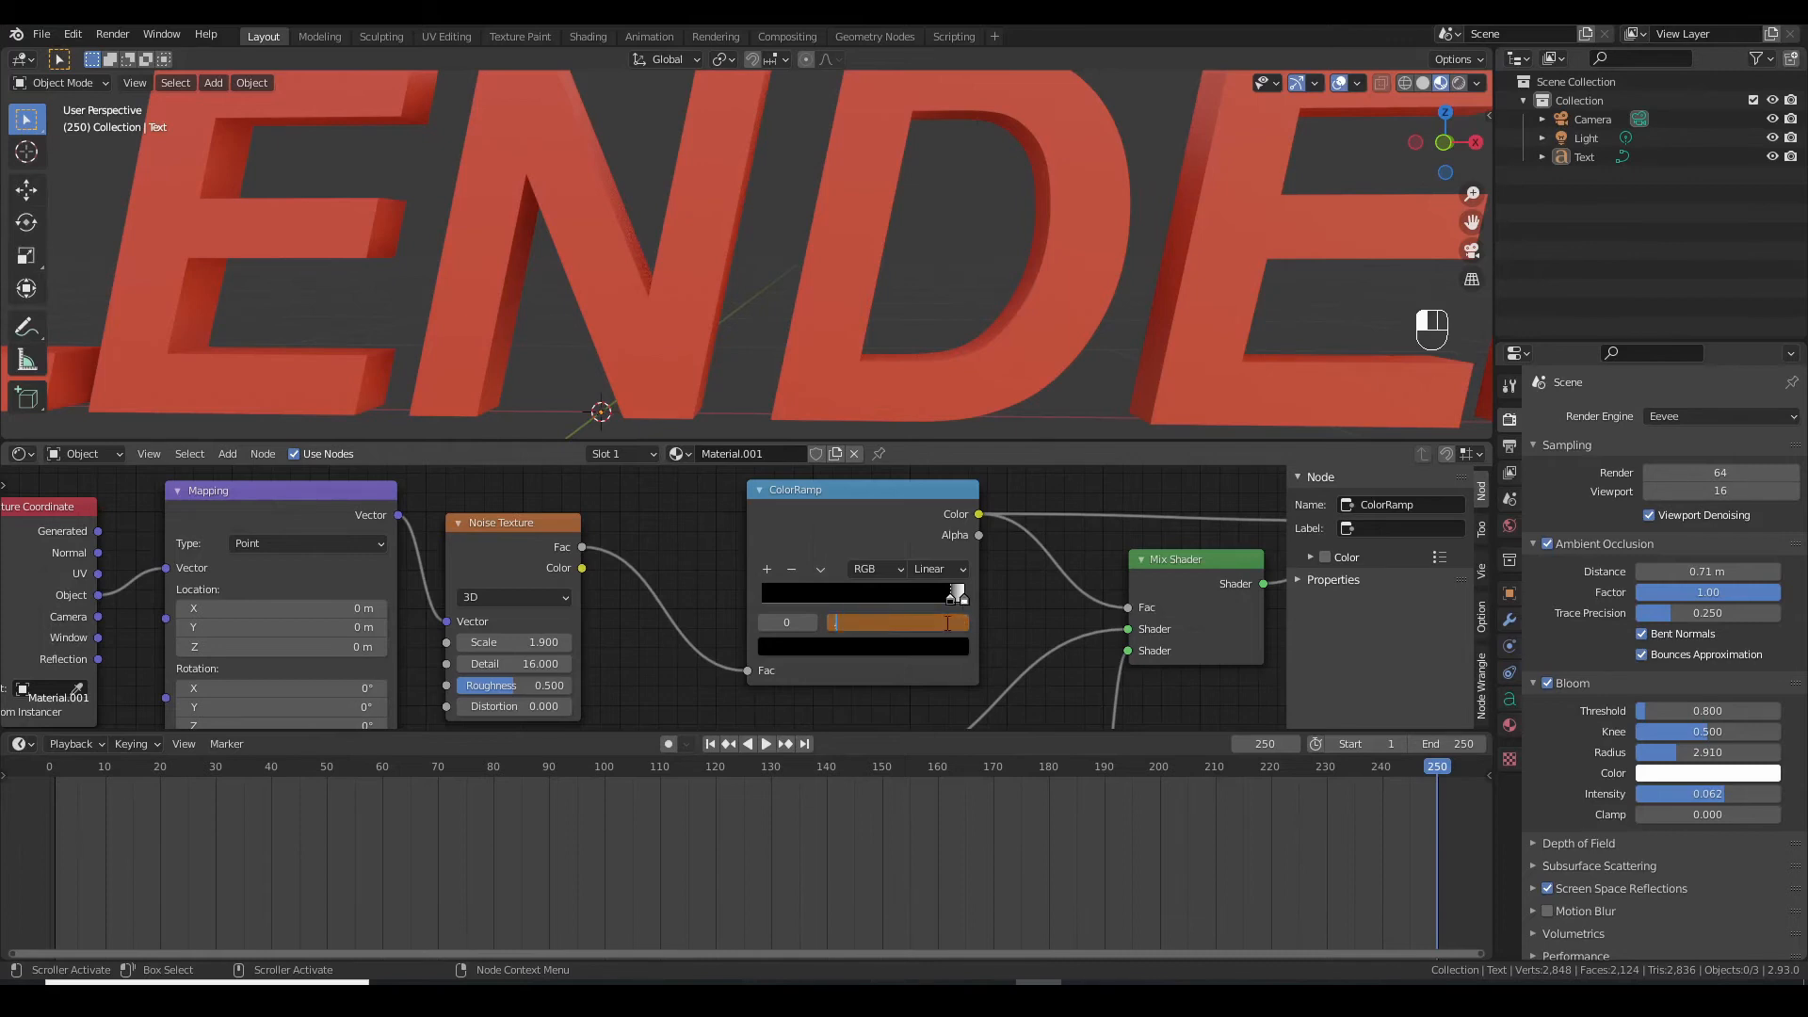
pyautogui.press('Return')
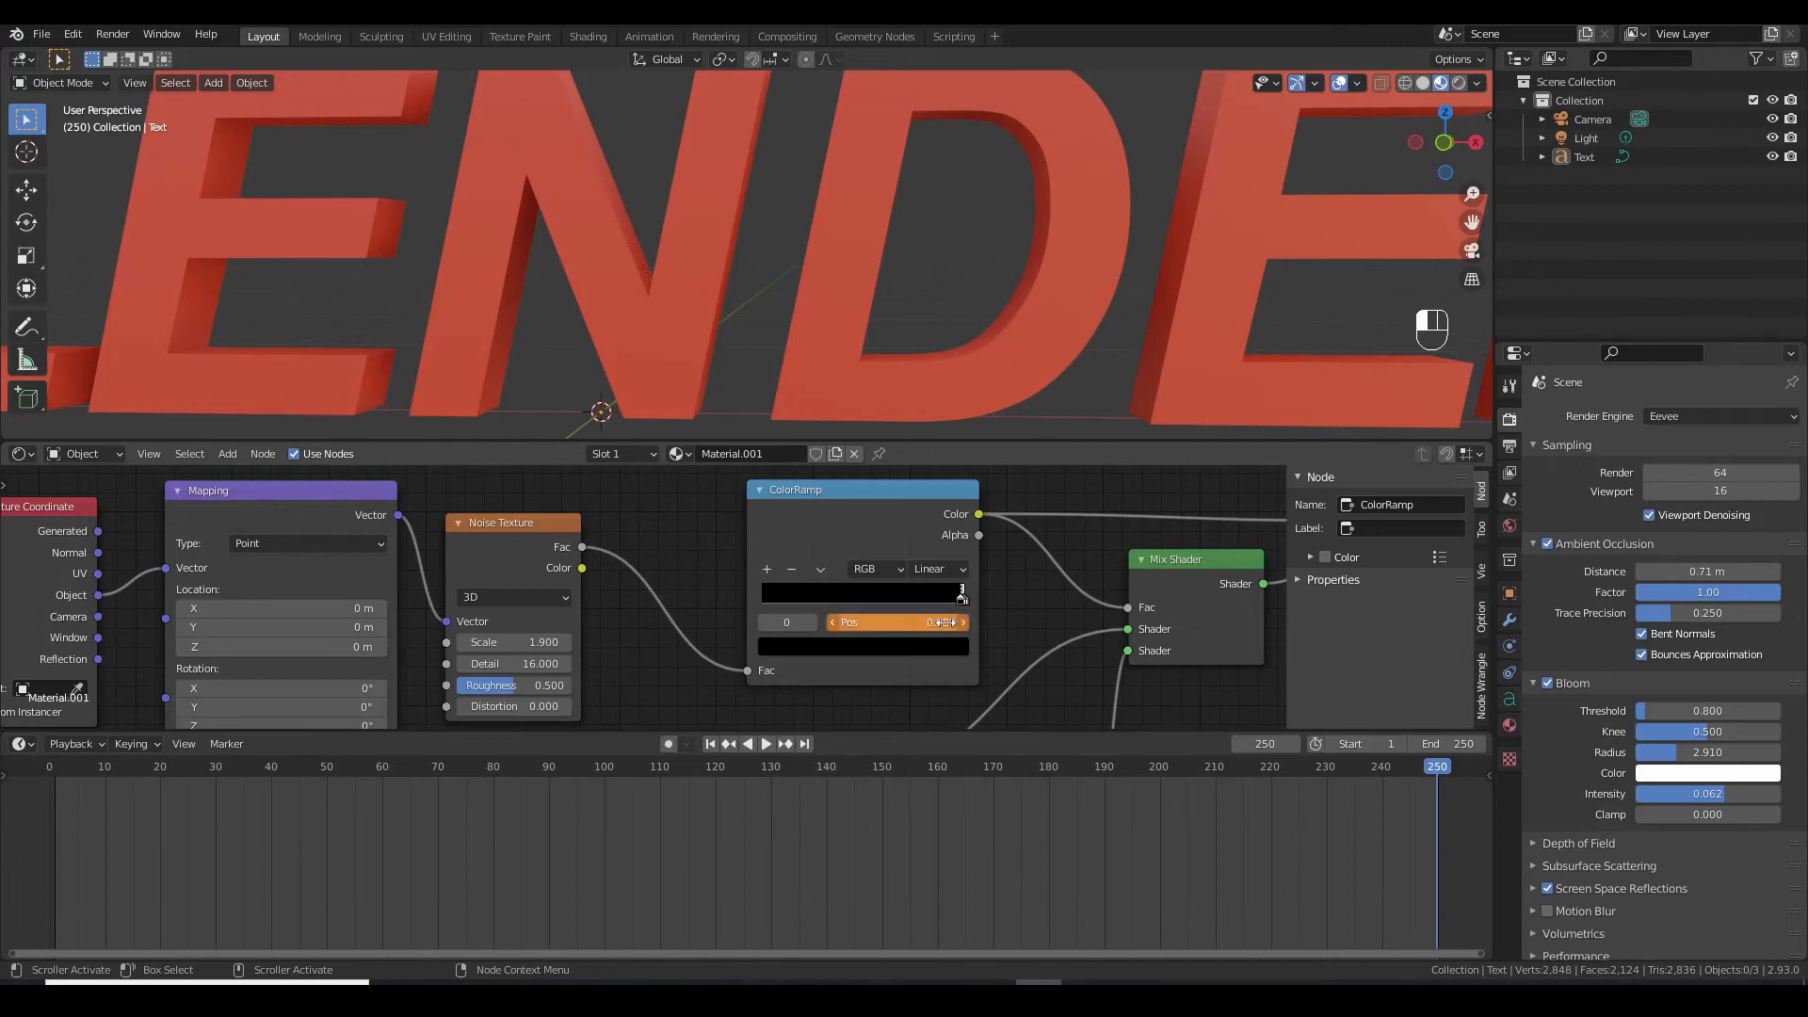
pyautogui.rightClick(917, 633)
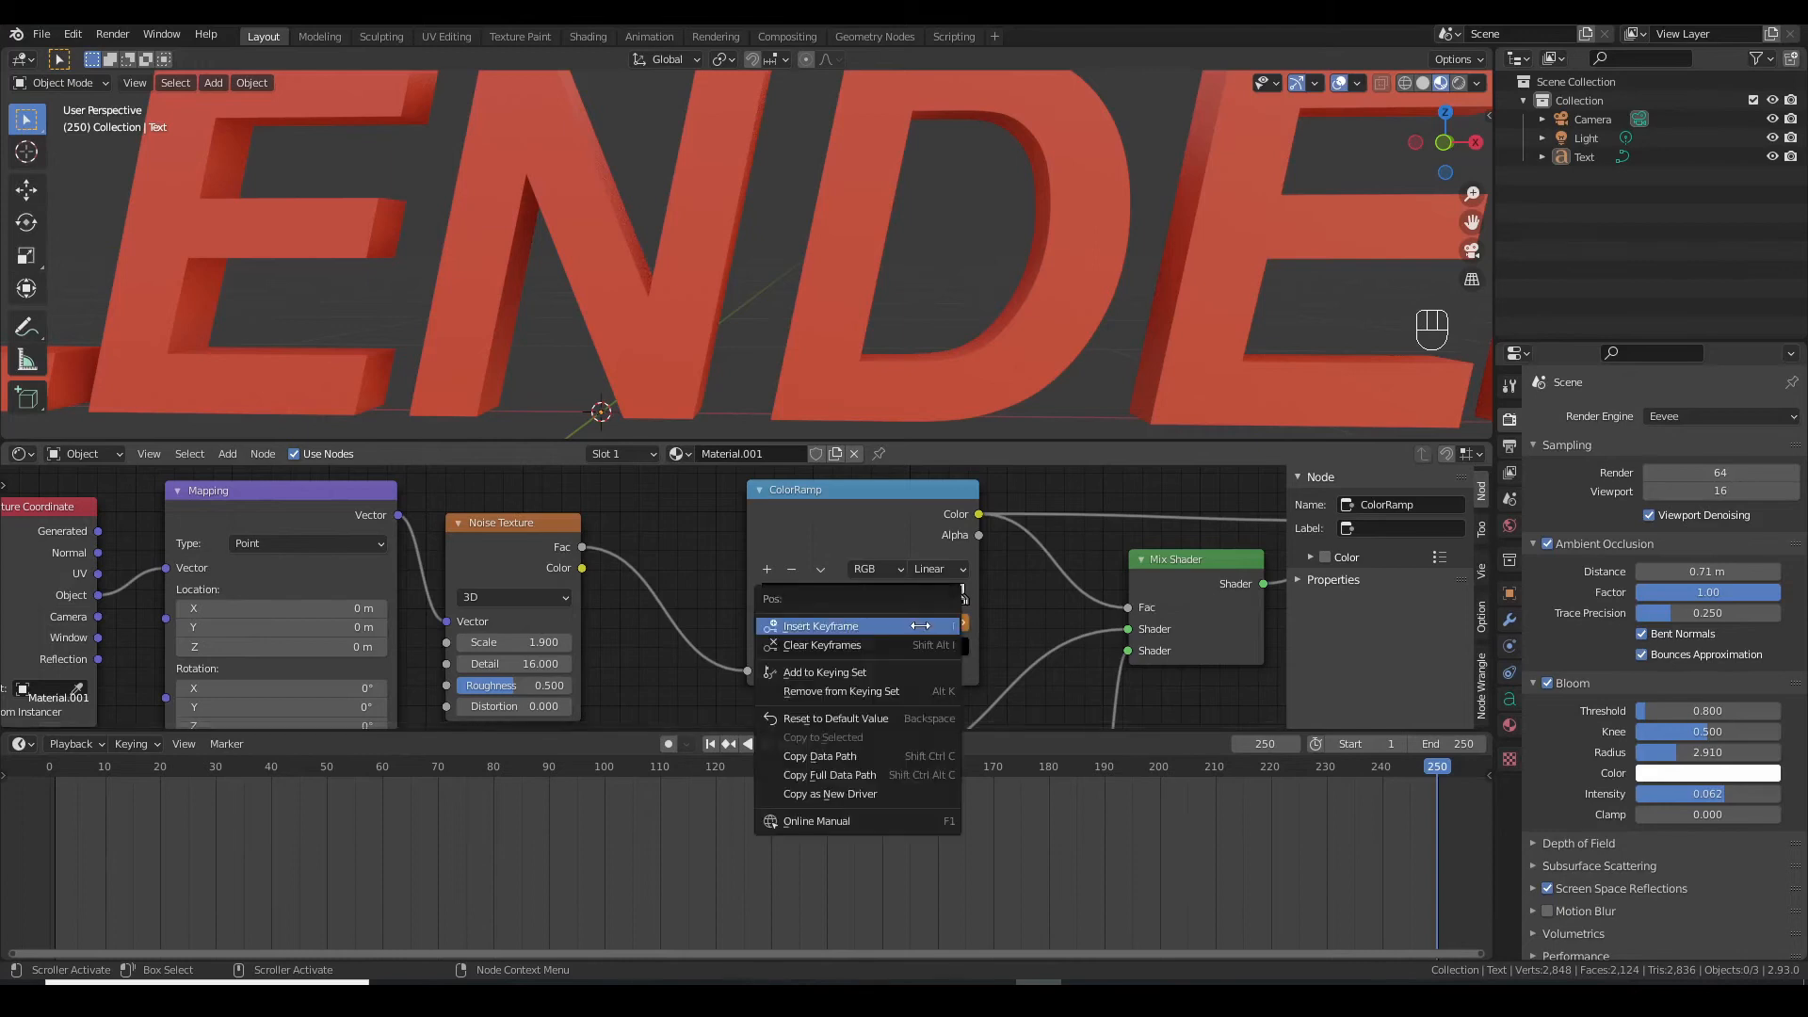
pyautogui.click(921, 637)
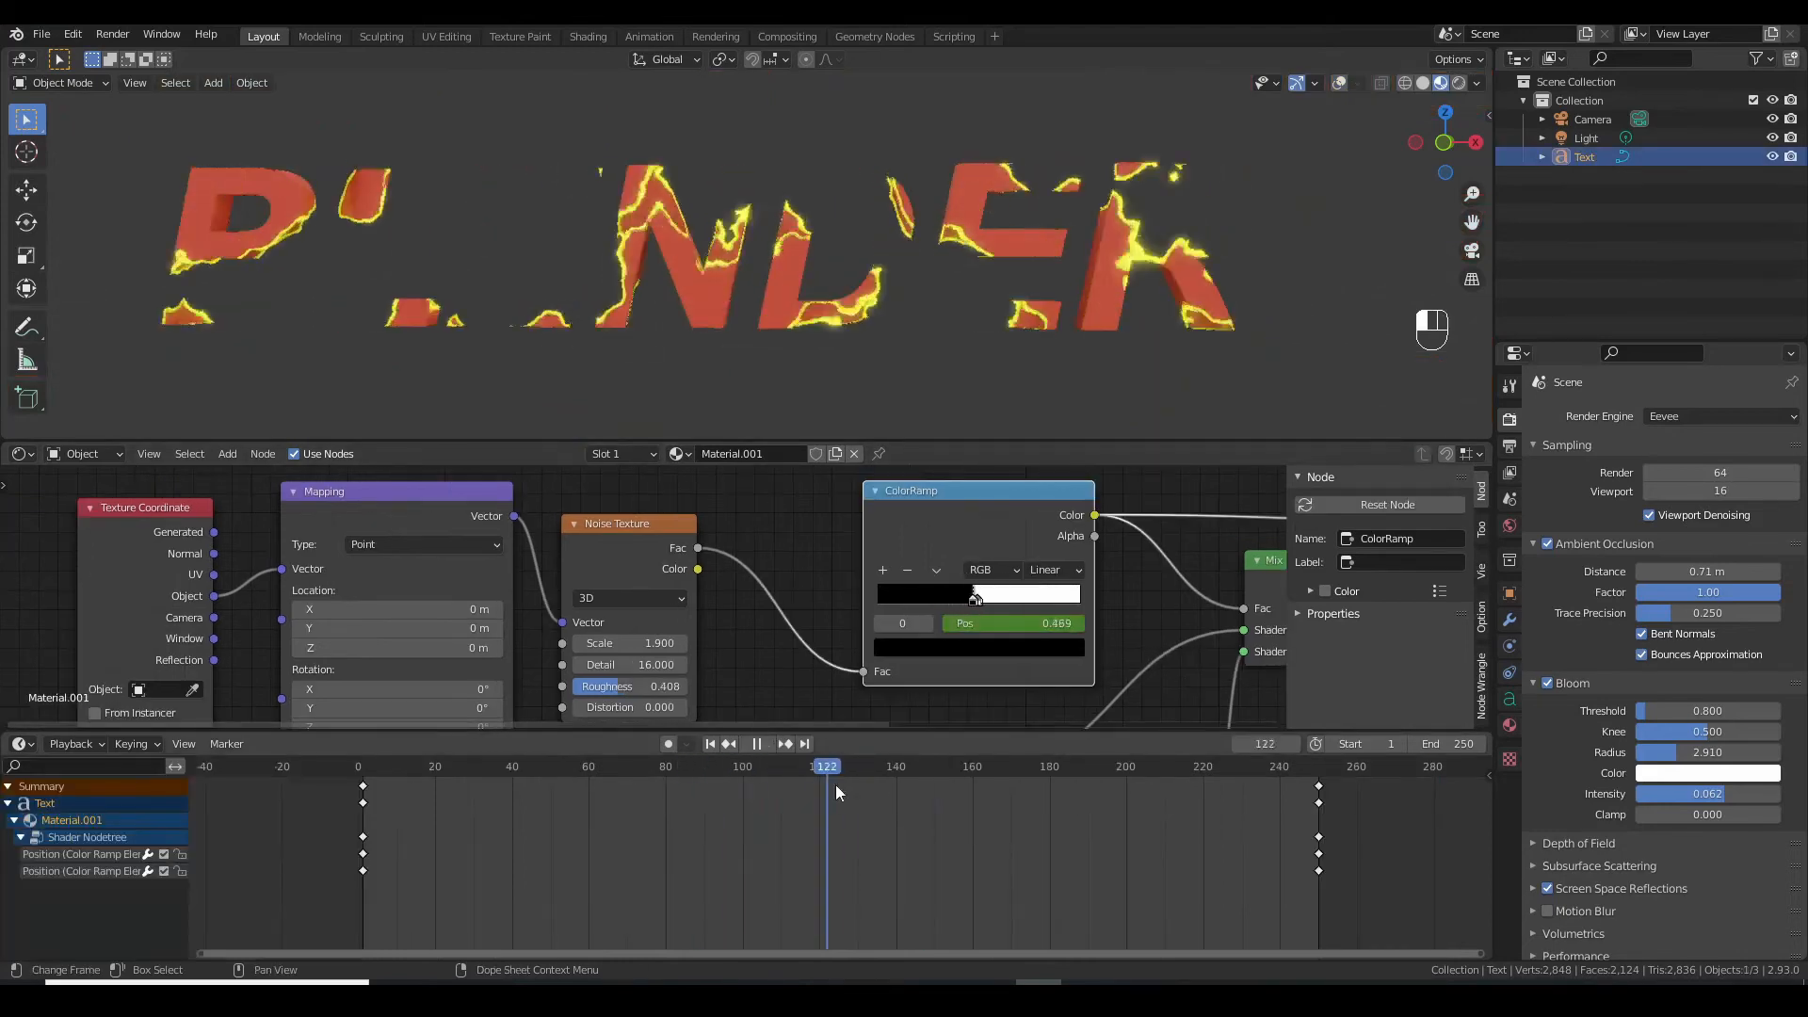
pyautogui.moveTo(837, 793)
pyautogui.mouseDown()
pyautogui.moveTo(1014, 784)
pyautogui.moveTo(829, 802)
pyautogui.mouseUp()
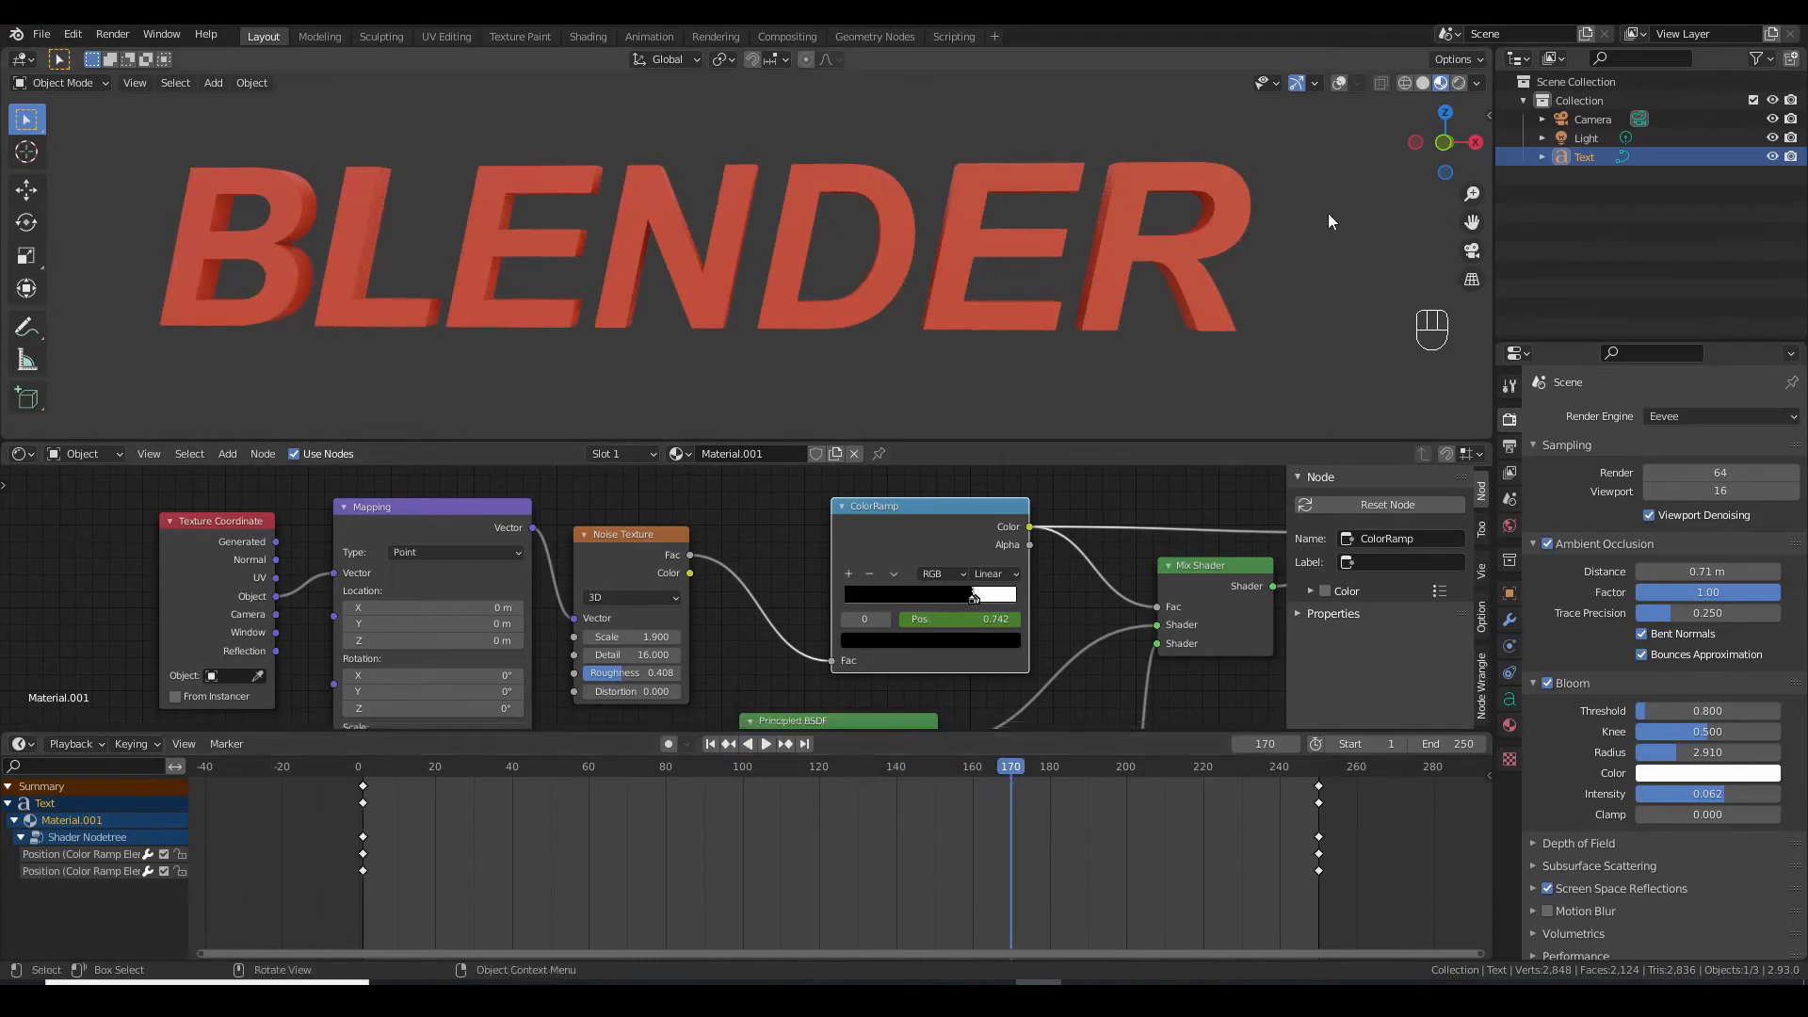
# Add a mesh plane at the text and set its Rotation X to 90° so it stands upright
pyautogui.moveTo(1448, 140); pyautogui.dragTo(1171, 211)
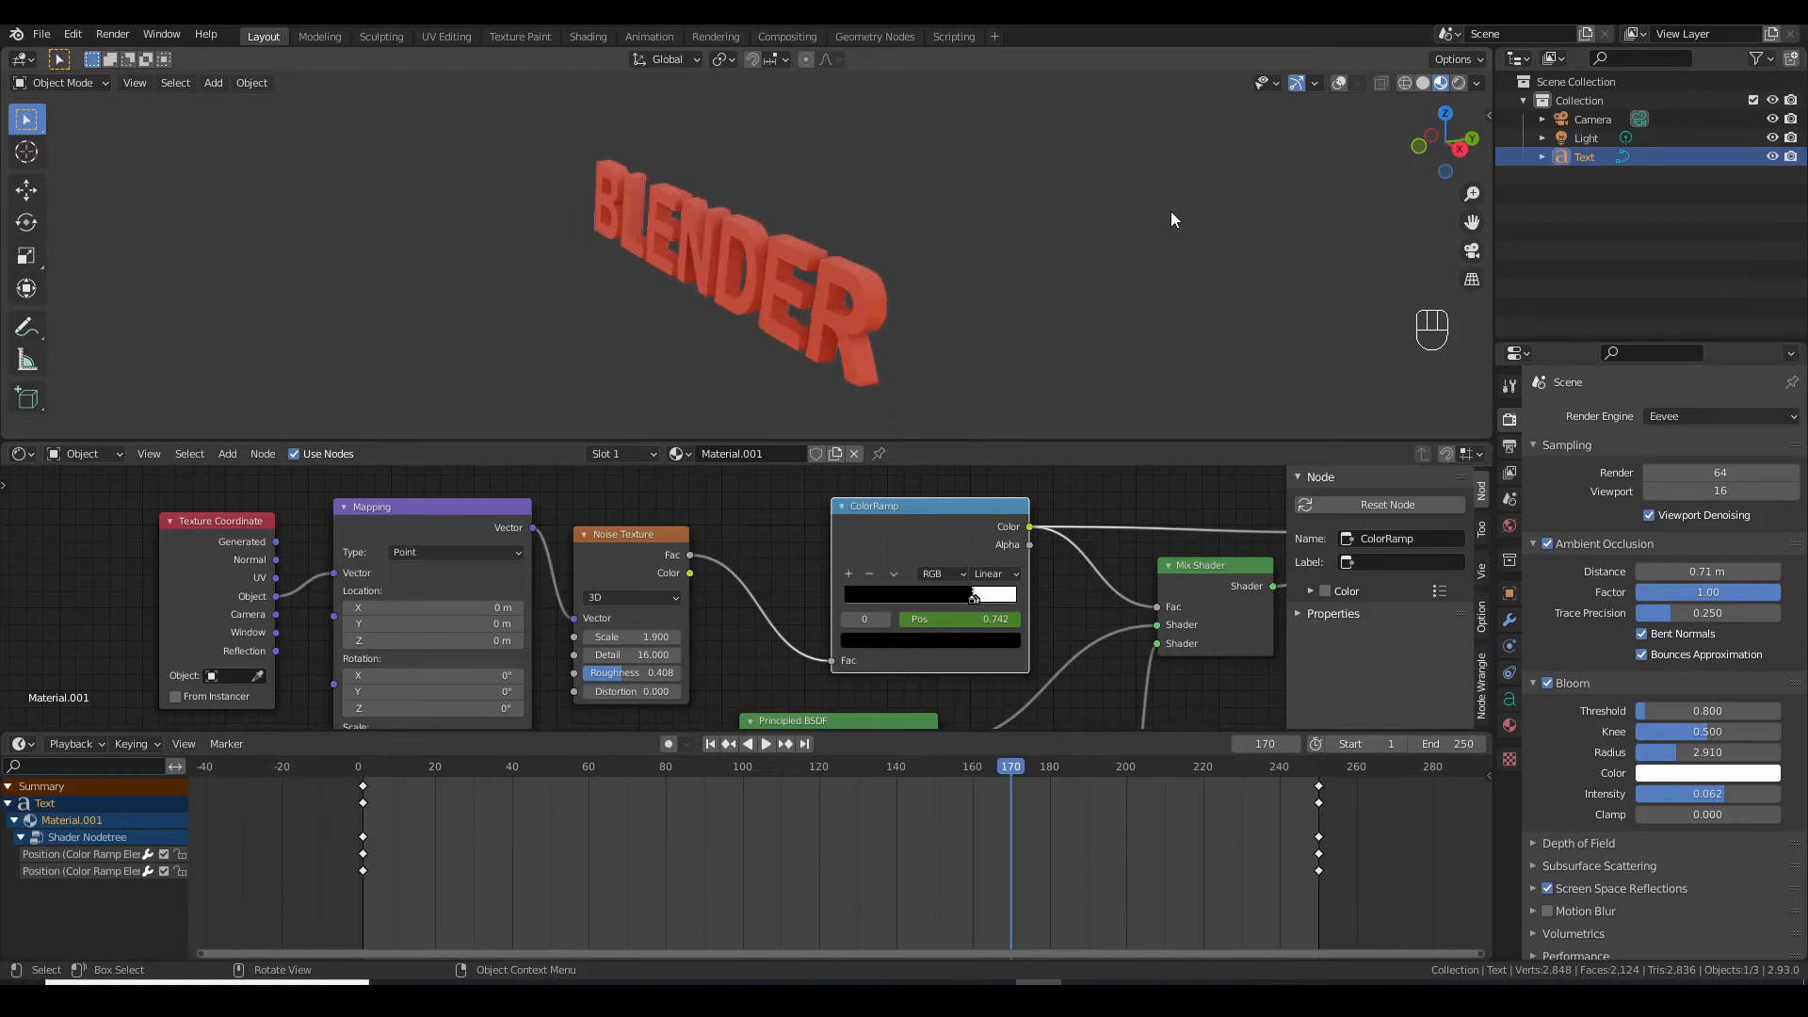
pyautogui.click(213, 82)
pyautogui.moveTo(217, 111)
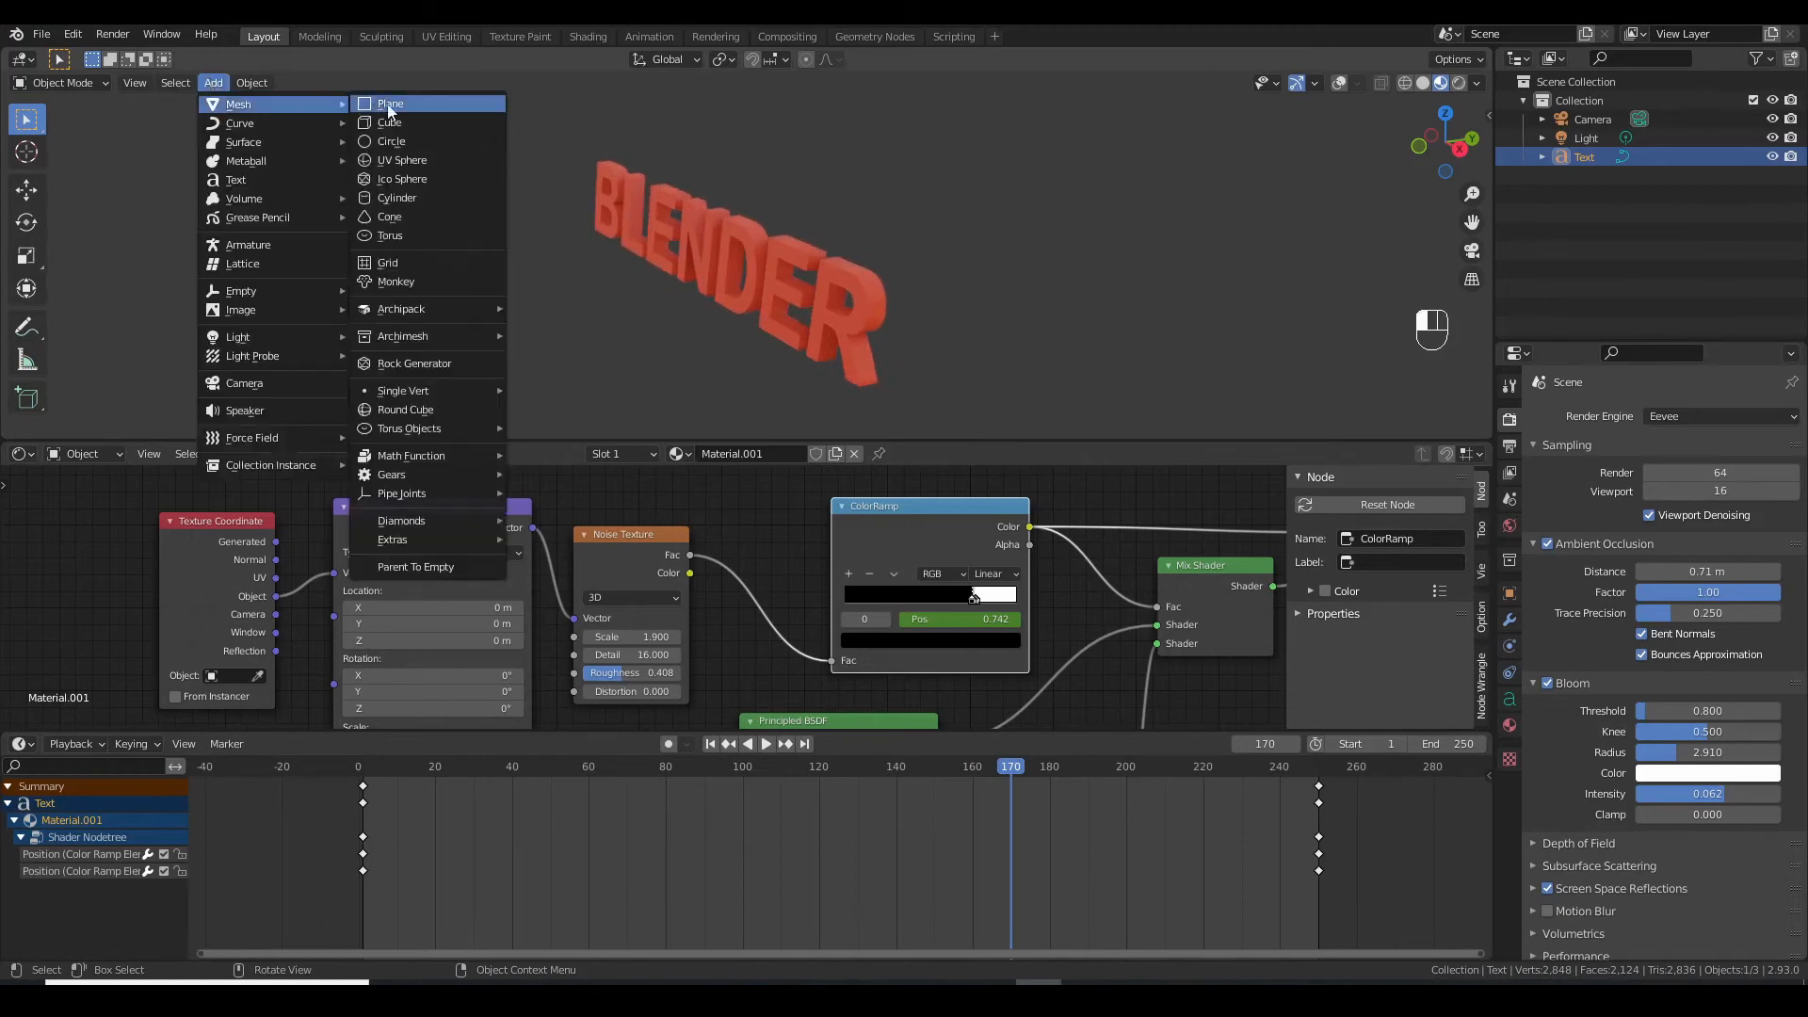
pyautogui.click(400, 103)
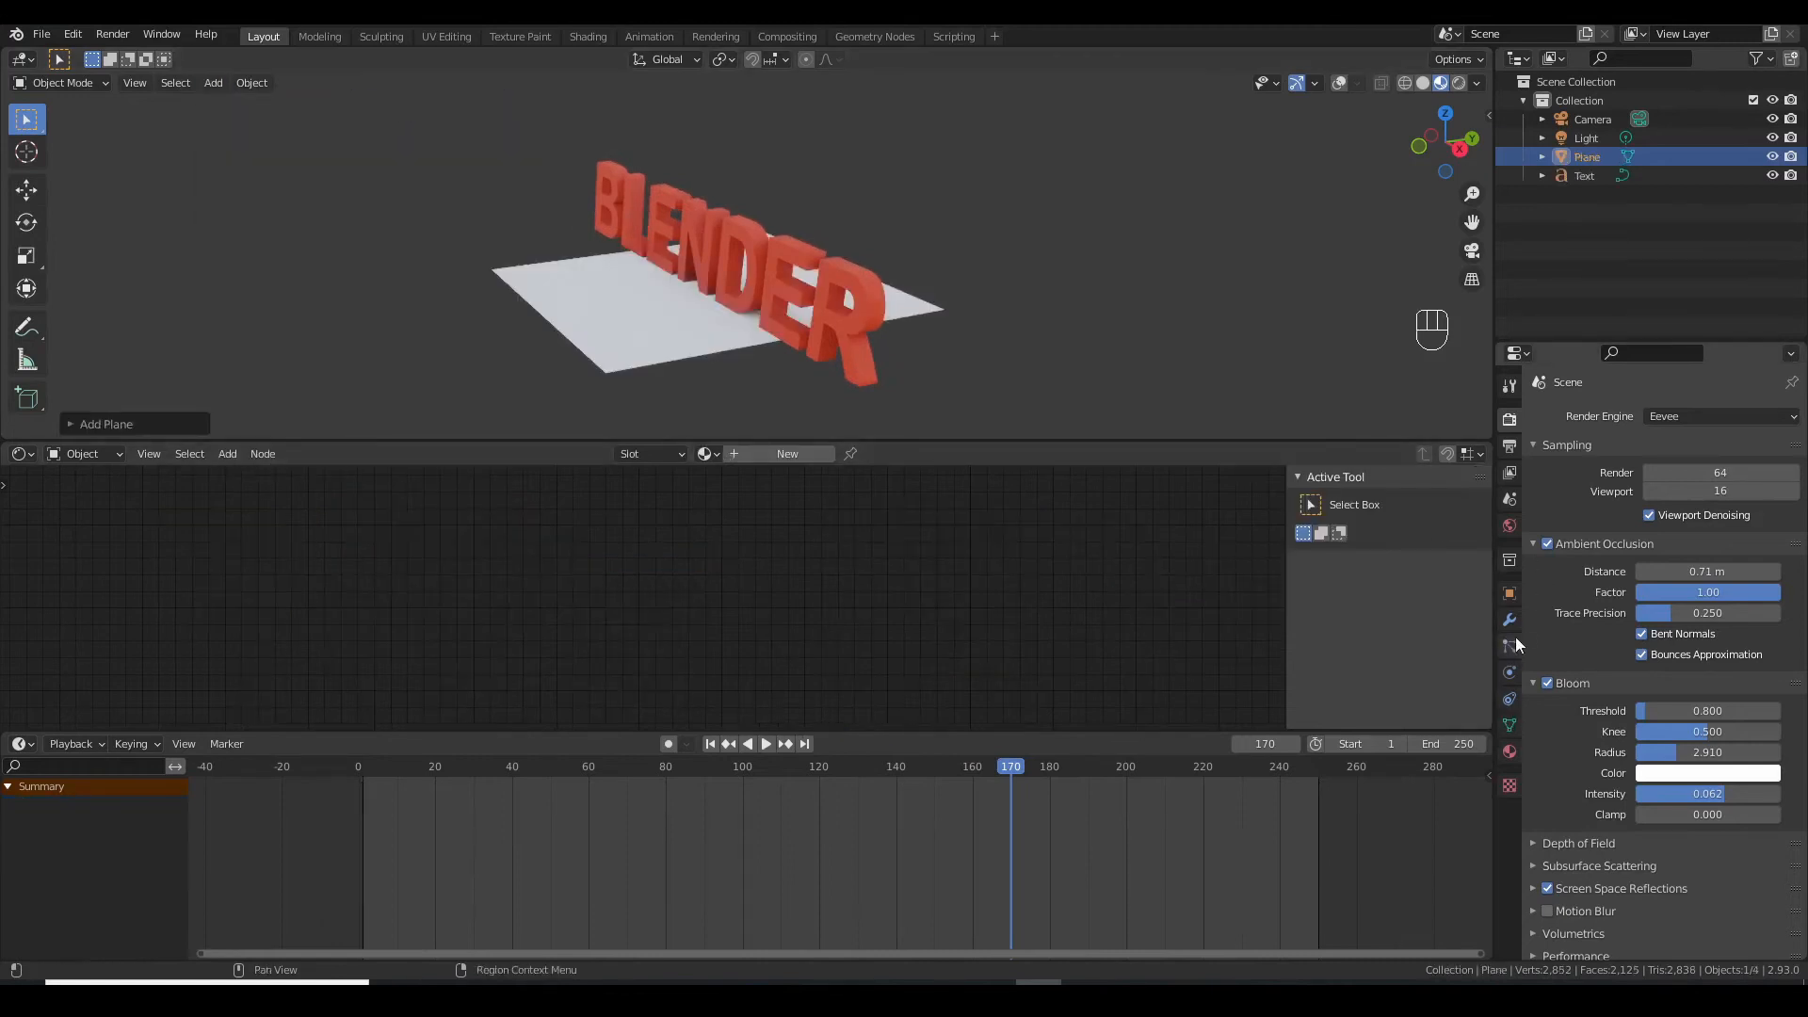
pyautogui.click(1509, 593)
pyautogui.click(1721, 534)
pyautogui.write('0d')
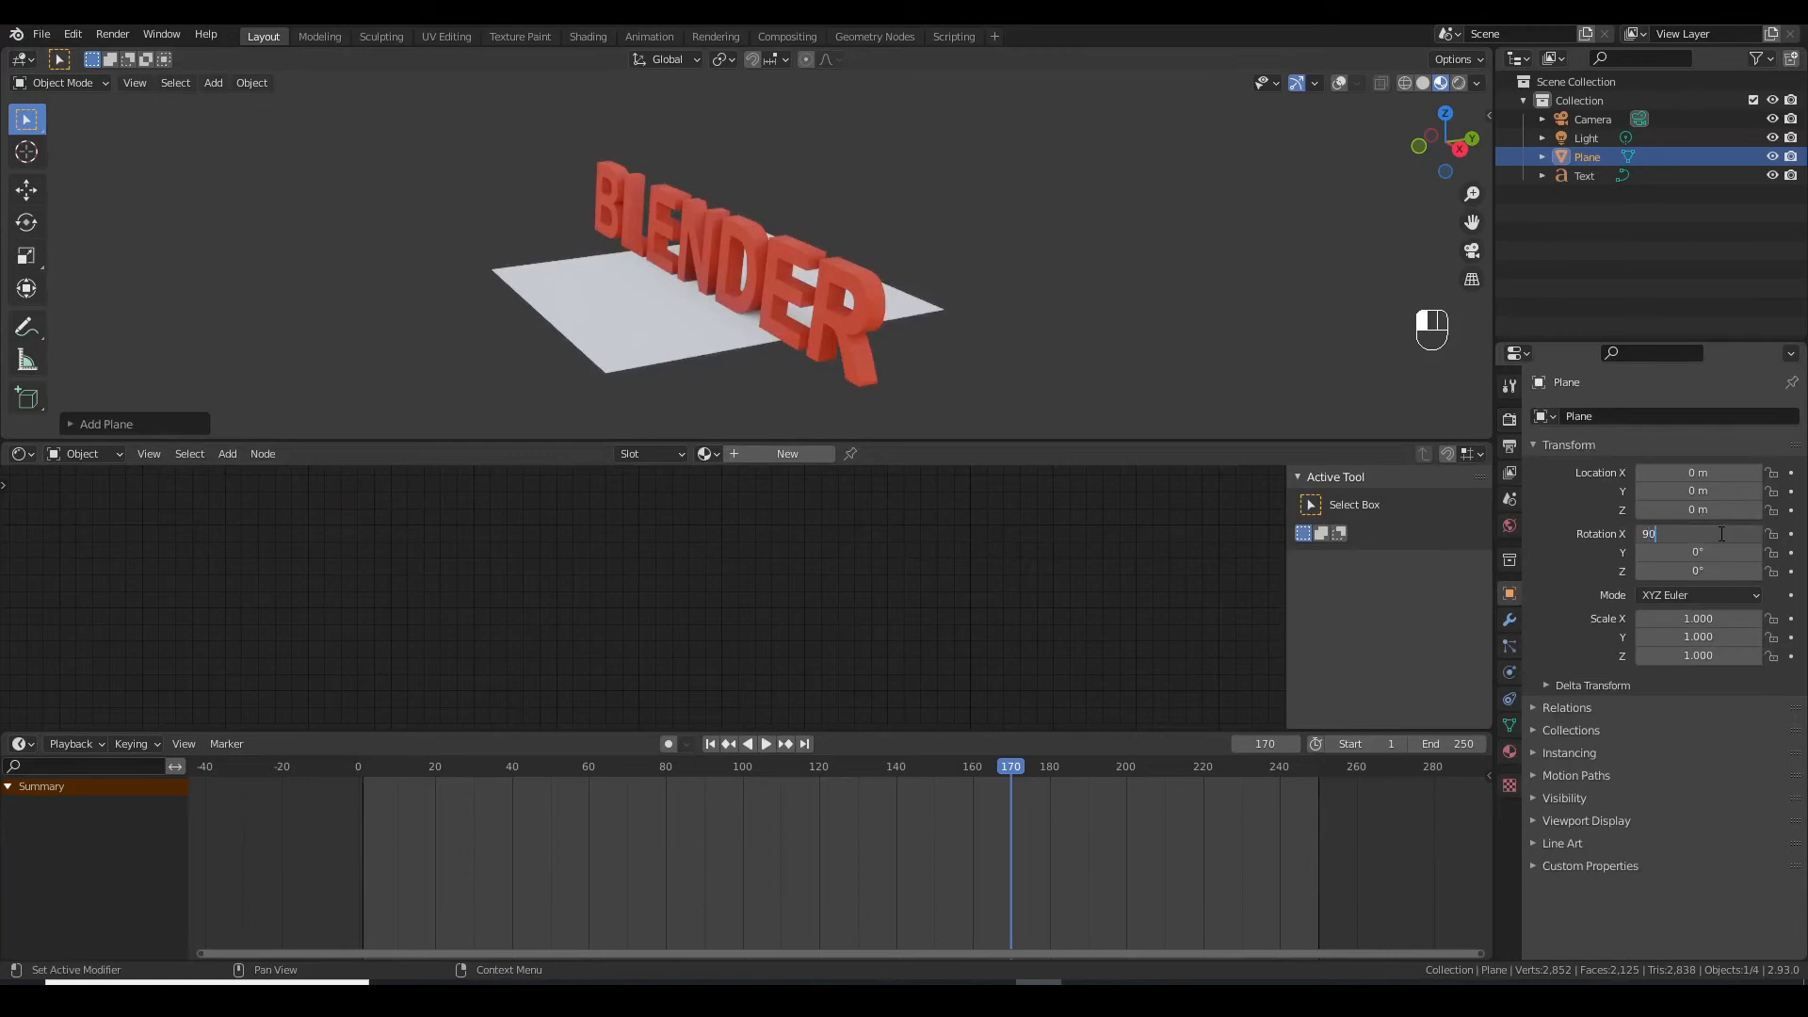
pyautogui.press('Return')
# Scale the plane up to about 4.517 and move it along Y to about 0.057 m as a backdrop behind the text
pyautogui.press('s')
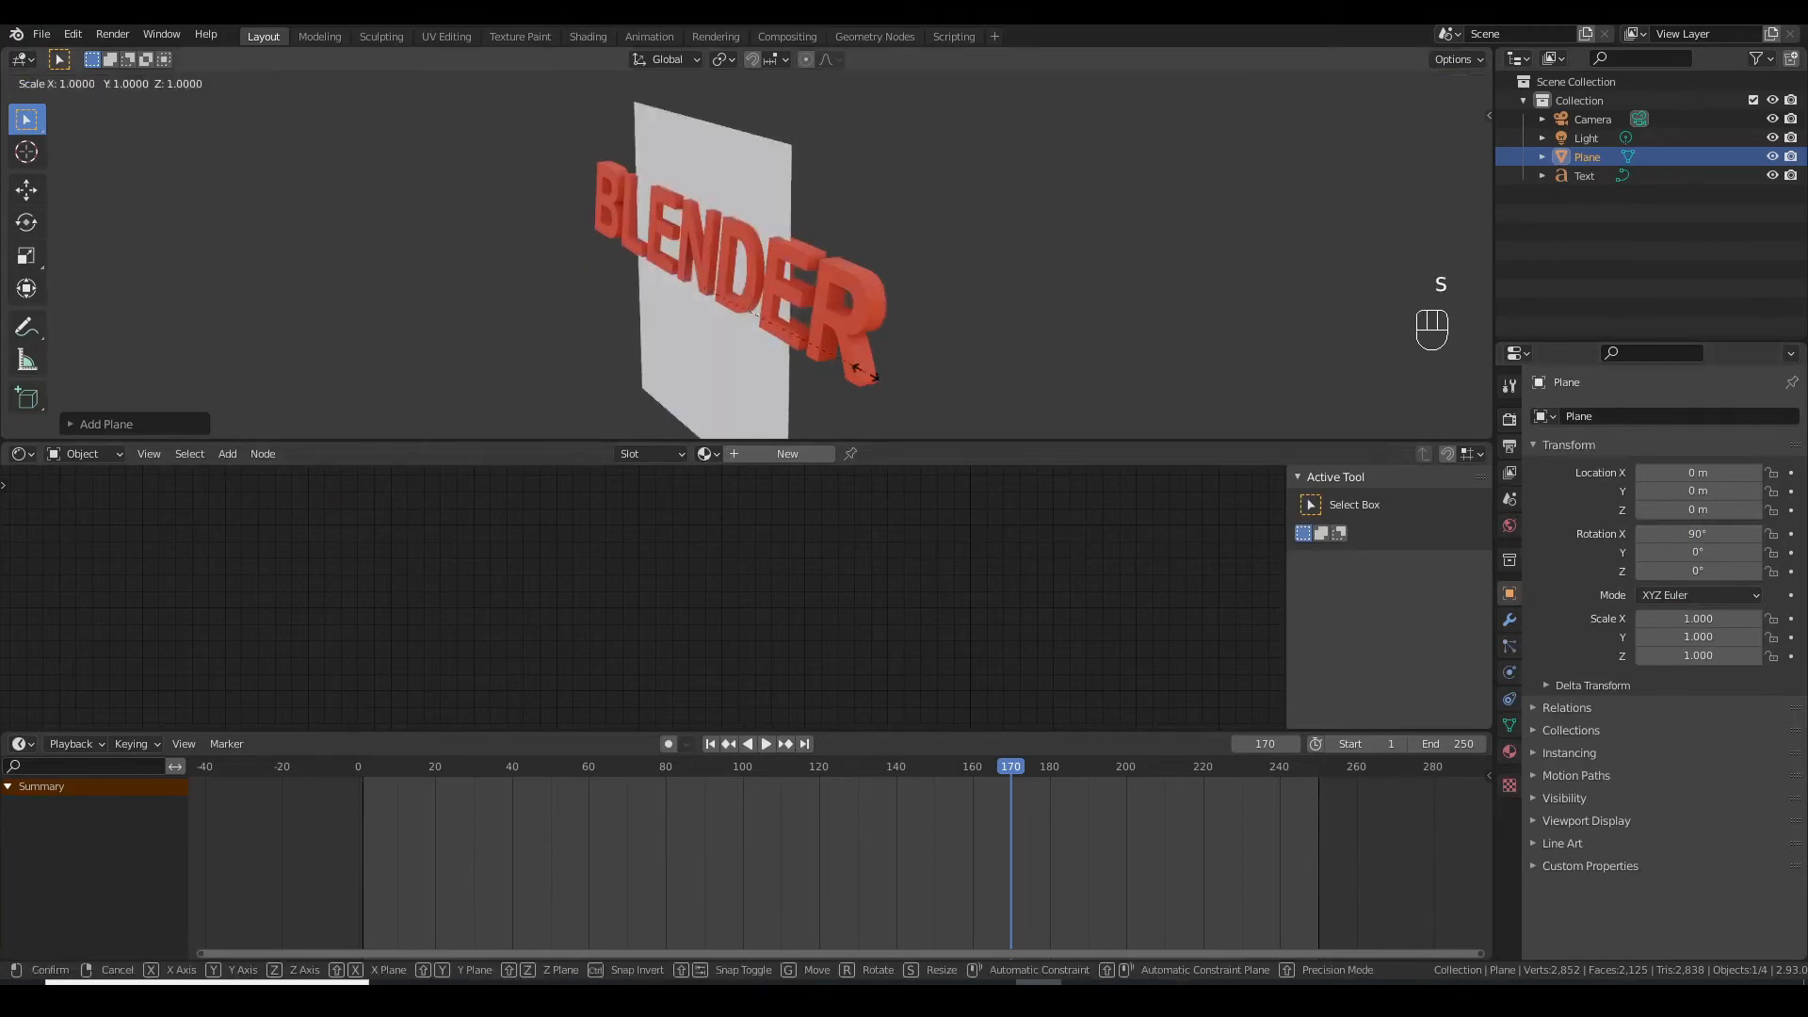
pyautogui.click(1441, 254)
pyautogui.moveTo(1450, 155); pyautogui.dragTo(1403, 157)
pyautogui.click(27, 190)
pyautogui.moveTo(789, 281); pyautogui.dragTo(799, 280)
pyautogui.moveTo(1445, 146); pyautogui.dragTo(1774, 106)
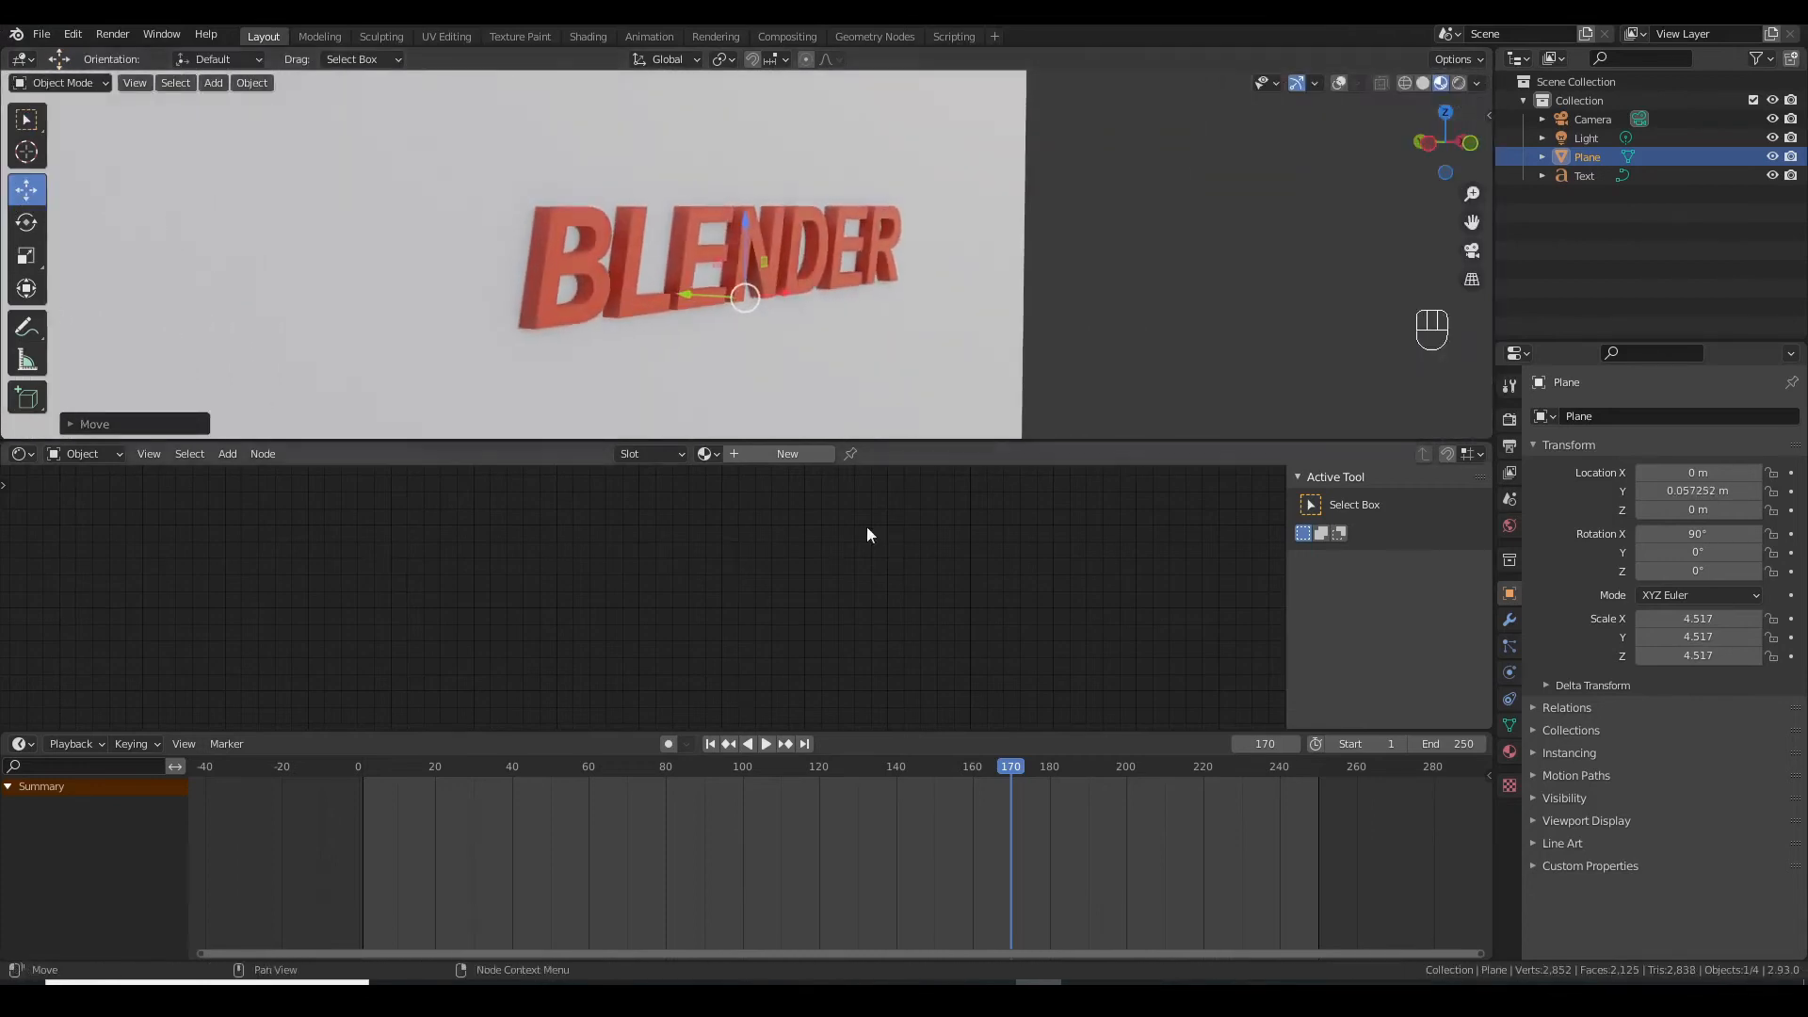
# Create a new material for the plane and darken its Base Color to a Value of about 0.038
pyautogui.click(791, 455)
pyautogui.moveTo(782, 622); pyautogui.dragTo(420, 485, button='middle')
pyautogui.click(665, 592)
pyautogui.moveTo(756, 429); pyautogui.dragTo(756, 467)
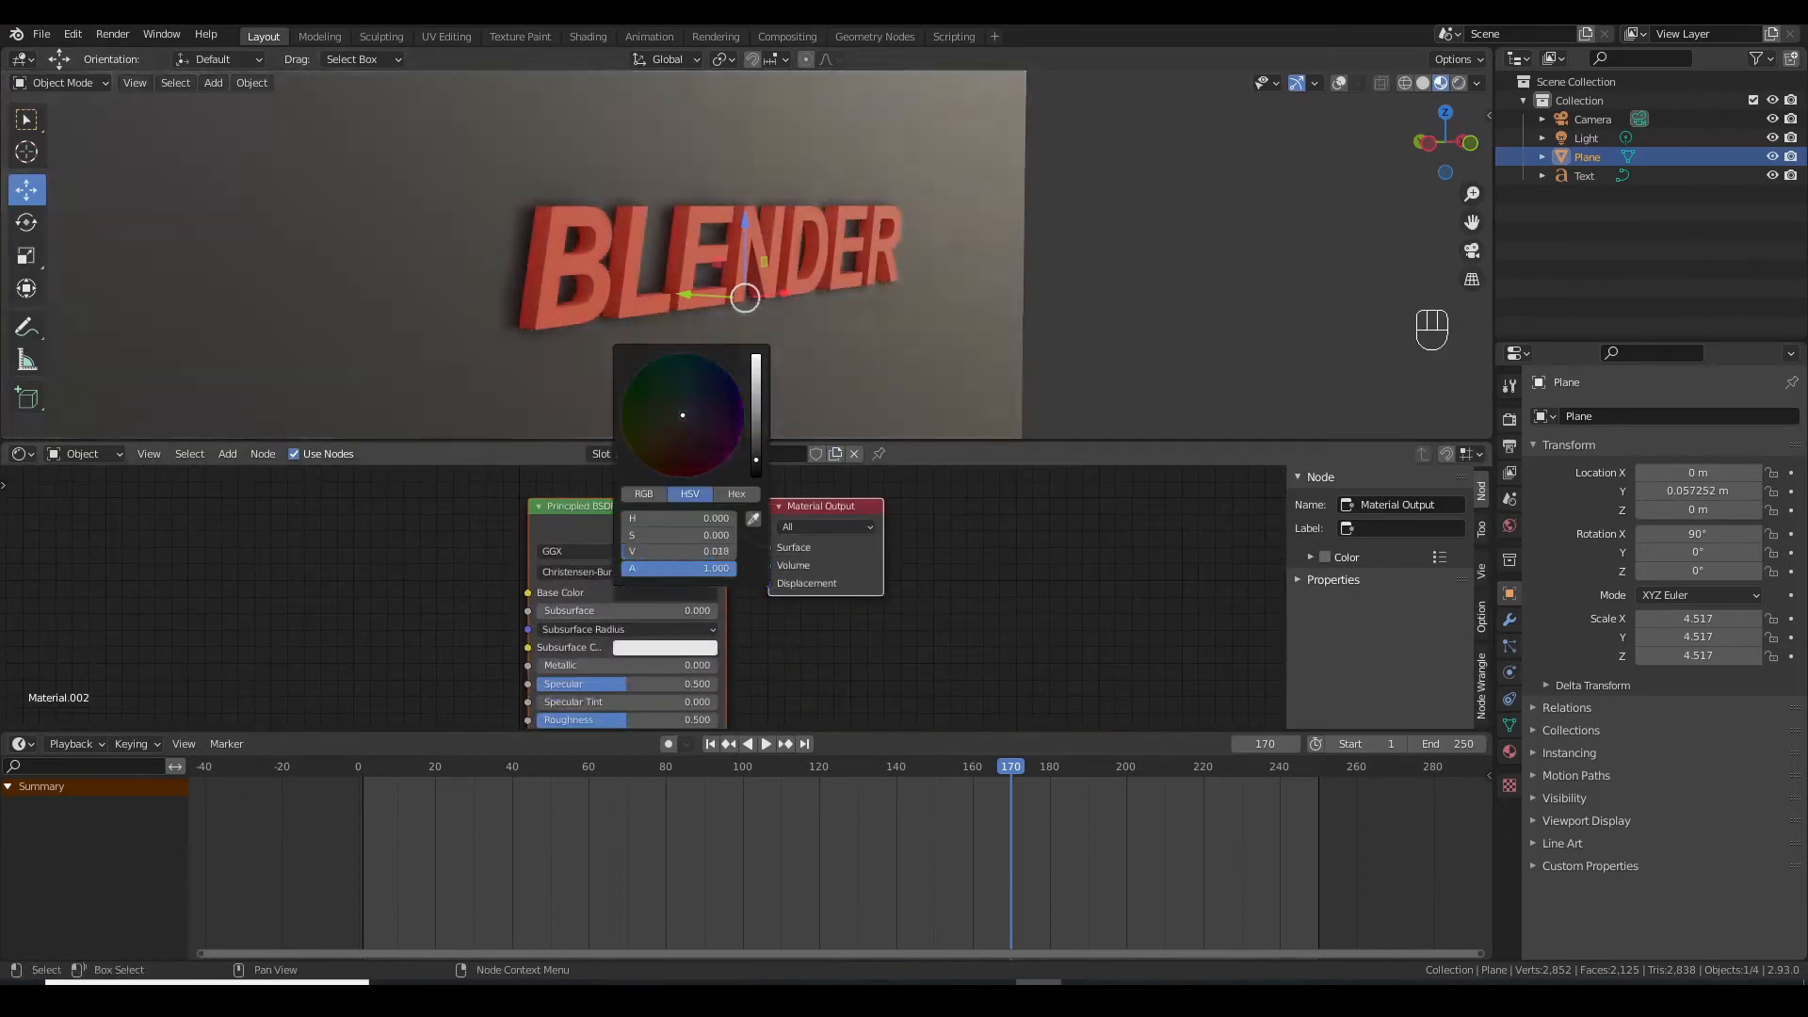
# Enlarge the node editor and raise the plane material's Metallic to about 0.87
pyautogui.moveTo(735, 705); pyautogui.dragTo(845, 630, button='middle')
pyautogui.moveTo(924, 731); pyautogui.dragTo(924, 897)
pyautogui.moveTo(920, 733); pyautogui.dragTo(1106, 676, button='middle')
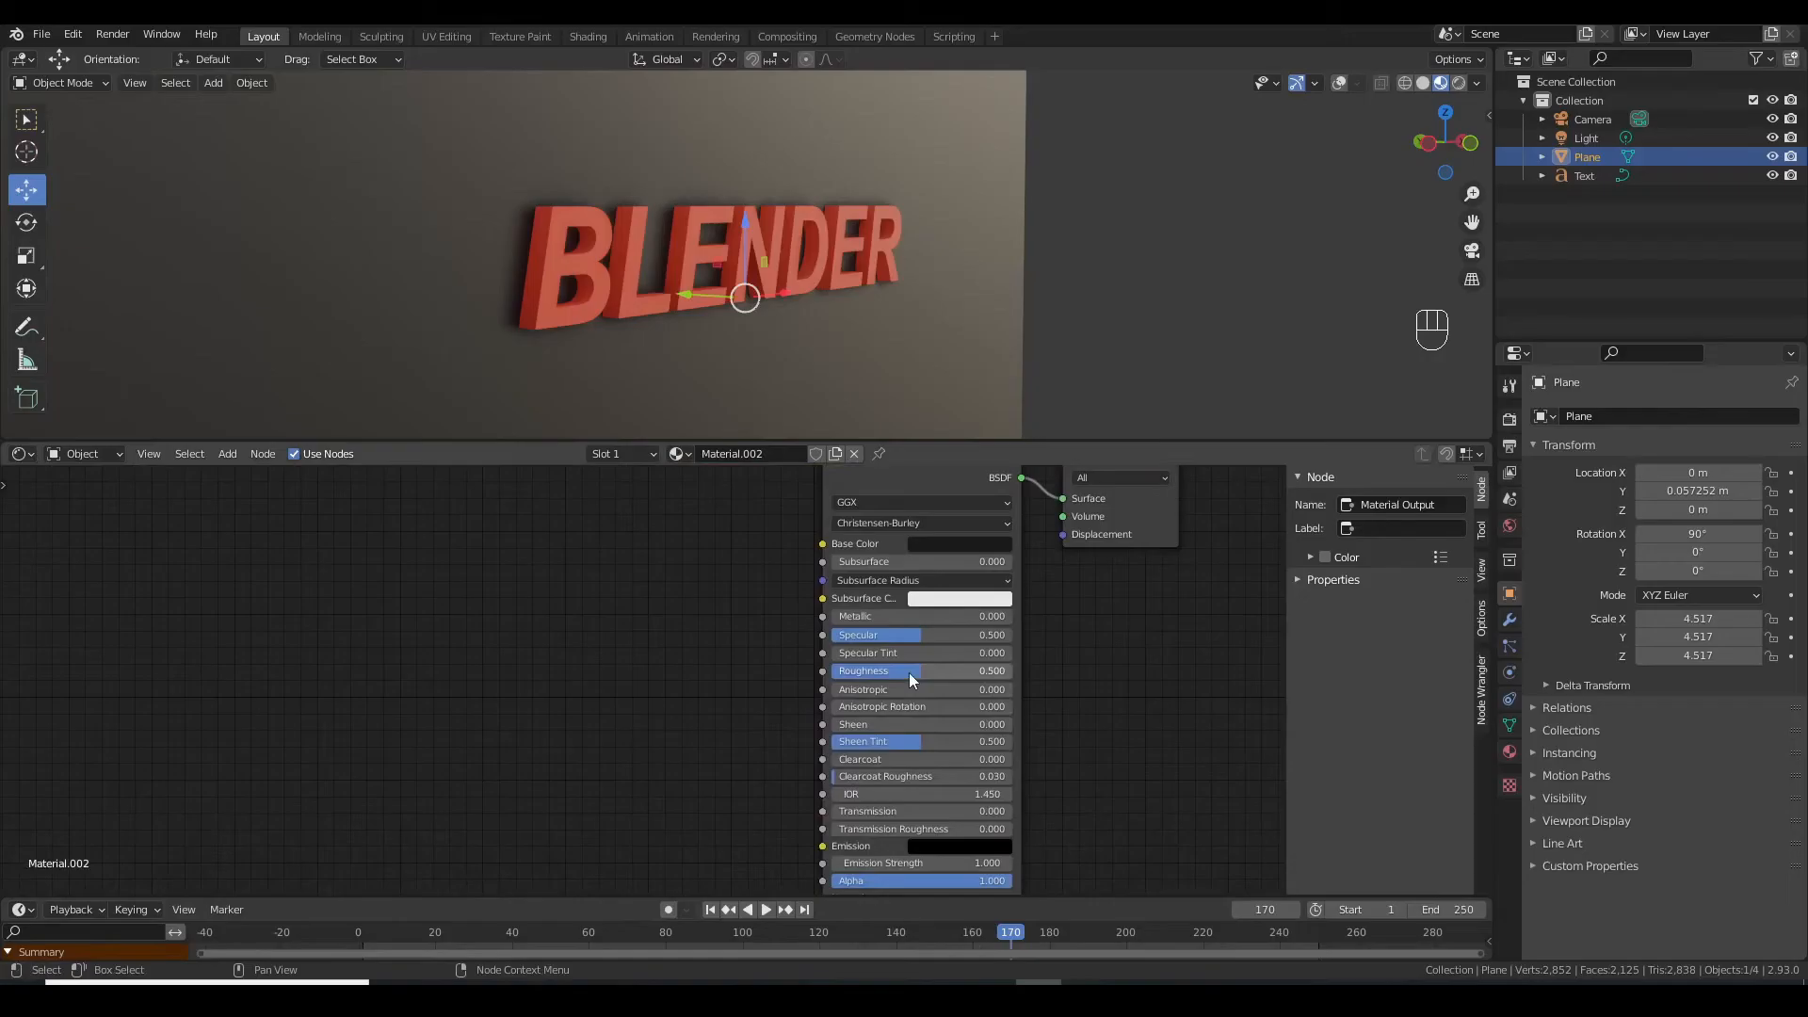
pyautogui.moveTo(850, 616); pyautogui.dragTo(988, 616)
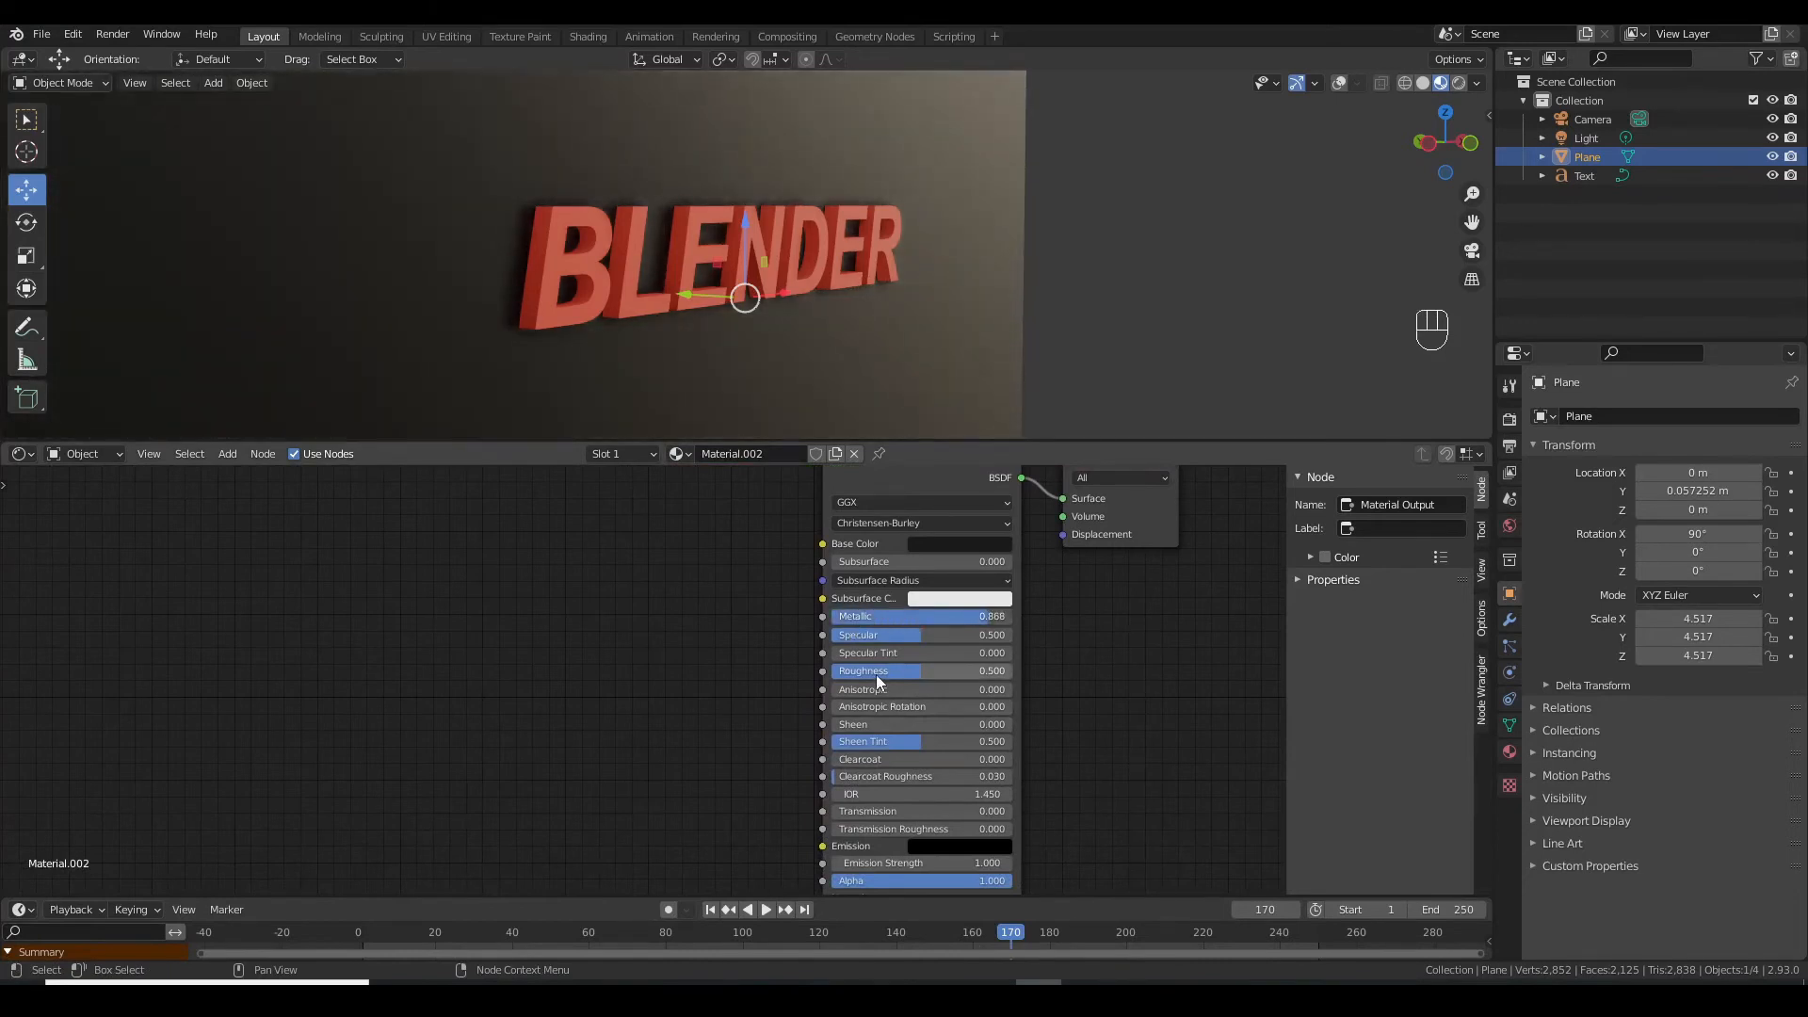
# Add a Noise Texture node and a ColorRamp node side by side in the plane's material
pyautogui.click(232, 454)
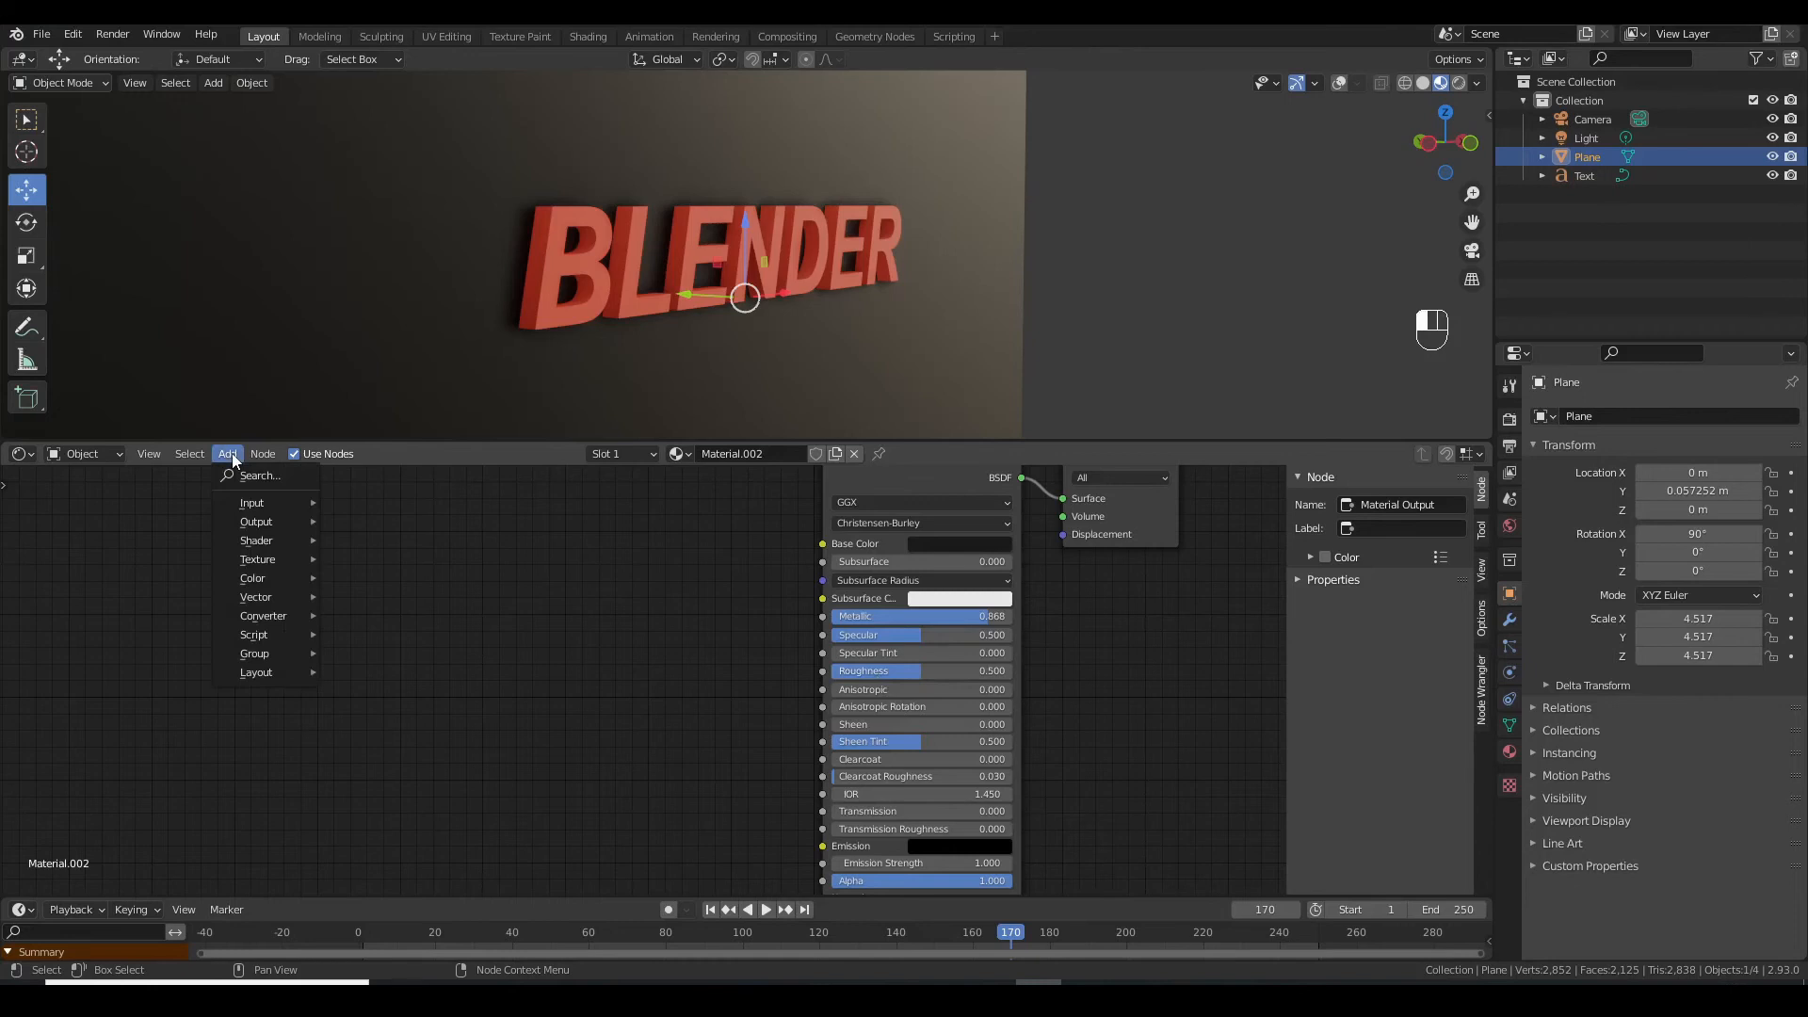
pyautogui.moveTo(233, 557)
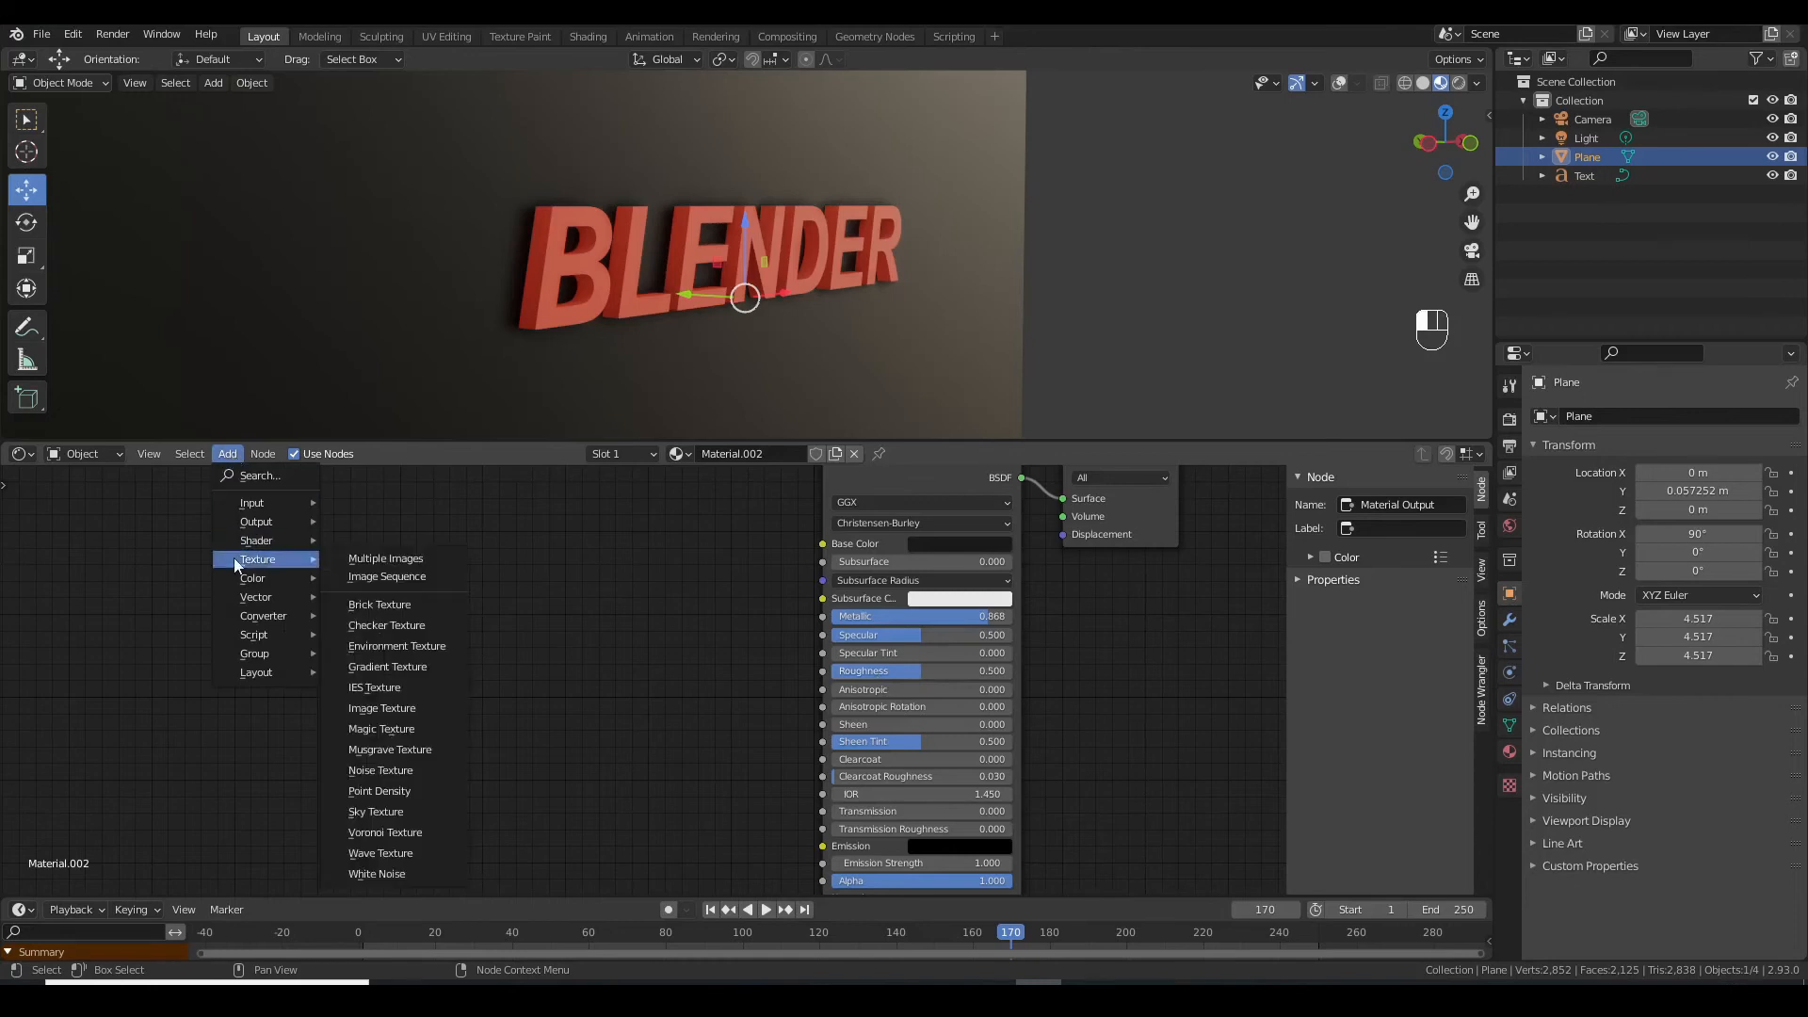
pyautogui.click(380, 771)
pyautogui.click(406, 564)
pyautogui.click(228, 454)
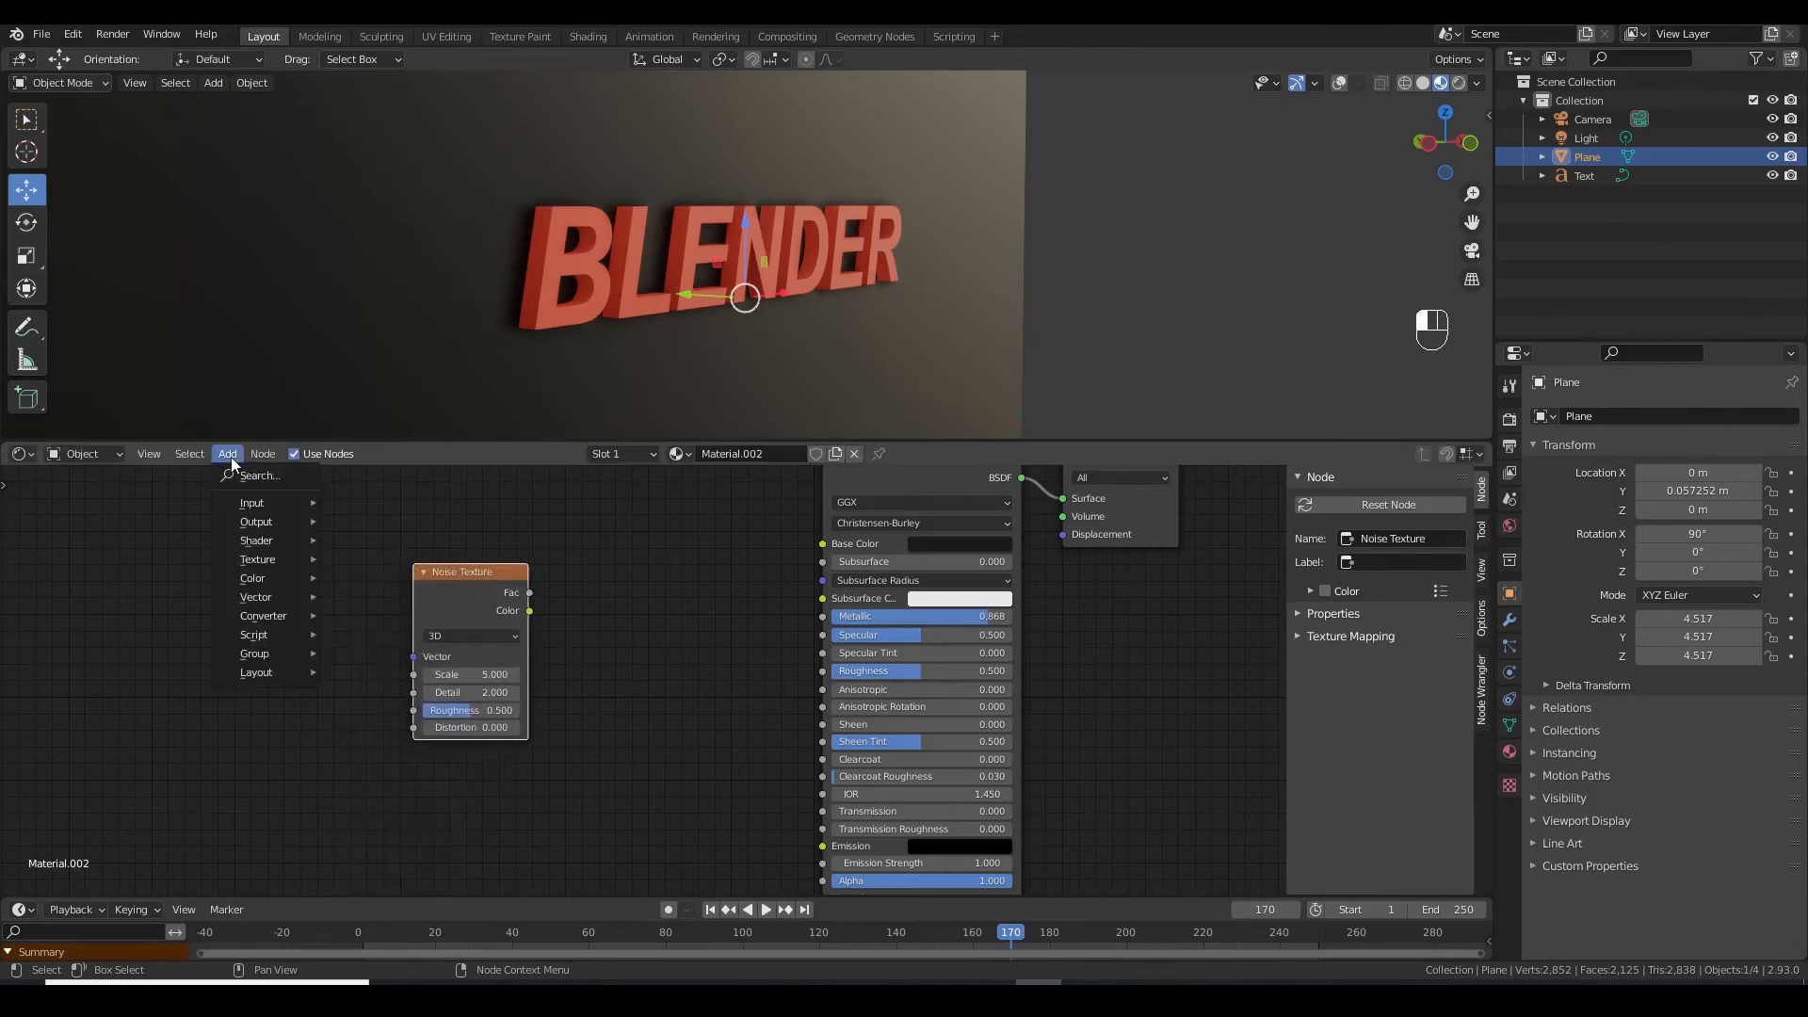
pyautogui.moveTo(263, 615)
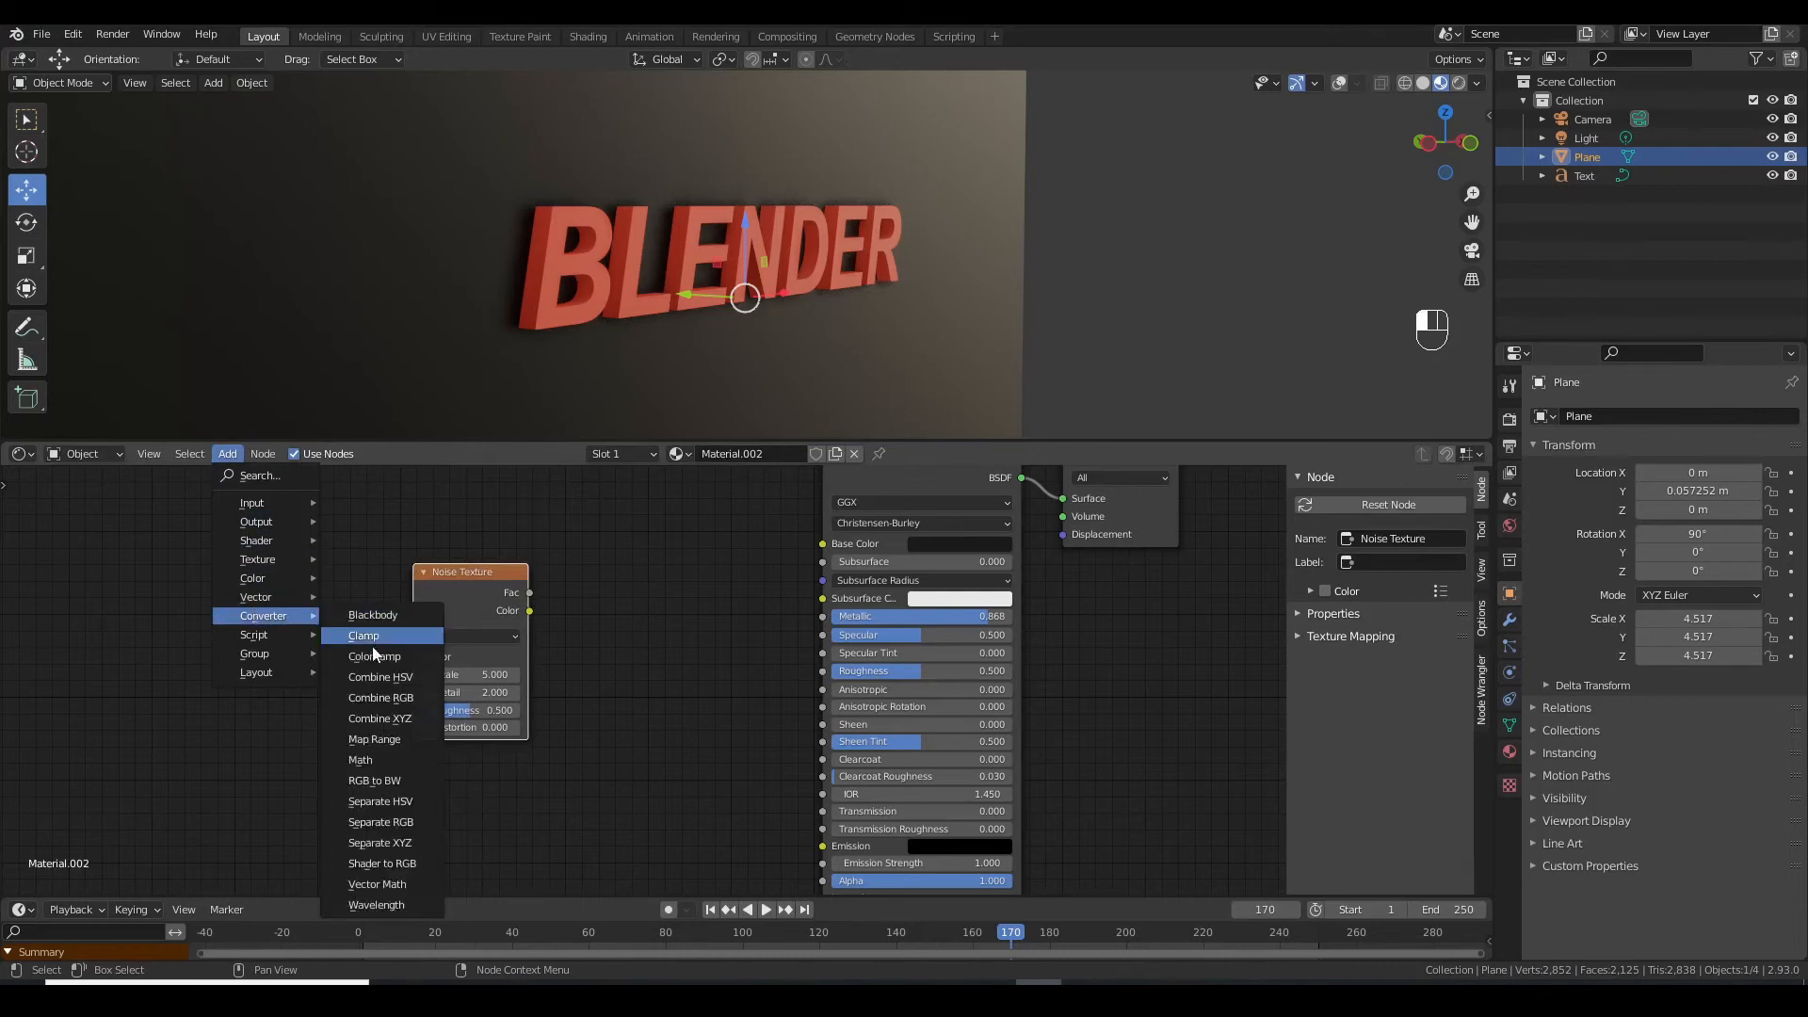
pyautogui.click(373, 656)
pyautogui.click(538, 565)
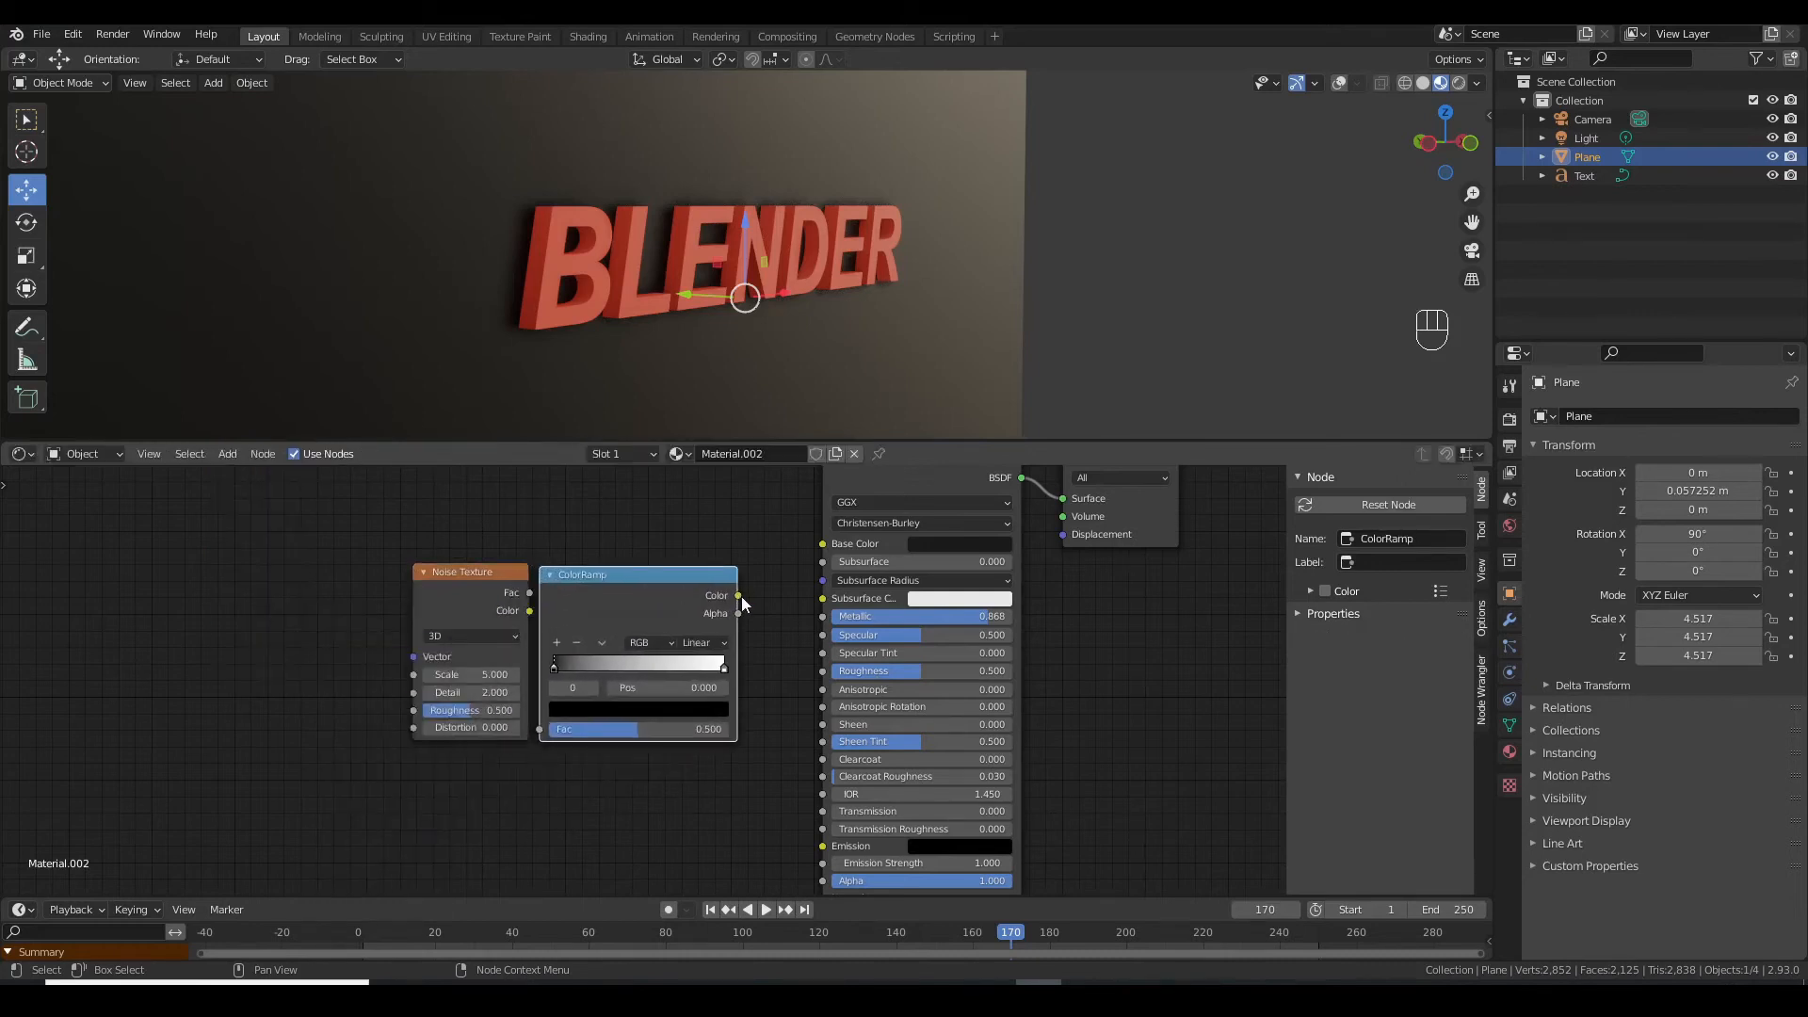
# Link the Noise Texture's Fac into the ColorRamp and the ColorRamp's Color into the shader's Roughness
pyautogui.moveTo(740, 598); pyautogui.dragTo(822, 670)
pyautogui.moveTo(530, 593); pyautogui.dragTo(389, 585)
pyautogui.moveTo(438, 592); pyautogui.dragTo(540, 729)
# Set the noise Detail to 16 and Roughness to about 0.817, and tighten the ColorRamp with the black stop at about 0.436
pyautogui.scroll(3, 1332, 331)
pyautogui.moveTo(1472, 222); pyautogui.dragTo(1575, 209)
pyautogui.moveTo(553, 669); pyautogui.dragTo(651, 669)
pyautogui.moveTo(635, 669); pyautogui.dragTo(643, 668)
pyautogui.moveTo(380, 692); pyautogui.dragTo(513, 692)
pyautogui.moveTo(380, 710); pyautogui.dragTo(410, 710)
pyautogui.moveTo(640, 670); pyautogui.dragTo(630, 670)
pyautogui.click(646, 669)
# Move the Noise Texture and ColorRamp nodes together farther away from the Principled shader to make room between them
pyautogui.scroll(-6, 965, 356)
pyautogui.moveTo(1472, 222); pyautogui.dragTo(1441, 193)
pyautogui.moveTo(379, 529); pyautogui.dragTo(627, 669)
pyautogui.moveTo(613, 596); pyautogui.dragTo(288, 594)
pyautogui.moveTo(515, 714); pyautogui.dragTo(664, 608, button='middle')
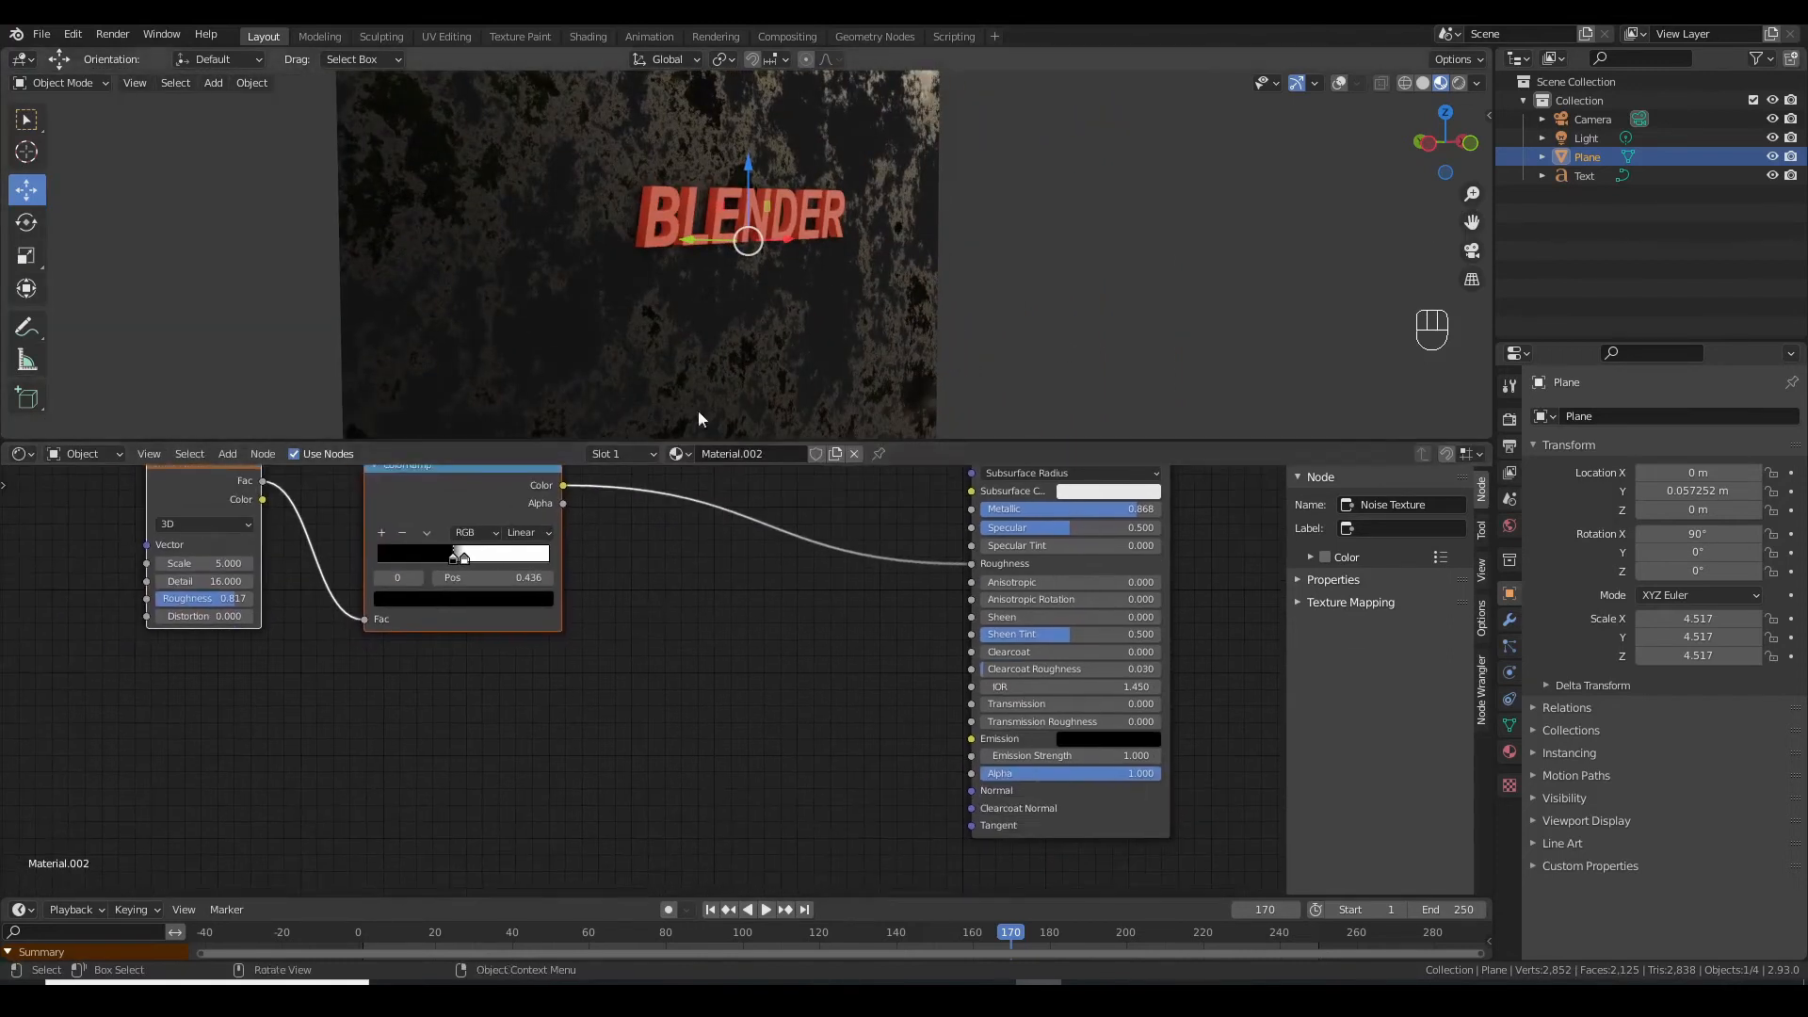
# Add a Bump node, feeding the ColorRamp's Color into its Height and its Normal into the shader's Normal
pyautogui.scroll(7, 729, 348)
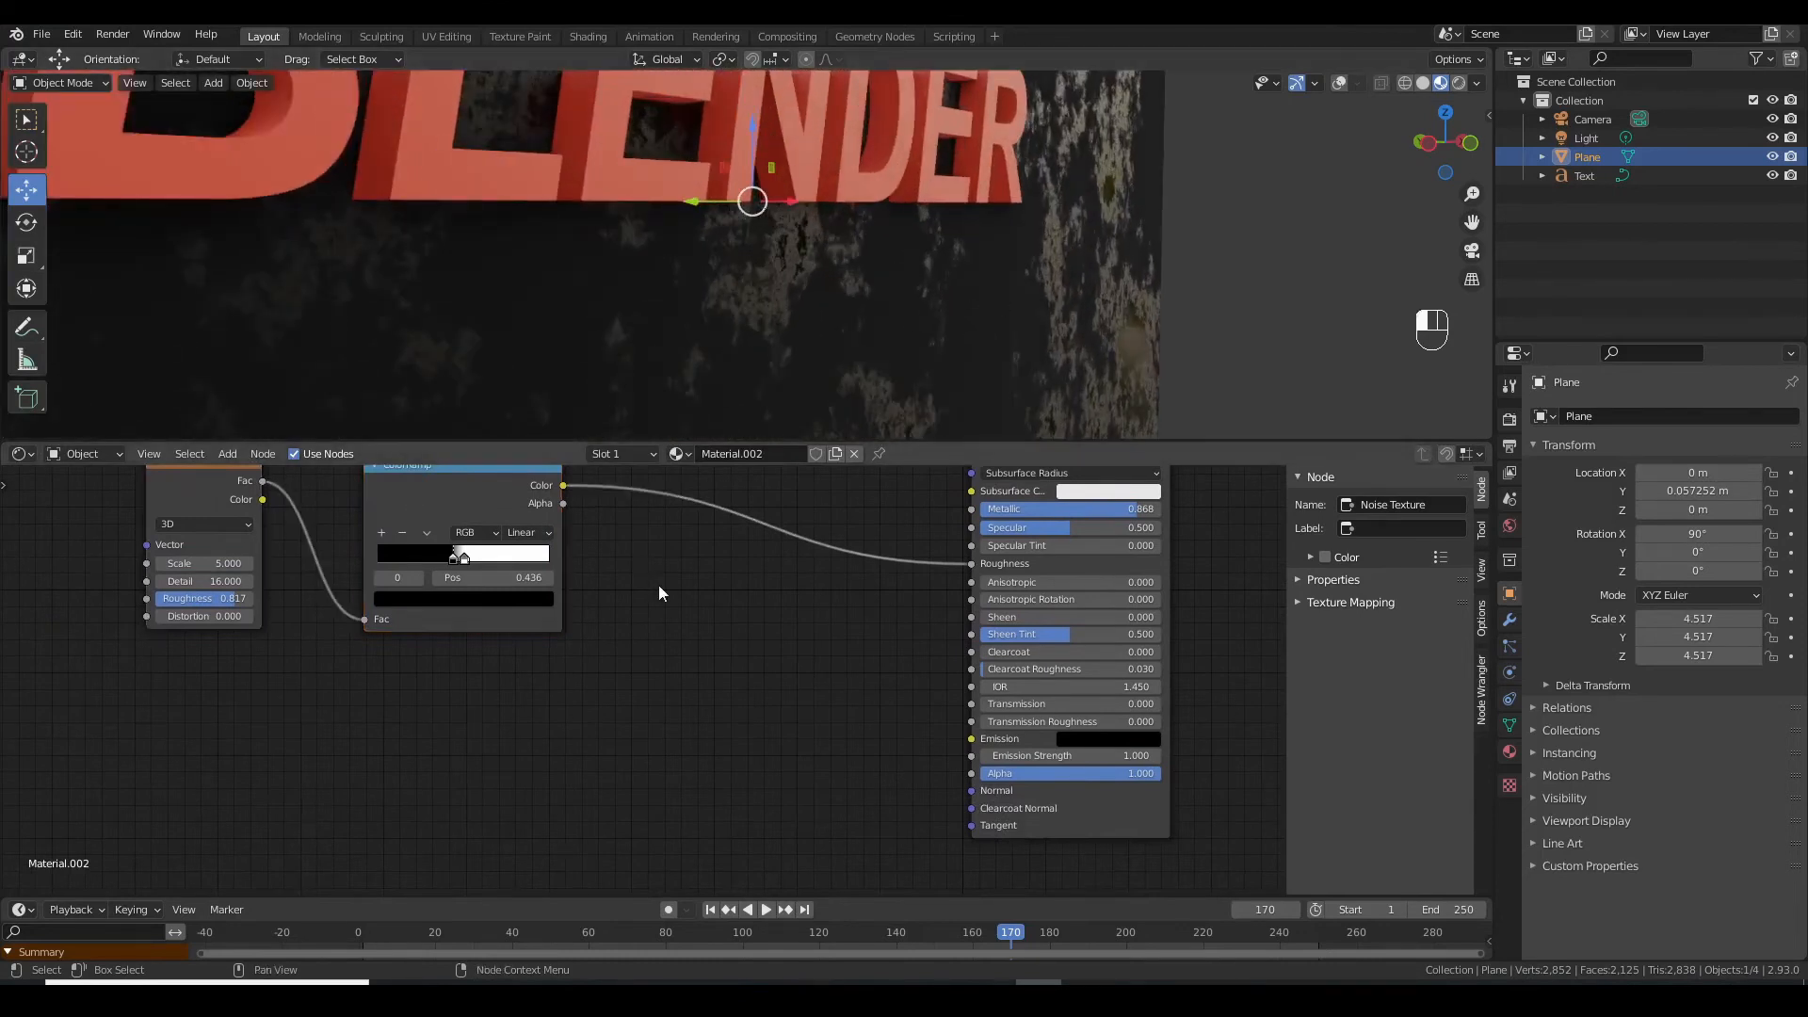
pyautogui.click(227, 456)
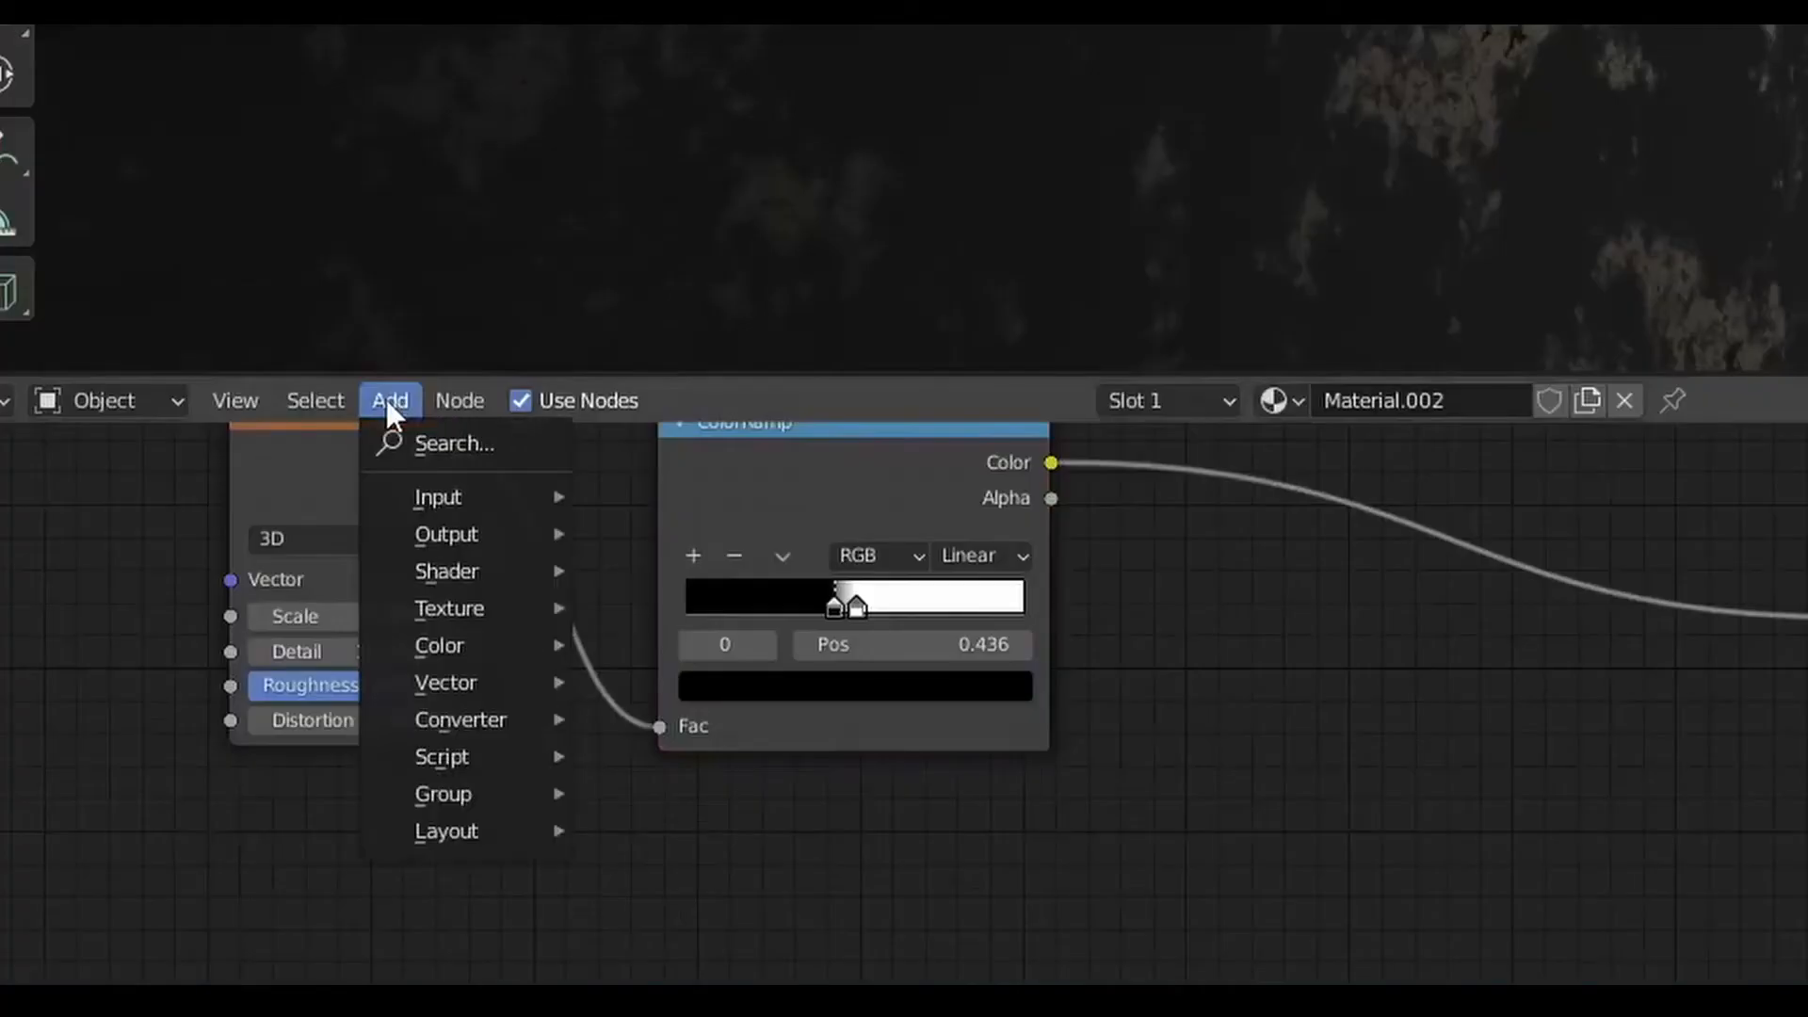
pyautogui.click(254, 476)
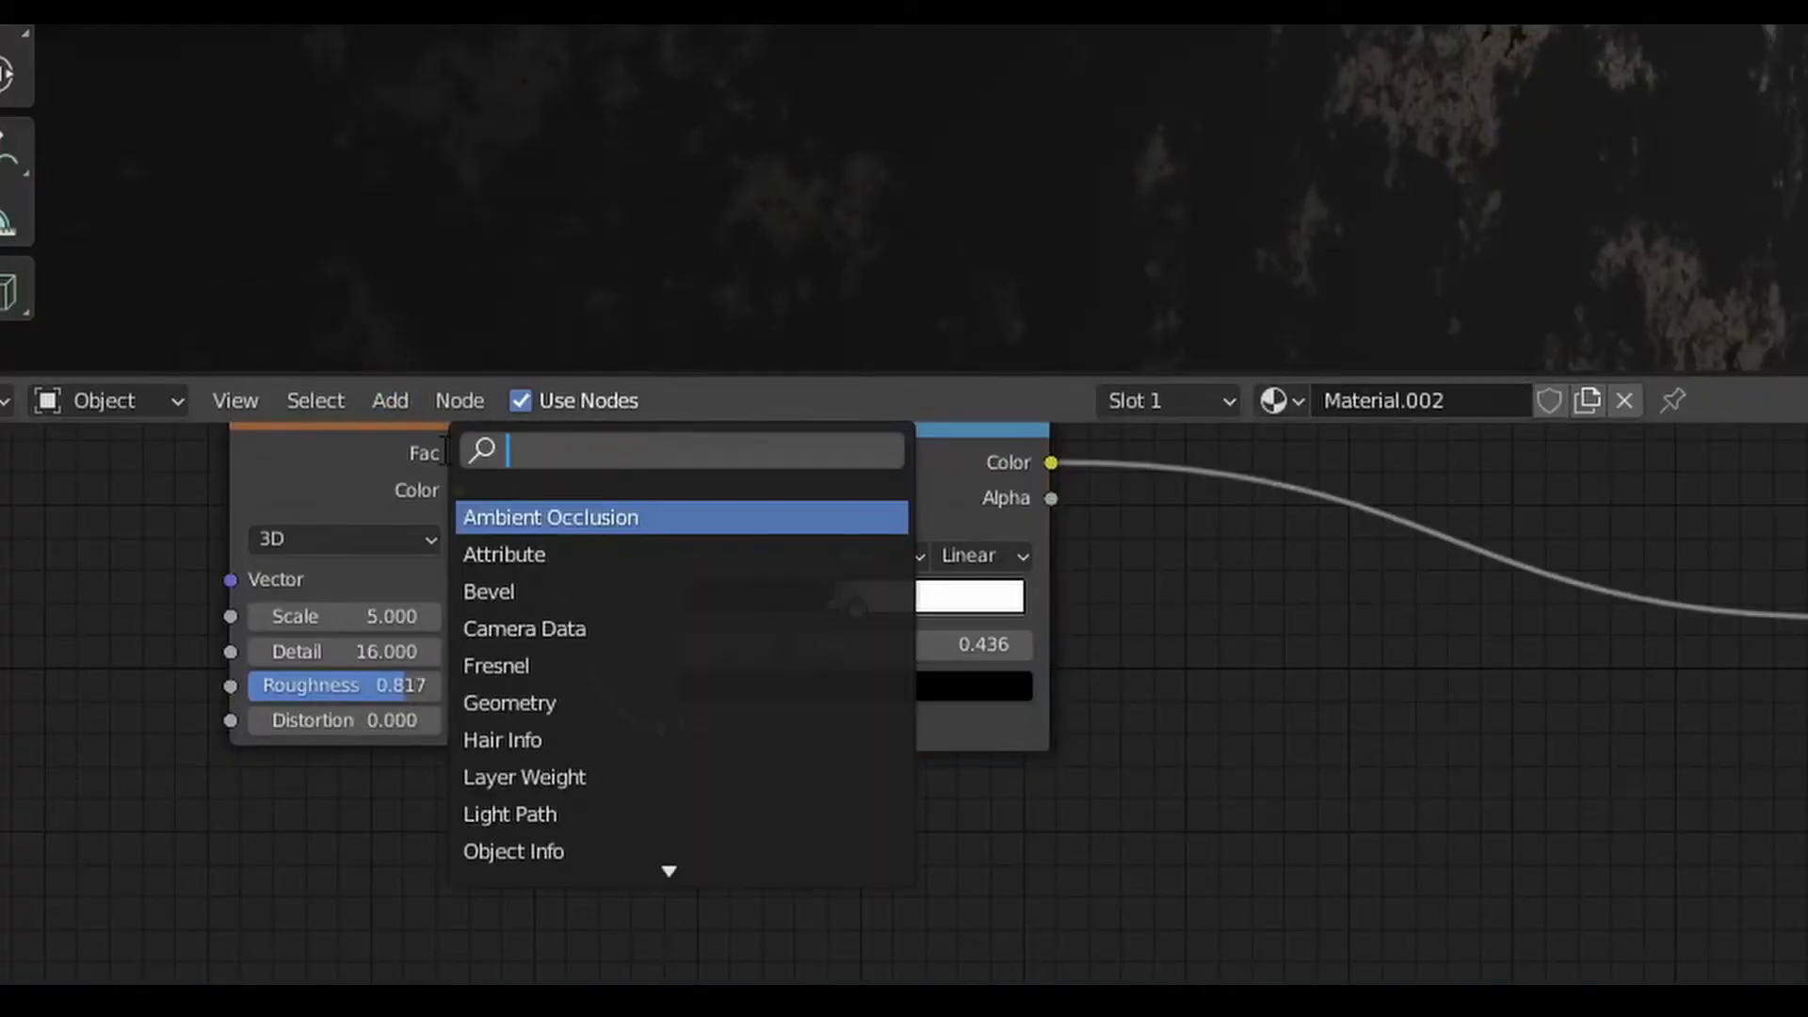
pyautogui.write('BUJP')
pyautogui.press('BackSpace')
pyautogui.press('BackSpace')
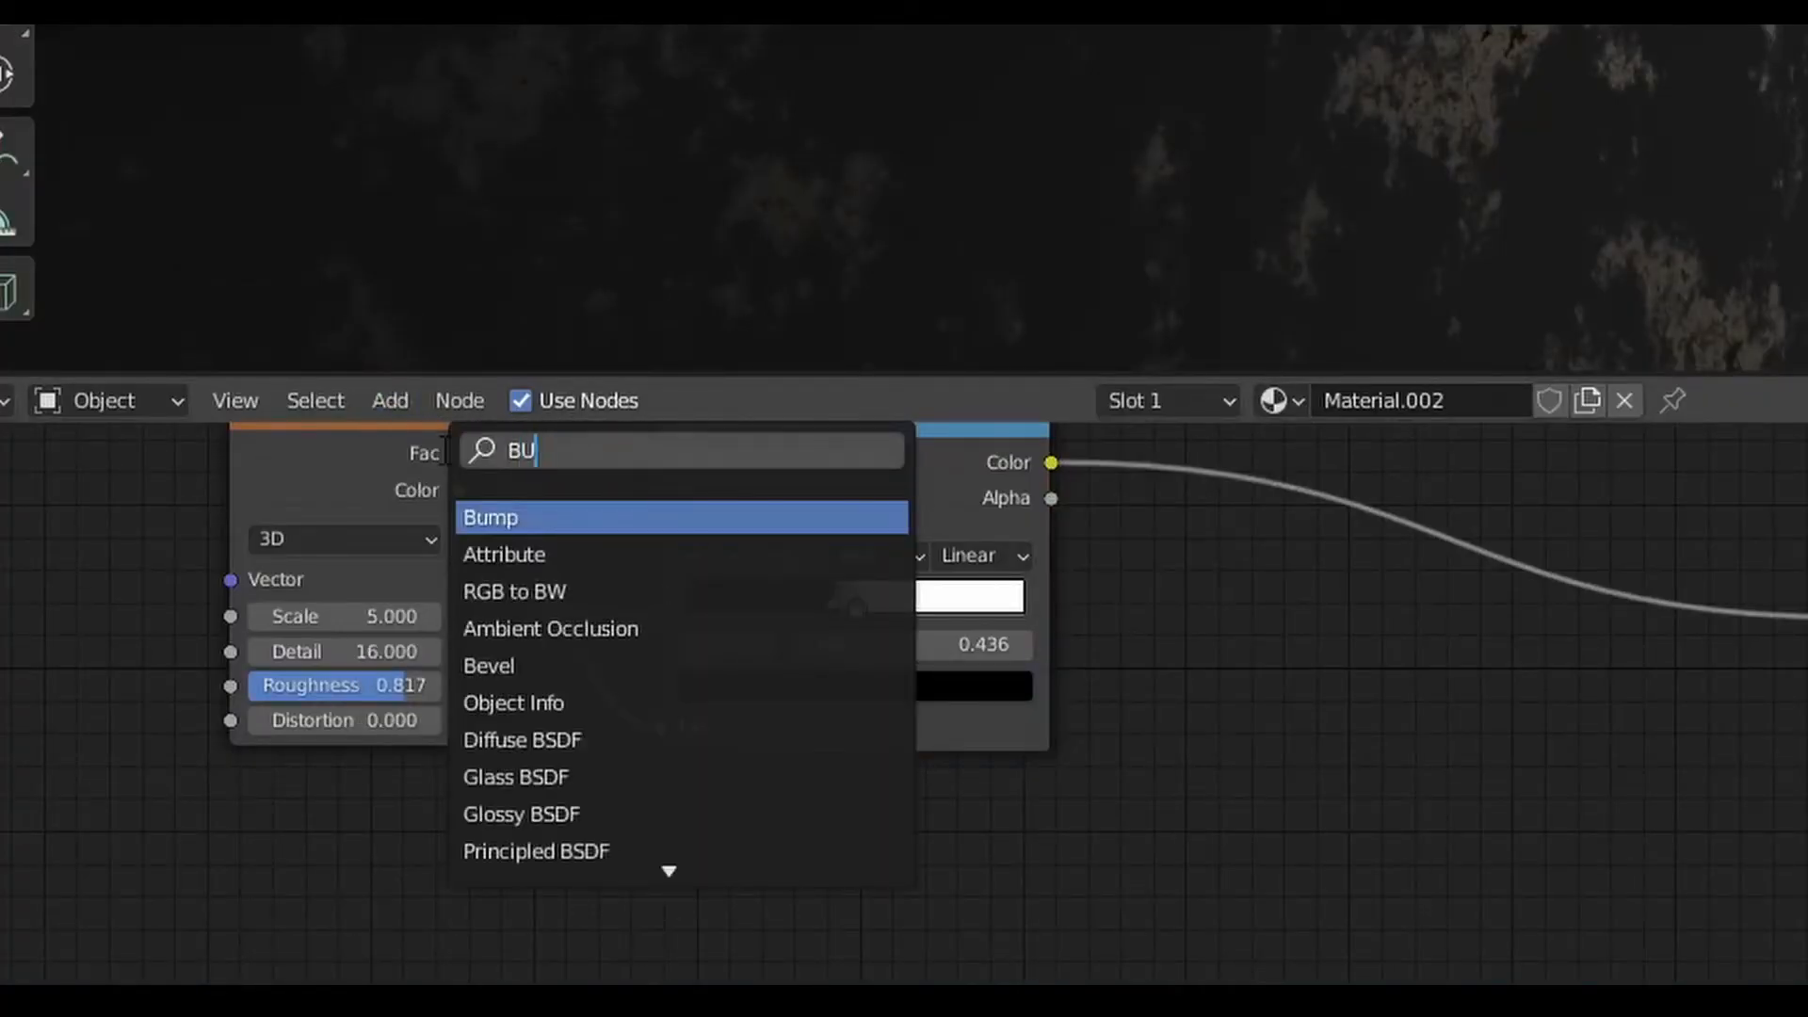
pyautogui.click(493, 518)
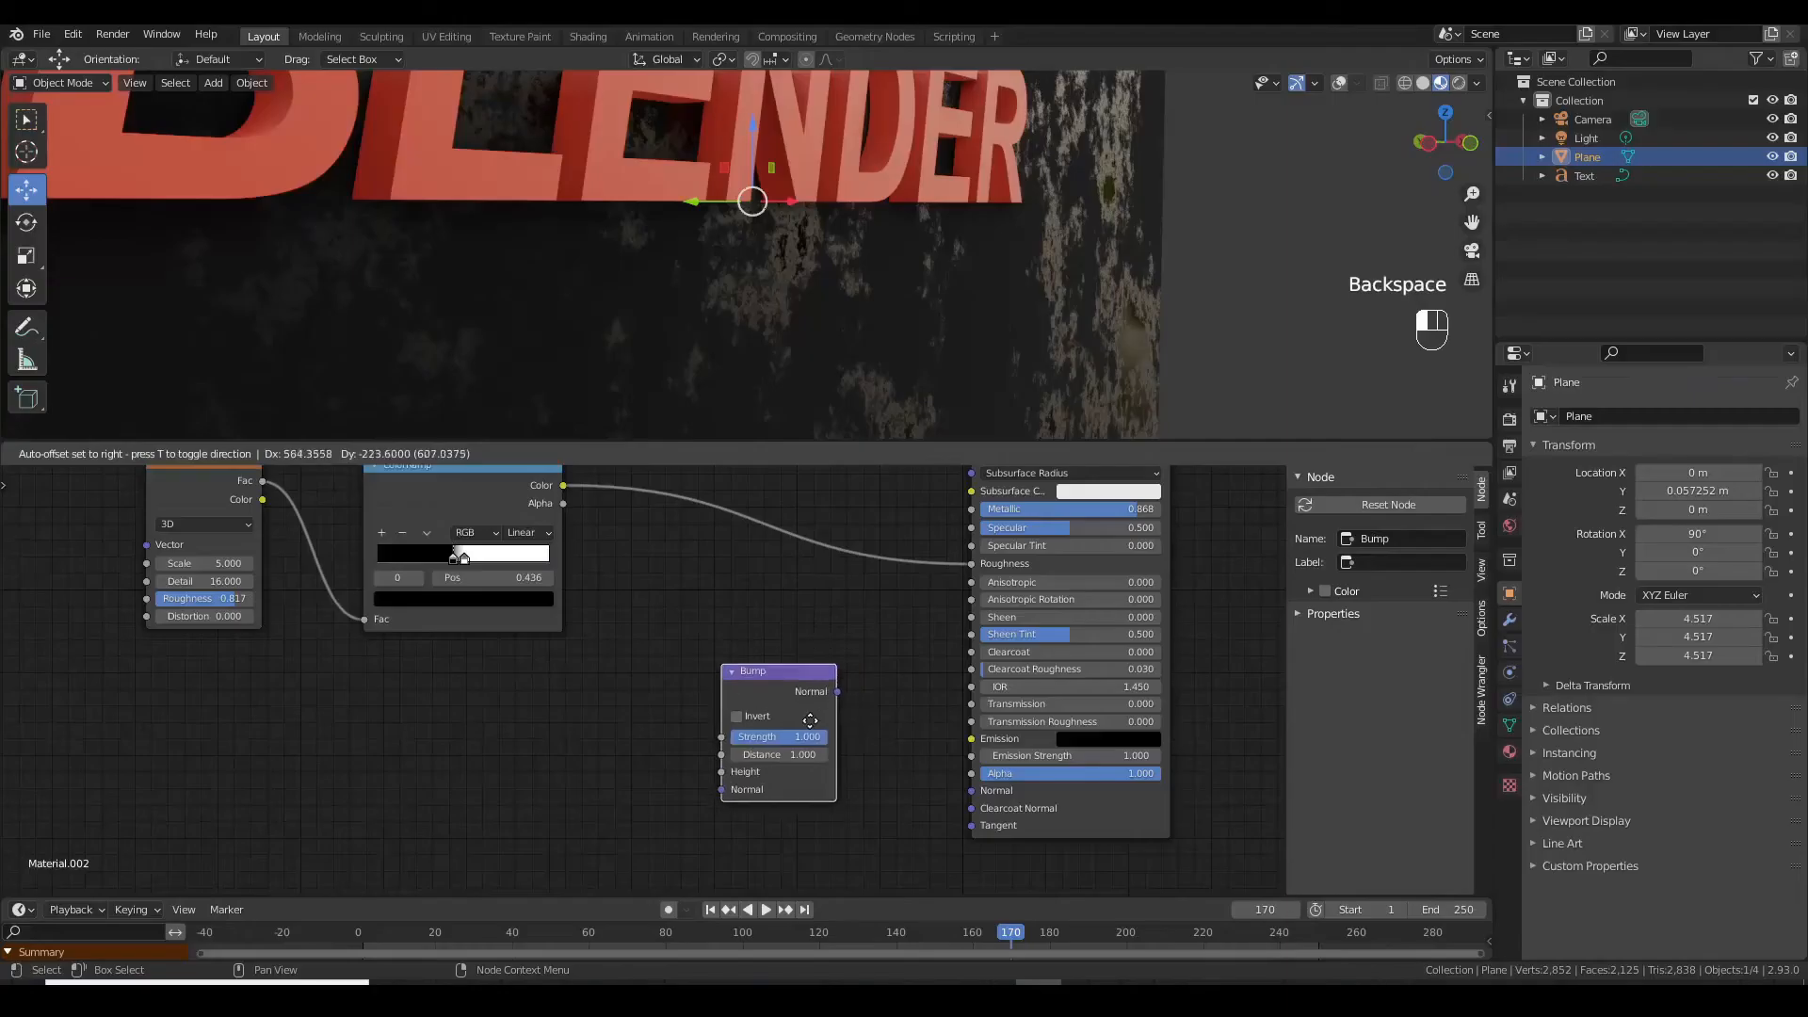
pyautogui.click(834, 721)
pyautogui.moveTo(838, 691); pyautogui.dragTo(971, 791)
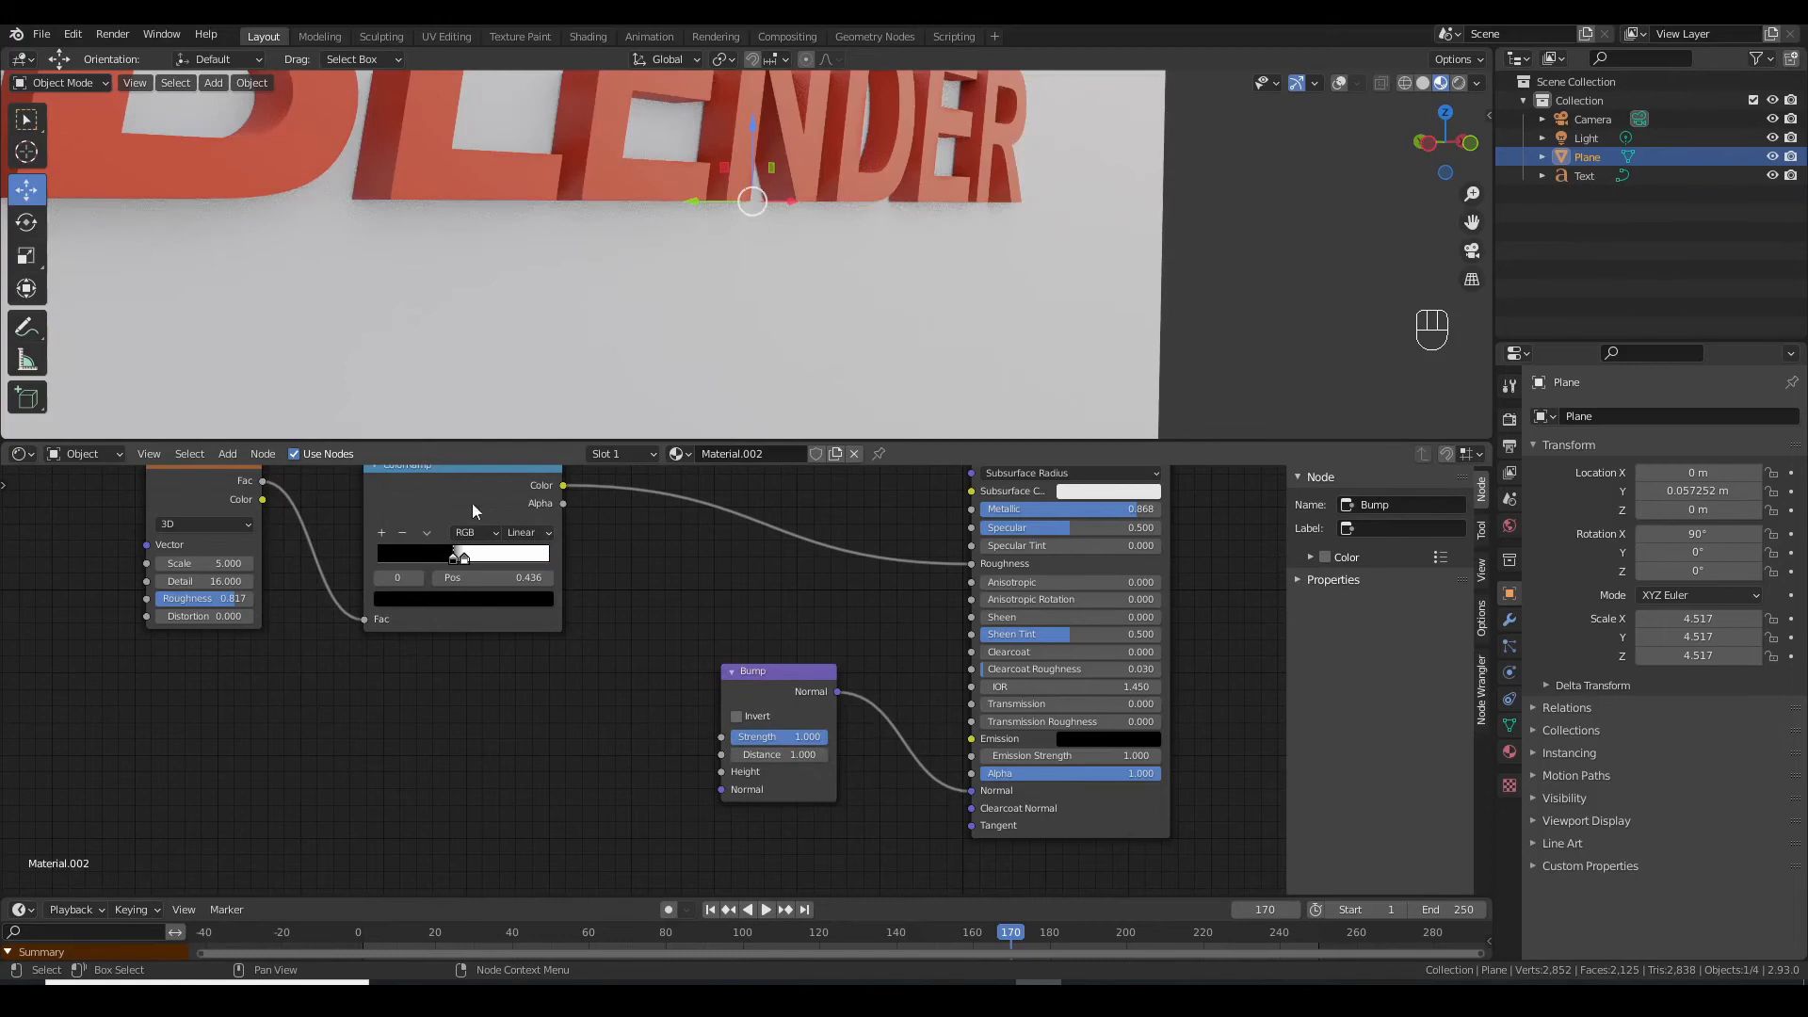
pyautogui.moveTo(563, 486); pyautogui.dragTo(715, 778)
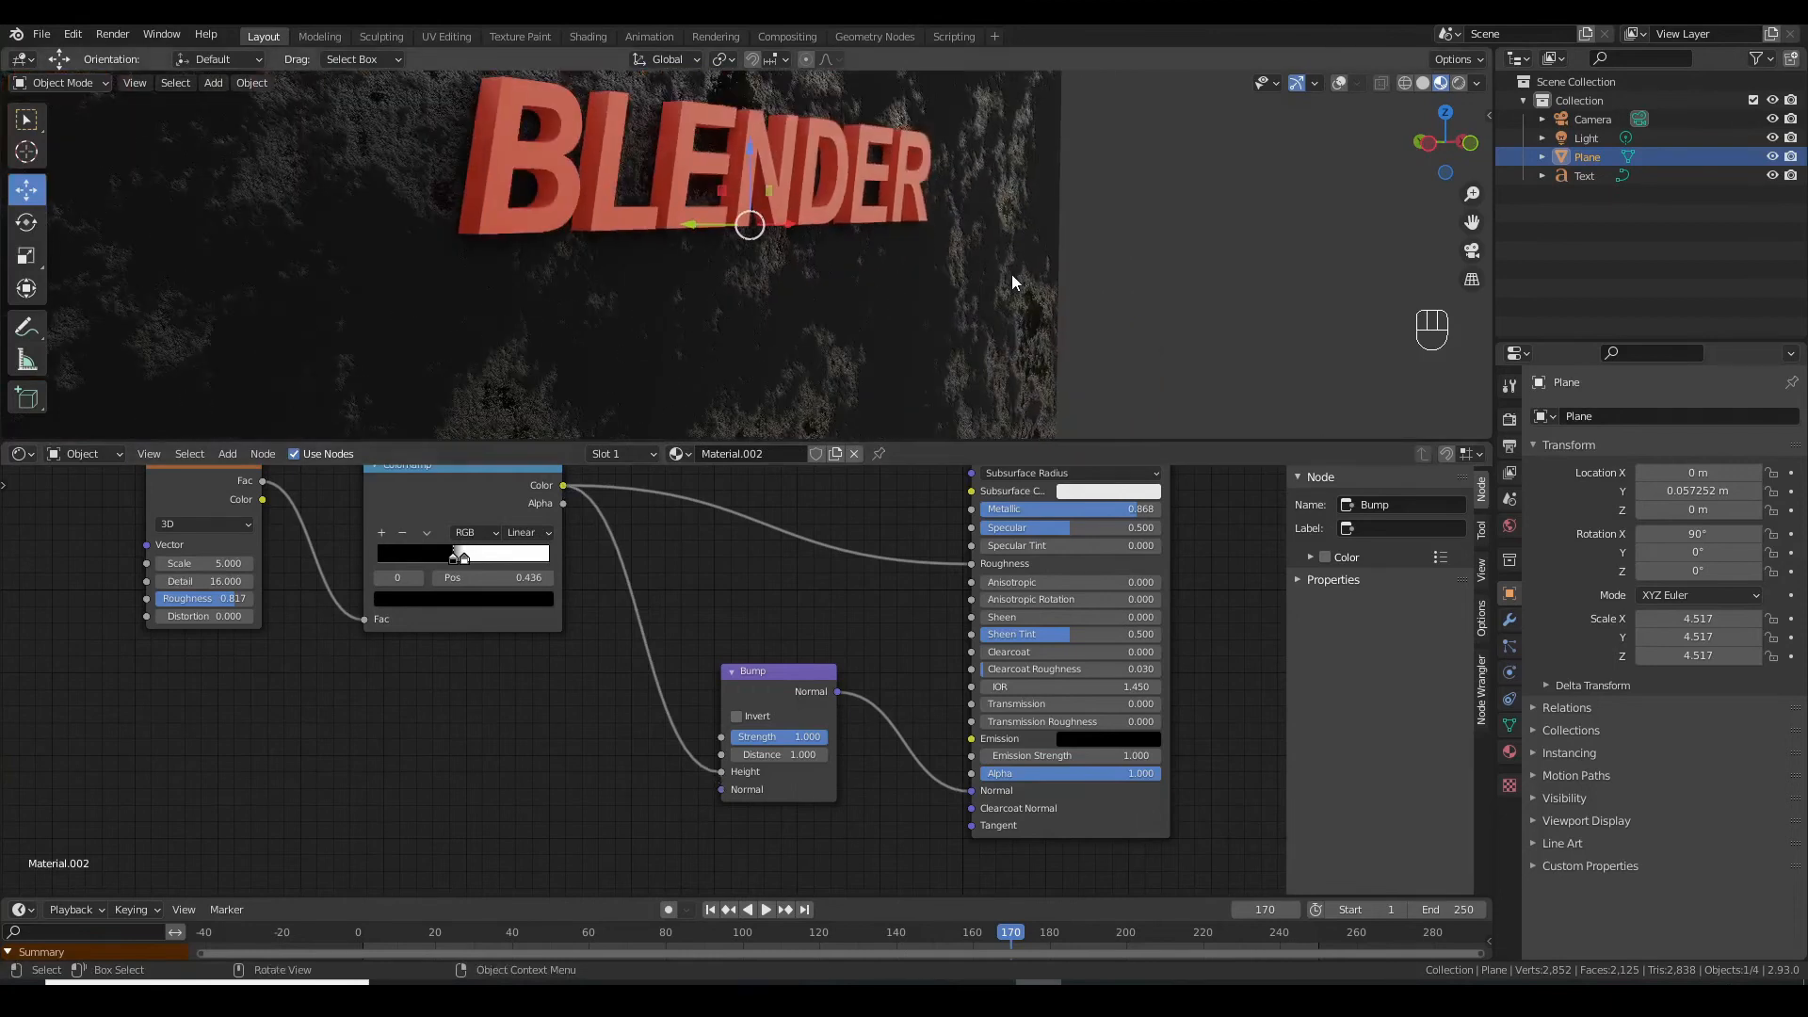
# Lower the Bump node's Strength to about 0.008
pyautogui.scroll(-2, 1011, 274)
pyautogui.moveTo(1425, 144); pyautogui.dragTo(1475, 142)
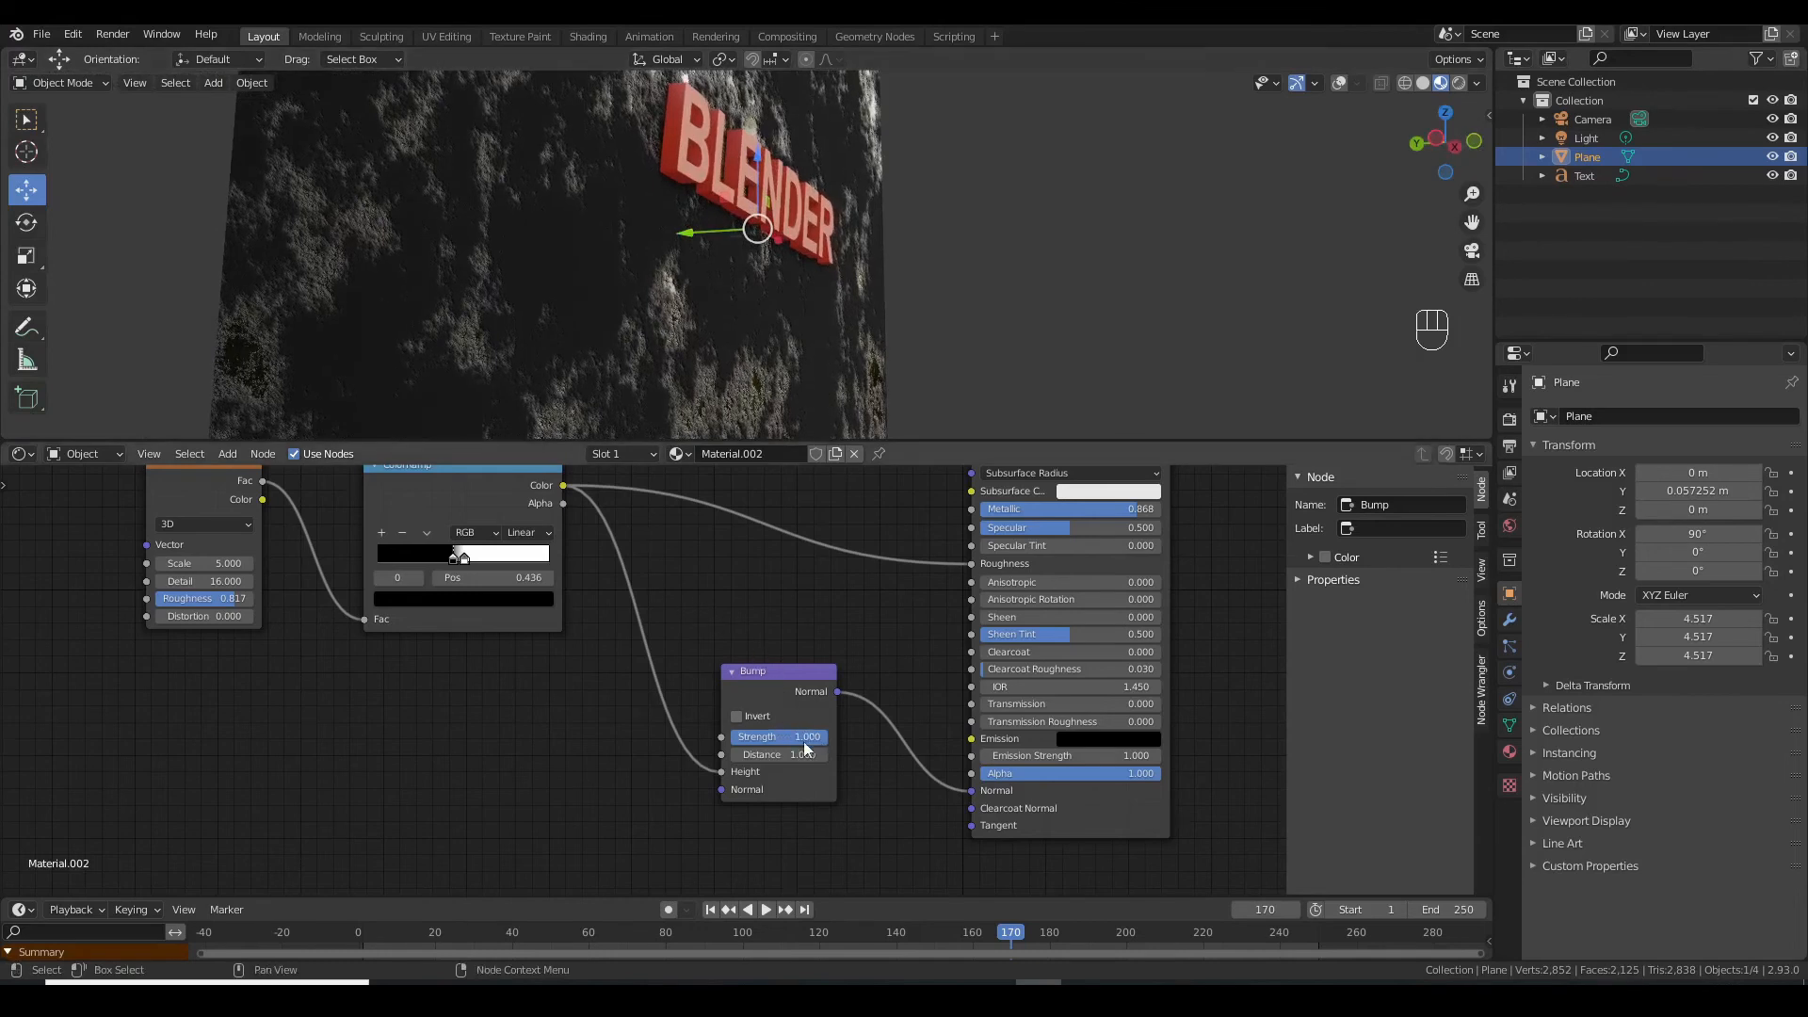
pyautogui.moveTo(825, 736); pyautogui.dragTo(715, 740)
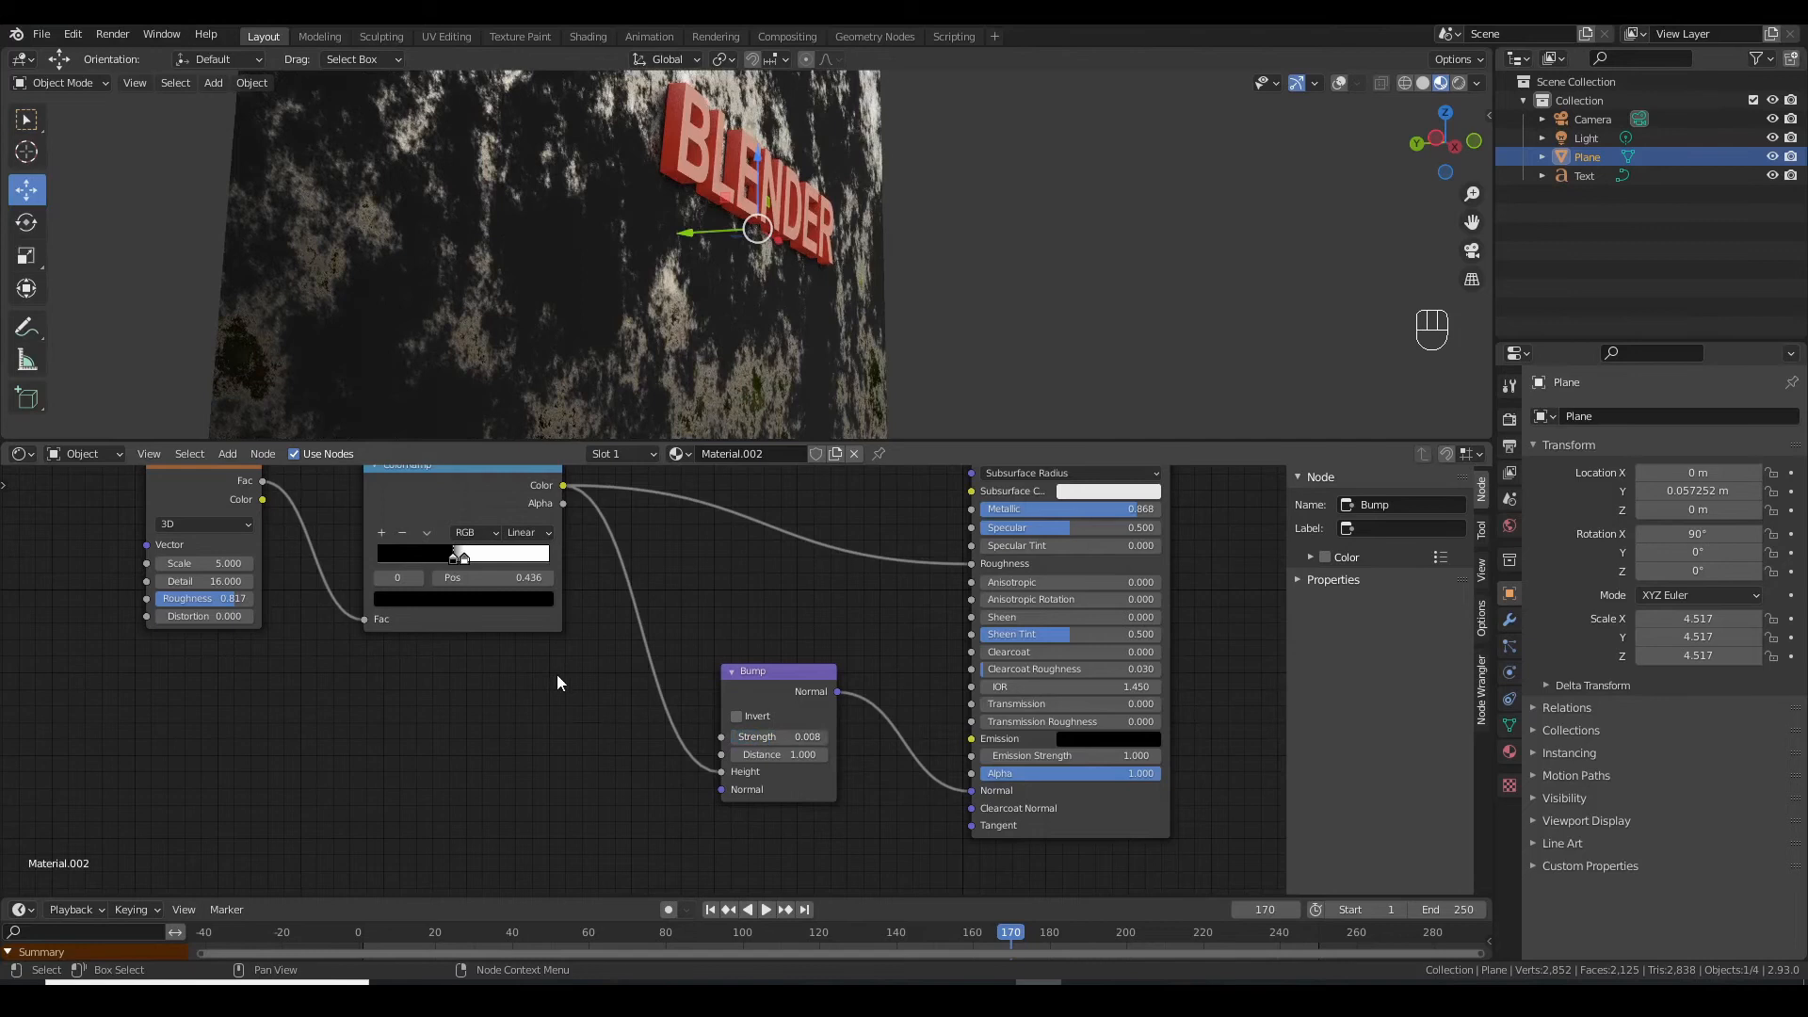
# Raise the noise Scale to about 11.7 and soften the ColorRamp by moving its white stop to about 0.614
pyautogui.moveTo(556, 674); pyautogui.dragTo(730, 764, button='middle')
pyautogui.scroll(2, 432, 652)
pyautogui.moveTo(301, 642); pyautogui.dragTo(424, 642)
pyautogui.moveTo(620, 636); pyautogui.dragTo(627, 636)
pyautogui.moveTo(637, 637)
pyautogui.mouseDown()
pyautogui.moveTo(660, 637)
pyautogui.moveTo(613, 637)
pyautogui.moveTo(662, 638)
pyautogui.mouseUp()
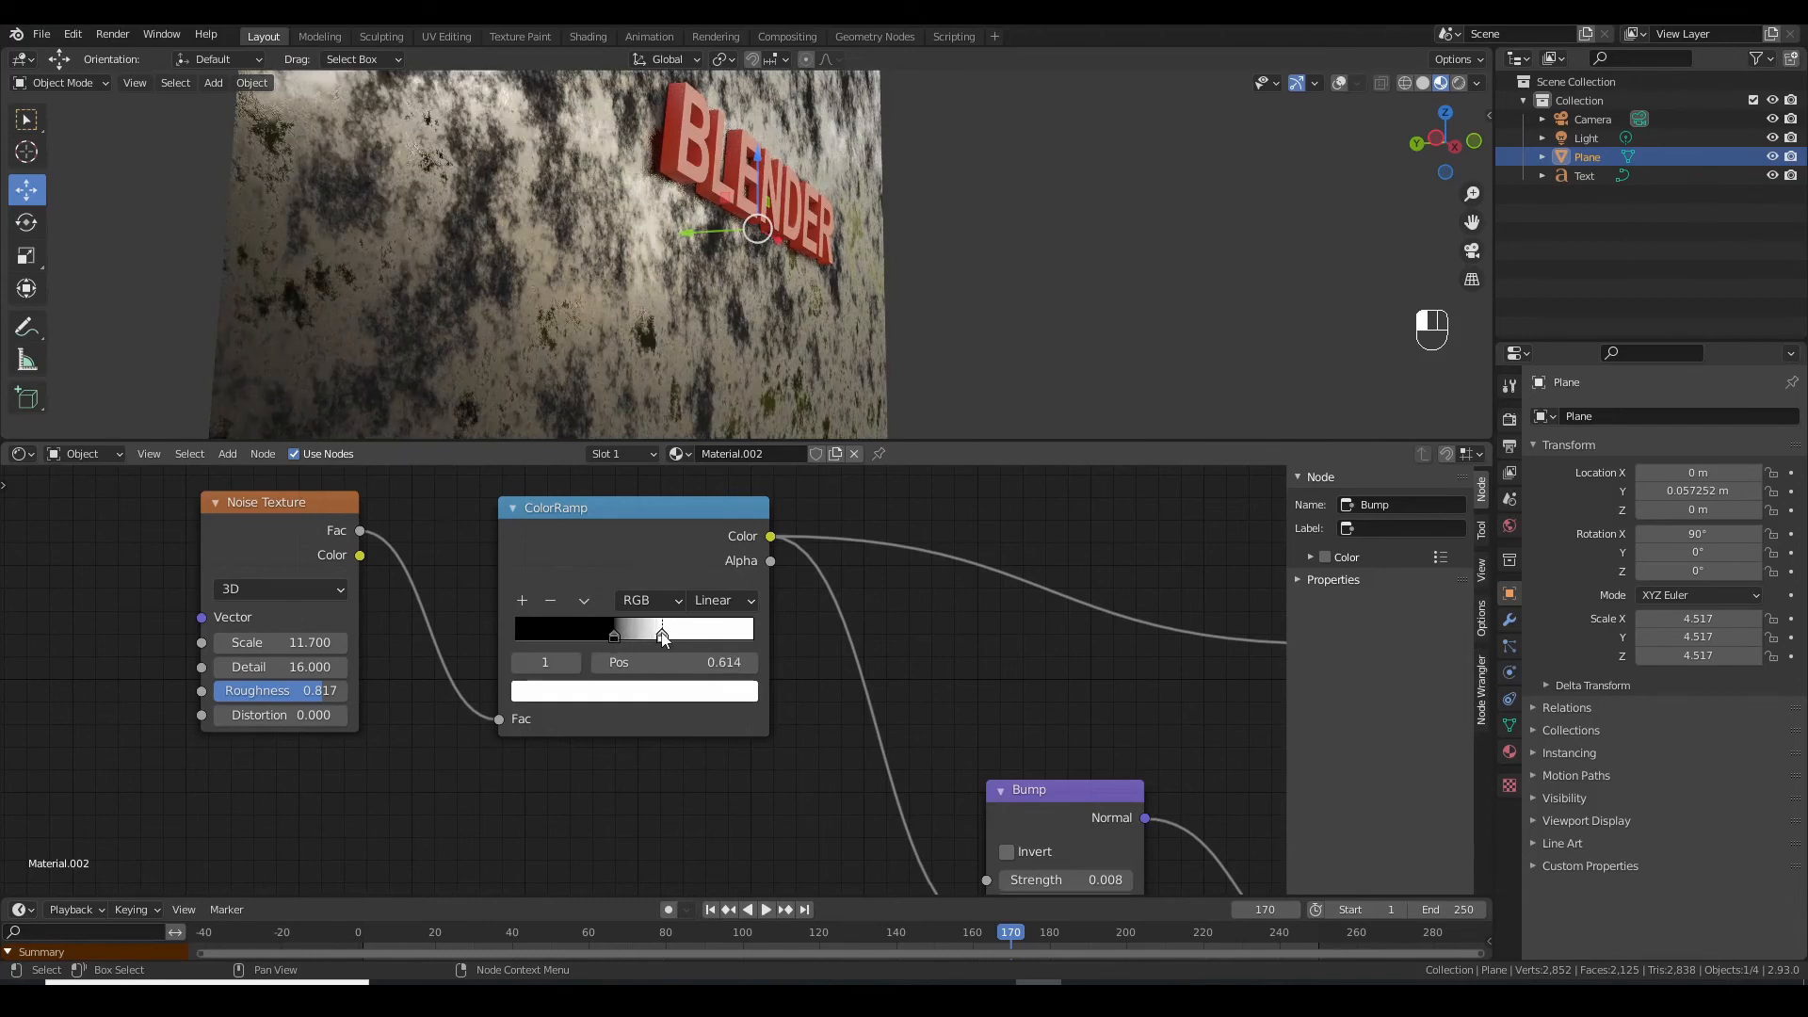
# Enlarge the 3D viewport and the timeline, and go to frame 165
pyautogui.scroll(4, 1170, 191)
pyautogui.moveTo(1064, 440); pyautogui.dragTo(1057, 583)
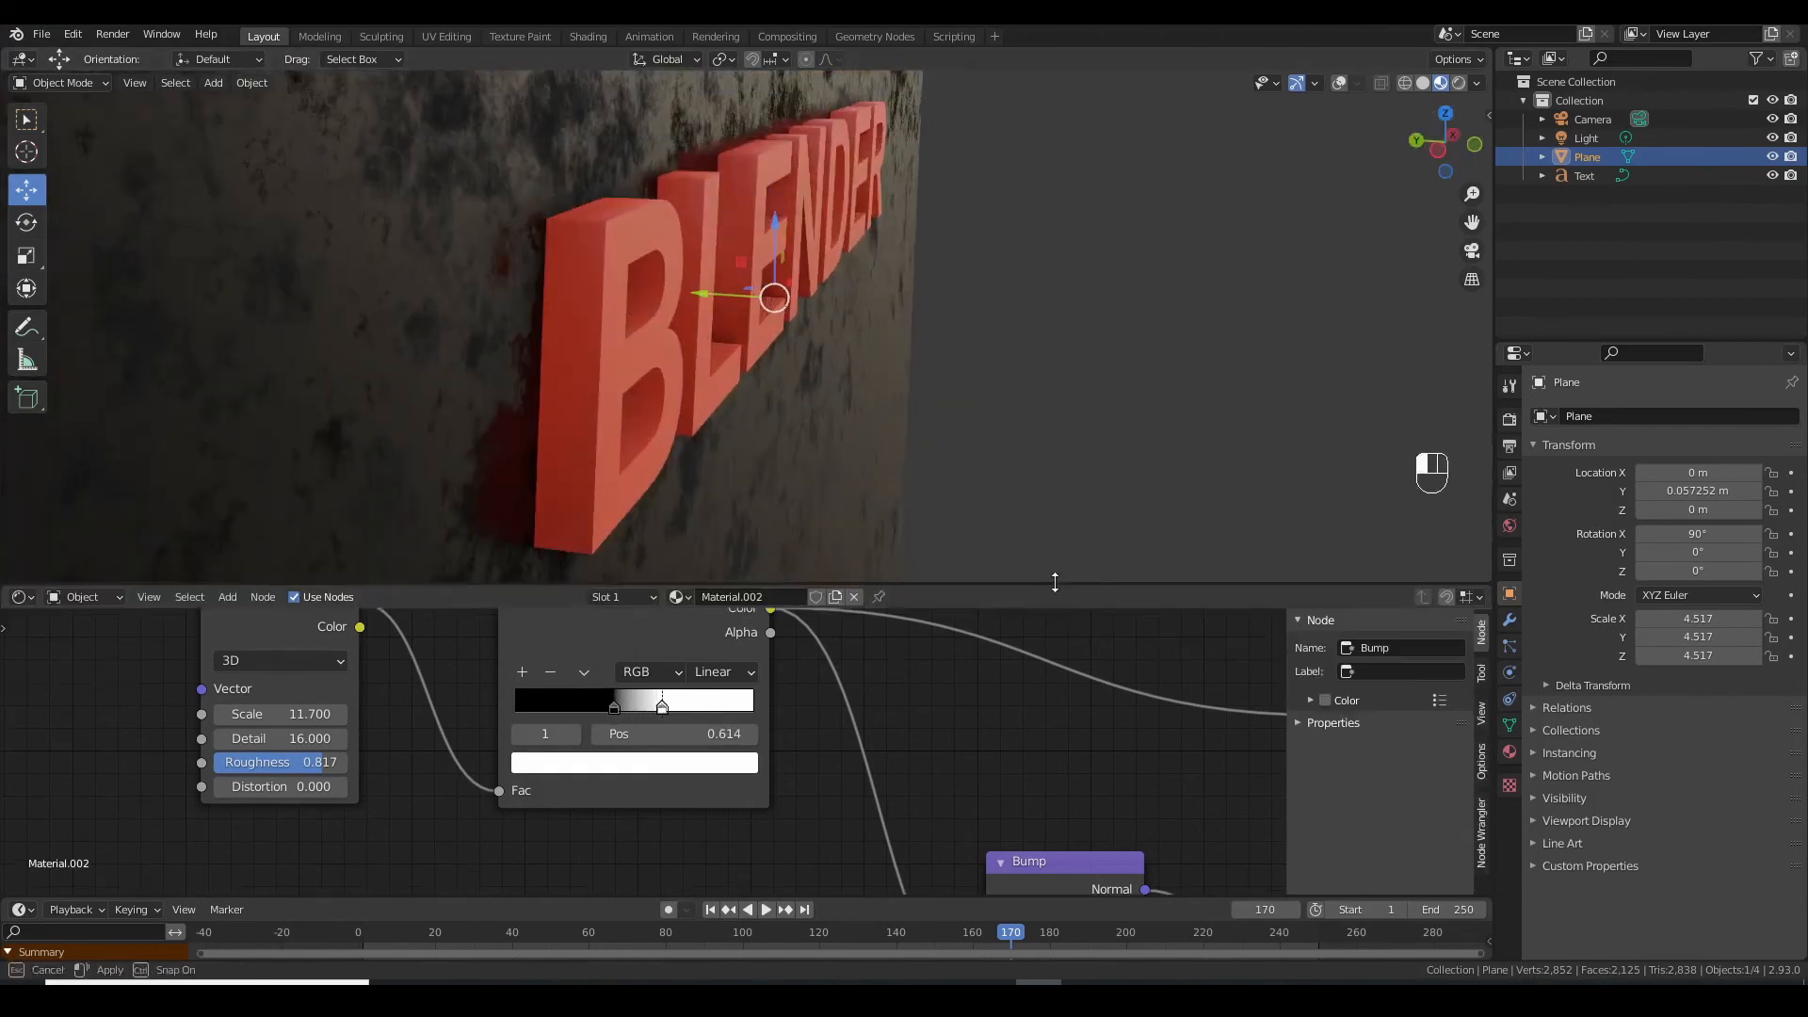
pyautogui.moveTo(1074, 896); pyautogui.dragTo(1083, 733)
pyautogui.moveTo(1443, 155); pyautogui.dragTo(1271, 143)
pyautogui.moveTo(981, 780)
pyautogui.mouseDown()
pyautogui.moveTo(621, 780)
pyautogui.moveTo(991, 780)
pyautogui.mouseUp()
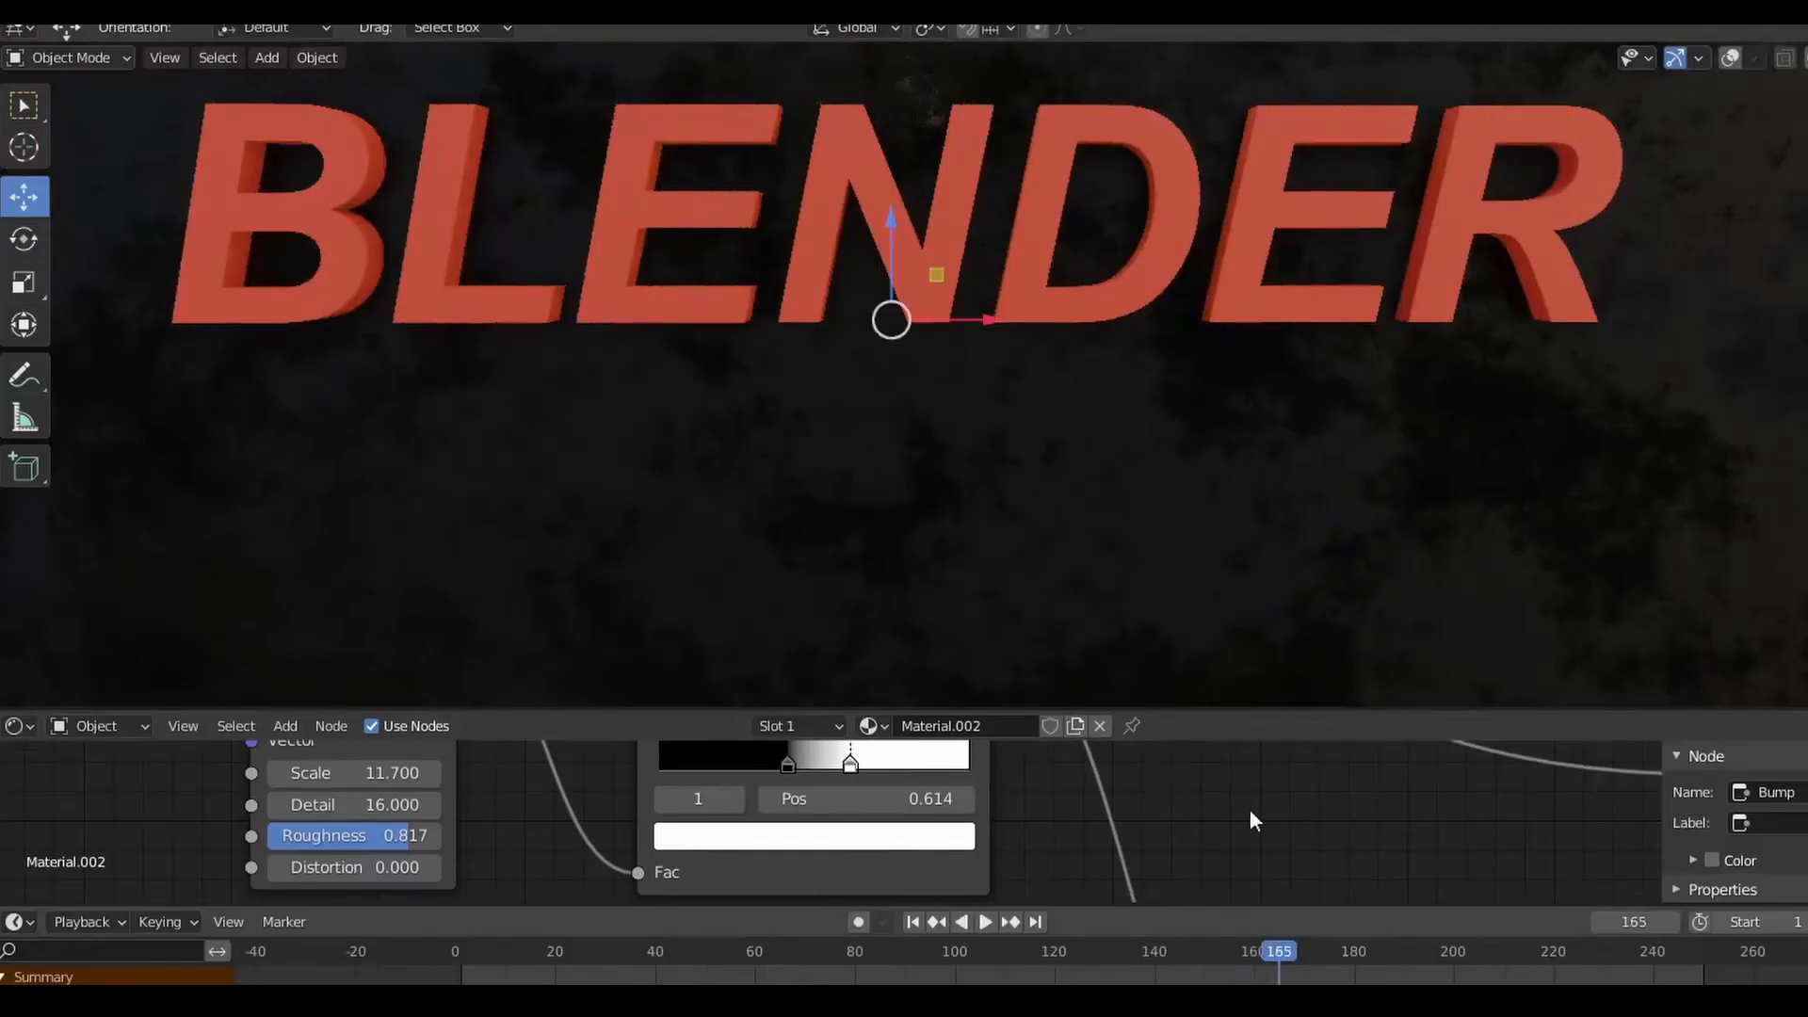
# Align the camera to a centered front view of the text and switch the viewport to rendered shading
pyautogui.scroll(-2, 1367, 550)
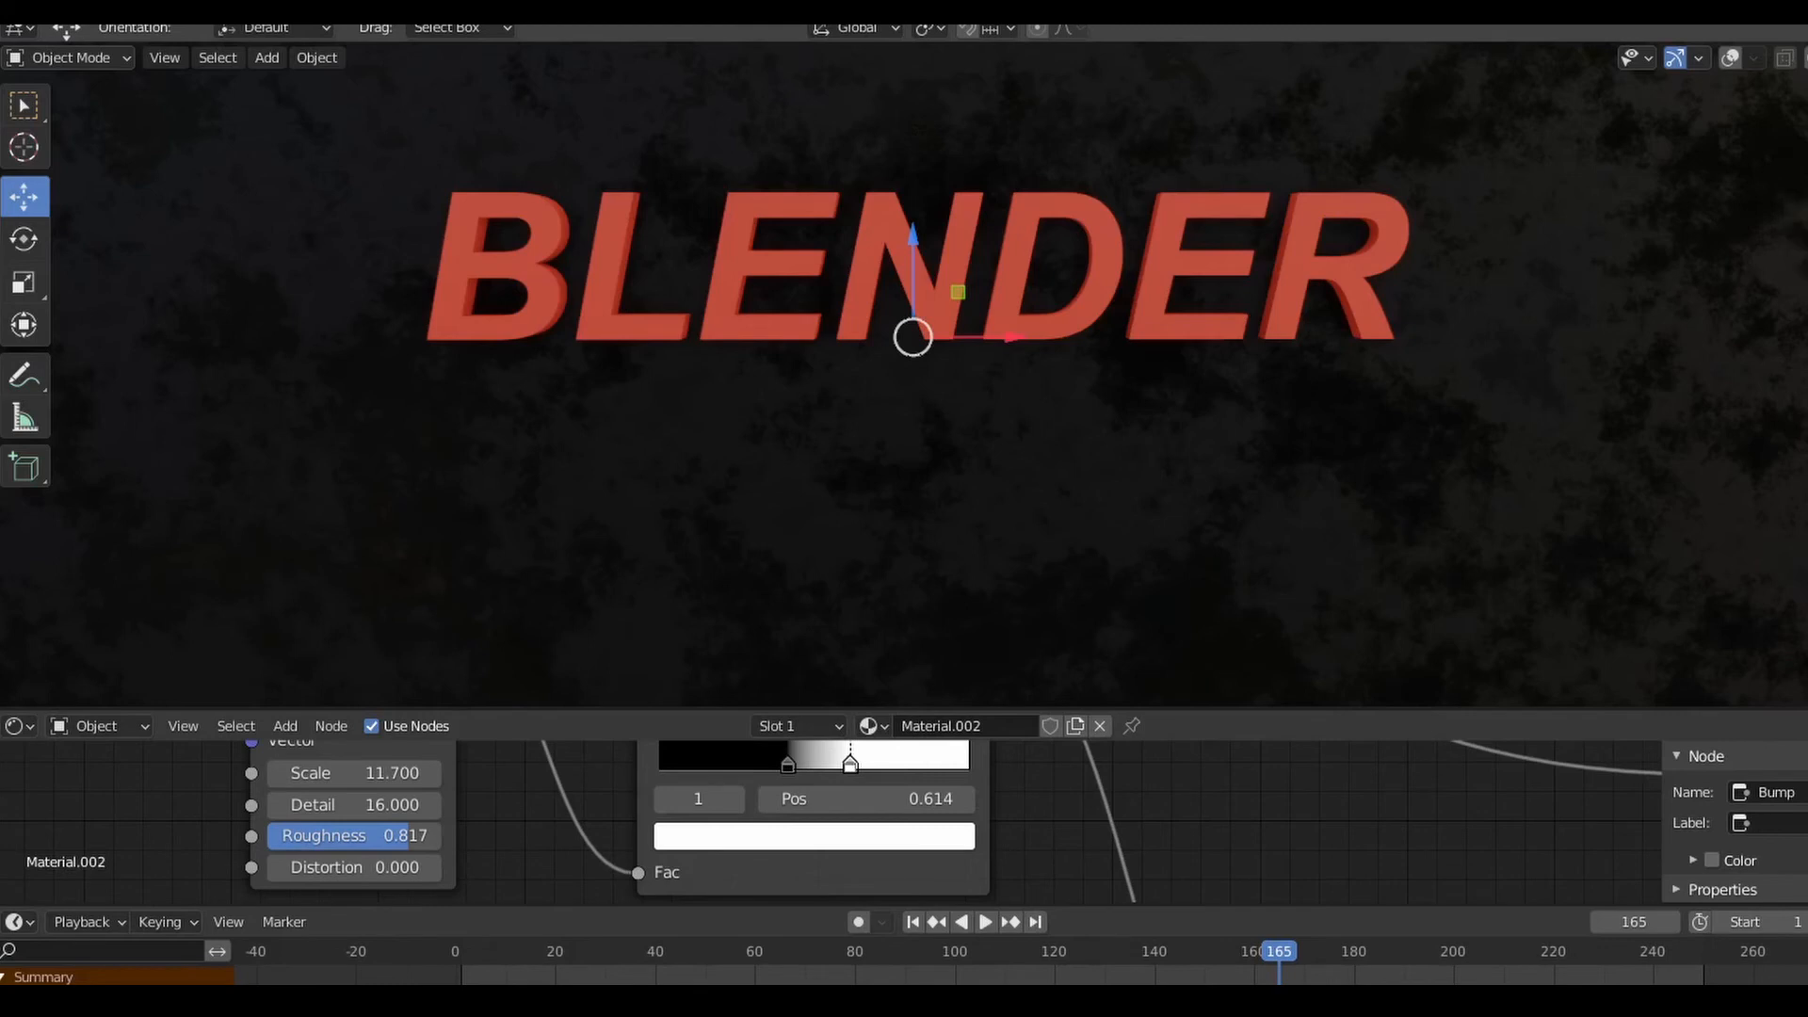
pyautogui.hotkey('ctrl', 'z')
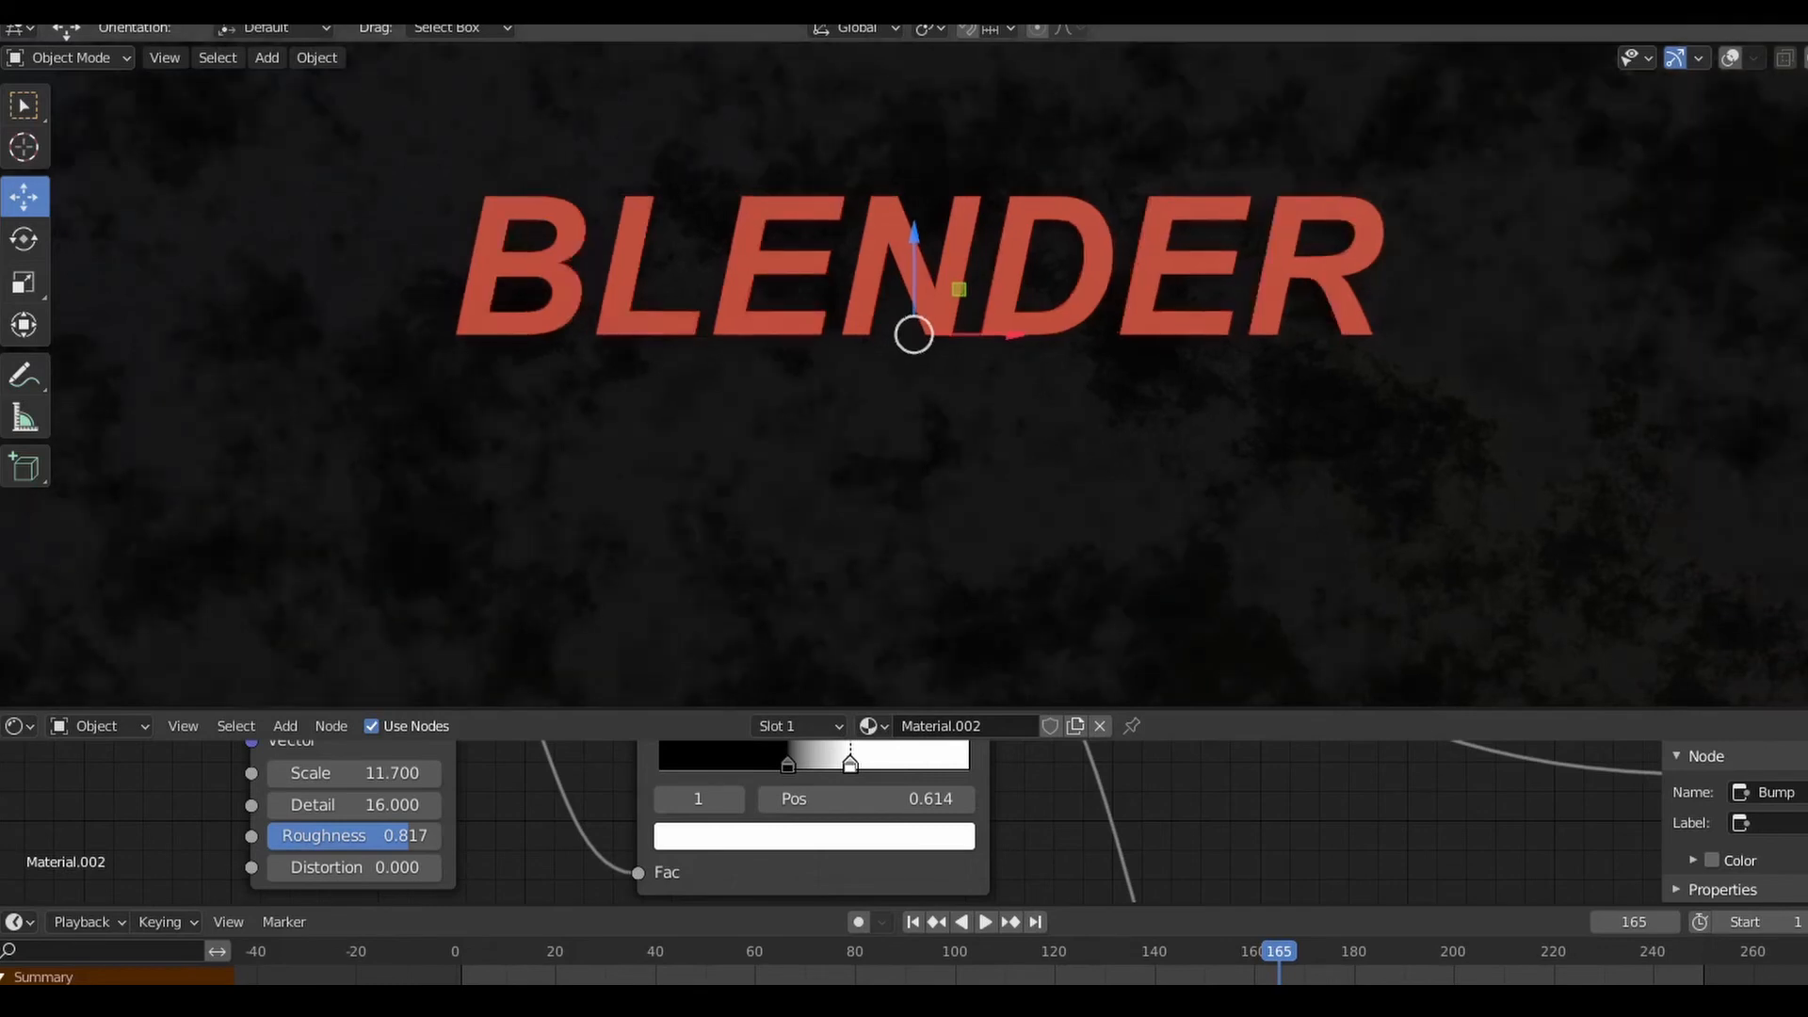
pyautogui.keyDown('shift'); pyautogui.moveTo(915, 377); pyautogui.dragTo(952, 475, button='middle'); pyautogui.keyUp('shift')
pyautogui.scroll(-2, 1444, 503)
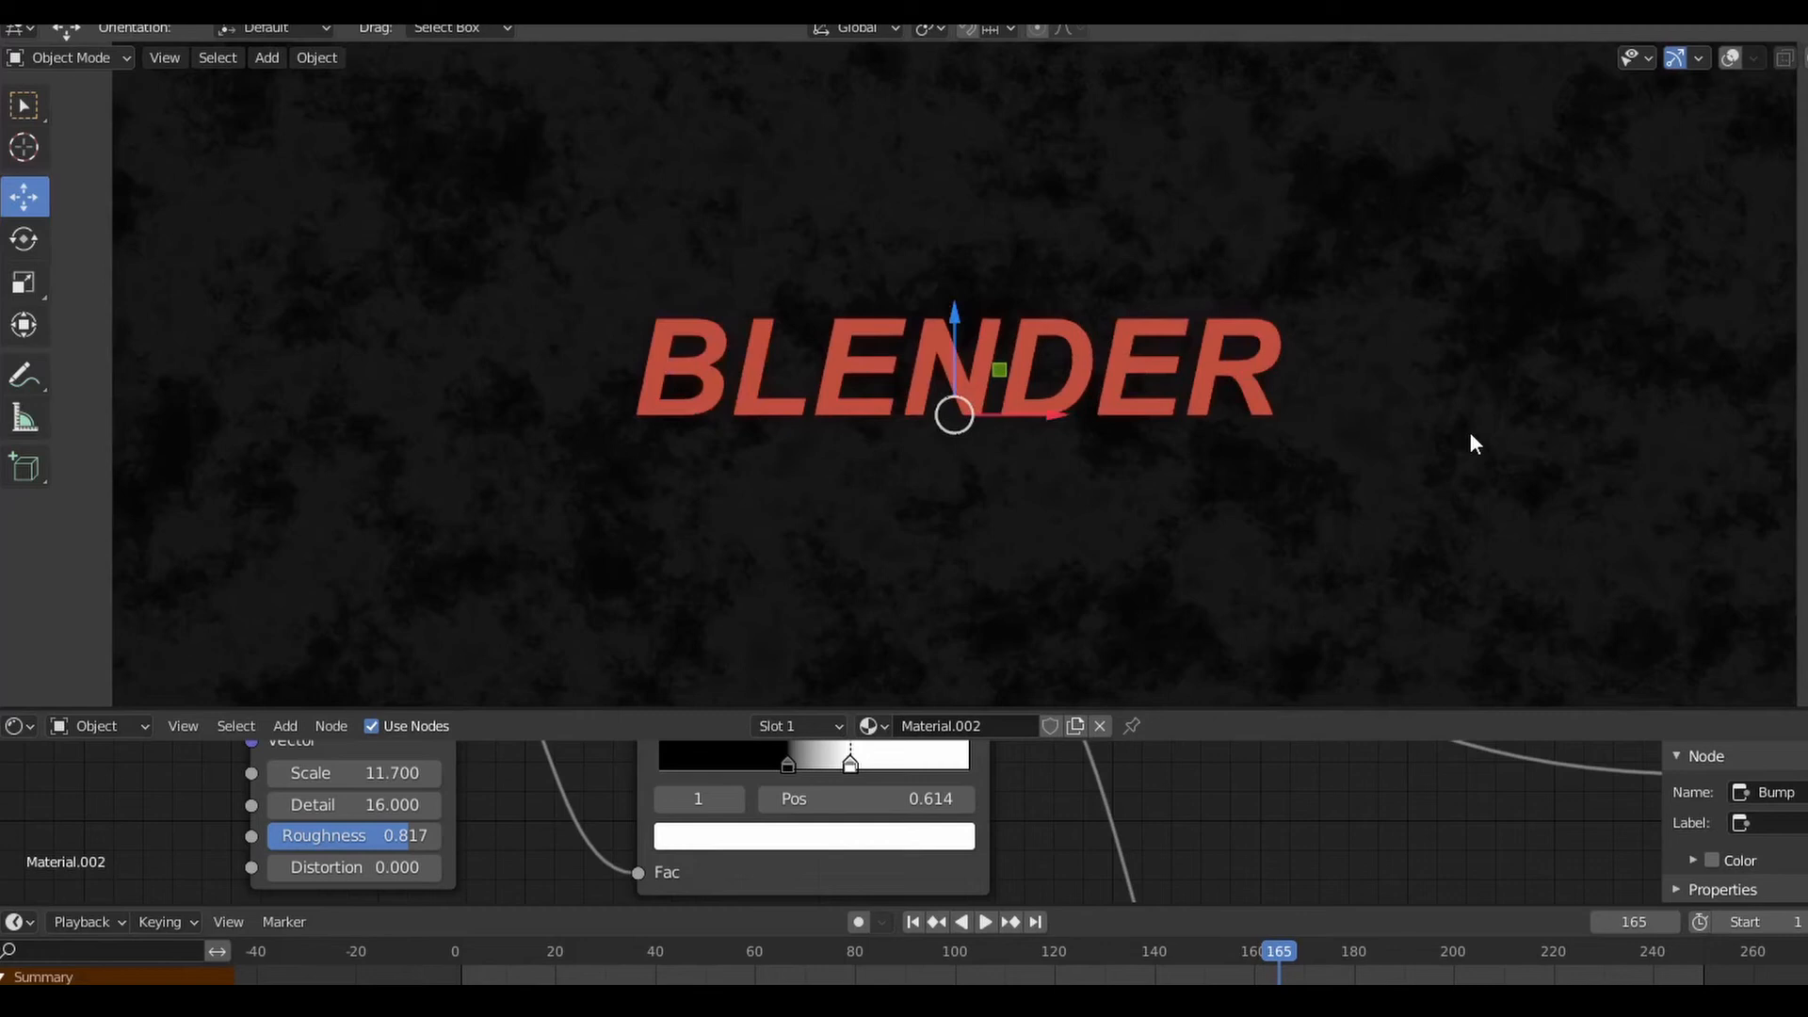
pyautogui.press('ctrl+alt+KP_0')
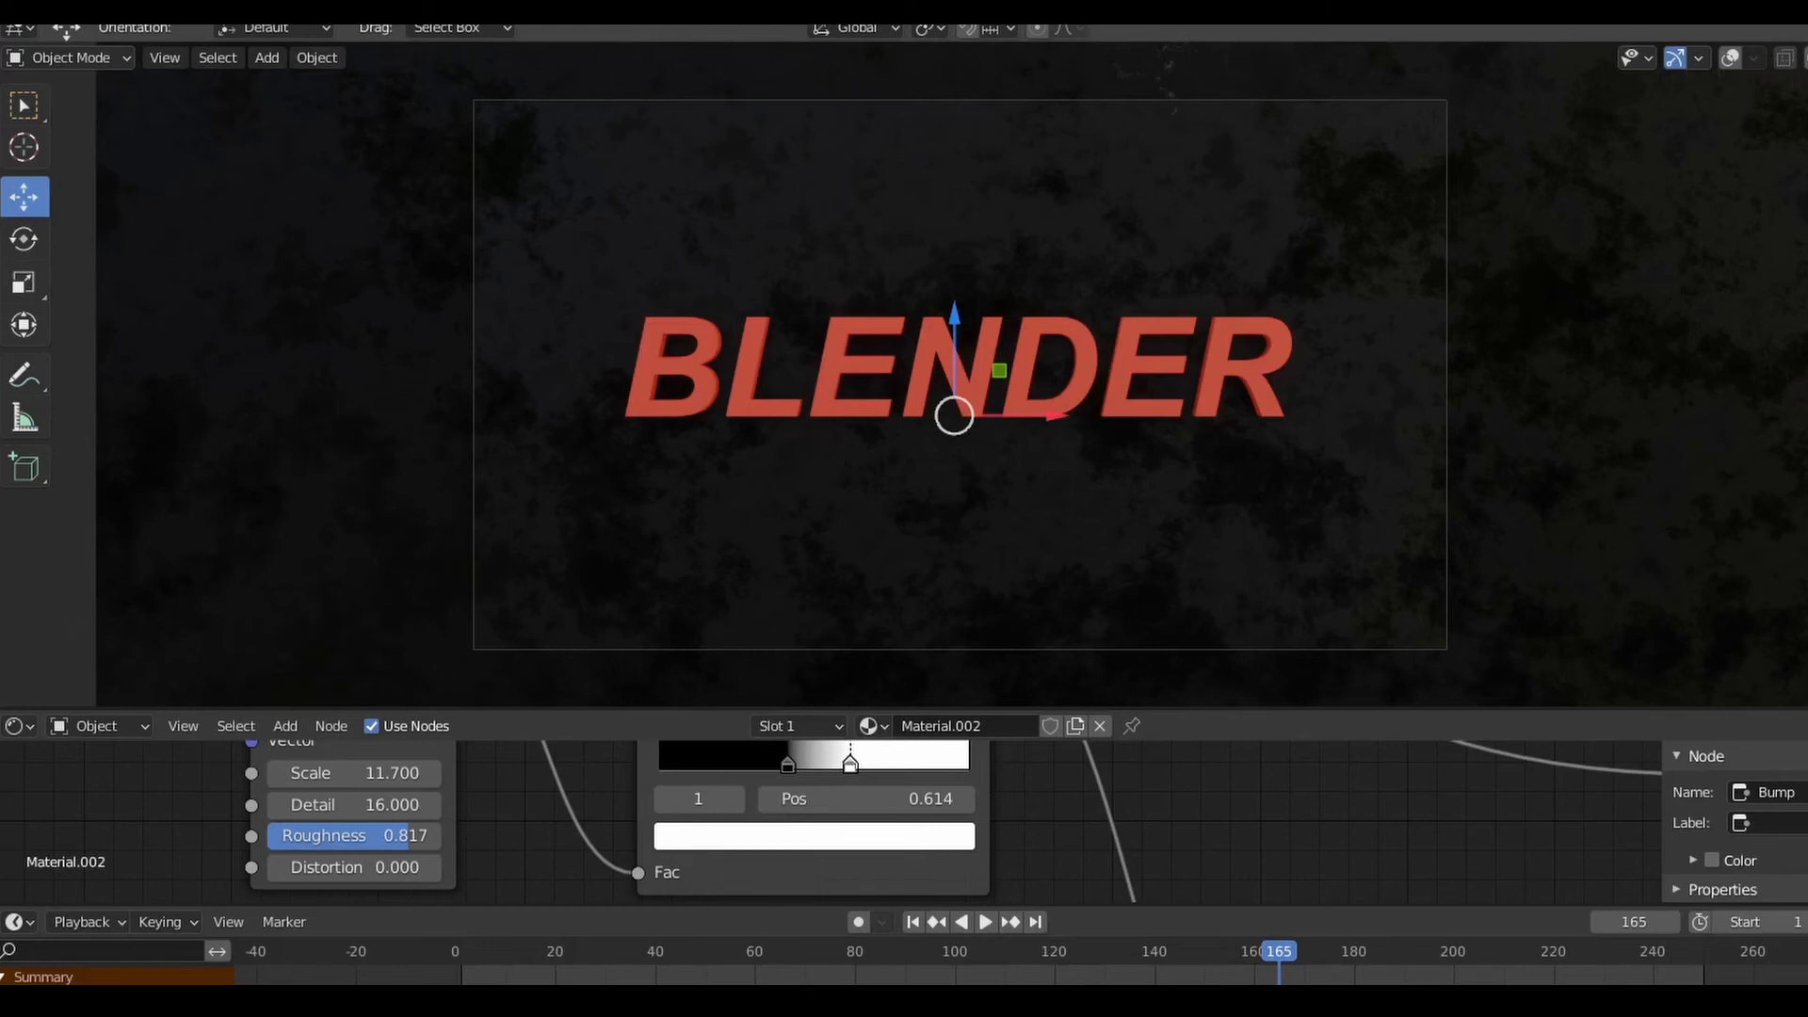
pyautogui.hotkey('shift', 'z')
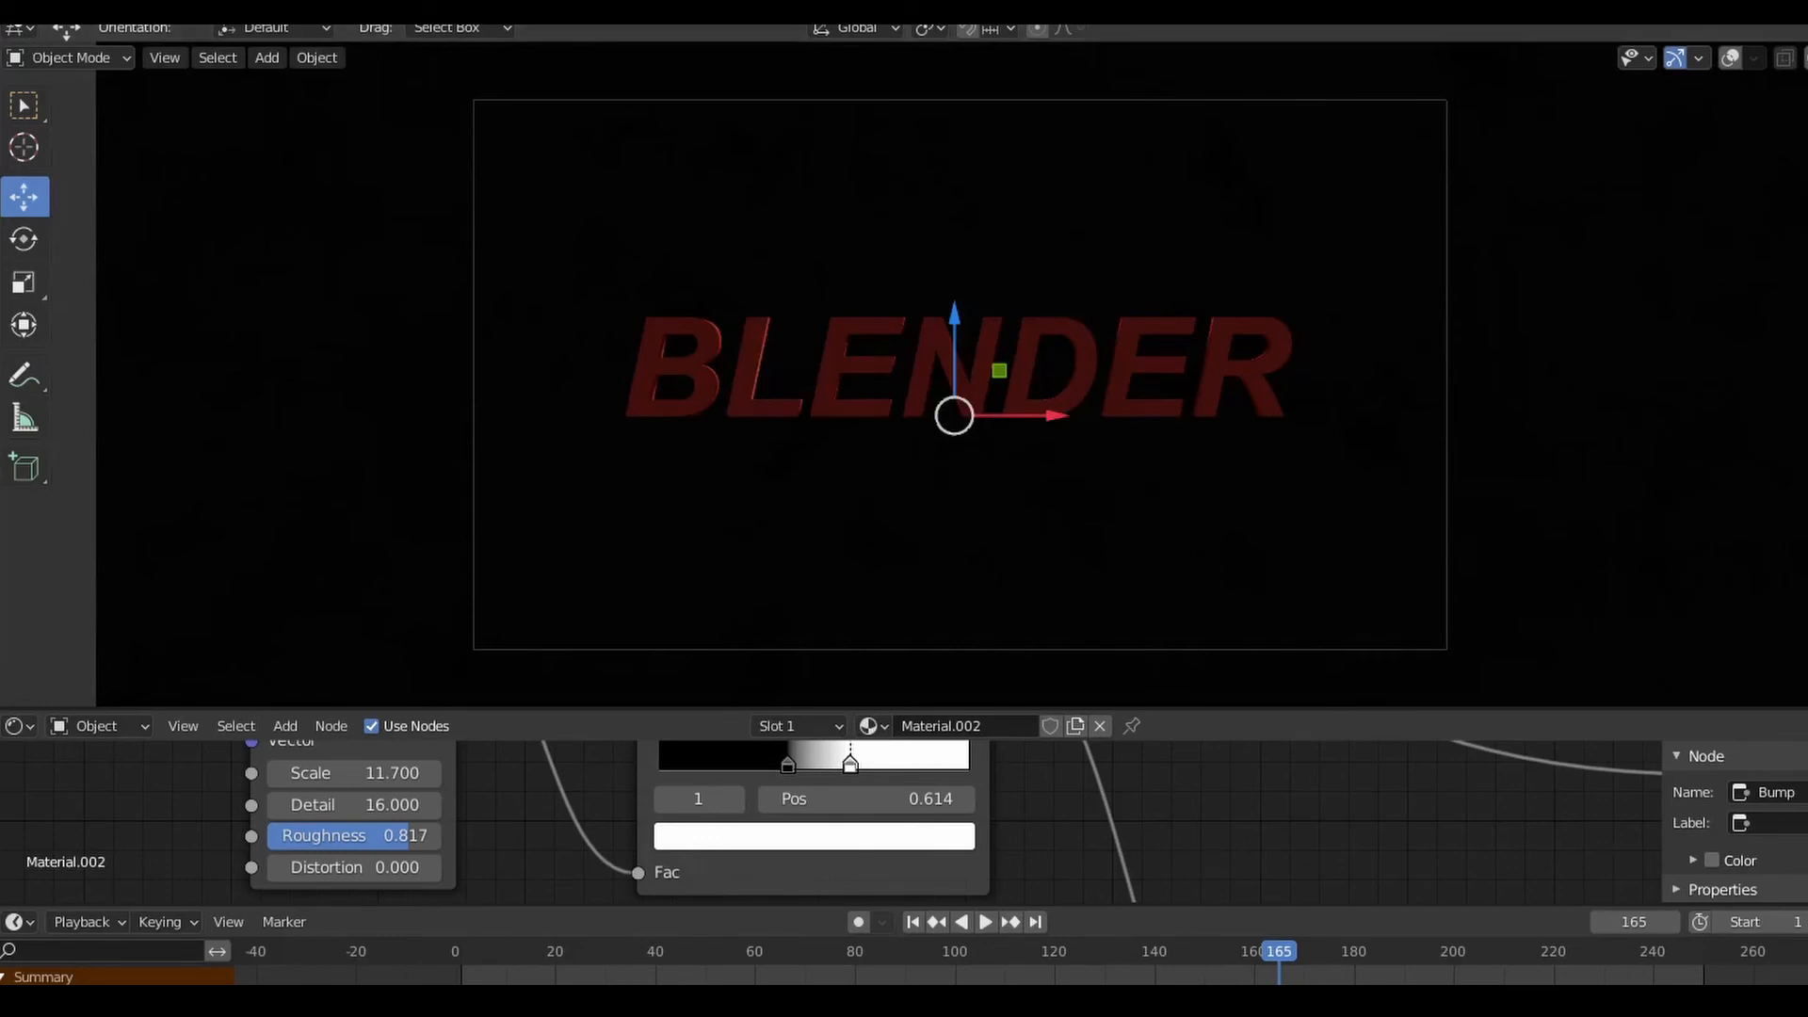
# Split the 3D viewport in two and show the whole backdrop at an angle outside the camera in the solid-shaded view
pyautogui.moveTo(3, 28); pyautogui.dragTo(653, 67)
pyautogui.click(623, 276)
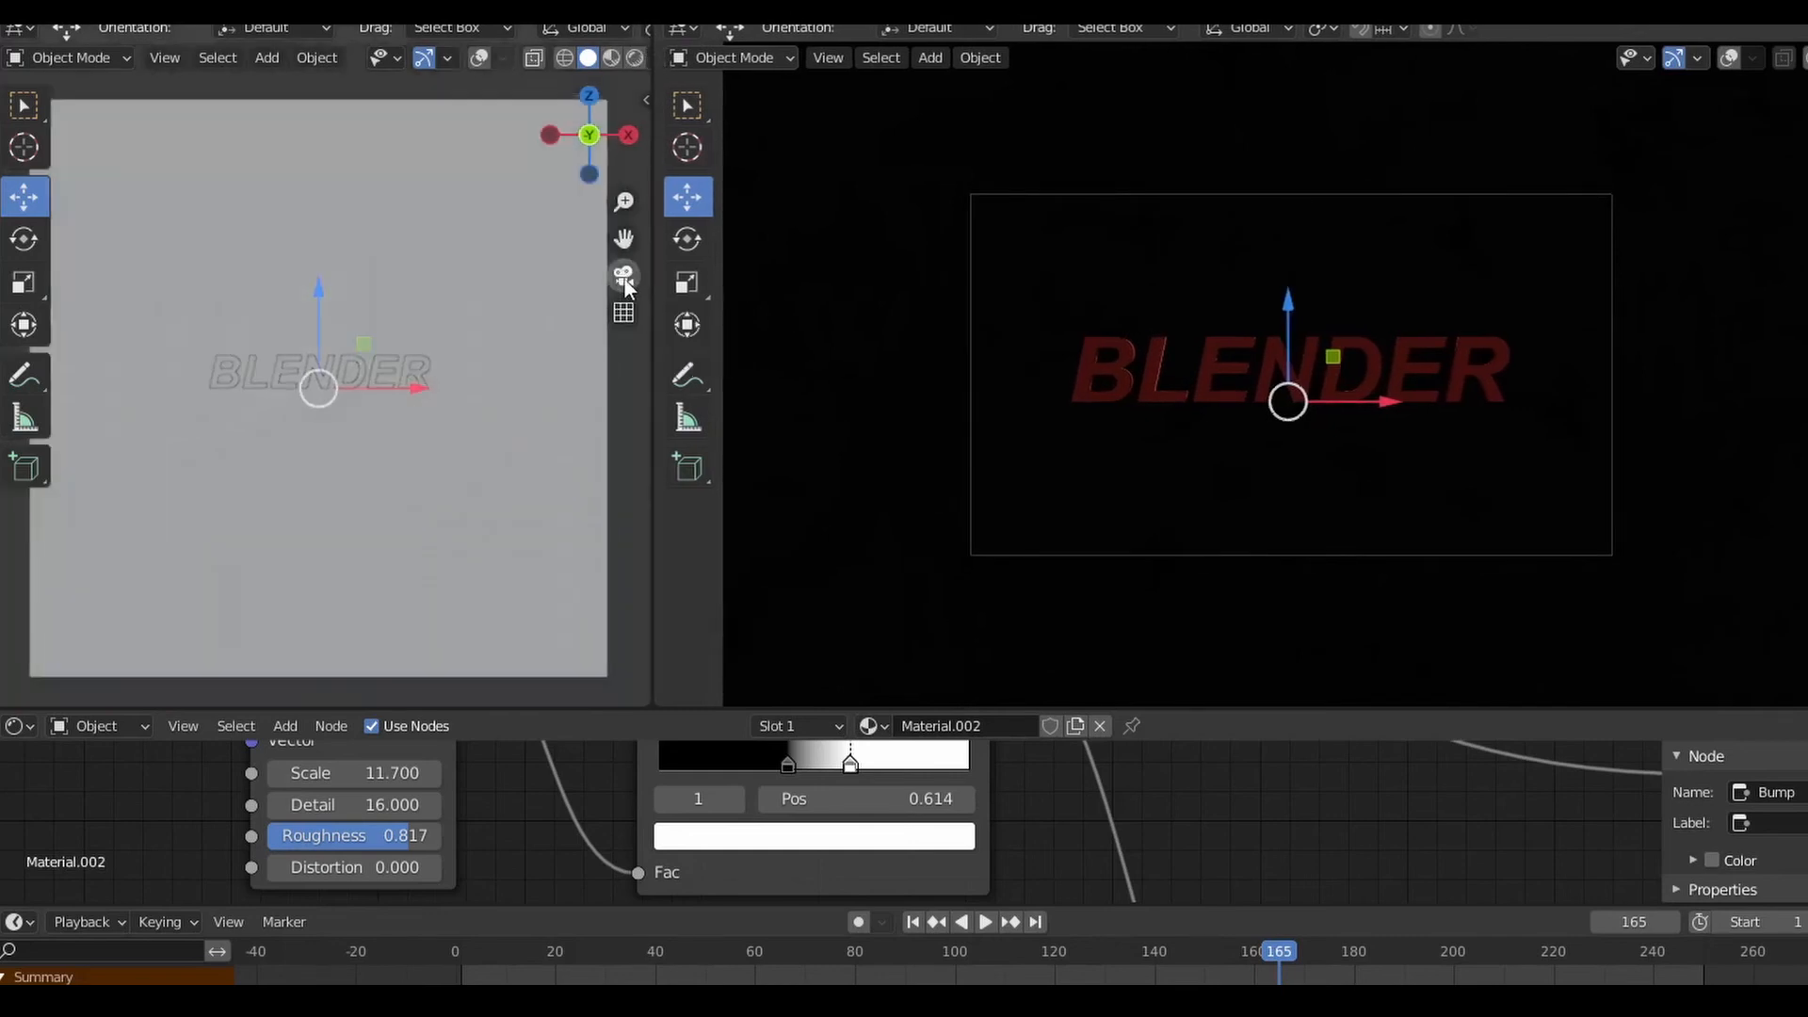
pyautogui.moveTo(603, 157); pyautogui.dragTo(485, 168)
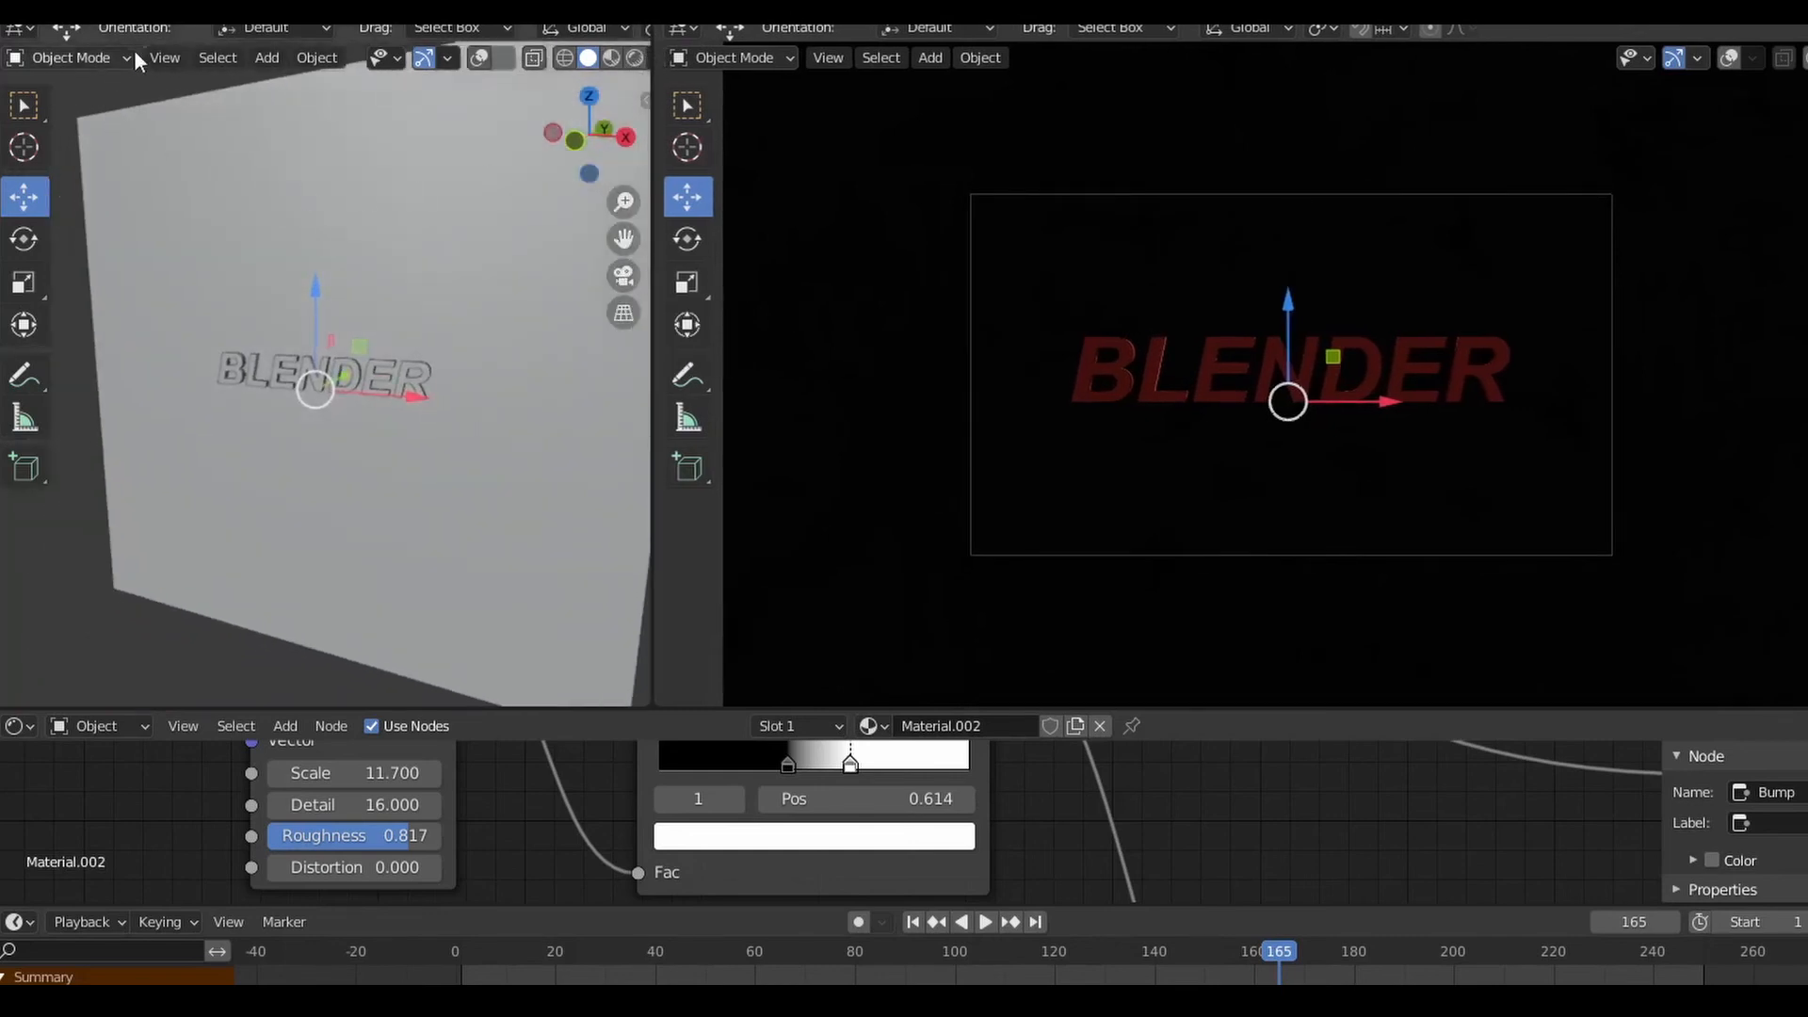
pyautogui.scroll(-5, 352, 230)
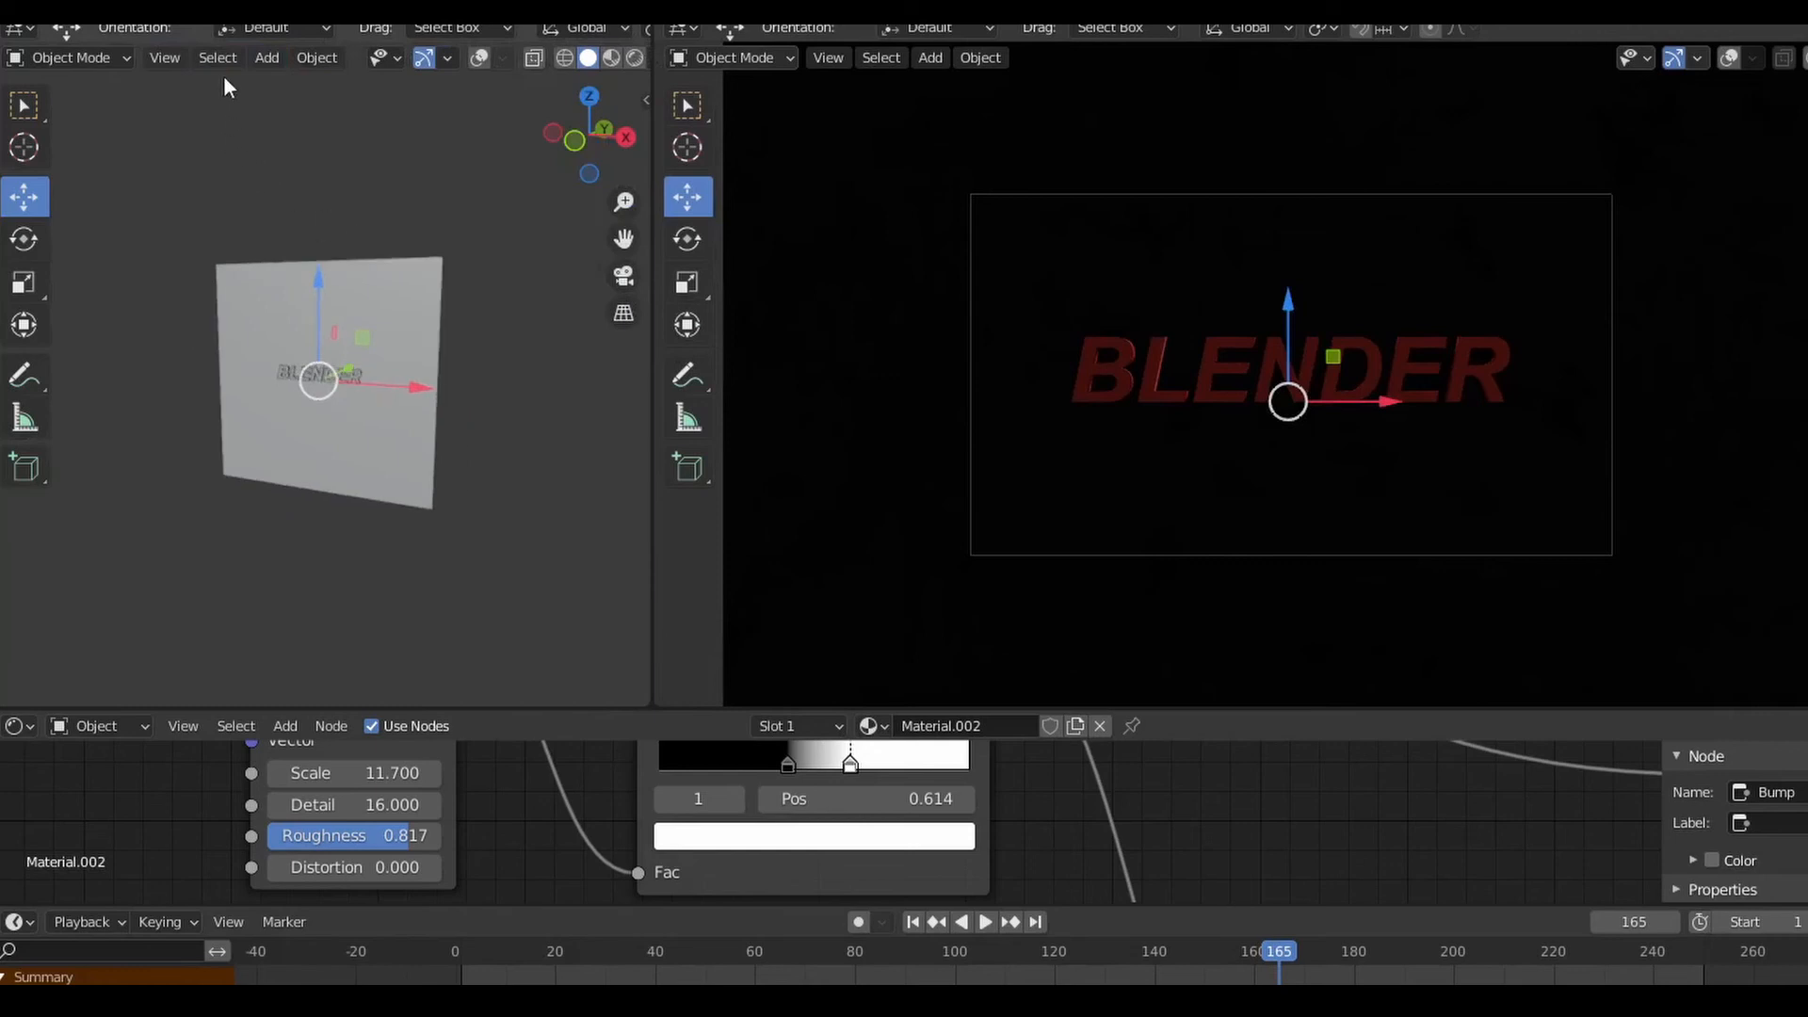
# Add an area light and move it forward from the backdrop, up and out beside the letter R
pyautogui.click(279, 58)
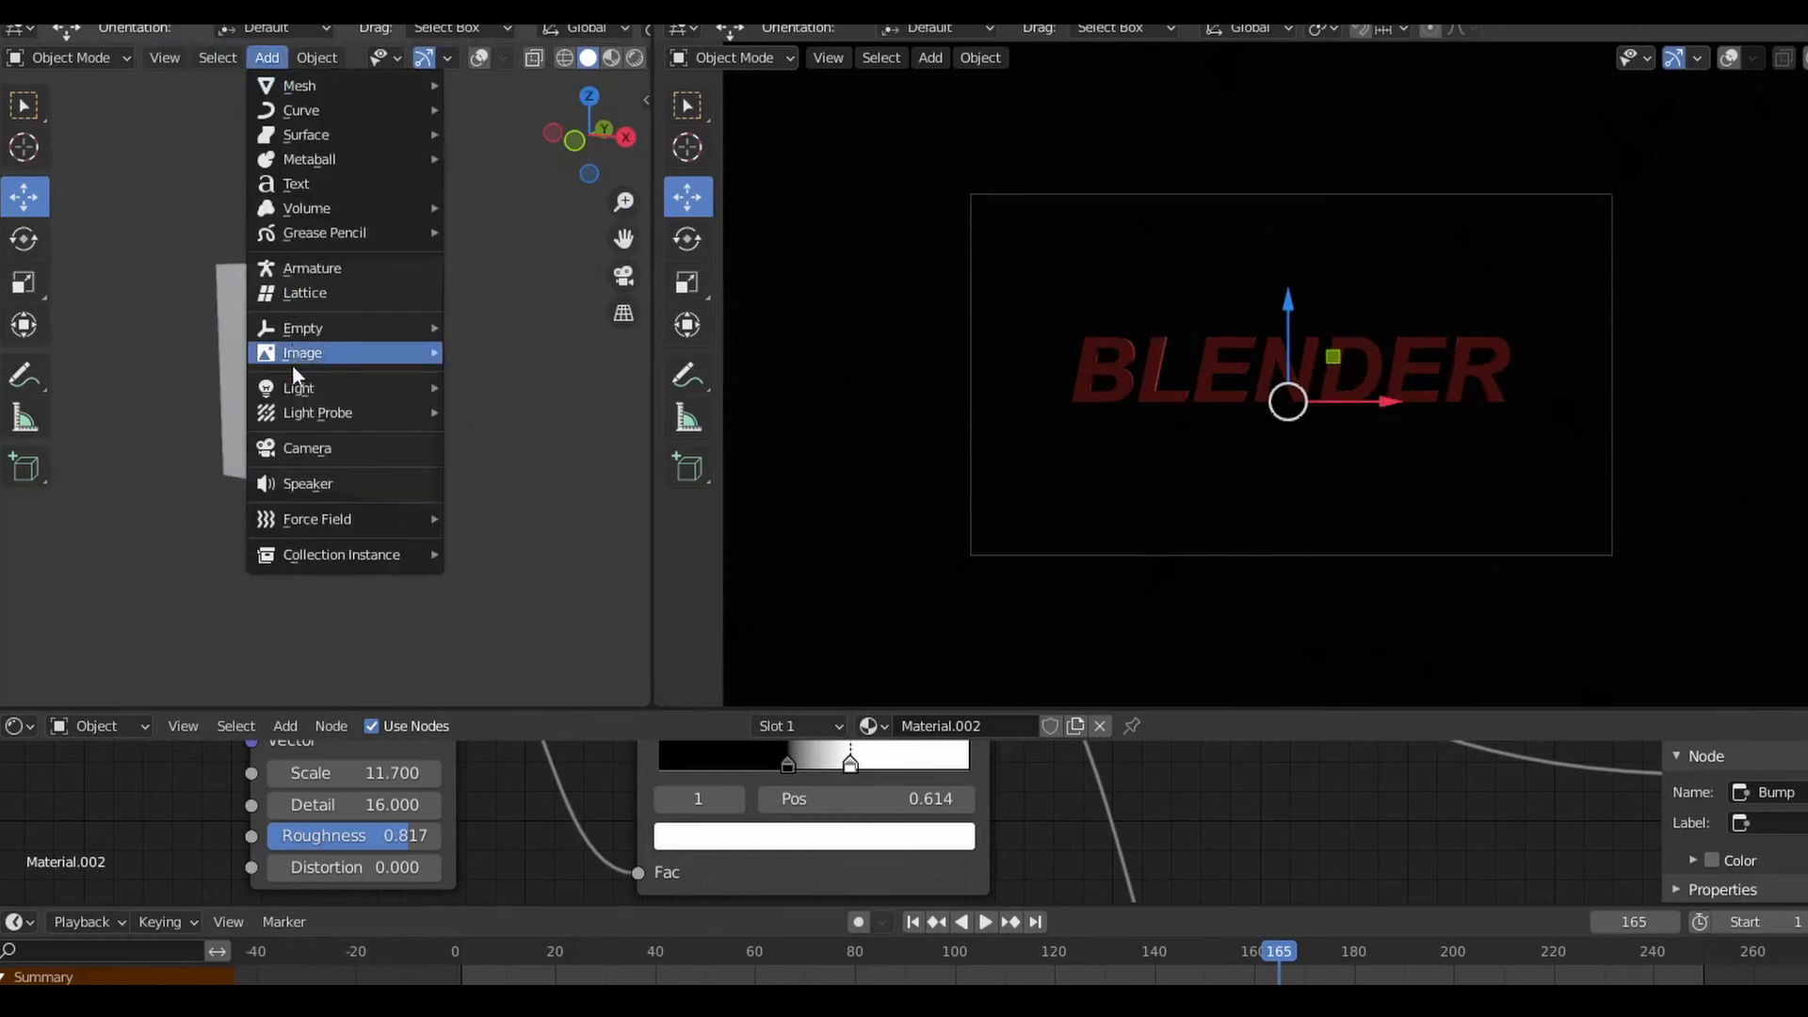
pyautogui.moveTo(311, 388)
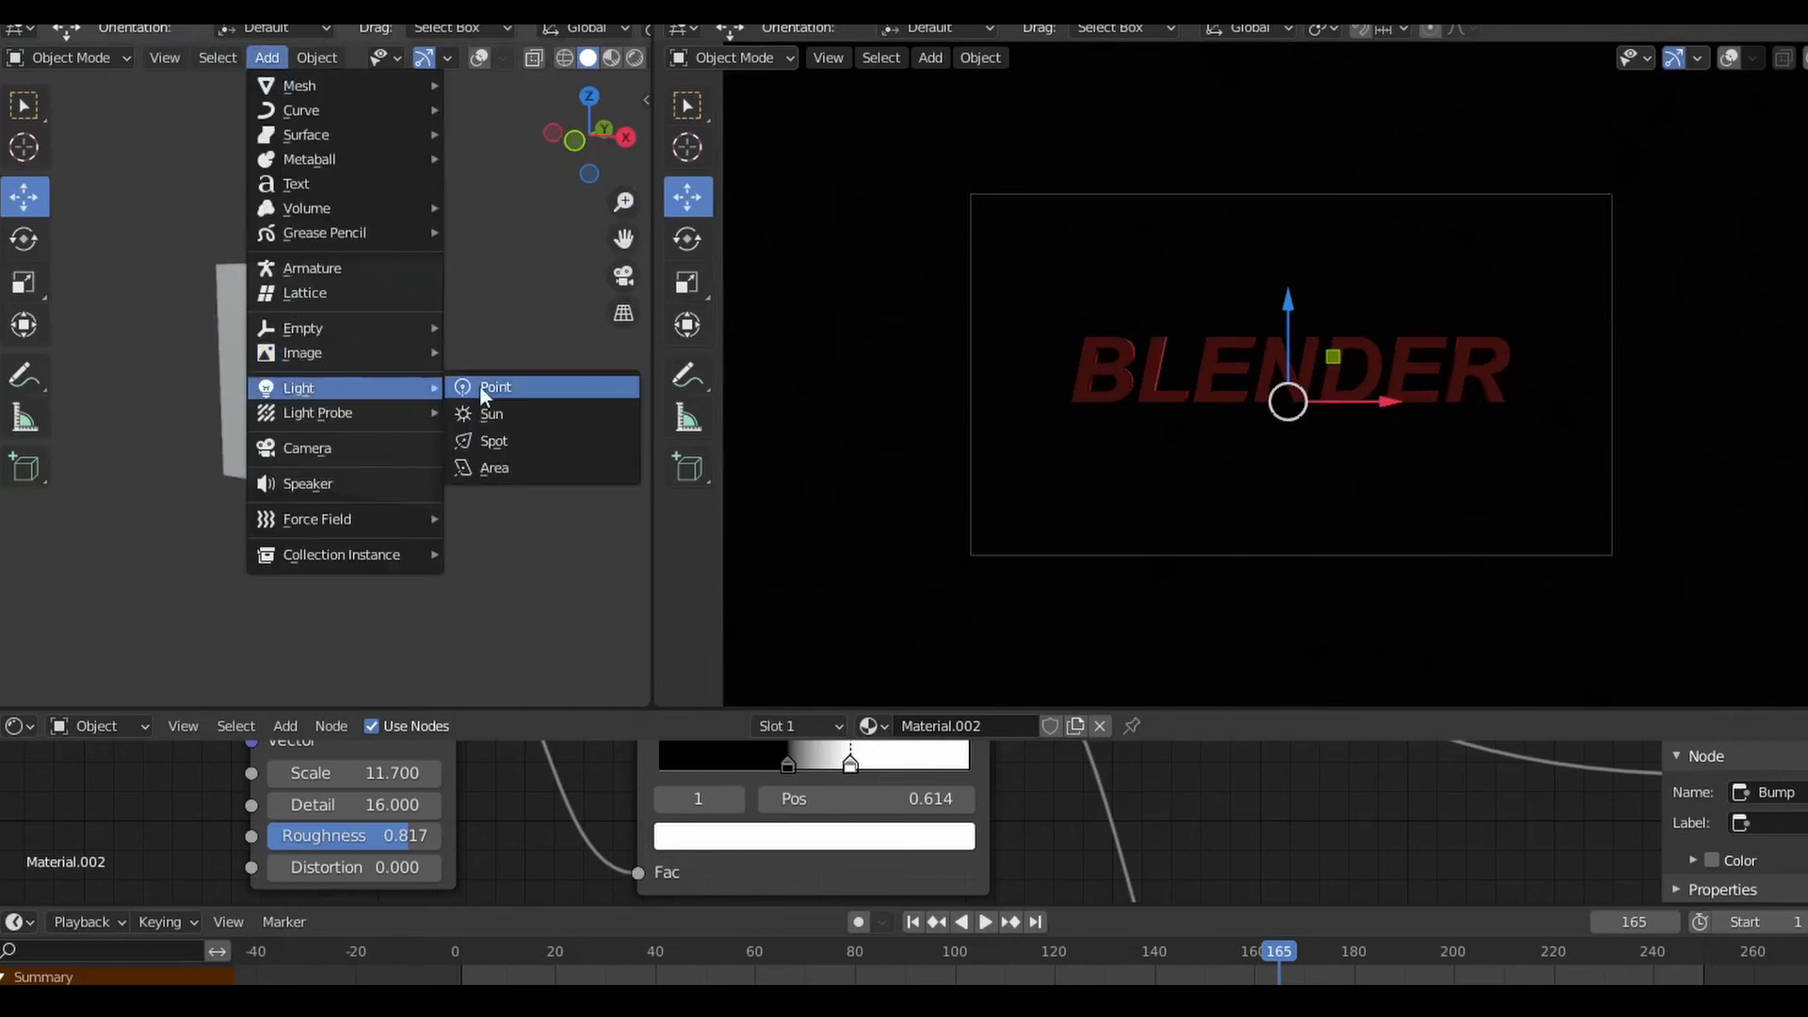
pyautogui.click(517, 468)
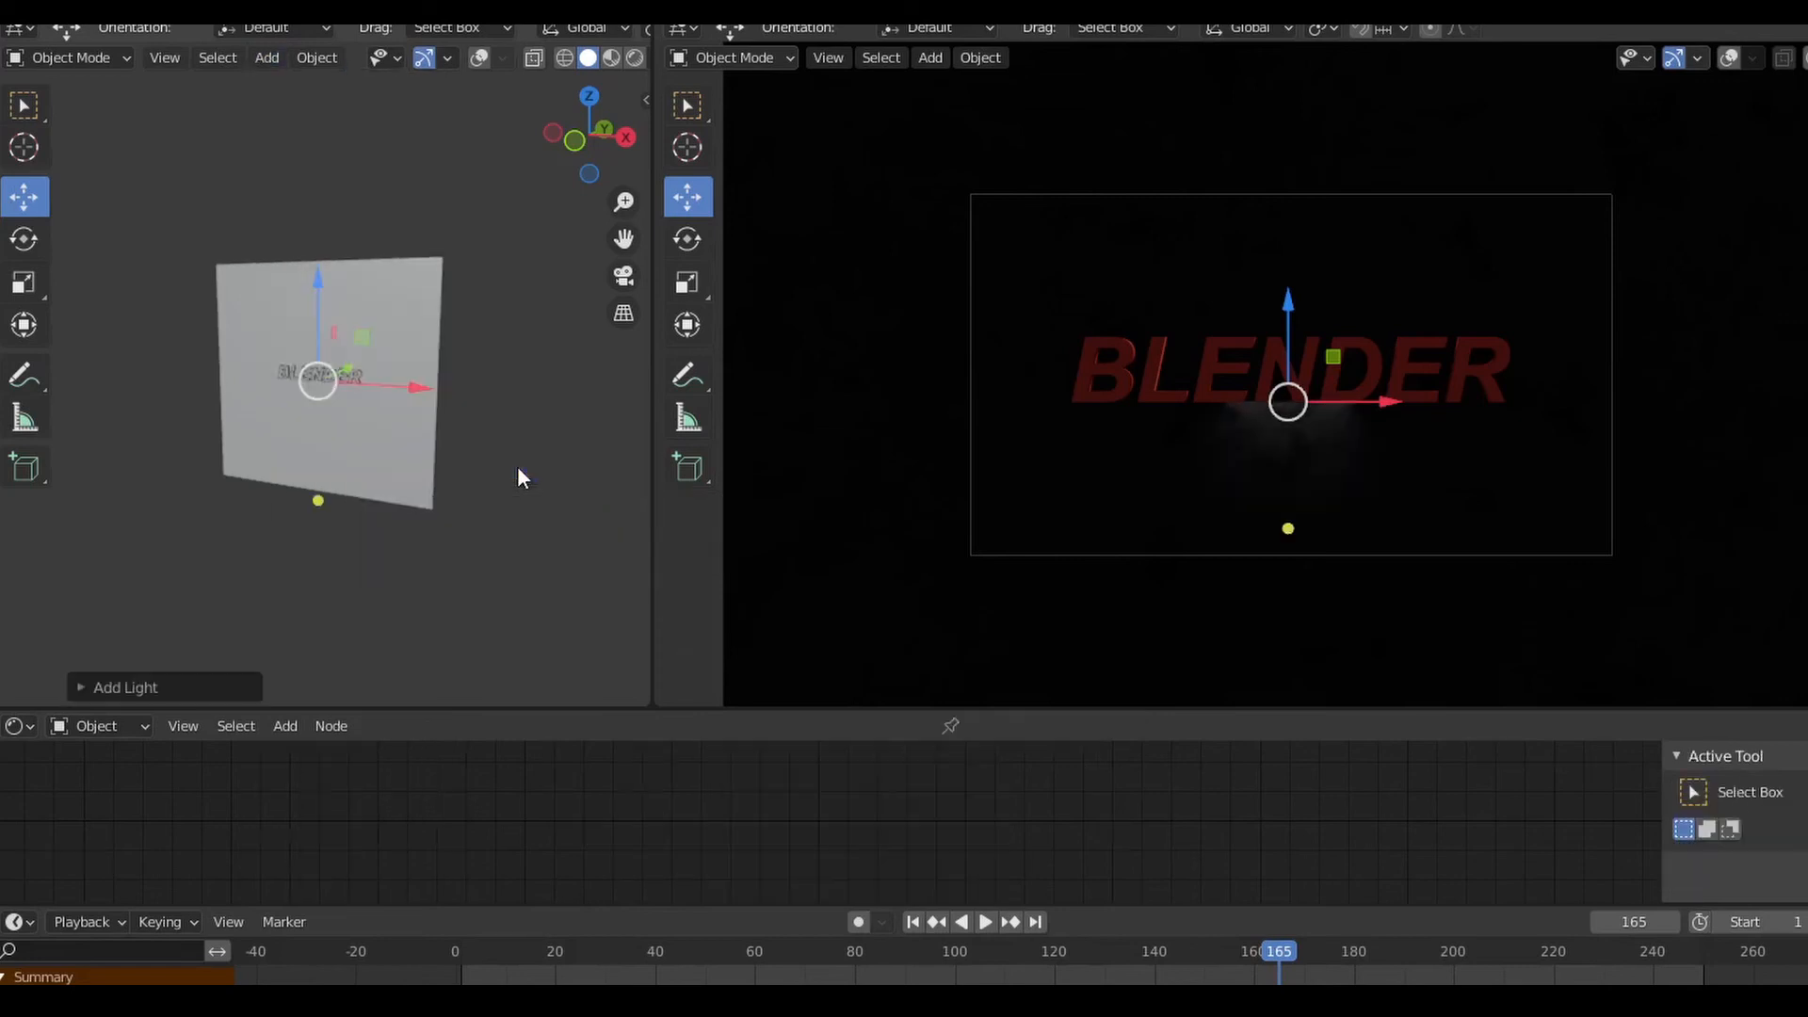
pyautogui.moveTo(636, 166); pyautogui.dragTo(542, 170)
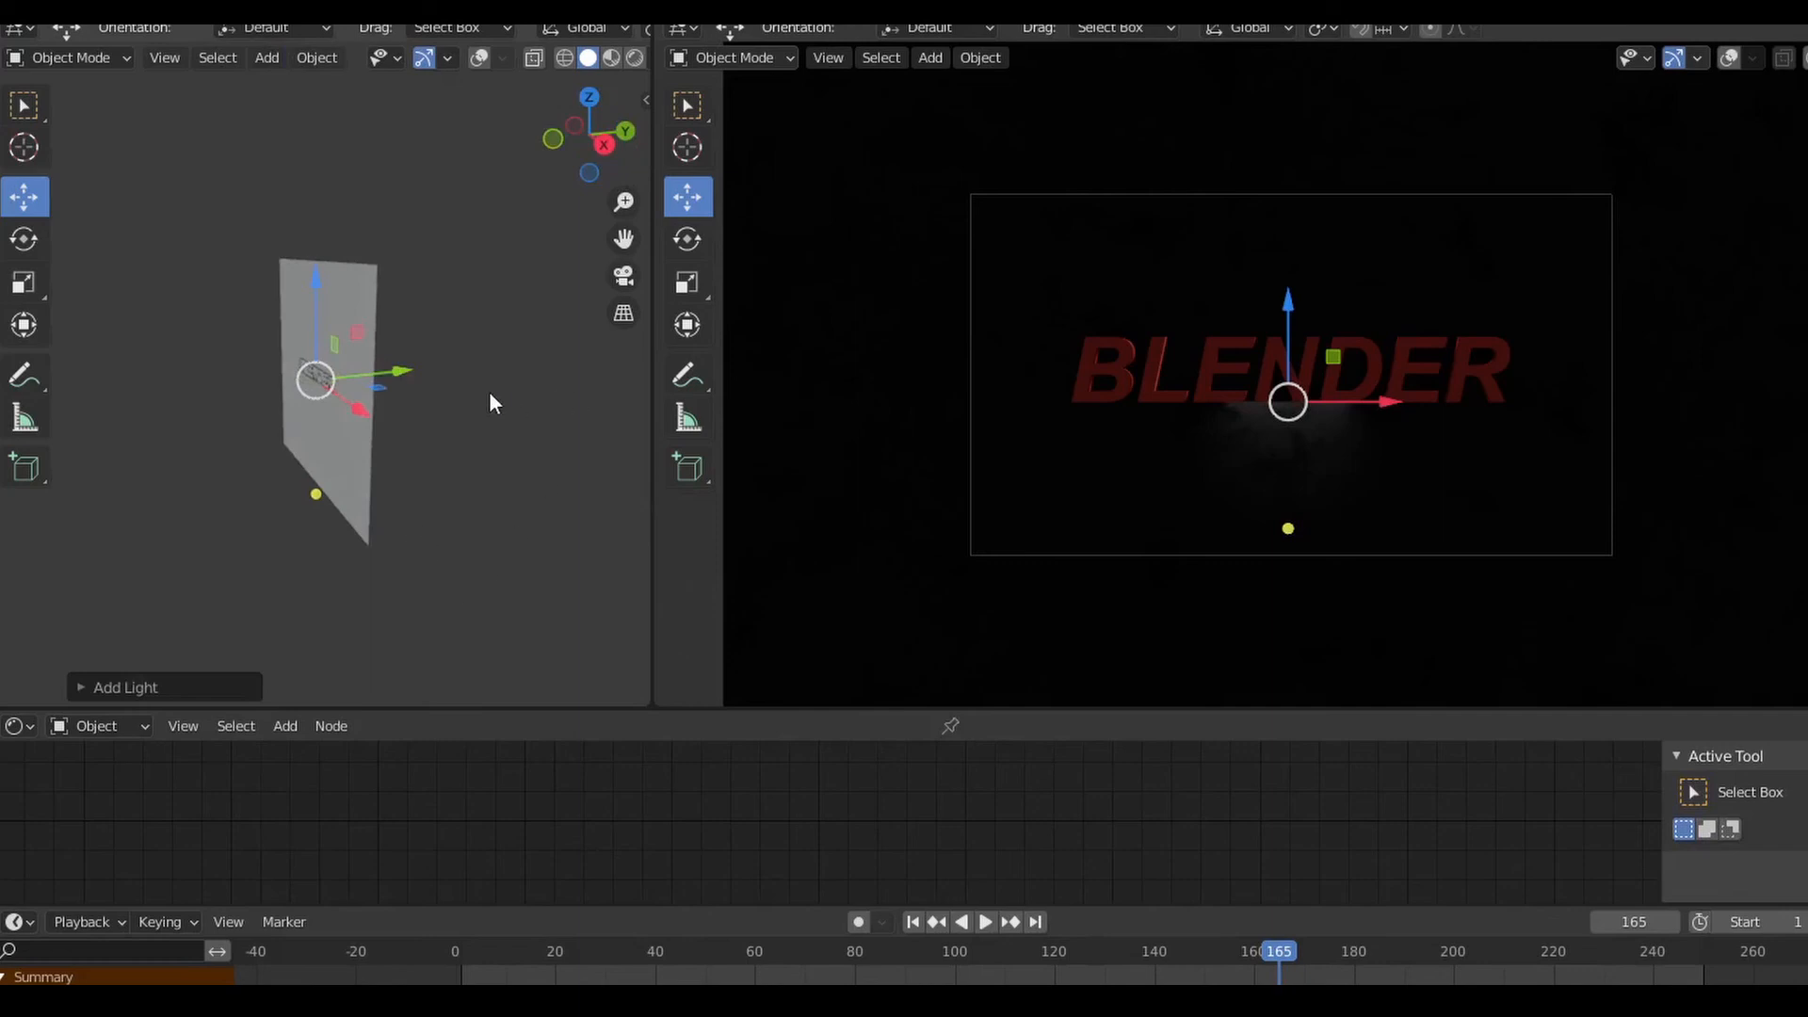
pyautogui.moveTo(400, 372); pyautogui.dragTo(376, 375)
pyautogui.moveTo(1289, 302); pyautogui.dragTo(1288, 203)
pyautogui.moveTo(1388, 305); pyautogui.dragTo(1683, 340)
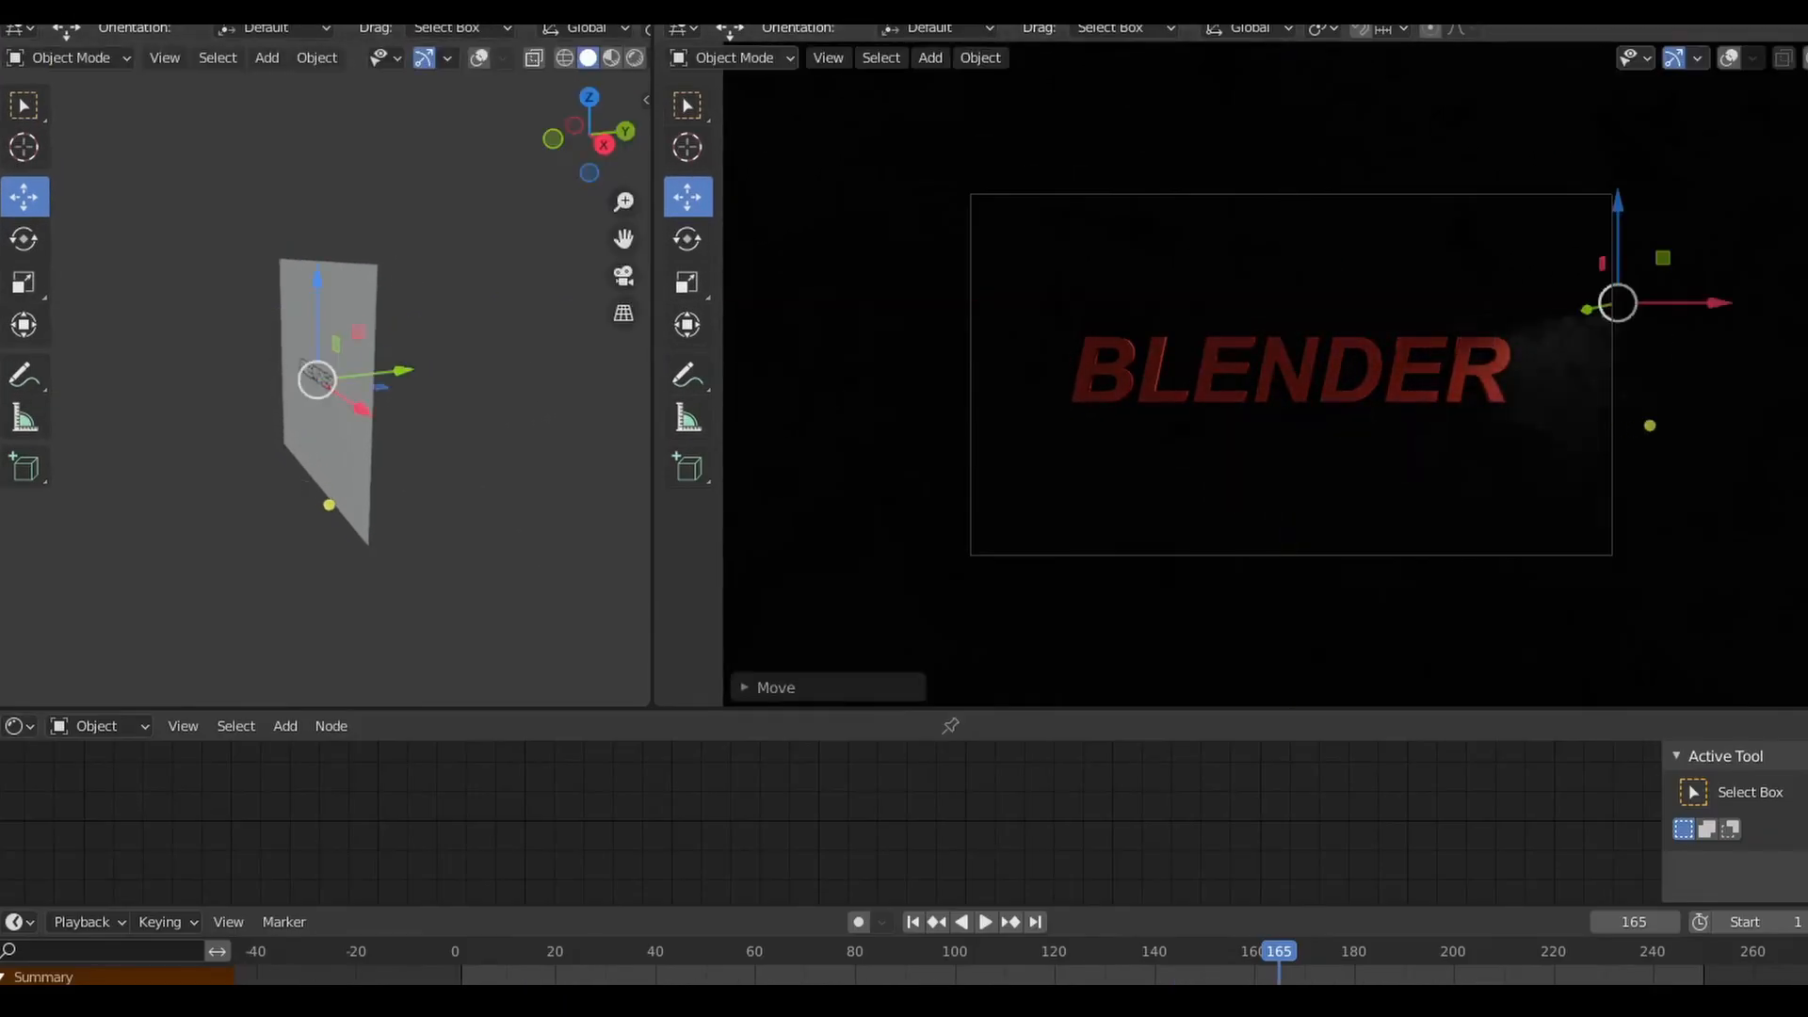
# Aim the area light at the text with Rotation Y 90° and Z about -36.4°, and raise it to Z about 0.246 m
pyautogui.click(1729, 58)
pyautogui.moveTo(321, 290); pyautogui.dragTo(380, 326)
pyautogui.click(590, 99)
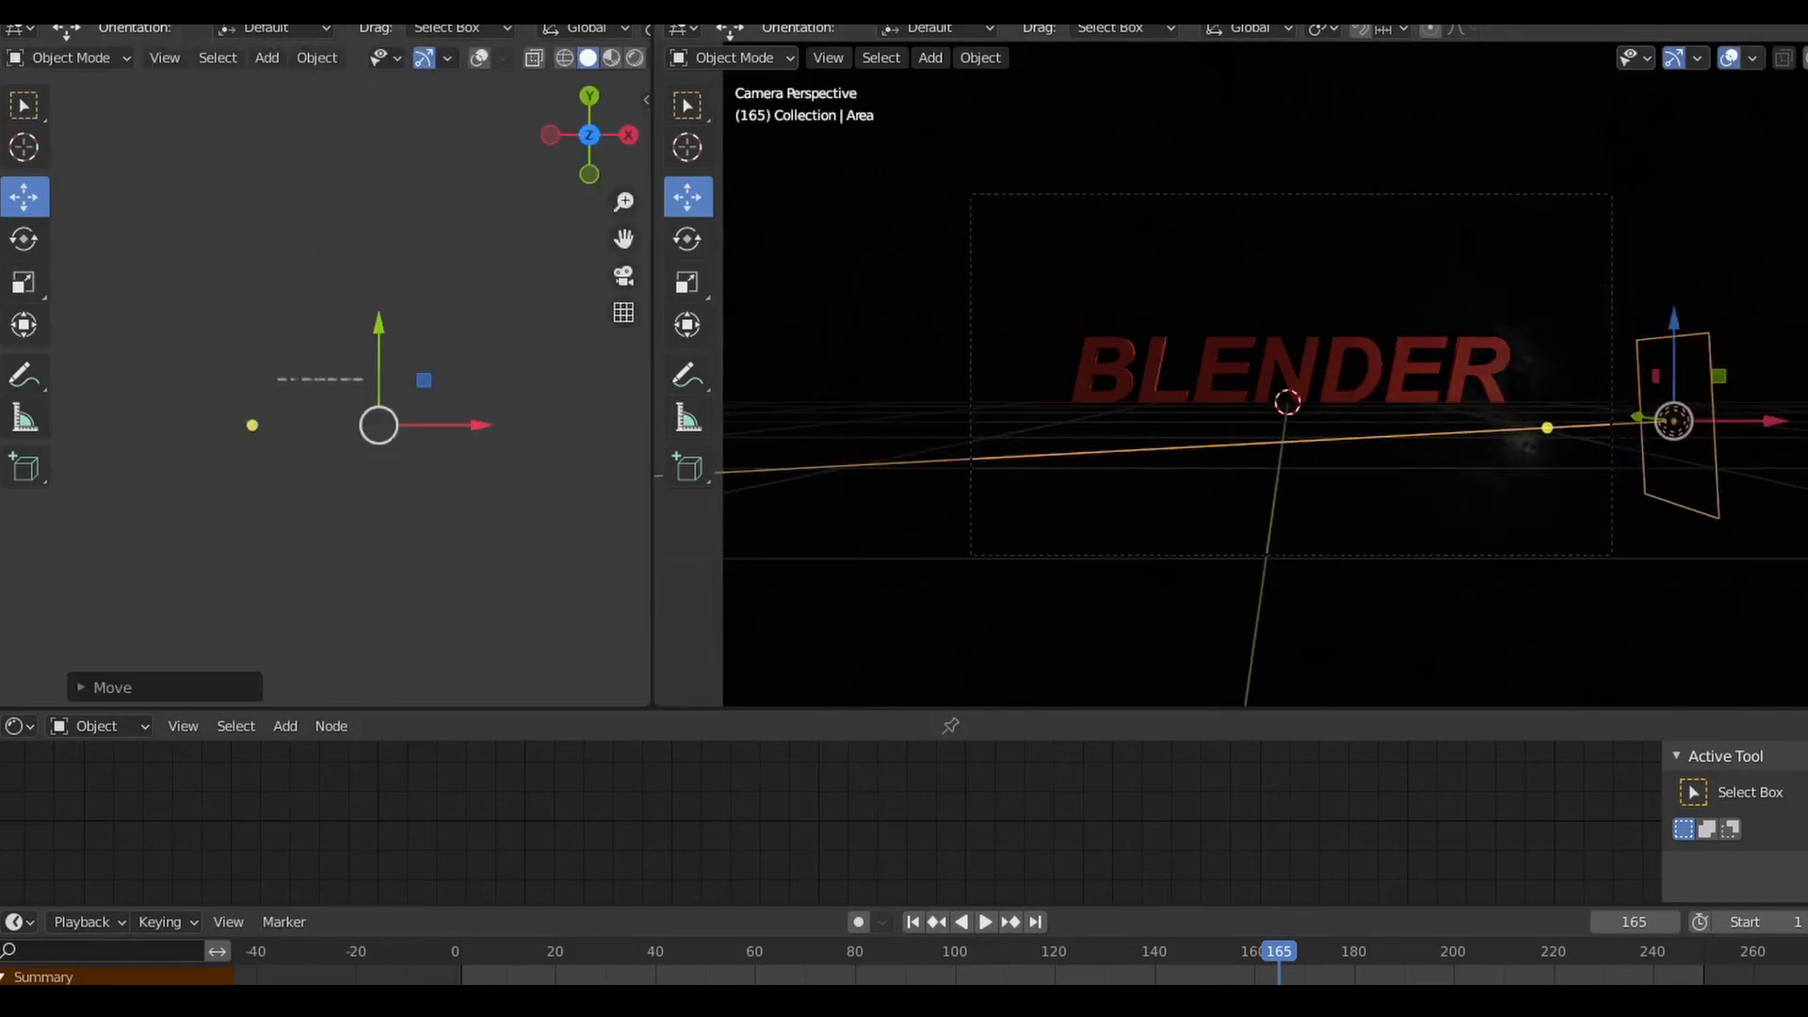
pyautogui.click(479, 58)
pyautogui.moveTo(253, 425); pyautogui.dragTo(319, 379)
pyautogui.moveTo(1676, 330); pyautogui.dragTo(1676, 277)
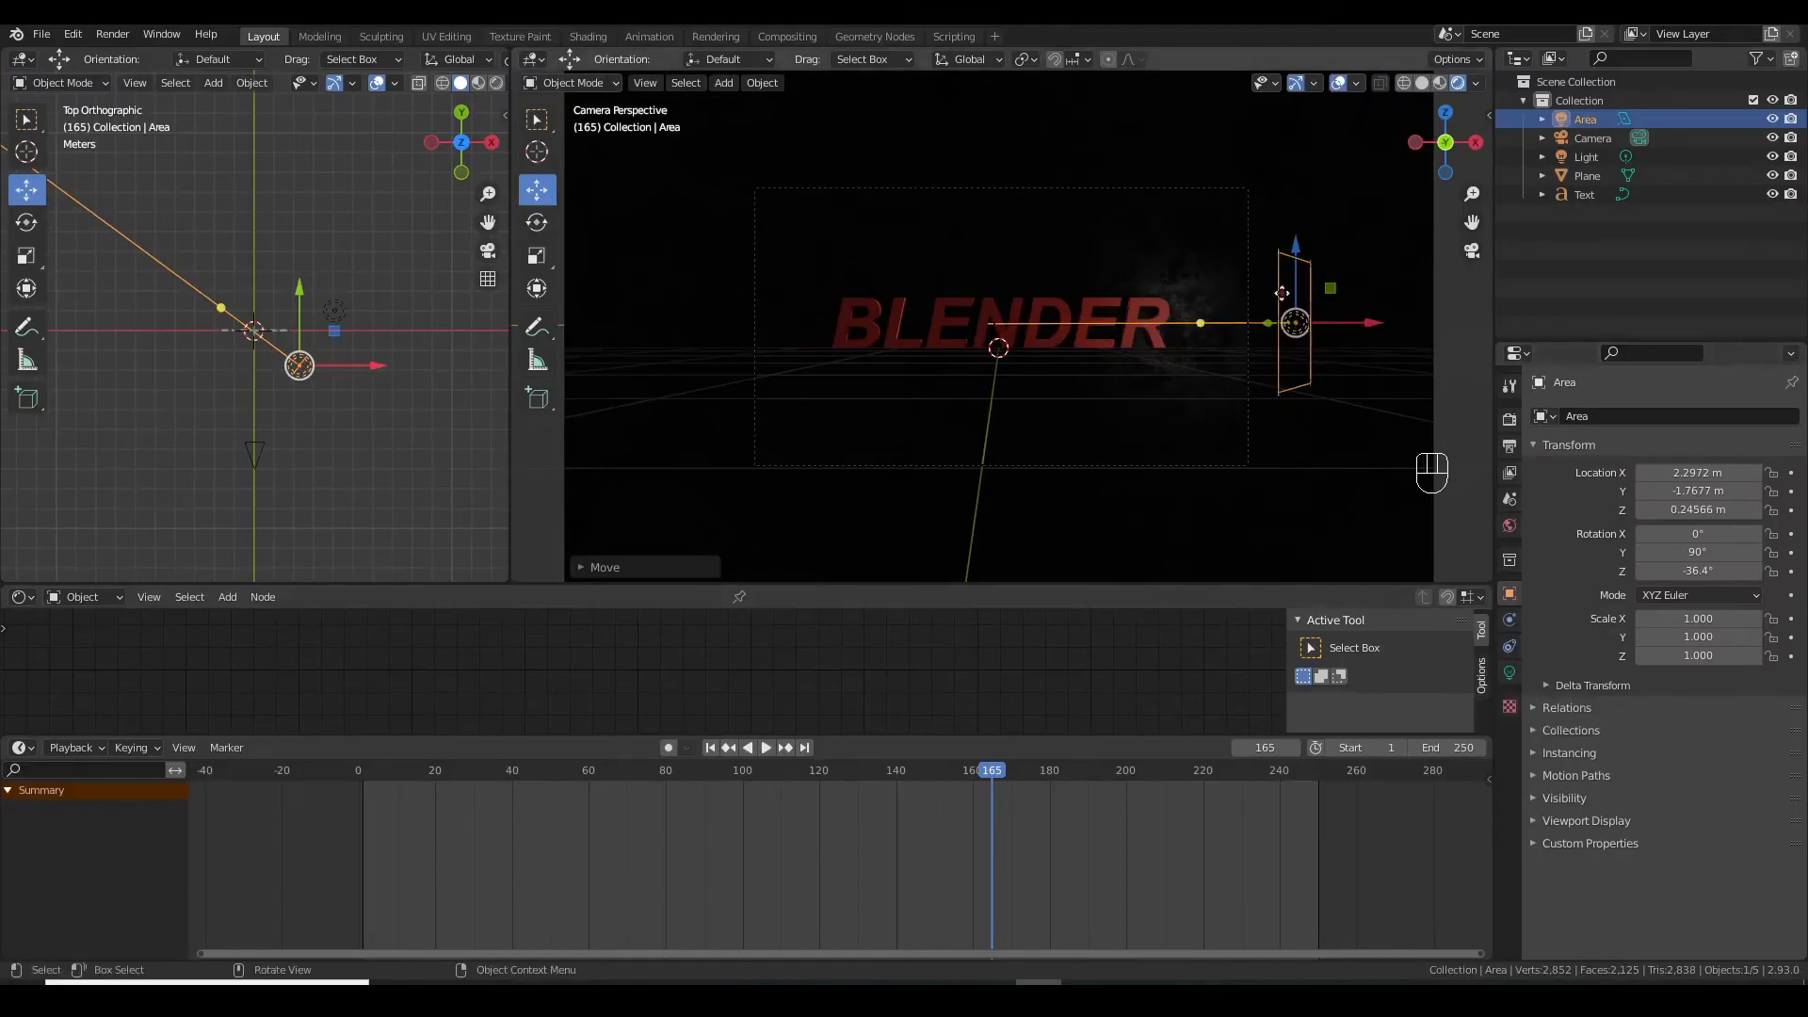
# Give the area light 100 W of power and a blue color, and move it farther out along X from the text
pyautogui.click(1509, 673)
pyautogui.click(1690, 540)
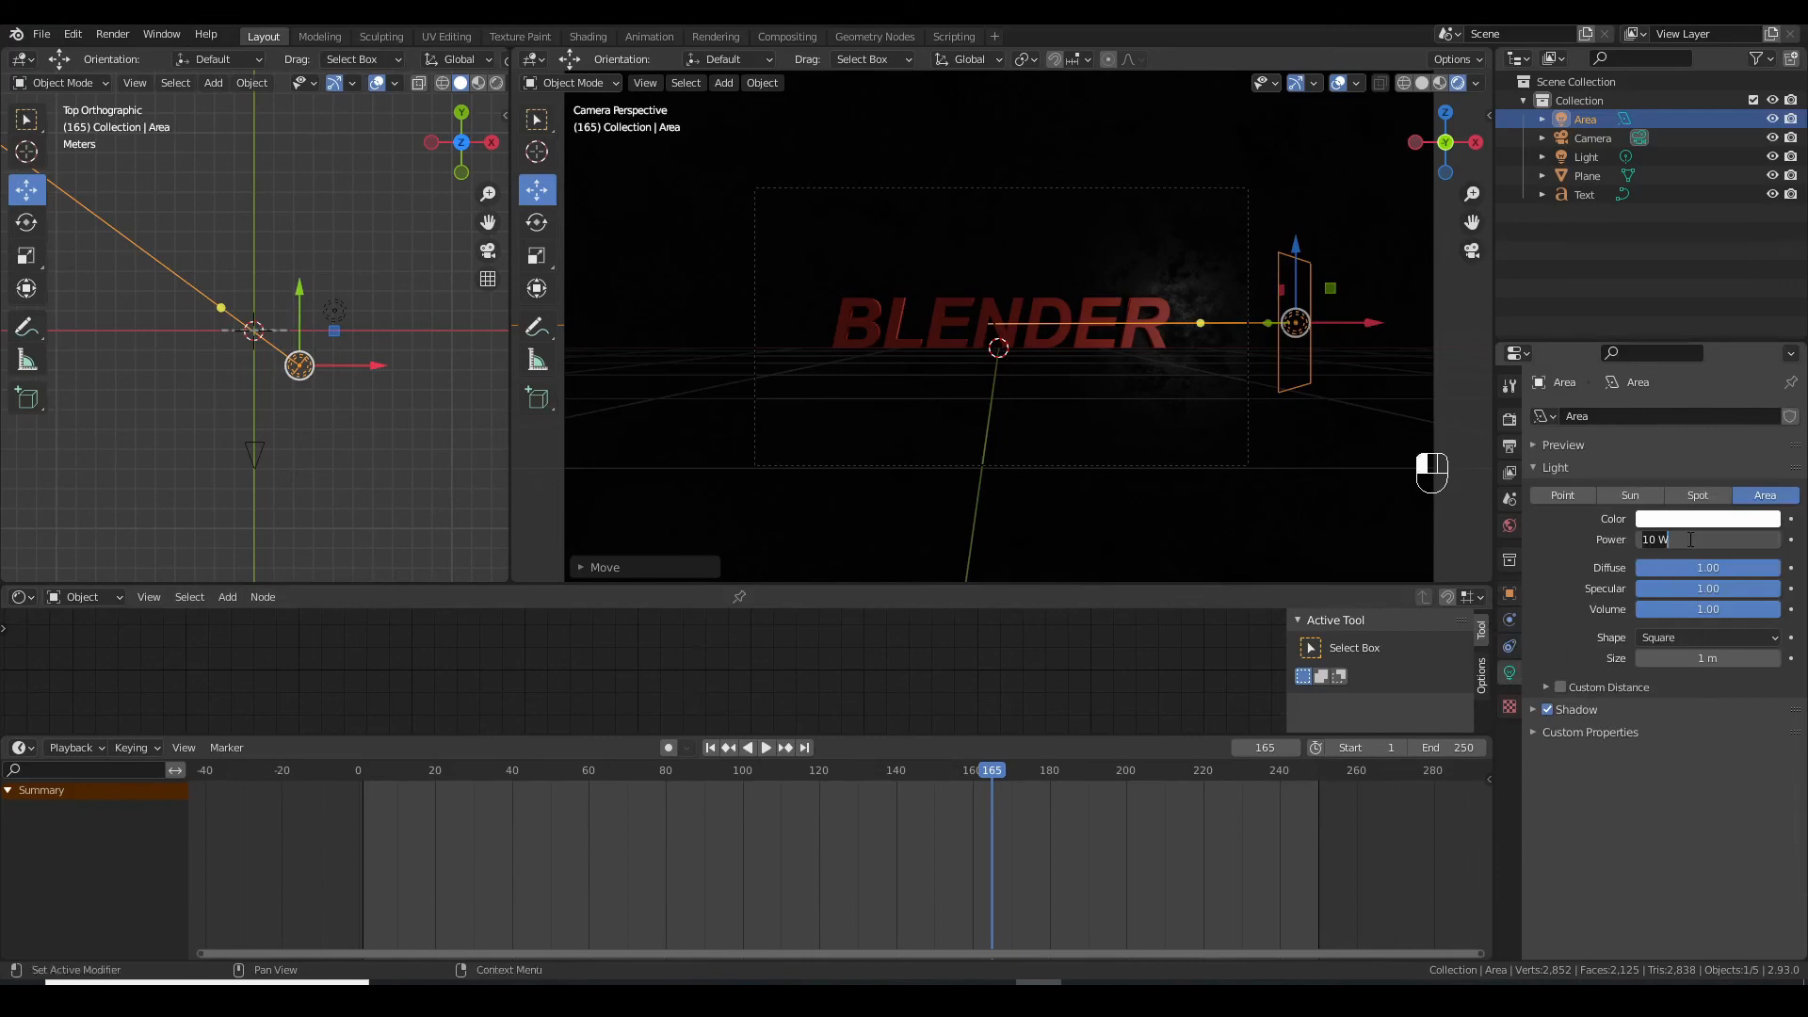
pyautogui.write('100')
pyautogui.press('Return')
pyautogui.click(1707, 519)
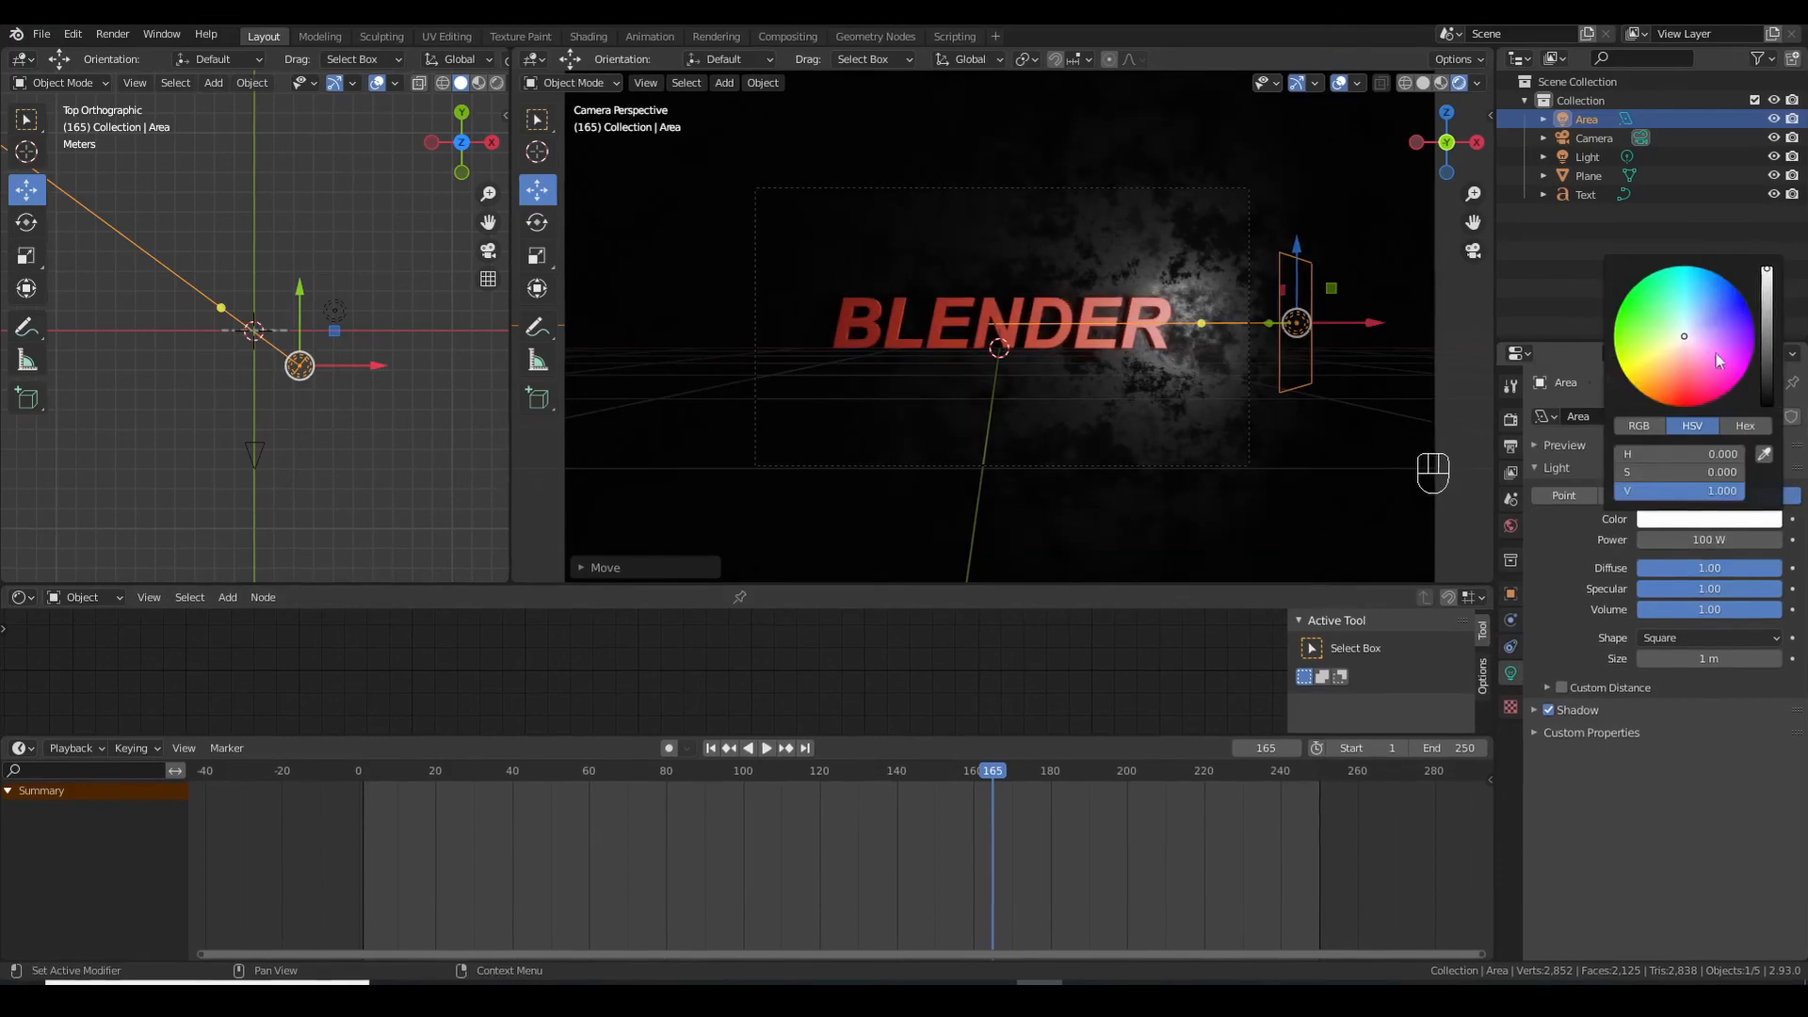
pyautogui.click(1719, 293)
pyautogui.moveTo(1376, 323); pyautogui.dragTo(551, 328)
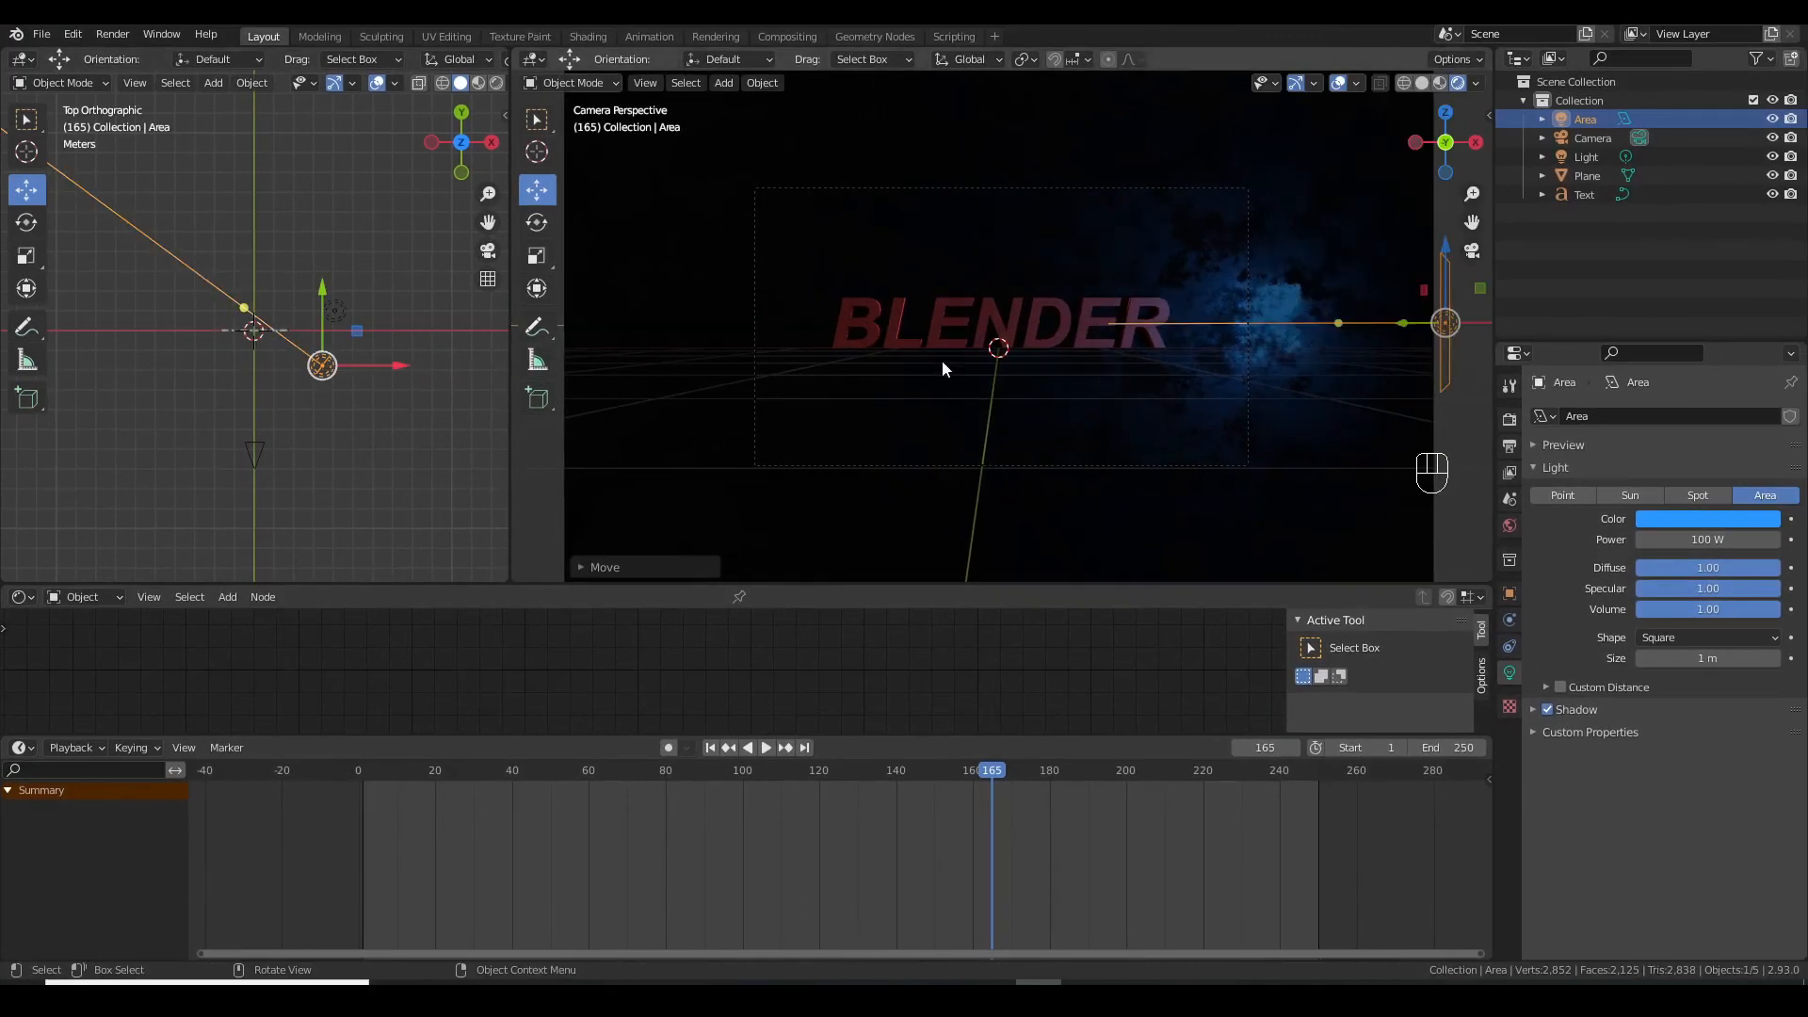
# Duplicate the blue area light and place the copy on the opposite side of the text, beside the letter B
pyautogui.scroll(-1, 1229, 336)
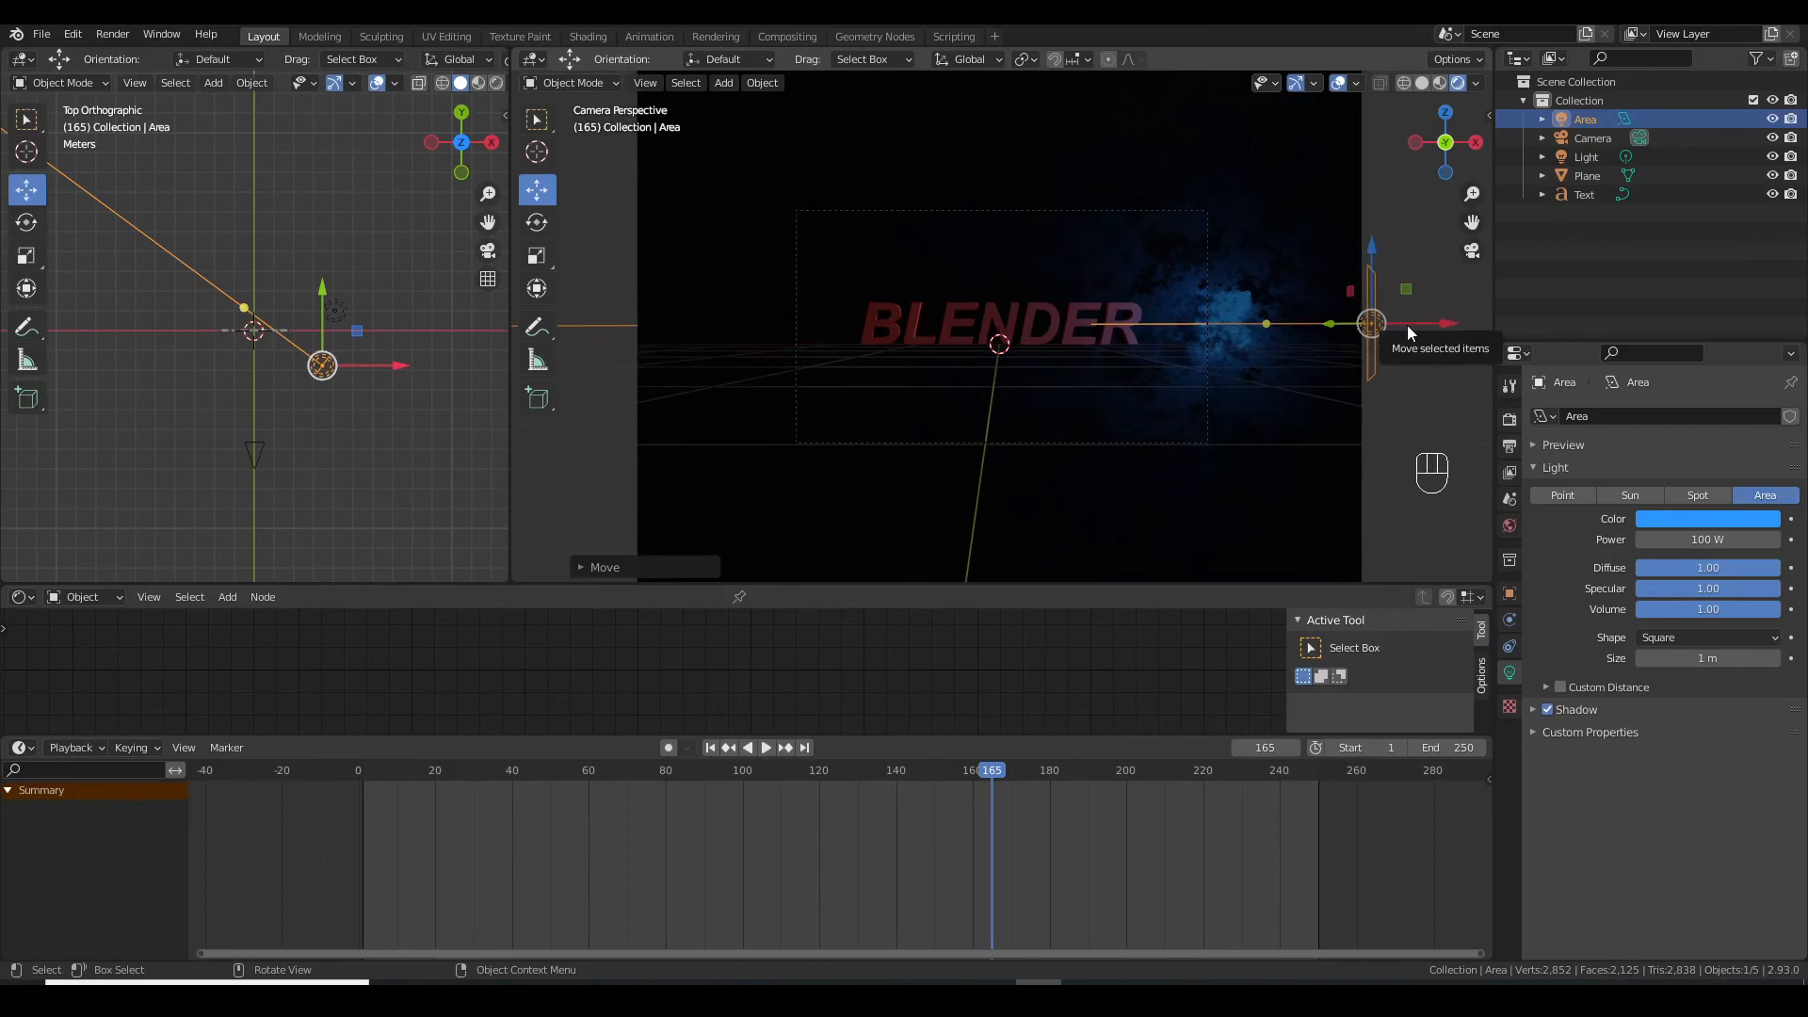
pyautogui.hotkey('shift', 'd')
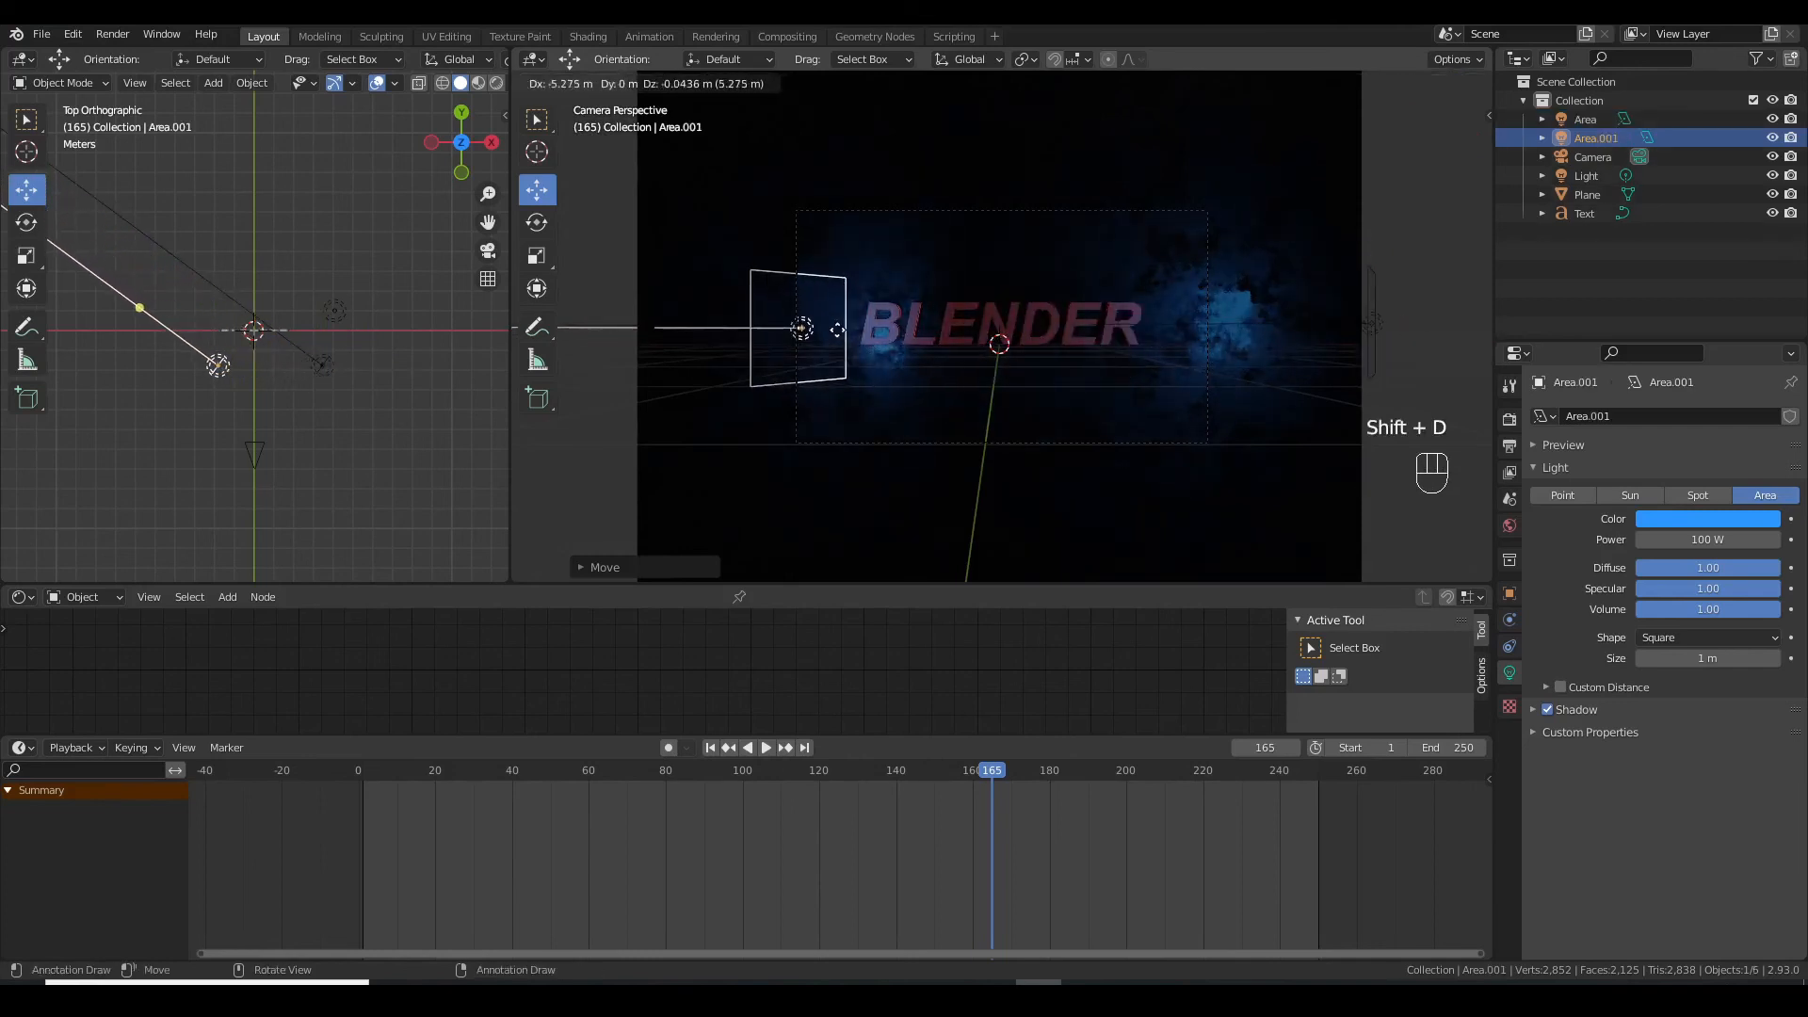
pyautogui.click(786, 329)
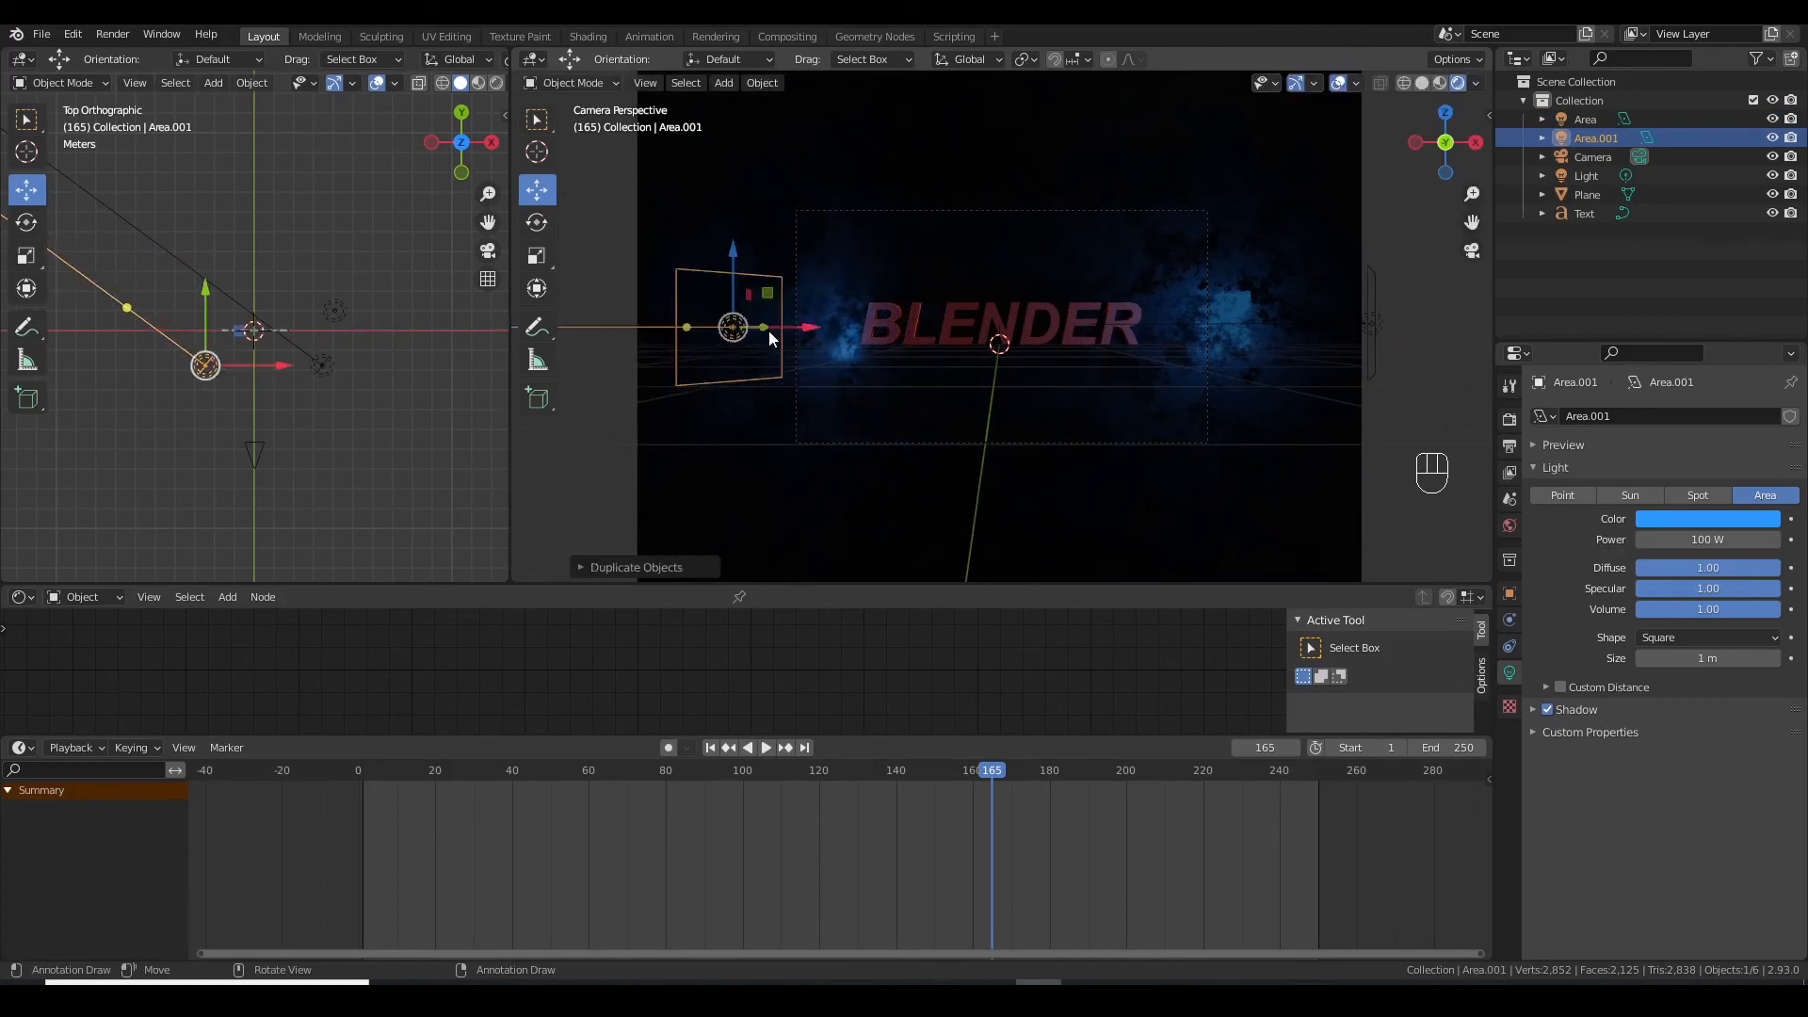
# Turn the duplicated area light toward the text with Rotation Y -90° and Z 36.4°
pyautogui.click(1509, 593)
pyautogui.click(1695, 552)
pyautogui.write('90d')
pyautogui.write('-')
pyautogui.press('Return')
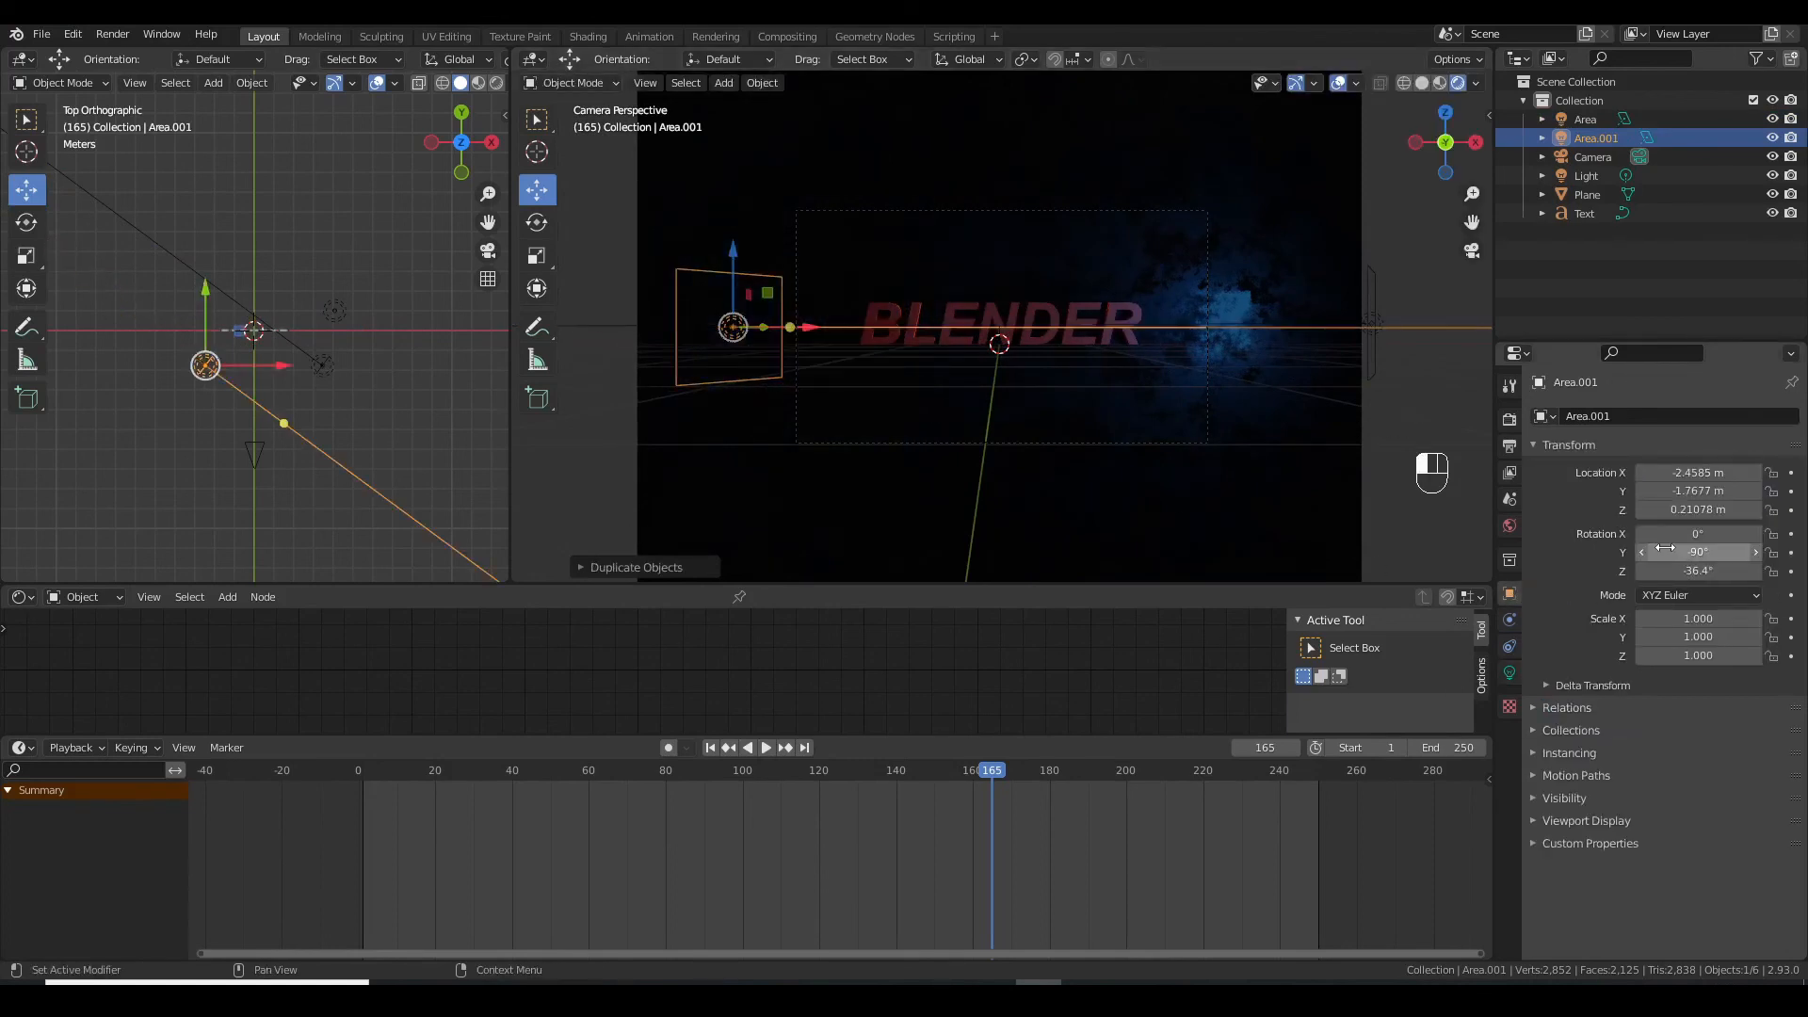
pyautogui.click(1682, 574)
pyautogui.press('Home')
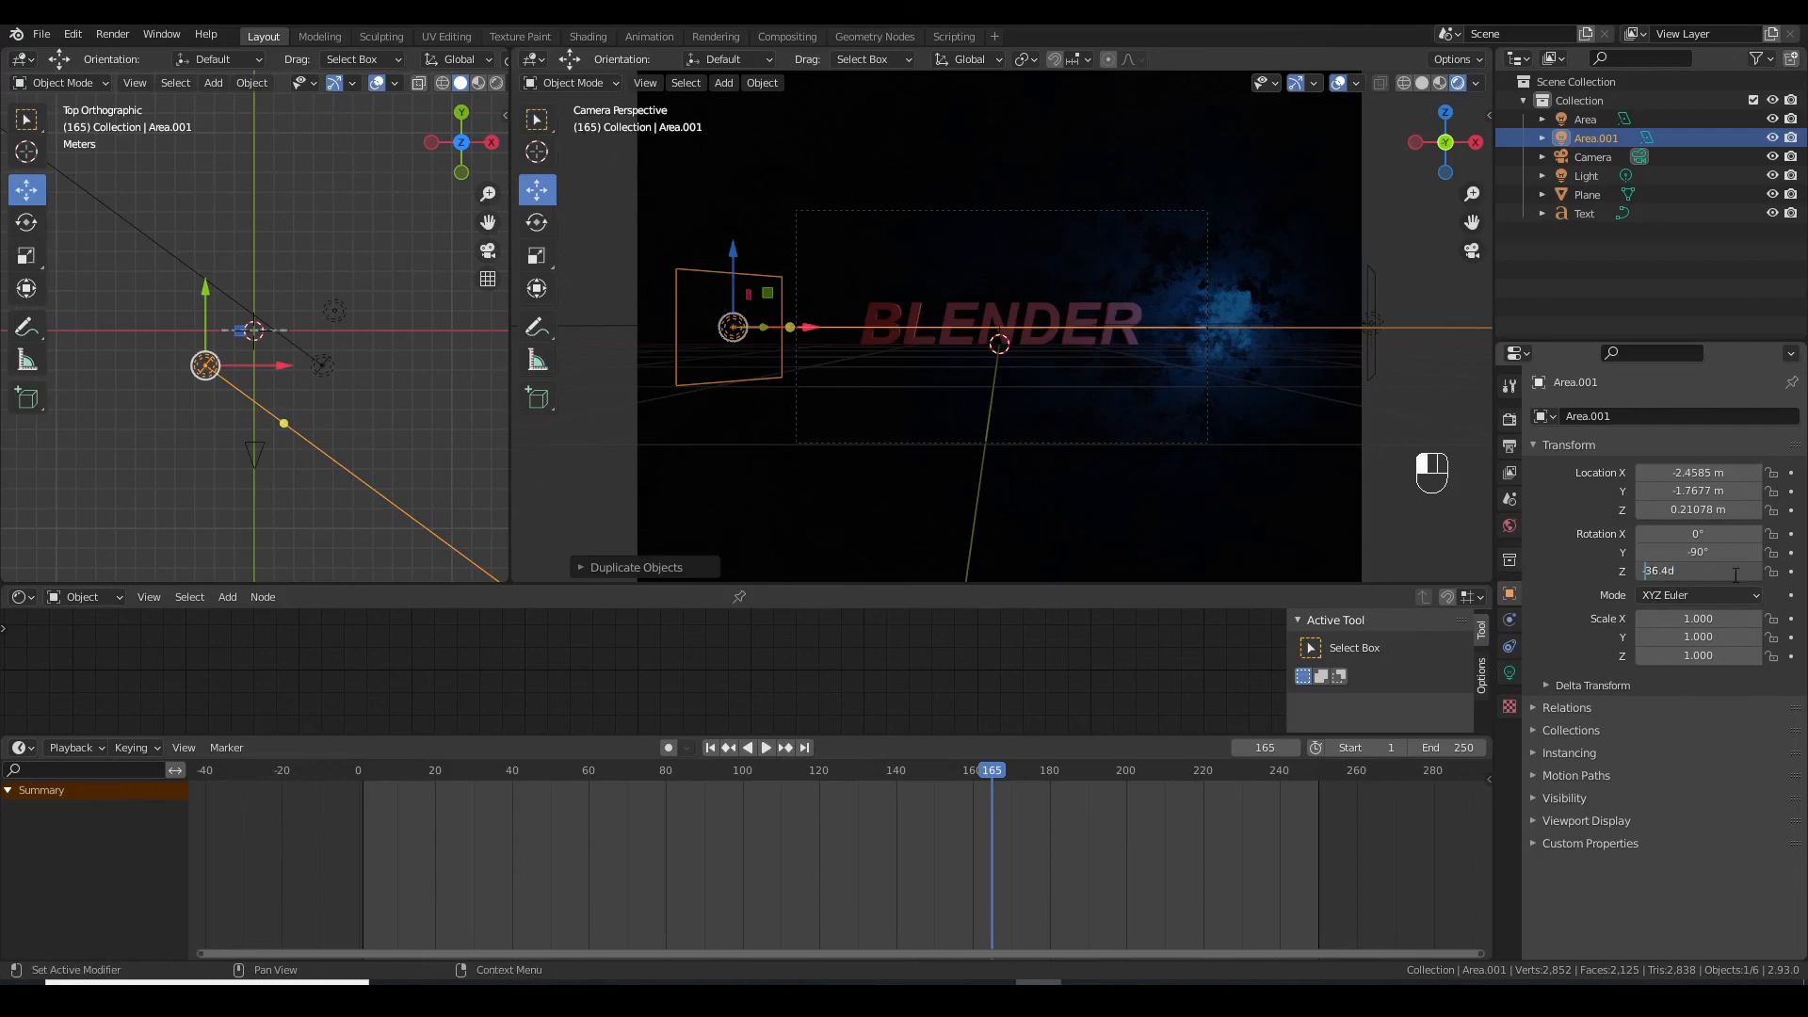
pyautogui.press('Return')
# Color the duplicated area light green and reposition it at X about -3.65 m with Rotation Z 13.9°
pyautogui.click(1508, 669)
pyautogui.click(1707, 519)
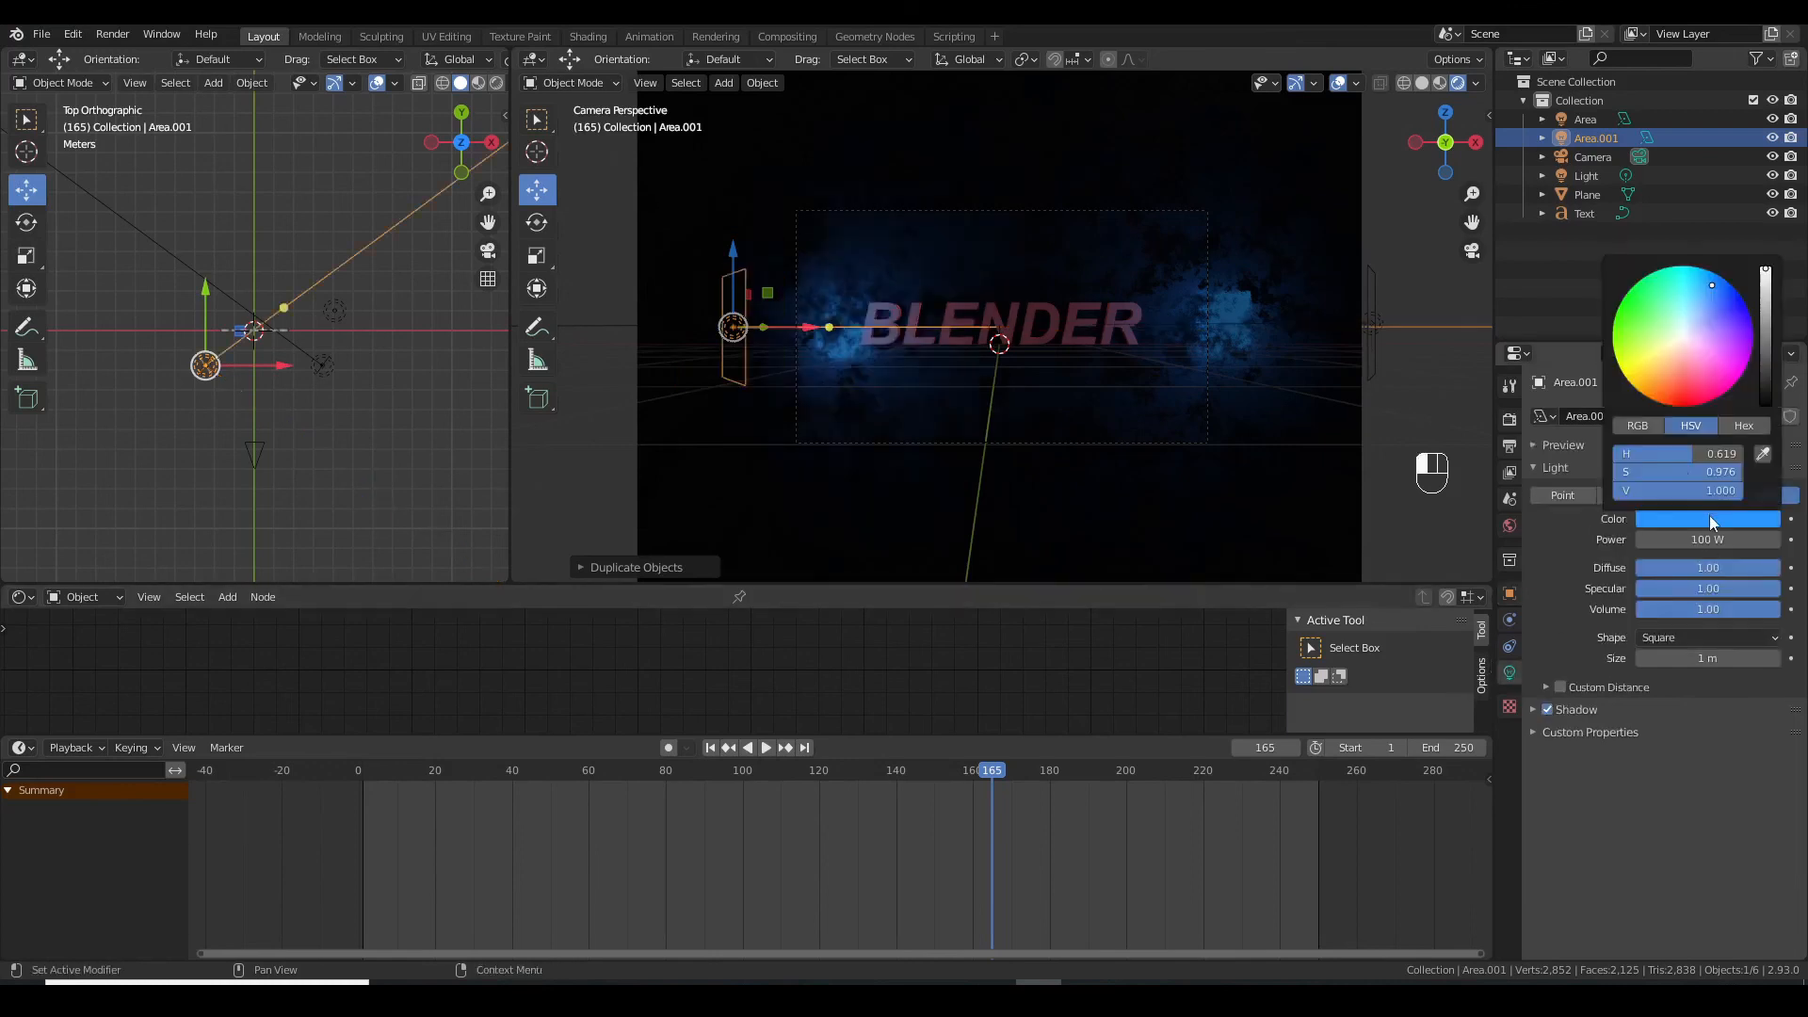
pyautogui.click(1642, 323)
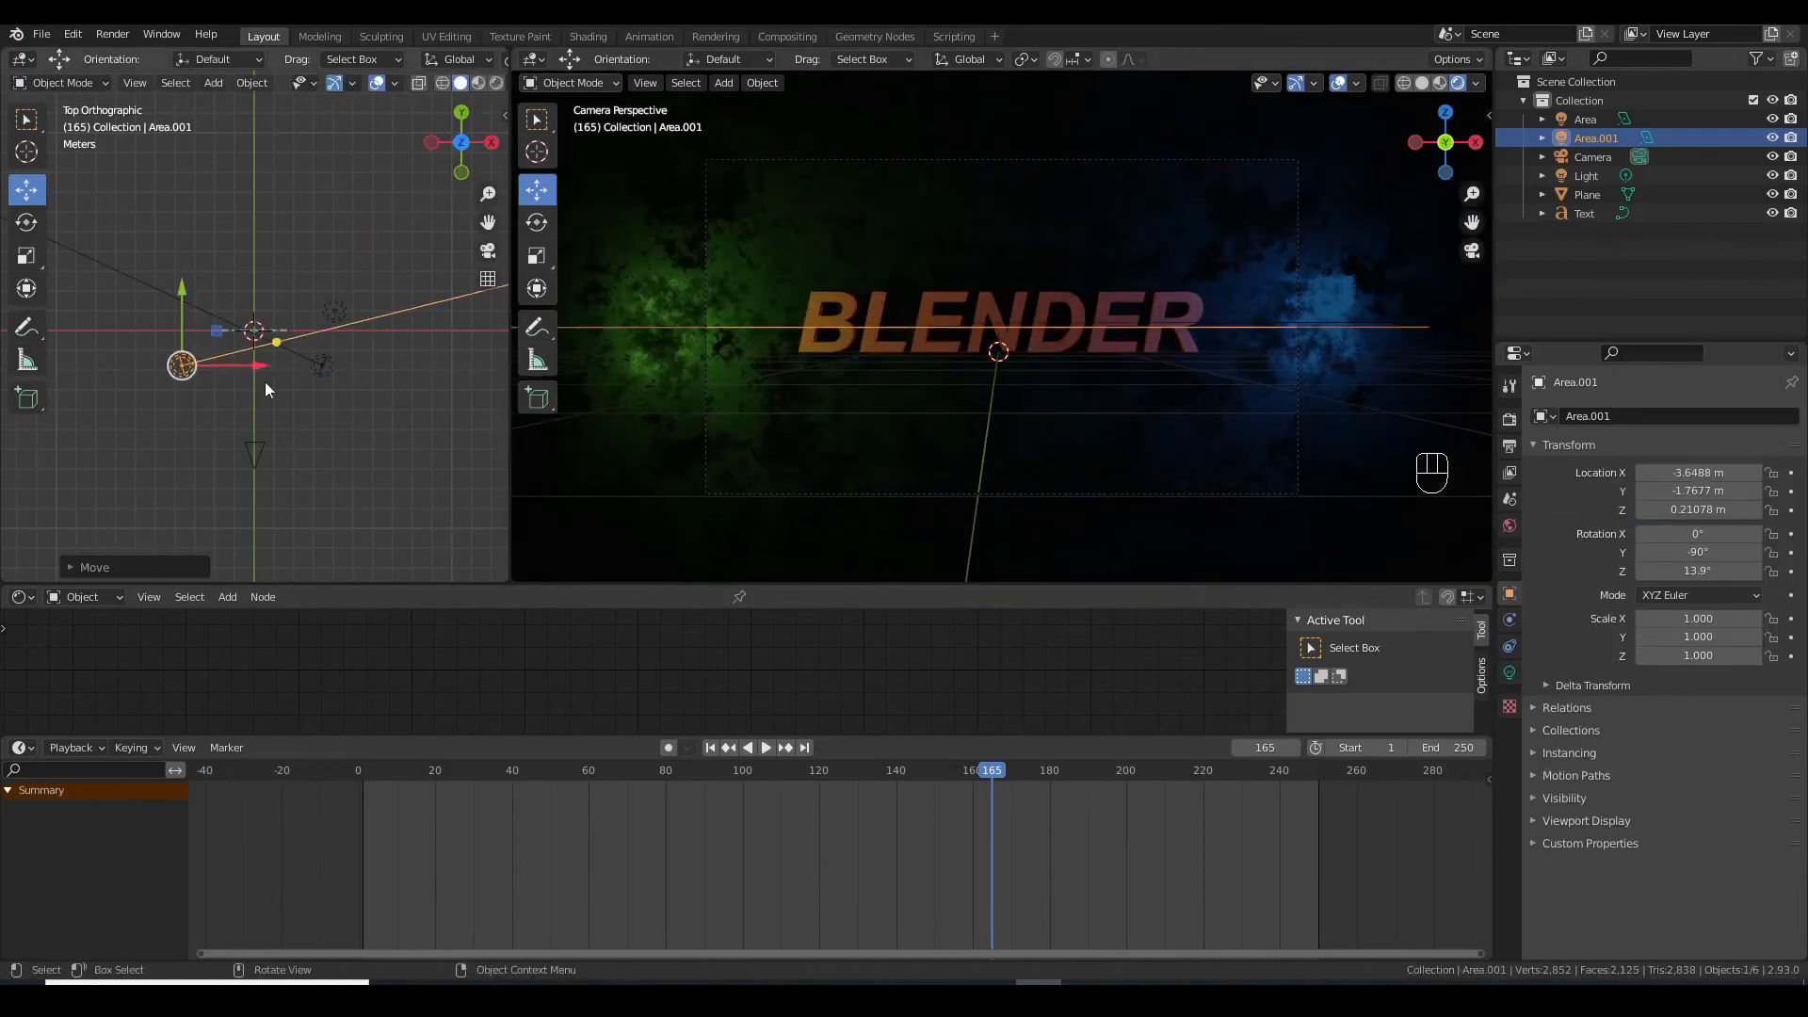
# Set the text material's Shadow Mode to Alpha Clip at frame 92 and hide the overlays in the camera view
pyautogui.moveTo(992, 771); pyautogui.dragTo(681, 759)
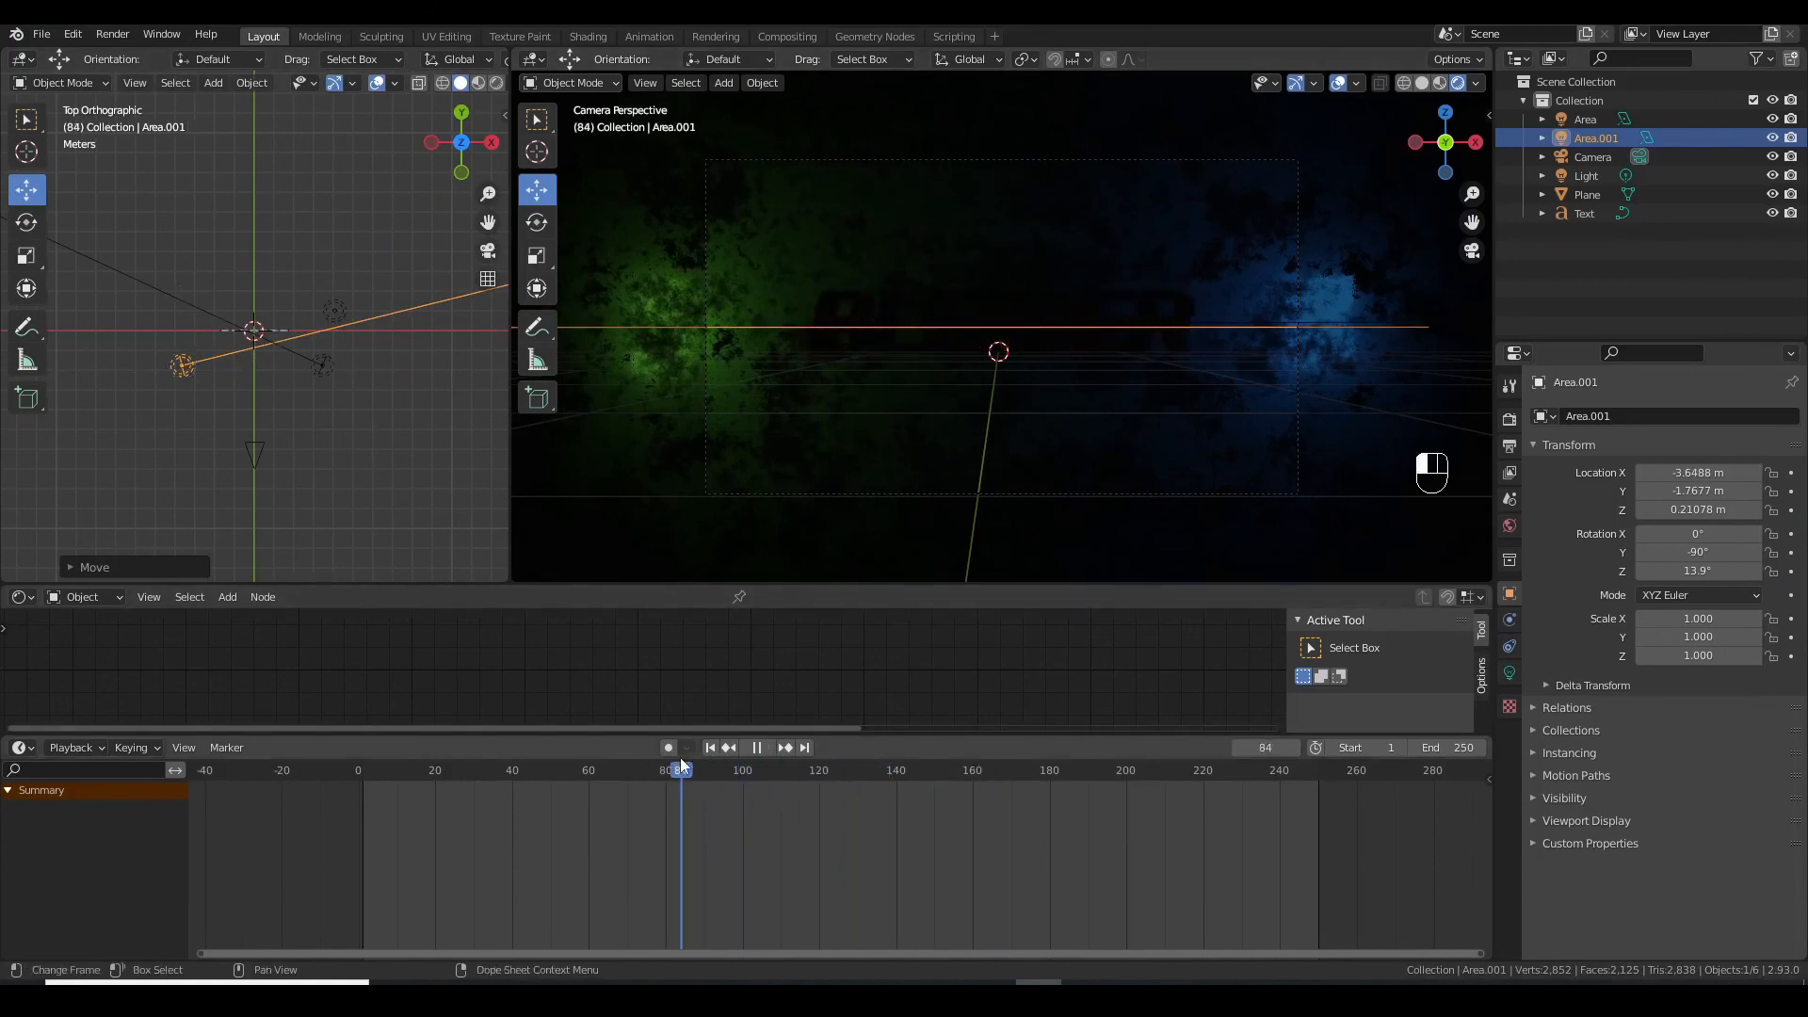
pyautogui.click(834, 307)
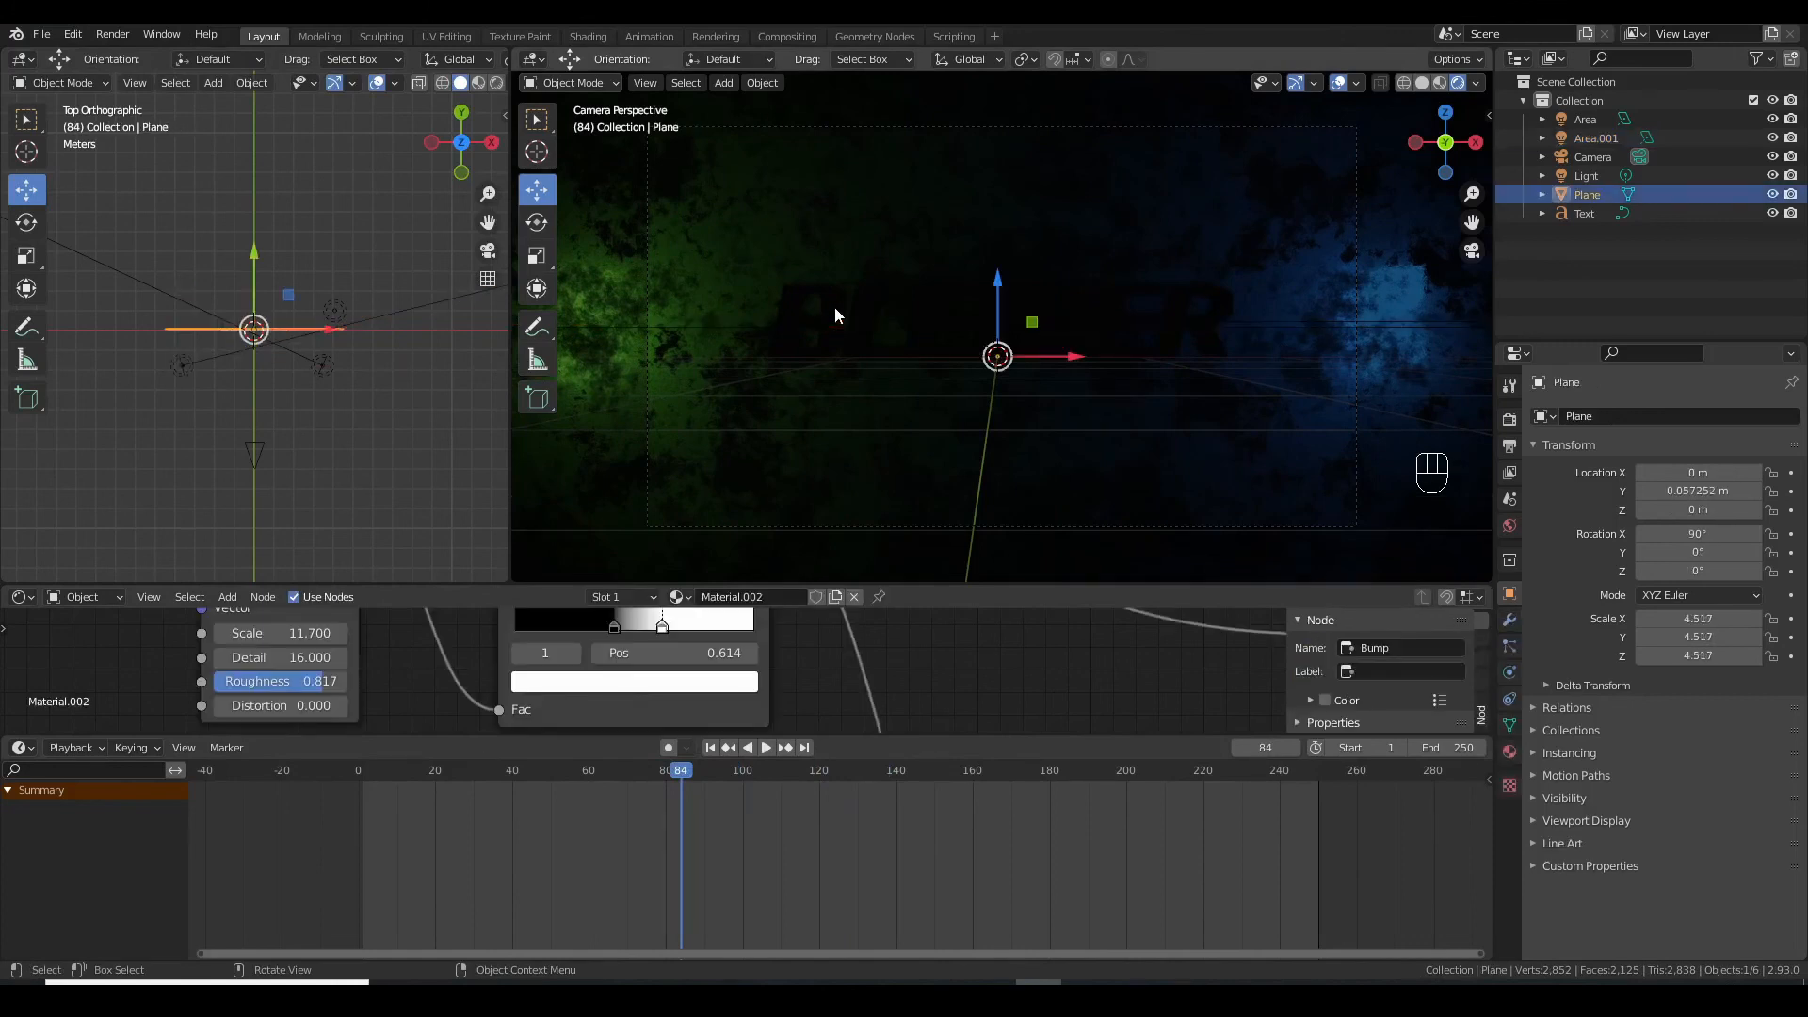
pyautogui.press('space')
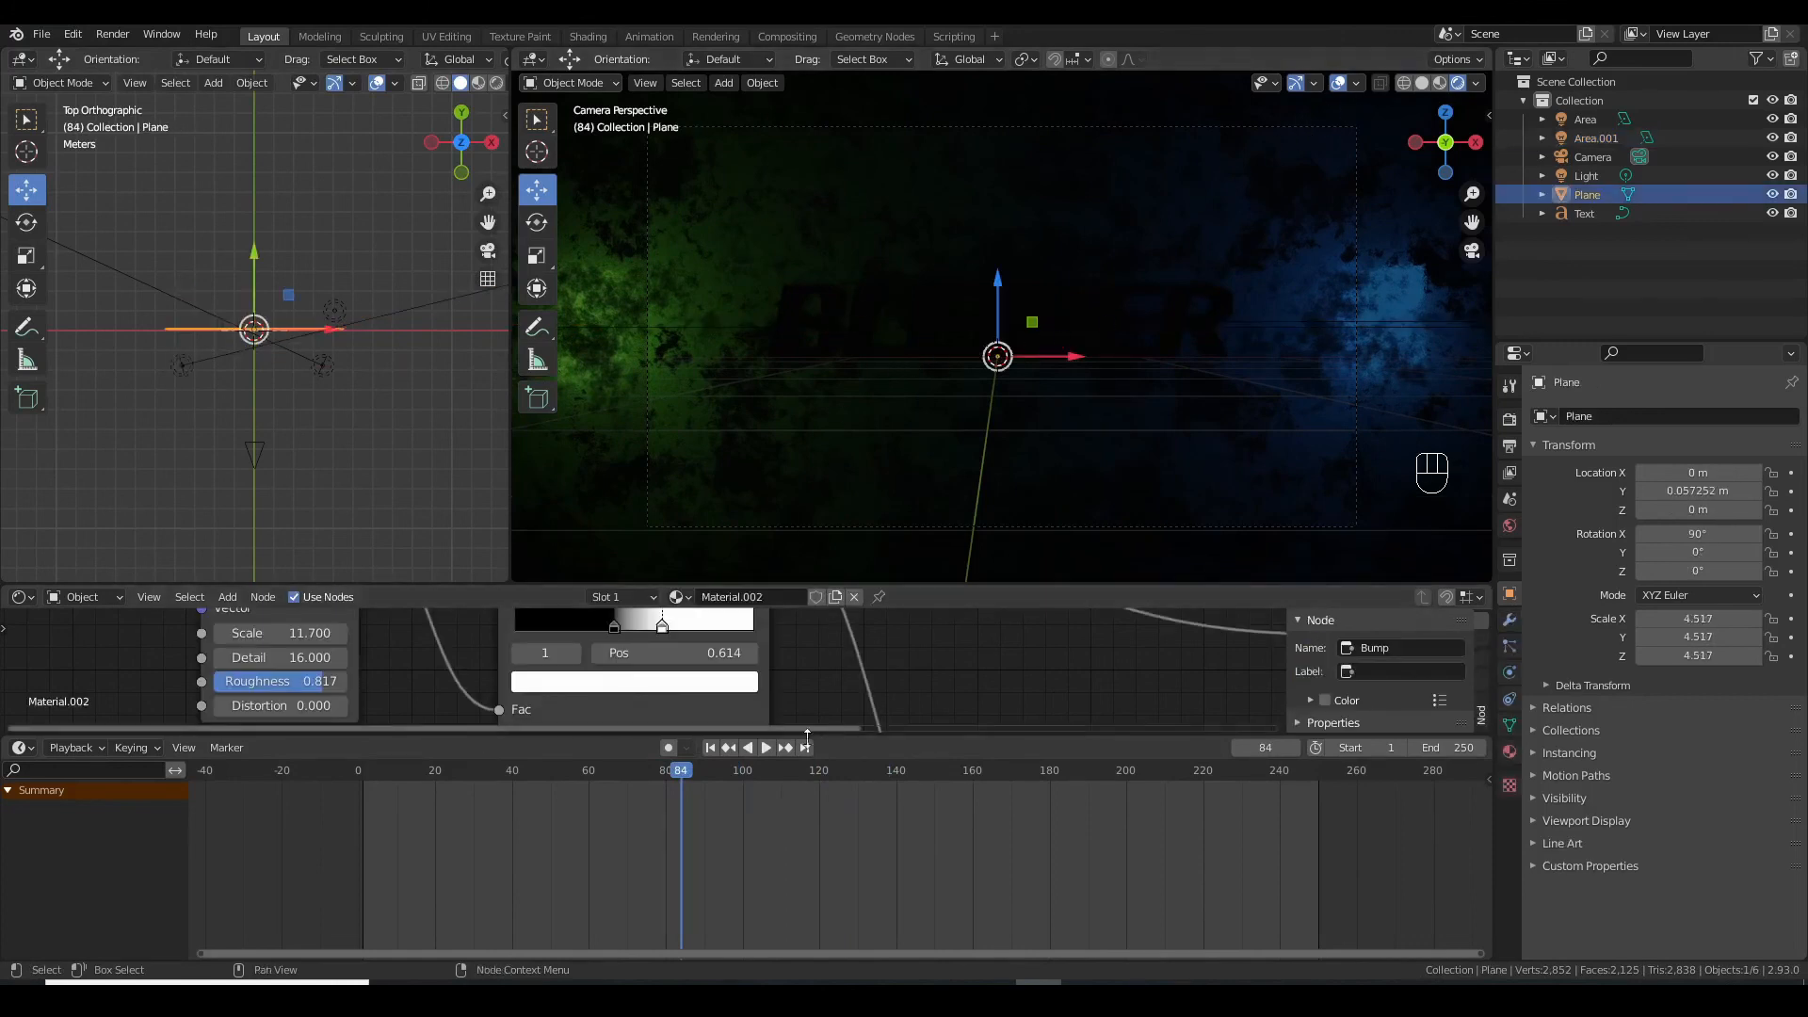
pyautogui.press('space')
pyautogui.click(861, 311)
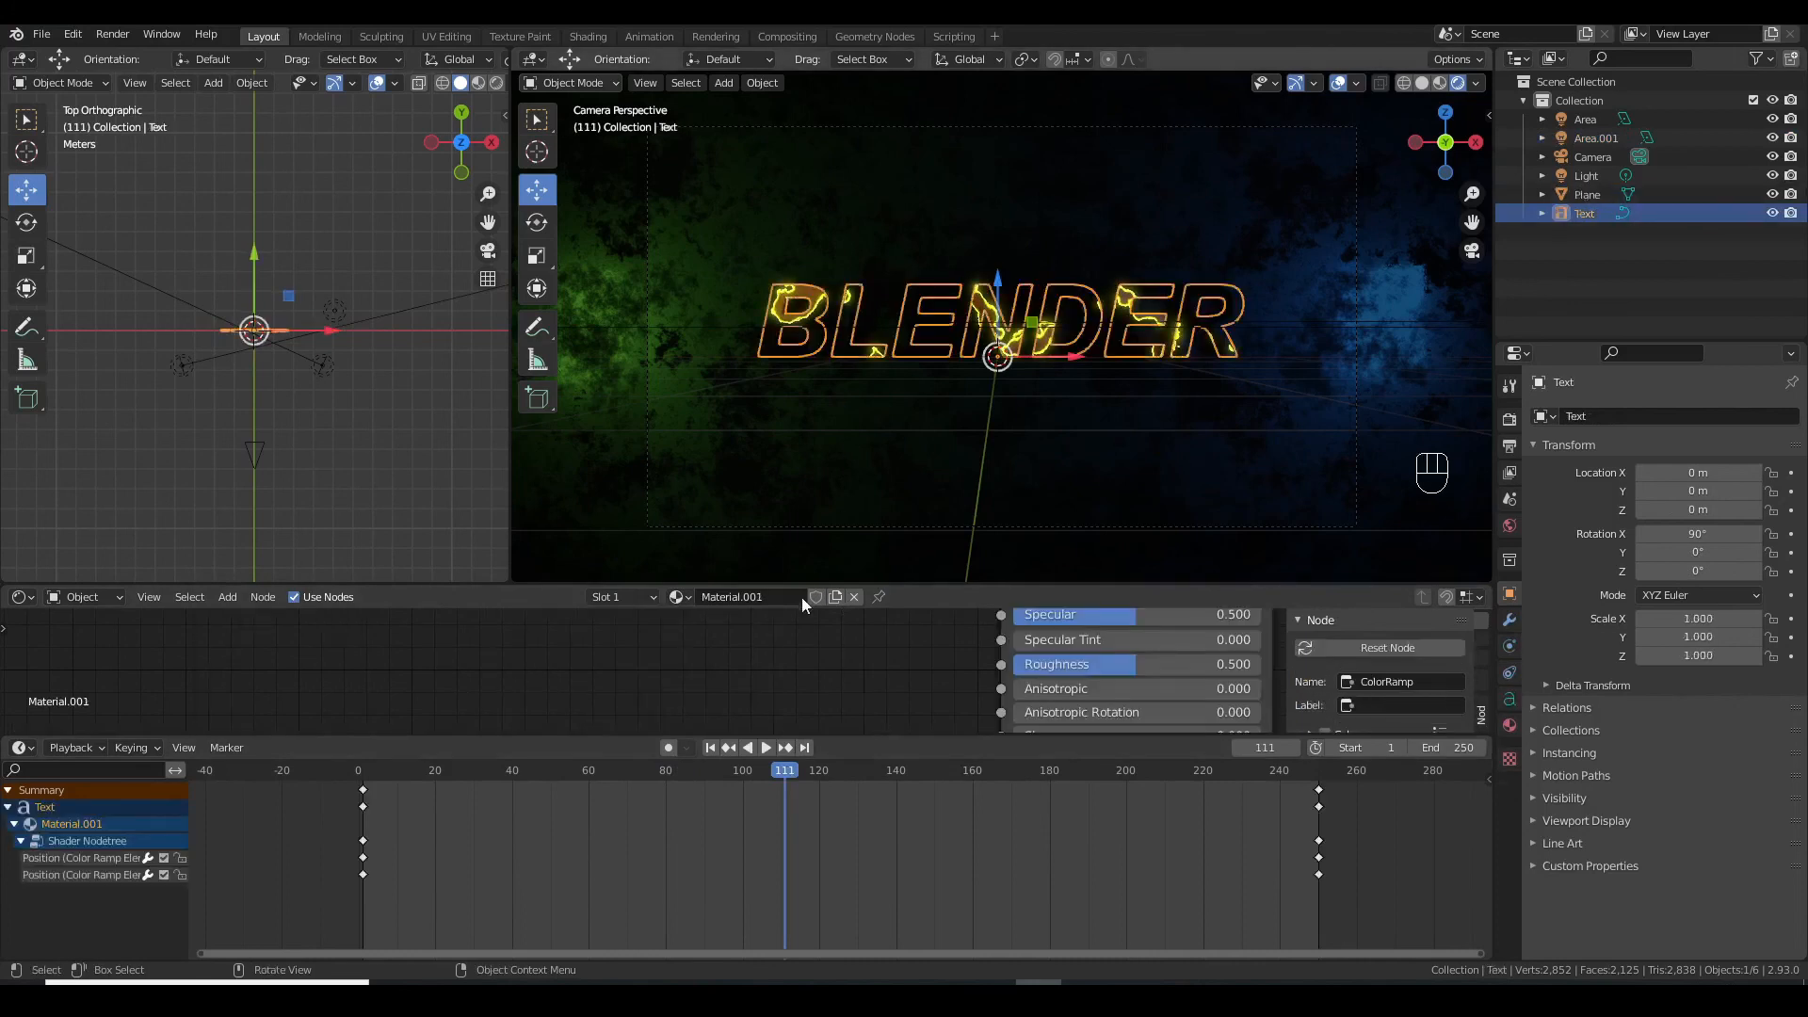
pyautogui.moveTo(754, 772); pyautogui.dragTo(711, 772)
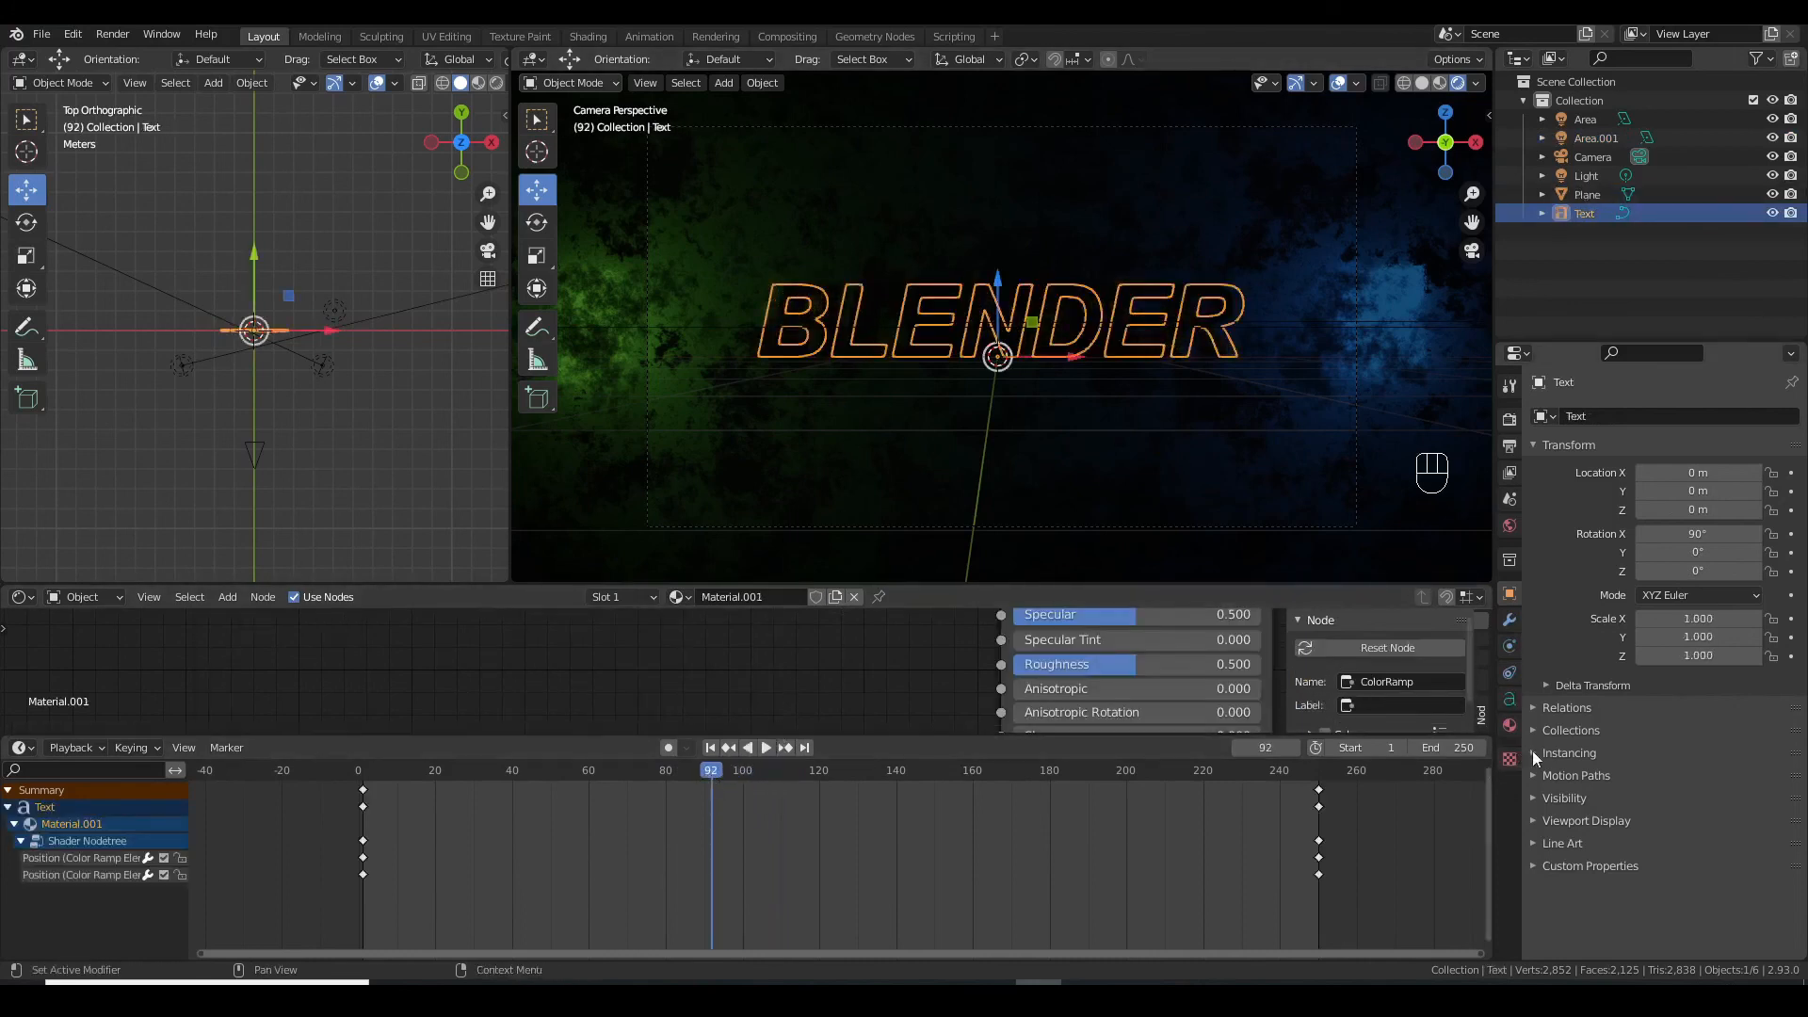
pyautogui.click(1510, 725)
pyautogui.scroll(-2, 1606, 743)
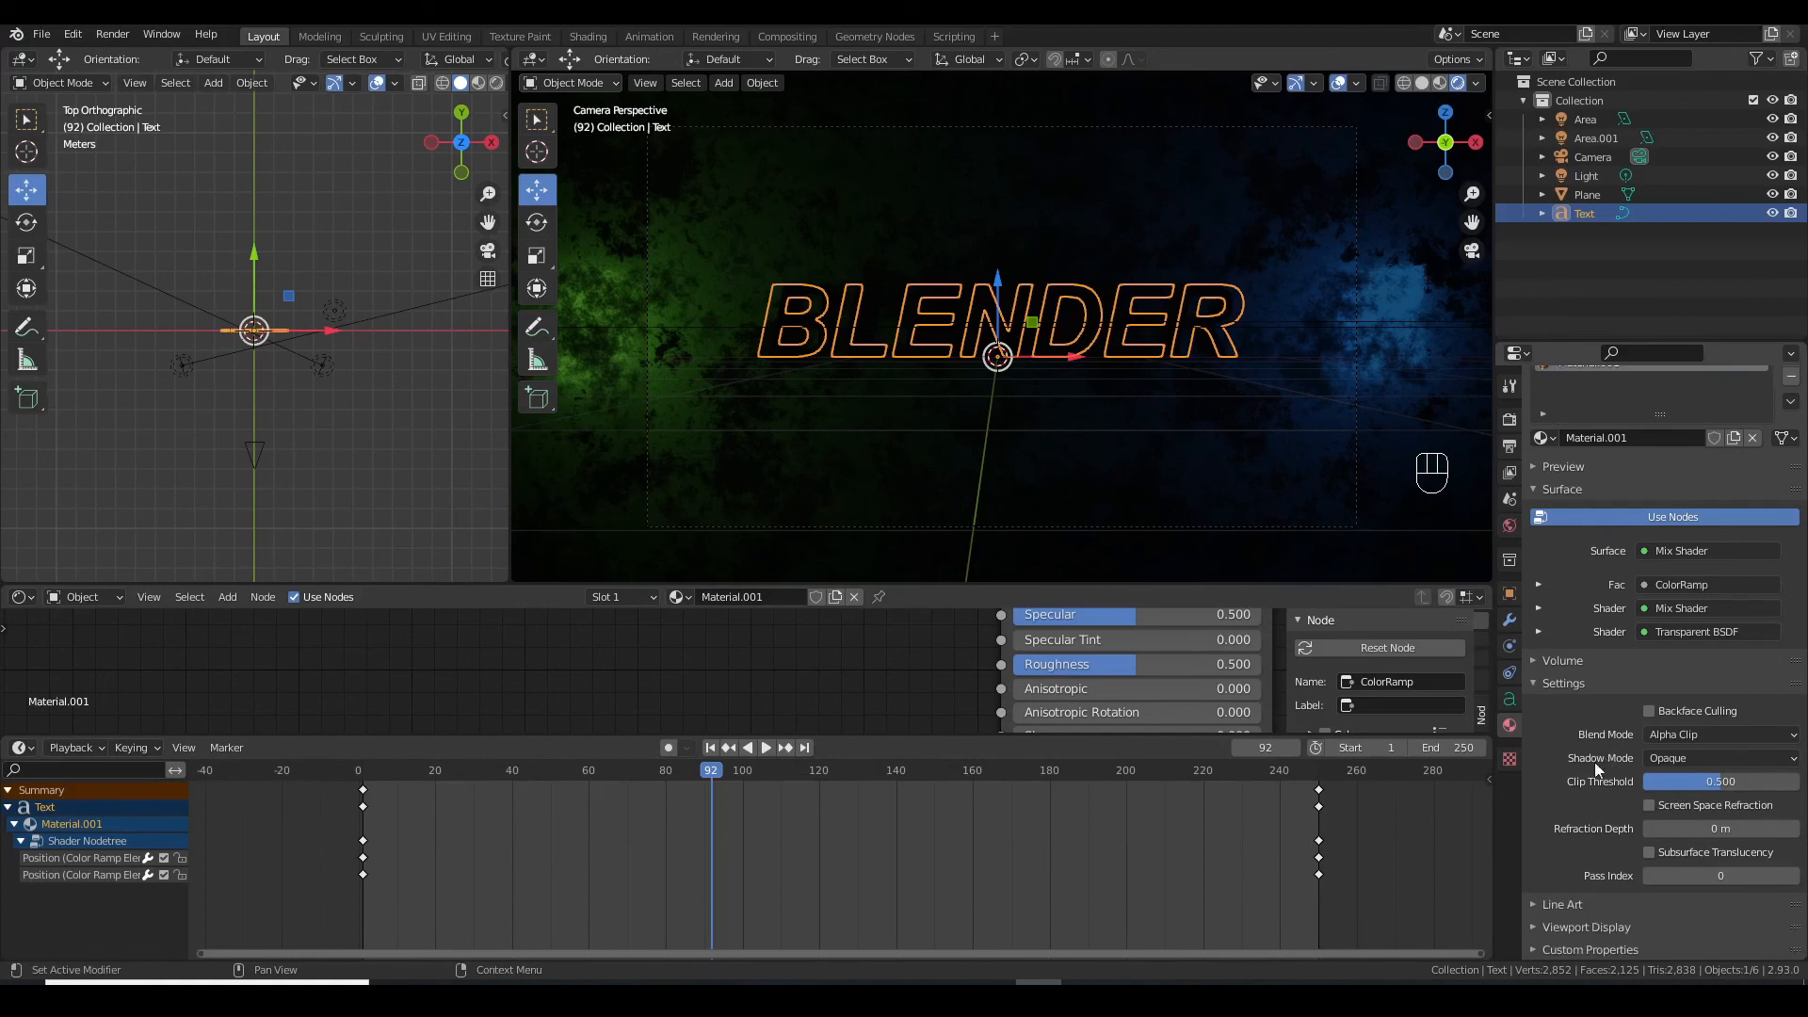
pyautogui.click(1692, 759)
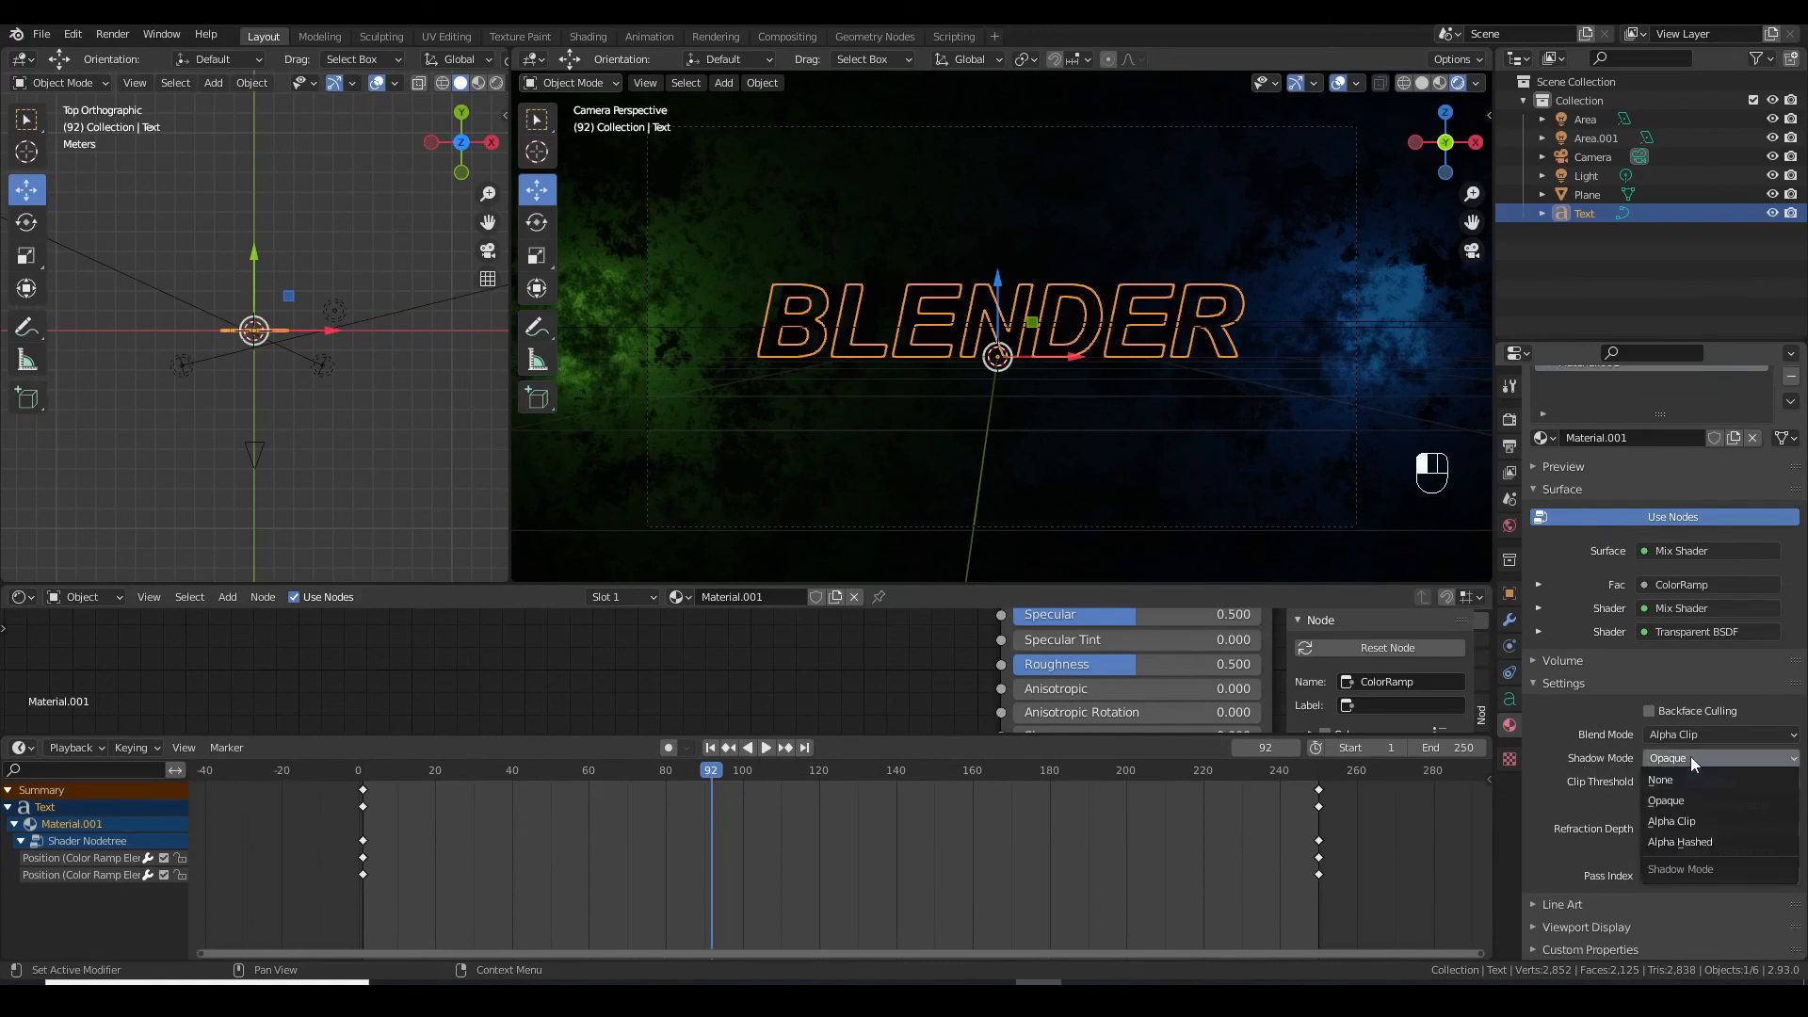
pyautogui.click(1693, 823)
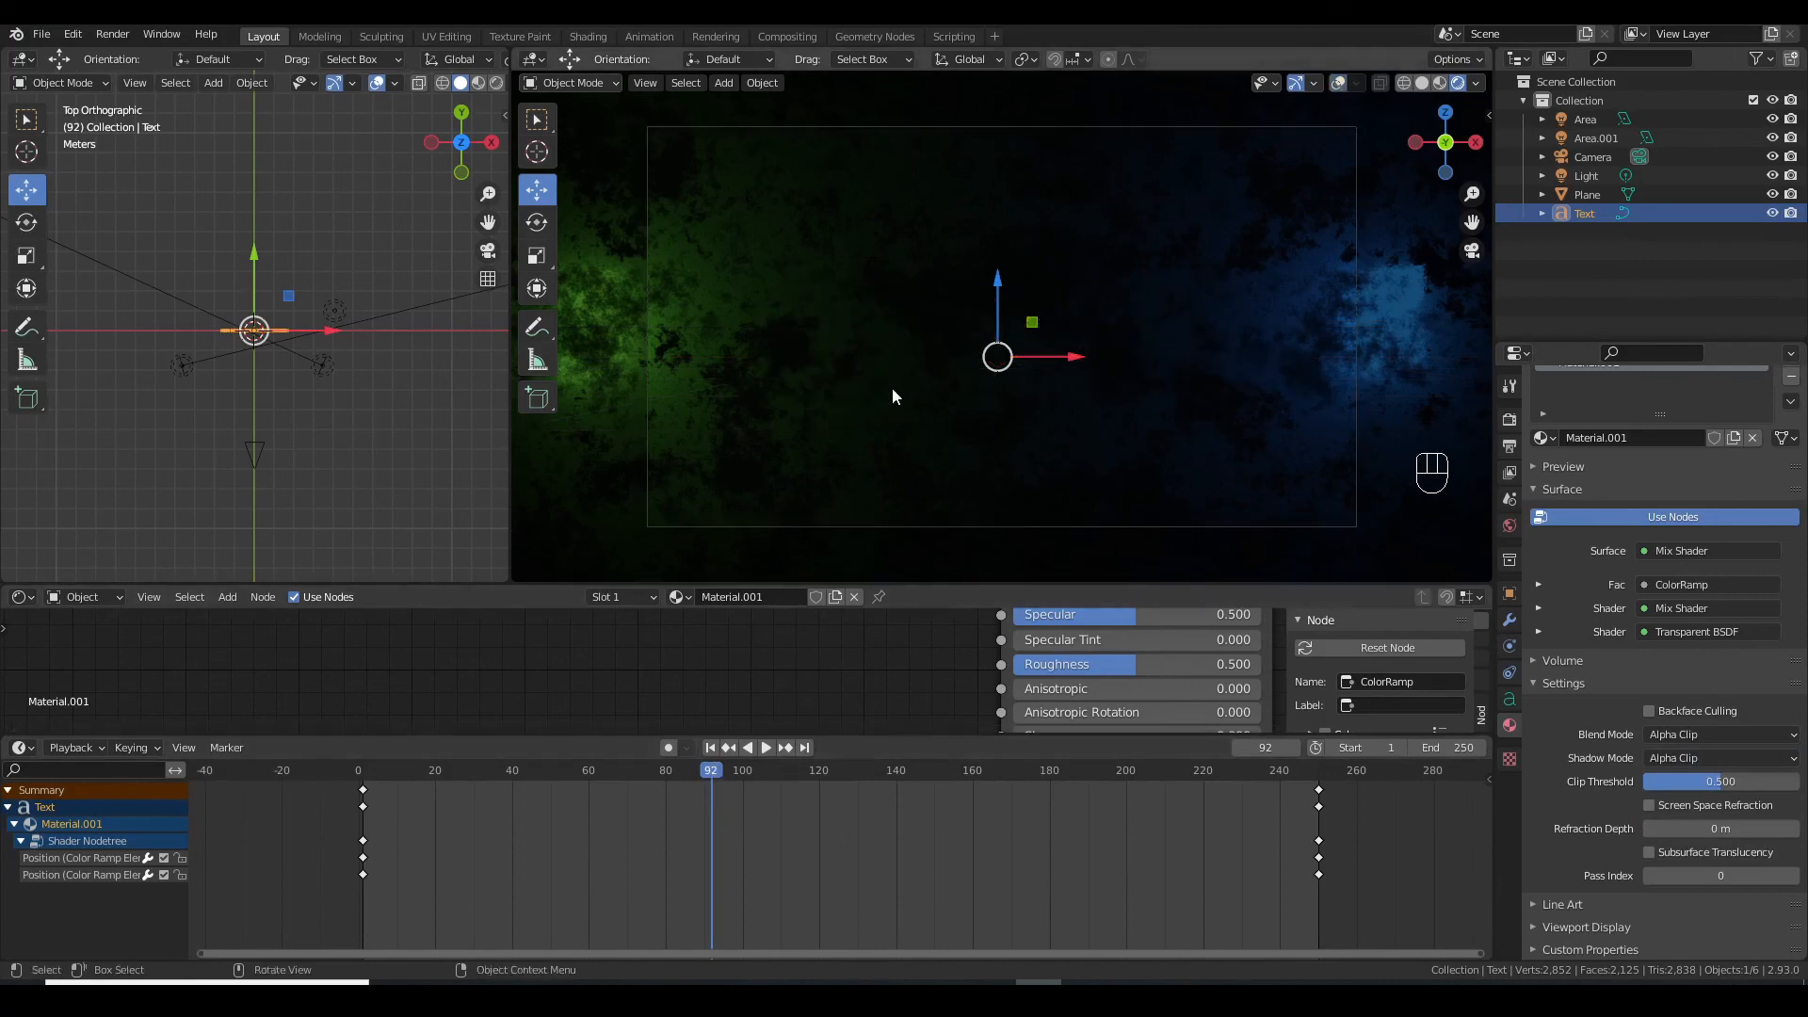
# Preview the dissolve to find where the letters begin to appear and set the animation's start frame to 90
pyautogui.moveTo(715, 771); pyautogui.dragTo(1104, 772)
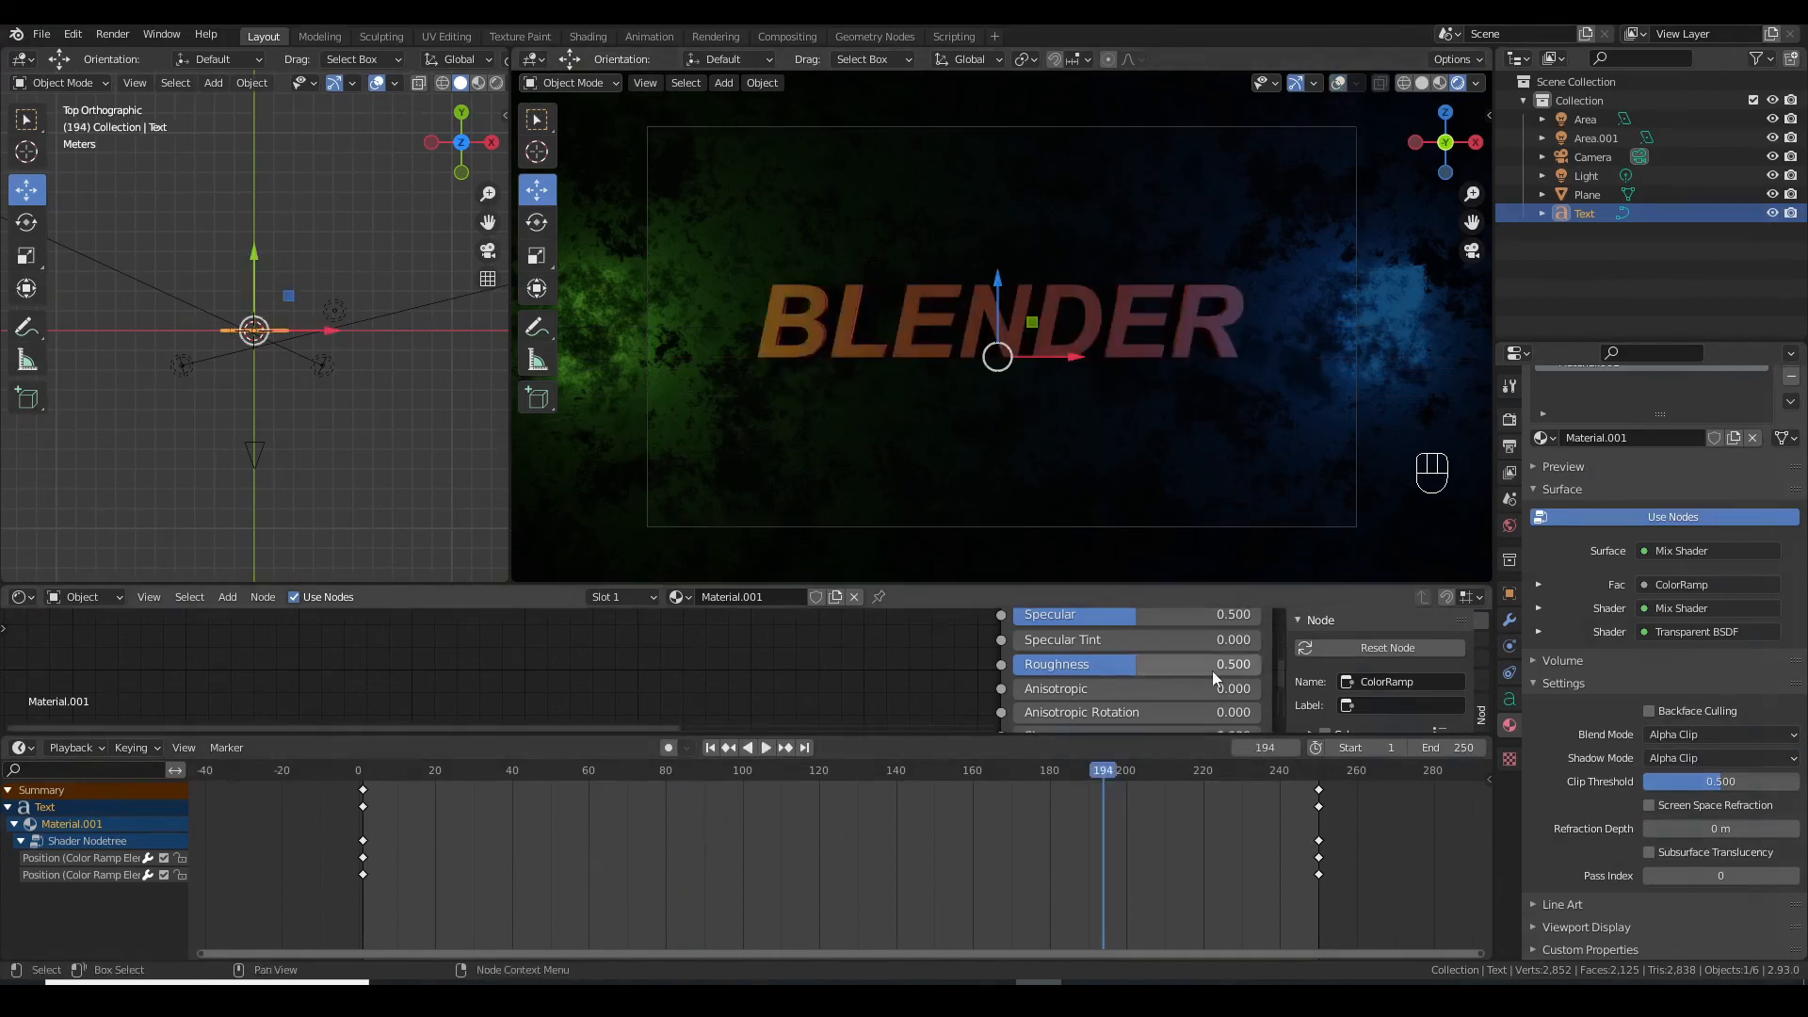
pyautogui.click(711, 749)
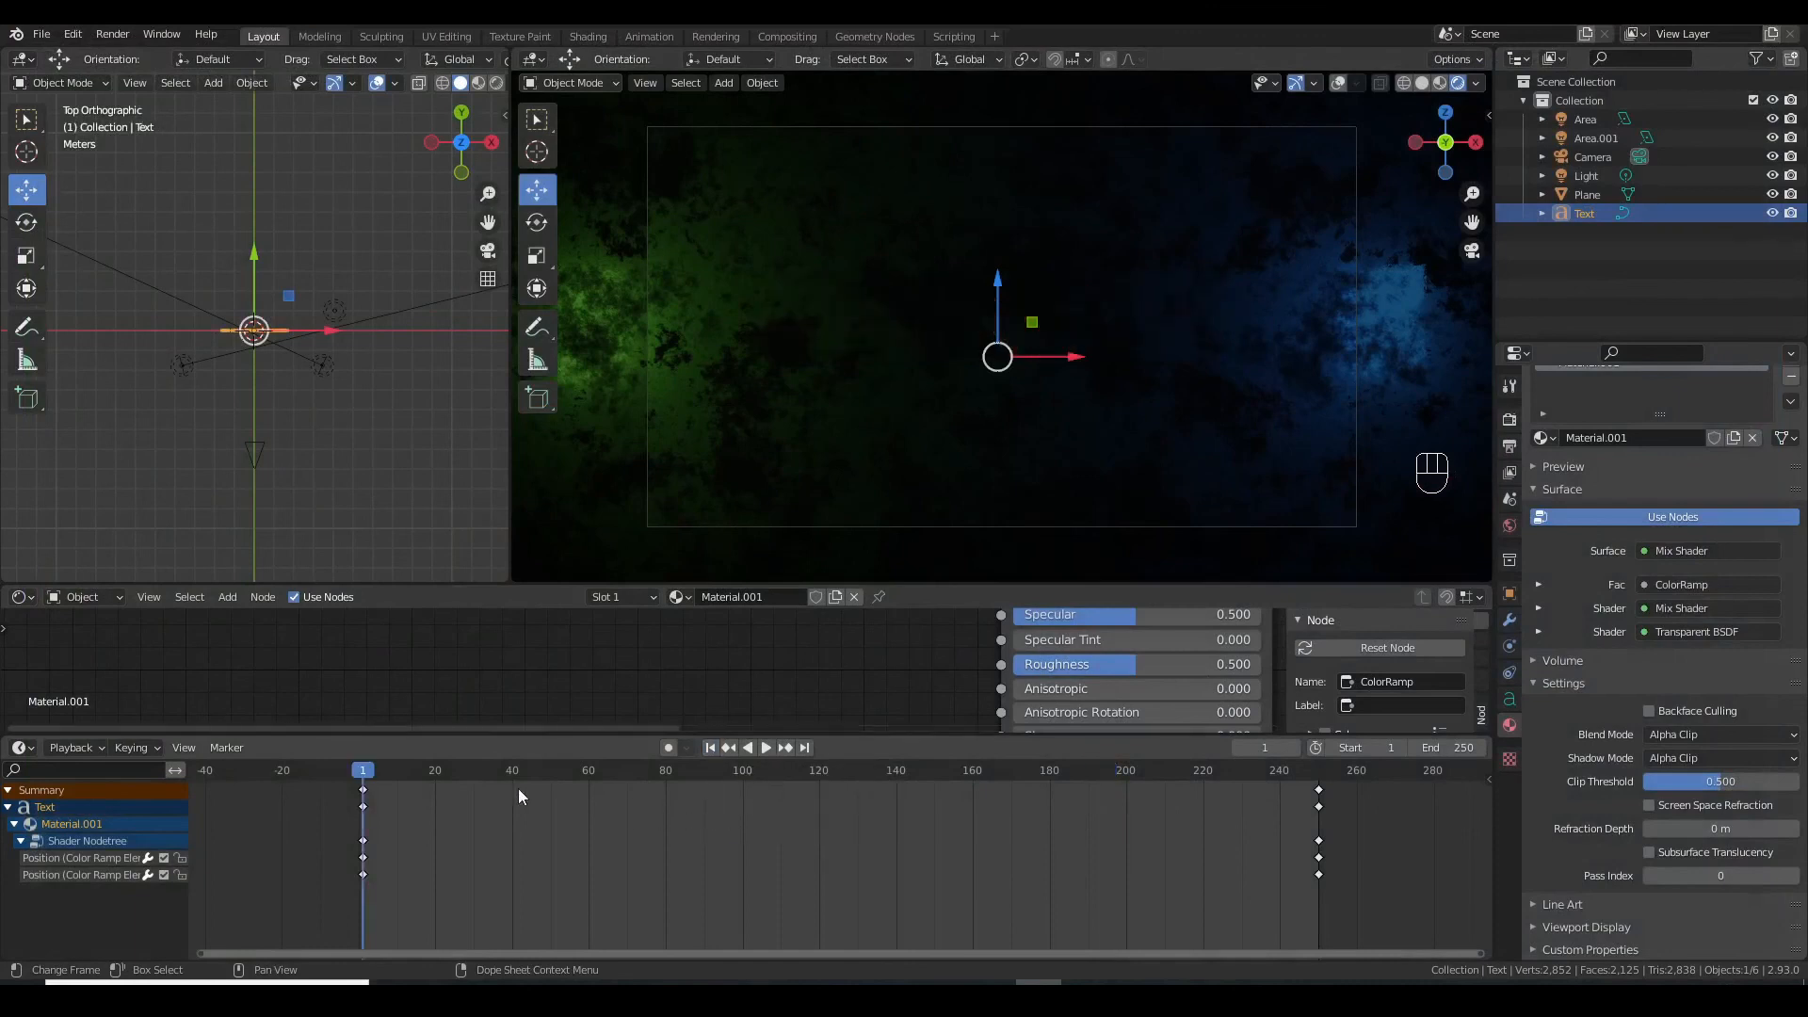
pyautogui.press('space')
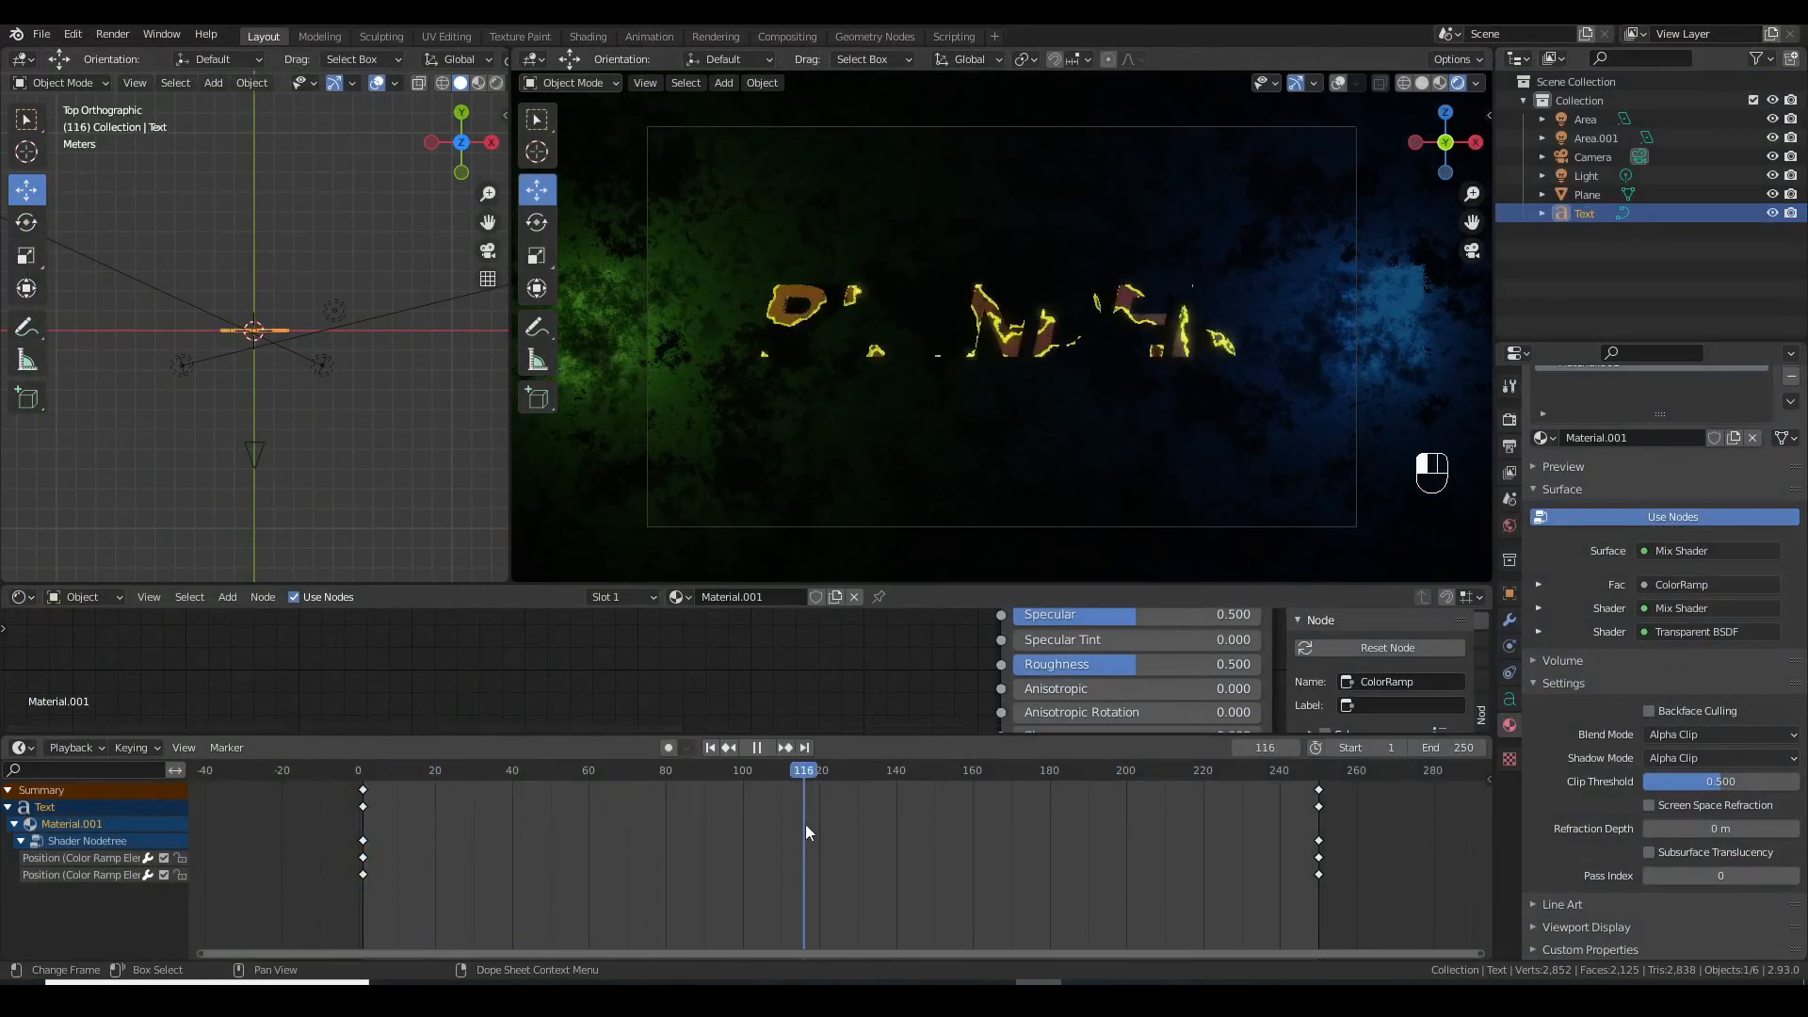
pyautogui.click(686, 834)
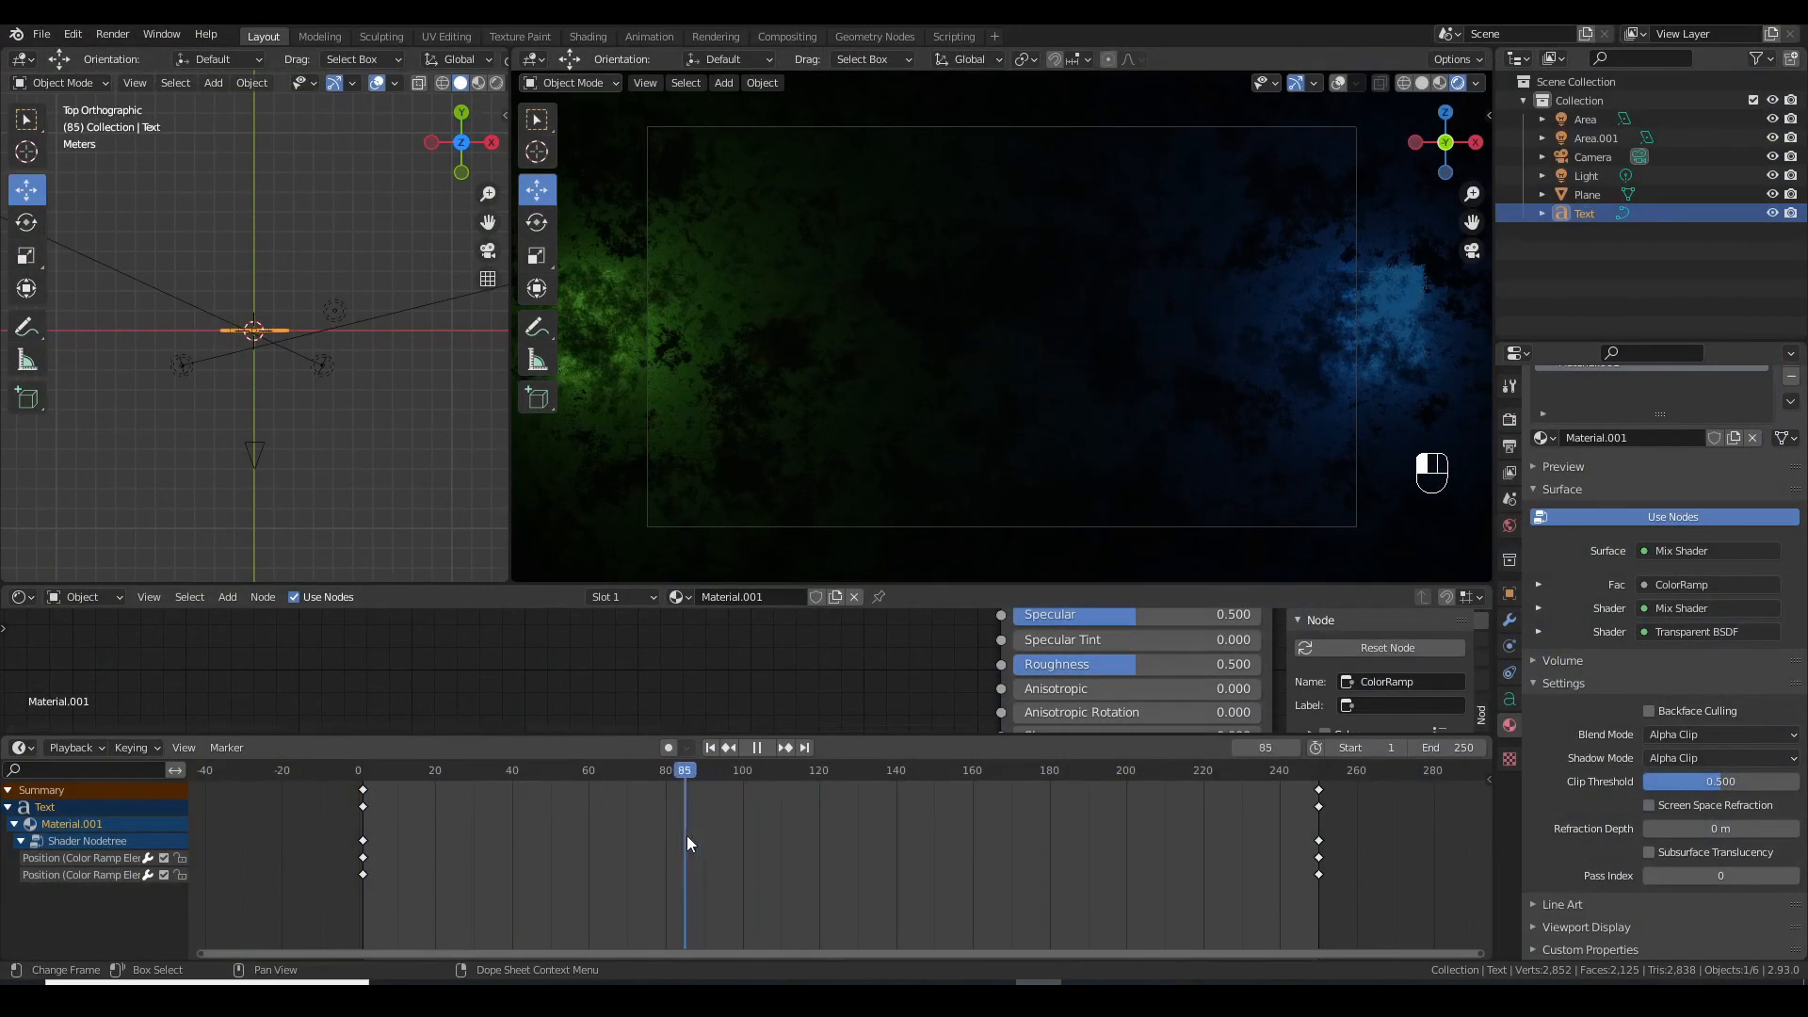
pyautogui.moveTo(685, 801); pyautogui.dragTo(762, 775)
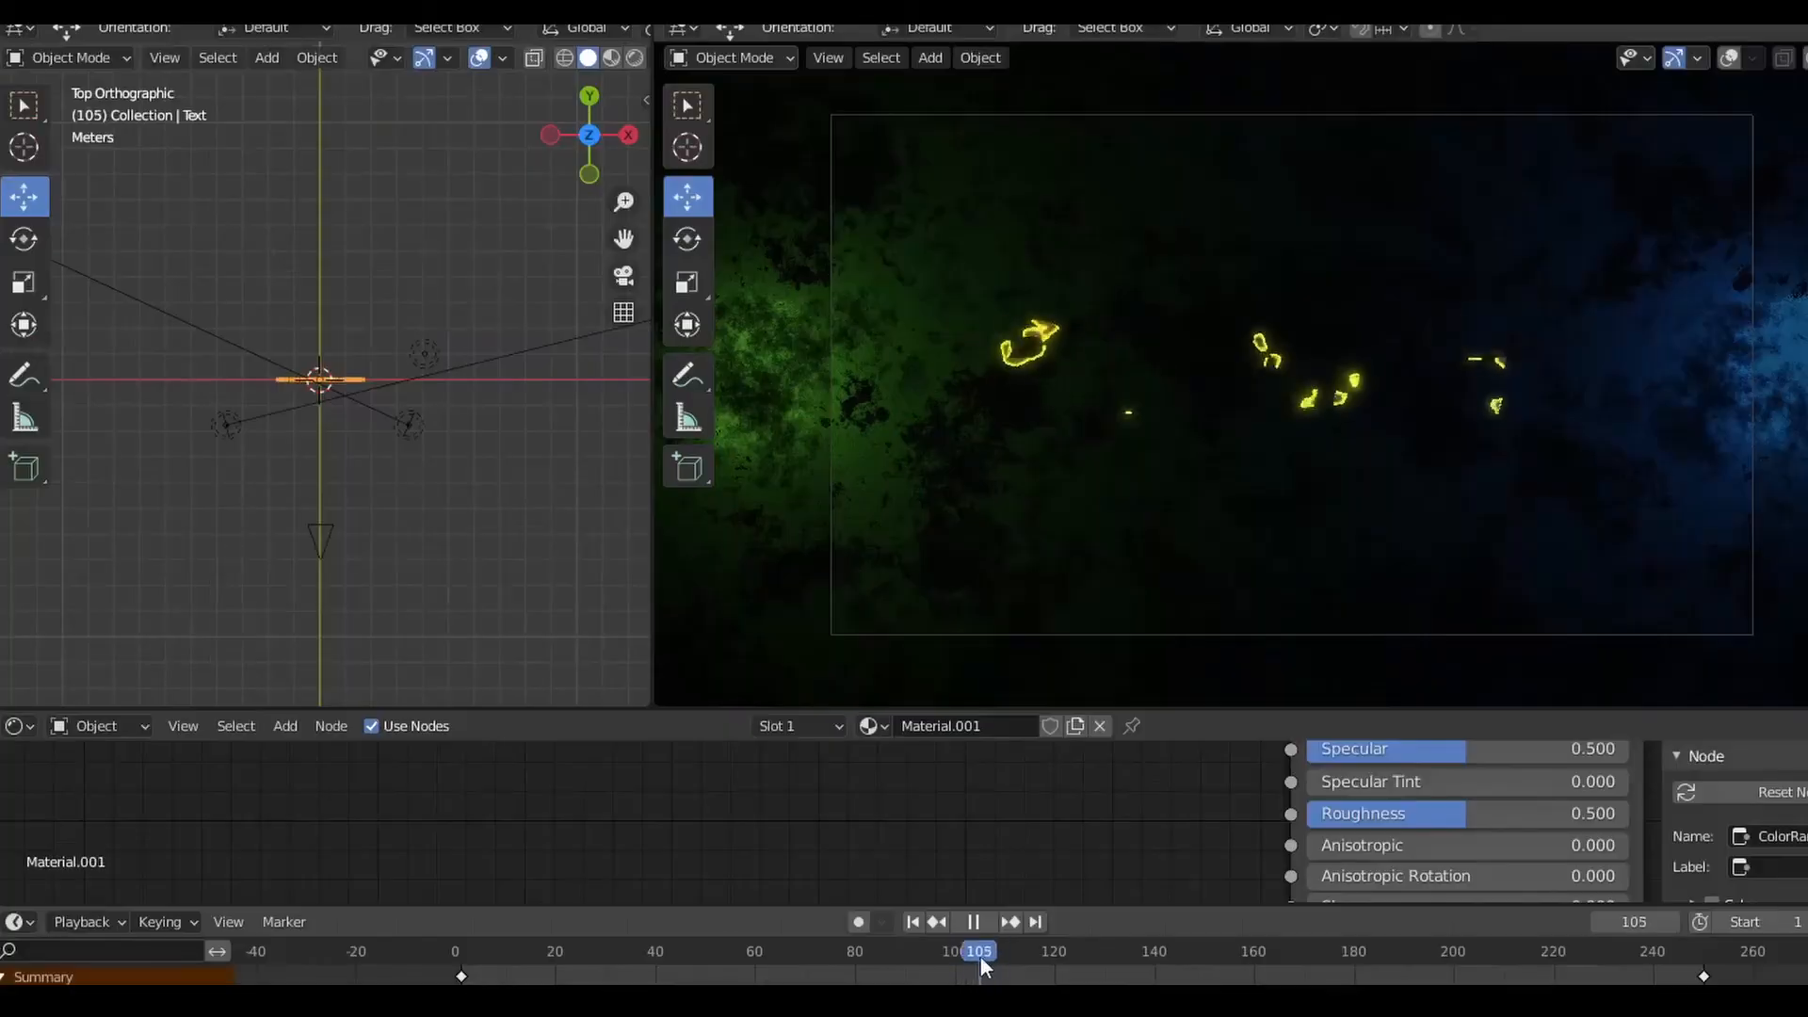
pyautogui.moveTo(980, 956); pyautogui.dragTo(912, 964)
pyautogui.click(1763, 922)
pyautogui.write('90')
pyautogui.press('Return')
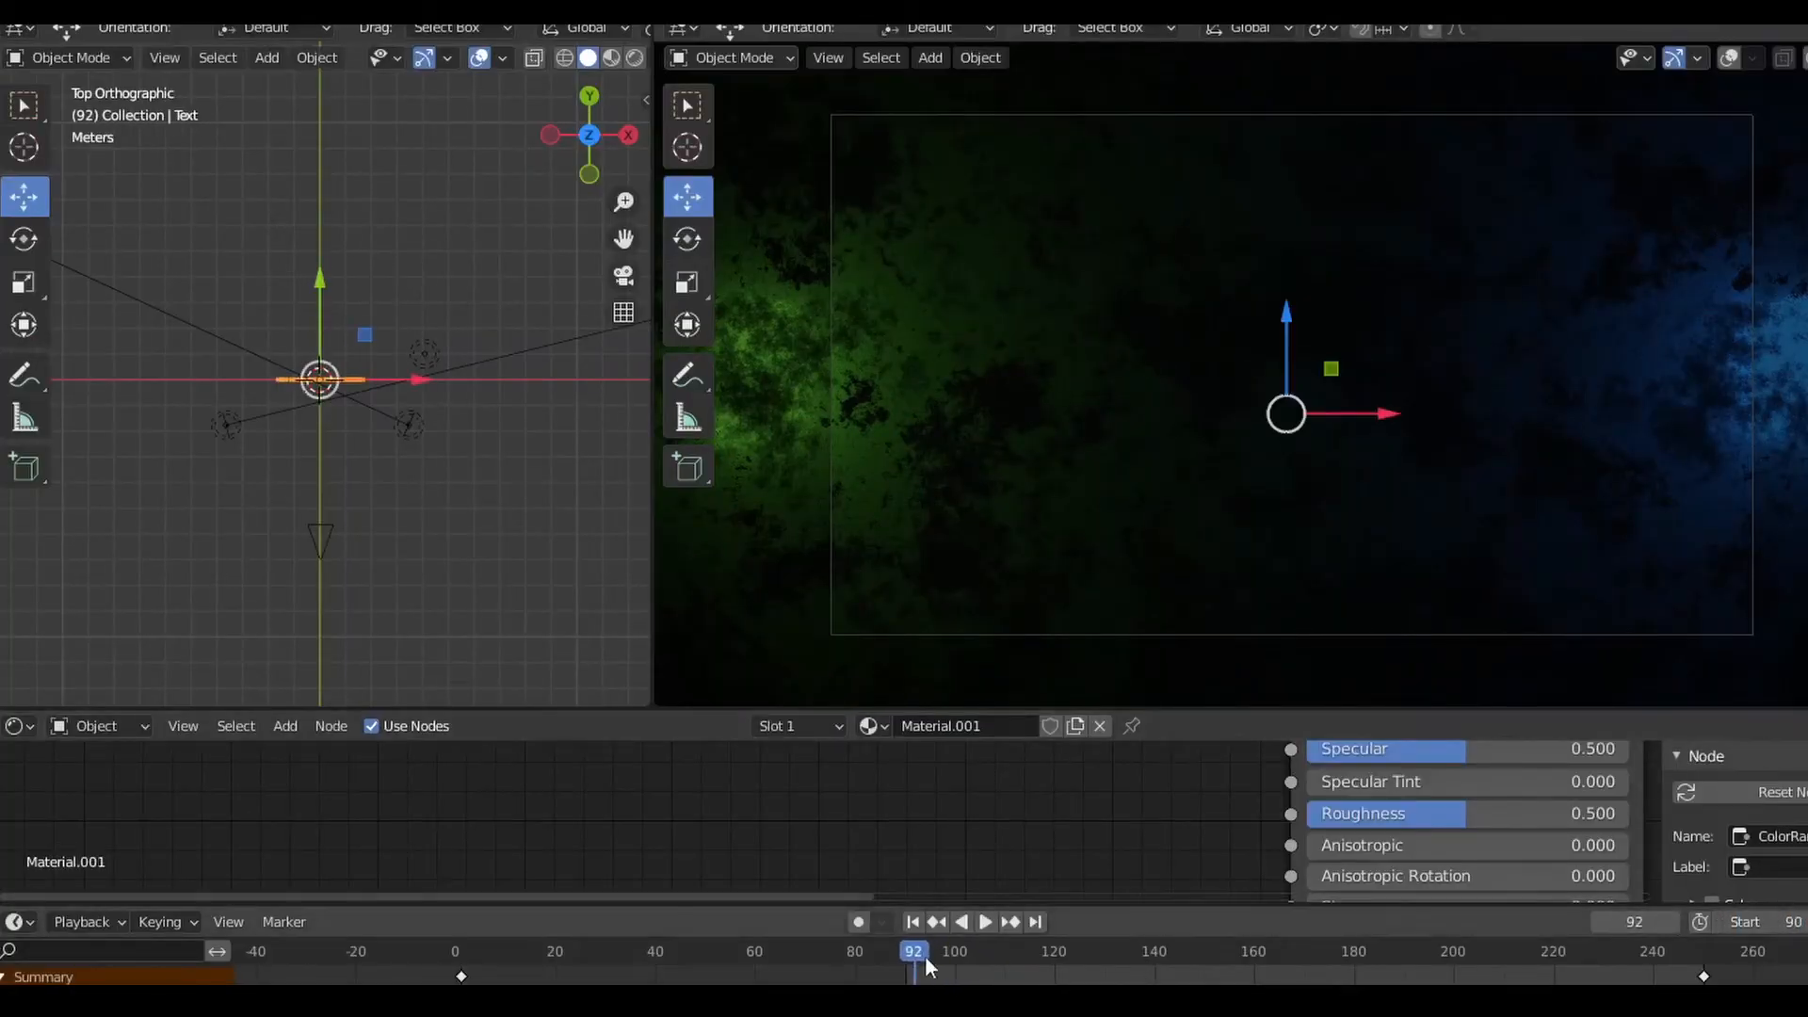
# Set the animation's end frame to 200, play the shortened range and park the playhead at frame 165
pyautogui.press('space')
pyautogui.press('space')
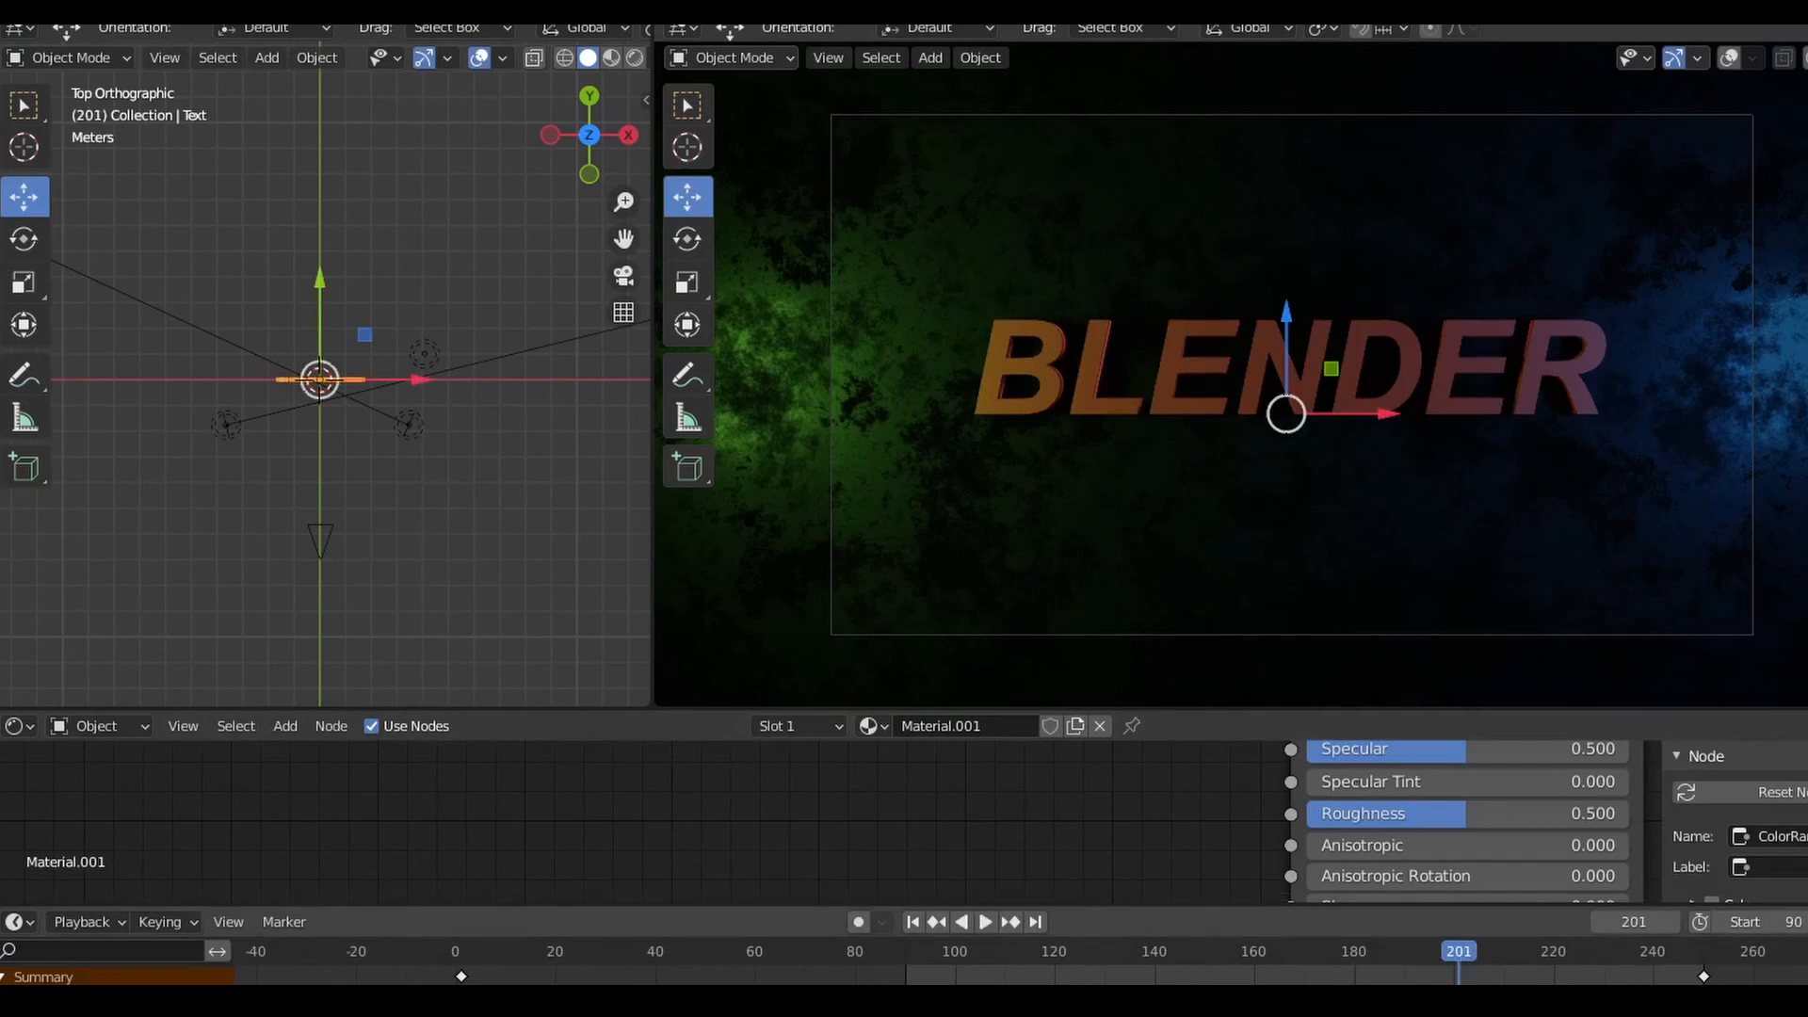
pyautogui.click(985, 922)
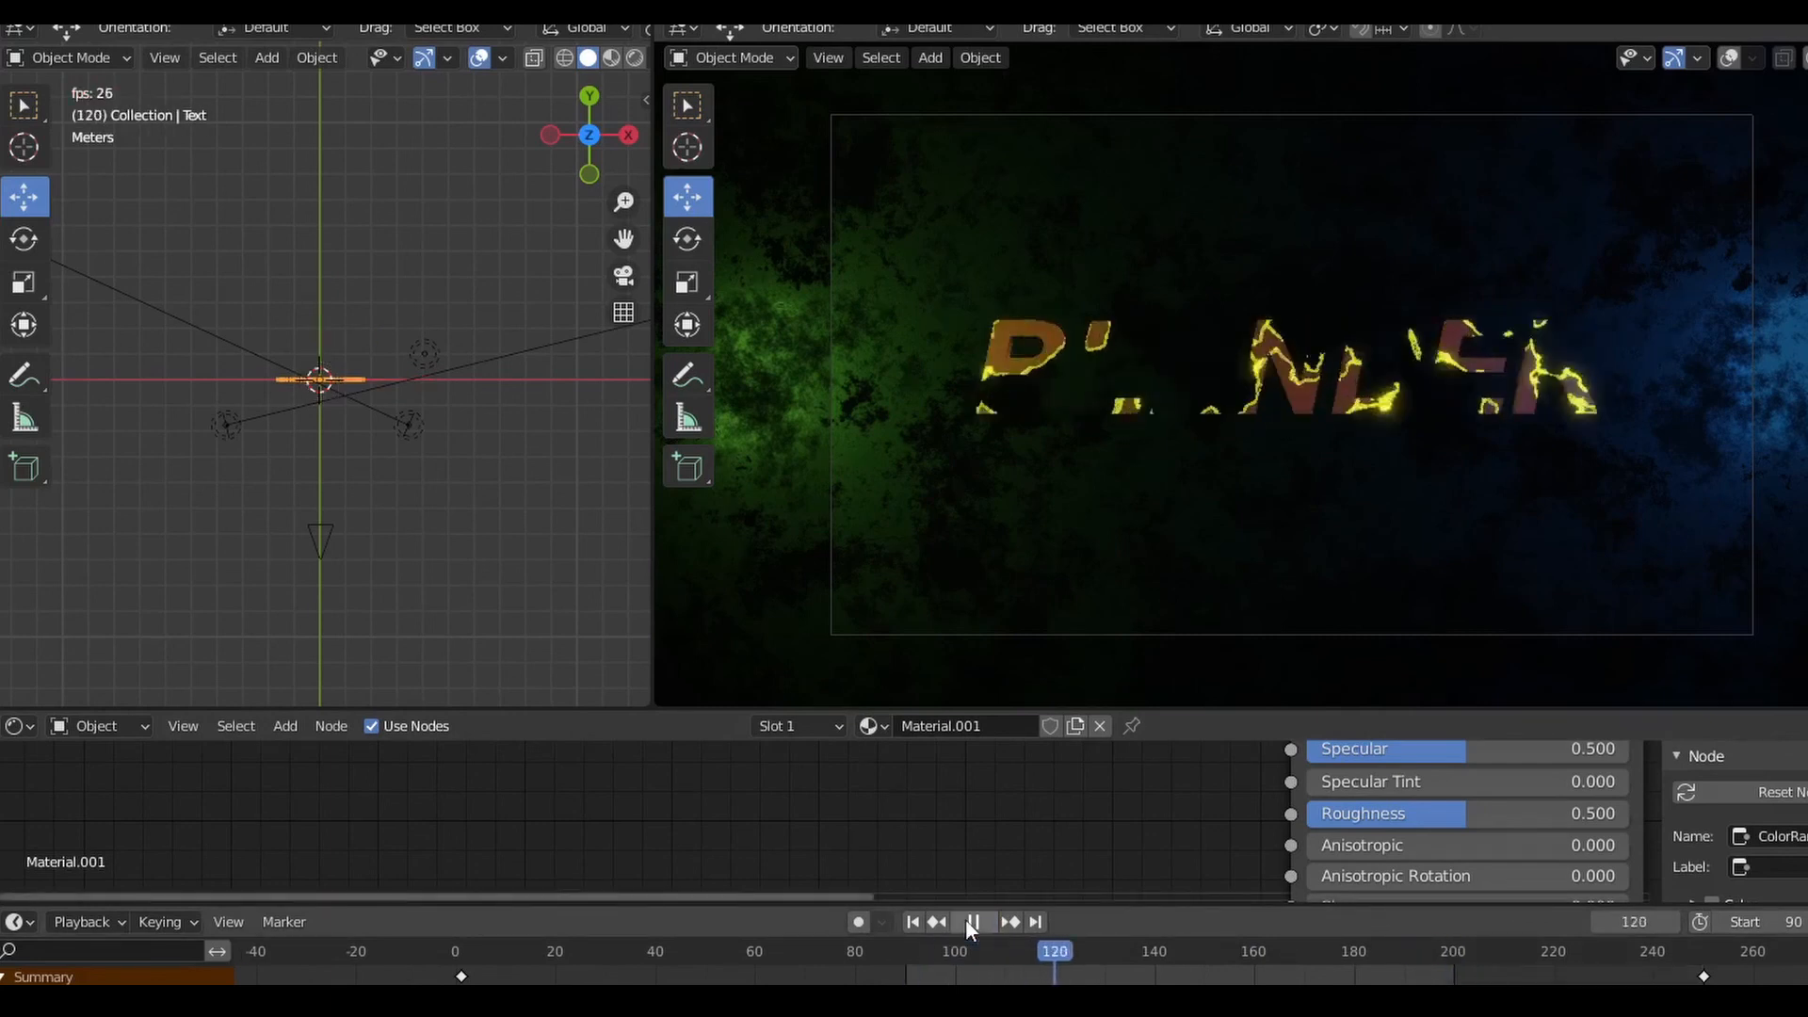
pyautogui.click(967, 921)
pyautogui.moveTo(912, 949); pyautogui.dragTo(1279, 955)
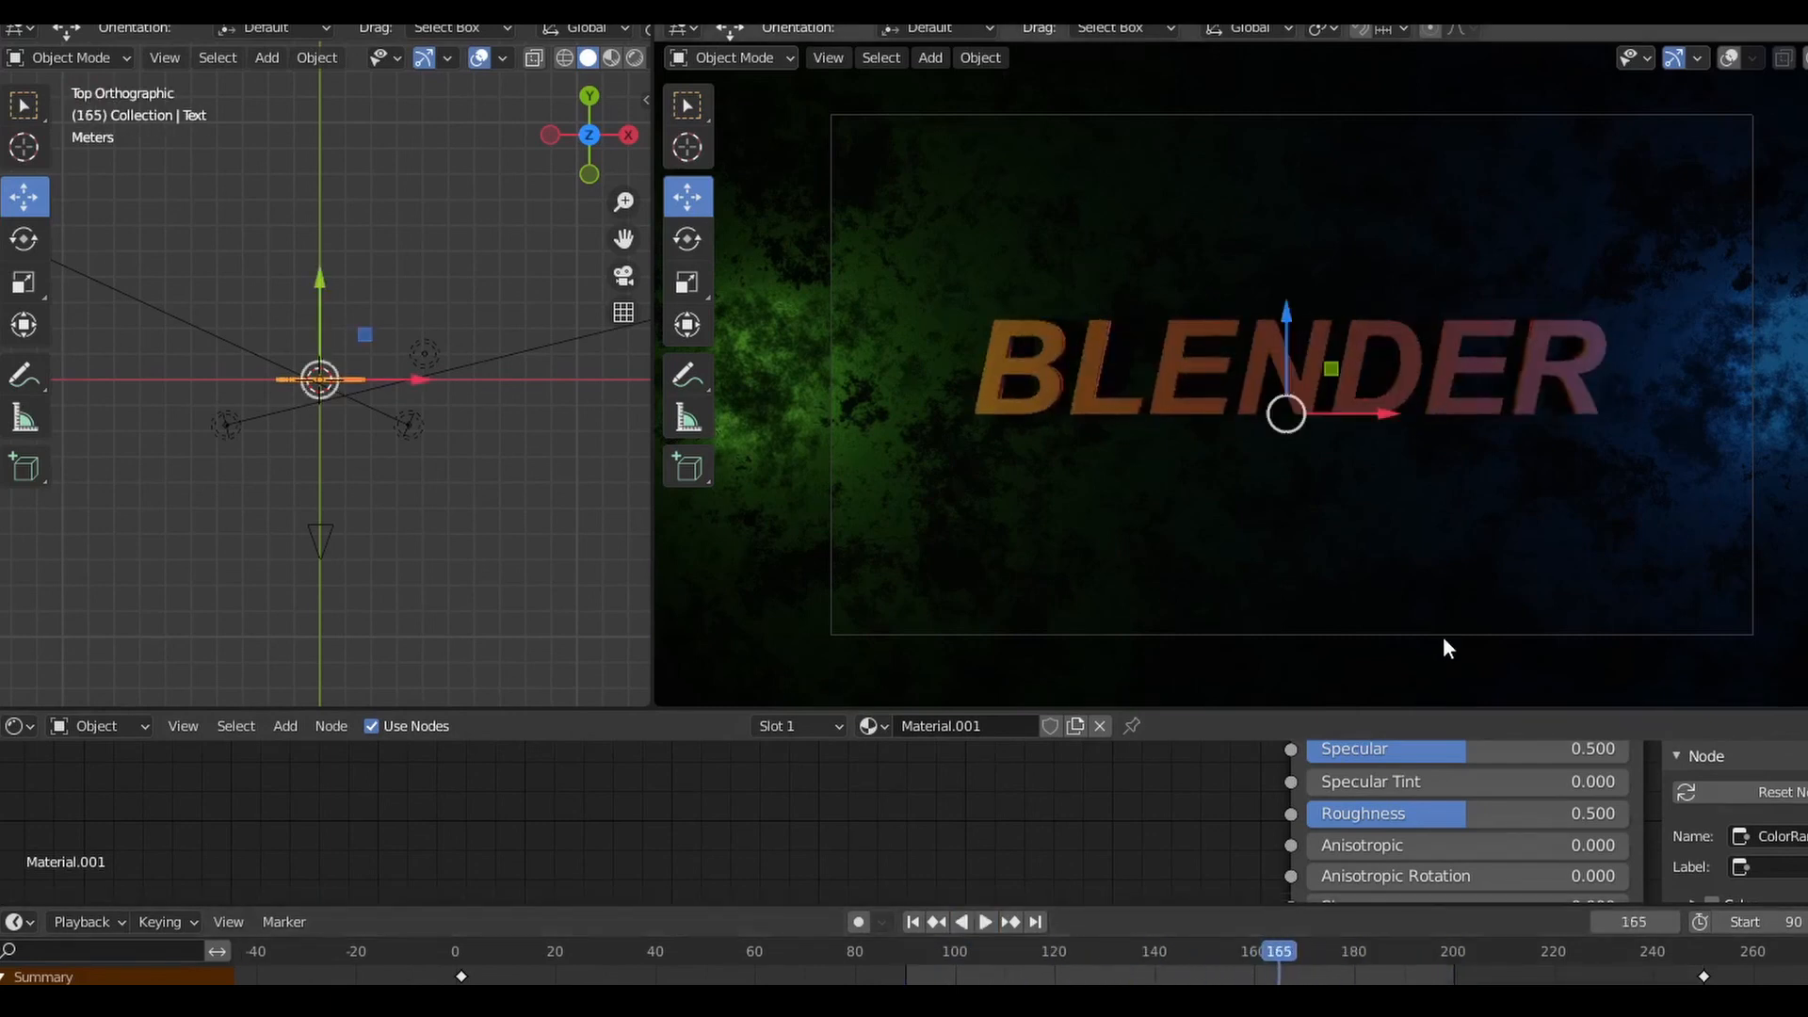
# Turn the camera view's overlays back on and move the camera closer to the text along Y, checking the framing in playback
pyautogui.click(1443, 635)
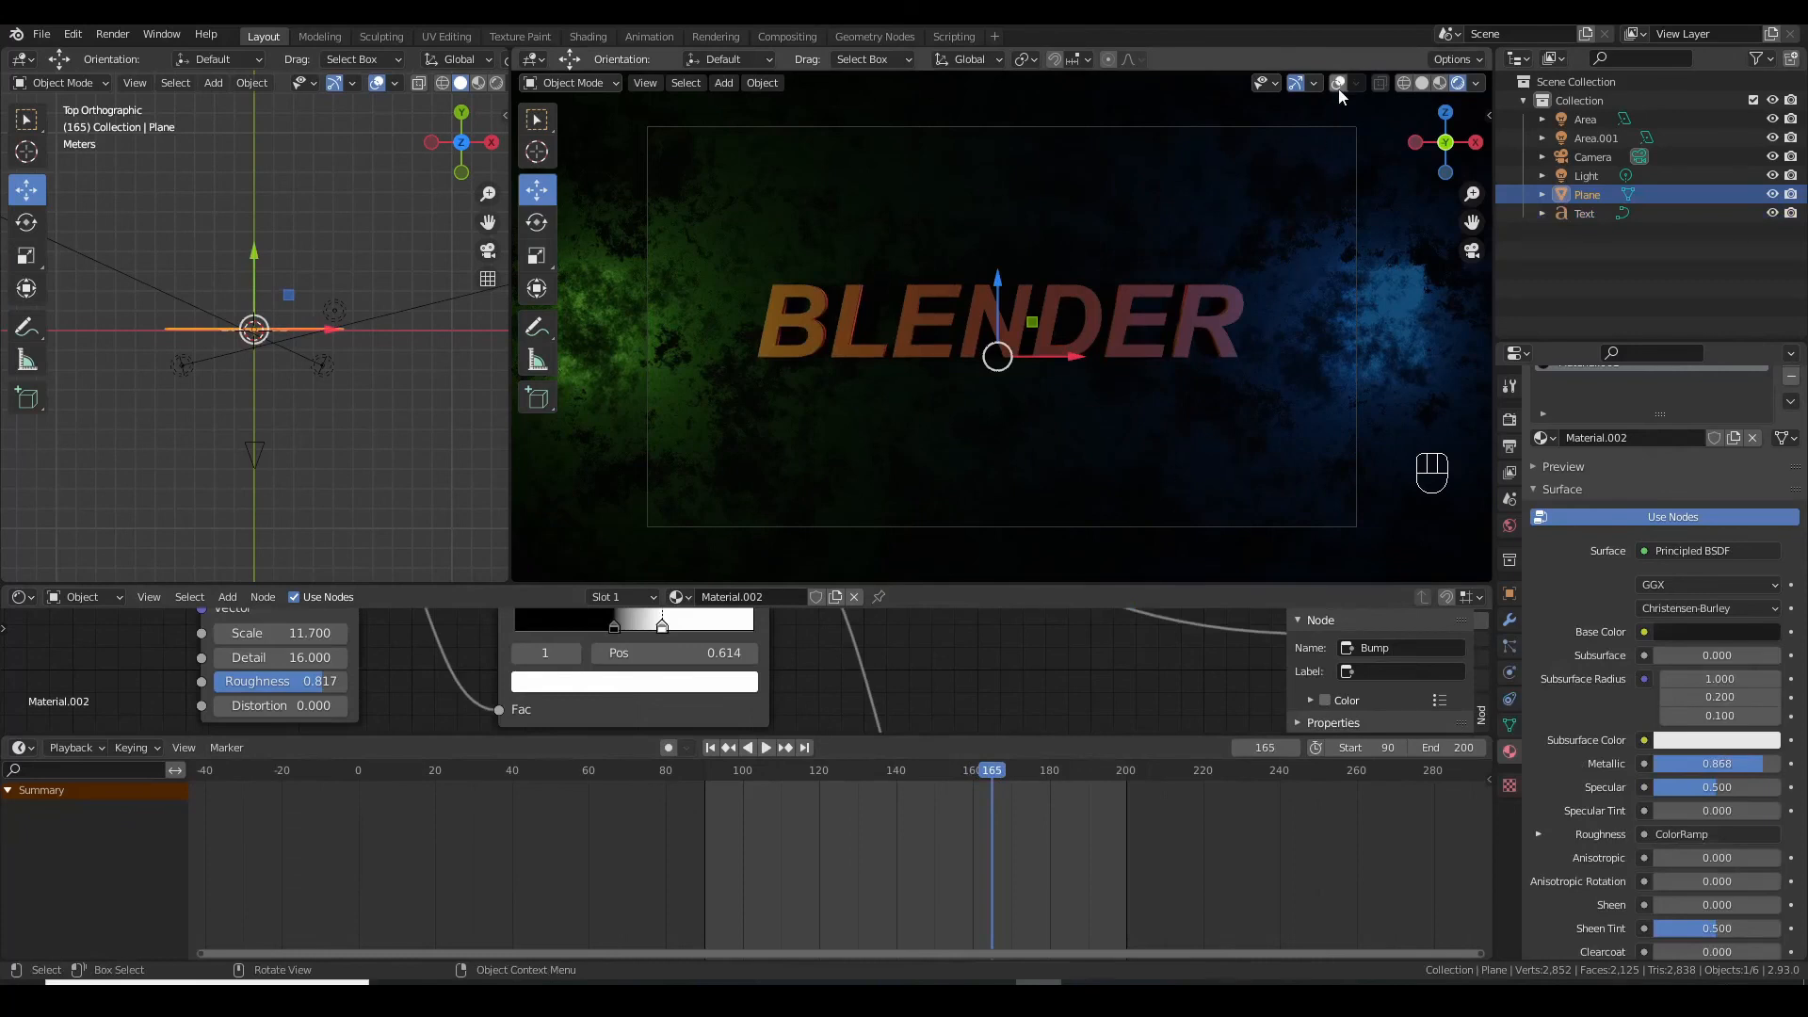
pyautogui.click(1339, 84)
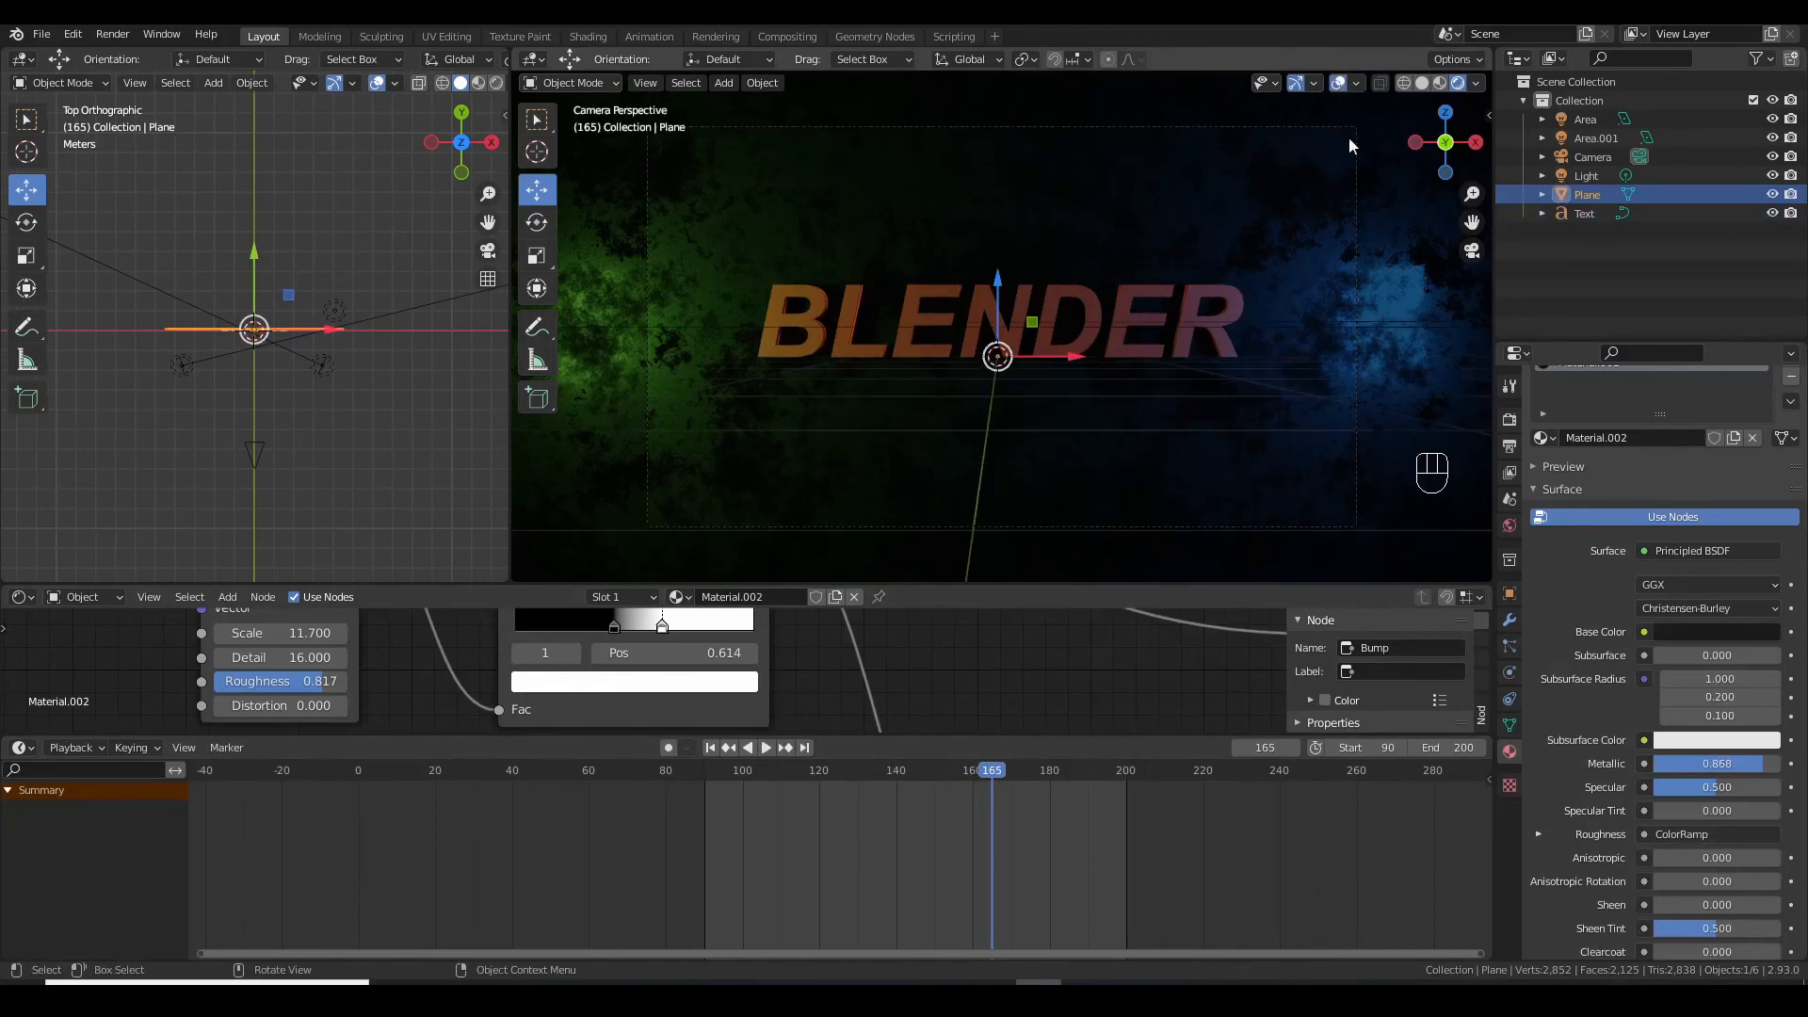
pyautogui.click(1357, 176)
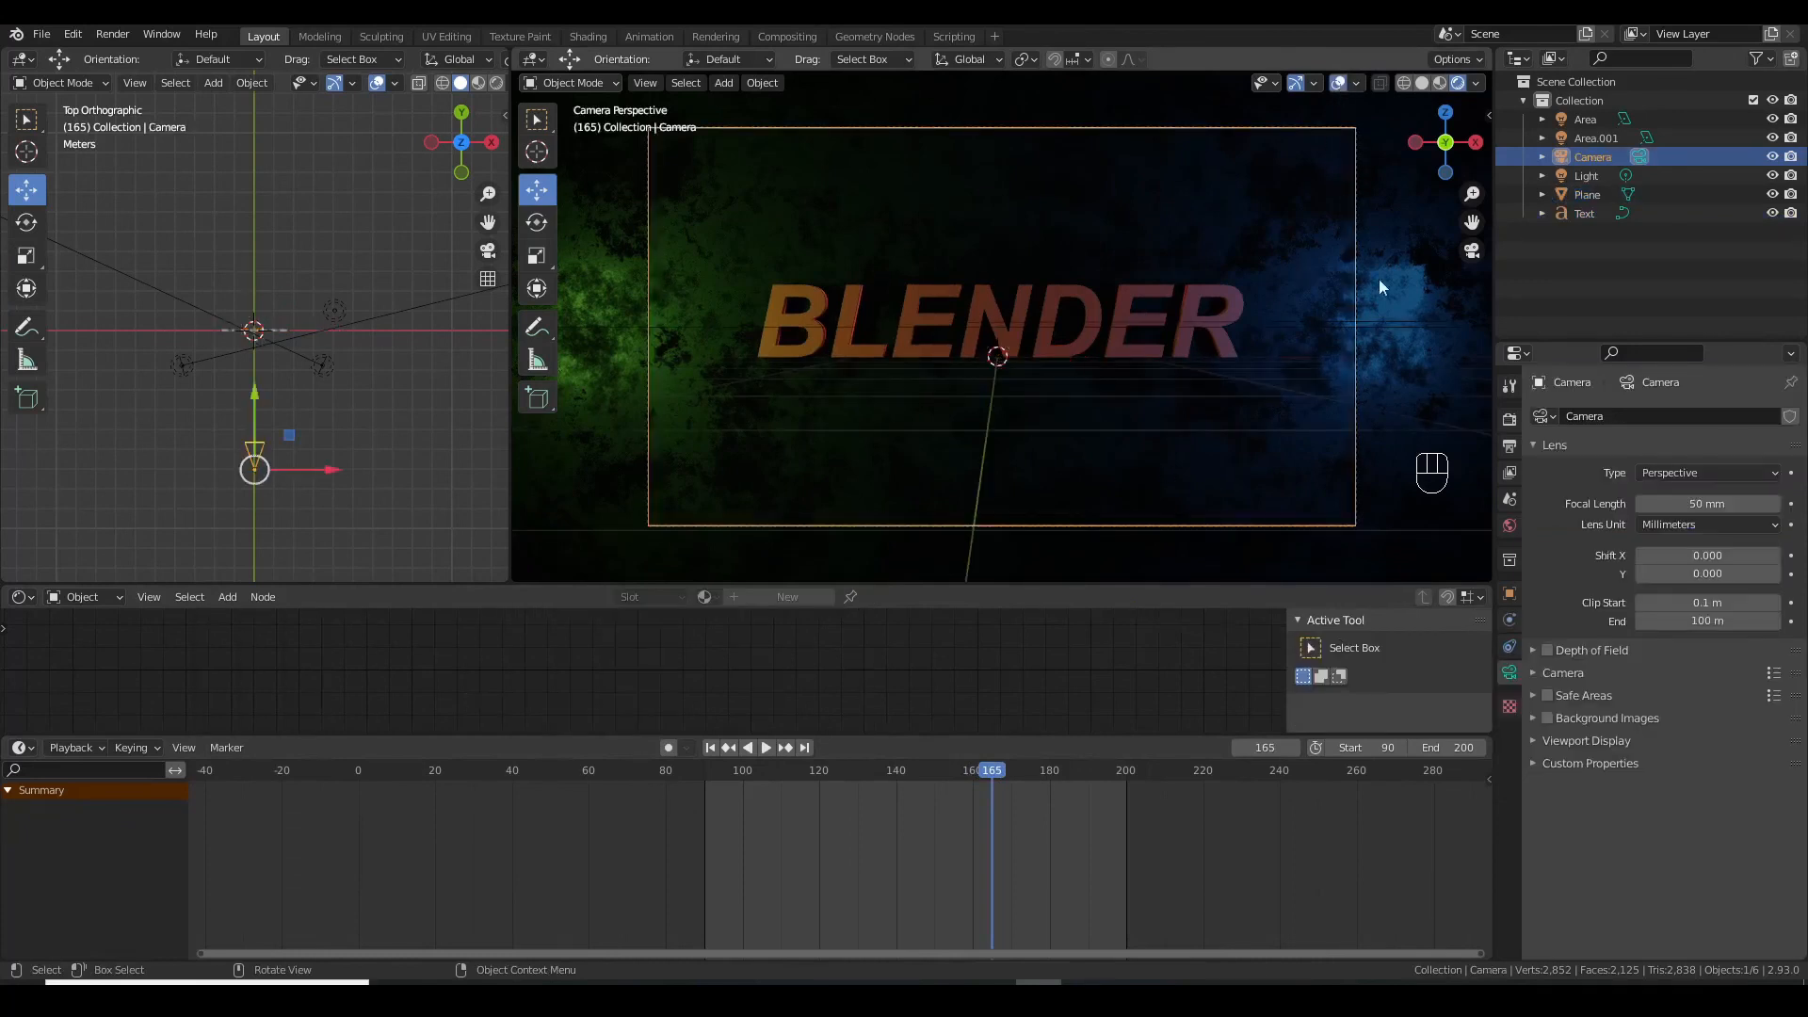
pyautogui.click(1509, 593)
pyautogui.moveTo(1698, 490); pyautogui.dragTo(1789, 490)
pyautogui.click(712, 748)
pyautogui.click(768, 747)
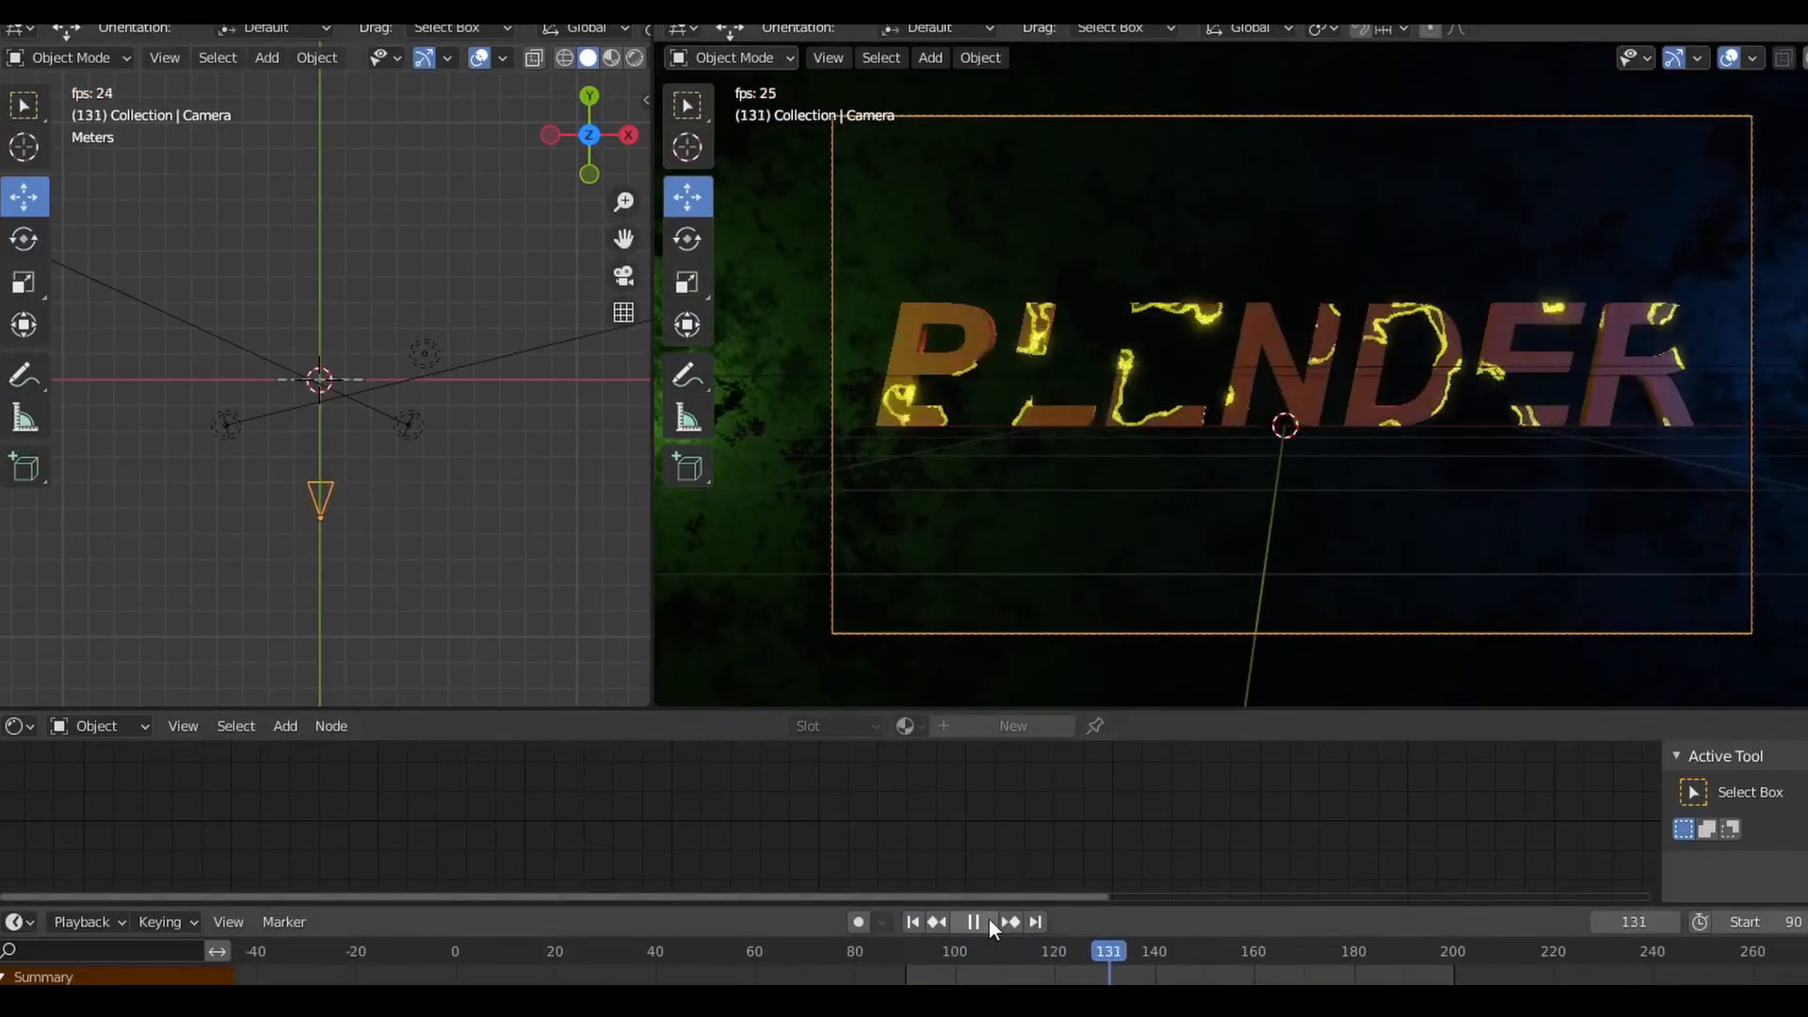
pyautogui.click(984, 919)
# Set the text material's Metallic to 0.427 and Roughness to 0.295, and go to frame 173
pyautogui.click(1284, 419)
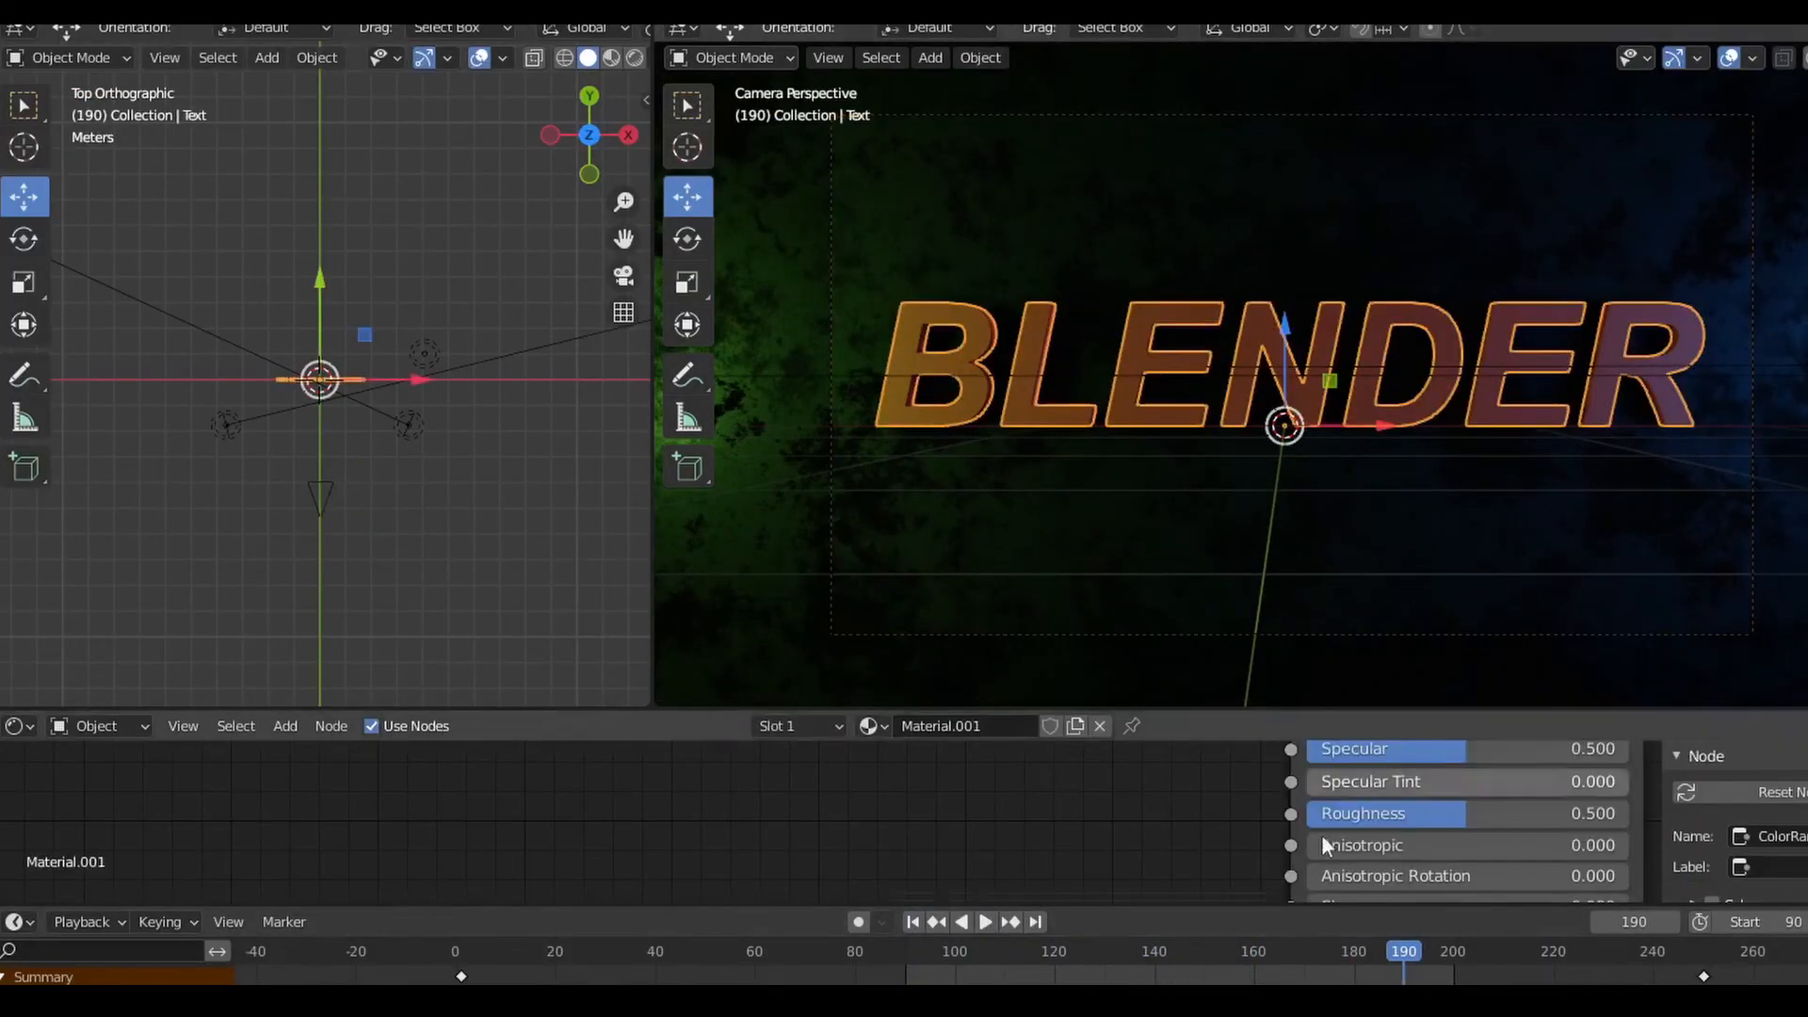
pyautogui.scroll(-2, 1292, 819)
pyautogui.moveTo(1210, 953); pyautogui.dragTo(1319, 956)
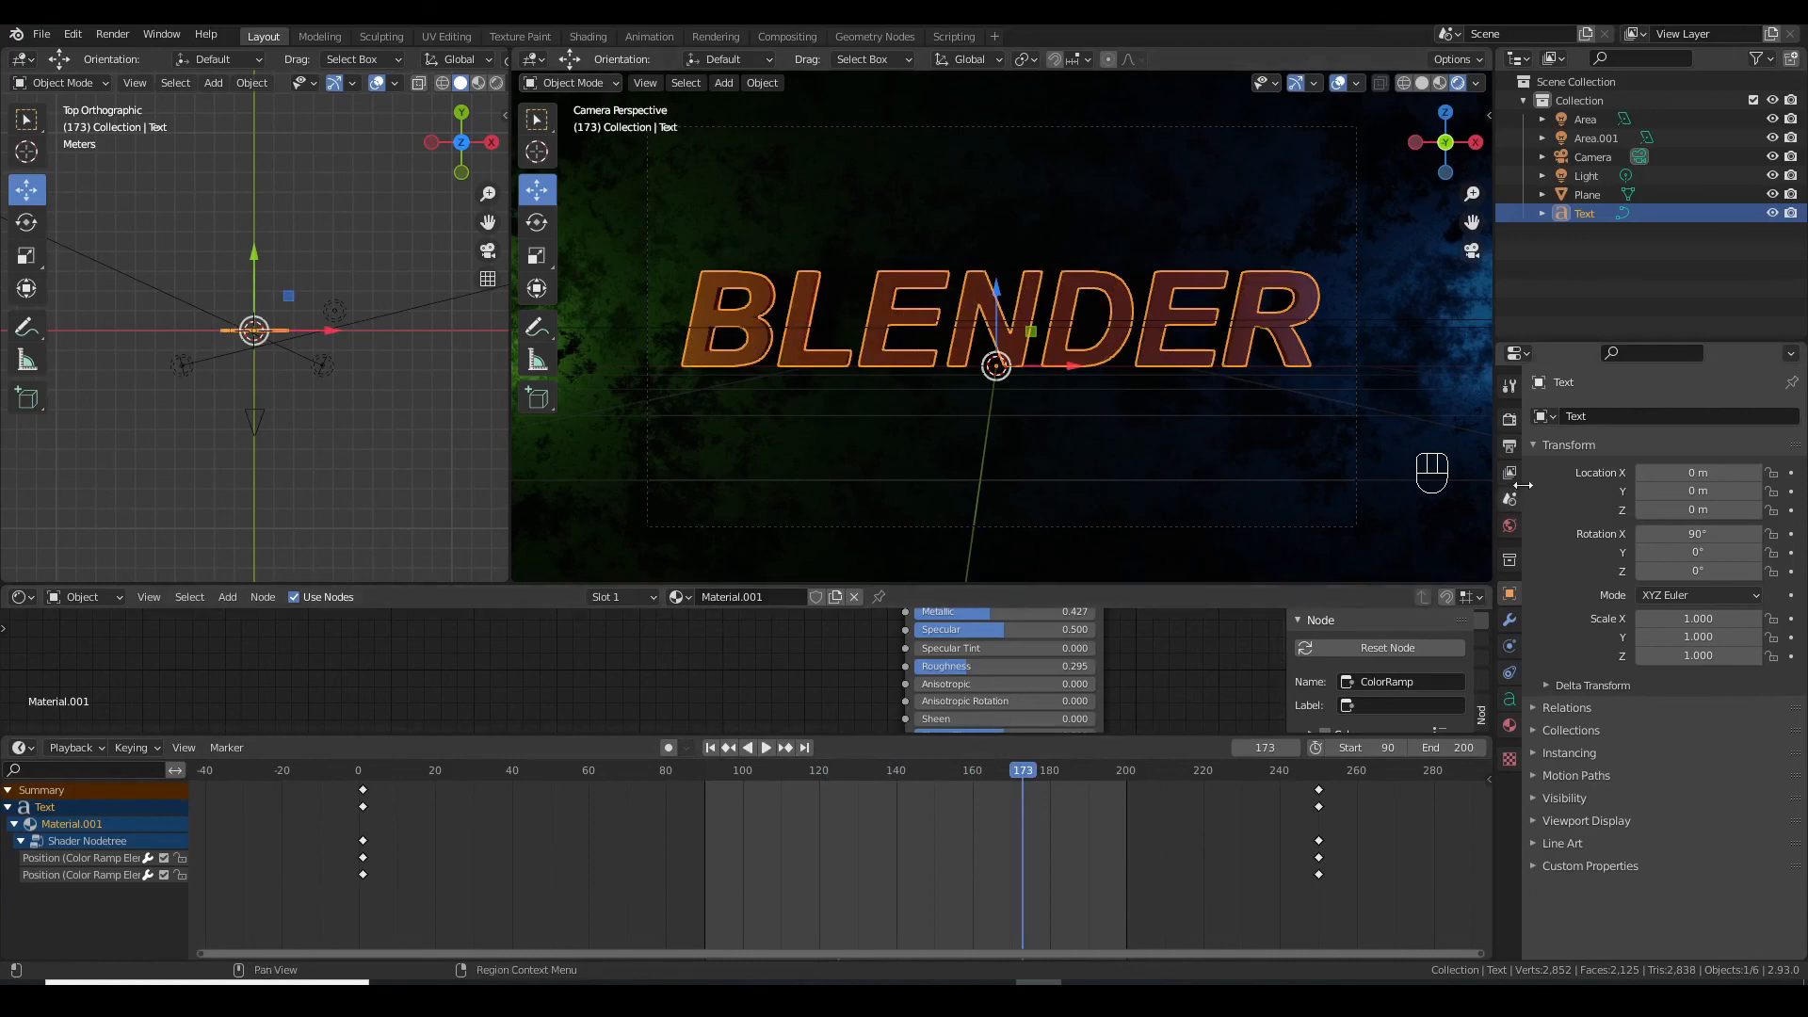
# Set the output frame rate to 25 fps and the output path to tEKS ANIMATION in the Downloads folder
pyautogui.click(1509, 447)
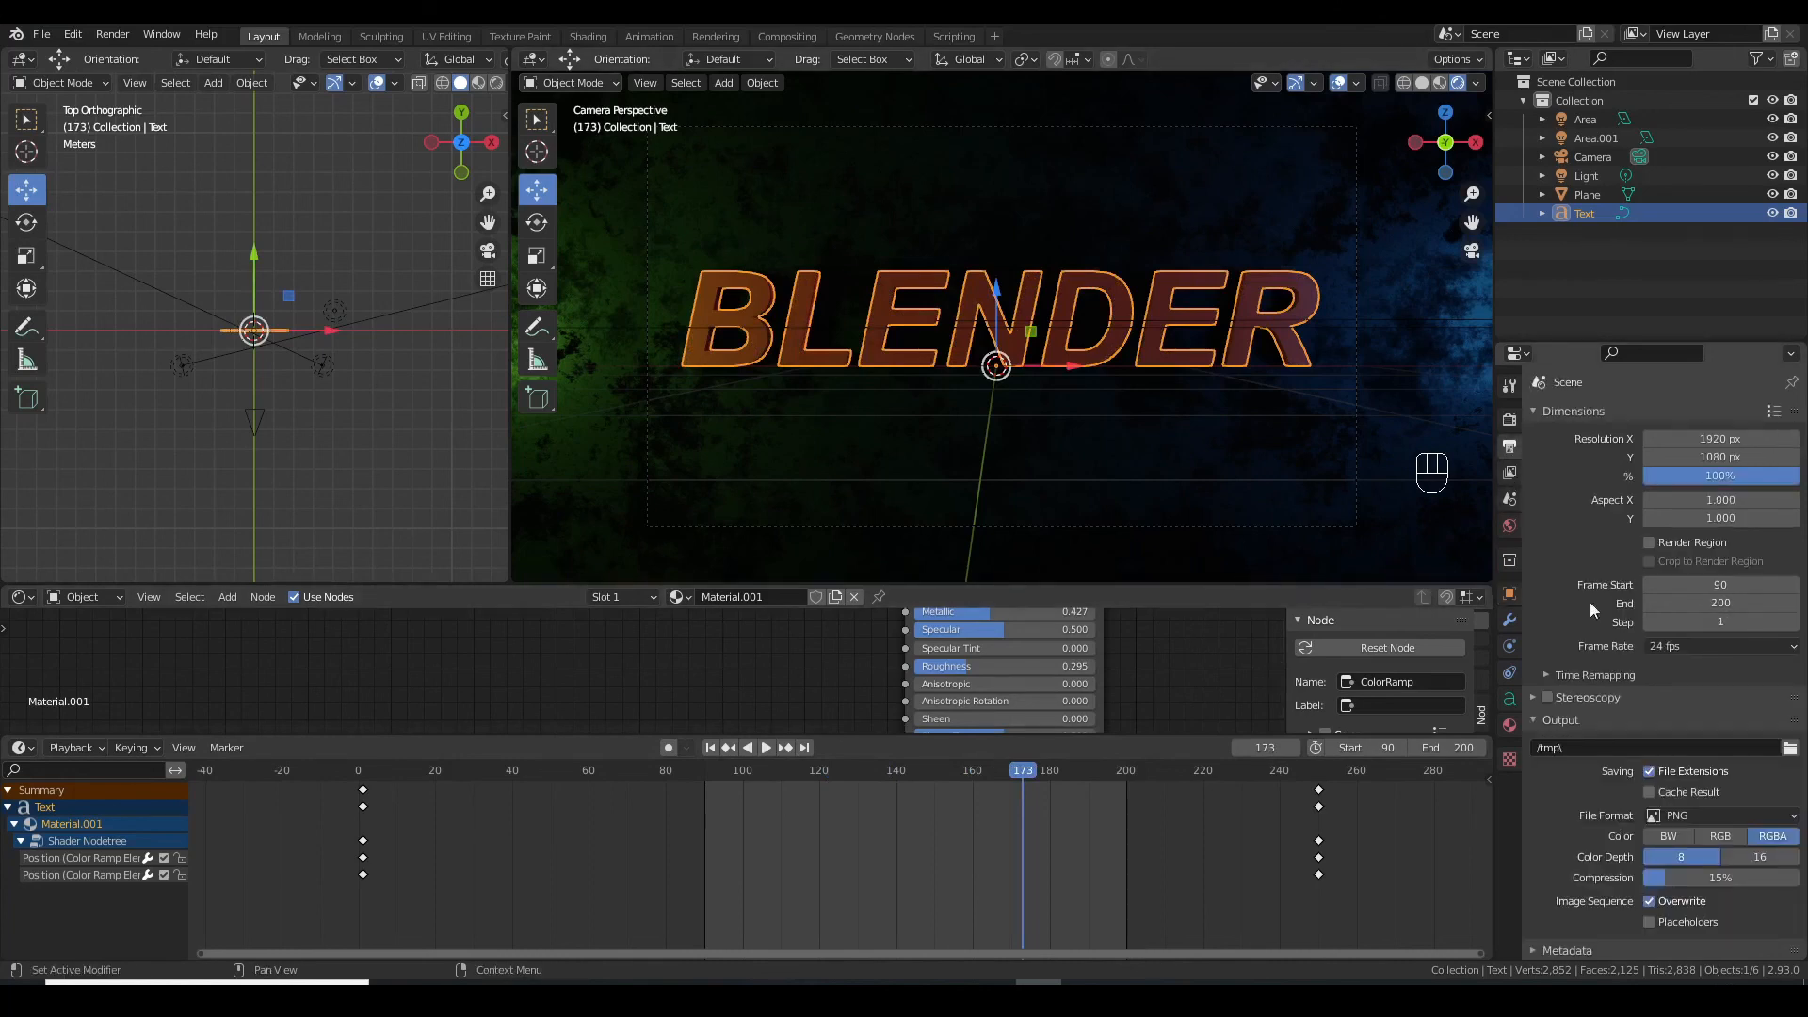
pyautogui.click(1710, 647)
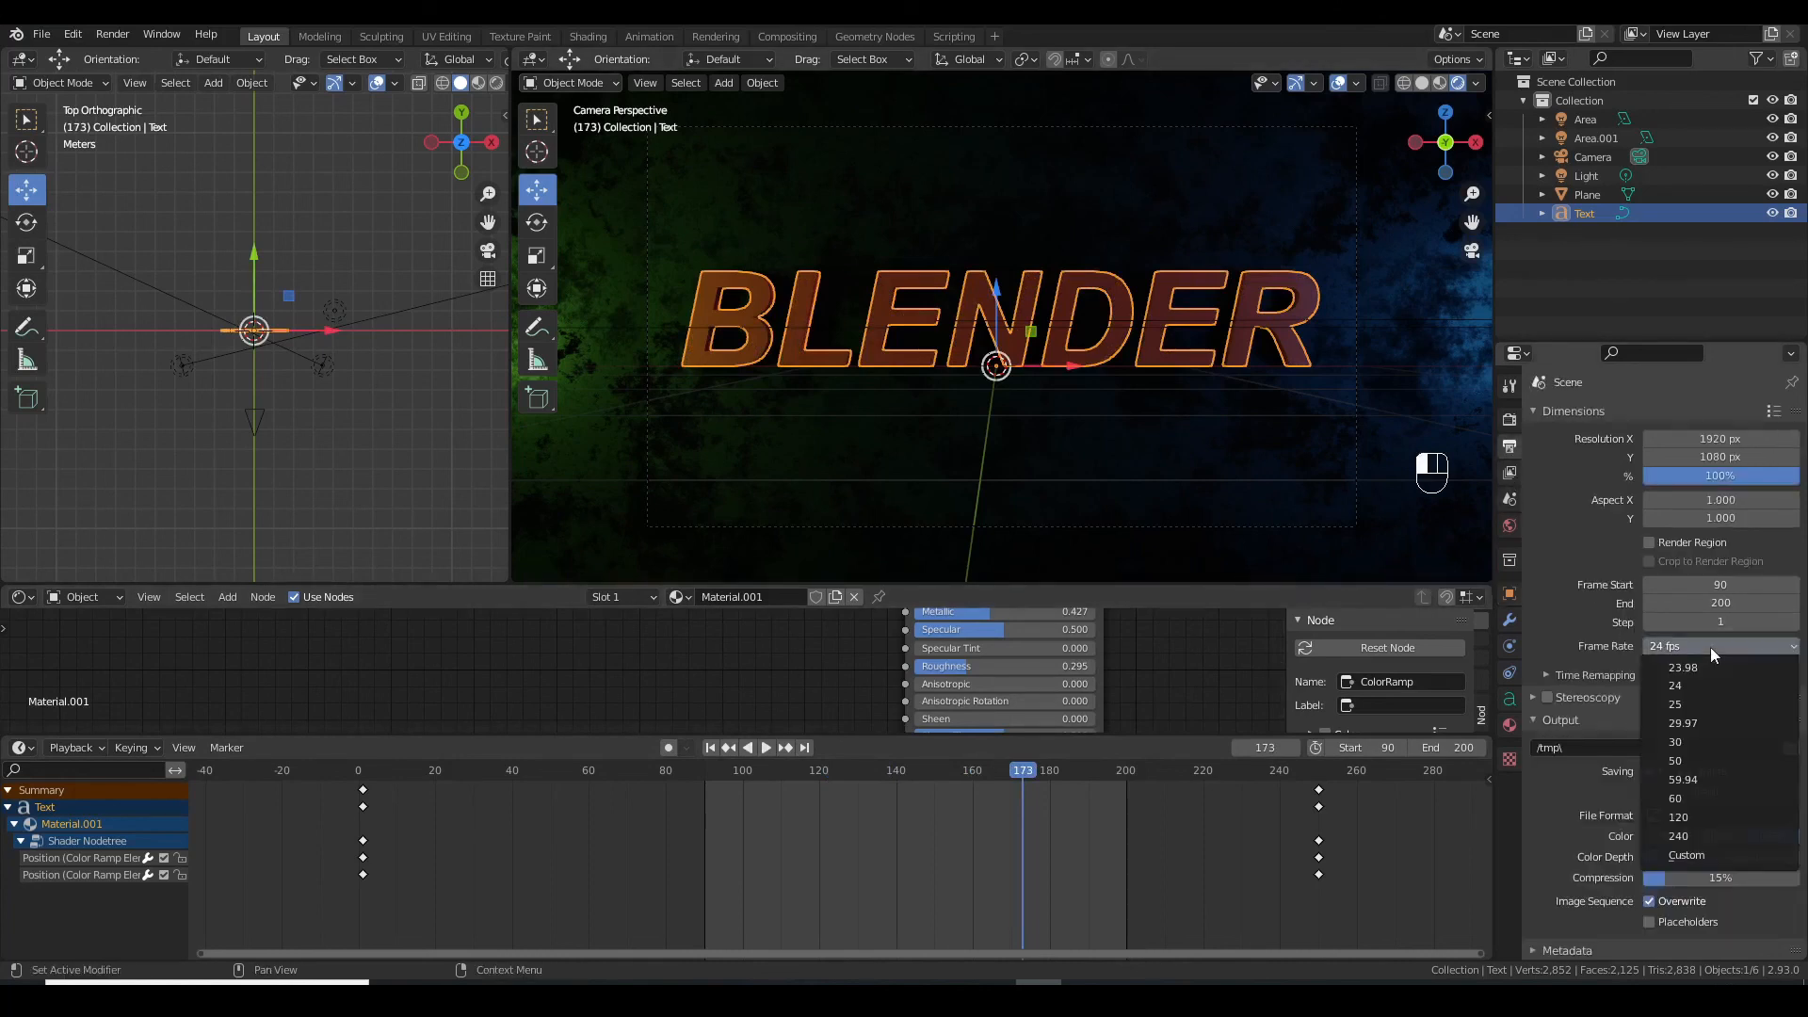
pyautogui.click(1709, 703)
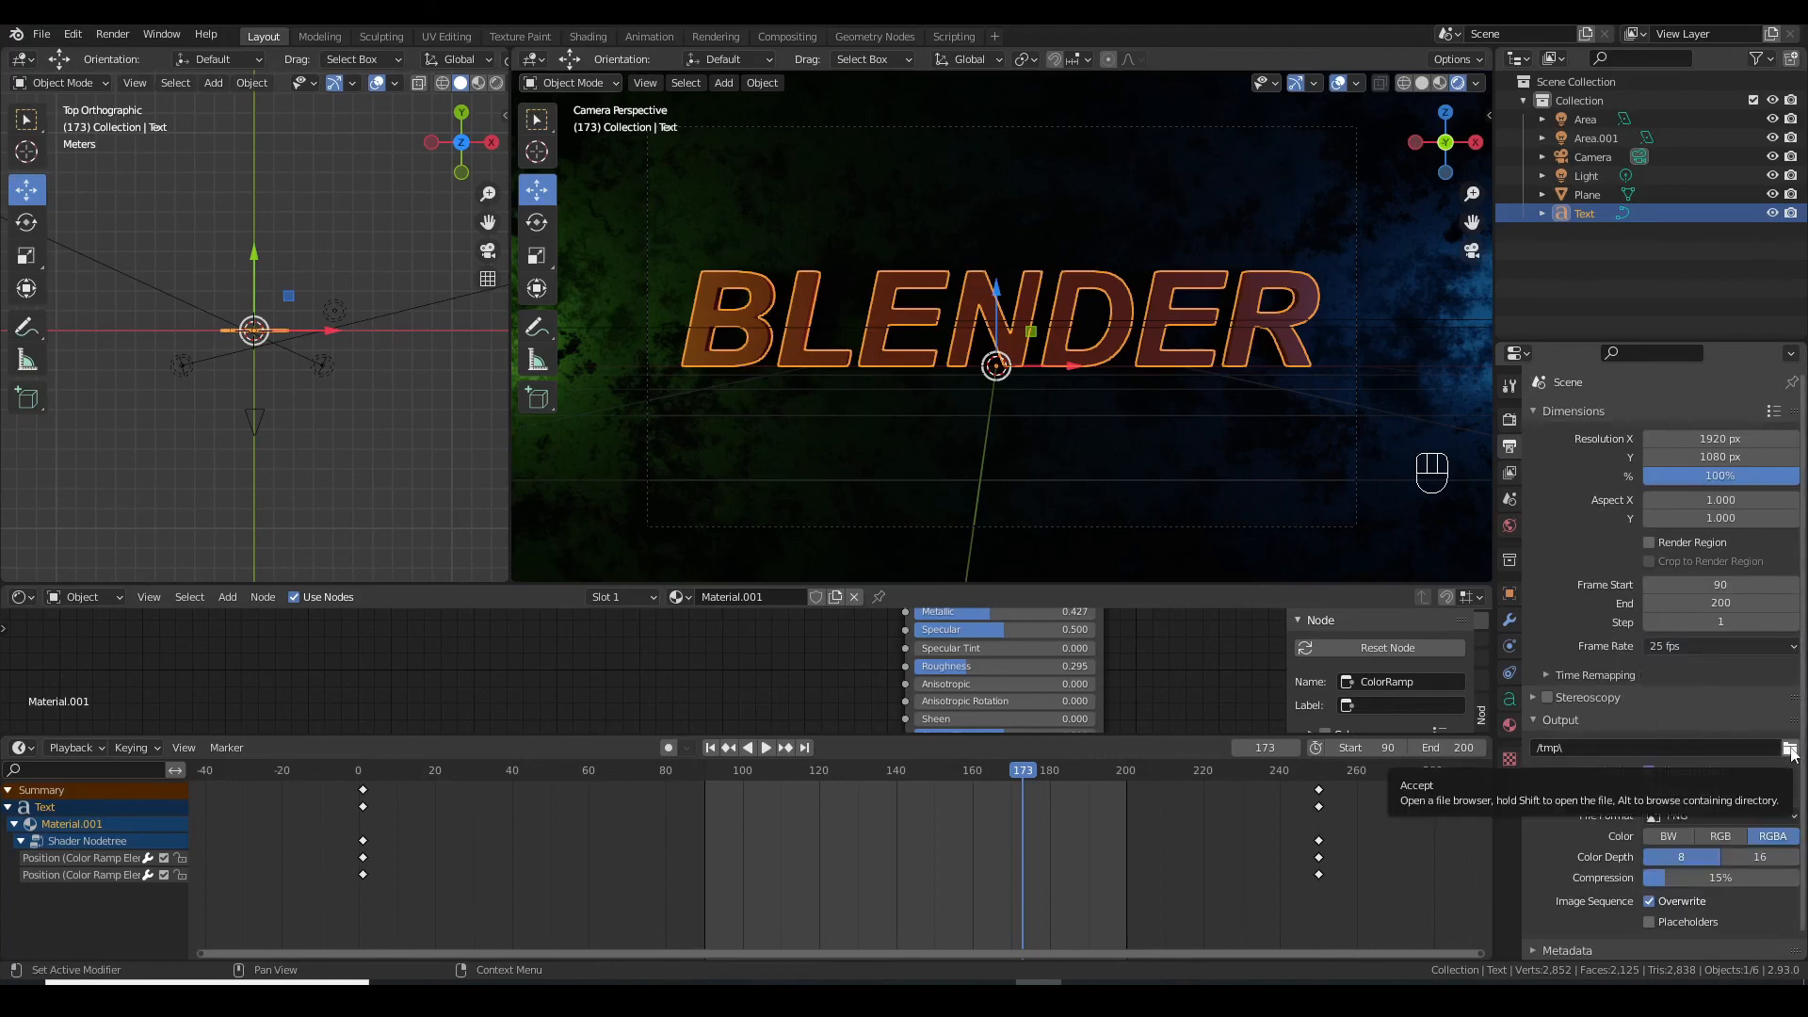
pyautogui.click(1789, 748)
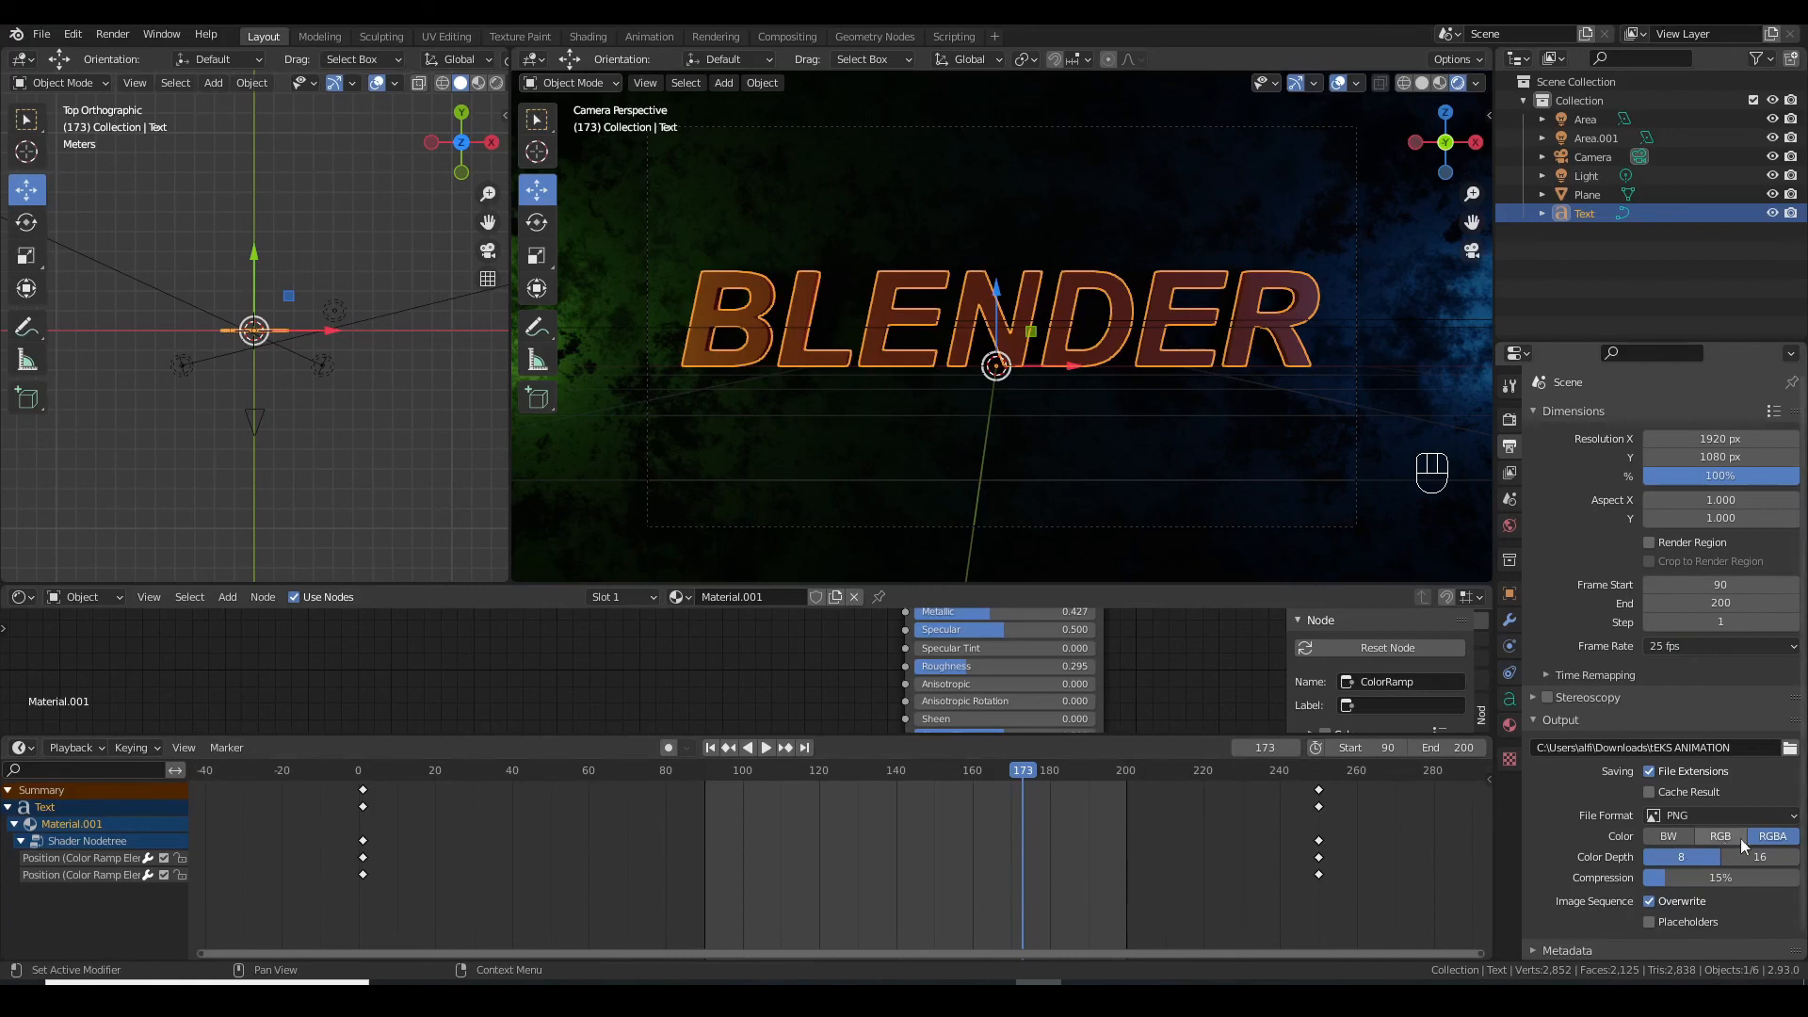
# Set the output file format to FFmpeg Video with the H264 in MP4 encoding preset and expand the encoding settings
pyautogui.click(1797, 817)
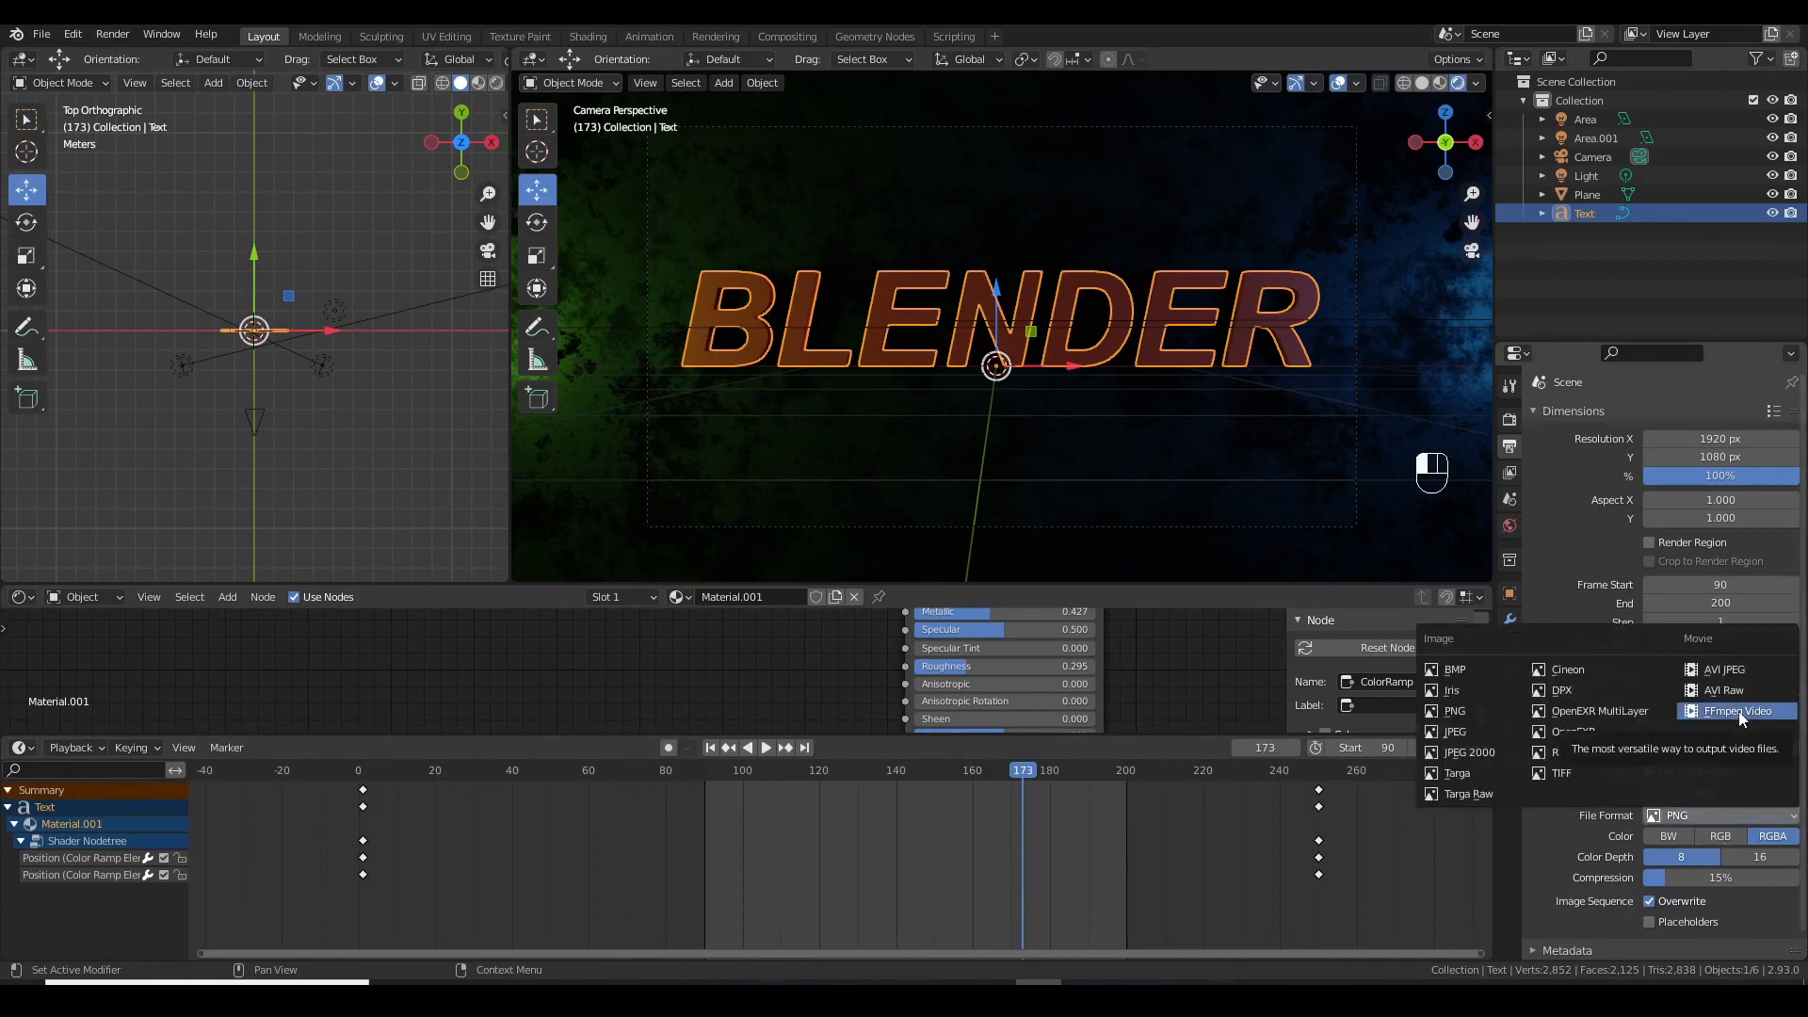
pyautogui.click(1739, 712)
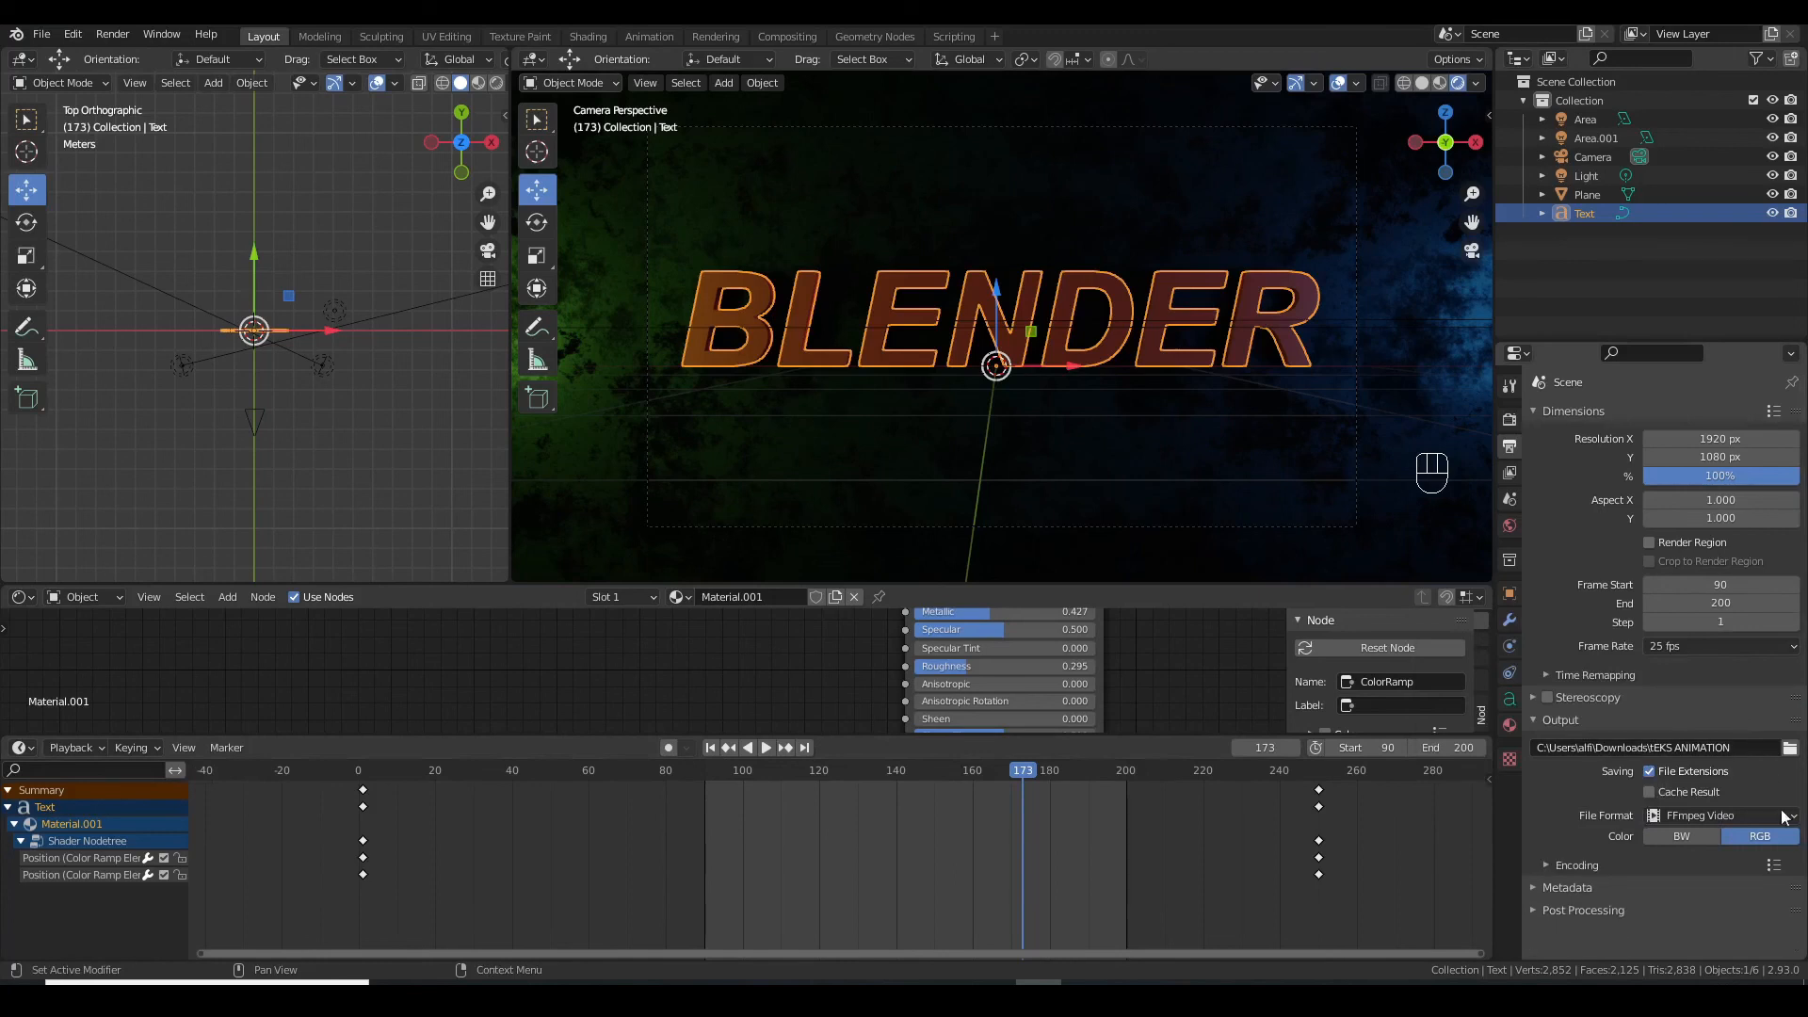
pyautogui.click(1773, 863)
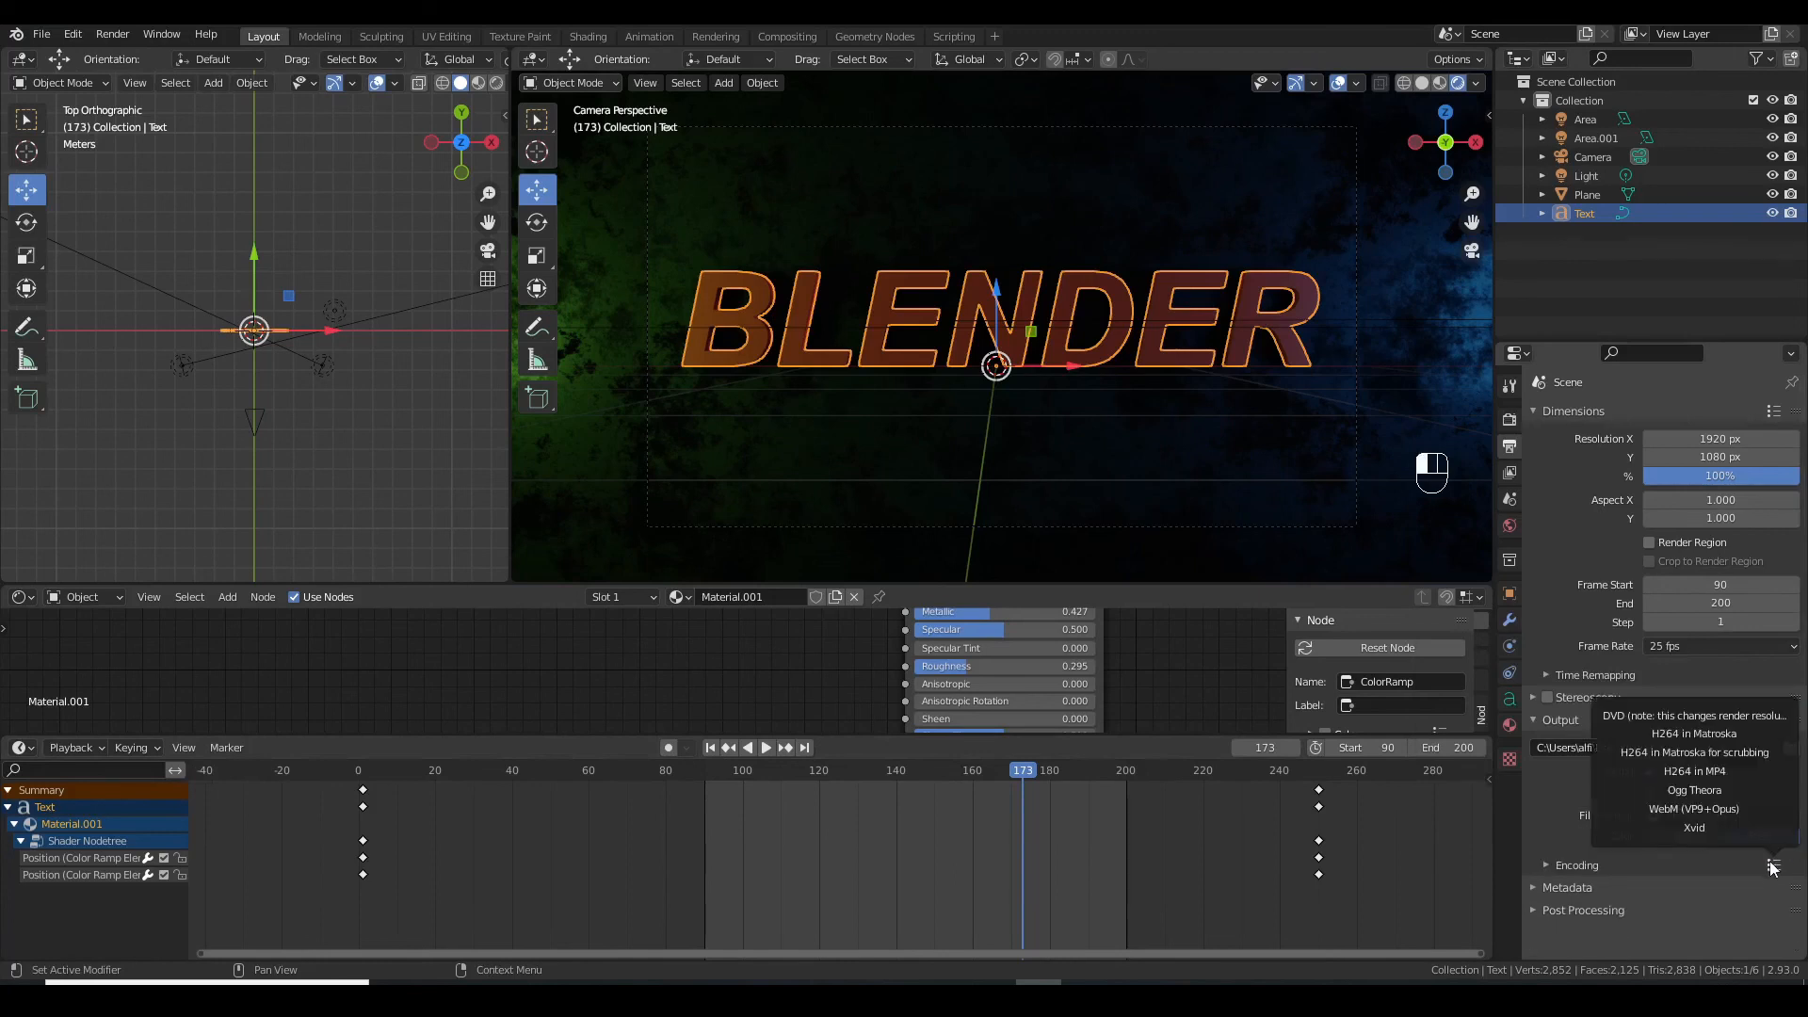
pyautogui.click(1709, 774)
pyautogui.click(1562, 863)
pyautogui.click(1562, 863)
pyautogui.click(1563, 863)
pyautogui.scroll(-6, 1563, 862)
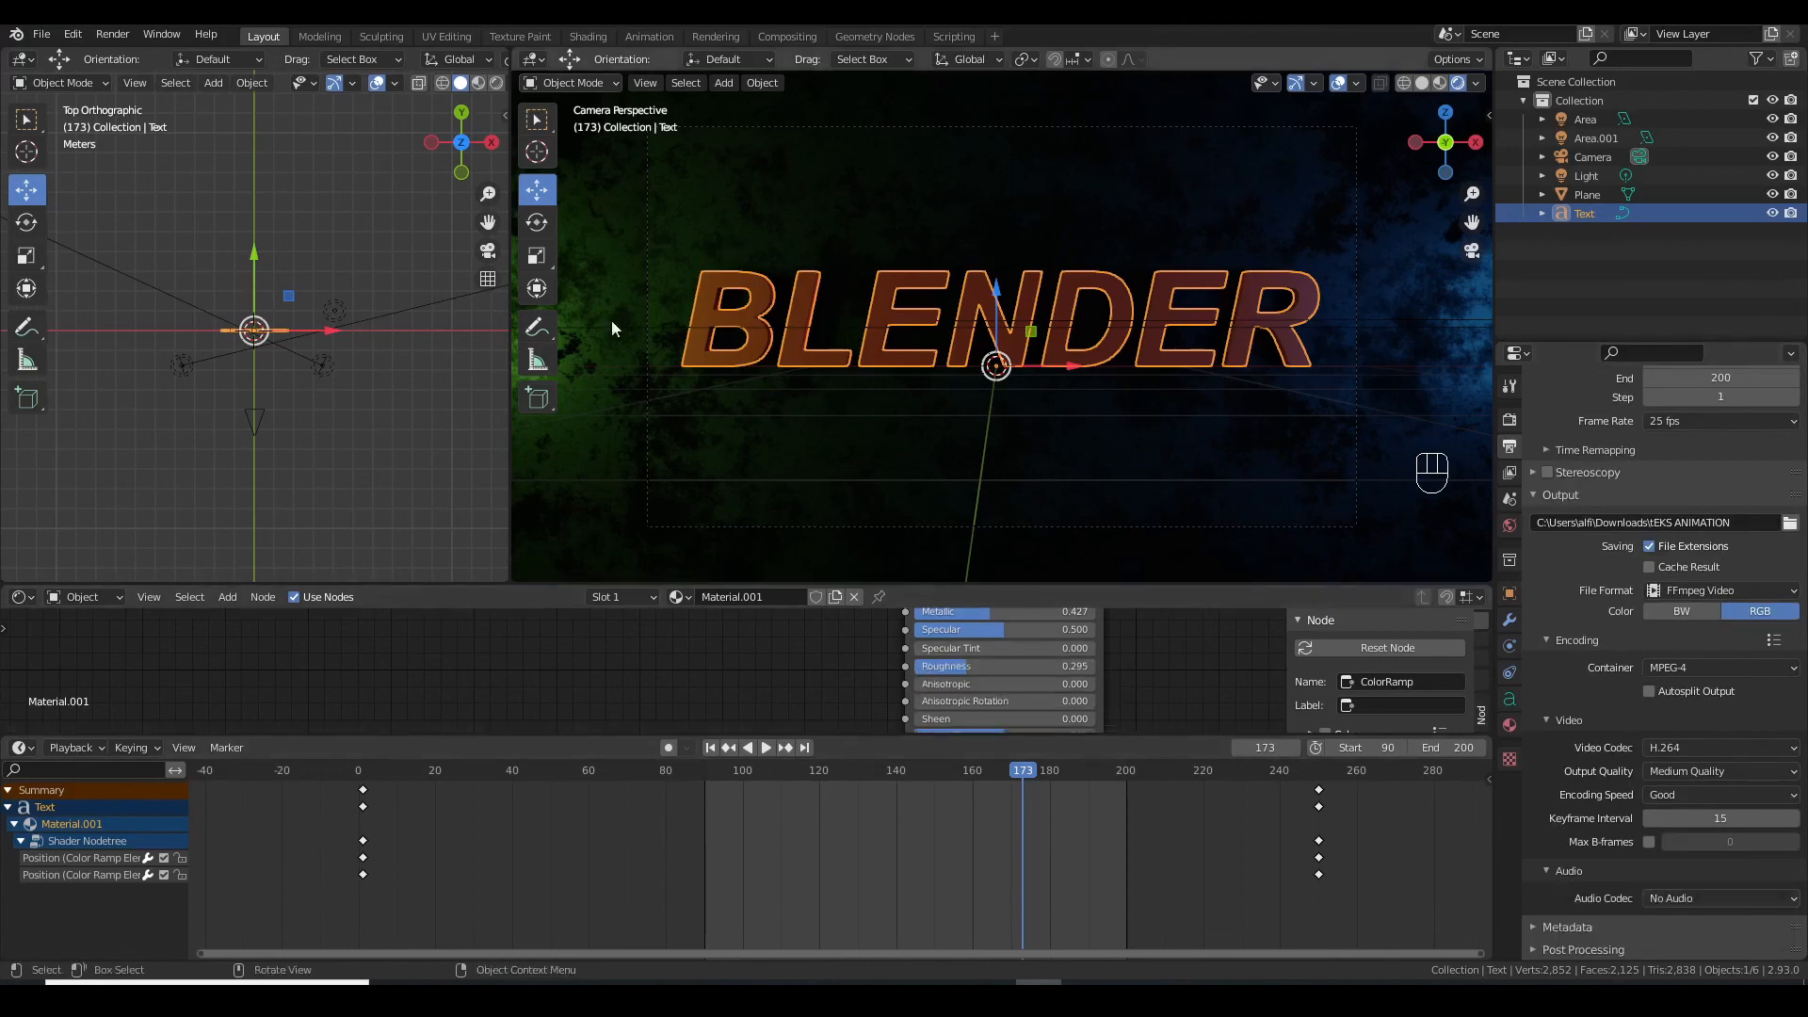
# Render the full animation of the dissolving text to the video file
pyautogui.click(111, 34)
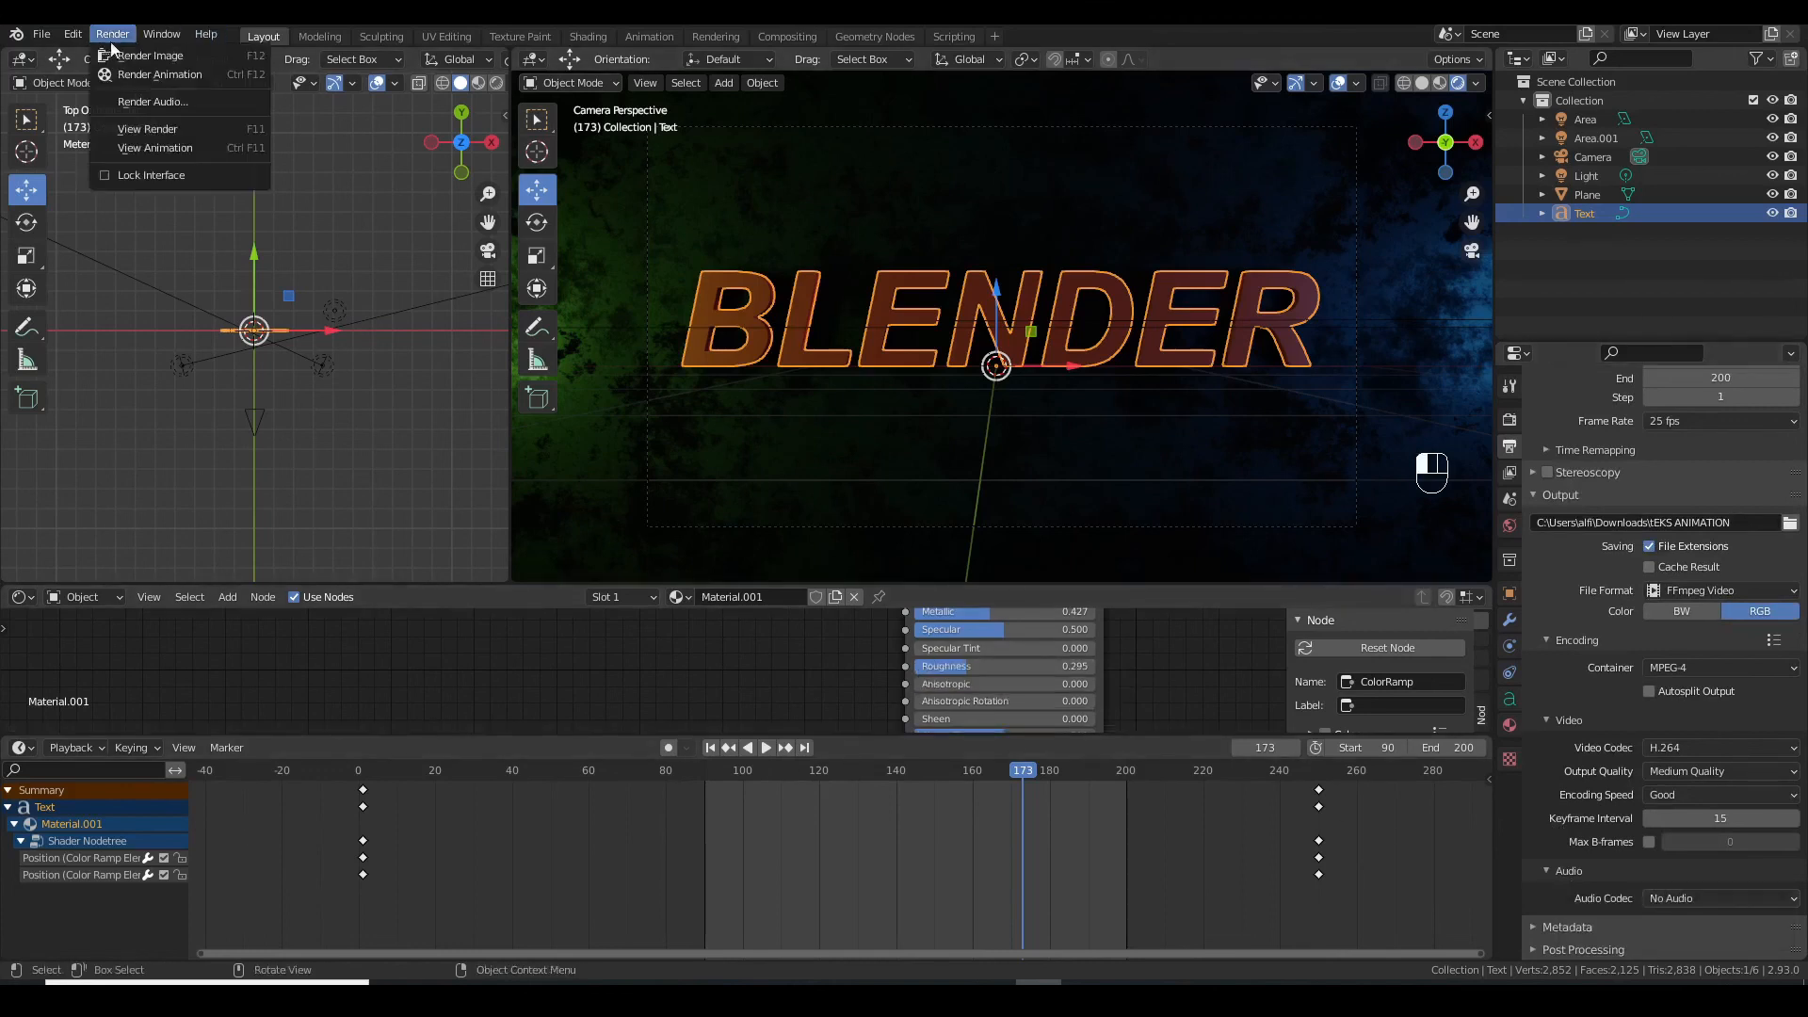
pyautogui.click(149, 75)
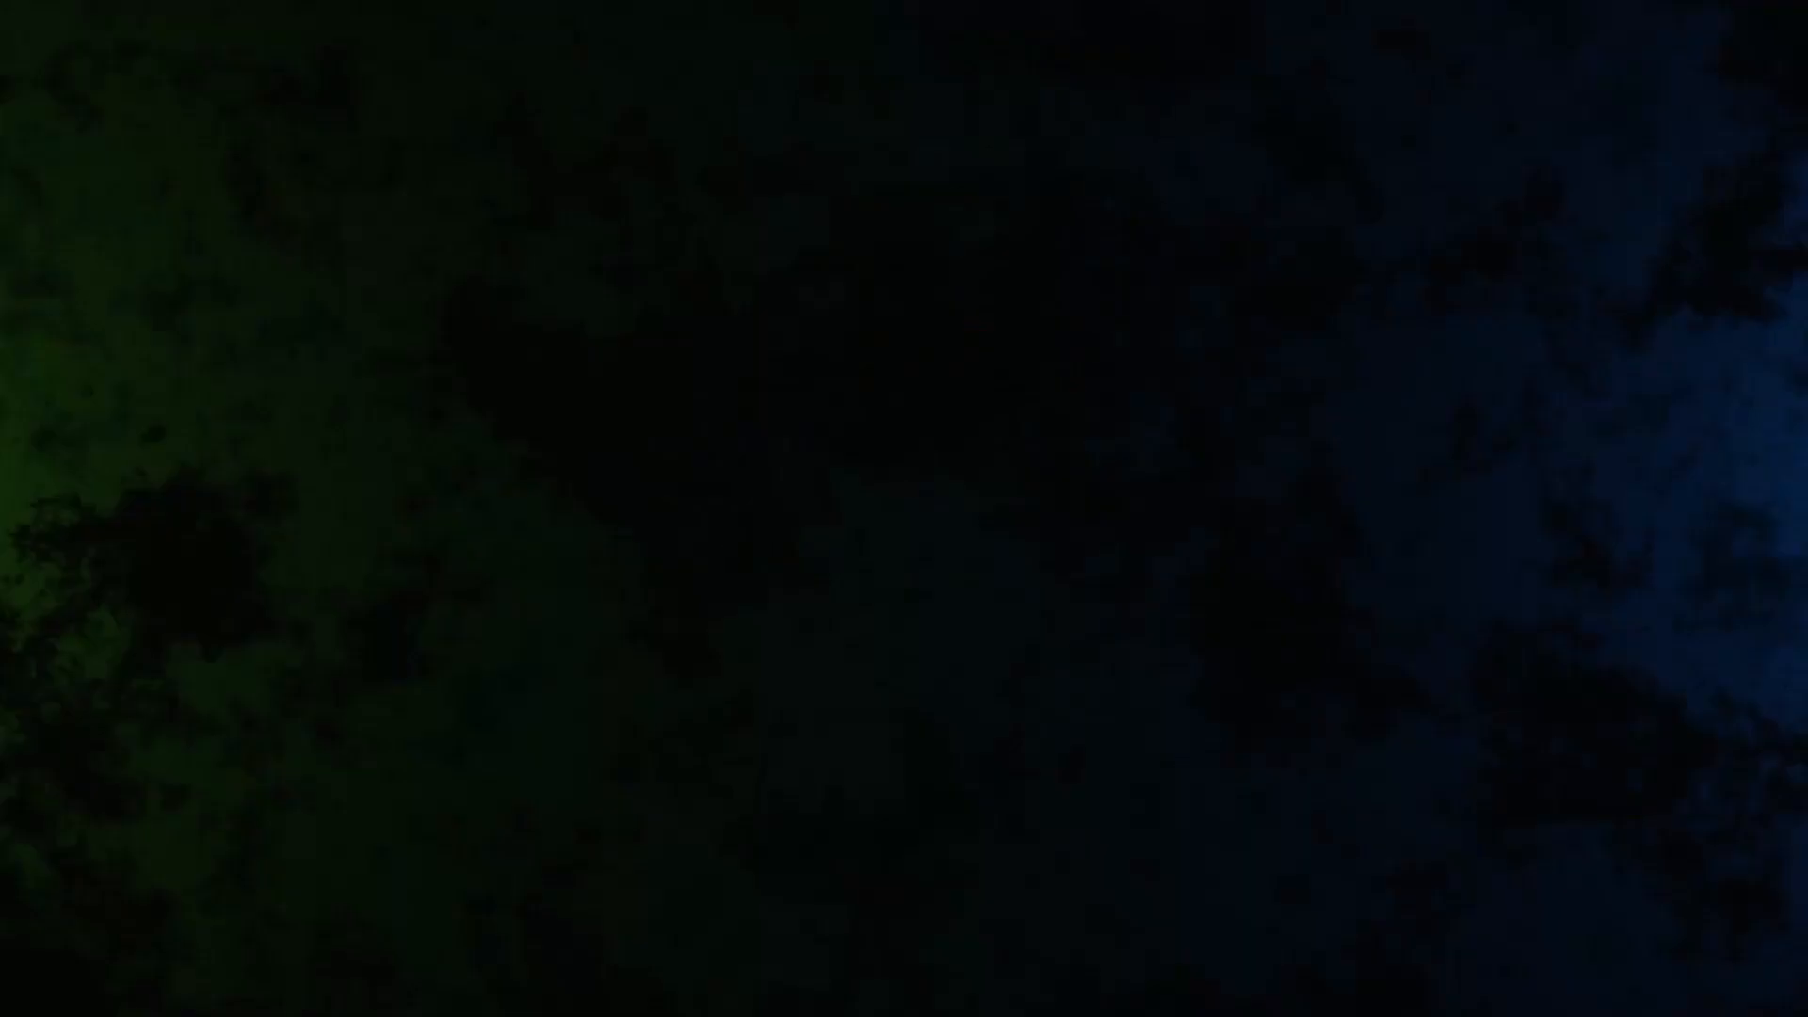